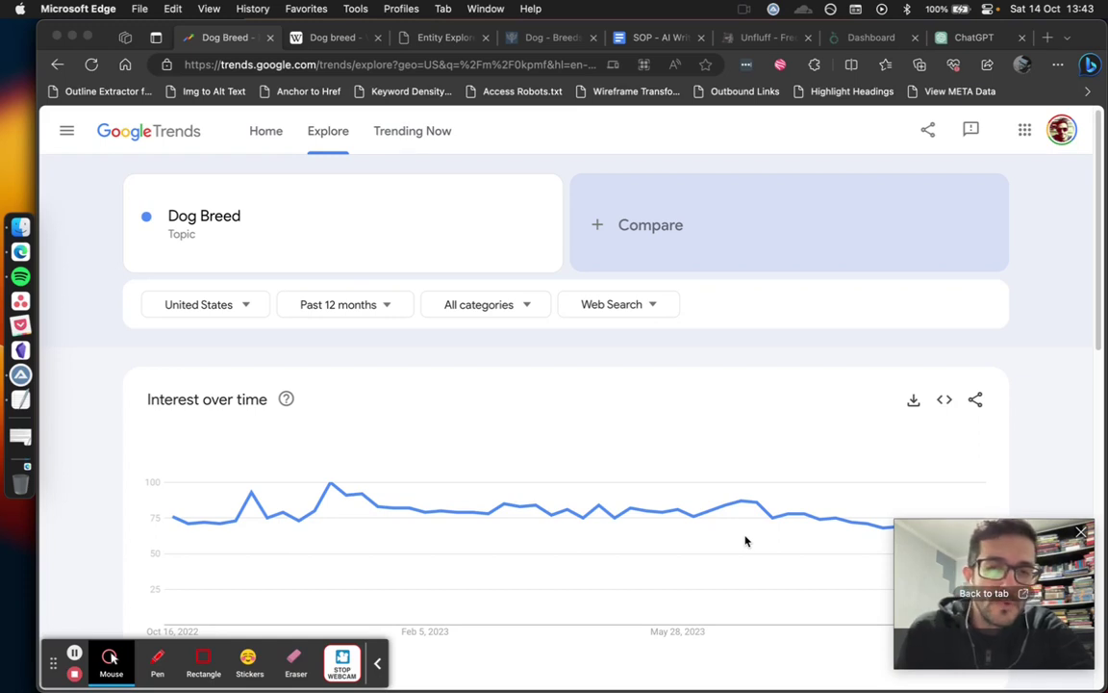
pyautogui.press('super+l')
pyautogui.click(378, 666)
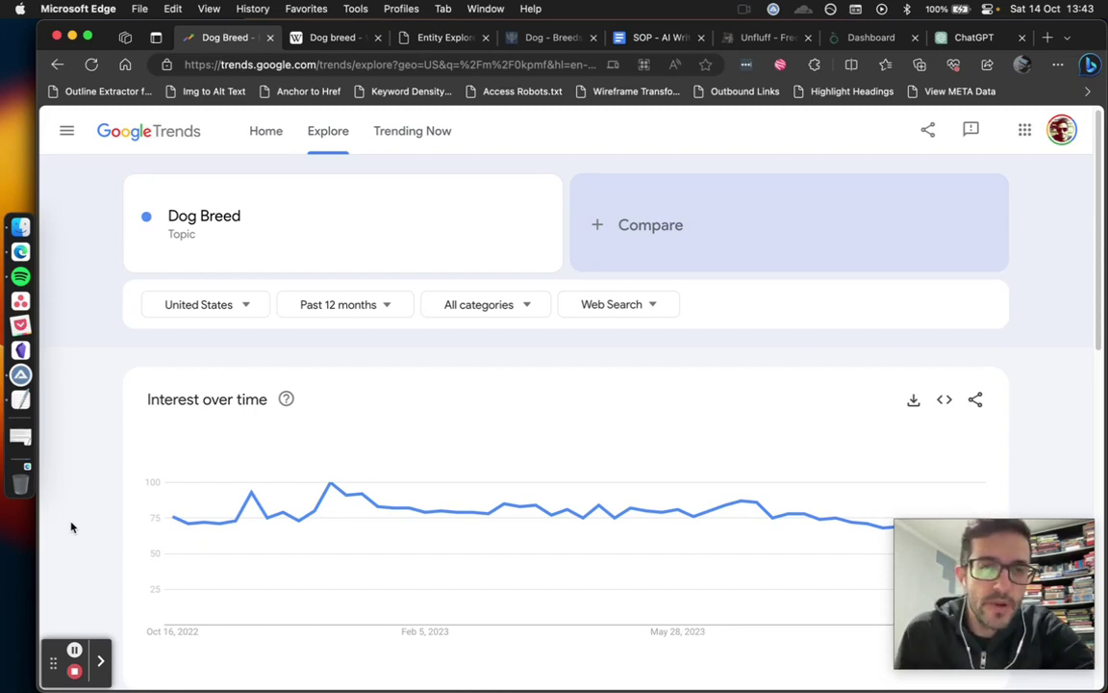
# Open the SOP document on AI writing, editing and publishing and read its Basic Entity Search section
pyautogui.click(626, 46)
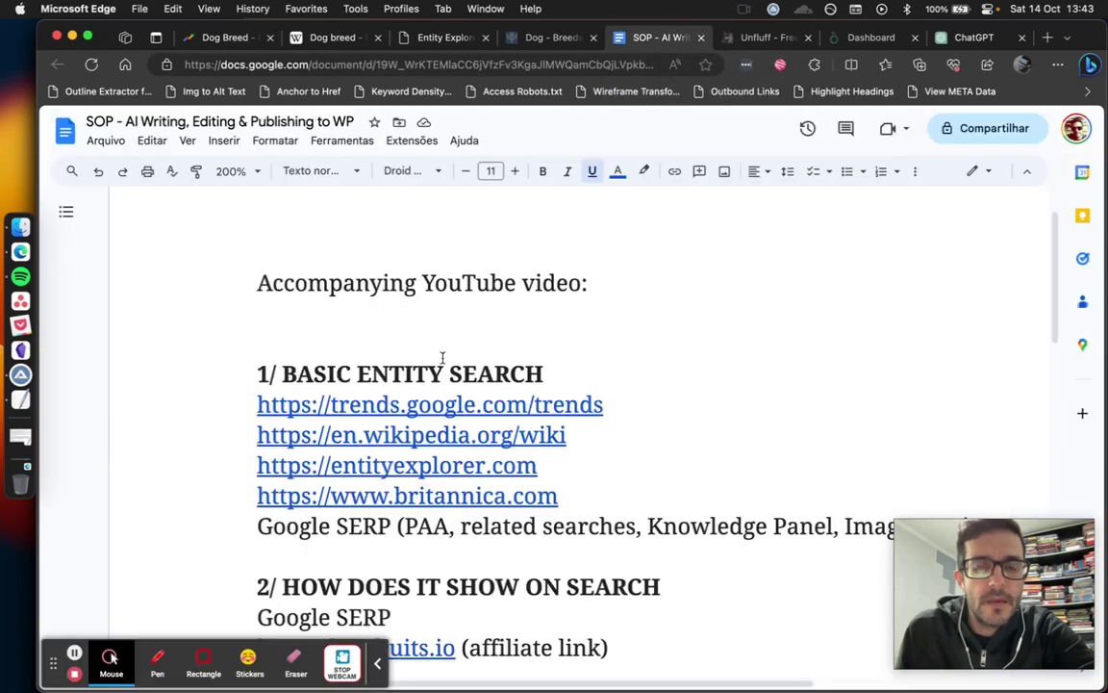
pyautogui.scroll(-1, 540, 346)
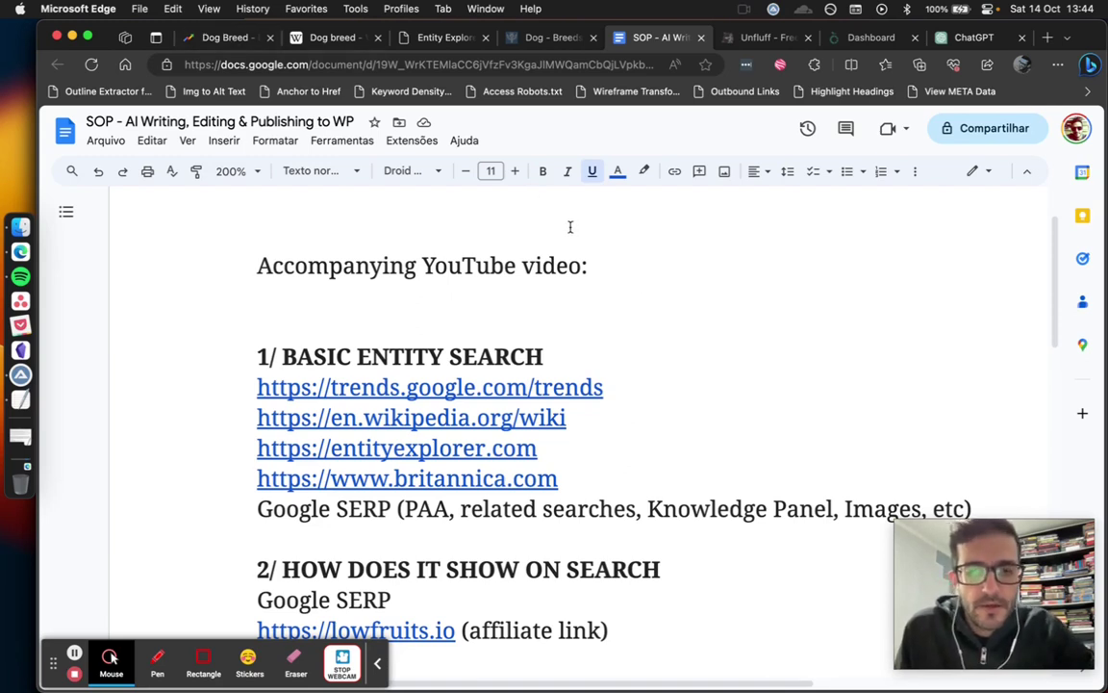
# Open Google in a new browser tab and search for "dog breed"
pyautogui.press('super+t')
pyautogui.write('goo')
pyautogui.press('Return')
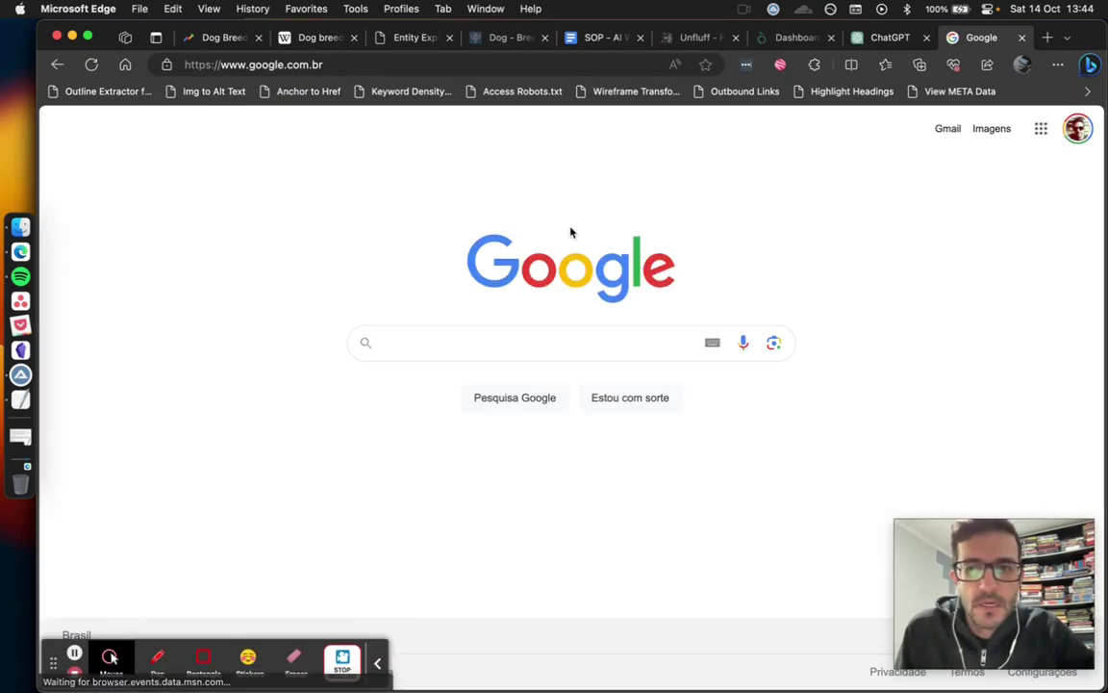
pyautogui.click(421, 351)
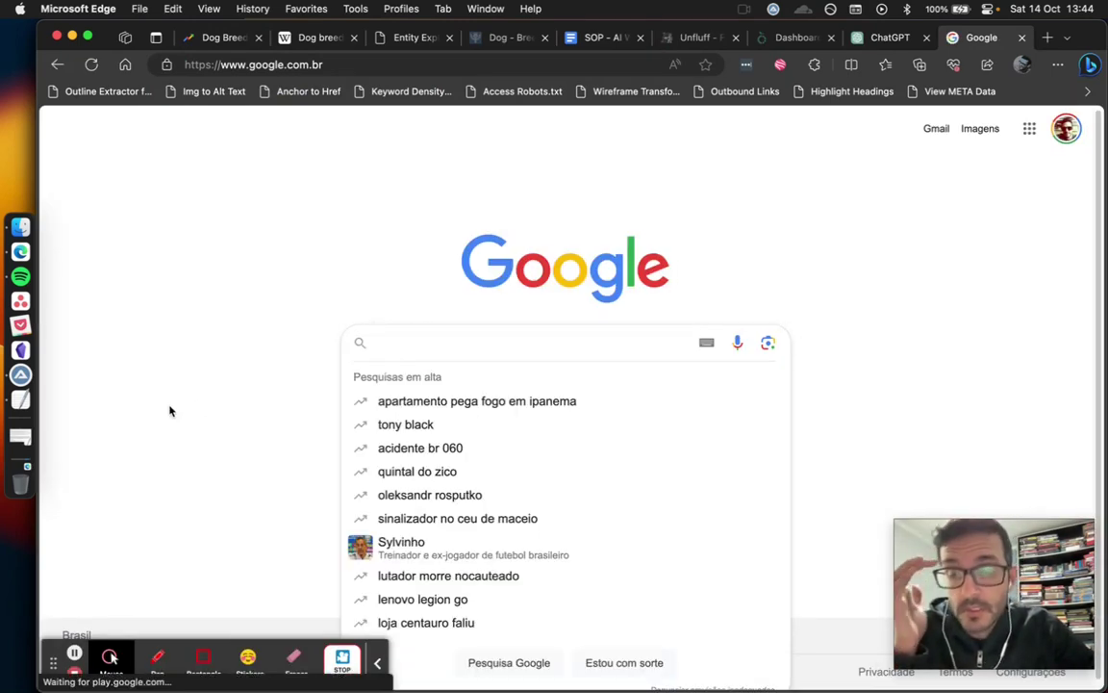
pyautogui.write('dog breed')
pyautogui.press('Return')
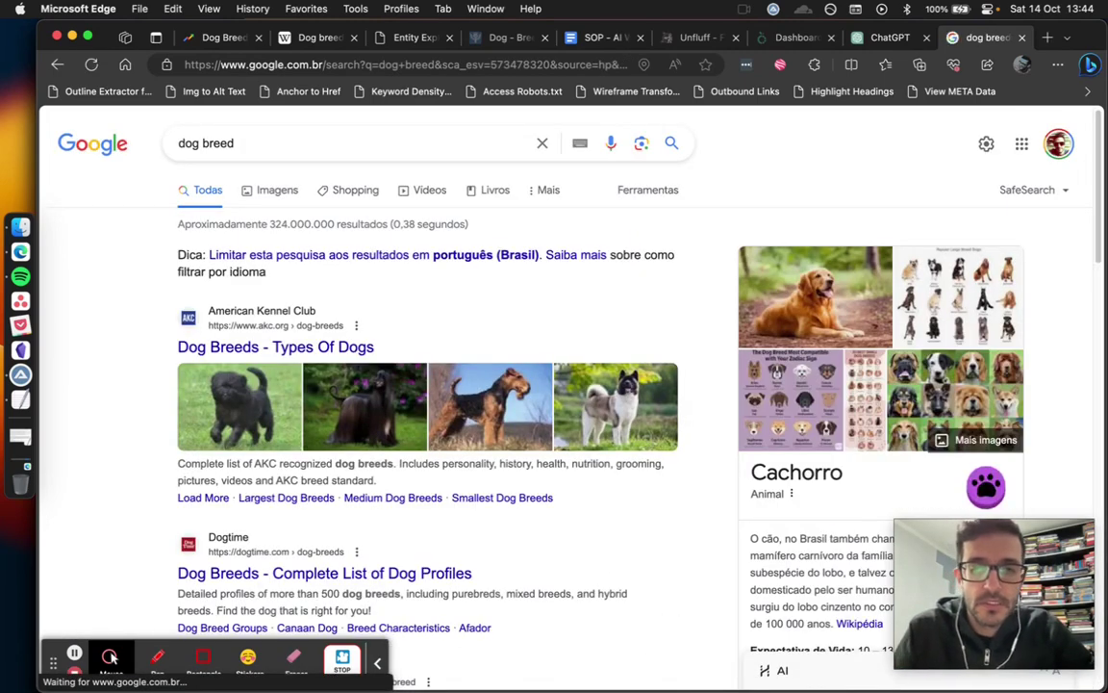
# Enlarge the results page and examine the "dog breed" listings and the knowledge panel's attributes and breeds
pyautogui.press('super+equal')
pyautogui.press('super+equal')
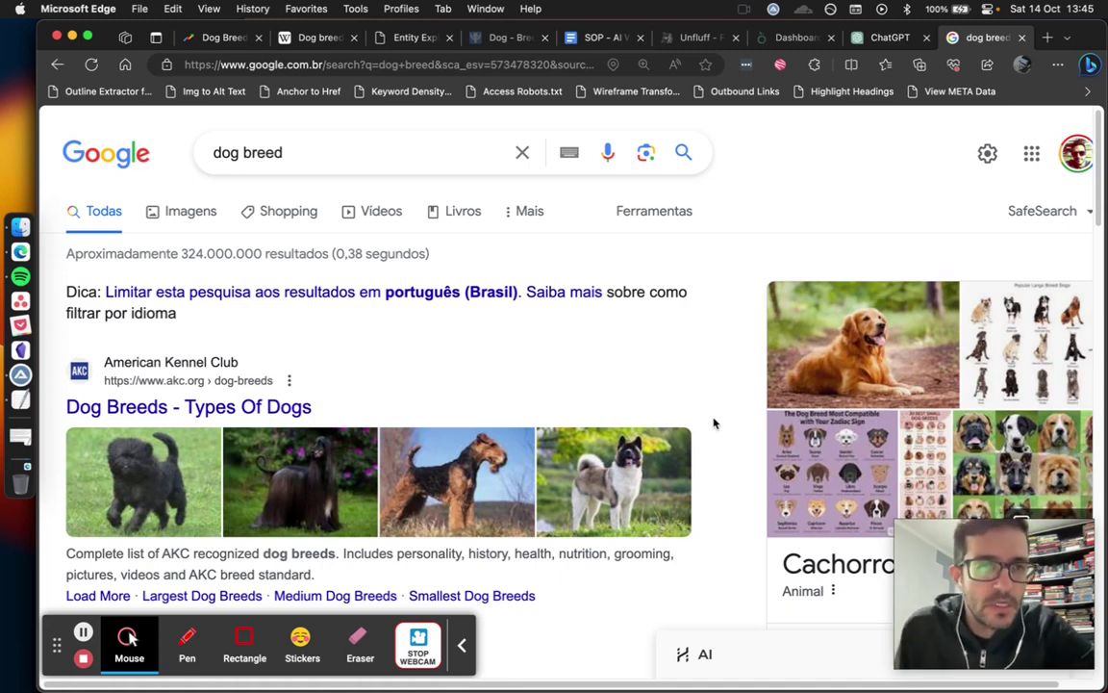
pyautogui.scroll(-1, 713, 423)
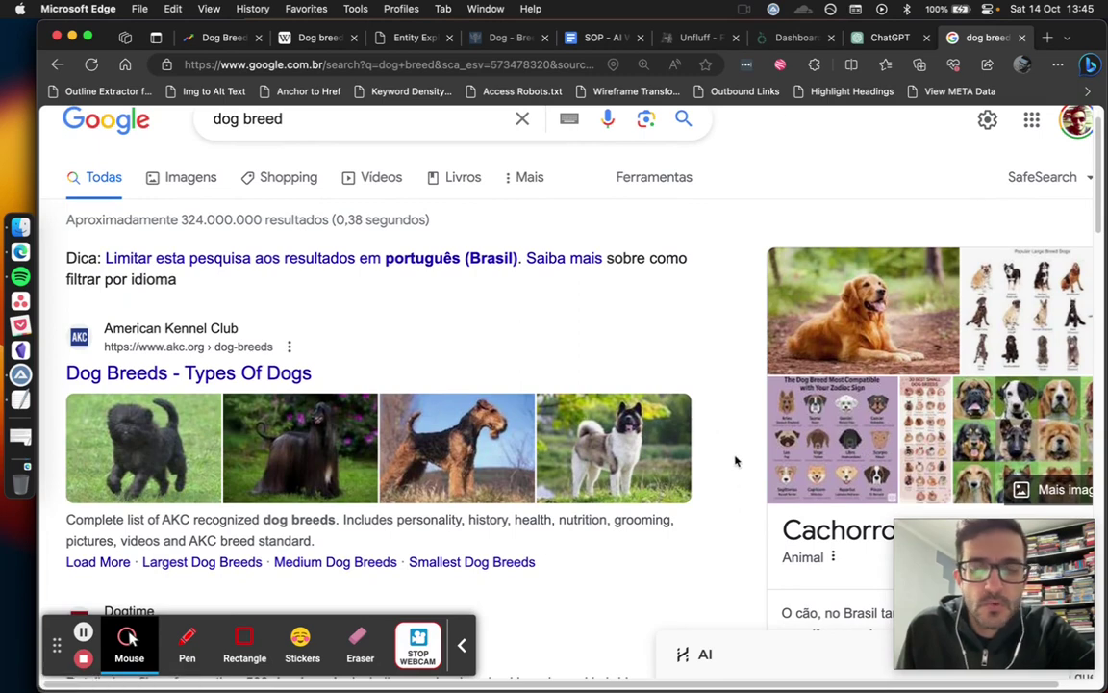
pyautogui.press('super+minus')
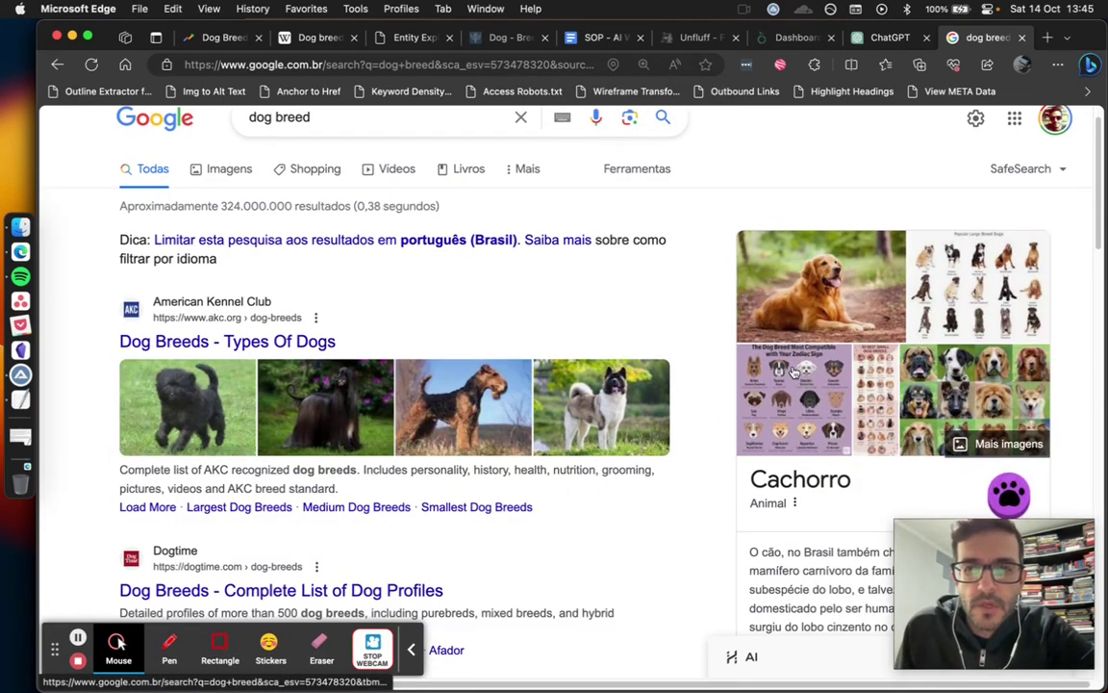
pyautogui.scroll(-5, 791, 373)
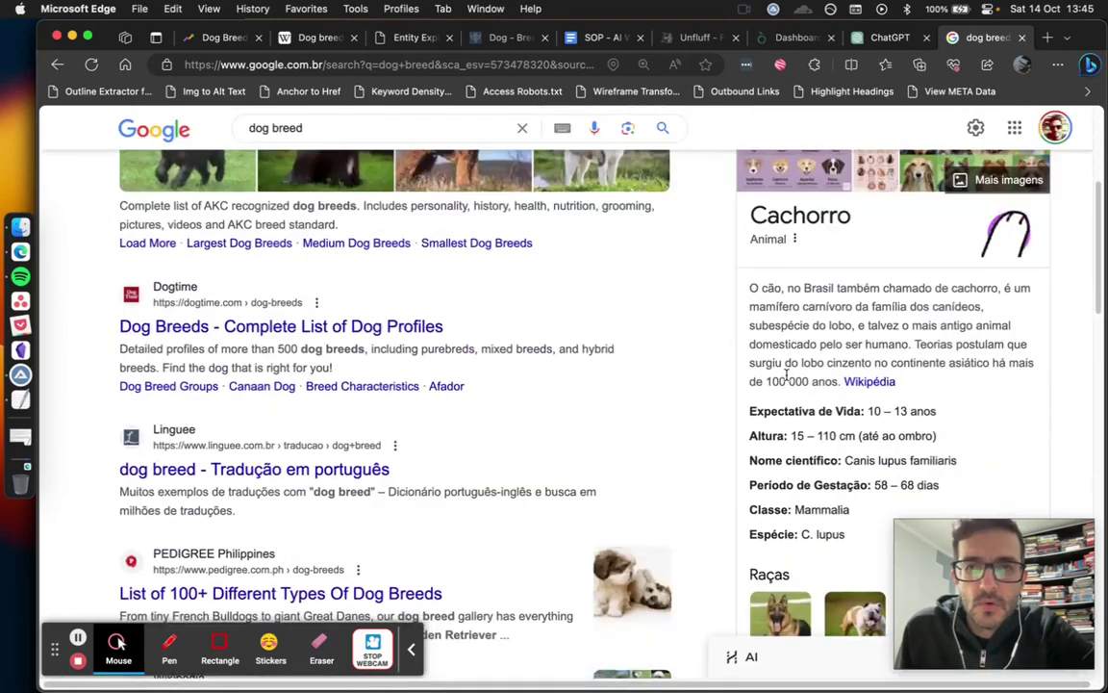
pyautogui.scroll(3, 787, 375)
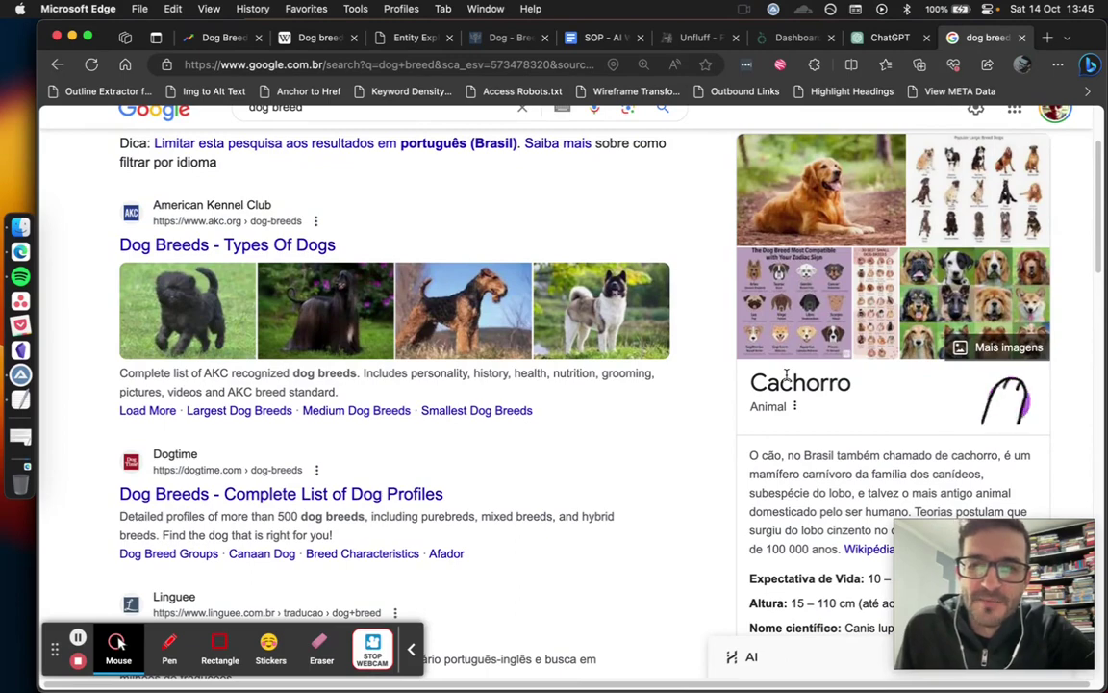
pyautogui.scroll(-2, 787, 377)
pyautogui.scroll(-2, 787, 380)
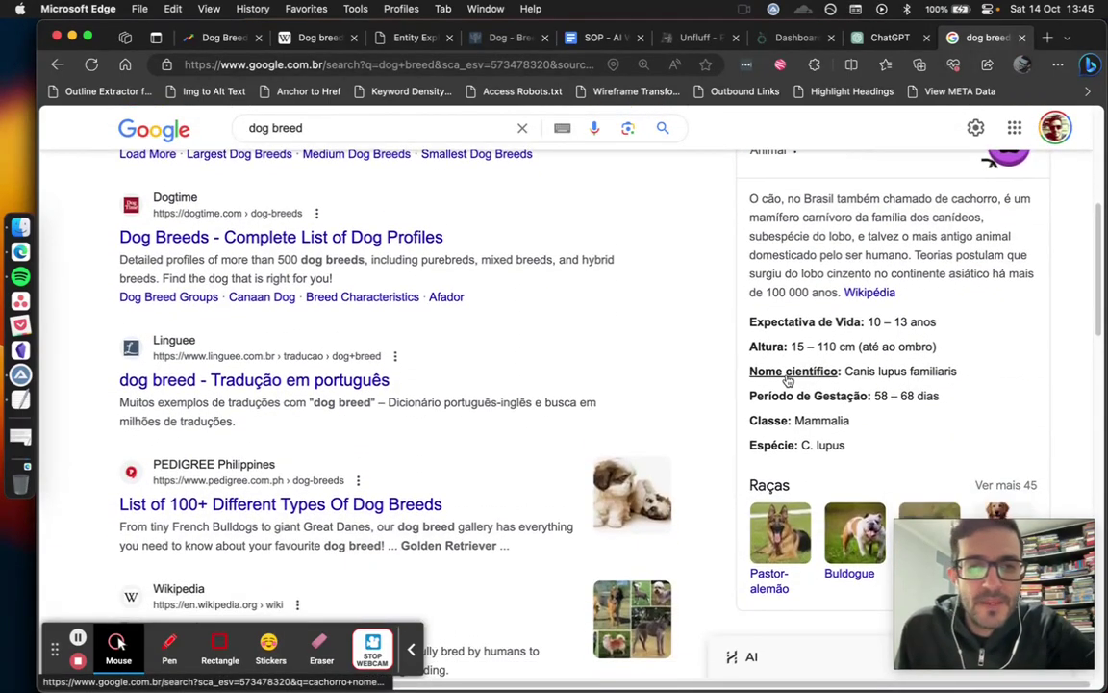
pyautogui.scroll(-2, 787, 380)
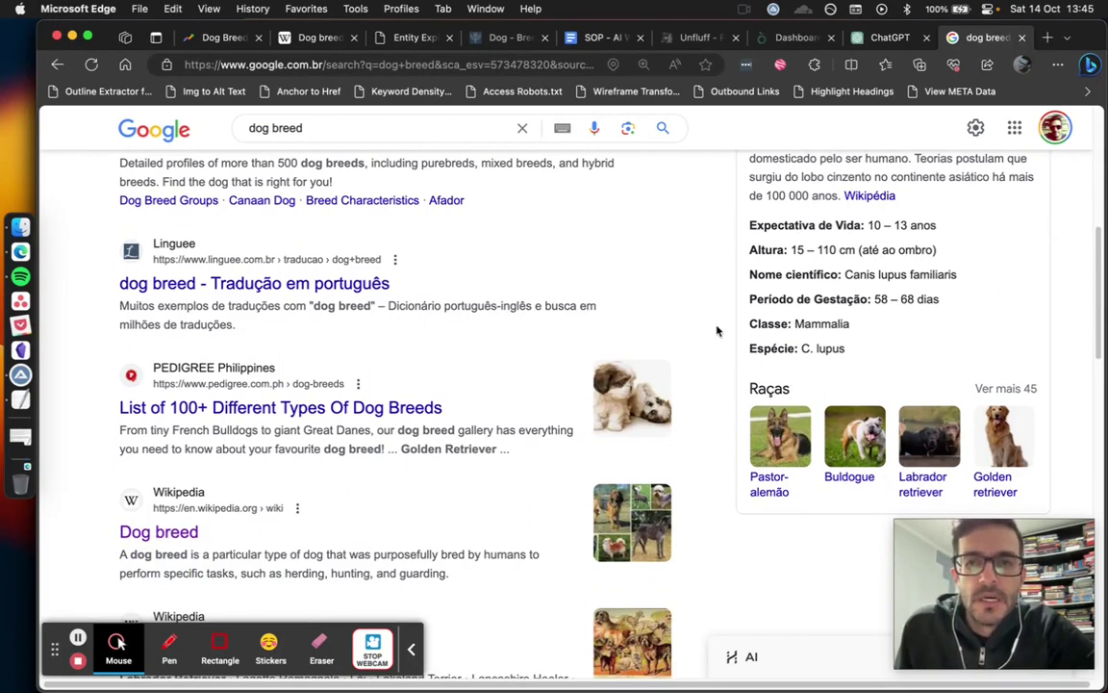
pyautogui.scroll(-10, 717, 331)
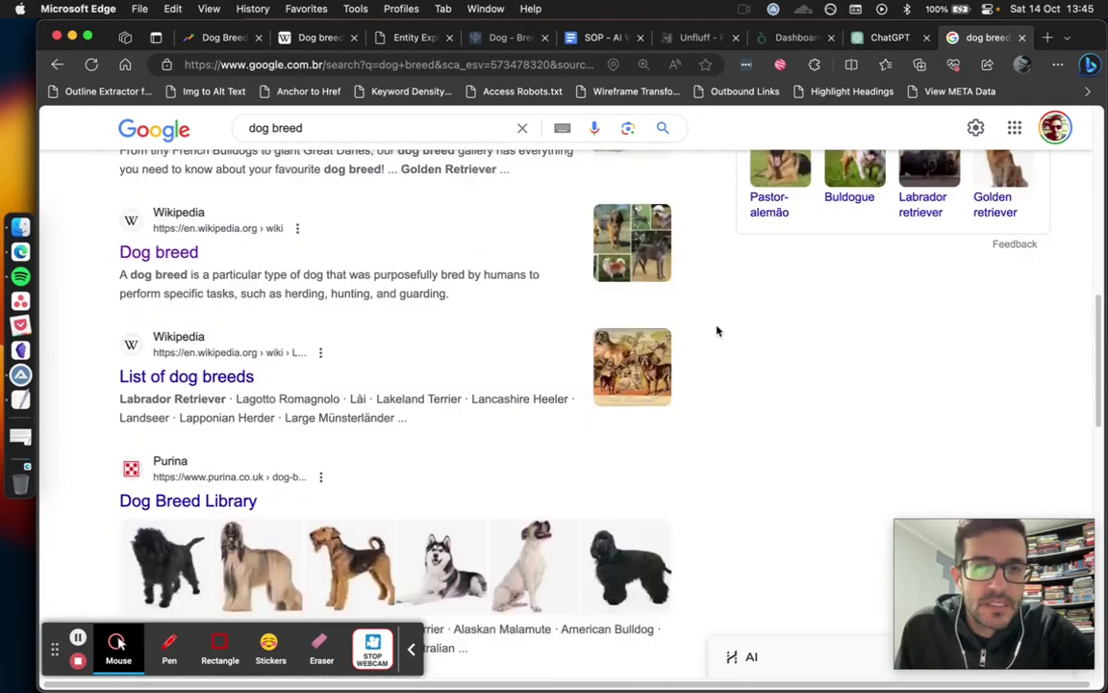
pyautogui.scroll(-4, 717, 331)
pyautogui.scroll(15, 717, 331)
pyautogui.scroll(2, 716, 331)
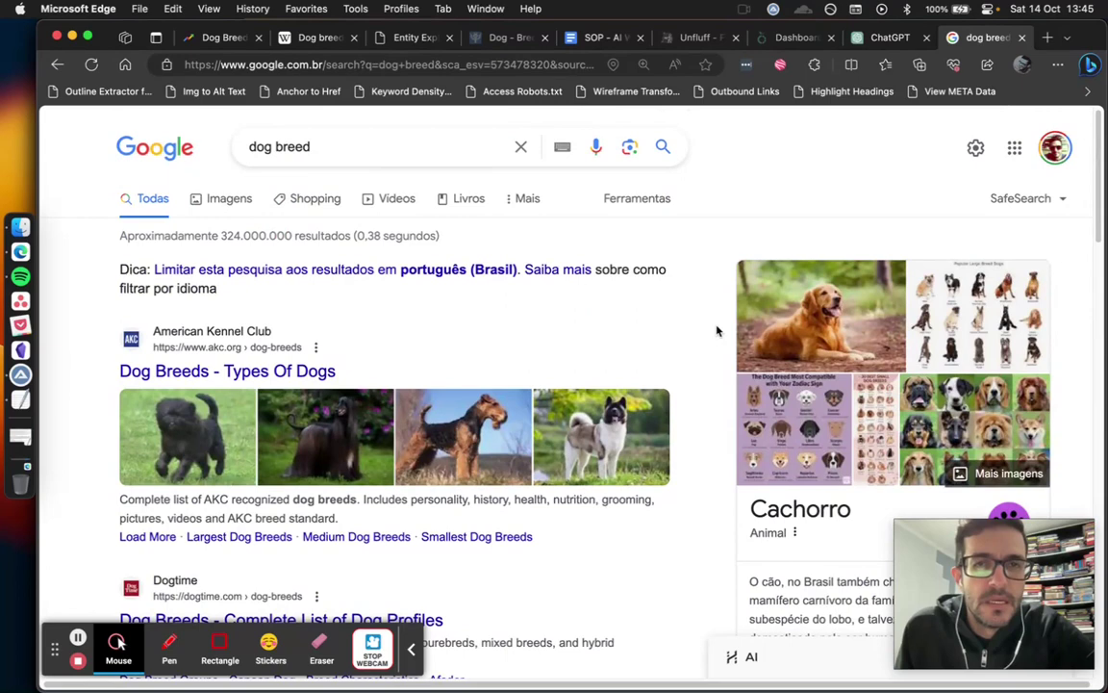
# Browse the suggested filter terms in the image results for "dog breed", then return to the all-results view
pyautogui.click(221, 198)
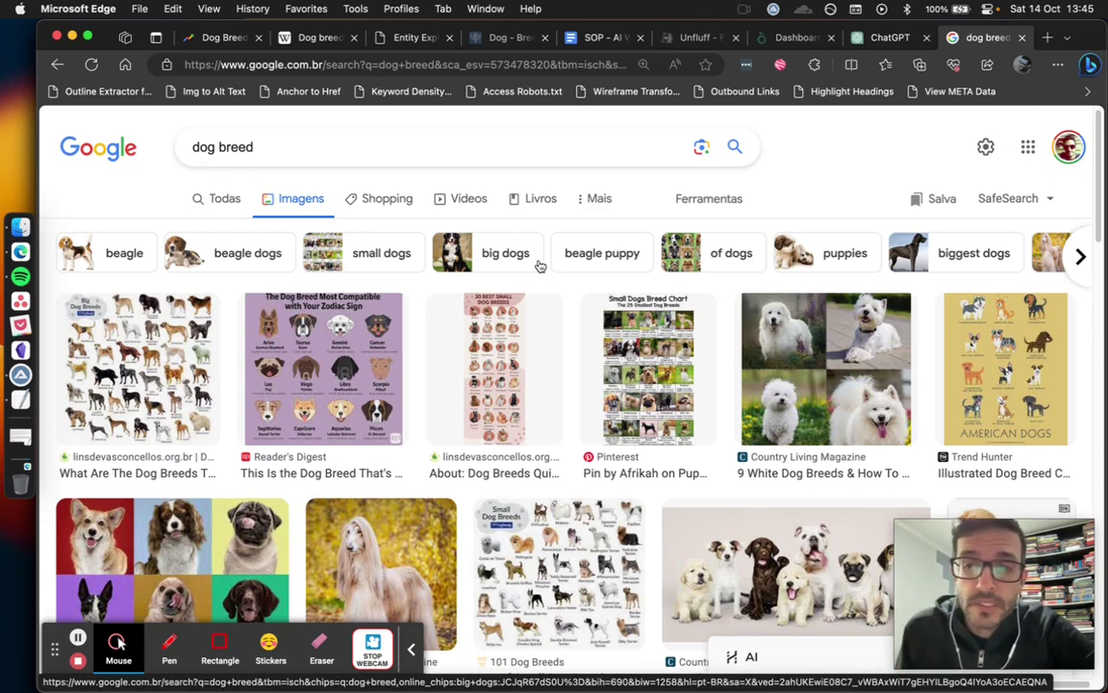
pyautogui.click(1080, 257)
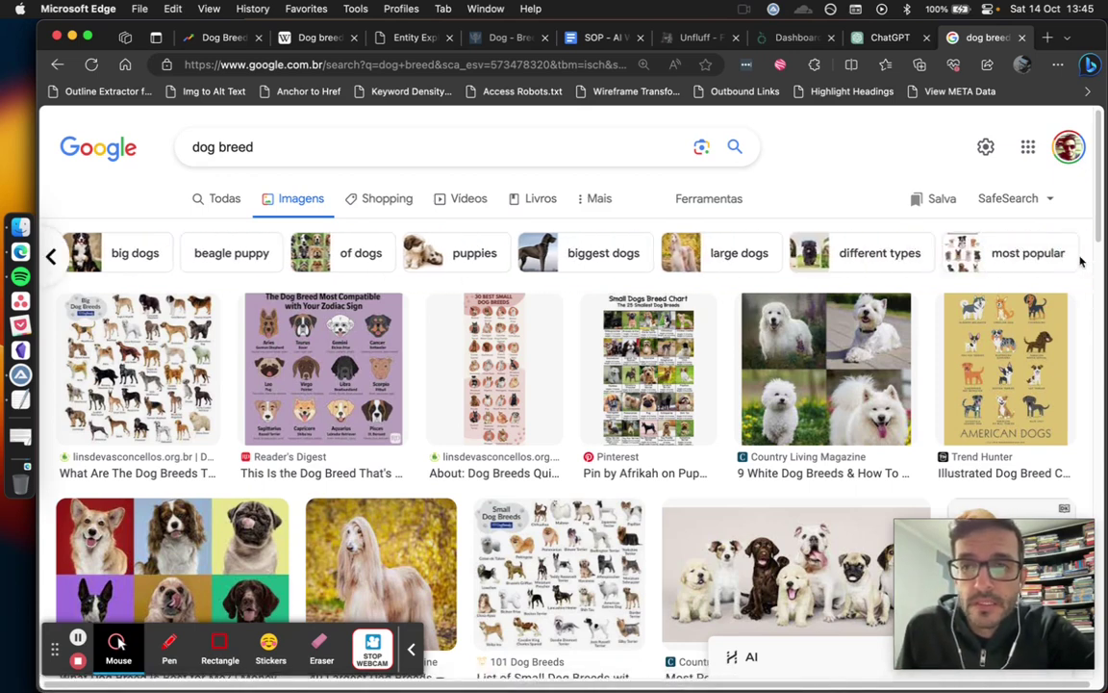
pyautogui.click(220, 202)
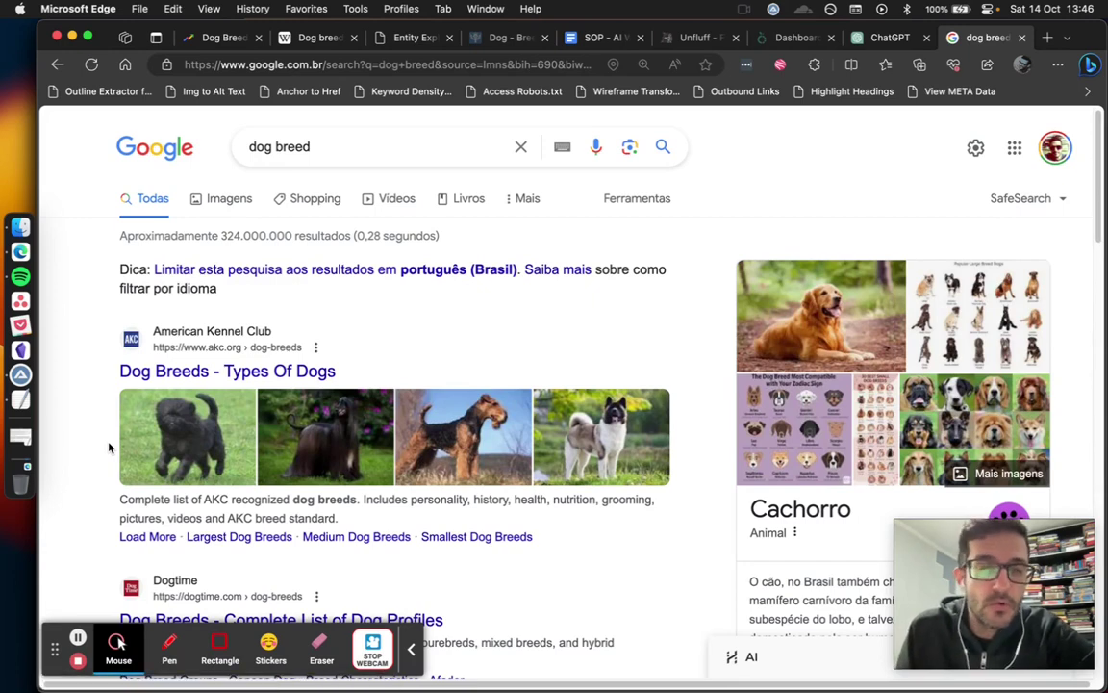
# Examine the full "dog breed" results page, including the related searches, image block and lower listings, and return to its beginning
pyautogui.scroll(-1, 109, 446)
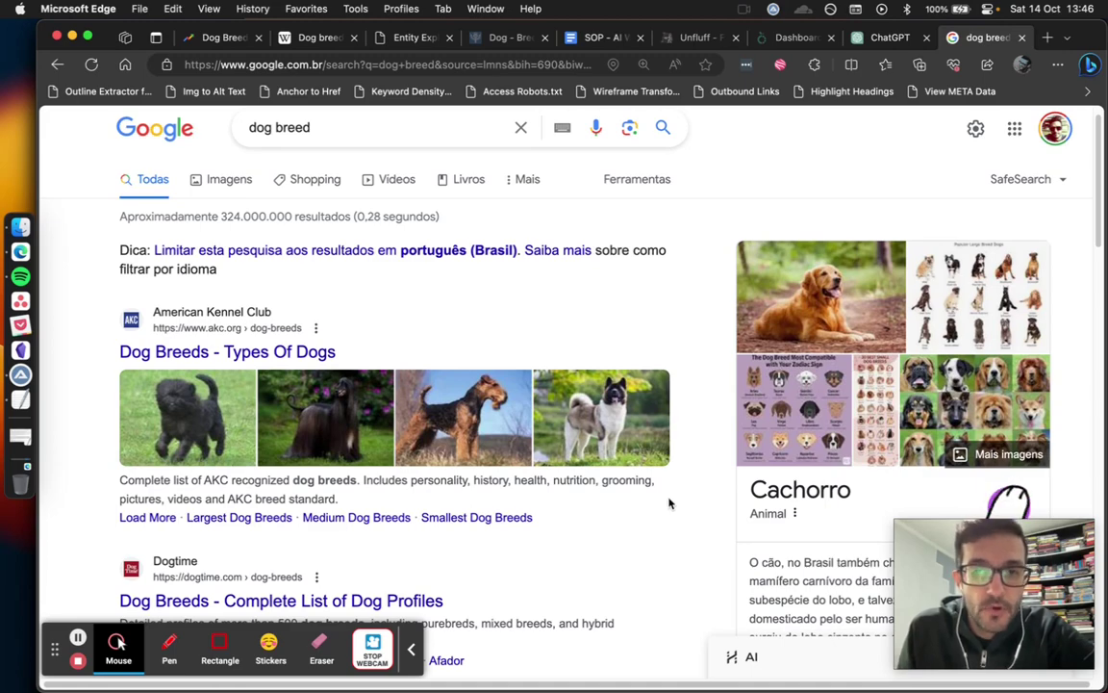
pyautogui.scroll(-5, 671, 502)
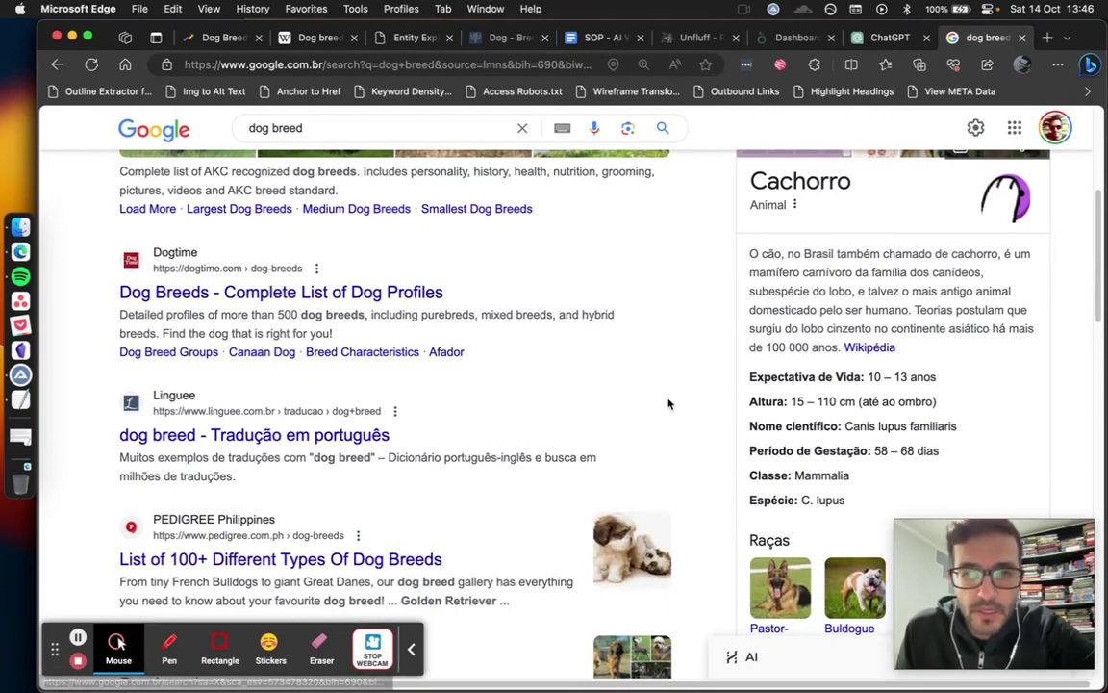
pyautogui.scroll(-1, 670, 404)
pyautogui.scroll(-15, 670, 405)
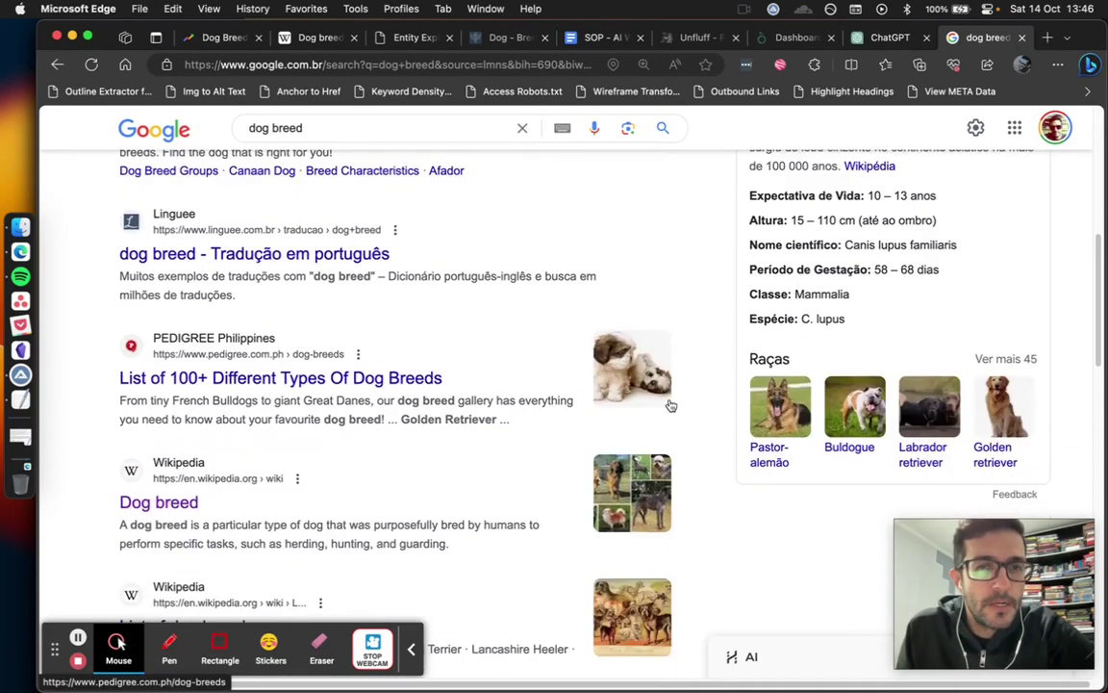
pyautogui.scroll(-5, 670, 405)
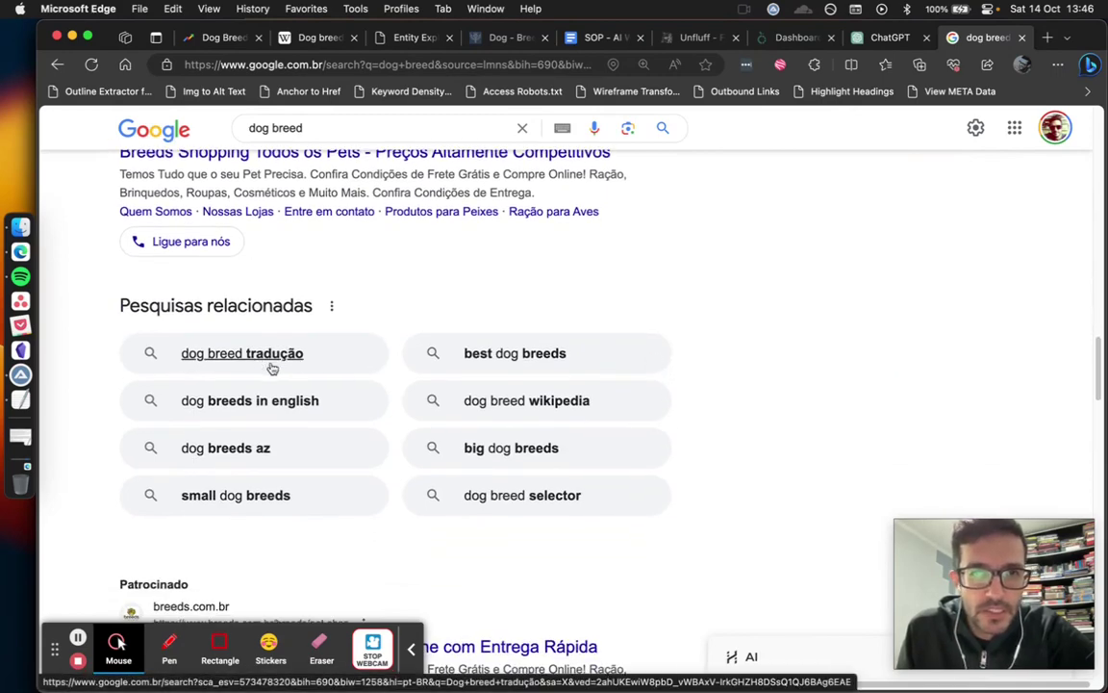
pyautogui.scroll(-10, 438, 308)
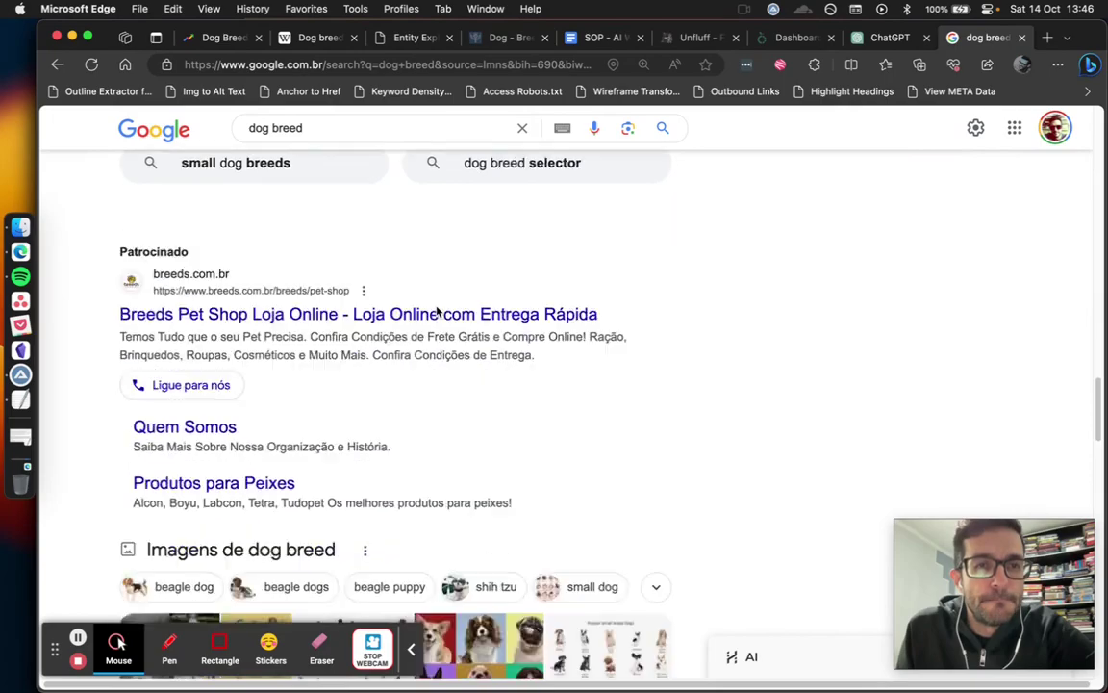
pyautogui.scroll(-15, 438, 308)
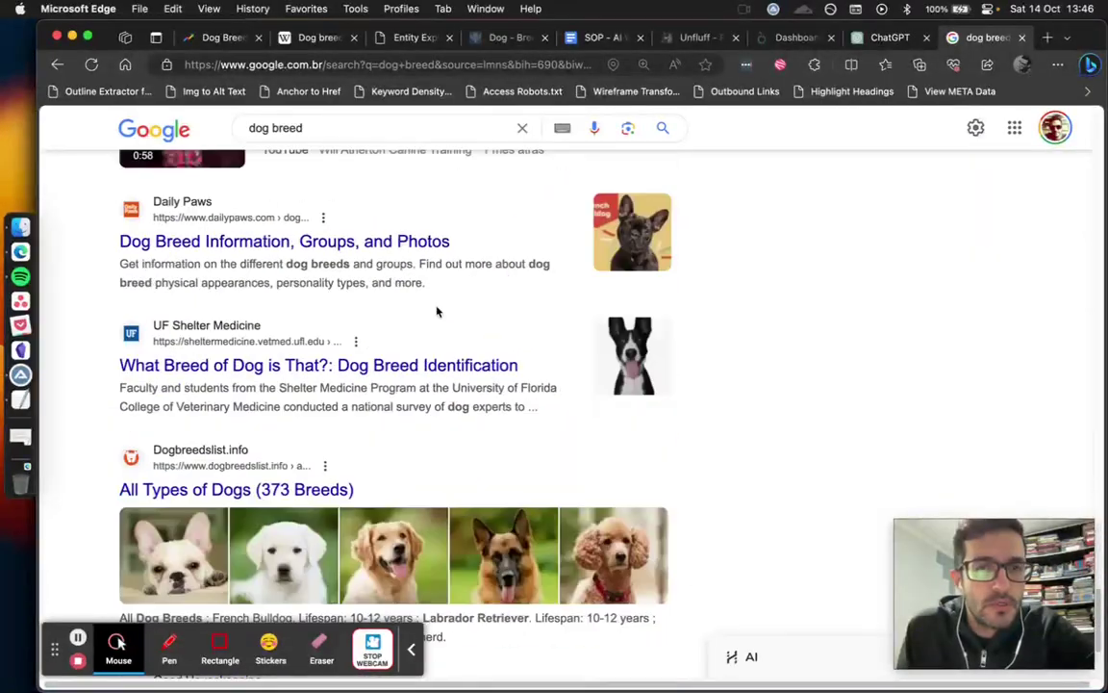
pyautogui.scroll(-20, 438, 307)
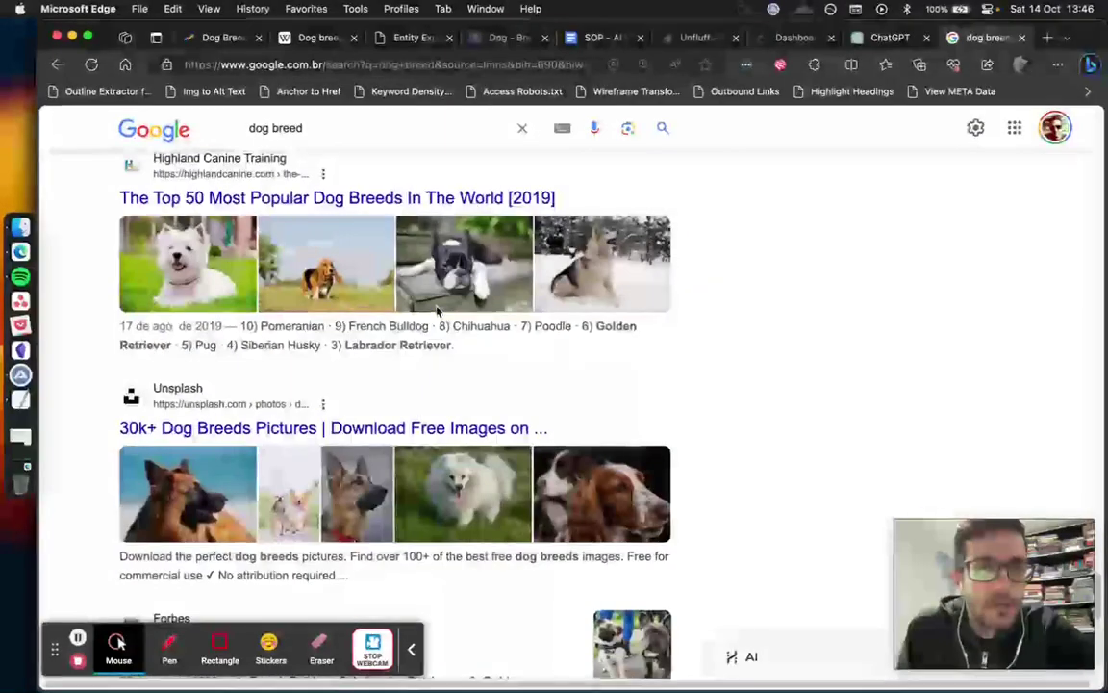
pyautogui.scroll(-10, 438, 309)
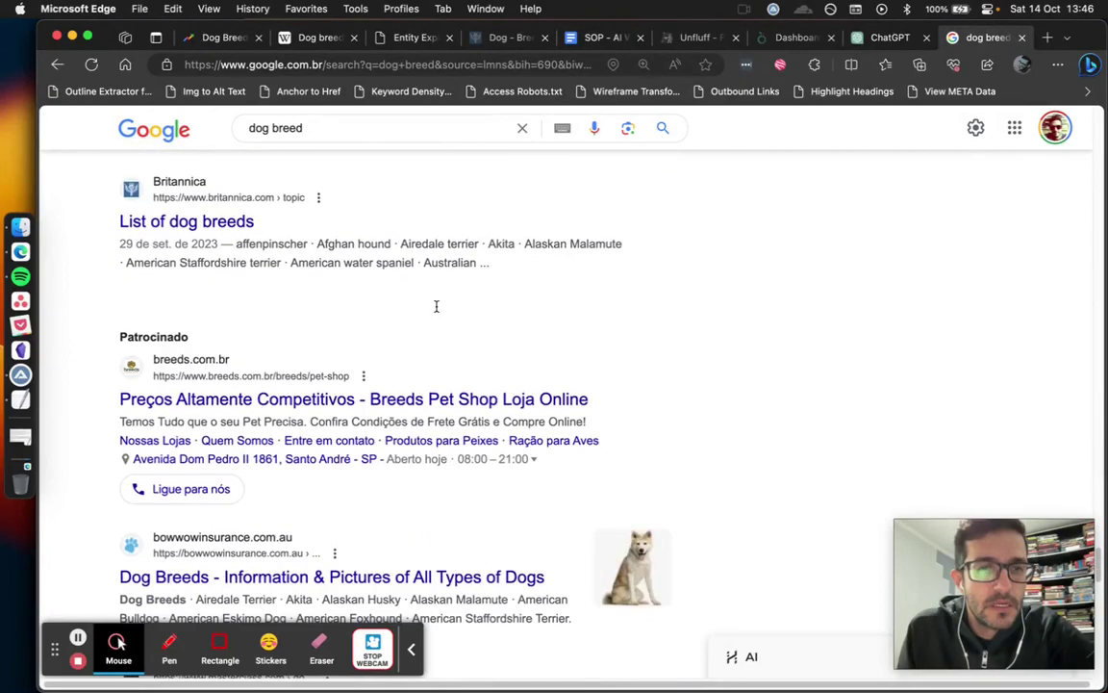
pyautogui.scroll(-20, 438, 309)
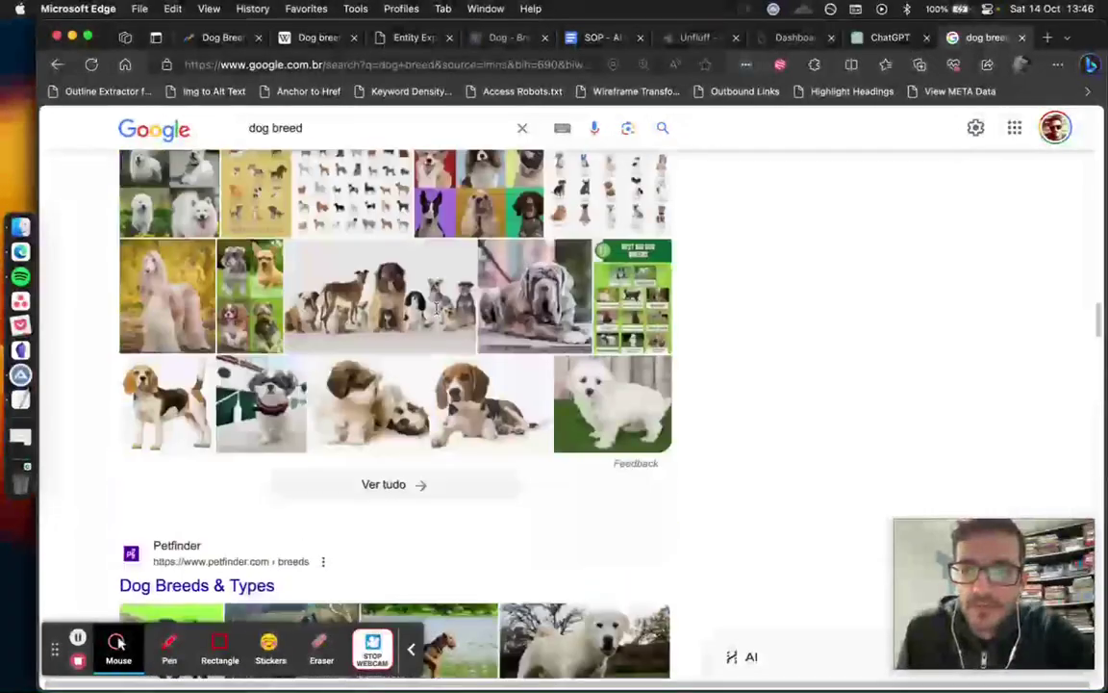
pyautogui.scroll(20, 435, 315)
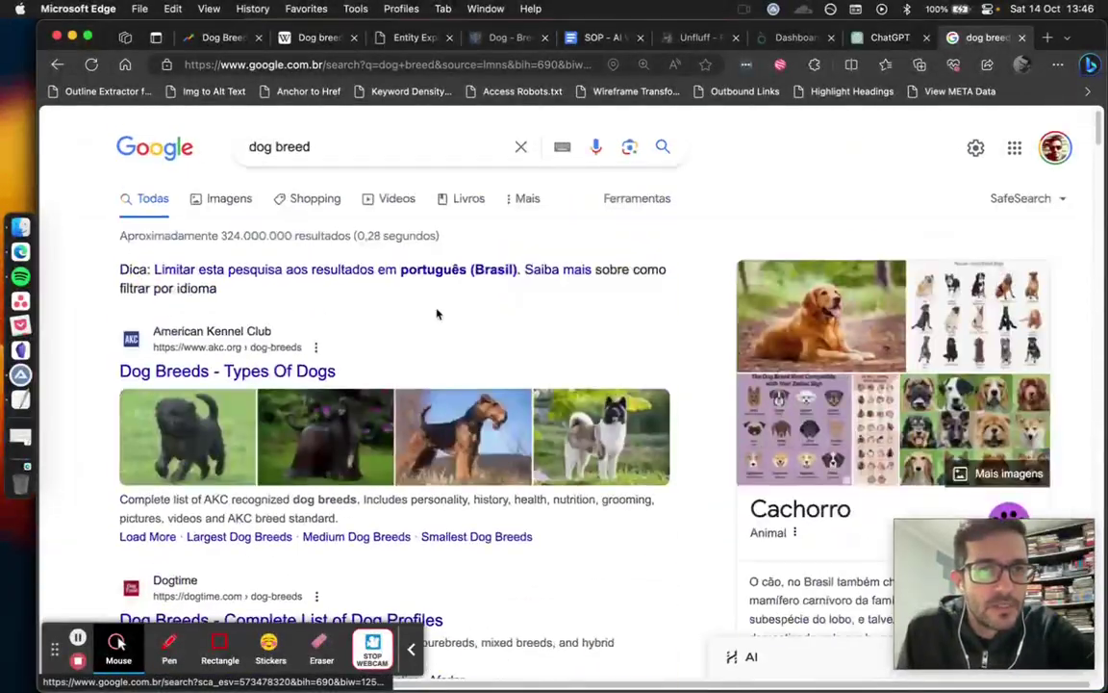
# Extend the search query to "dog breed questions" and run it
pyautogui.click(350, 149)
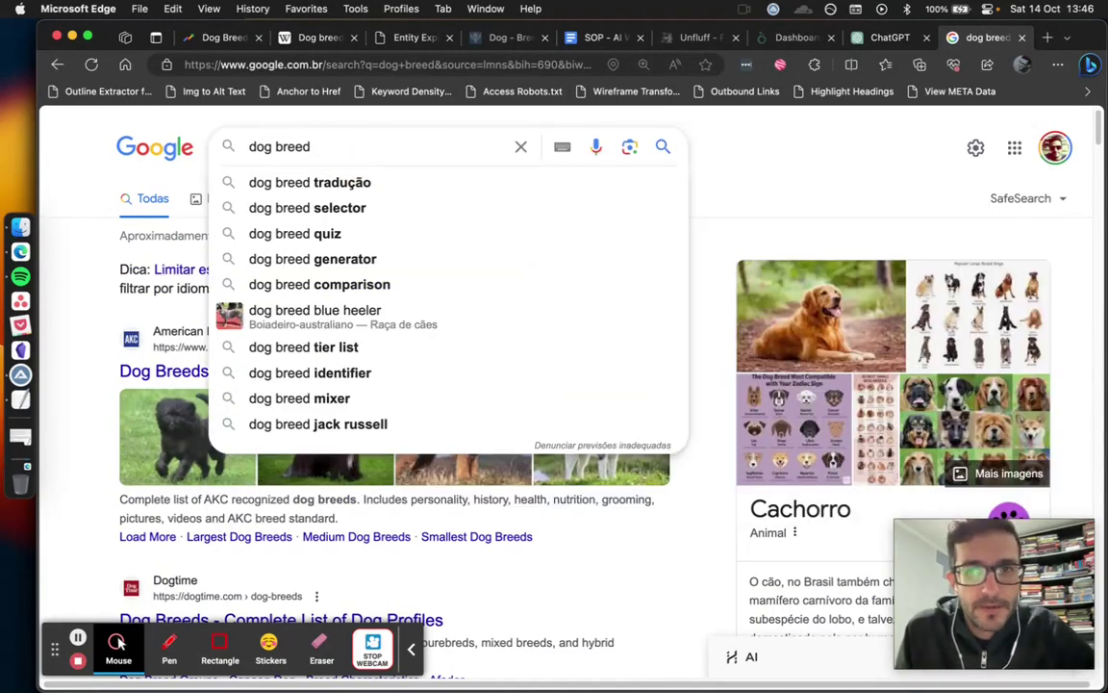
pyautogui.write('que')
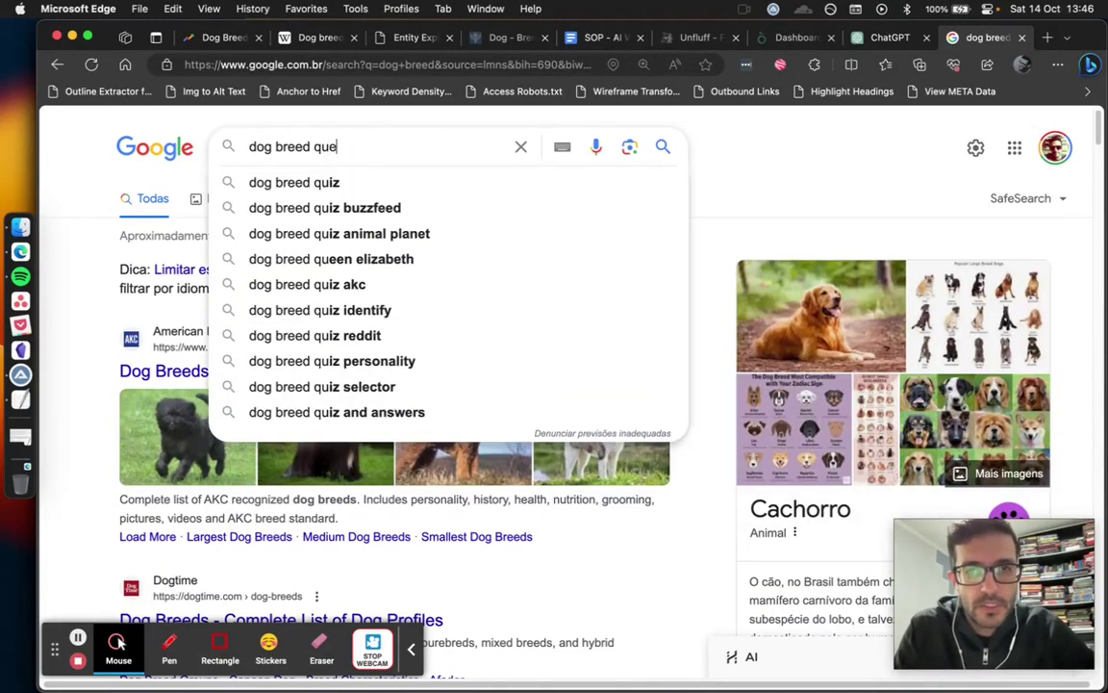
pyautogui.write('stions')
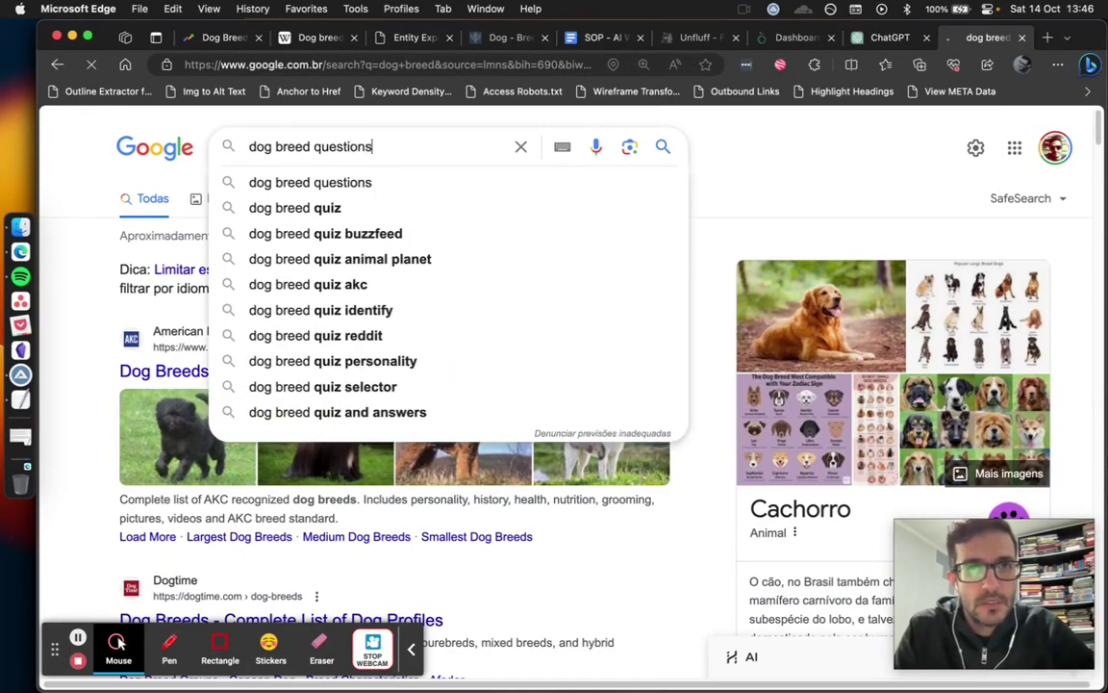
pyautogui.press('Return')
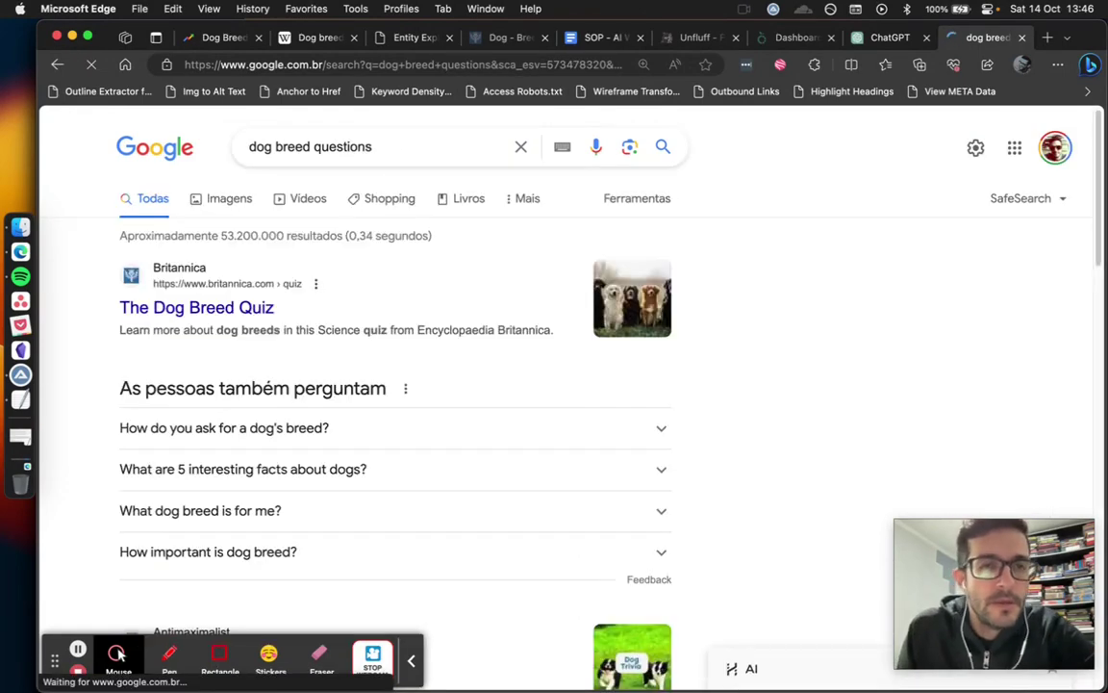
# Expand the related question "How do you ask for a dog's breed?" to view its answer
pyautogui.scroll(-3, 85, 416)
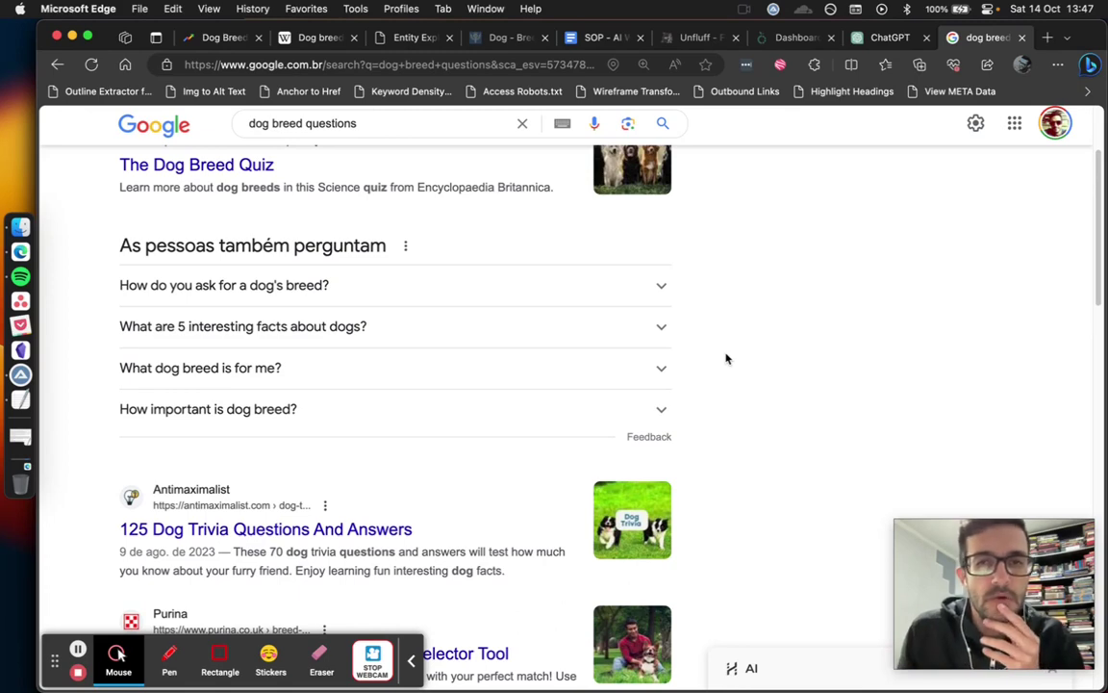
pyautogui.click(666, 290)
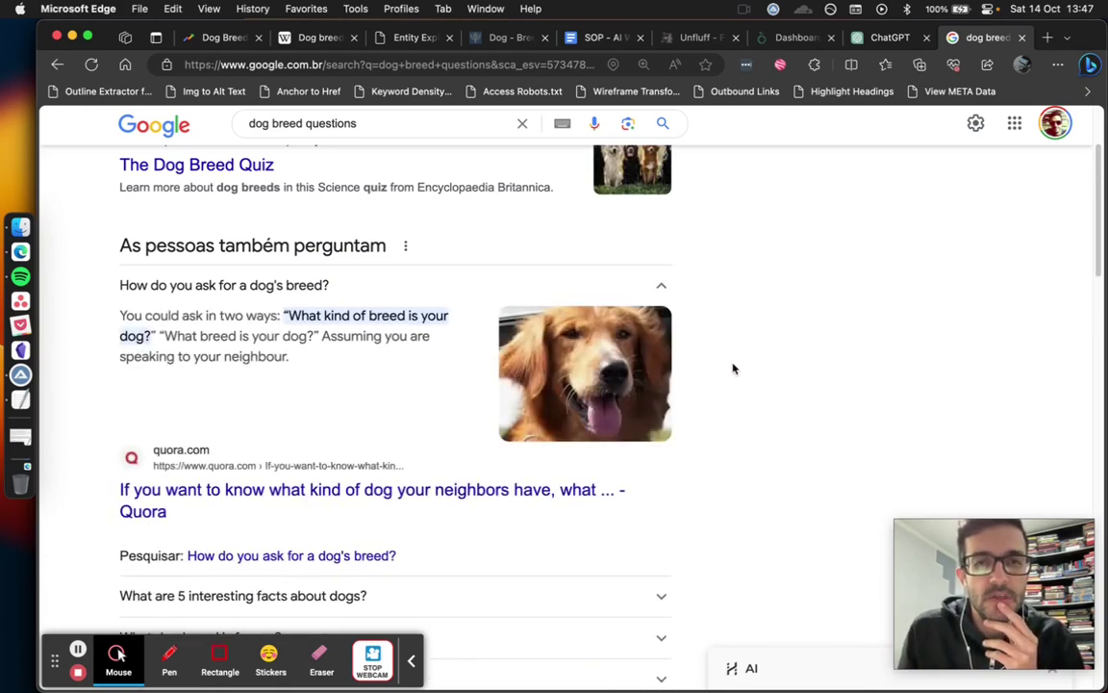
pyautogui.scroll(3, 733, 368)
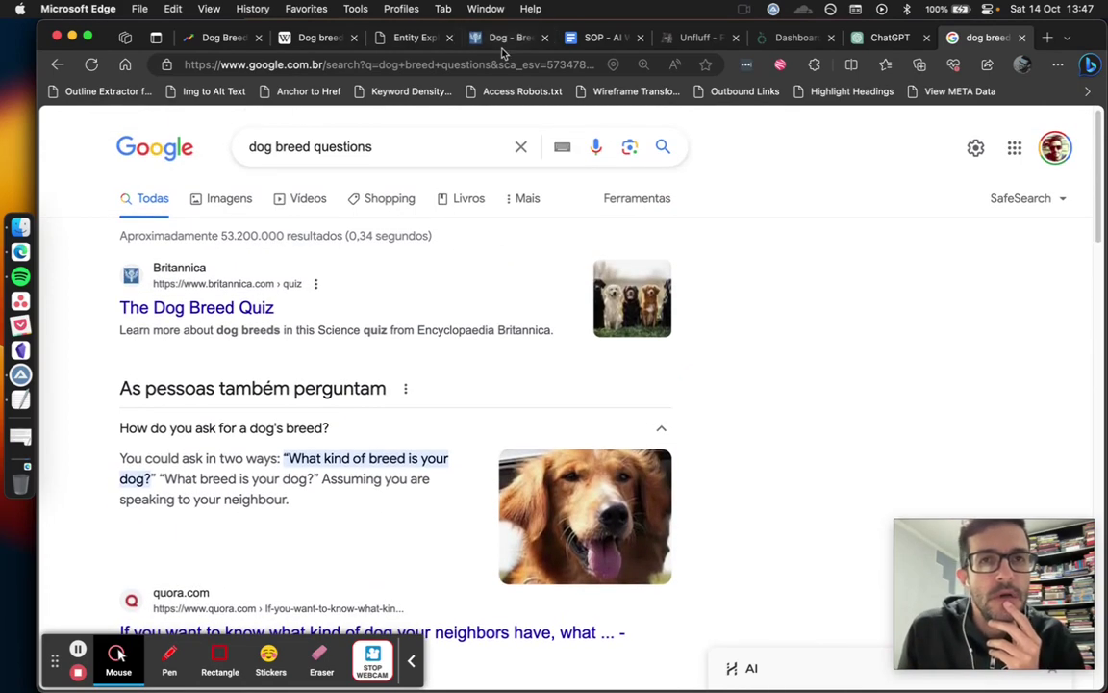
# Check the SOP's basic entity search list, then open the Google Trends report for Dog Breed and sort its related topics by Top
pyautogui.click(589, 40)
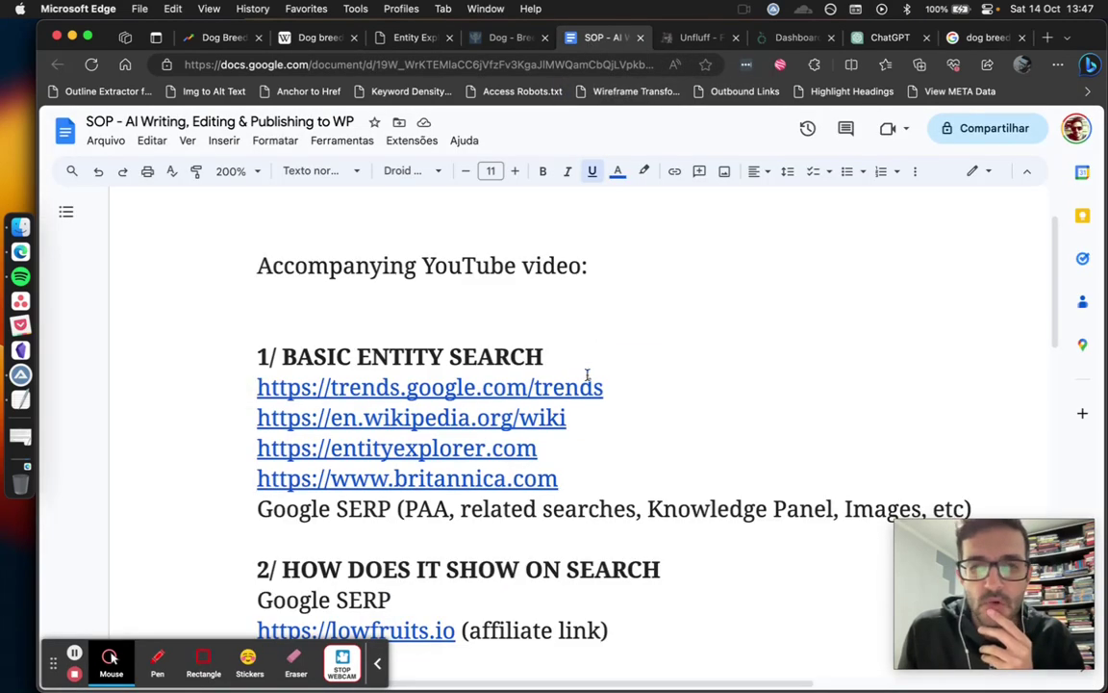
pyautogui.click(202, 37)
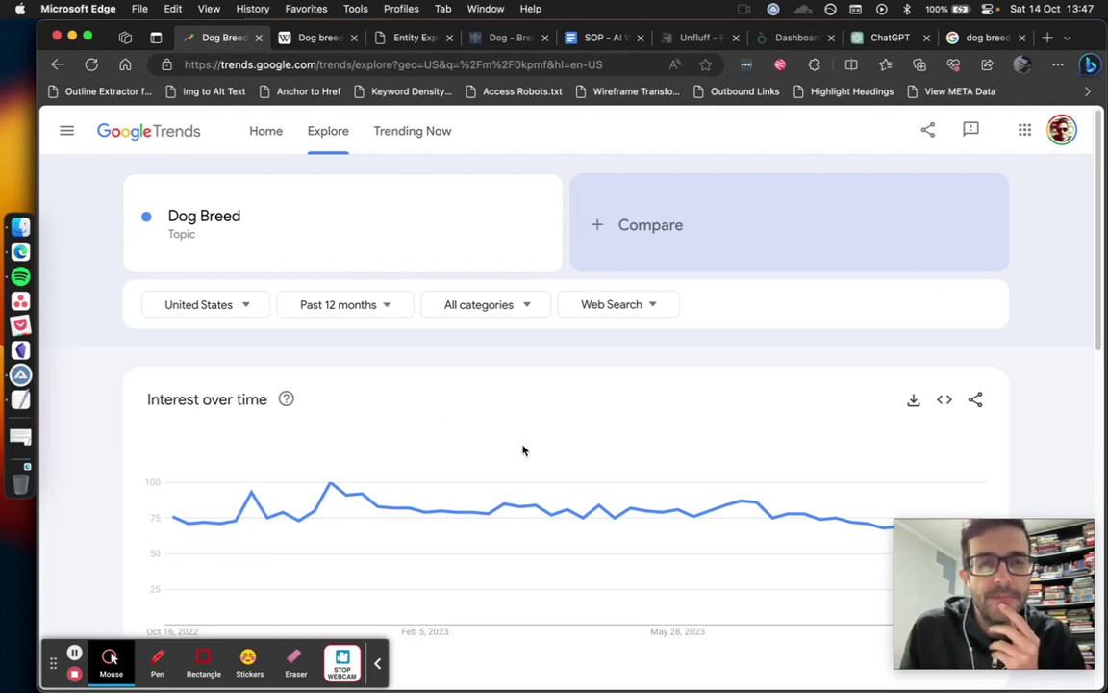
pyautogui.scroll(-5, 523, 449)
pyautogui.scroll(5, 523, 449)
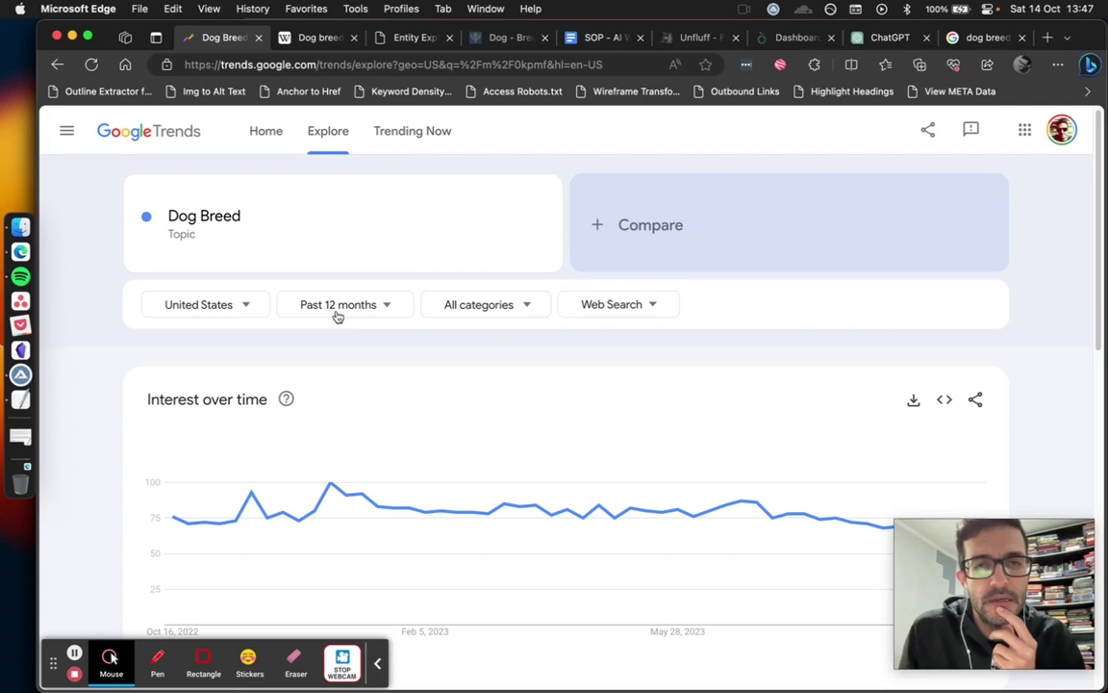
pyautogui.scroll(-5, 426, 363)
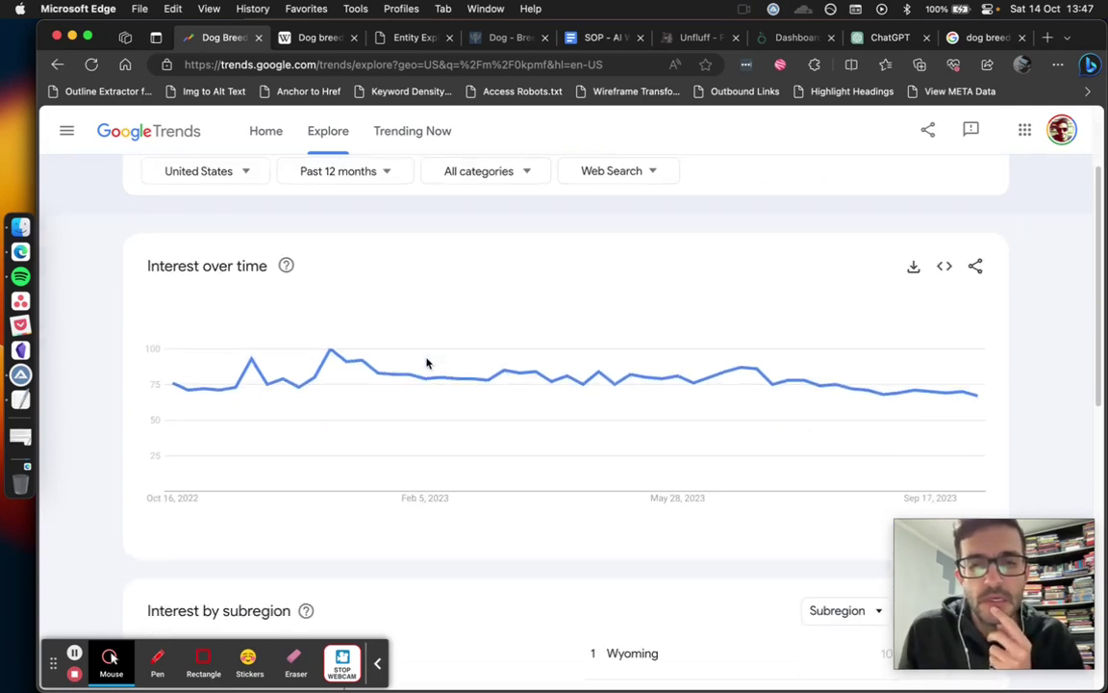
pyautogui.scroll(-5, 427, 363)
pyautogui.click(418, 337)
pyautogui.click(416, 382)
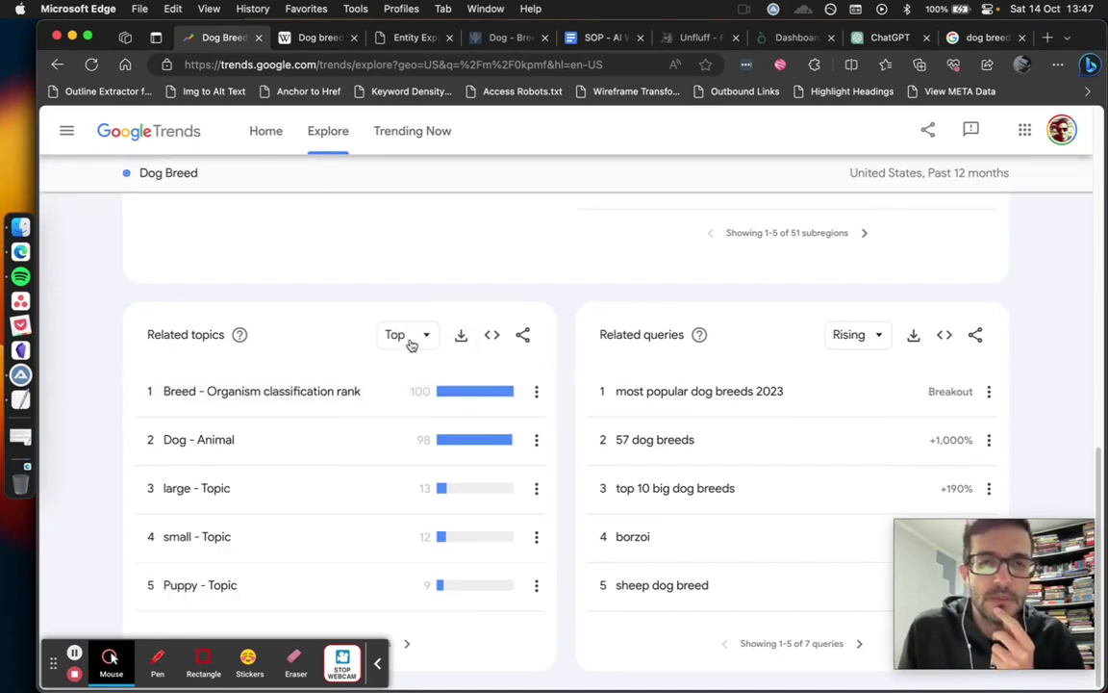
pyautogui.click(412, 336)
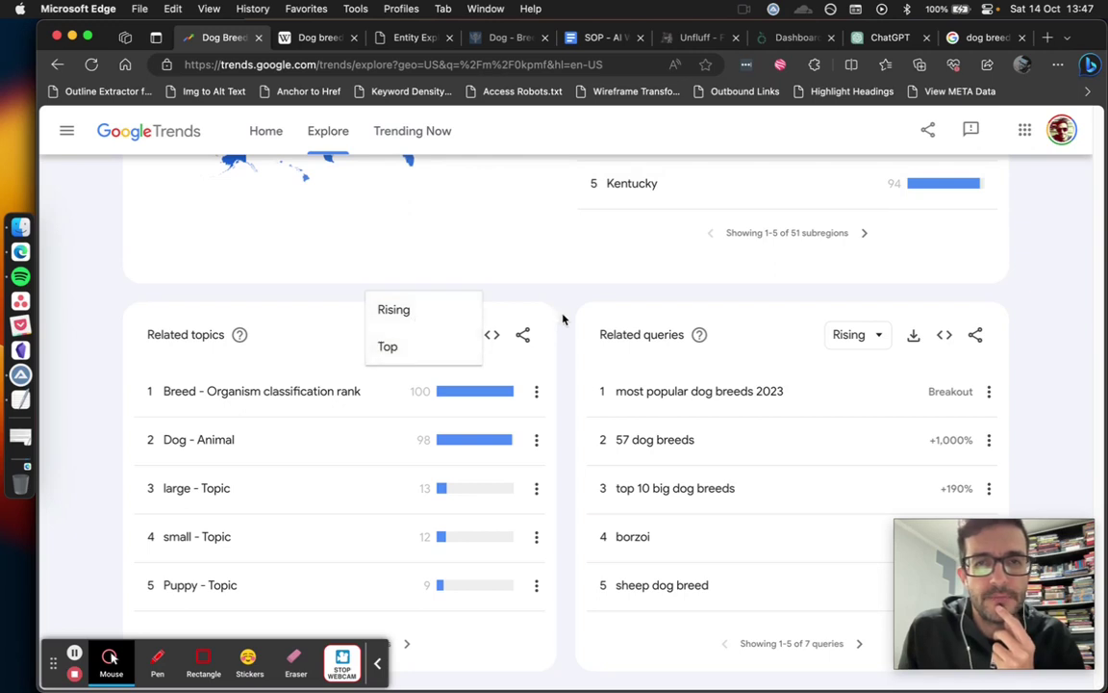
# Sort the related queries for Dog Breed by Top
pyautogui.click(848, 335)
pyautogui.click(849, 346)
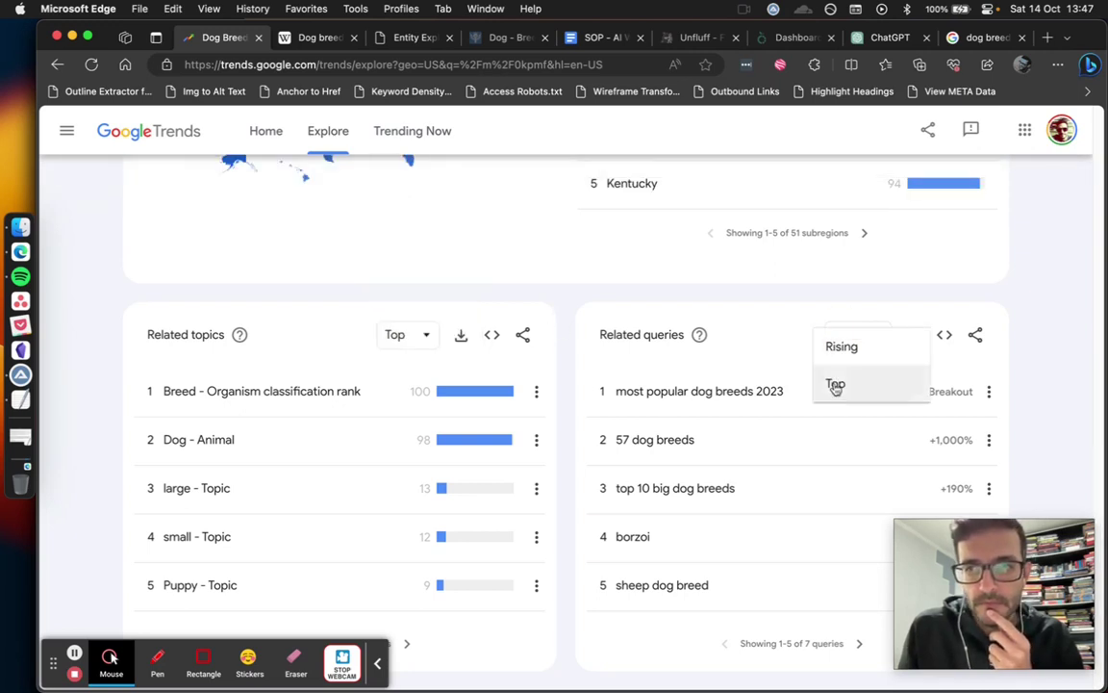
pyautogui.click(835, 386)
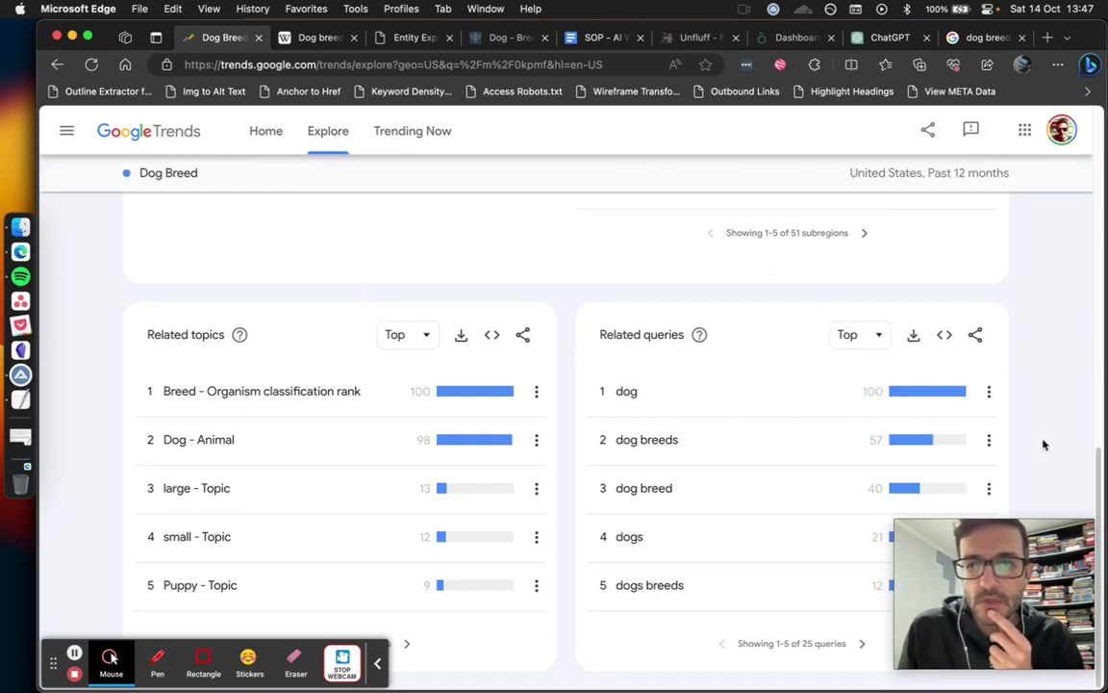
# View the second page of related queries, return to the first, and show the second page of related topics
pyautogui.click(863, 645)
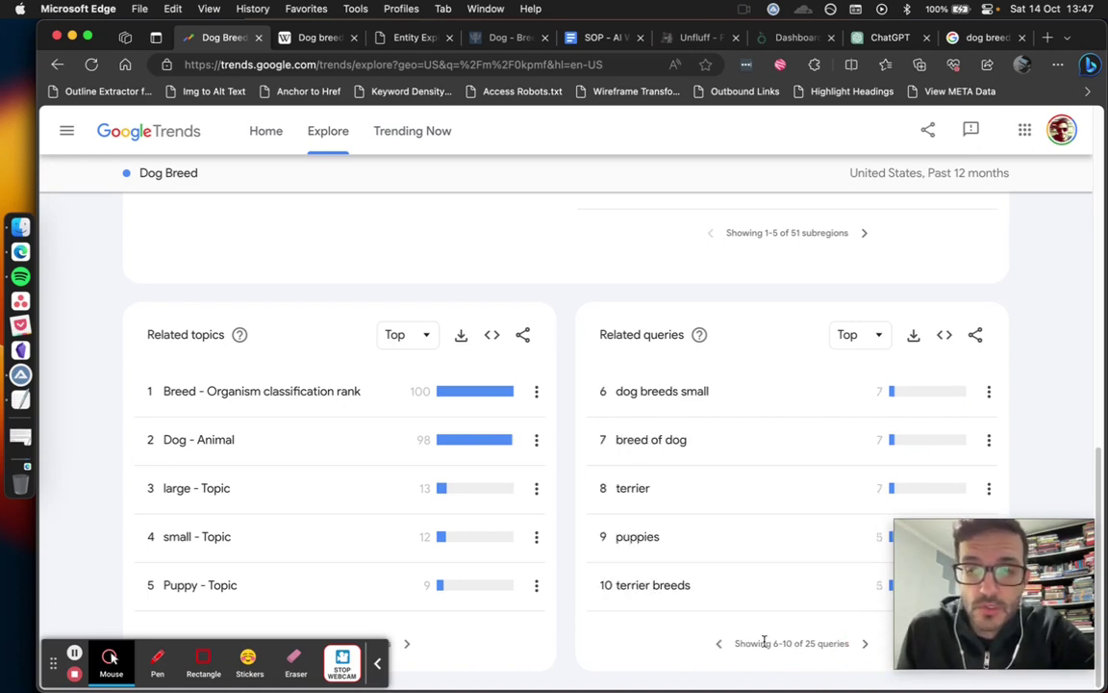
pyautogui.click(719, 643)
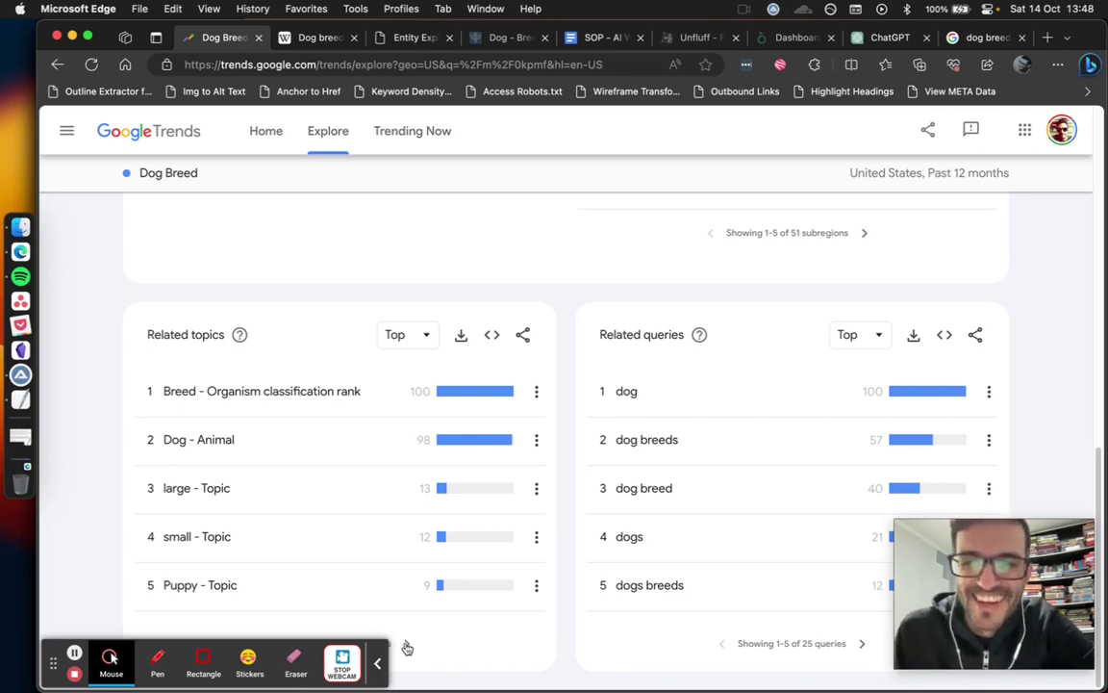
pyautogui.click(408, 646)
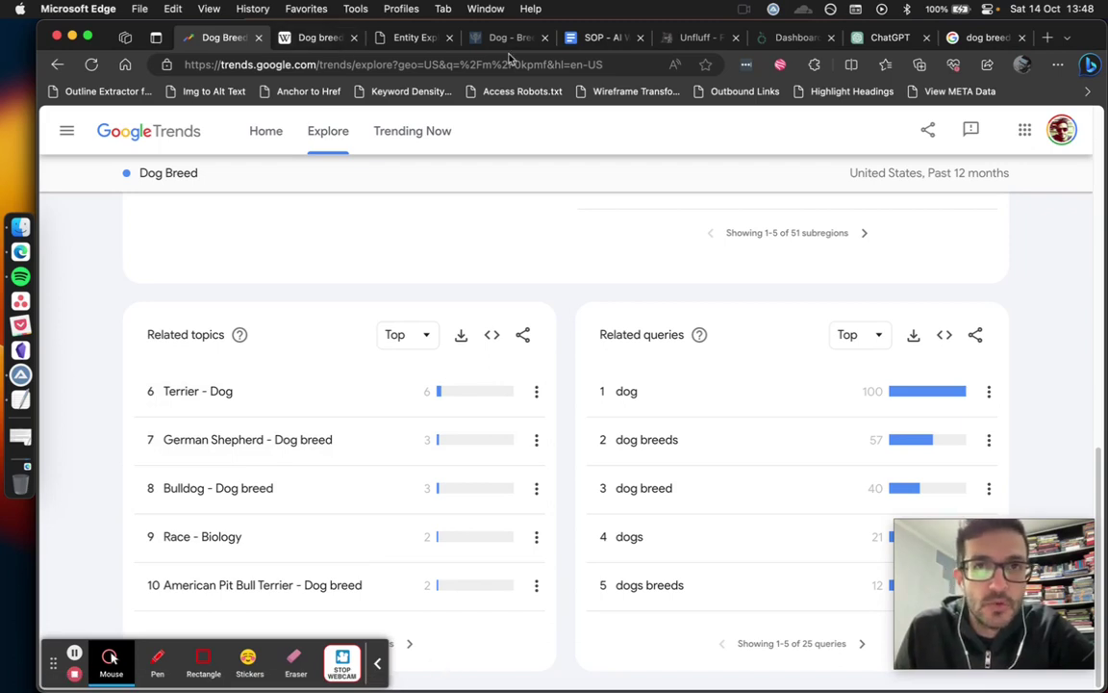
# Return to the open Wikipedia article "Dog breed" and read it from the introduction through the genetic evidence sections
pyautogui.click(591, 40)
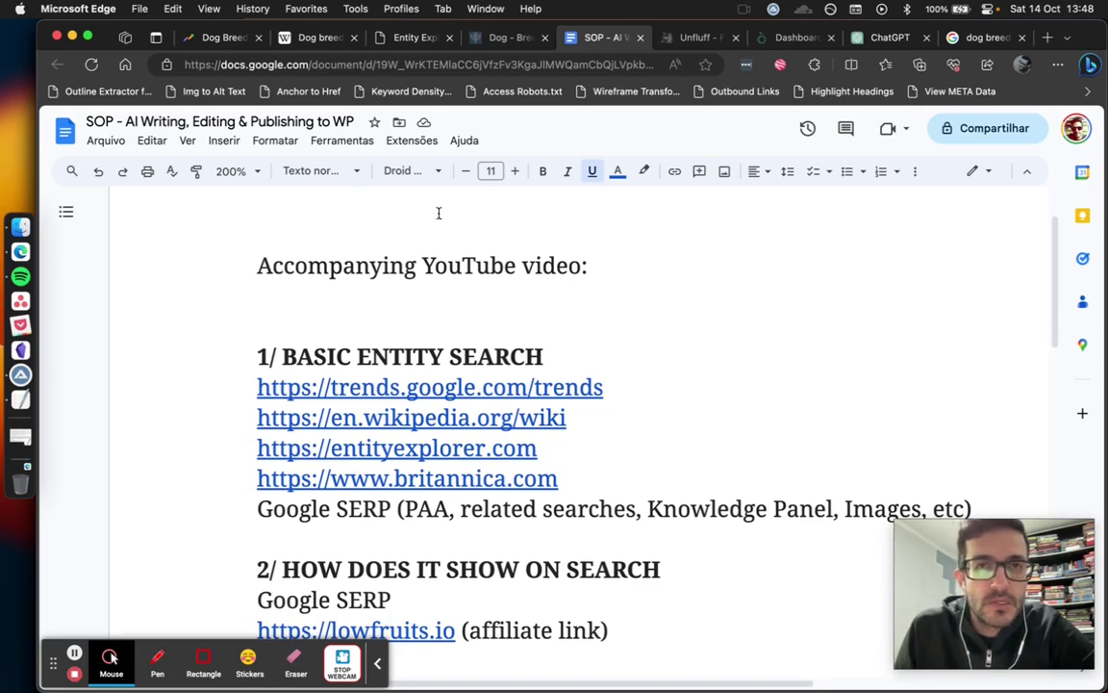
pyautogui.click(393, 38)
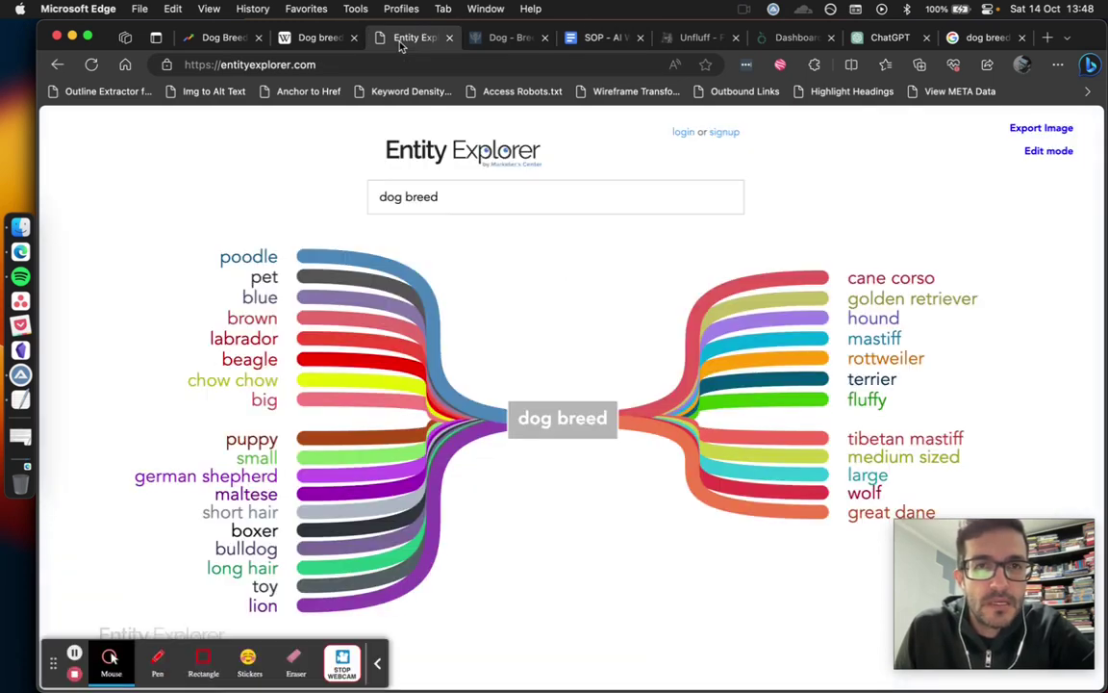
pyautogui.click(325, 40)
pyautogui.scroll(-2, 293, 415)
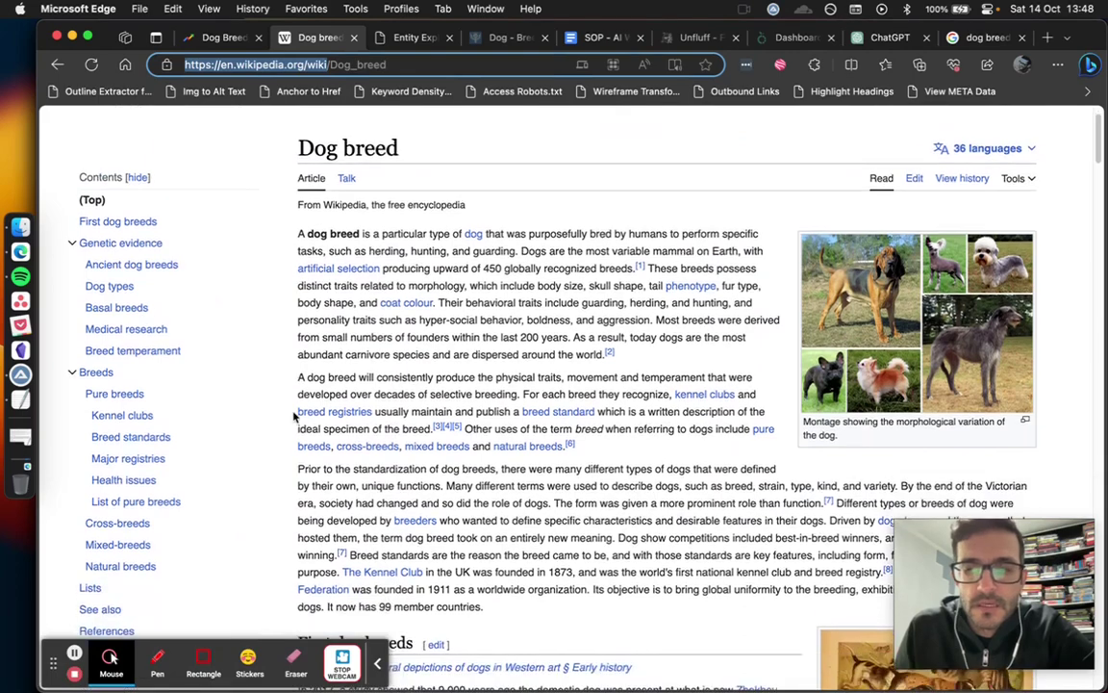
pyautogui.scroll(1, 294, 415)
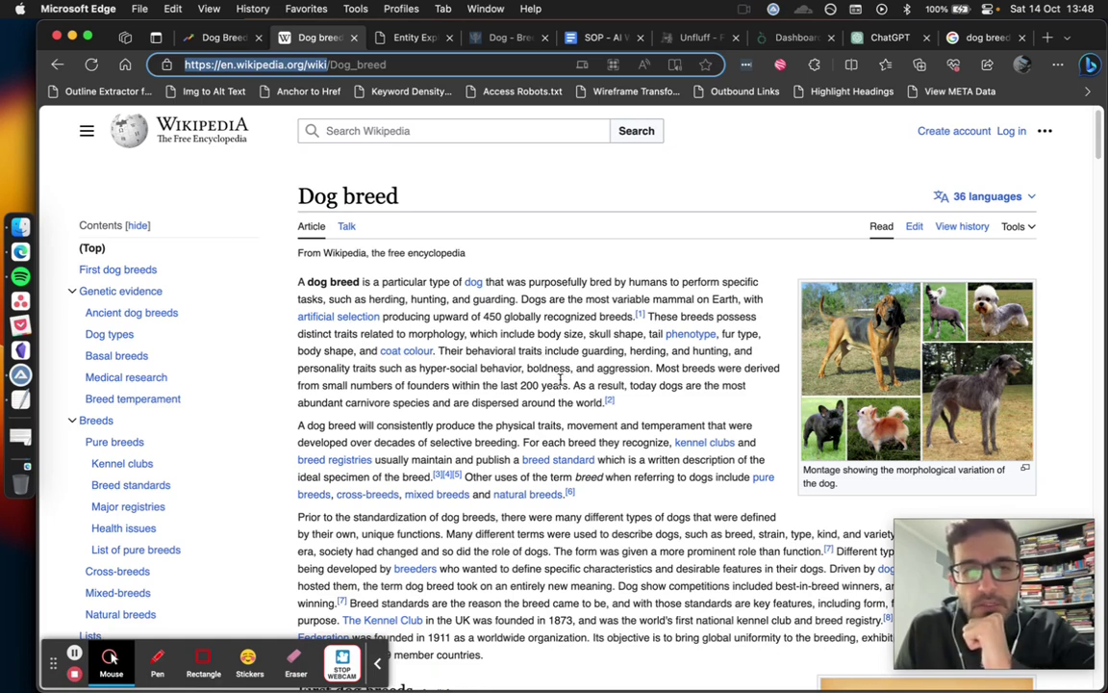
pyautogui.scroll(-1, 560, 380)
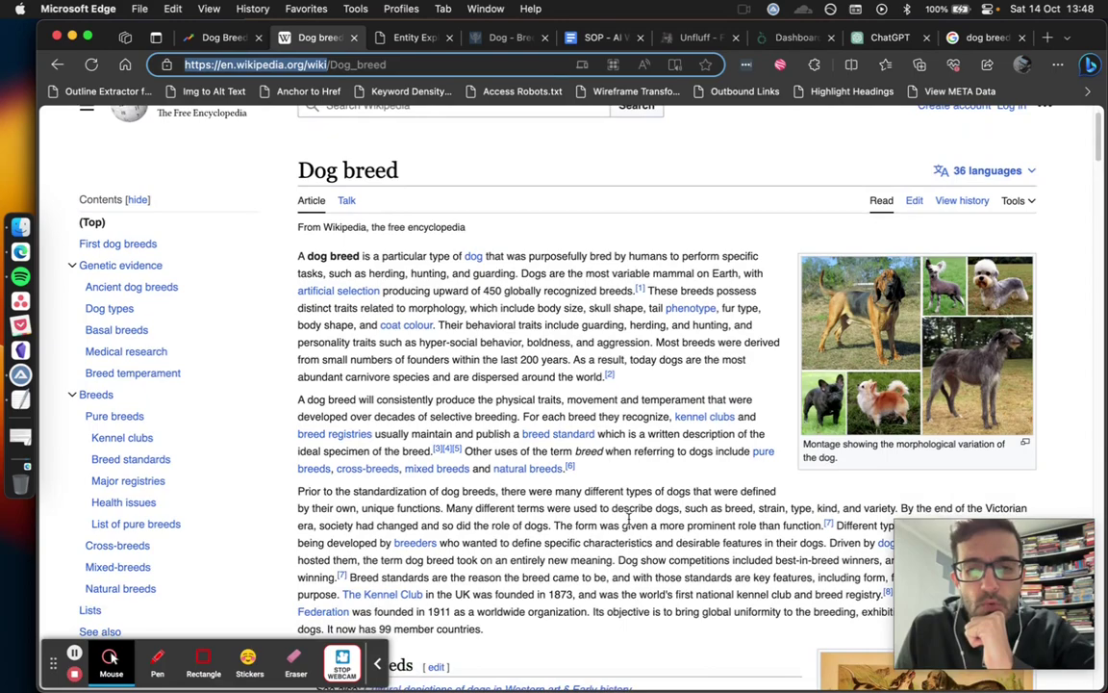
pyautogui.scroll(-10, 629, 519)
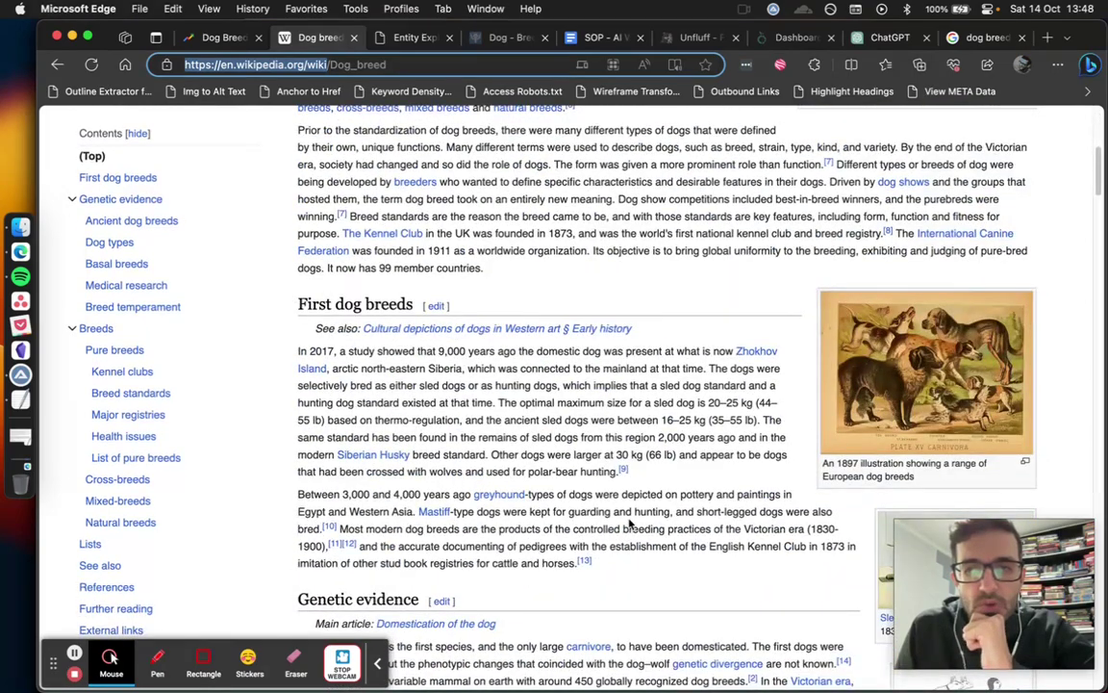
pyautogui.scroll(-3, 629, 522)
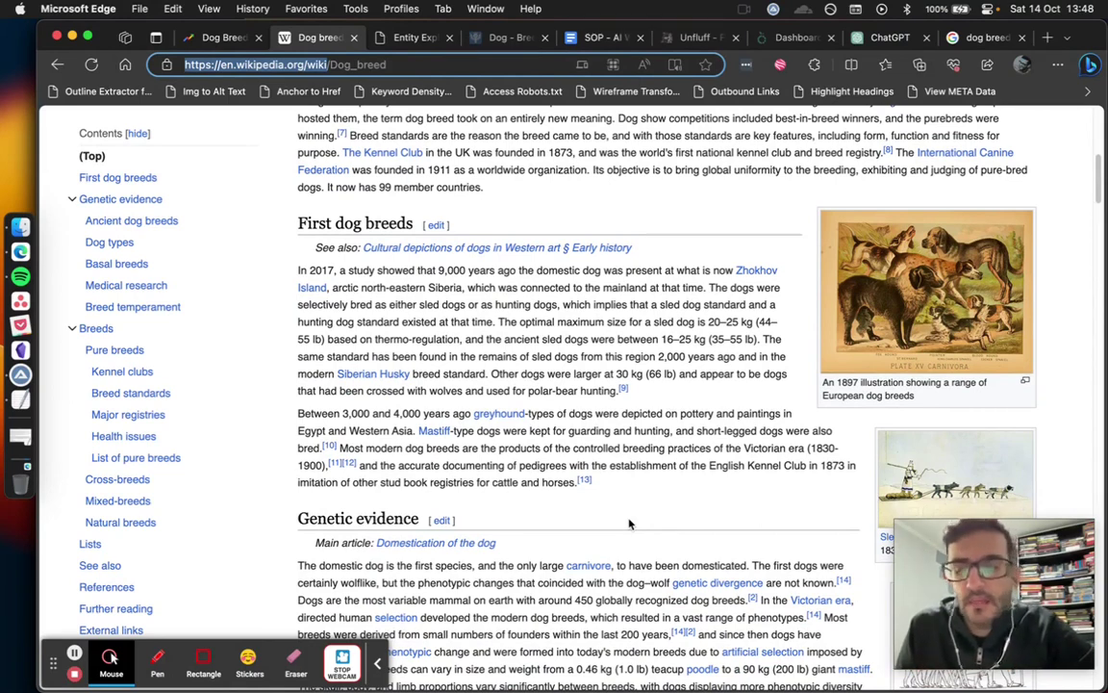
pyautogui.scroll(-15, 629, 524)
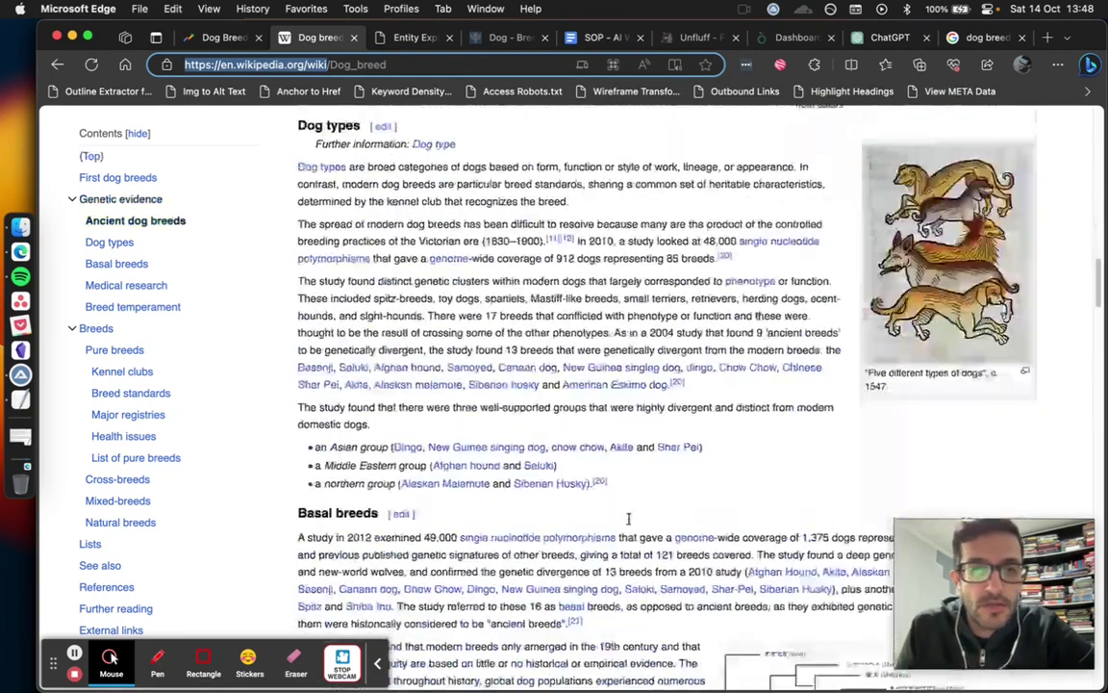
pyautogui.scroll(10, 275, 288)
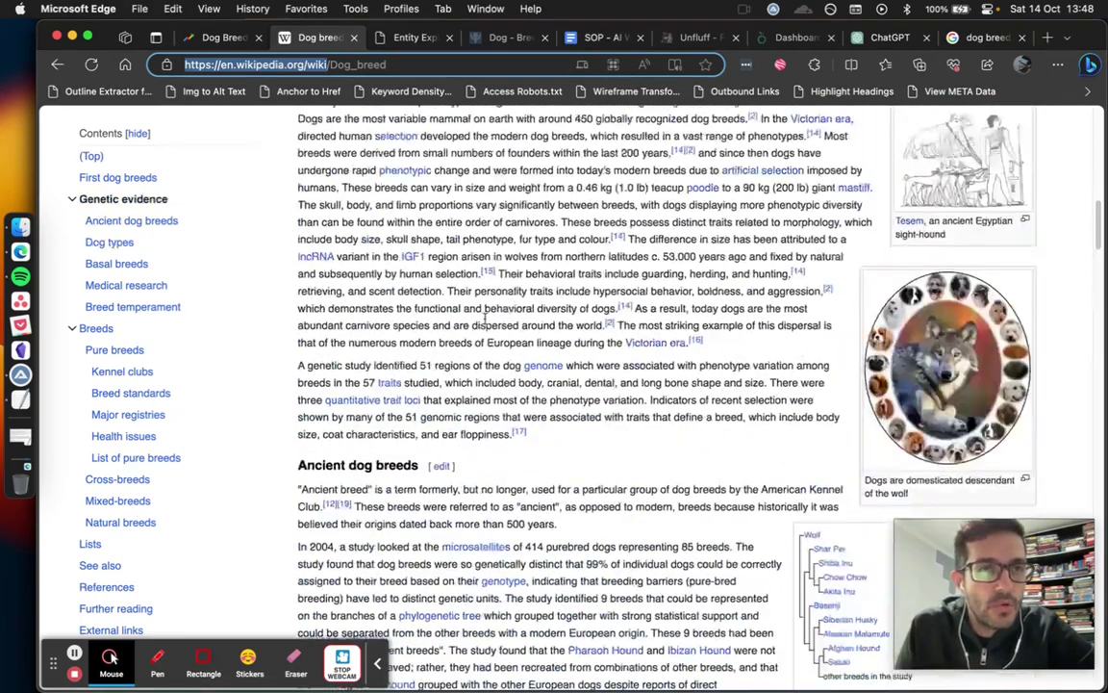
# Go to the article's See also section, look over its references, and open the linked "List of dog breeds" article
pyautogui.click(100, 566)
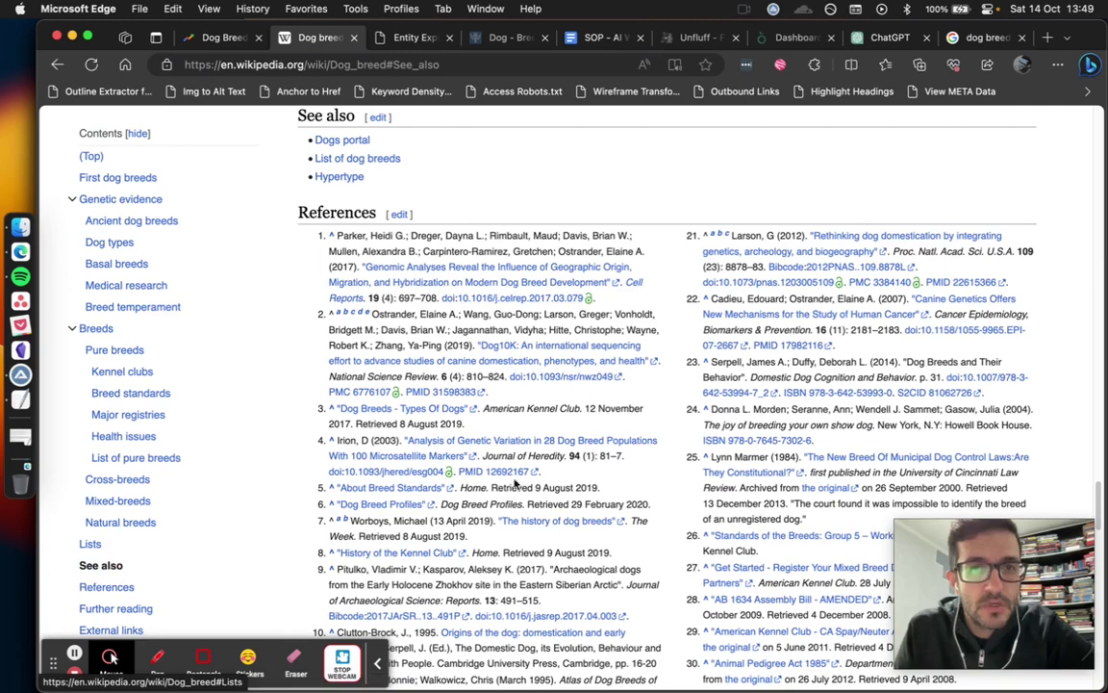
pyautogui.scroll(1, 625, 396)
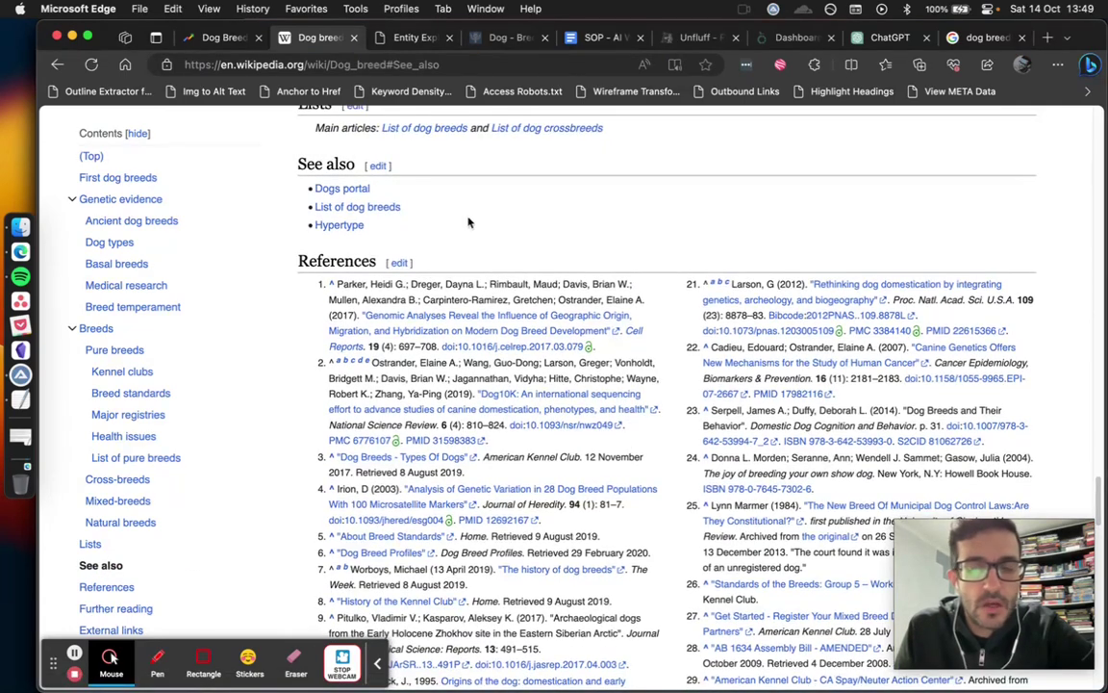
pyautogui.scroll(-10, 658, 463)
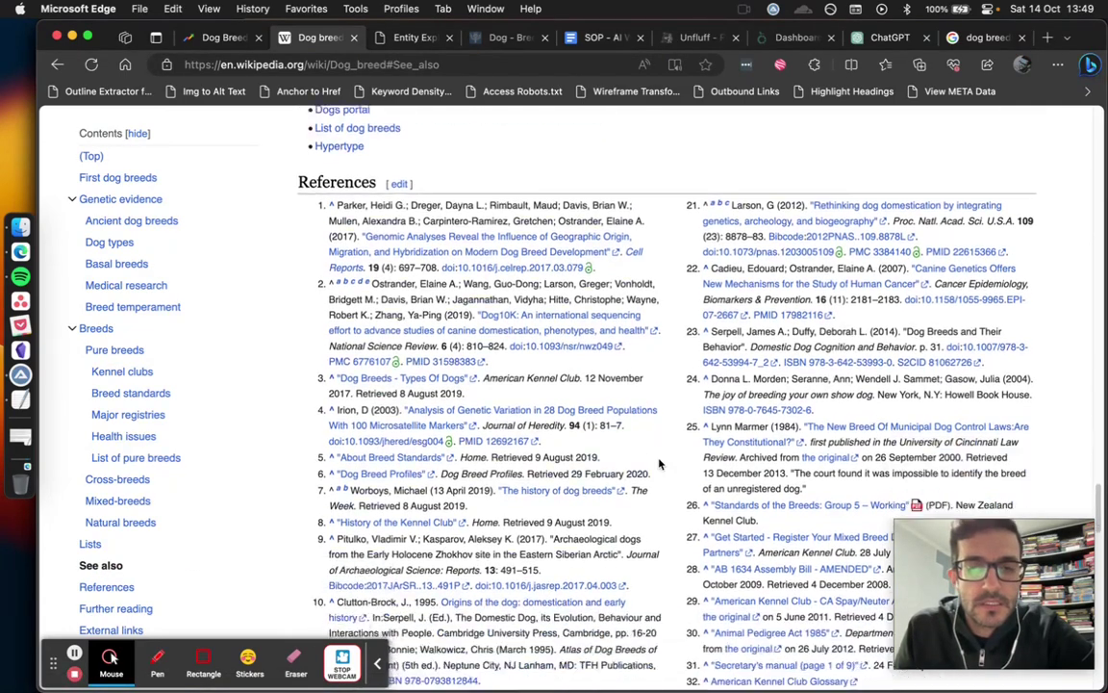
pyautogui.scroll(10, 662, 433)
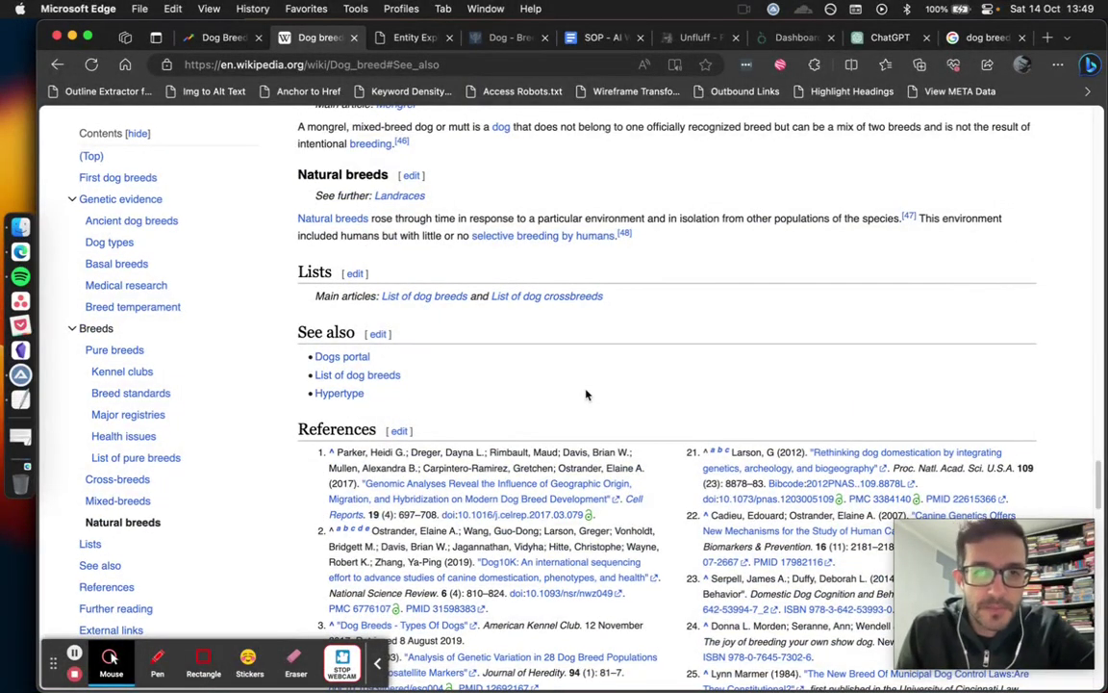
pyautogui.click(380, 375)
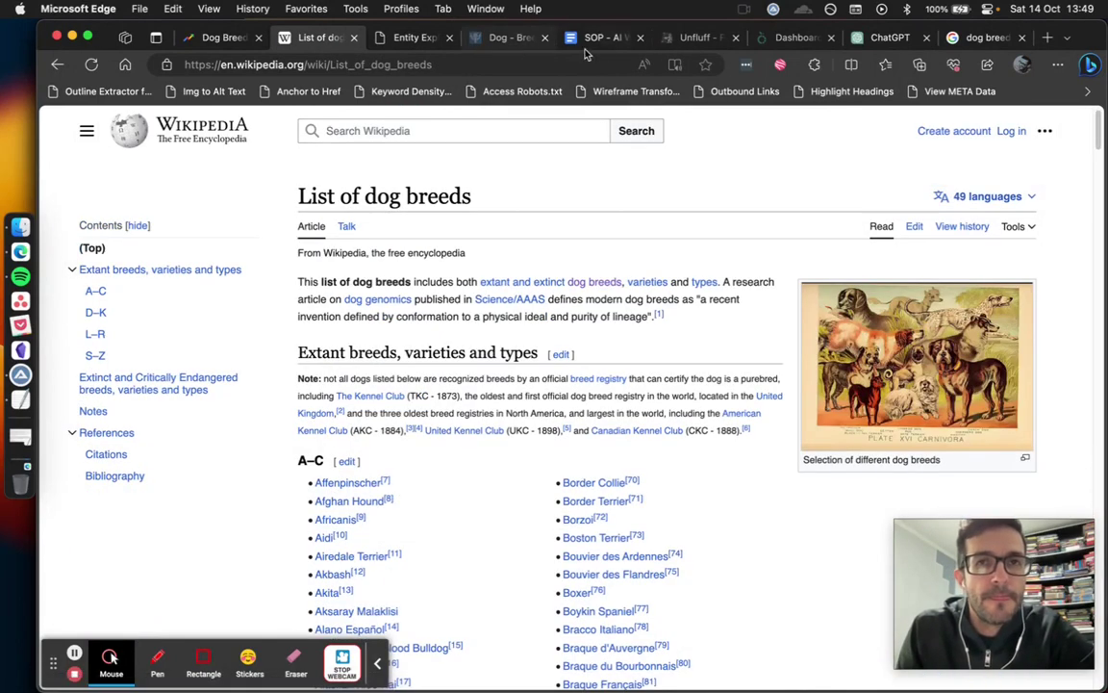
# Review the SOP document's sections on basic entity search, how it shows on search, and searching for entities
pyautogui.click(601, 37)
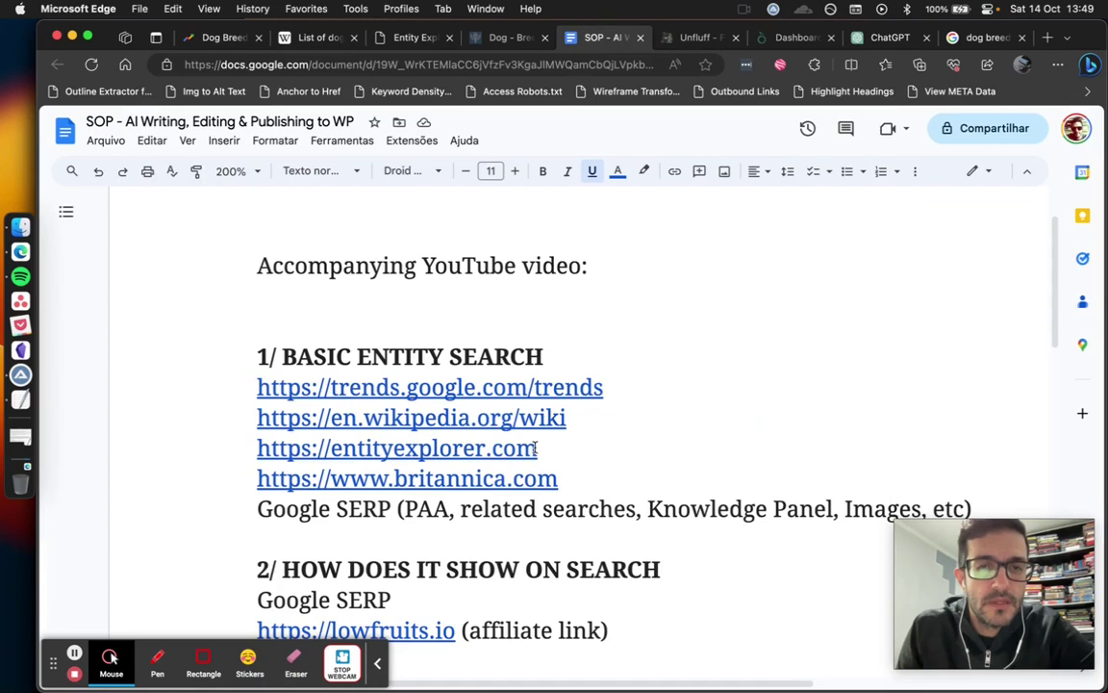
pyautogui.scroll(-1, 577, 435)
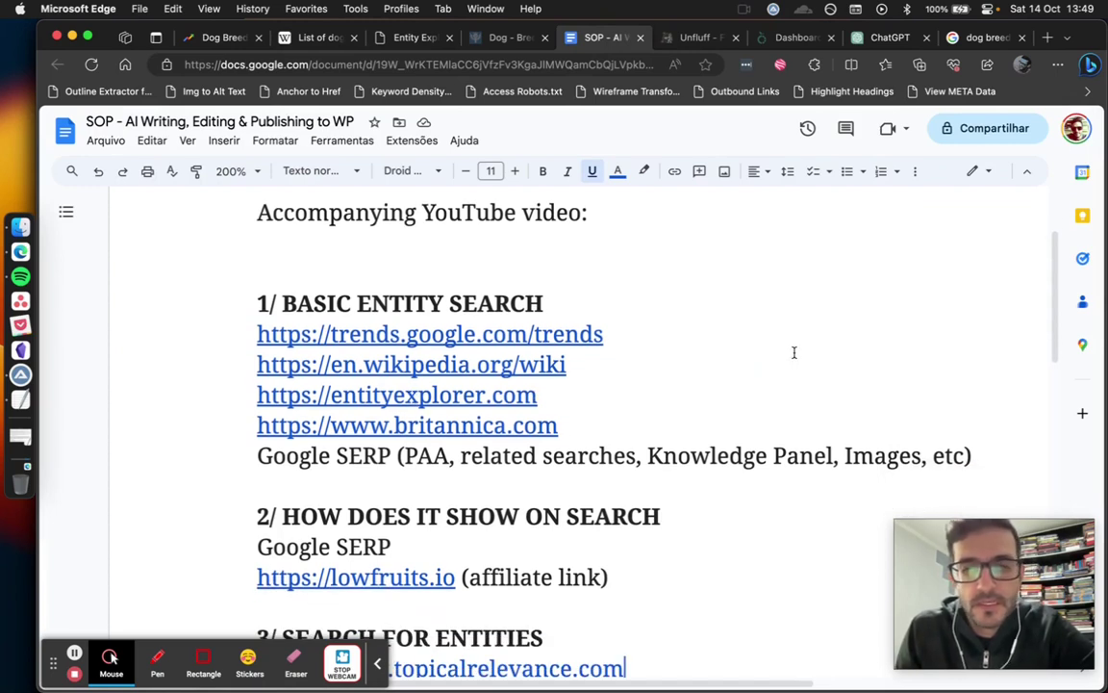
pyautogui.scroll(-2, 723, 403)
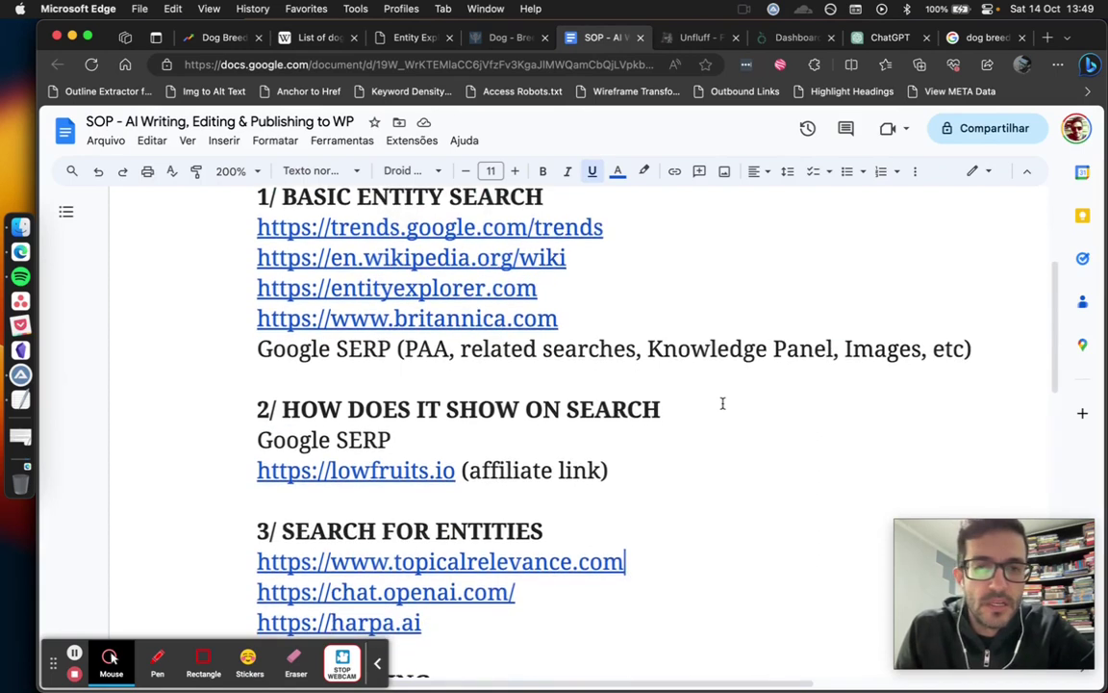
pyautogui.scroll(1, 722, 403)
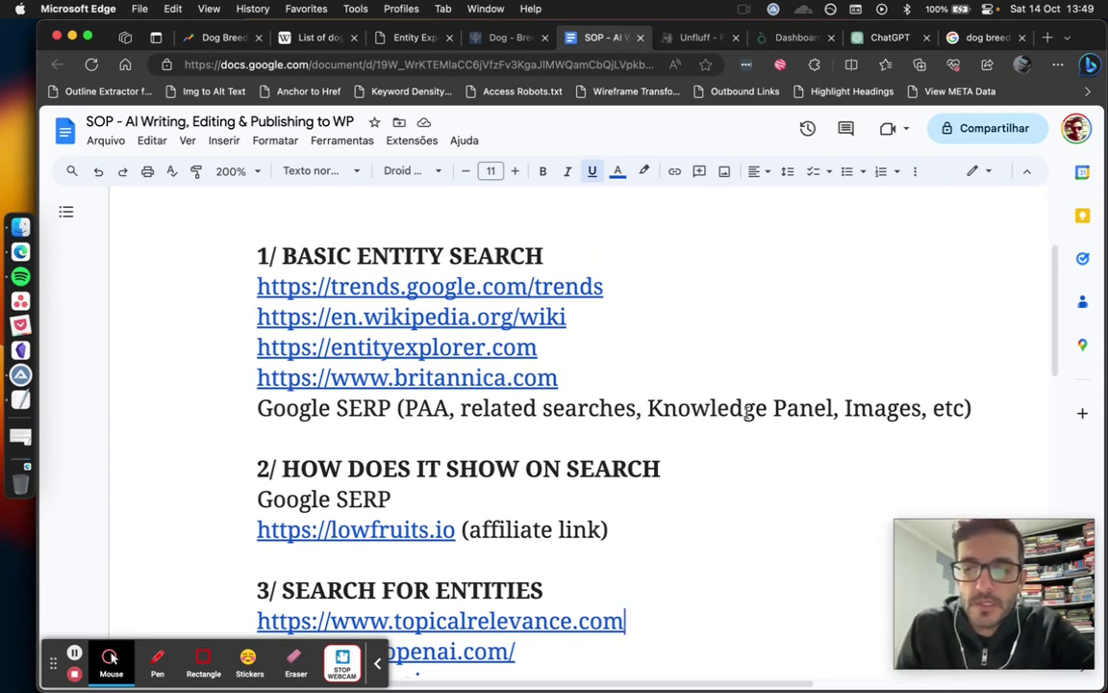
pyautogui.scroll(-2, 746, 412)
pyautogui.scroll(-1, 745, 412)
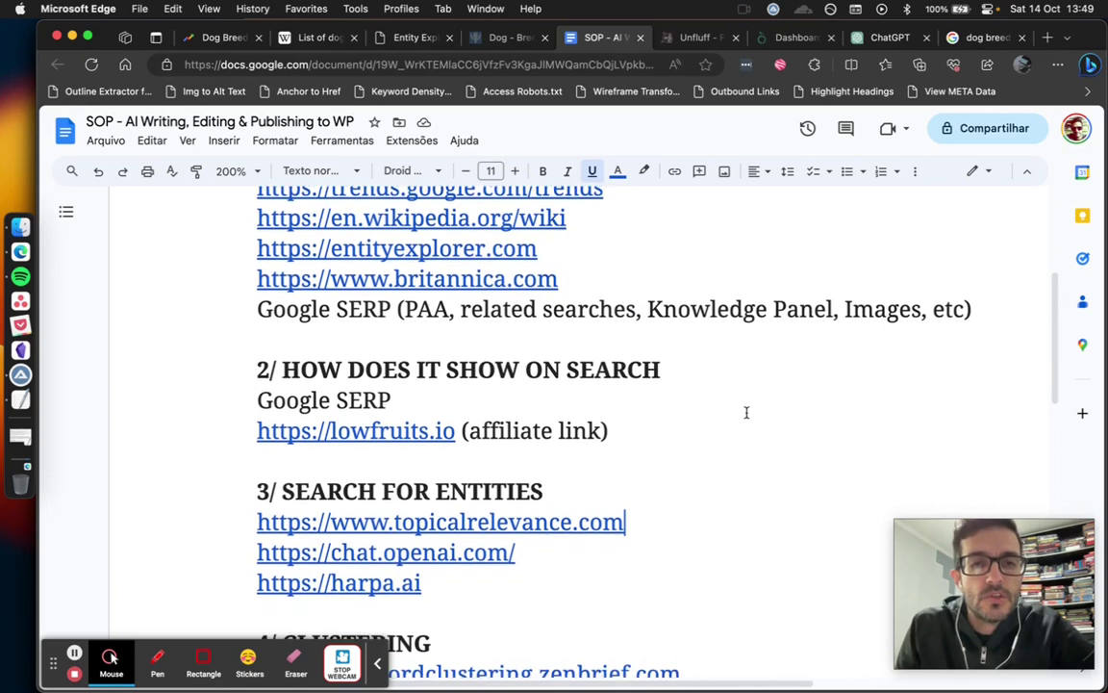
pyautogui.scroll(1, 572, 366)
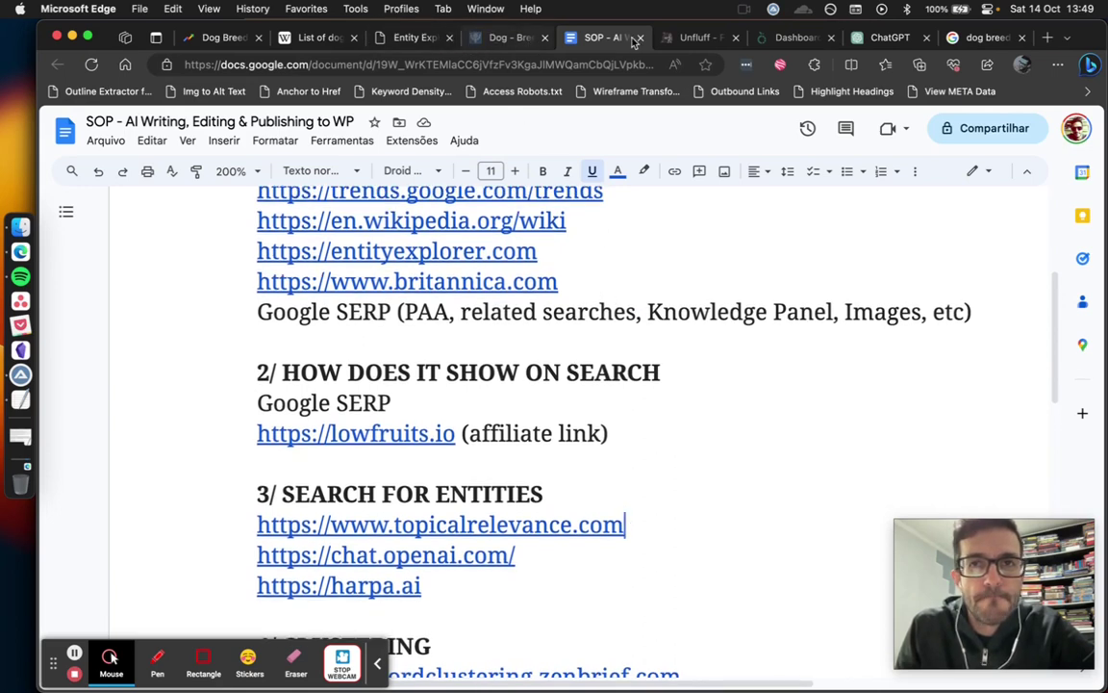
# Place the Google results tab just before the SOP tab and go back to the "dog breed" results to examine the listings
pyautogui.moveTo(972, 38); pyautogui.dragTo(601, 38)
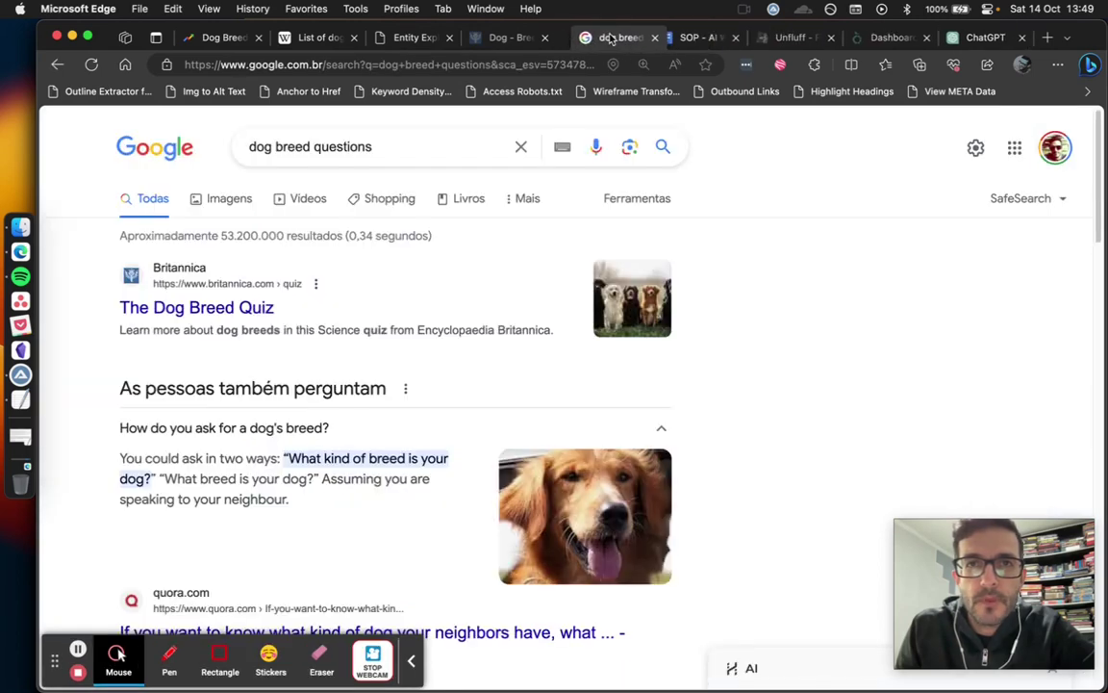
pyautogui.click(57, 63)
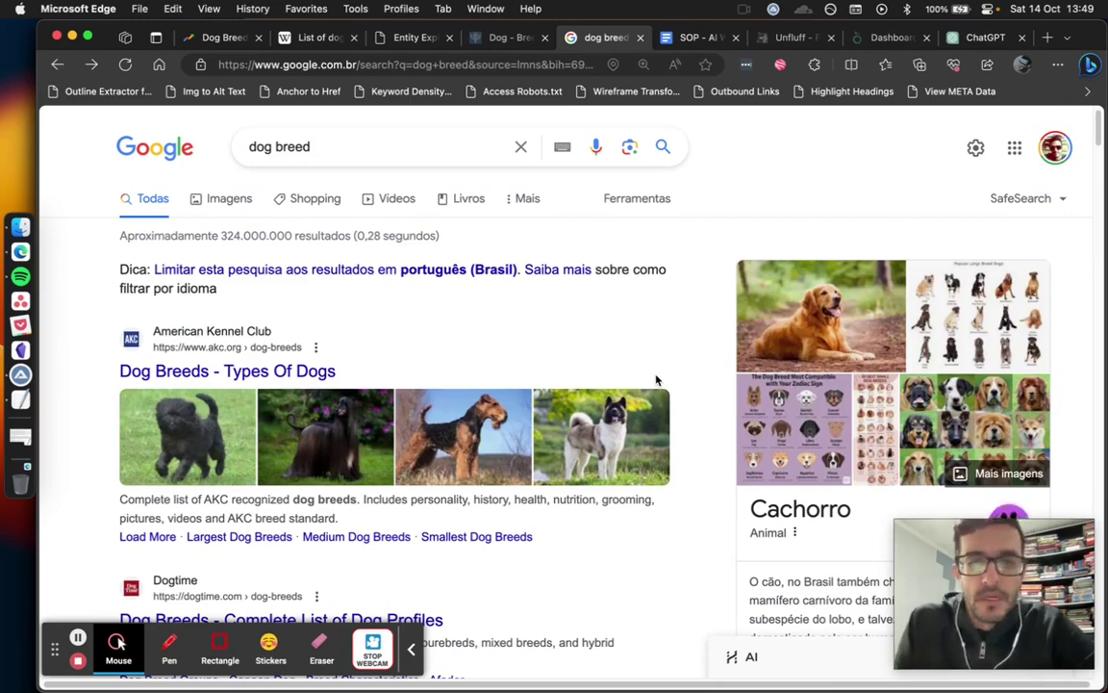
pyautogui.scroll(-3, 675, 379)
pyautogui.scroll(-5, 675, 380)
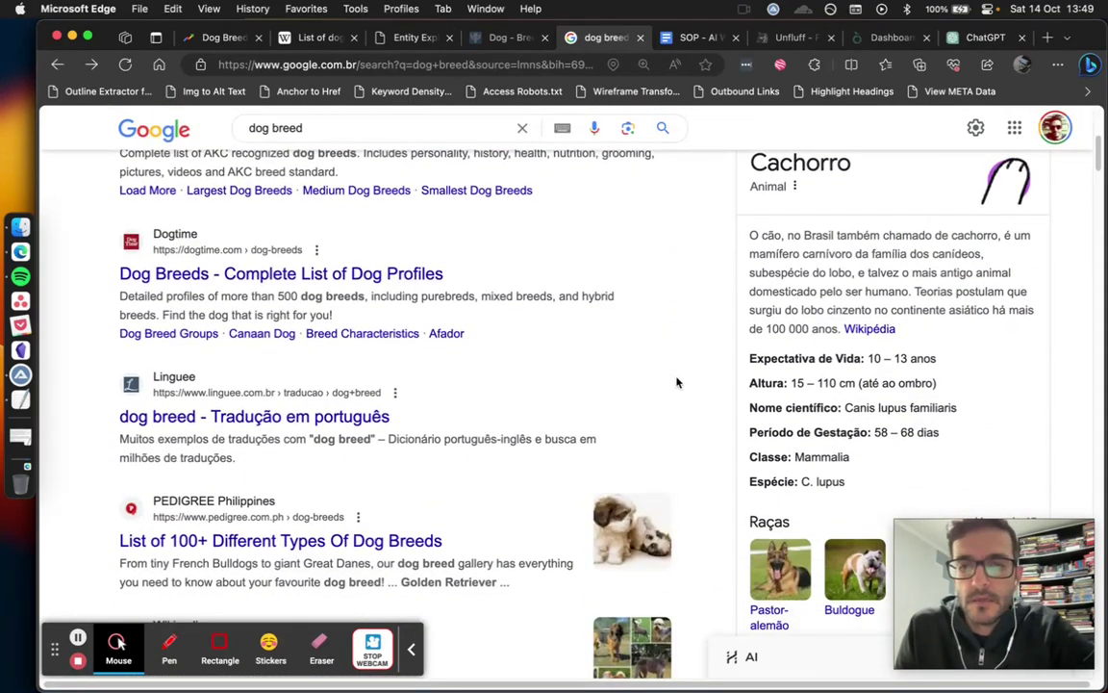
pyautogui.scroll(-4, 103, 417)
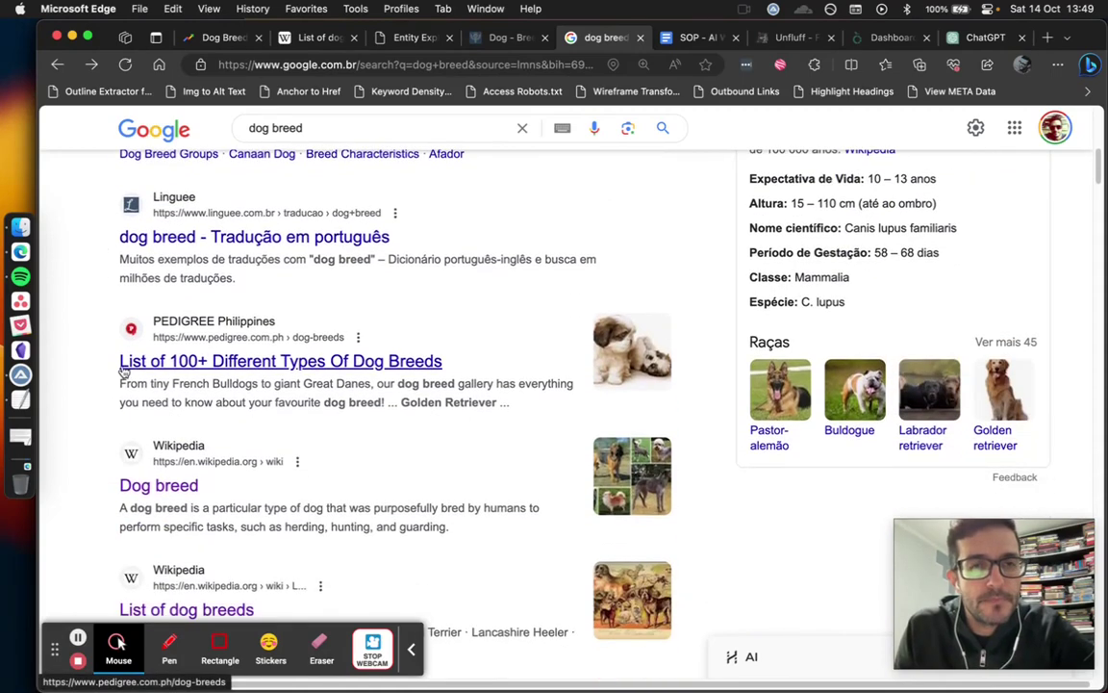
# Search Google for "what are good dog breeds for kids", accepting the corrected spelling of the query
pyautogui.scroll(-1, 98, 376)
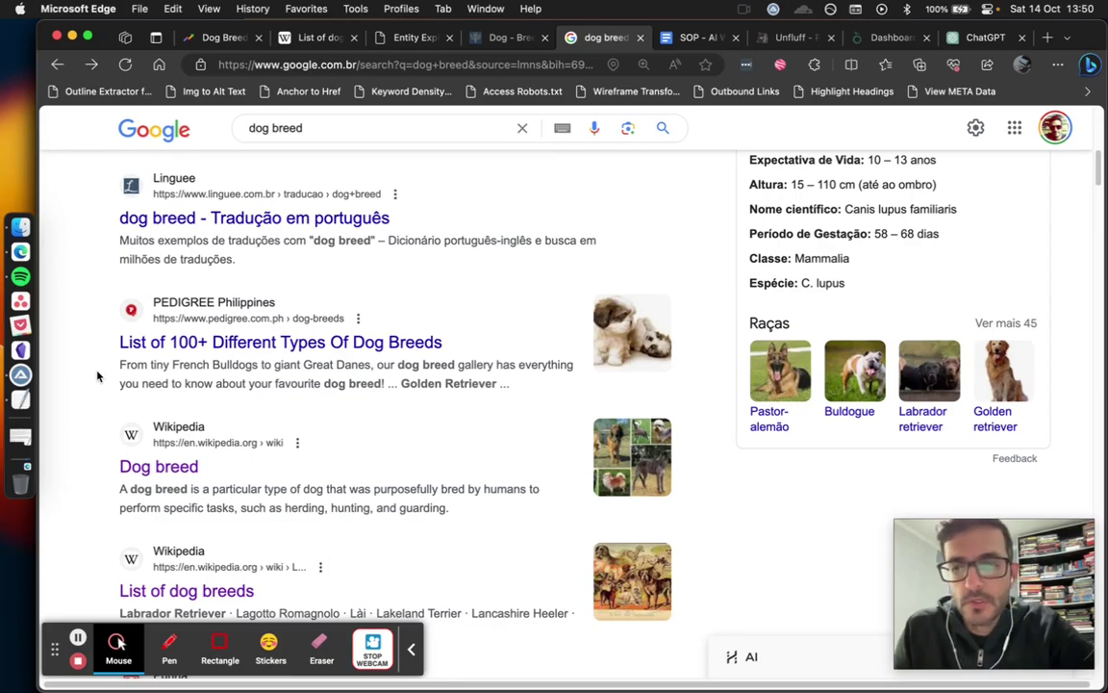
pyautogui.scroll(-10, 97, 376)
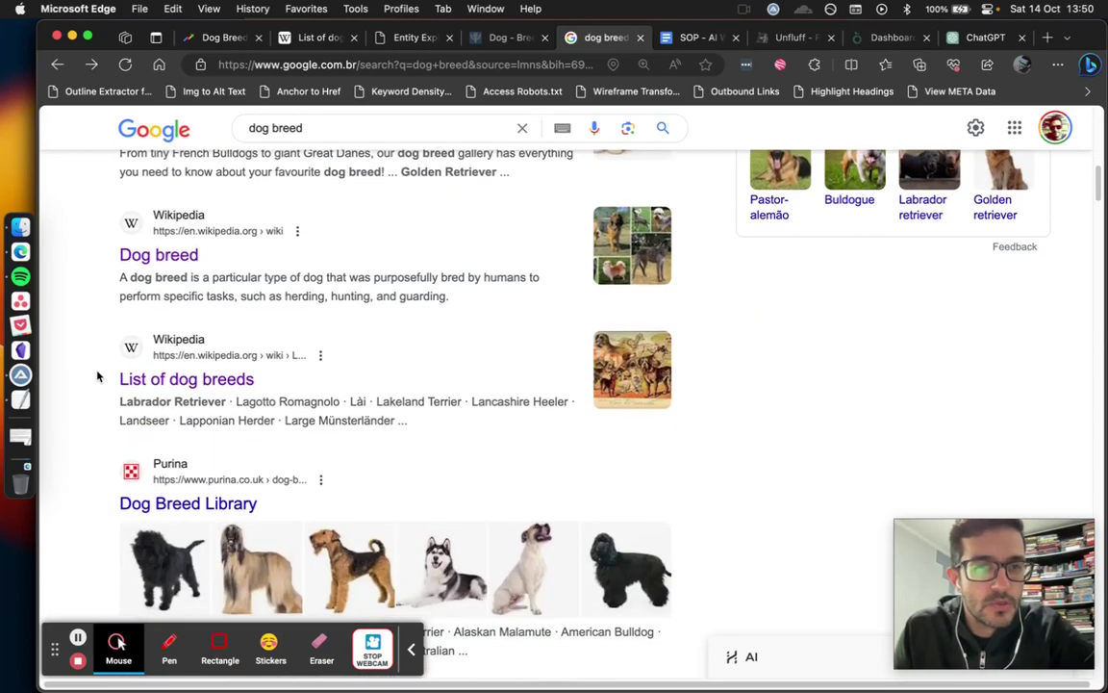
pyautogui.scroll(15, 97, 376)
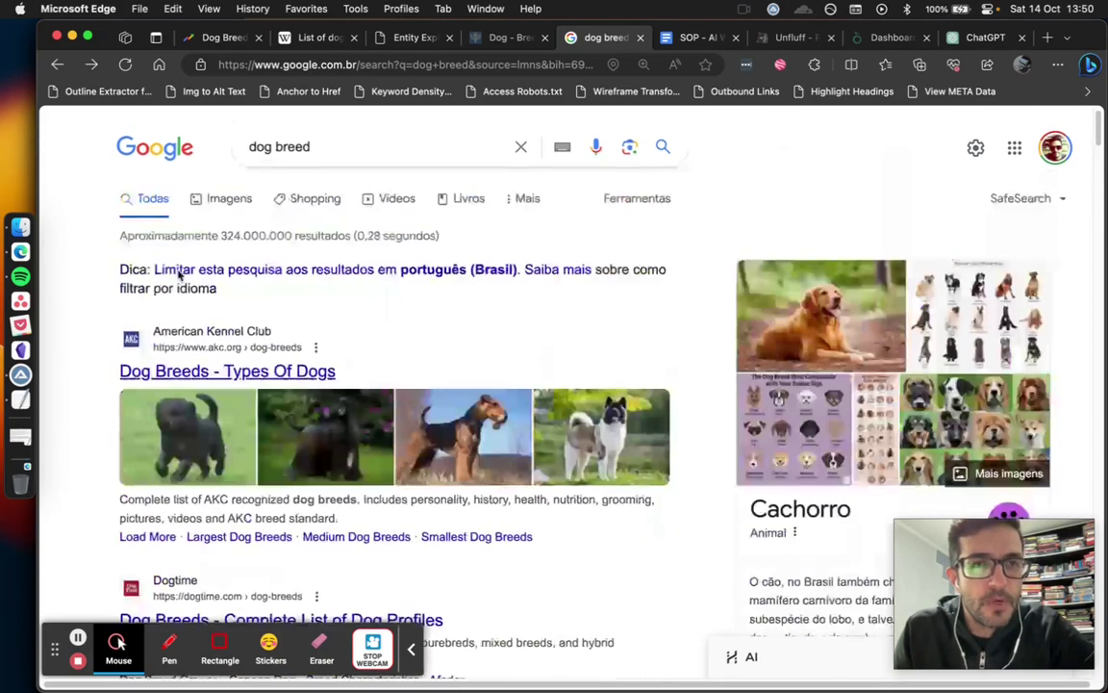
pyautogui.click(248, 147)
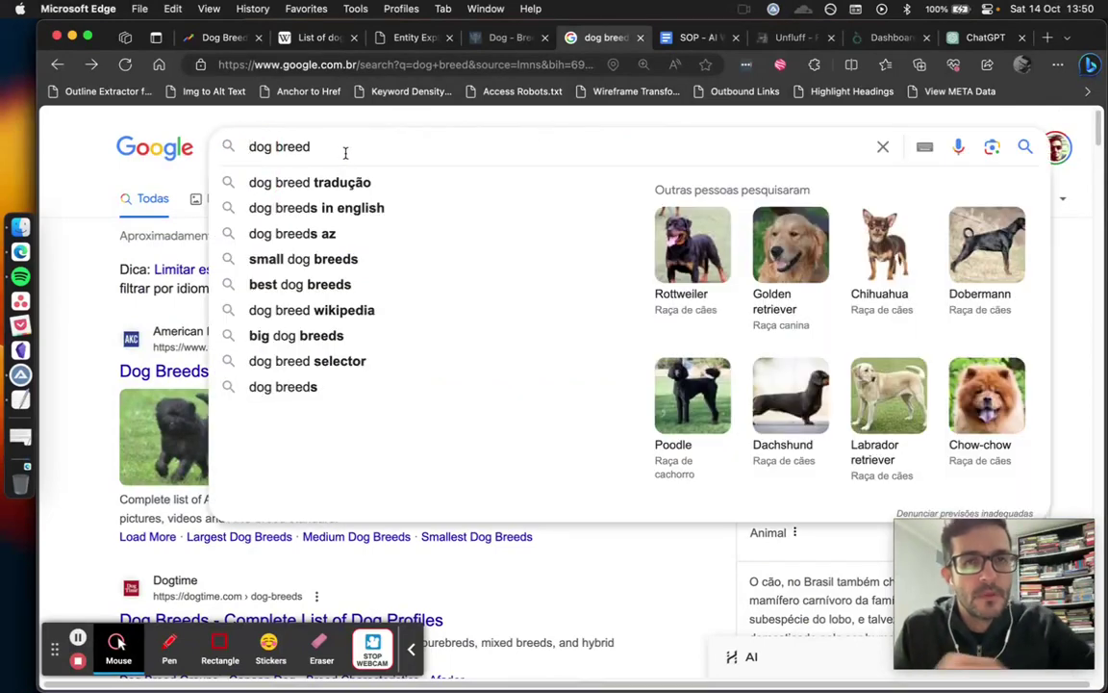
pyautogui.write('what are ')
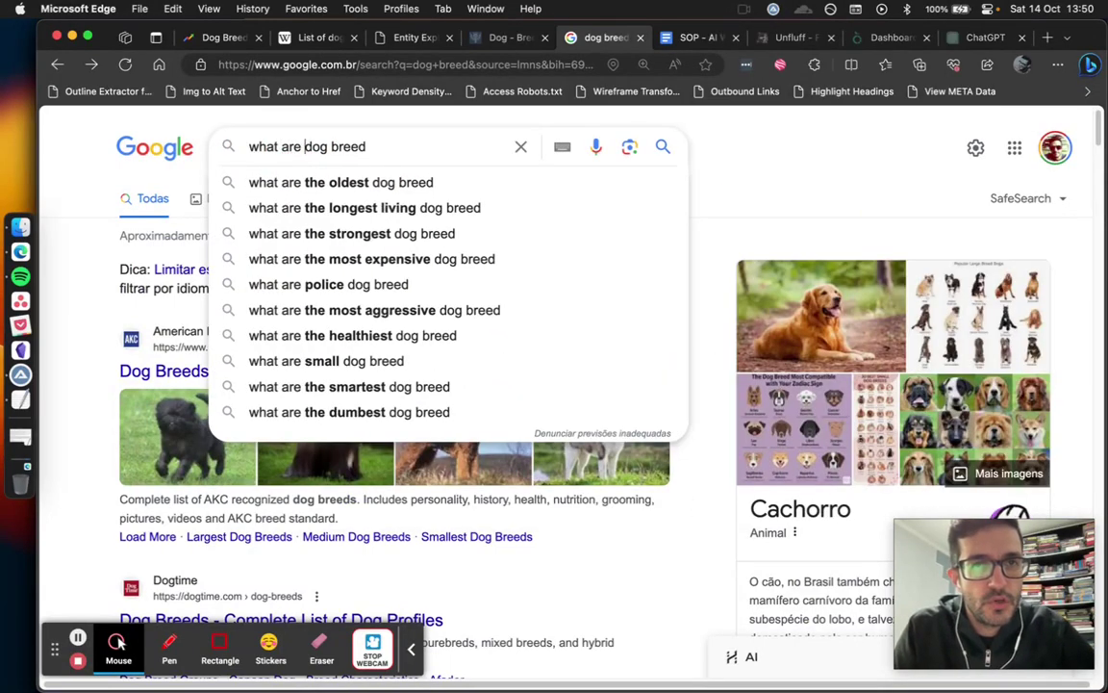
pyautogui.write('goog dog')
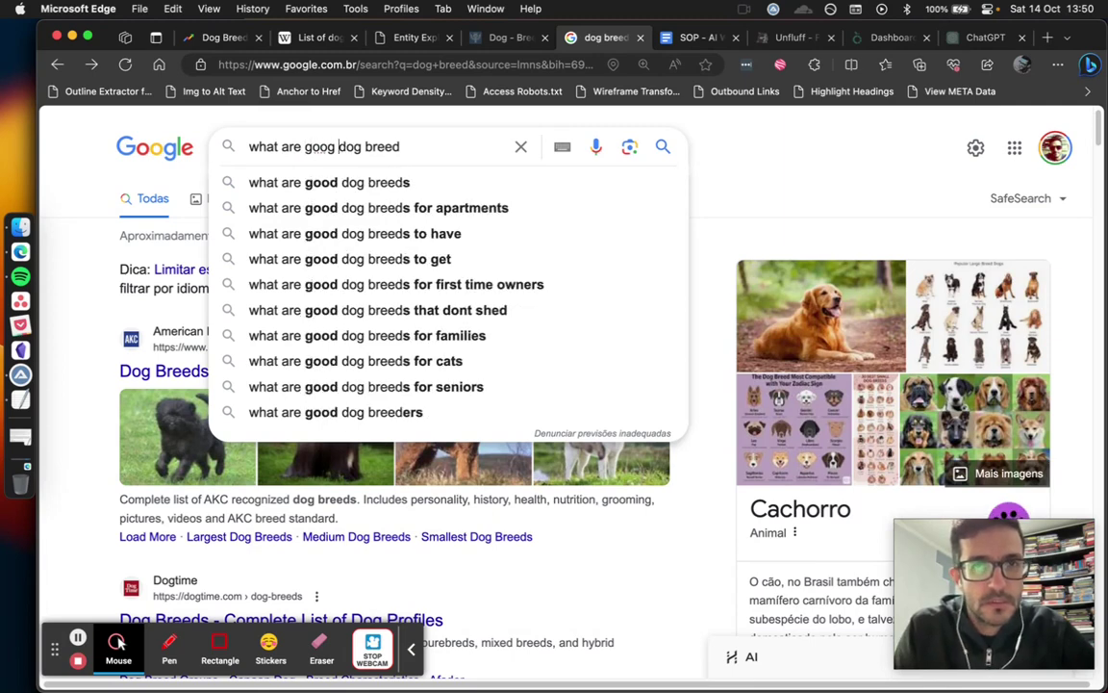
pyautogui.press('Right')
pyautogui.press('Right')
pyautogui.write('s')
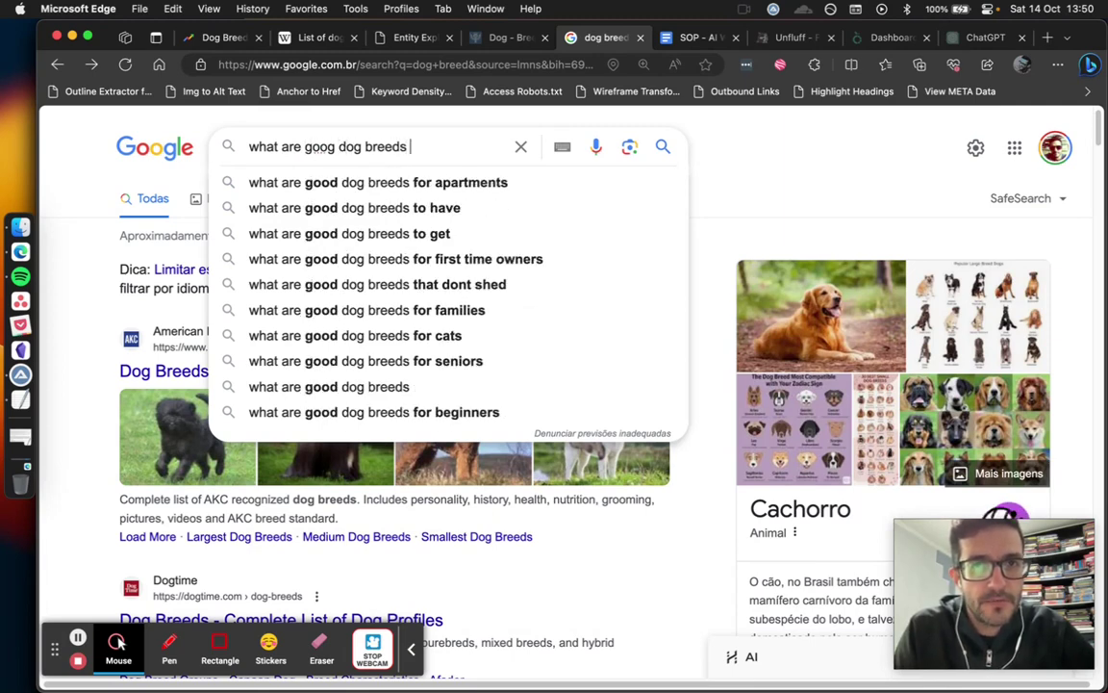
pyautogui.write(' for kids')
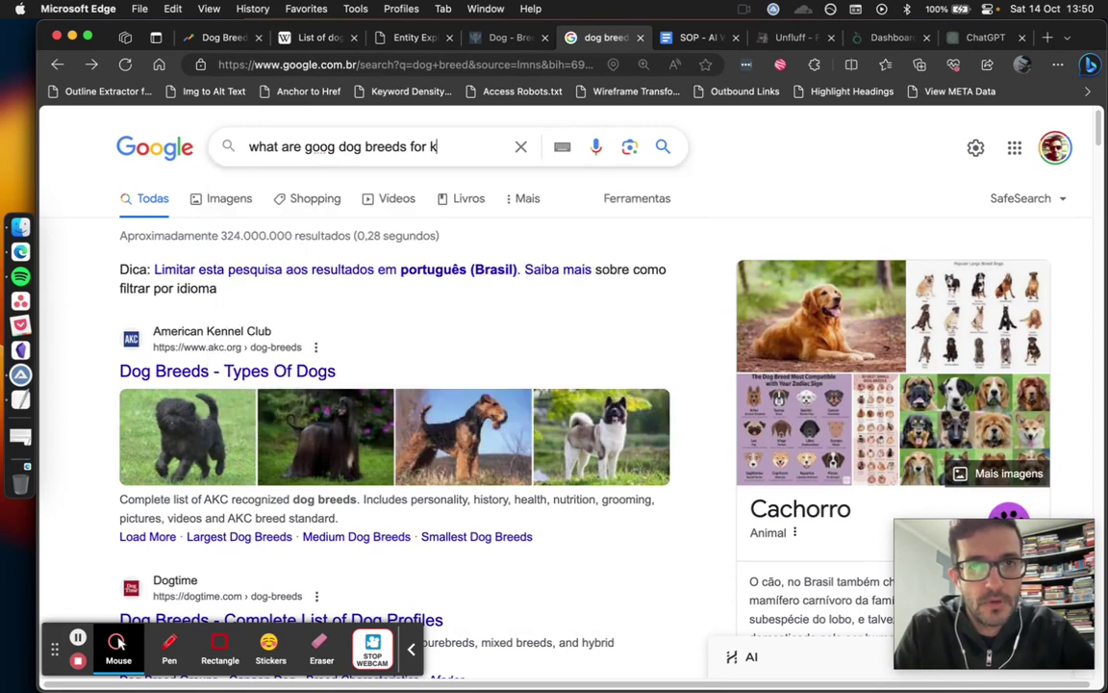
pyautogui.press('Return')
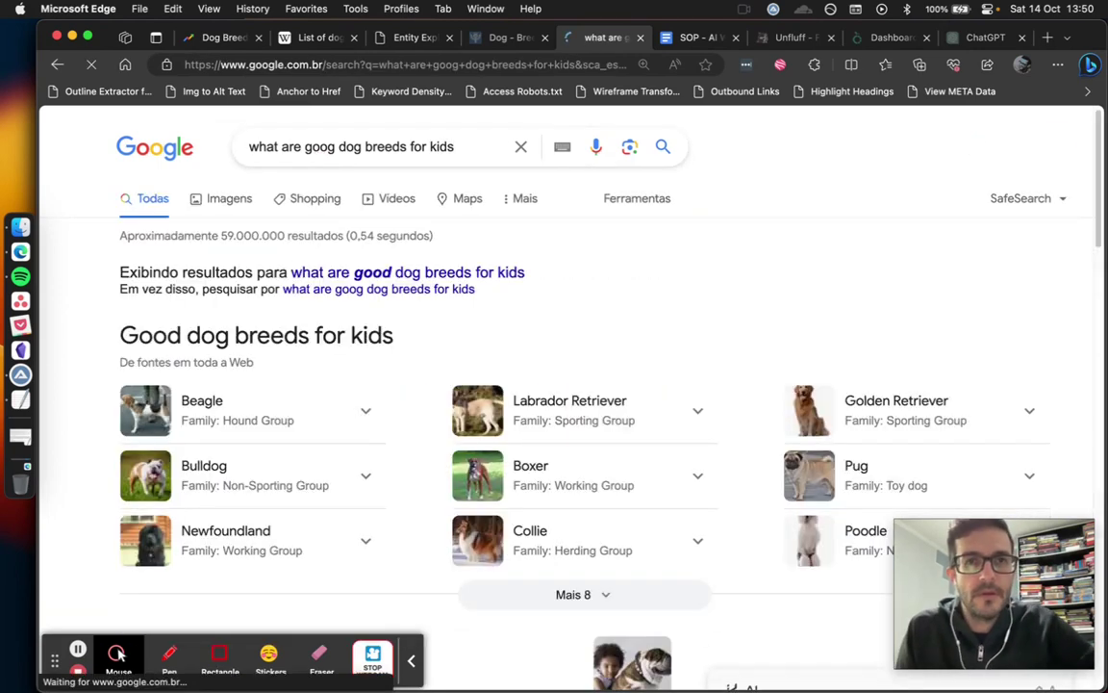
pyautogui.click(444, 273)
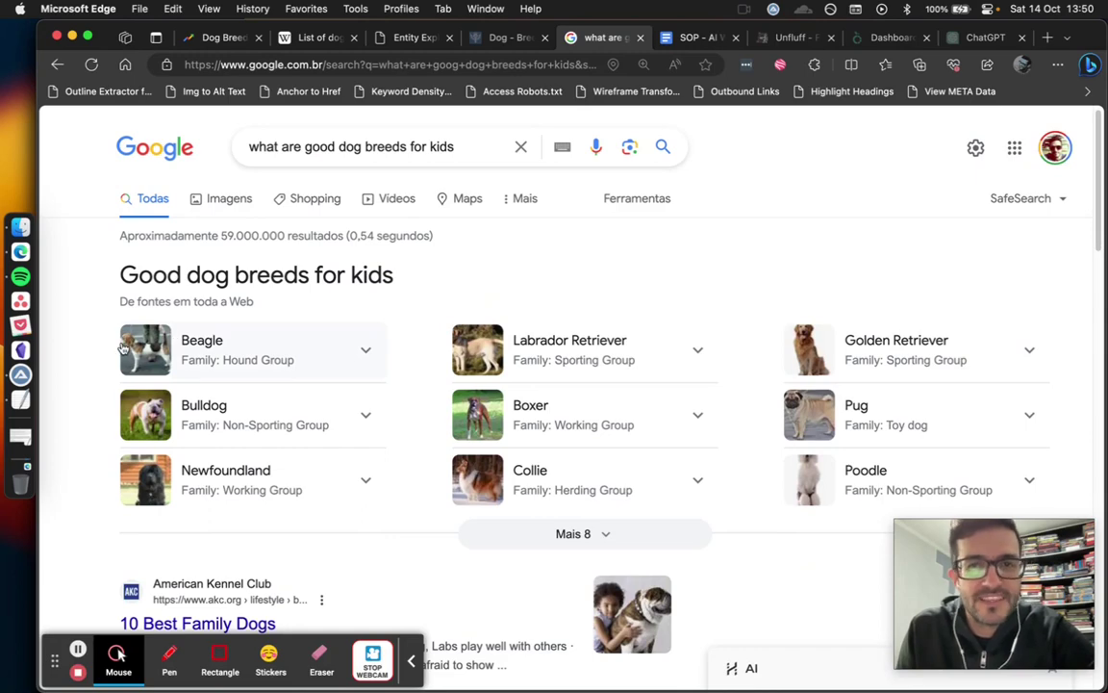
# Look over the results down to the related questions, and paste the query "what are good dog breeds for kids" into a blank TextEdit document
pyautogui.scroll(-3, 234, 358)
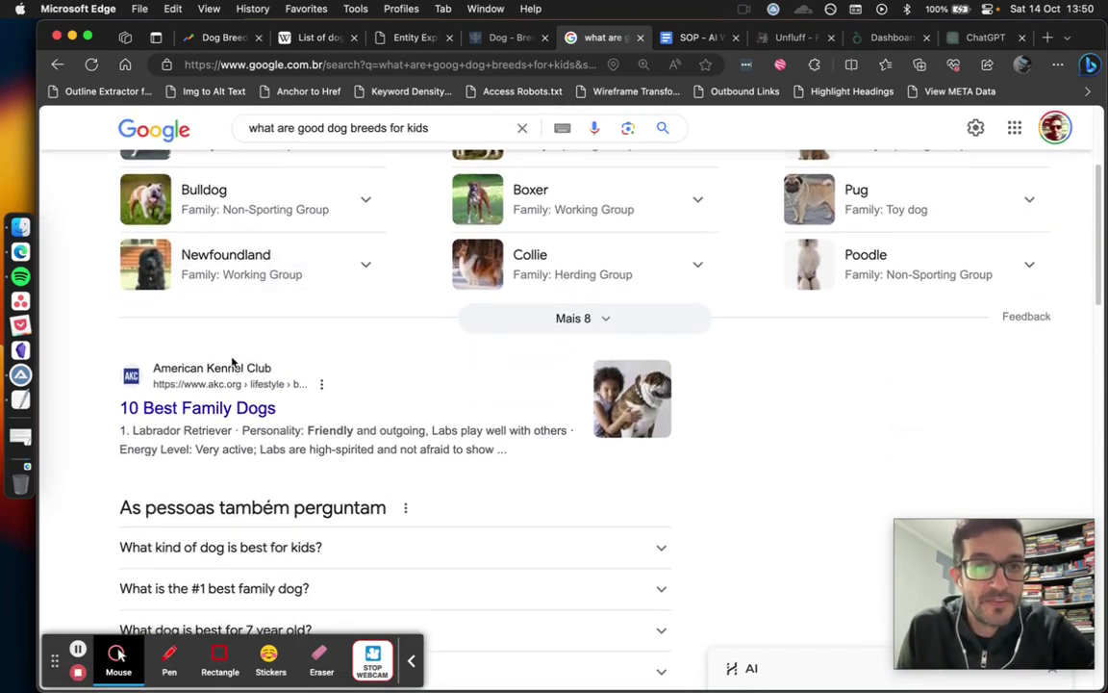
pyautogui.scroll(-2, 77, 405)
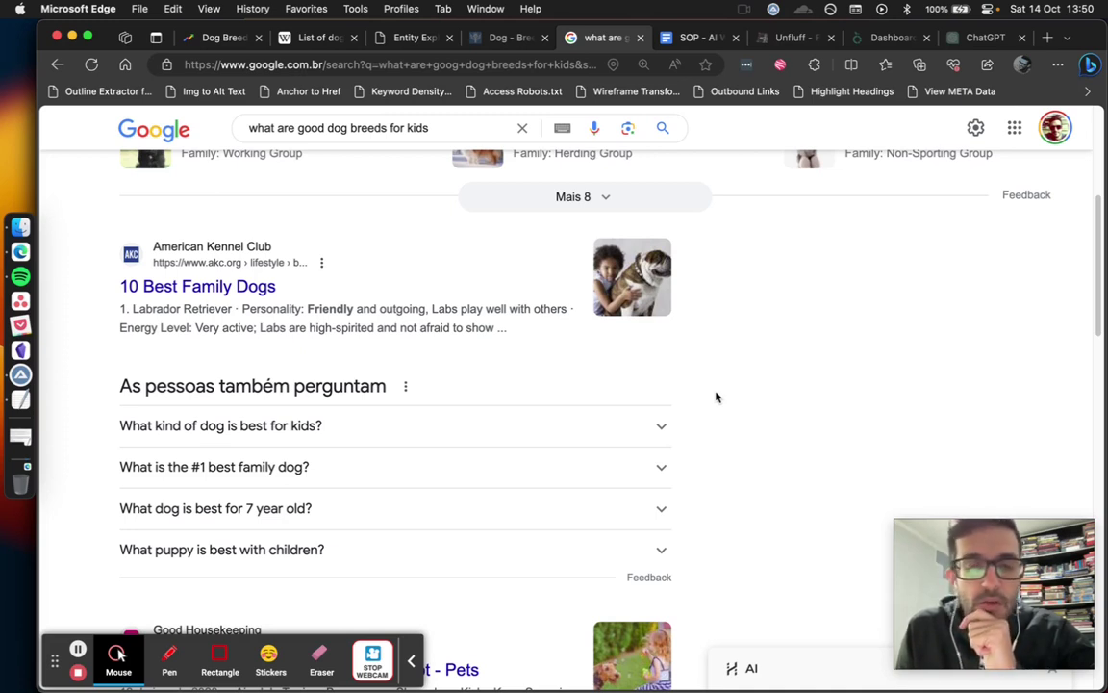
pyautogui.scroll(-1, 718, 396)
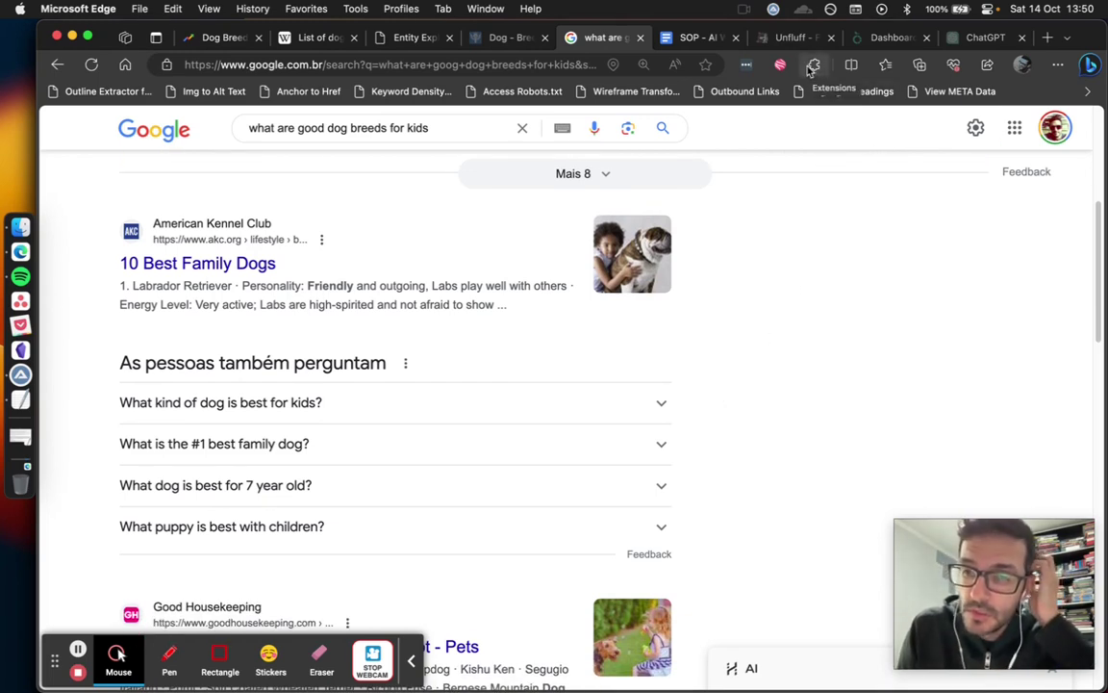
pyautogui.click(23, 404)
pyautogui.moveTo(415, 85); pyautogui.dragTo(689, 211)
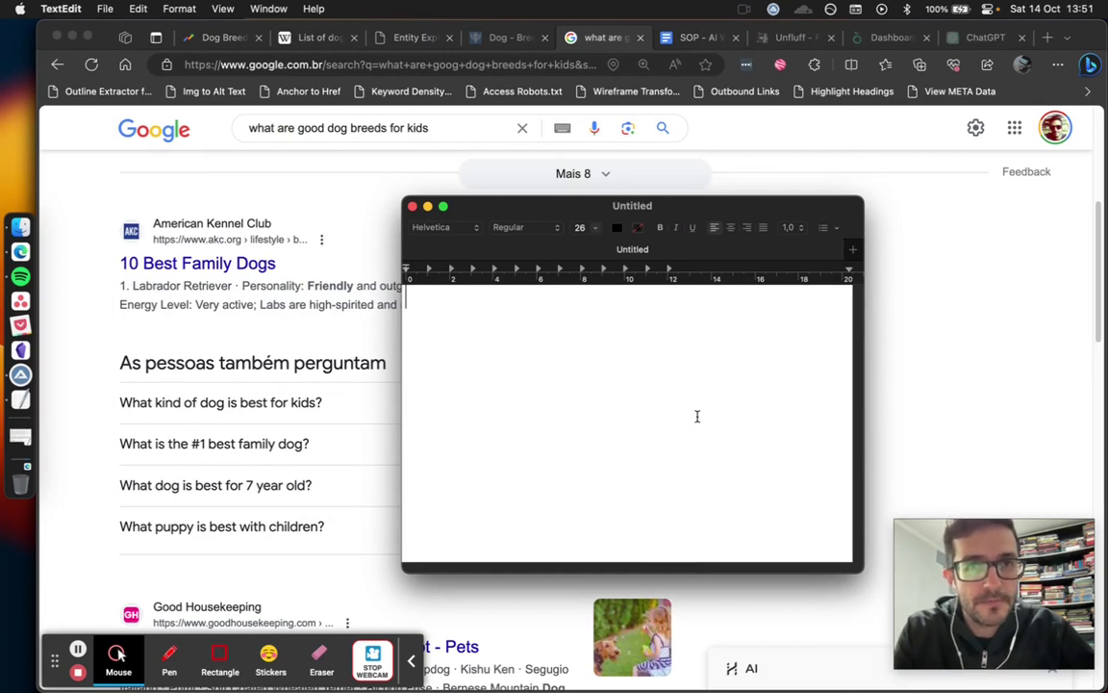
pyautogui.click(447, 132)
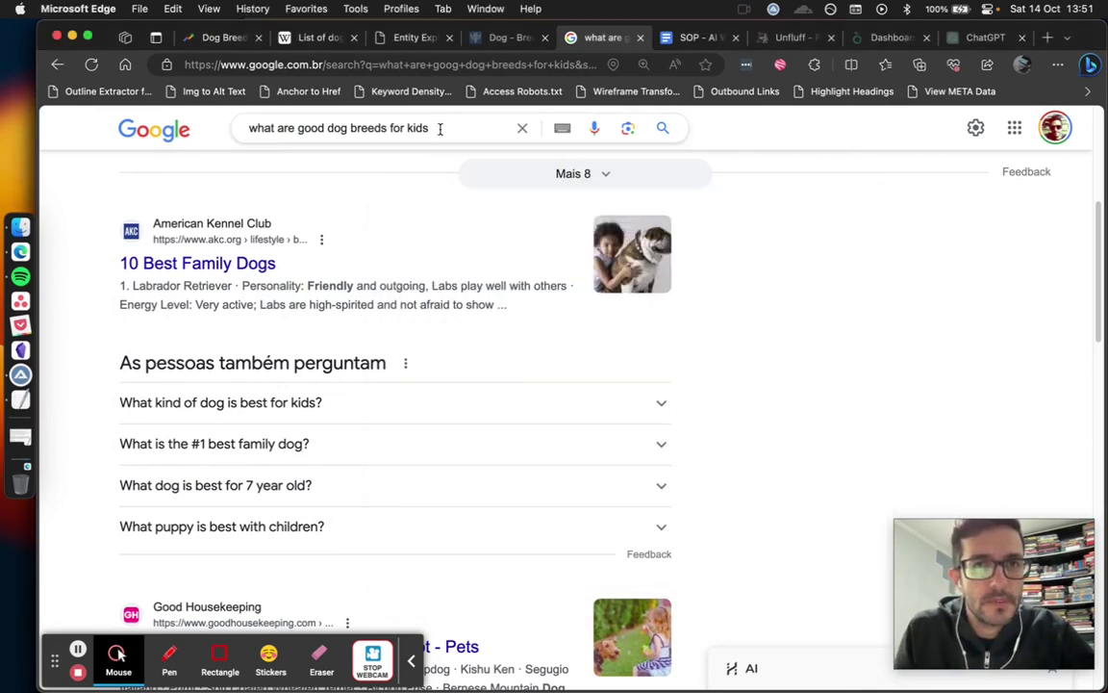
pyautogui.moveTo(440, 129); pyautogui.dragTo(217, 134)
pyautogui.press('super+c')
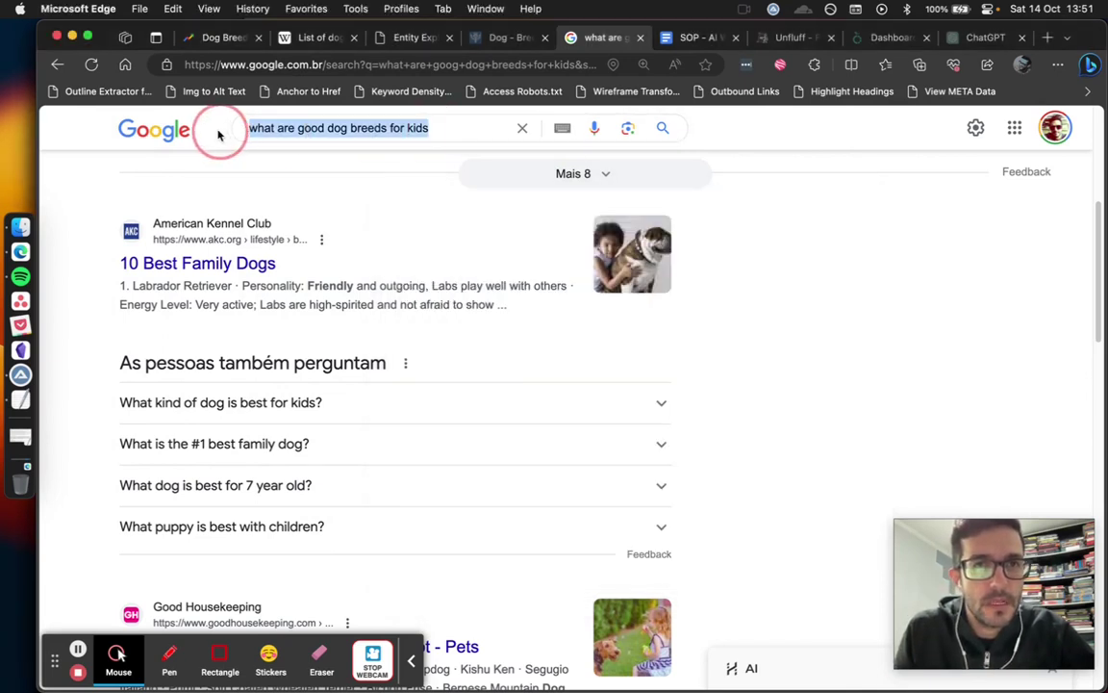
pyautogui.click(20, 398)
pyautogui.press('super+v')
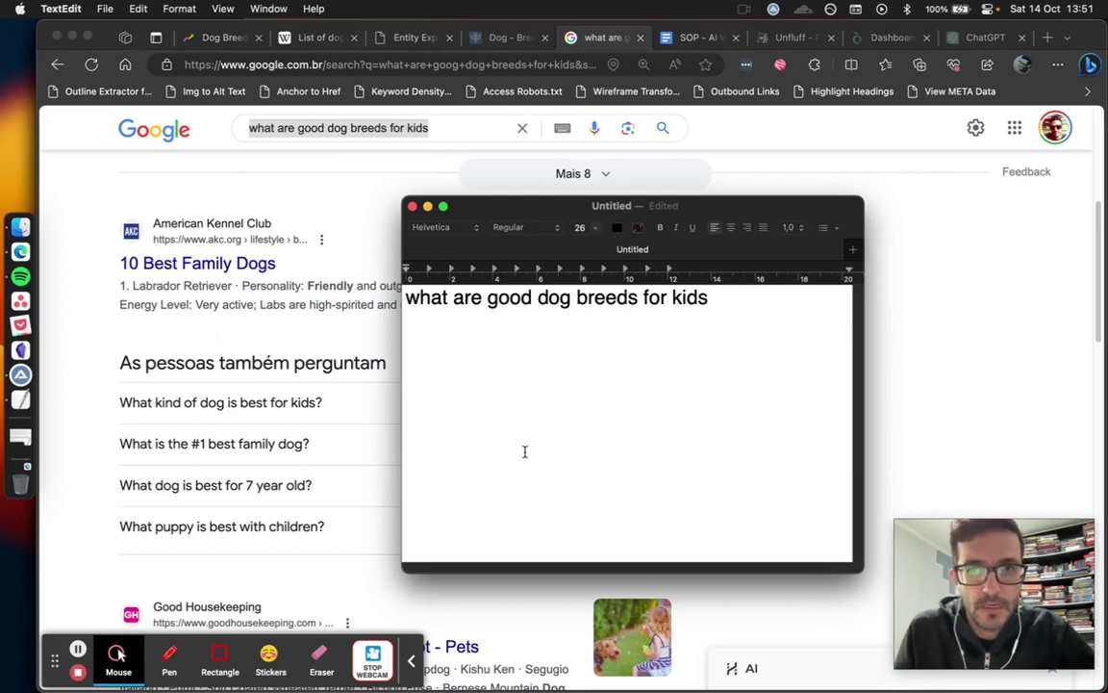
# Insert "act as a pro copywriter specialized in seo" before the pasted query
pyautogui.click(407, 299)
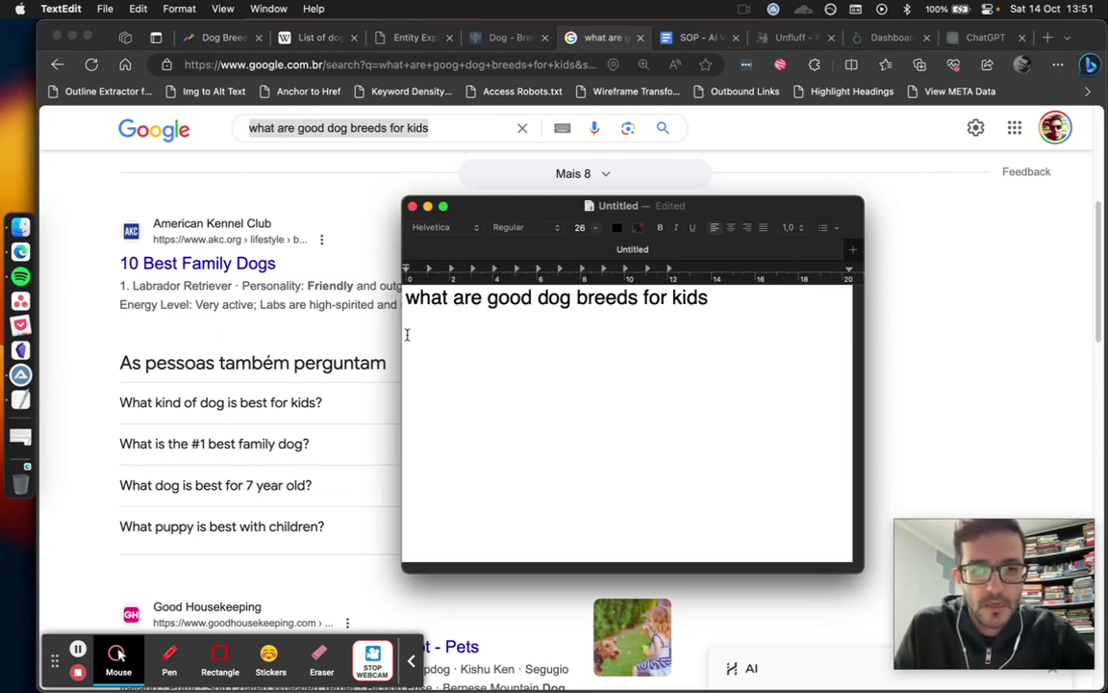
pyautogui.write('act as ')
pyautogui.write('a ')
pyautogui.write('pro cop')
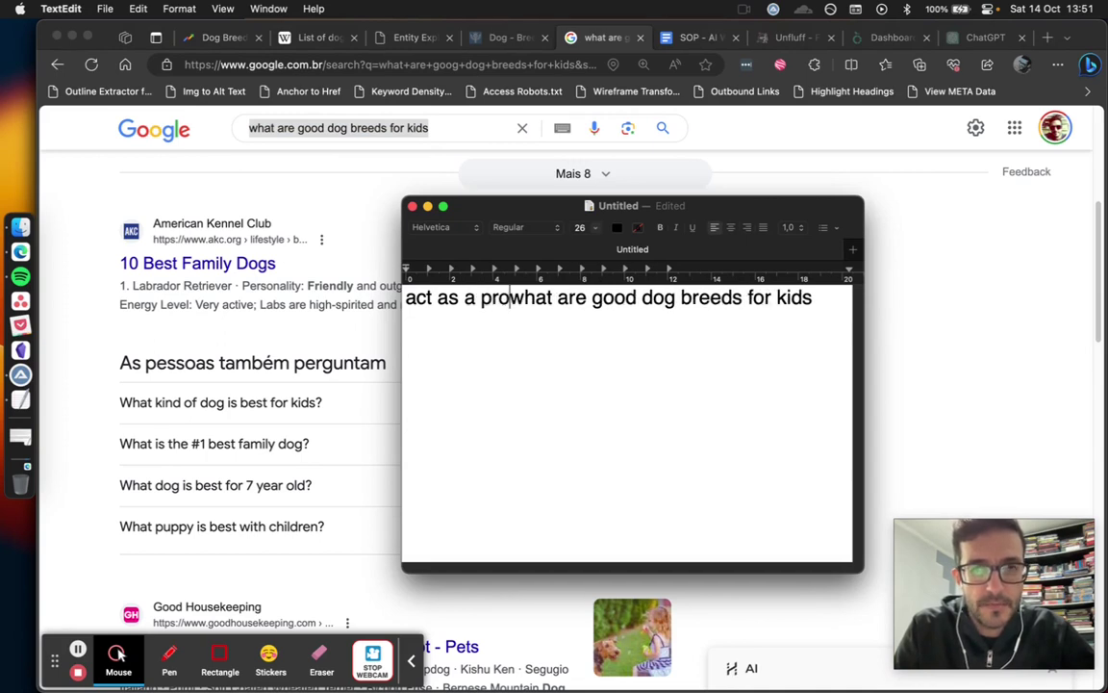
pyautogui.write('ywriter ')
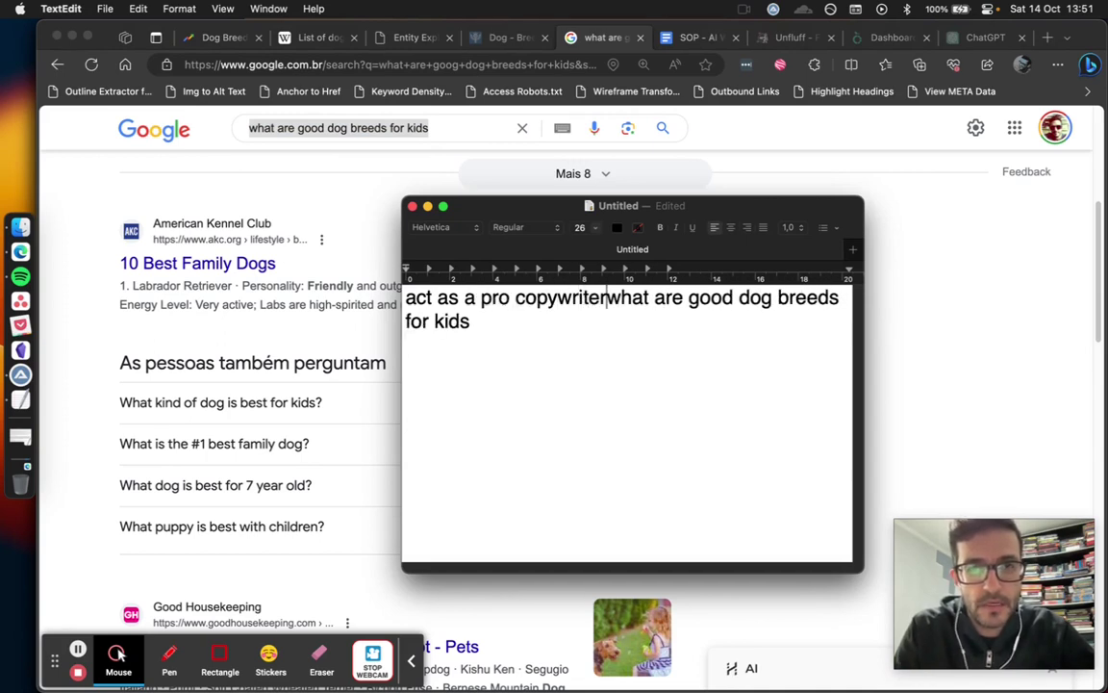
pyautogui.write('specialize')
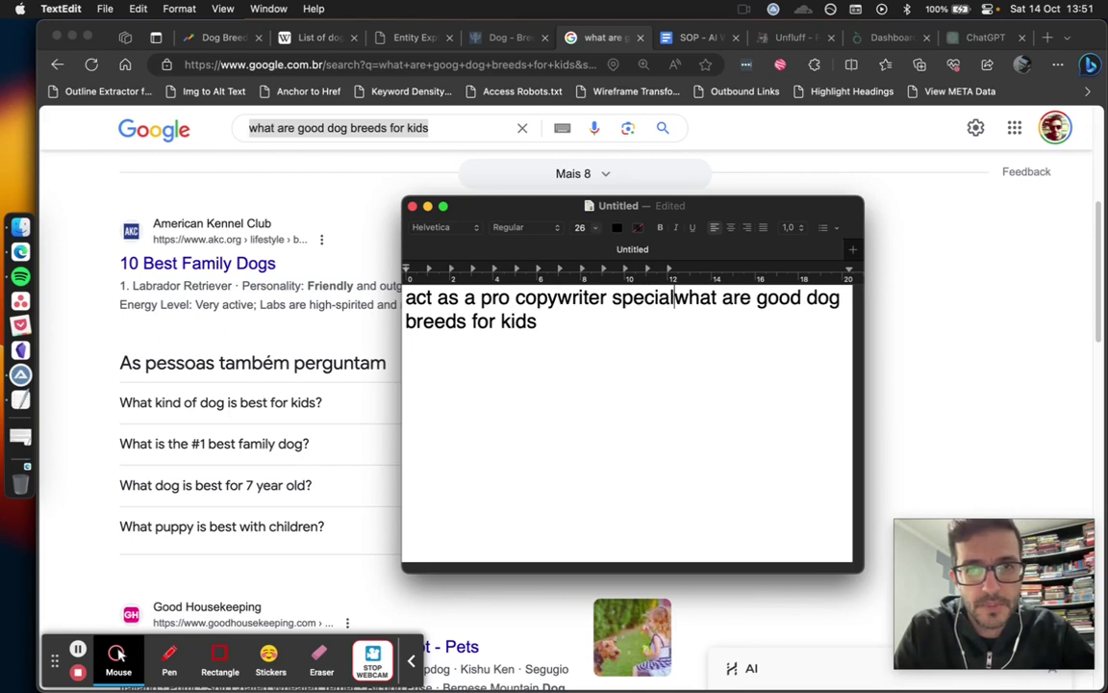
pyautogui.write('d in ')
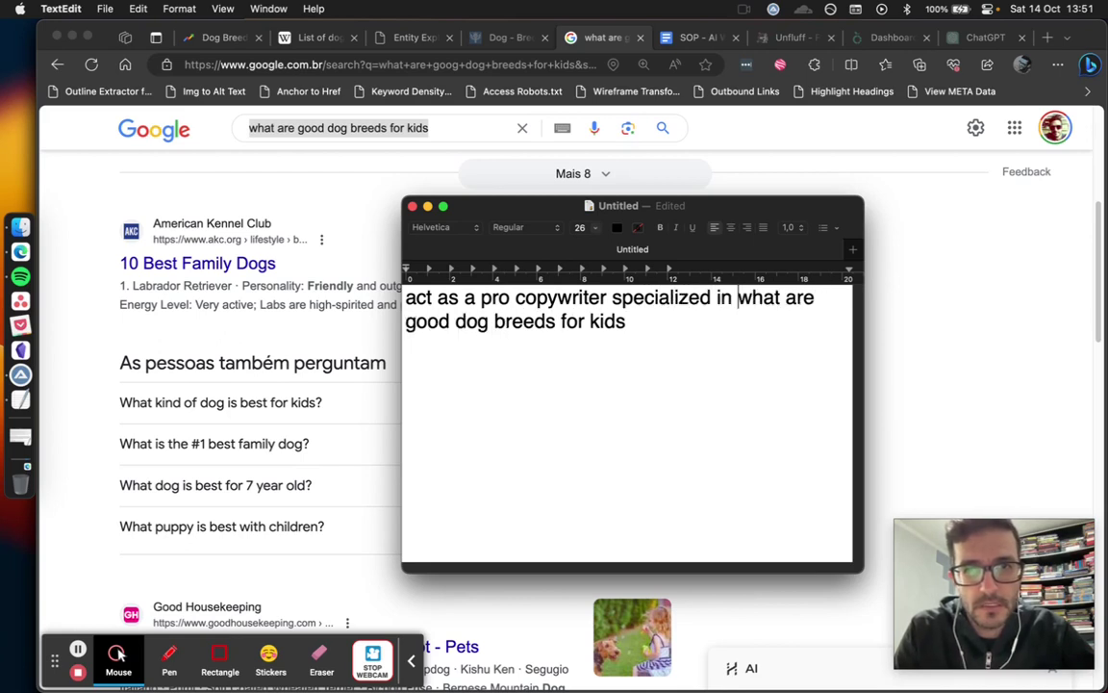
pyautogui.write('seo')
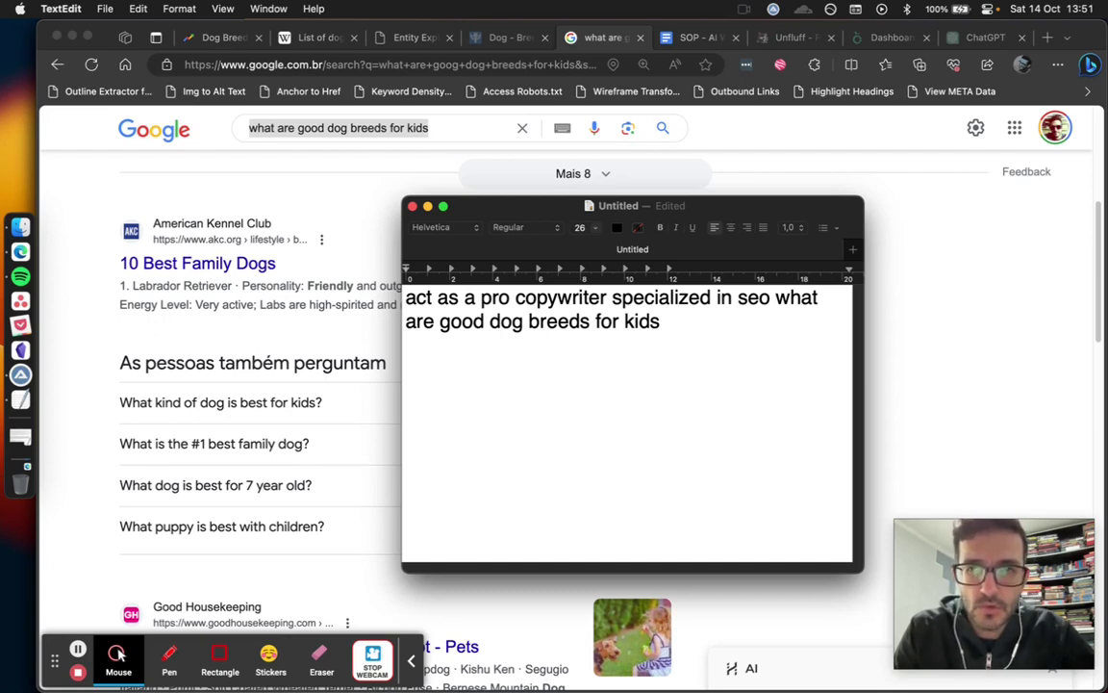
pyautogui.write('"')
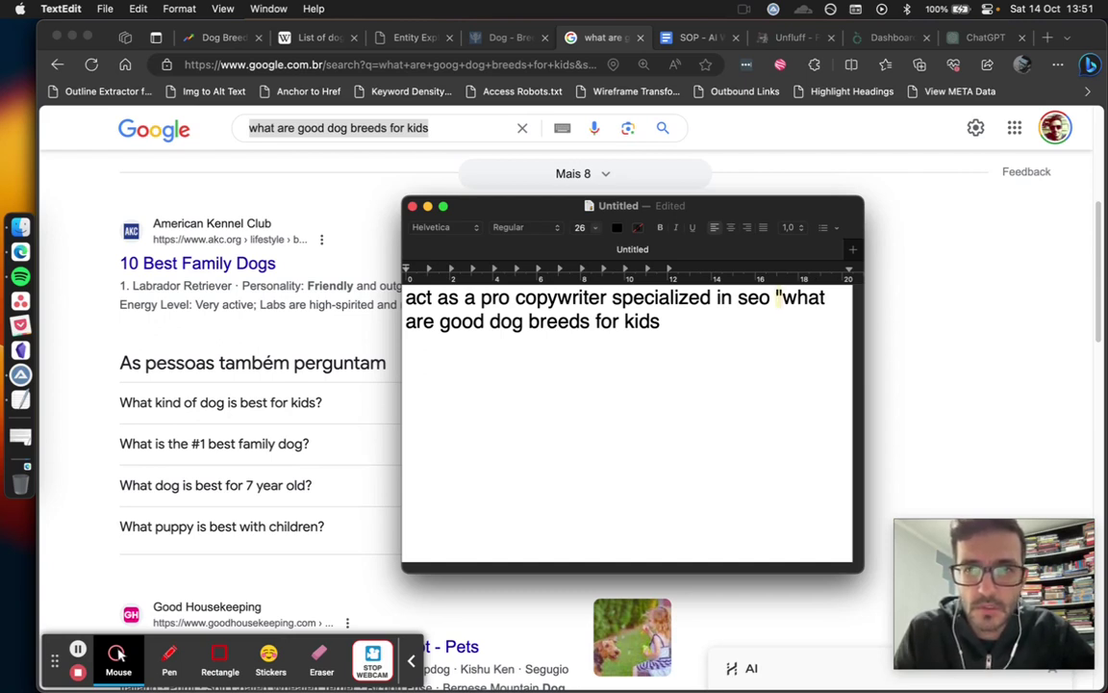
pyautogui.press('BackSpace')
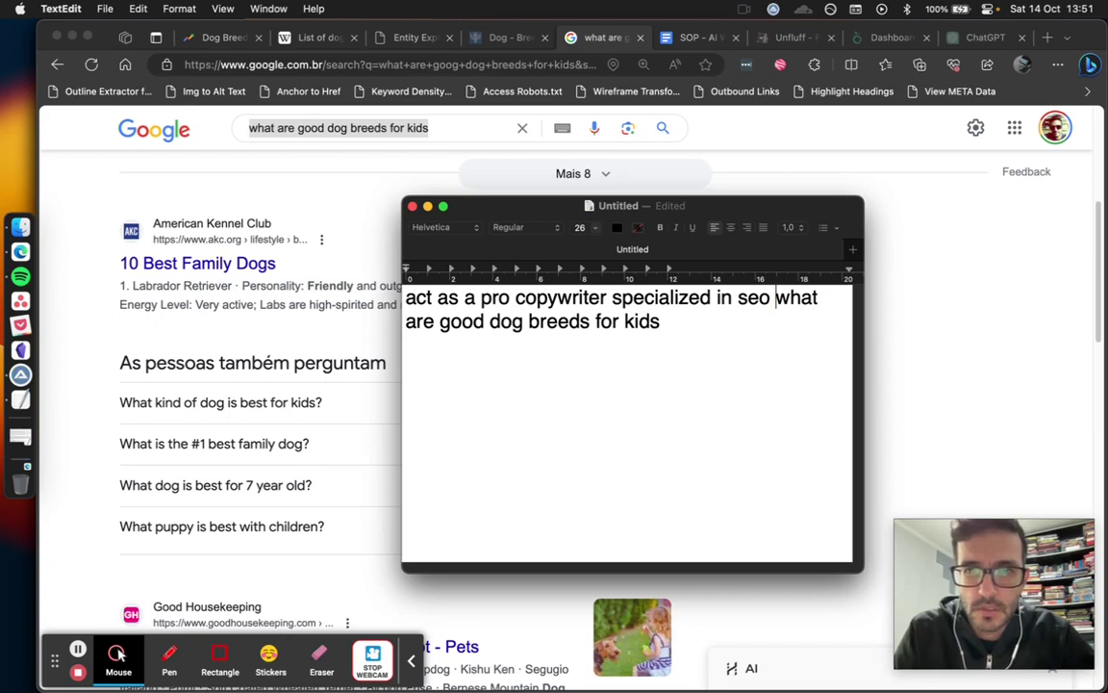
# Continue the prompt before the pasted query with ". please give me 5 blog title"
pyautogui.write('. please ')
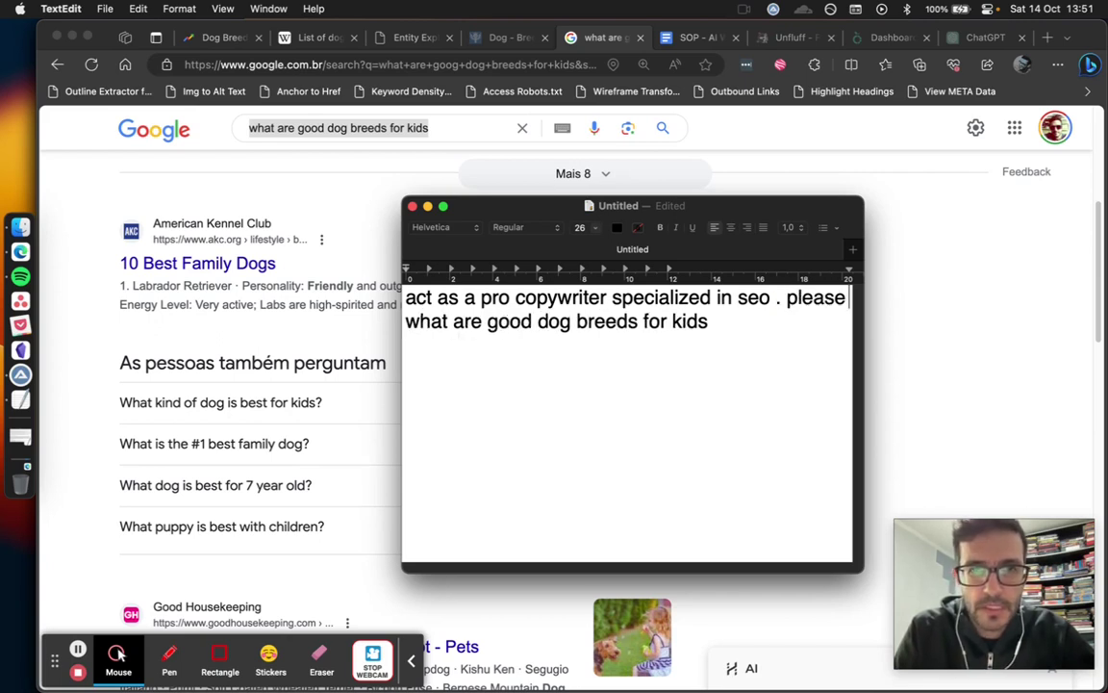
pyautogui.write('give me some')
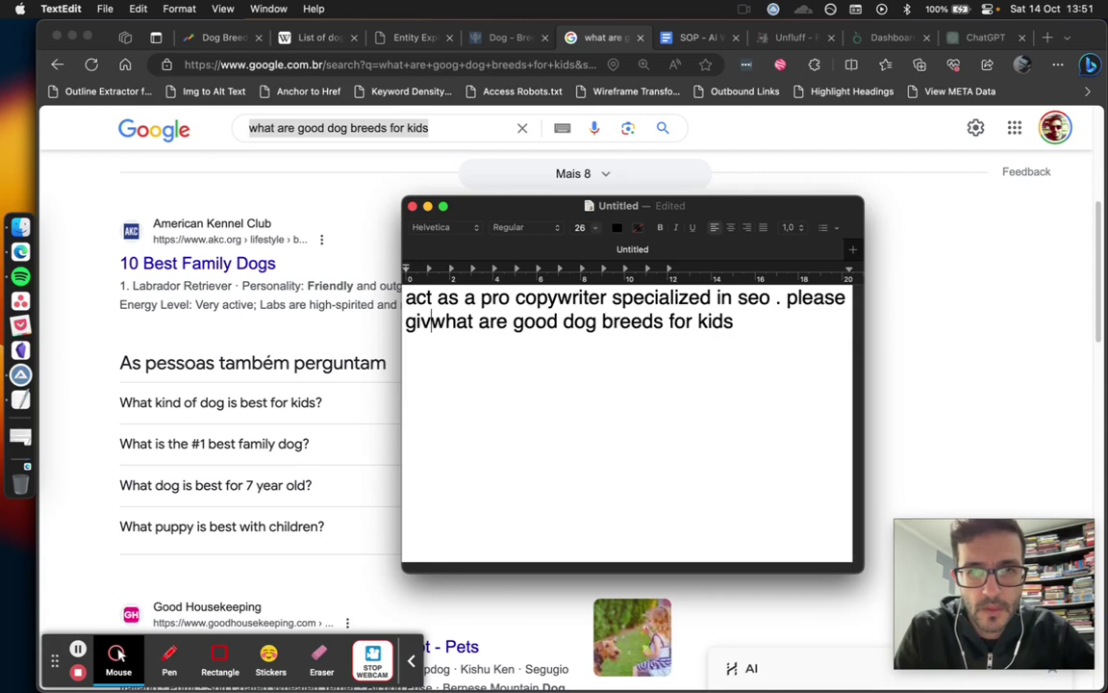
pyautogui.press('BackSpace')
pyautogui.press('BackSpace')
pyautogui.press('BackSpace')
pyautogui.press('BackSpace')
pyautogui.press('BackSpace')
pyautogui.write('5 ')
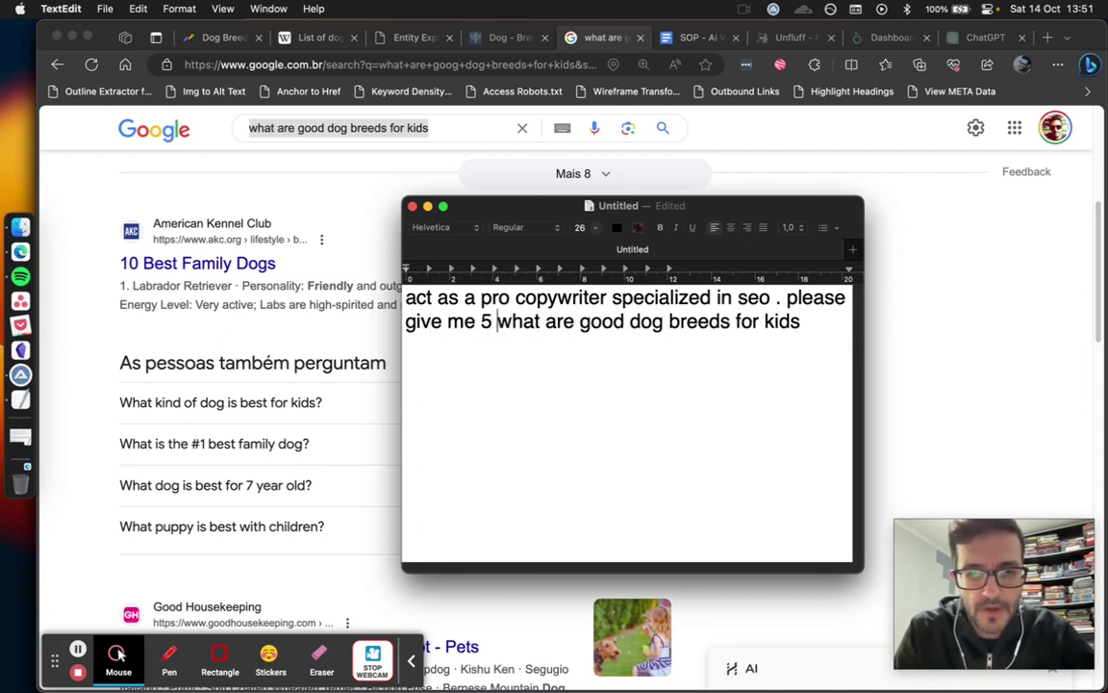
pyautogui.write('blog title ')
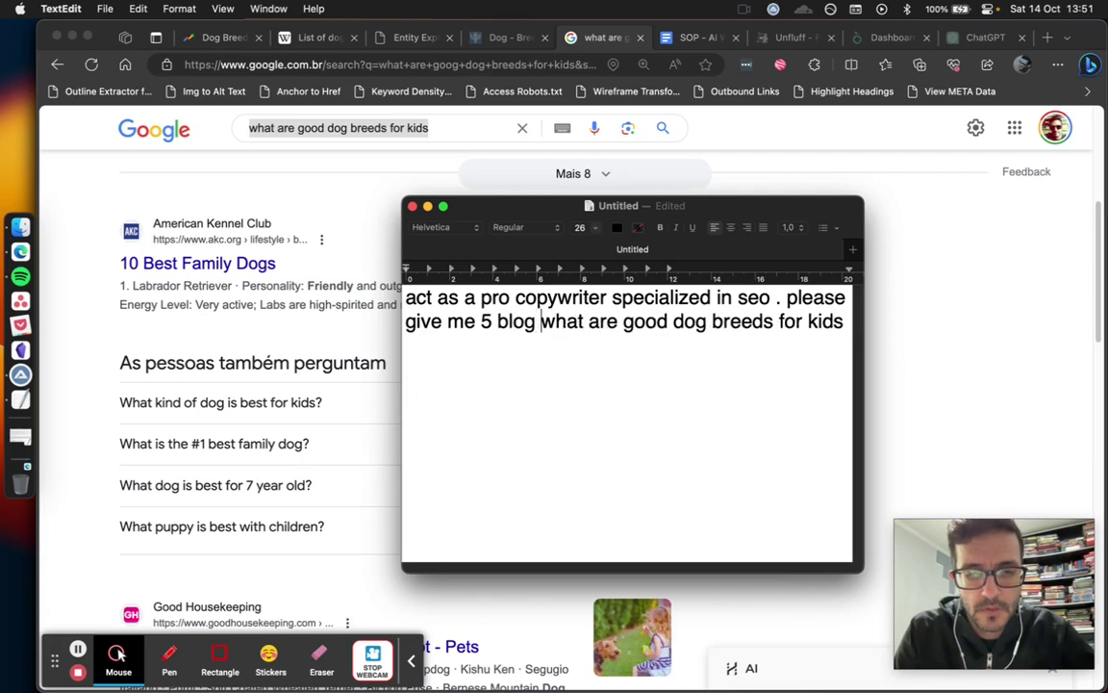
# Add "for the search query" to the prompt and put an opening quotation mark before "what are good dog breeds for kids"
pyautogui.write('for the k')
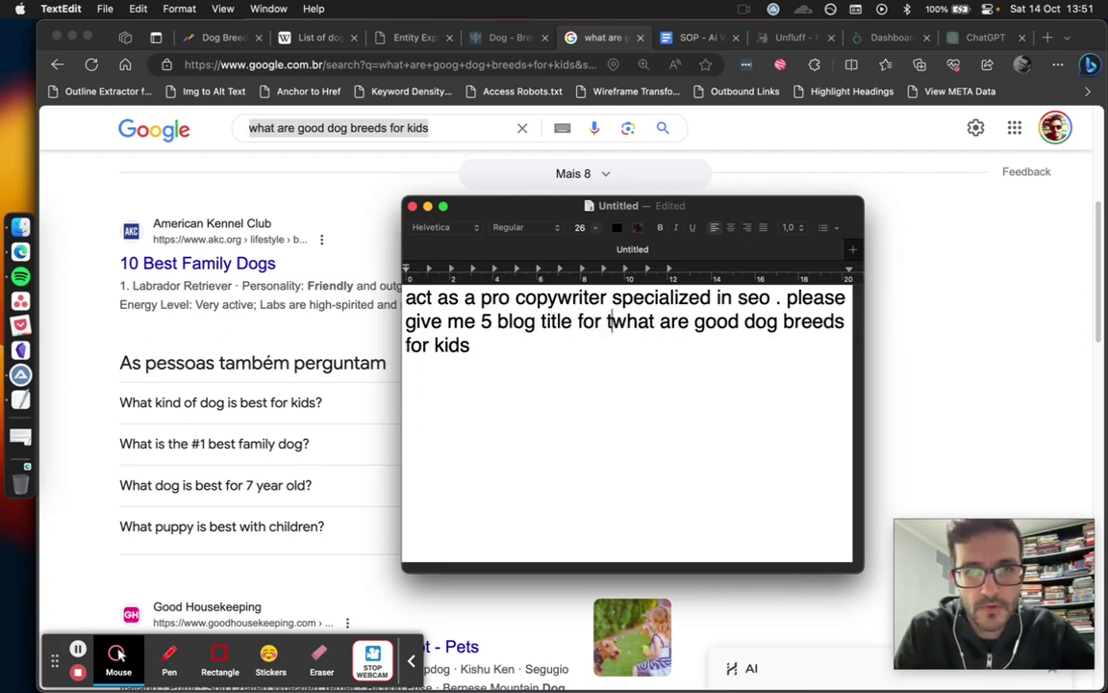
pyautogui.write('eyword')
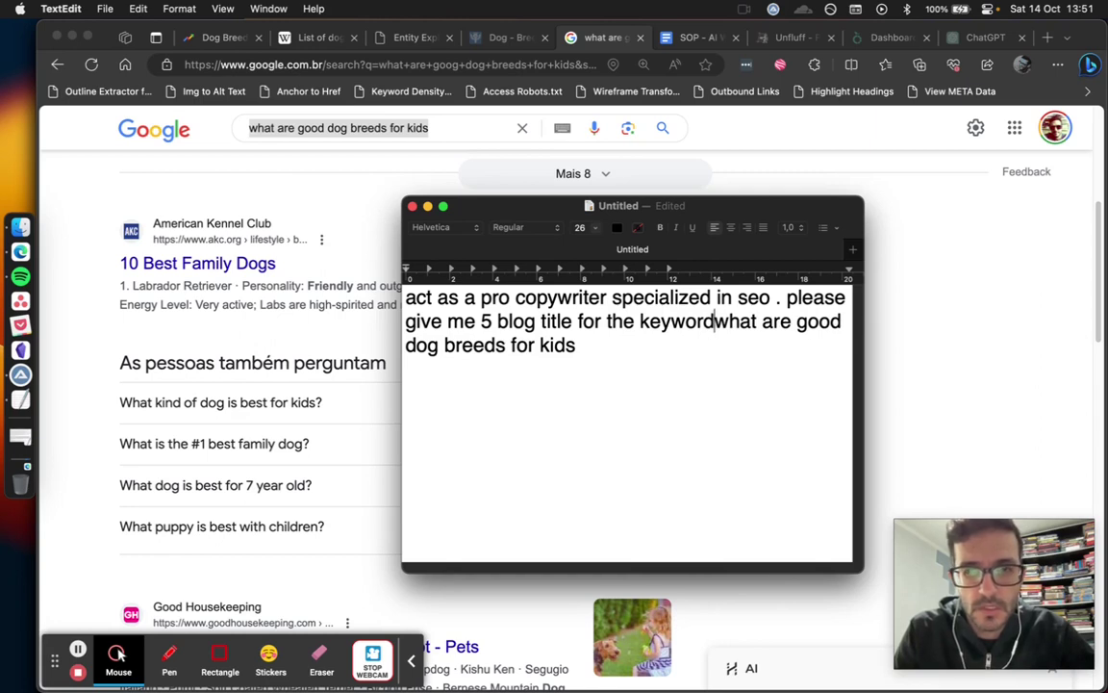
pyautogui.press('BackSpace')
pyautogui.press('BackSpace')
pyautogui.press('BackSpace')
pyautogui.press('BackSpace')
pyautogui.press('BackSpace')
pyautogui.press('BackSpace')
pyautogui.press('BackSpace')
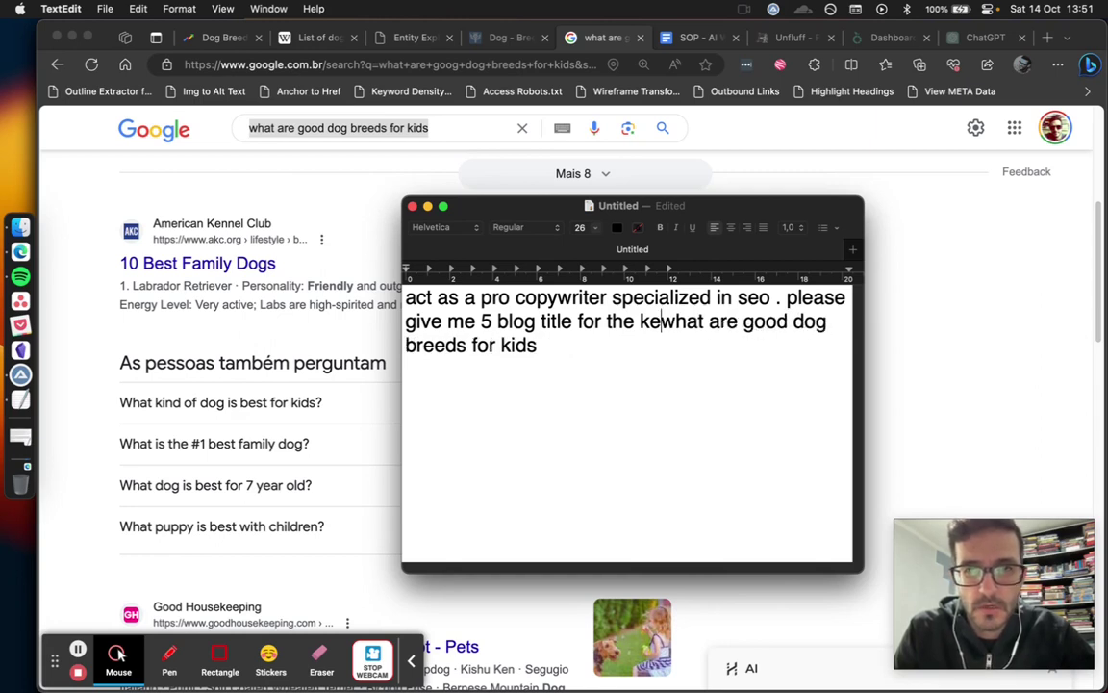
pyautogui.write('sera')
pyautogui.press('BackSpace')
pyautogui.press('BackSpace')
pyautogui.write('arch query "')
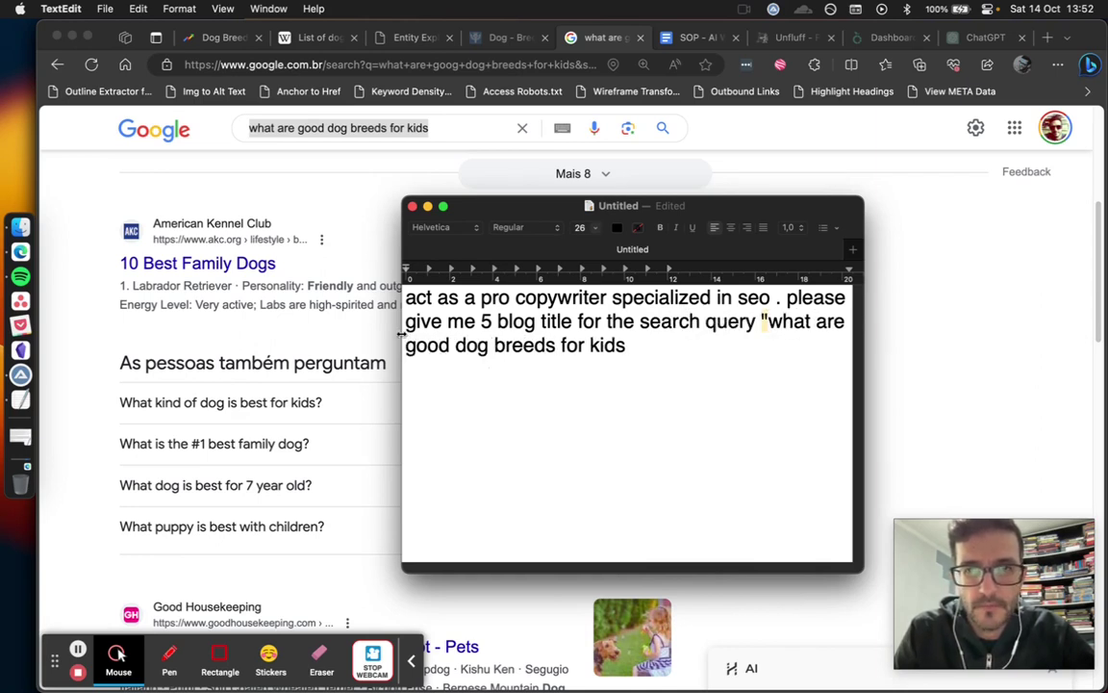
# Close the quotation after "kids" and reposition and enlarge the document window
pyautogui.click(671, 347)
pyautogui.write('"')
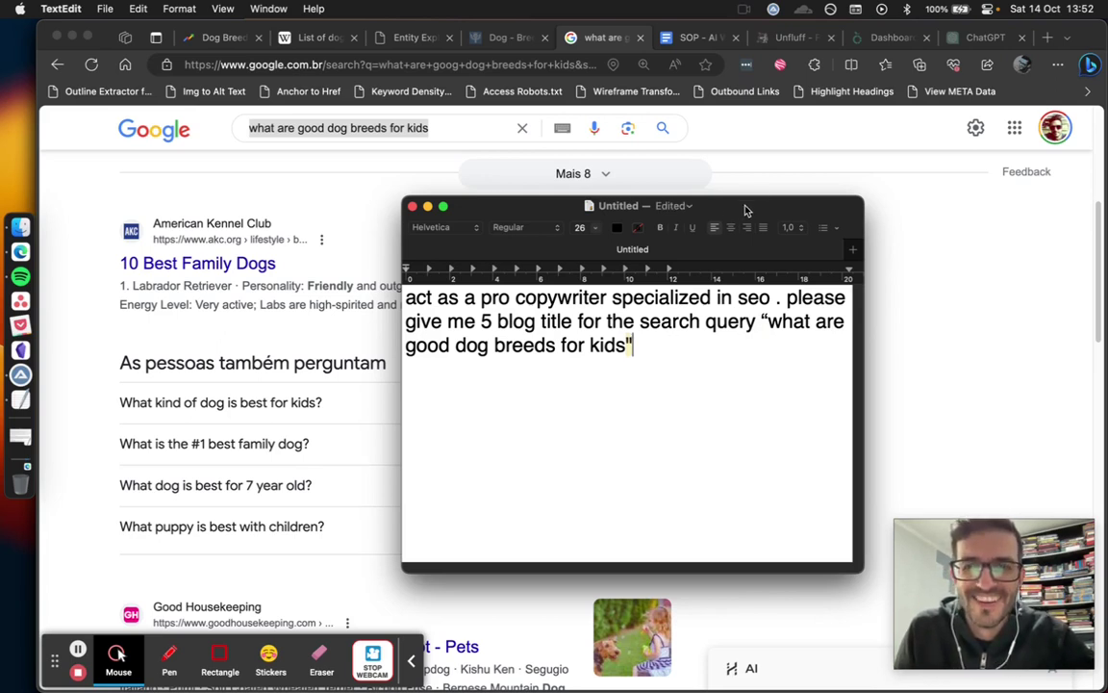
pyautogui.moveTo(749, 206); pyautogui.dragTo(557, 87)
pyautogui.moveTo(661, 448); pyautogui.dragTo(881, 556)
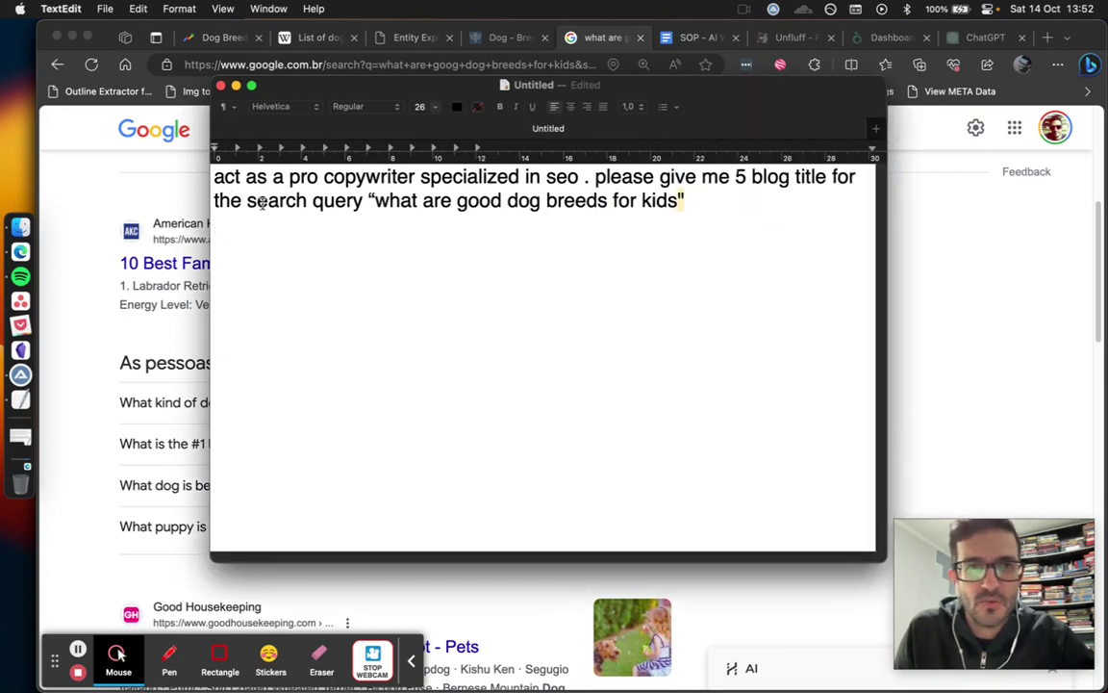
# Select the whole prompt in the document and run ZimmWriter's Magic Command on it to generate the blog titles
pyautogui.press('super+a')
pyautogui.moveTo(260, 222); pyautogui.dragTo(211, 183)
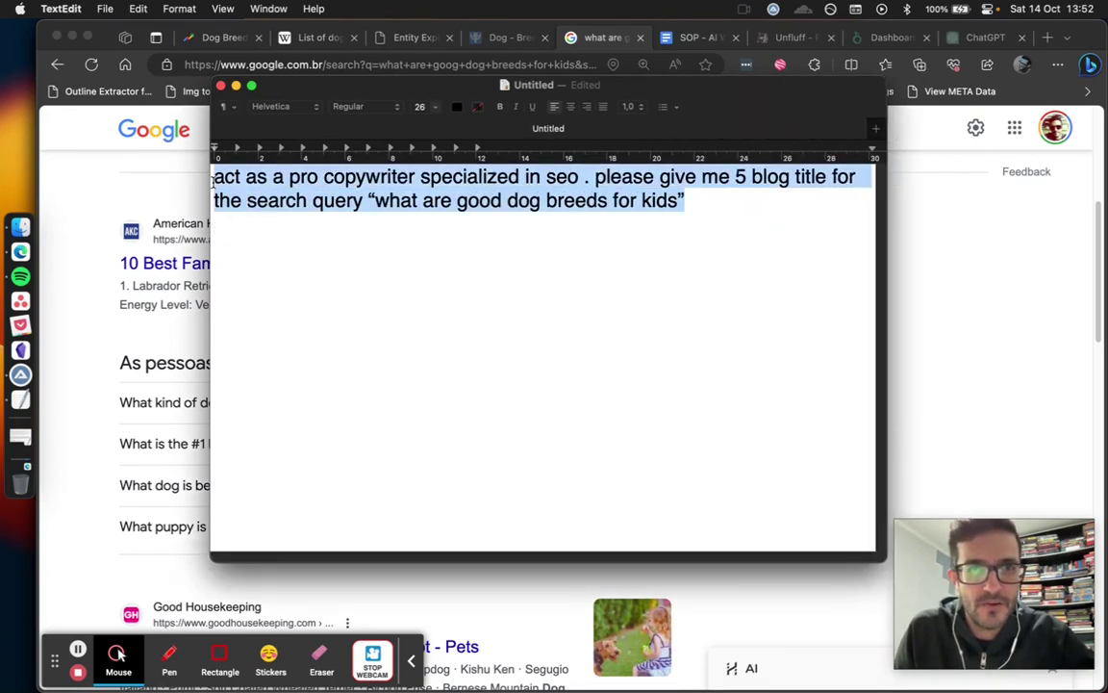
pyautogui.click(694, 202)
pyautogui.moveTo(695, 202); pyautogui.dragTo(216, 176)
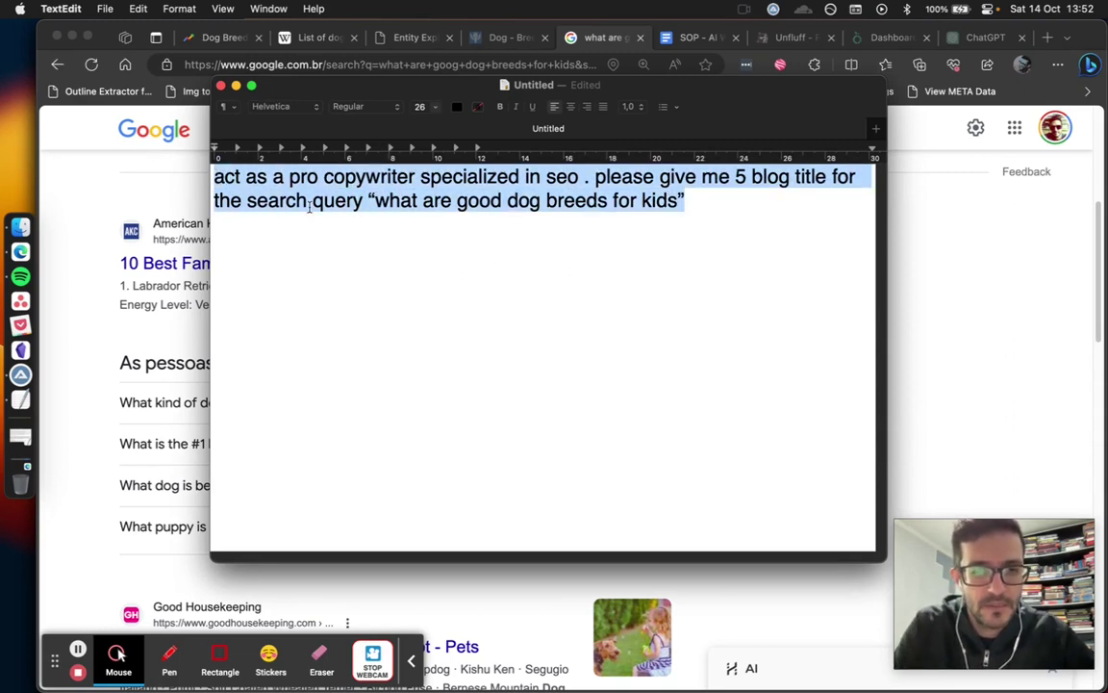
pyautogui.hotkey('ctrl', 'alt', '1')
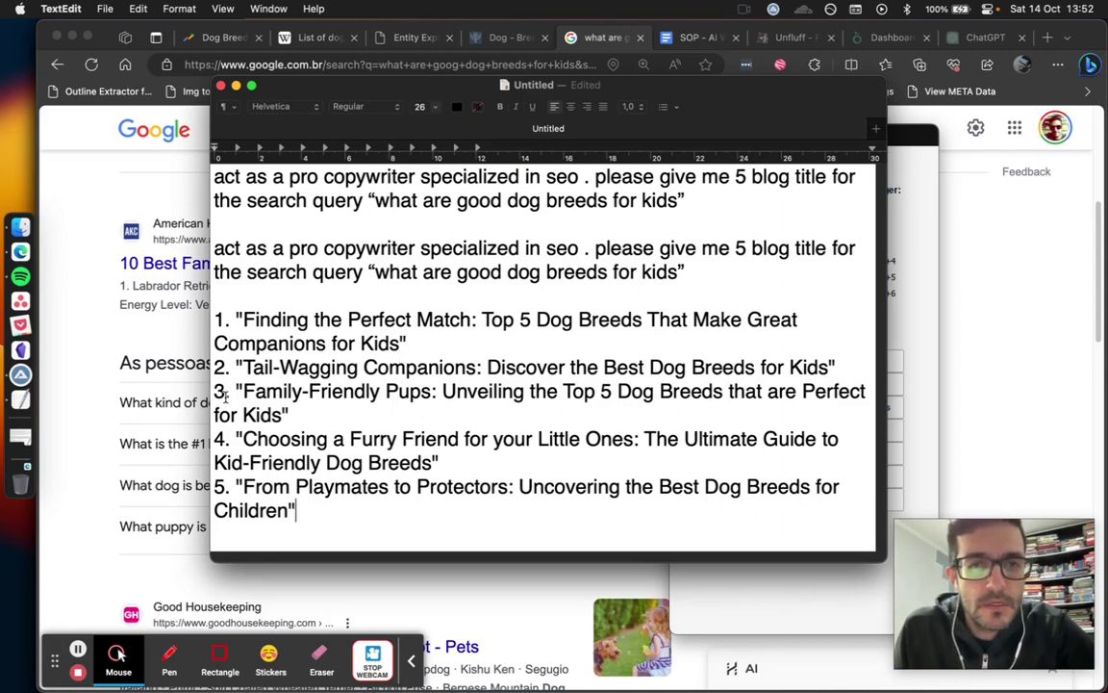
# Copy the title "Tail-Wagging Companions: Discover the Best Dog Breeds for Kids" and minimize the document
pyautogui.moveTo(243, 366); pyautogui.dragTo(825, 373)
pyautogui.press('super+c')
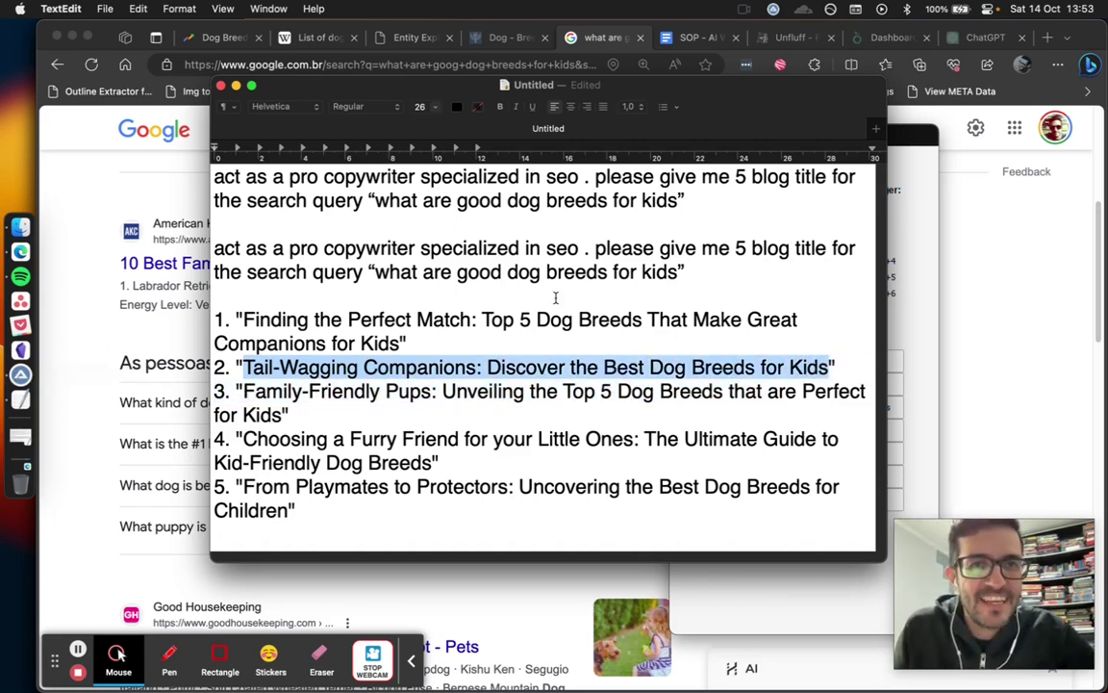
pyautogui.click(236, 89)
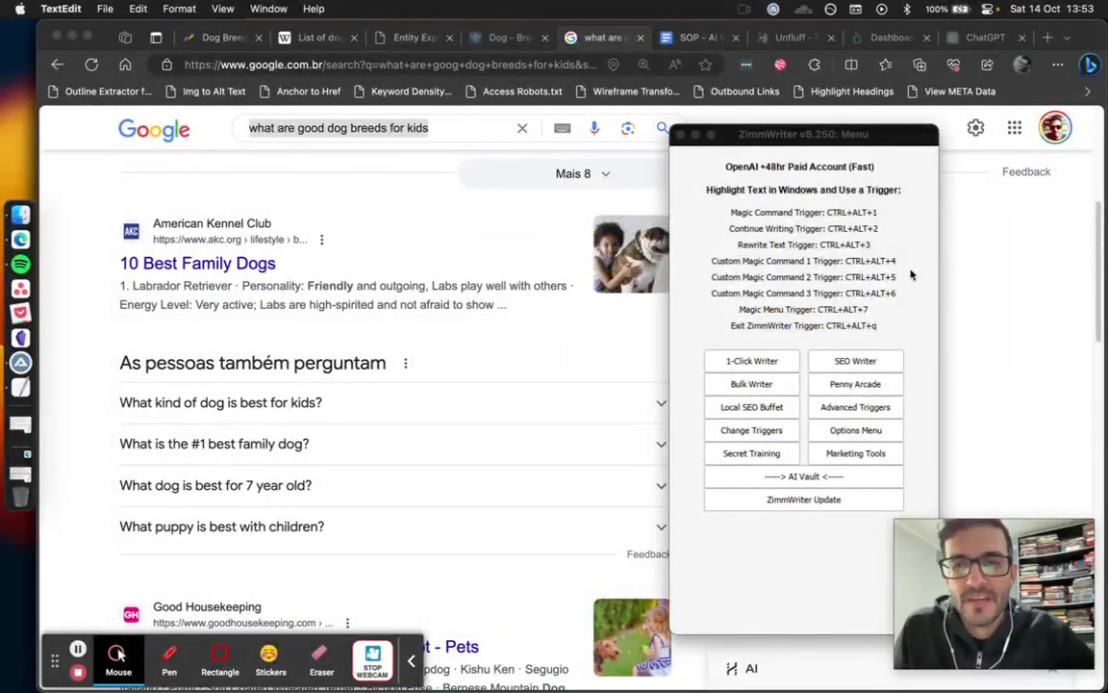
# Open ZimmWriter's SEO Writer, paste the copied title as the blog post title, and reposition the window
pyautogui.click(887, 362)
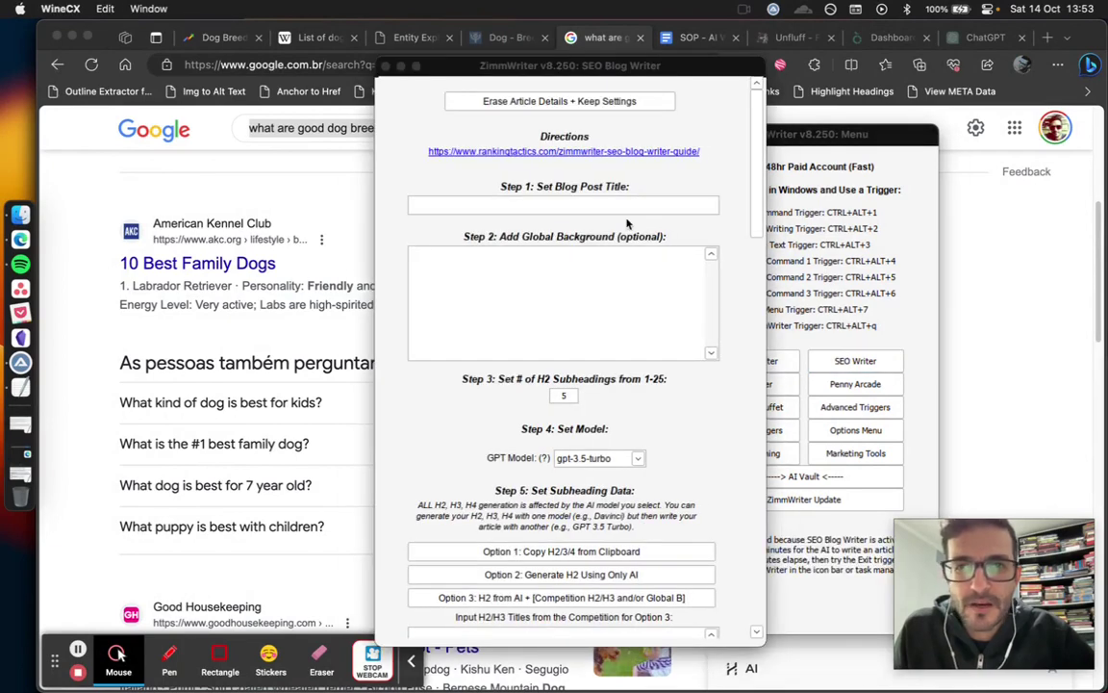
pyautogui.click(630, 205)
pyautogui.press('super+v')
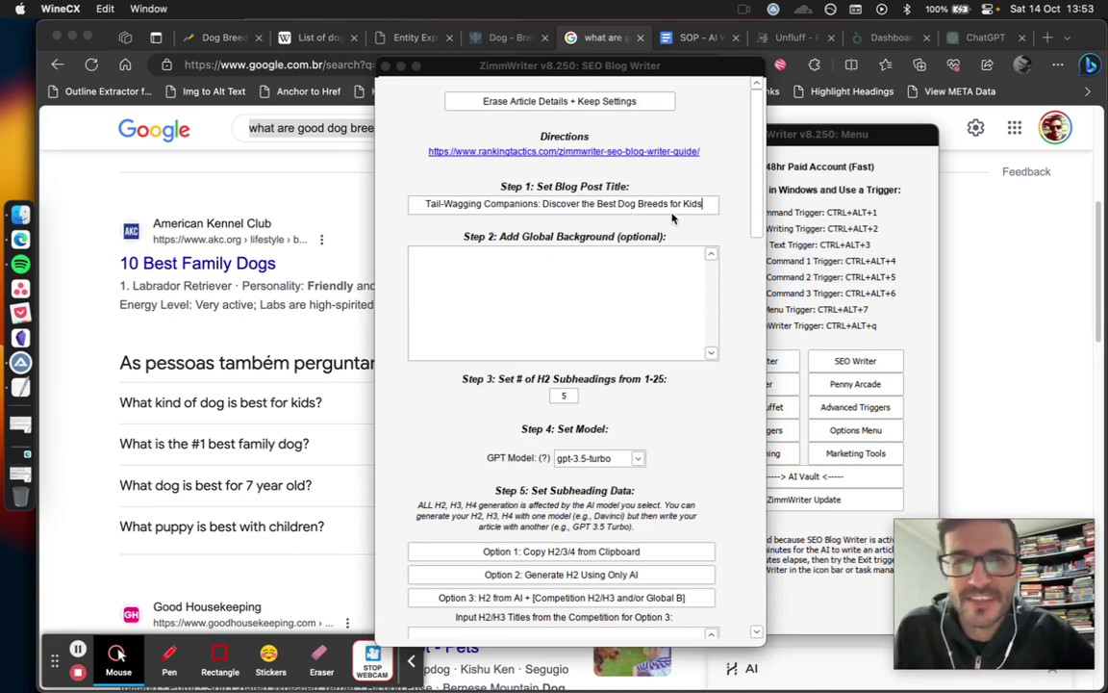
pyautogui.moveTo(567, 67); pyautogui.dragTo(786, 63)
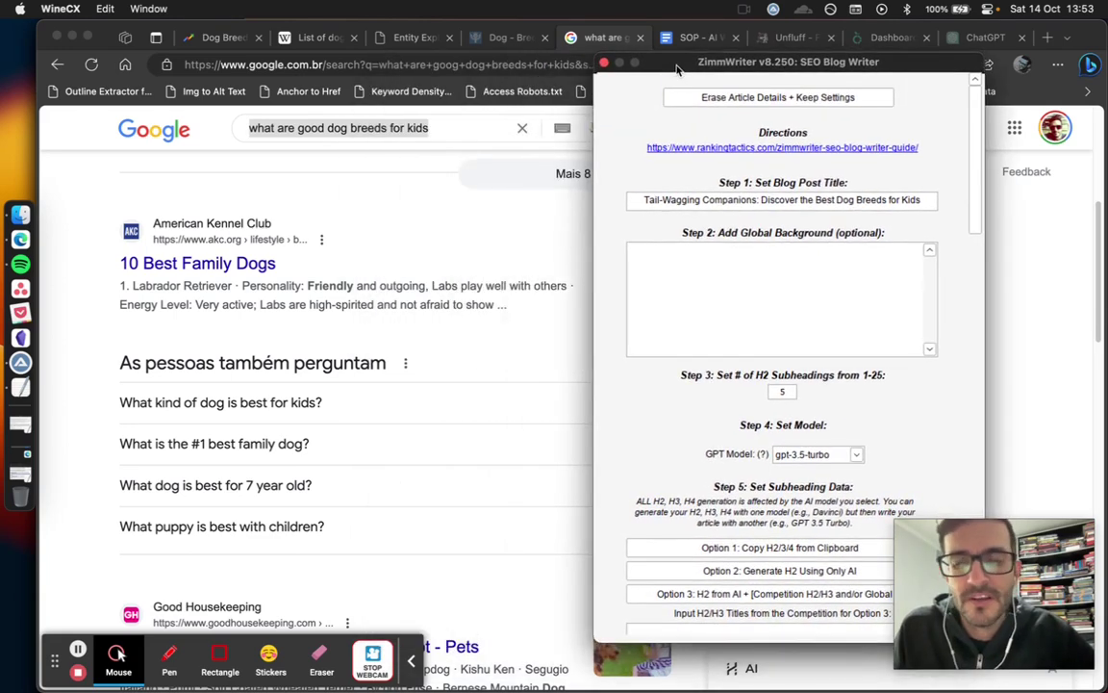
pyautogui.click(737, 291)
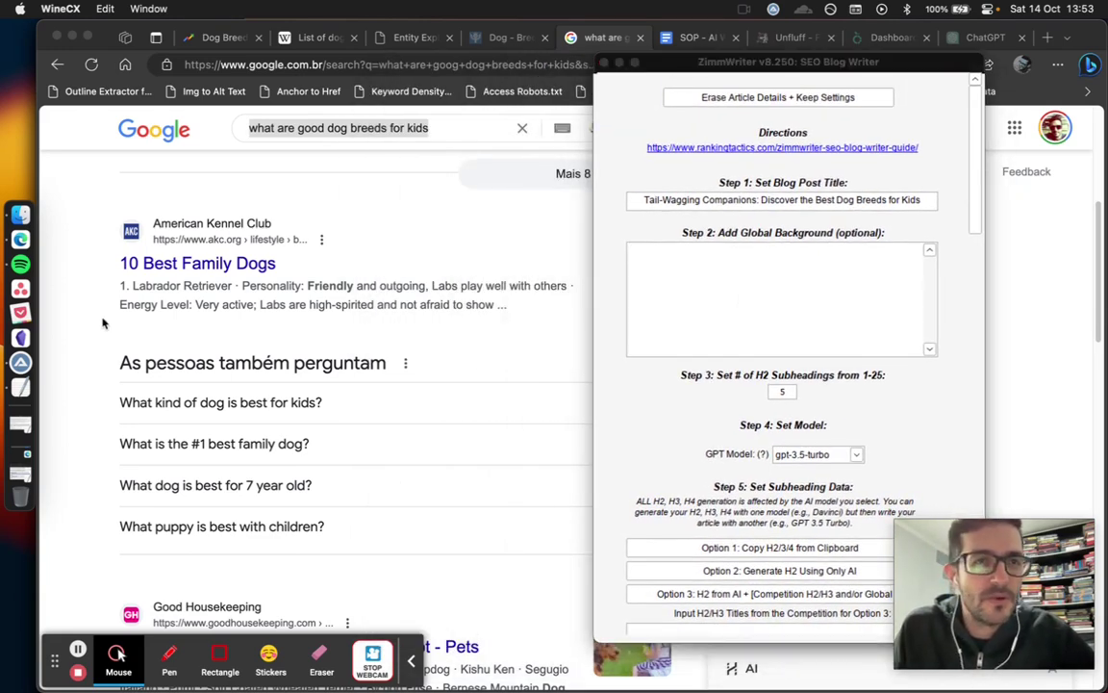
# Return to the browser and review the SOP's search section, the Britannica breeds page and the Google results
pyautogui.click(70, 321)
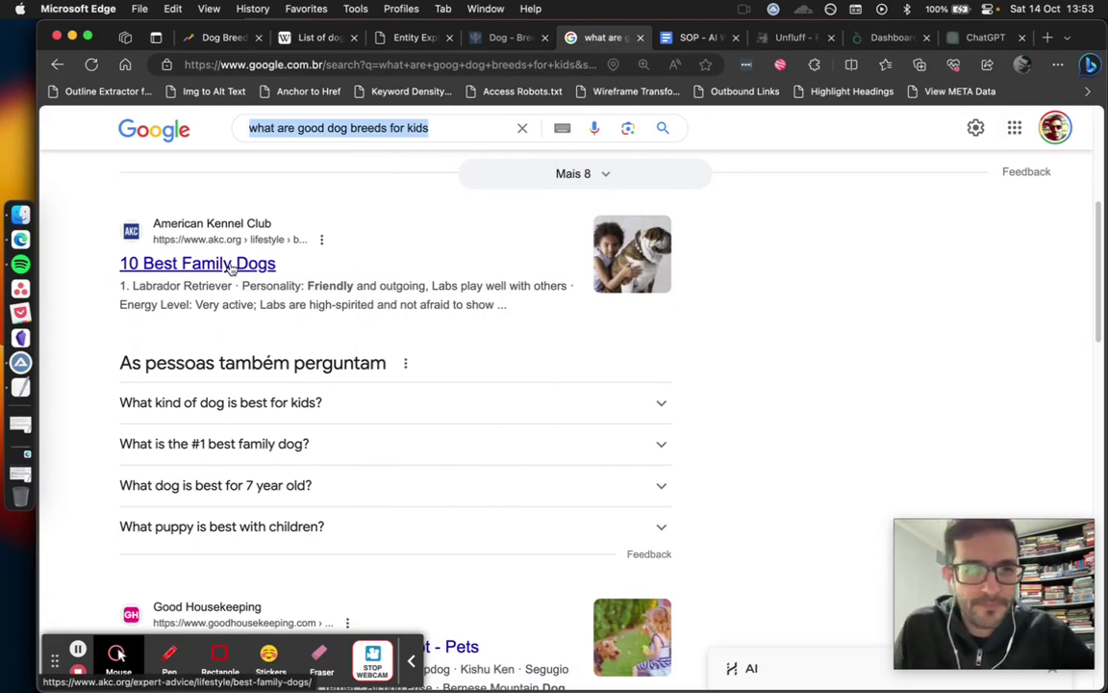
pyautogui.click(686, 38)
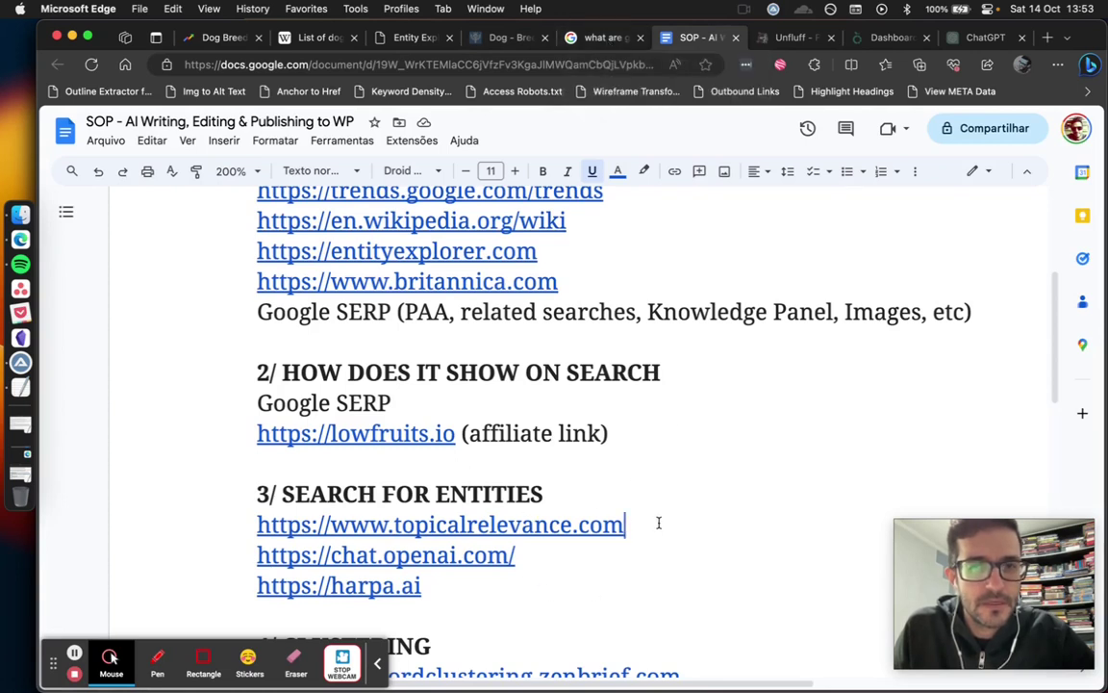
pyautogui.click(434, 403)
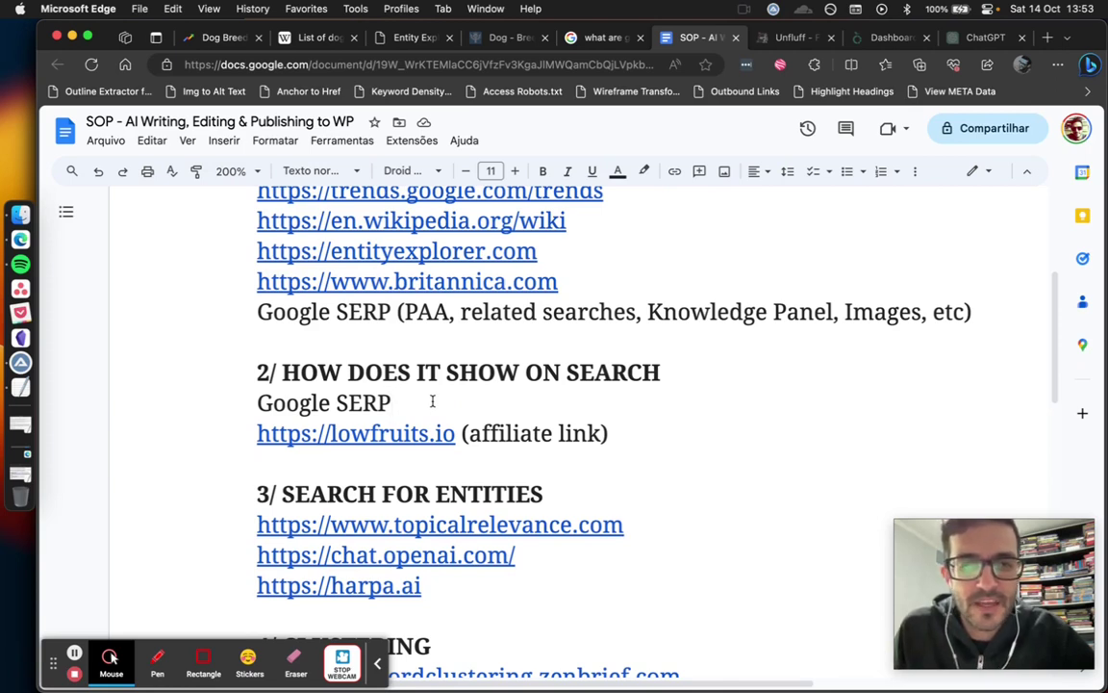
pyautogui.click(500, 40)
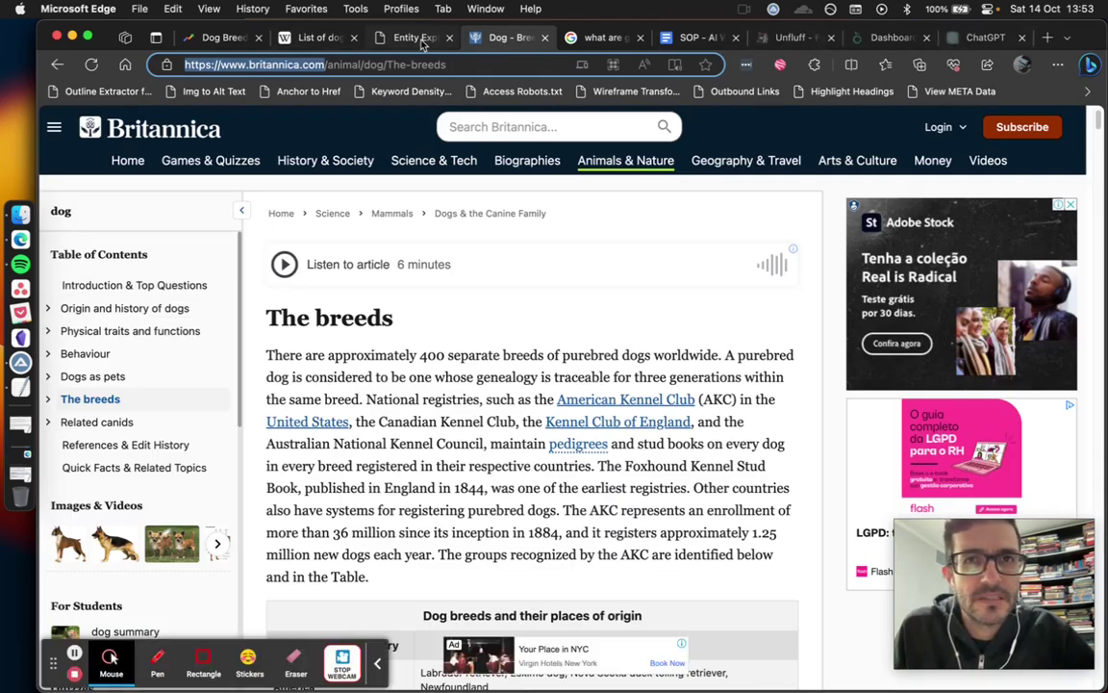
pyautogui.click(603, 39)
pyautogui.scroll(1, 386, 246)
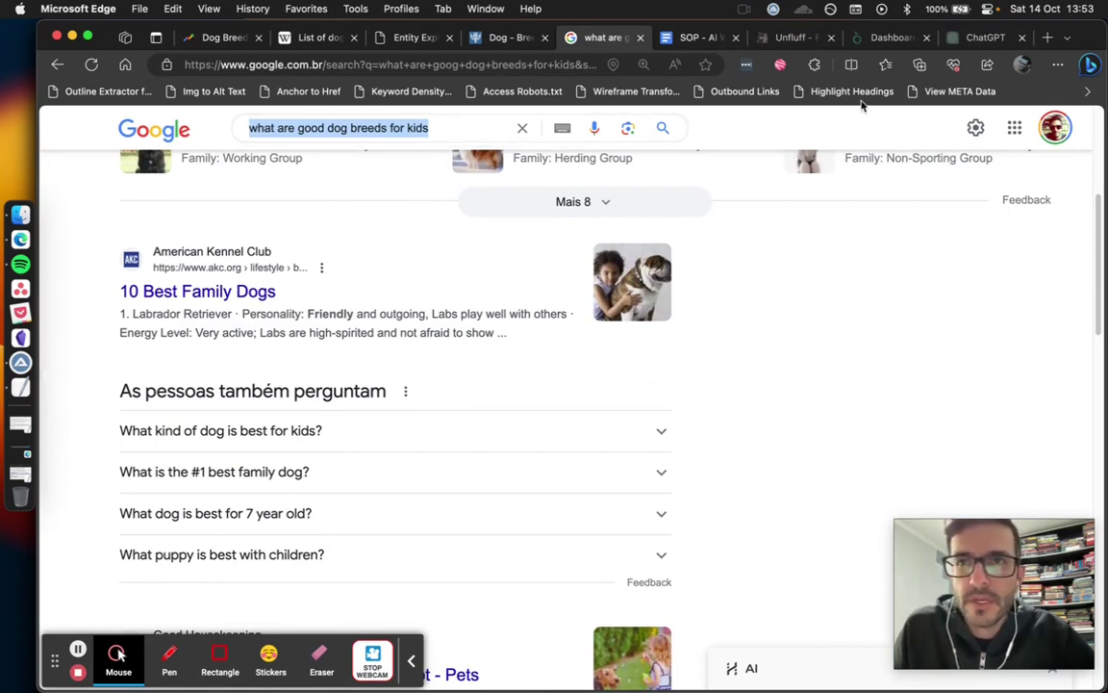
# Switch to LowFruits, check the Keyword Finder, and open the "personal journal, personal journal for writers" report to view its keywords
pyautogui.click(891, 38)
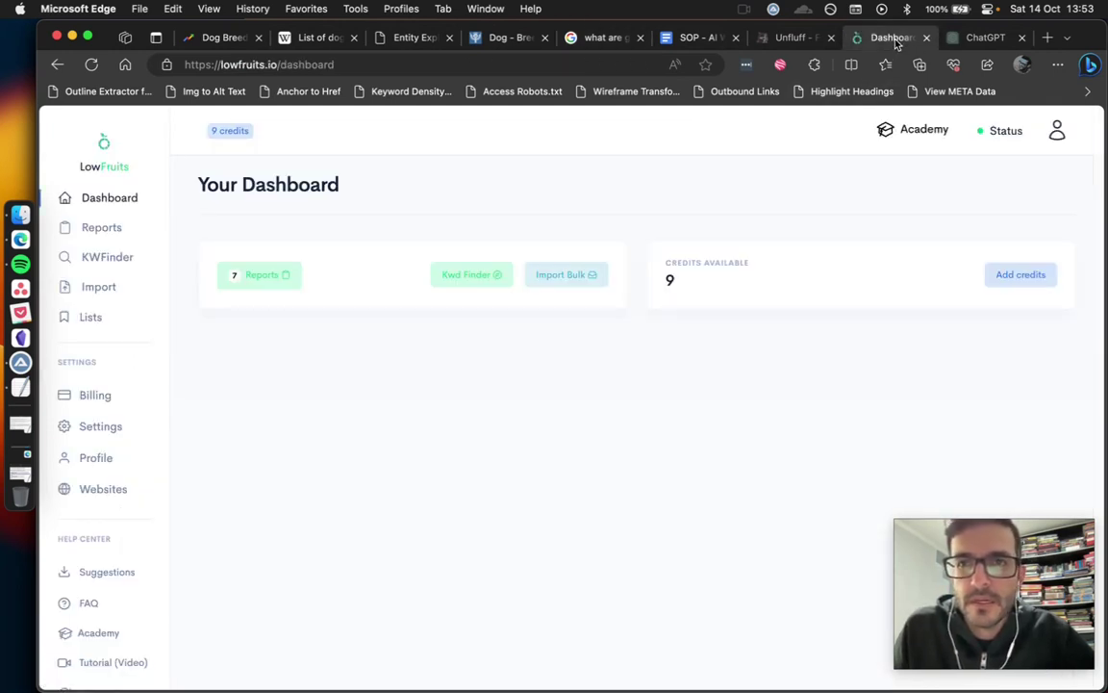
pyautogui.click(111, 260)
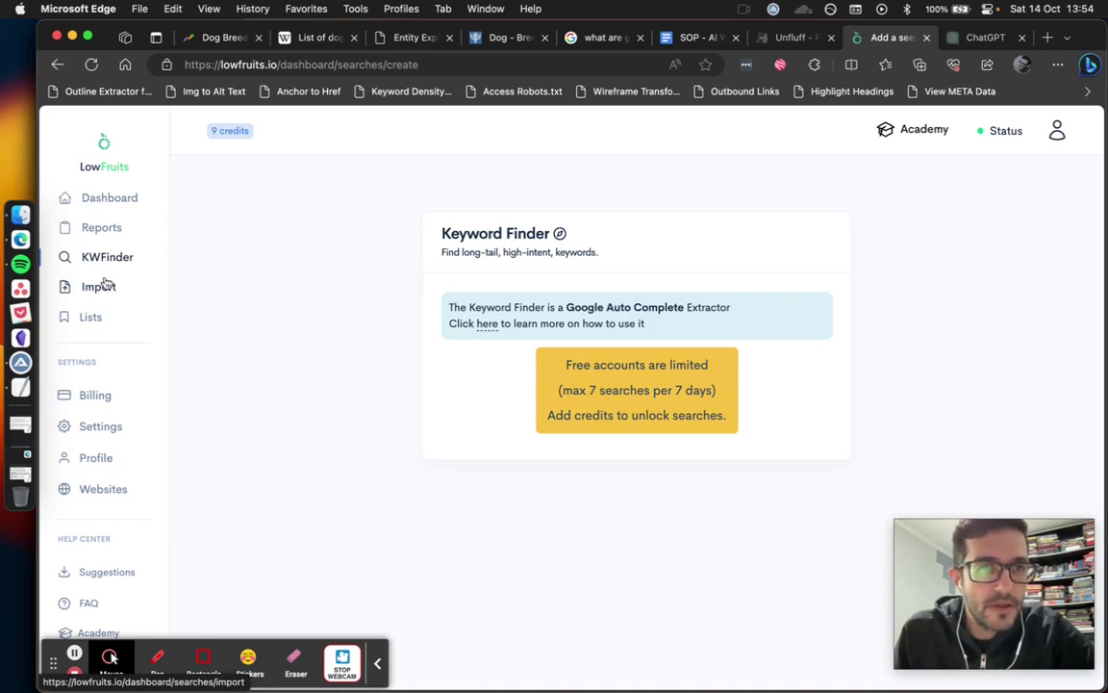
pyautogui.click(104, 229)
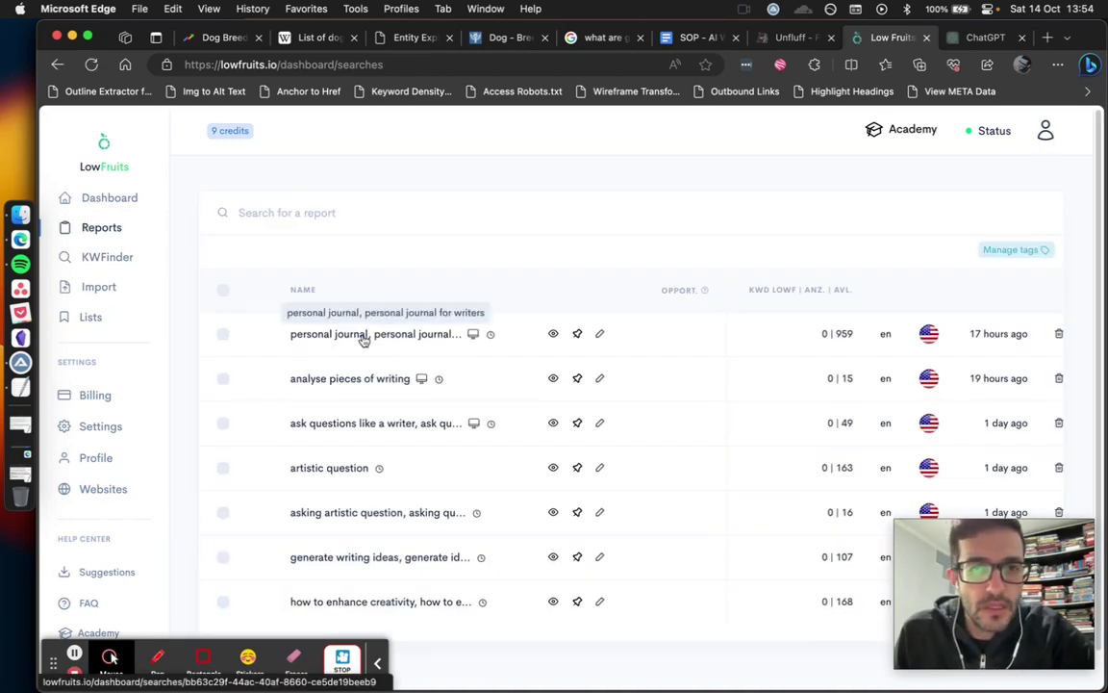
pyautogui.click(359, 337)
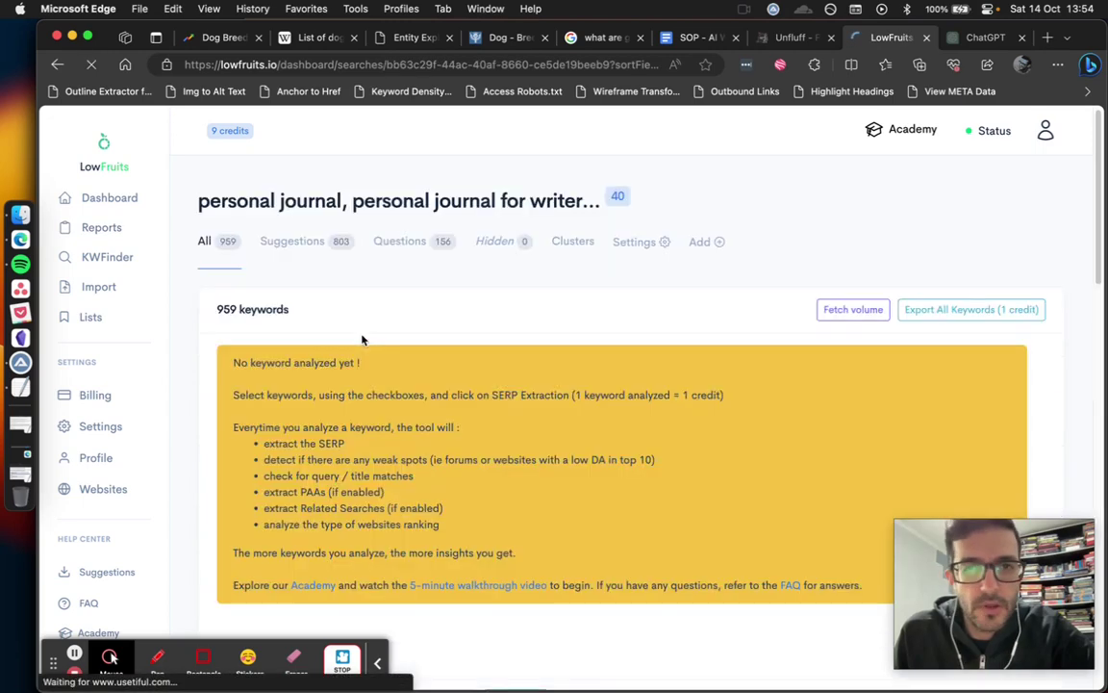
pyautogui.scroll(-5, 447, 470)
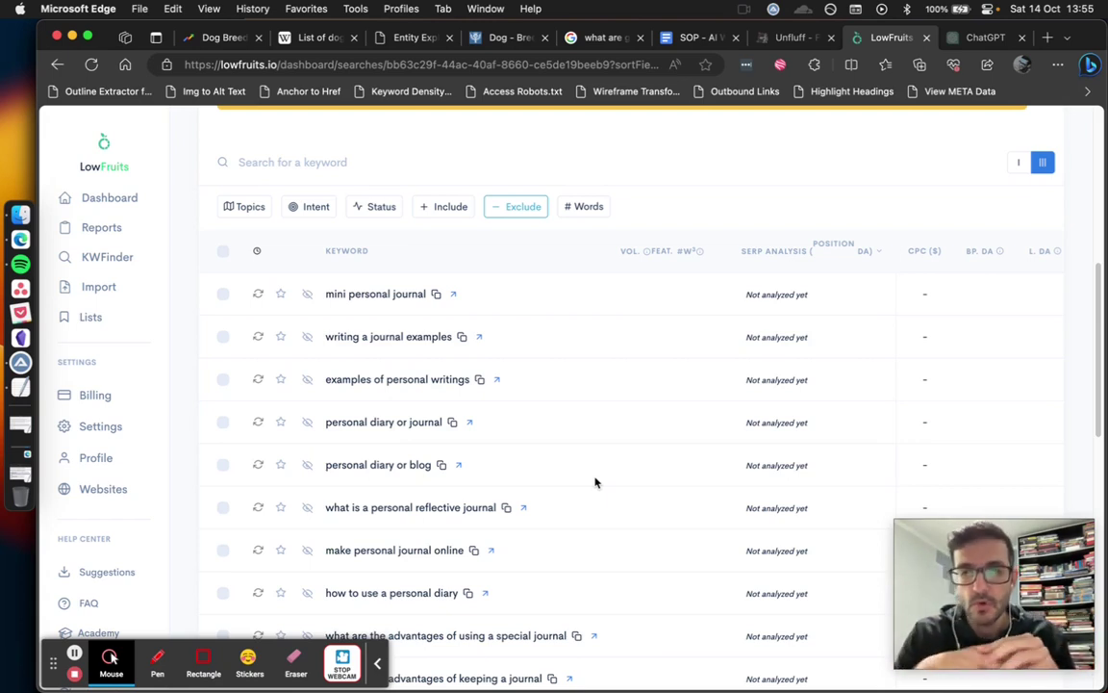
# View the Google results for the keyword "mini personal journal" and close them to return to the report
pyautogui.click(455, 294)
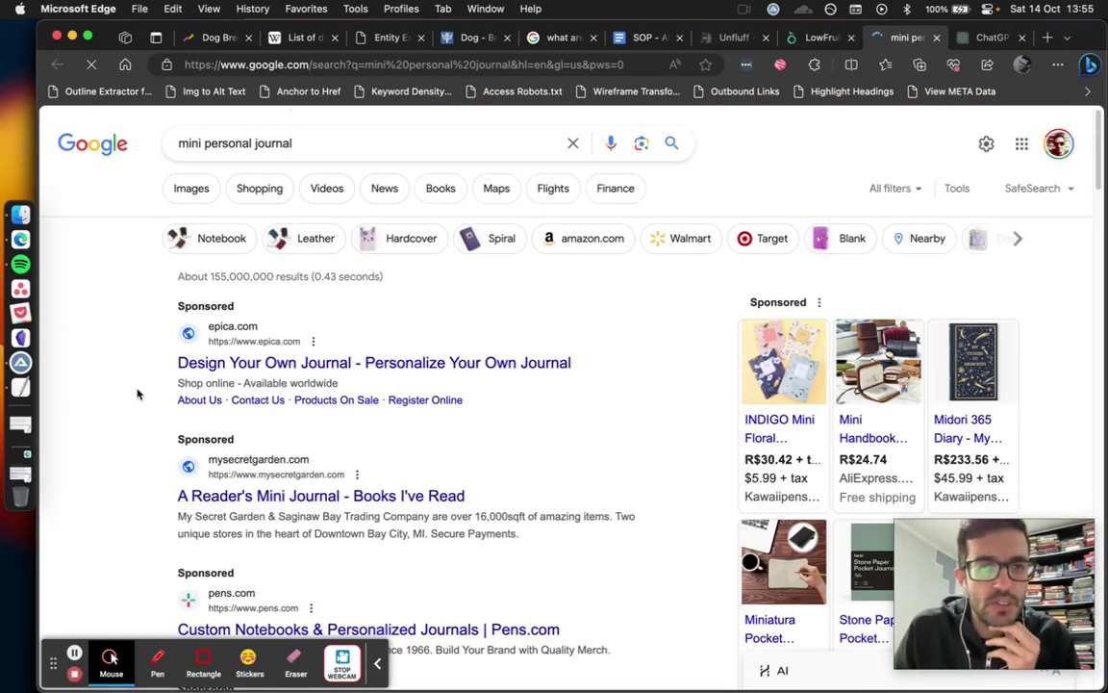
pyautogui.scroll(-5, 138, 393)
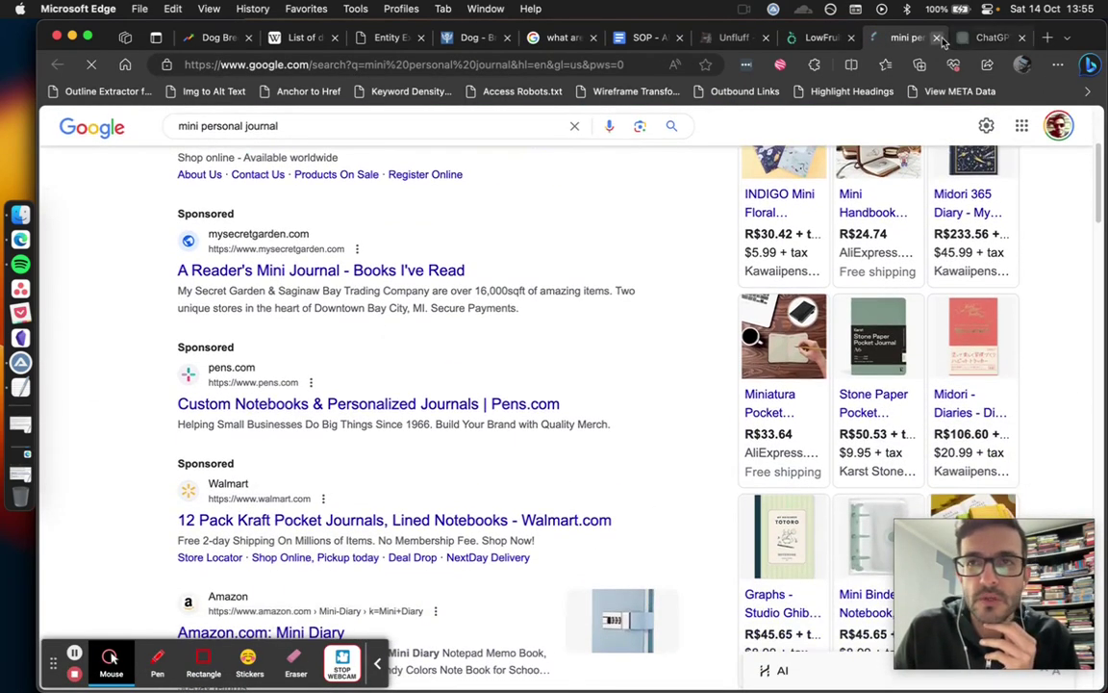
pyautogui.click(939, 39)
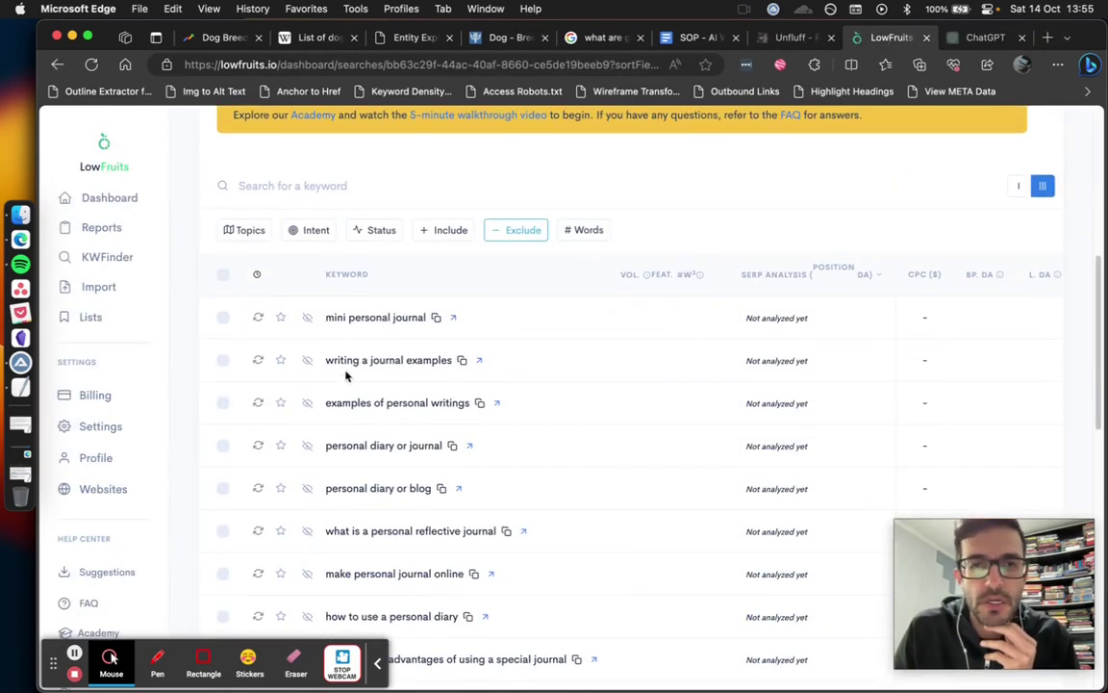
# Select all keywords on the report's current page, look at the volume-fetching option, and clear the selection
pyautogui.moveTo(224, 279)
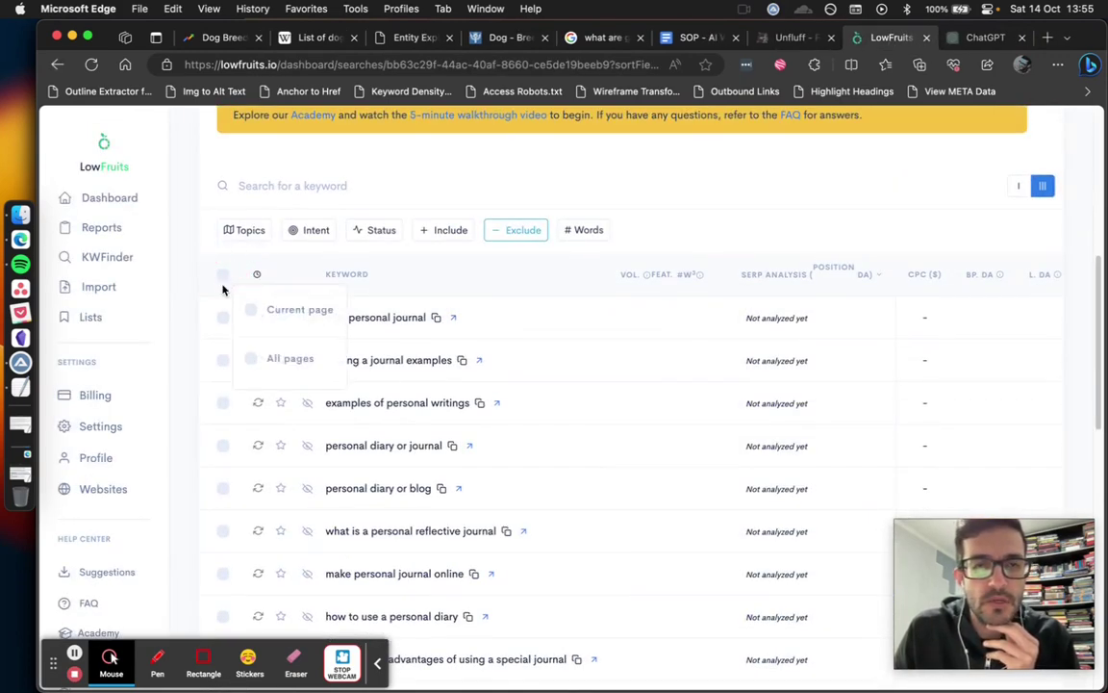
pyautogui.click(273, 308)
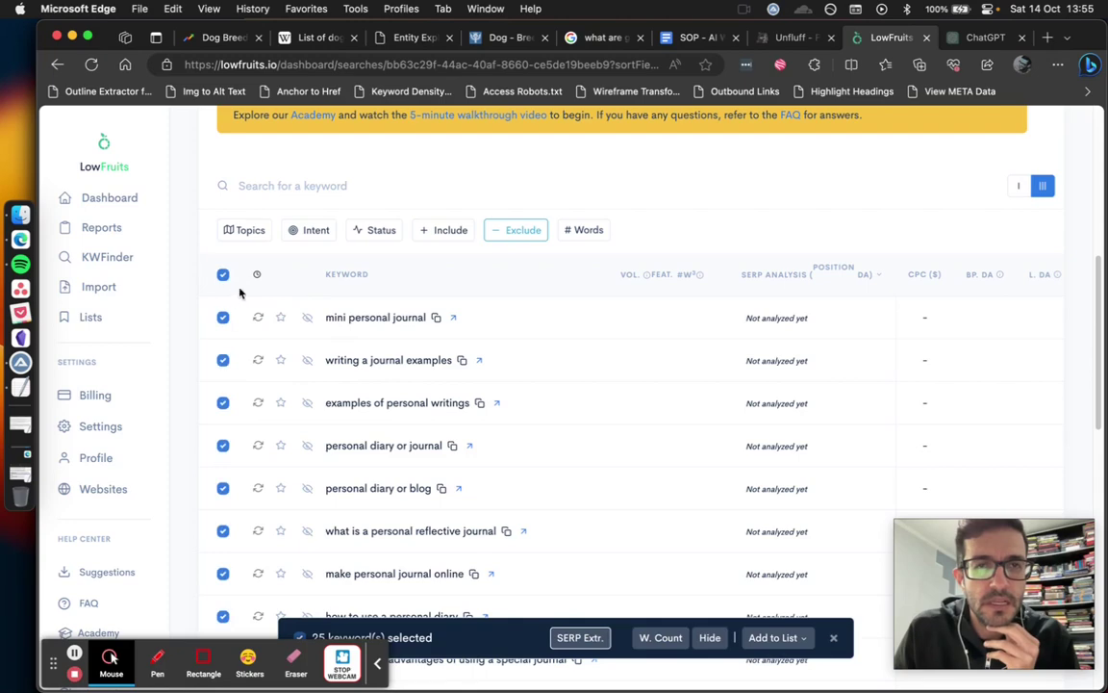
pyautogui.scroll(10, 638, 391)
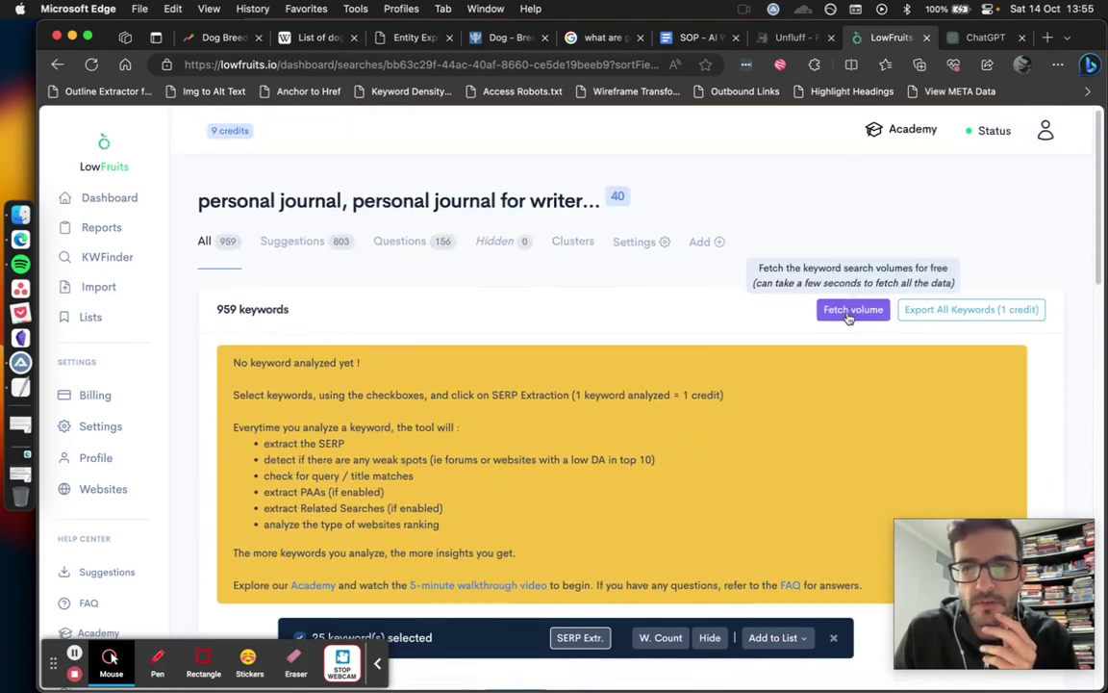
pyautogui.scroll(-3, 685, 351)
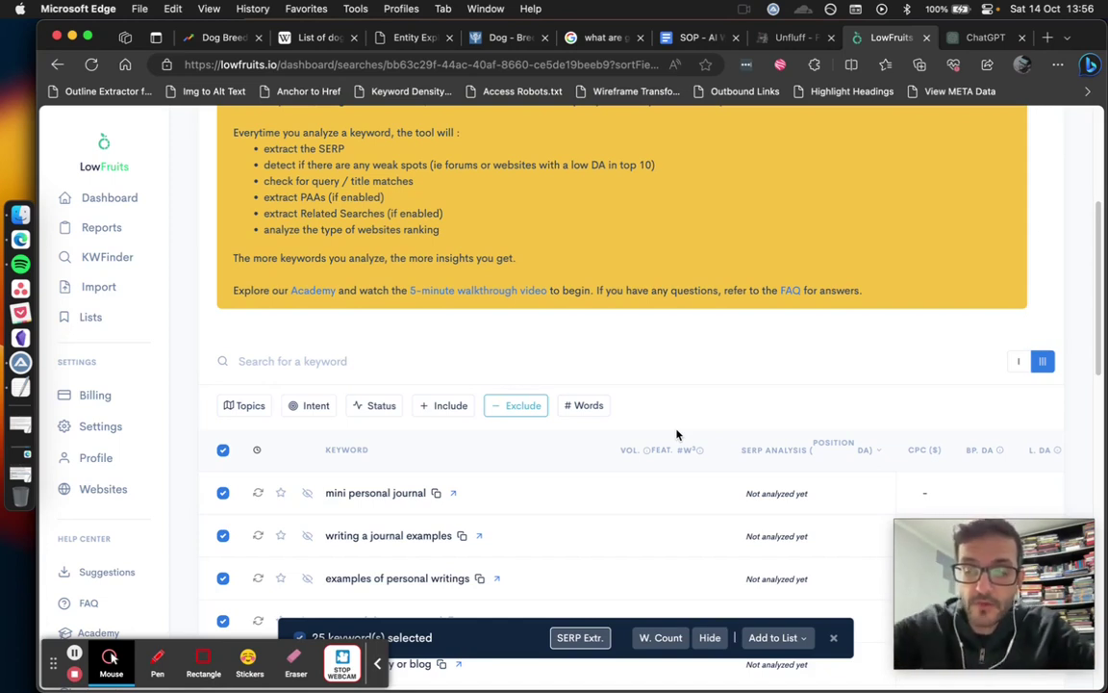
pyautogui.click(222, 450)
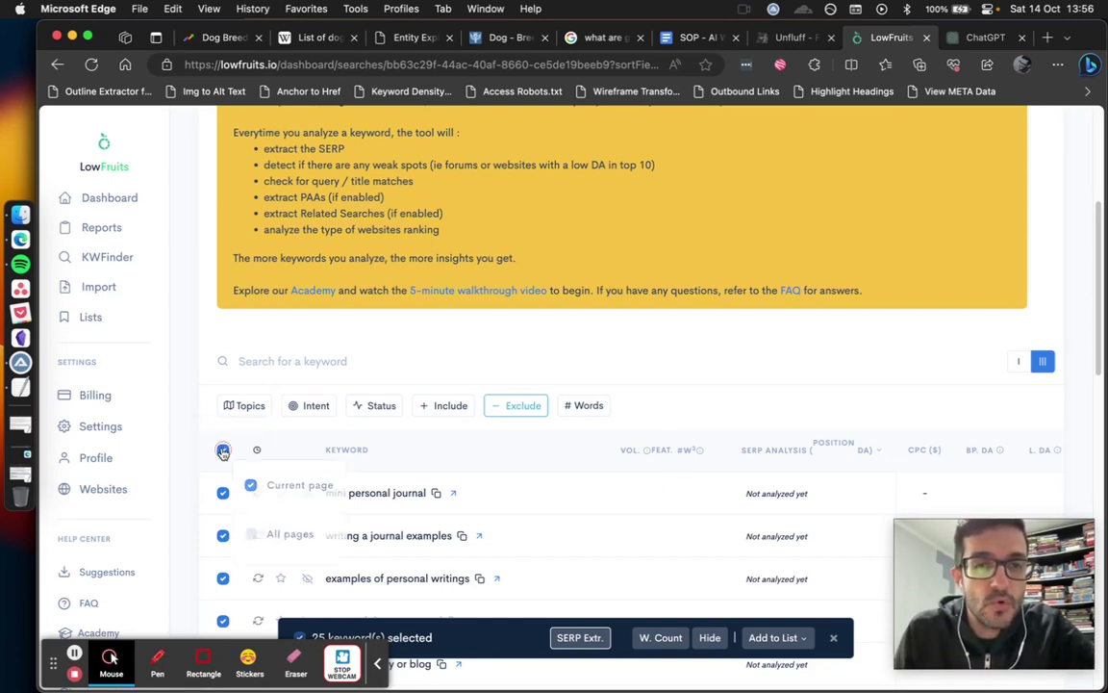
pyautogui.click(251, 485)
# Go back to the SOP document, follow its topicalrelevance.com link, and open the free keyword tool
pyautogui.click(705, 37)
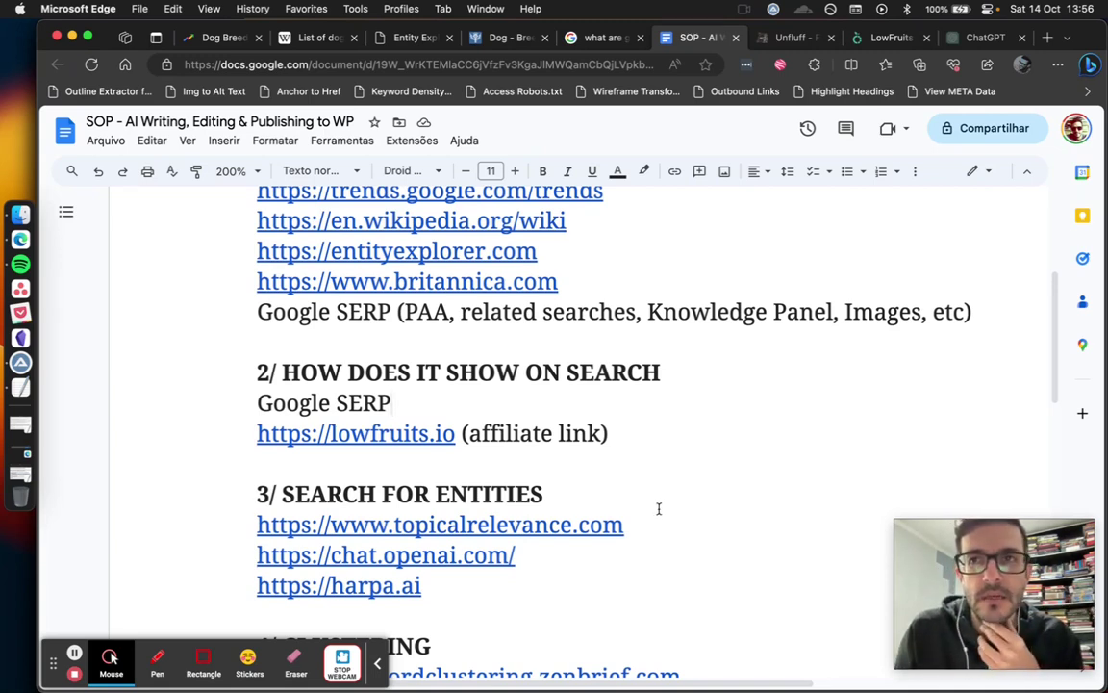
pyautogui.click(479, 526)
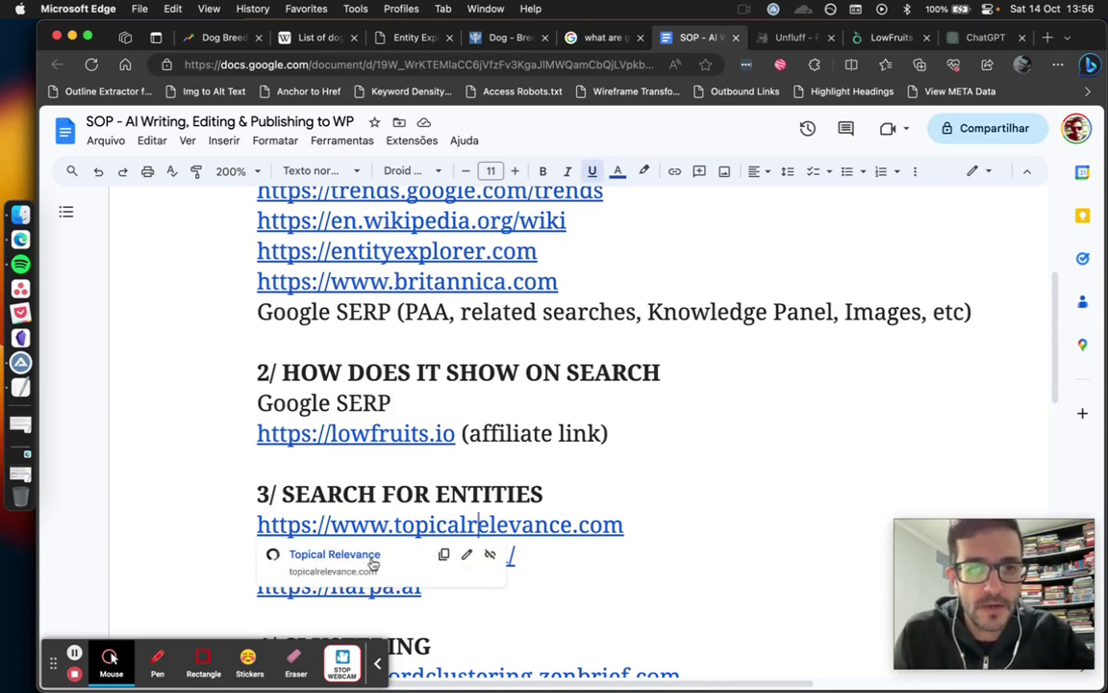
pyautogui.click(375, 563)
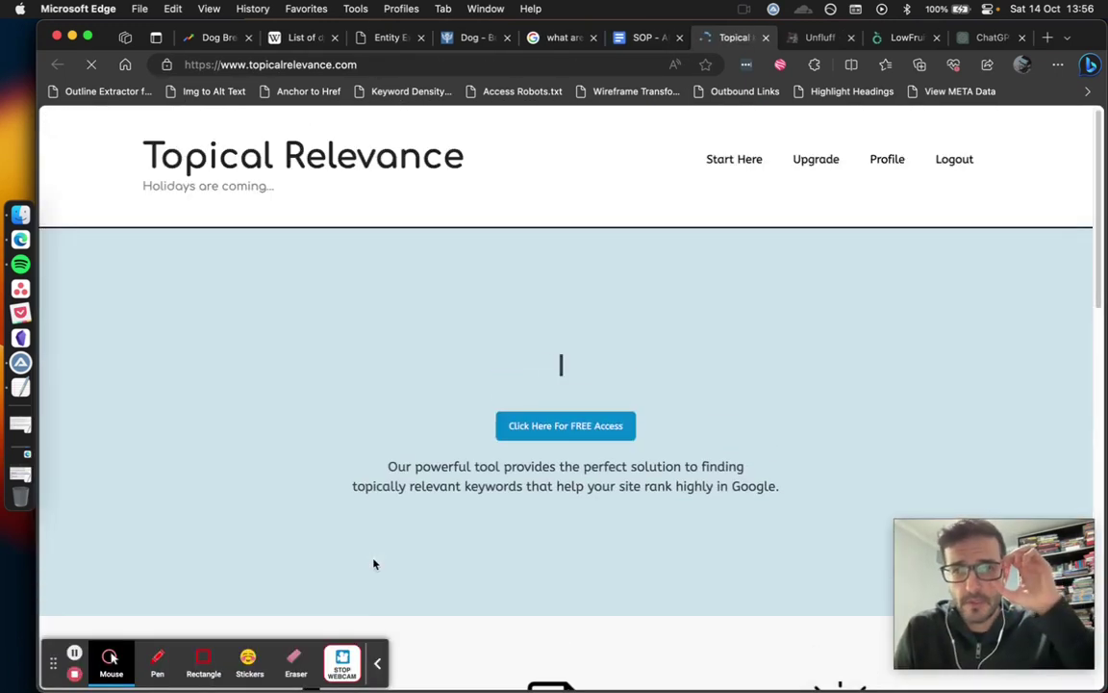
pyautogui.click(567, 430)
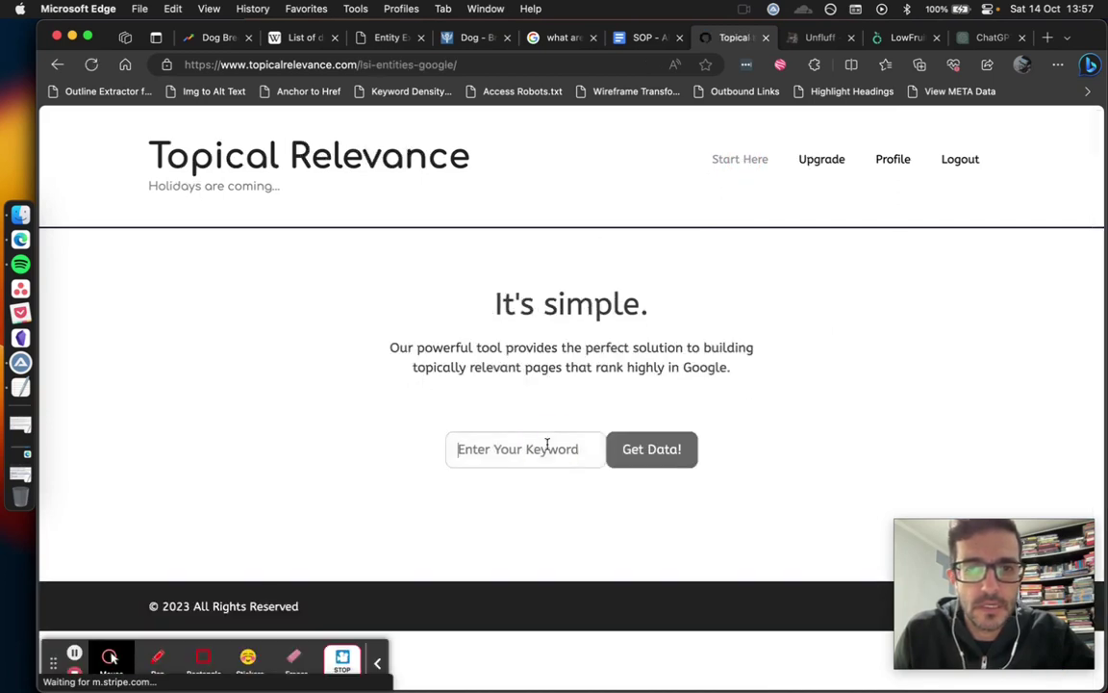
# Generate a writer's report for "what are good dog breeds for kids" and examine its semantic keywords and entities
pyautogui.press('Tab')
pyautogui.write('good dog breeds for kids')
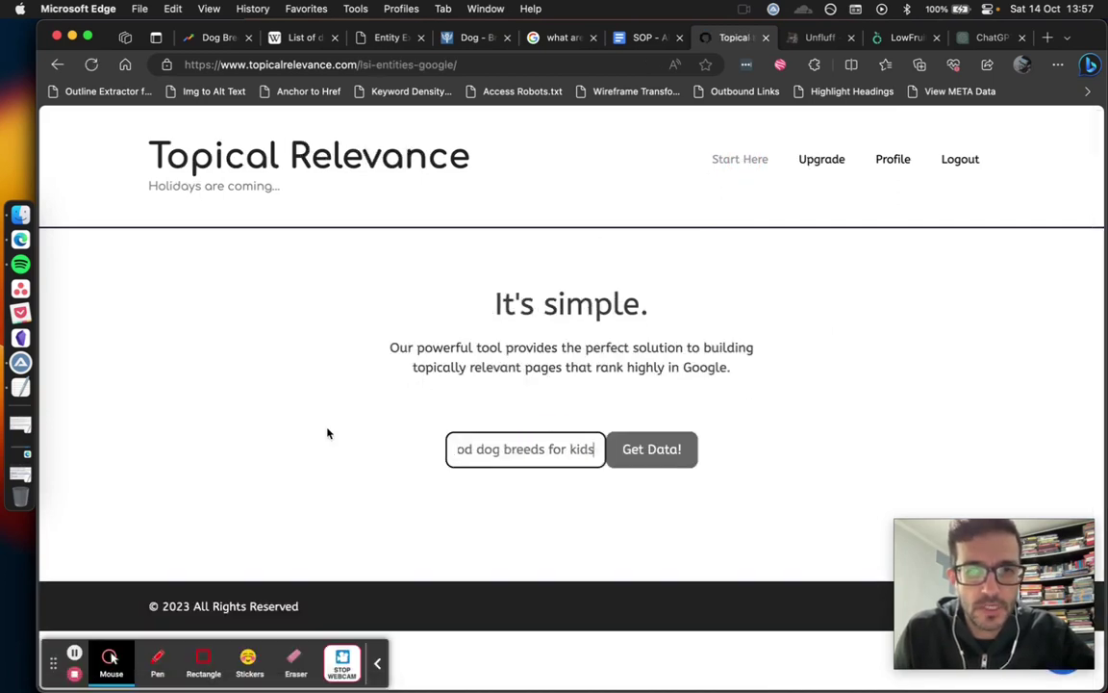
pyautogui.click(645, 450)
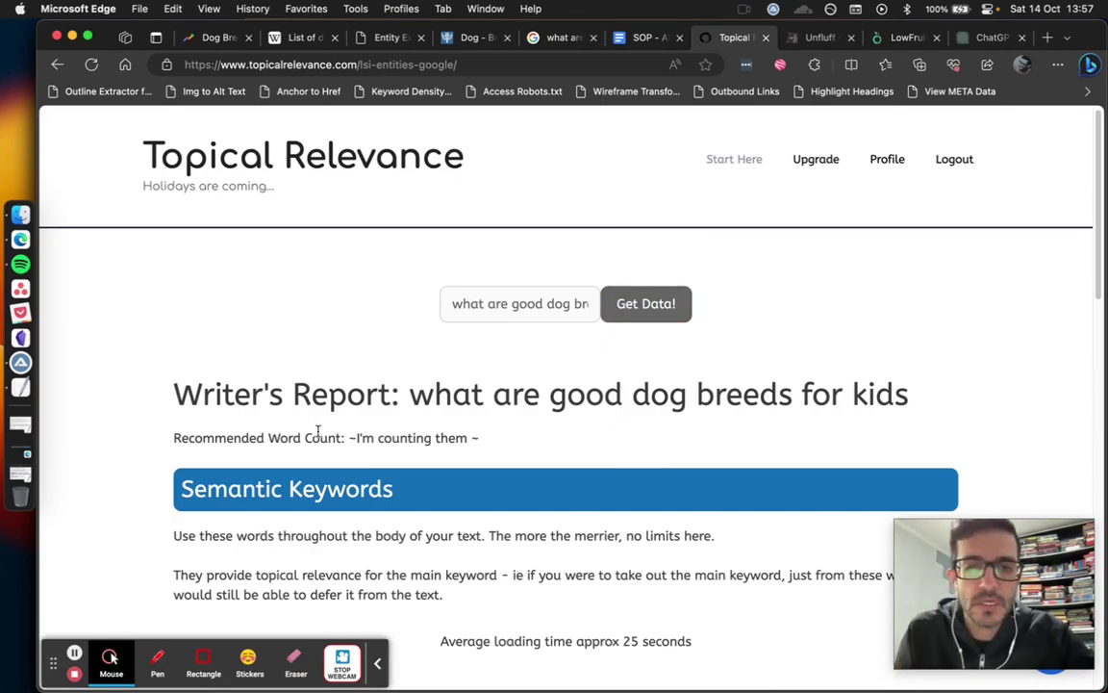
pyautogui.scroll(-5, 539, 611)
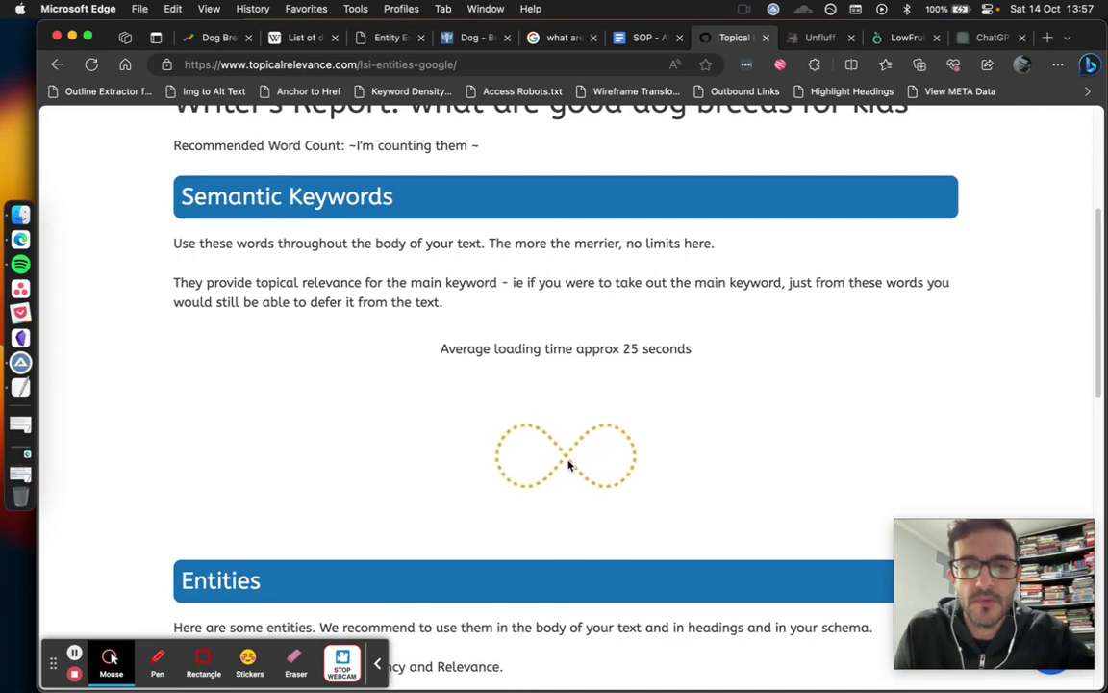
pyautogui.scroll(-7, 568, 464)
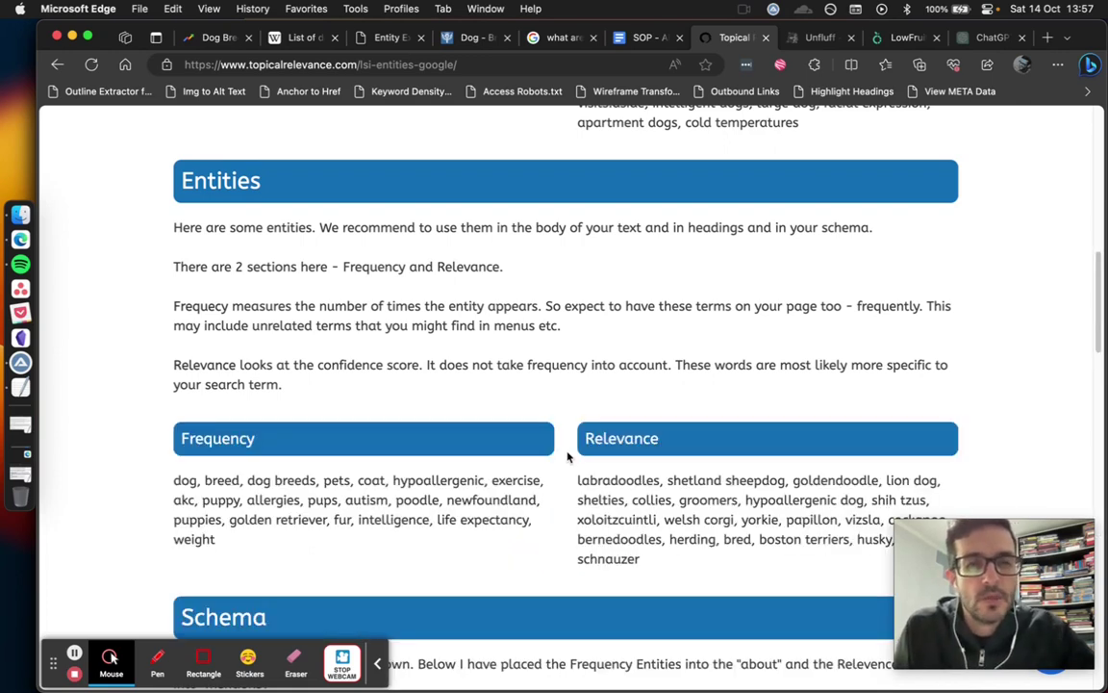
# Copy the report's single keywords and phrases from Semantic Keywords, and replace the TextEdit note's content with them
pyautogui.scroll(-1, 519, 364)
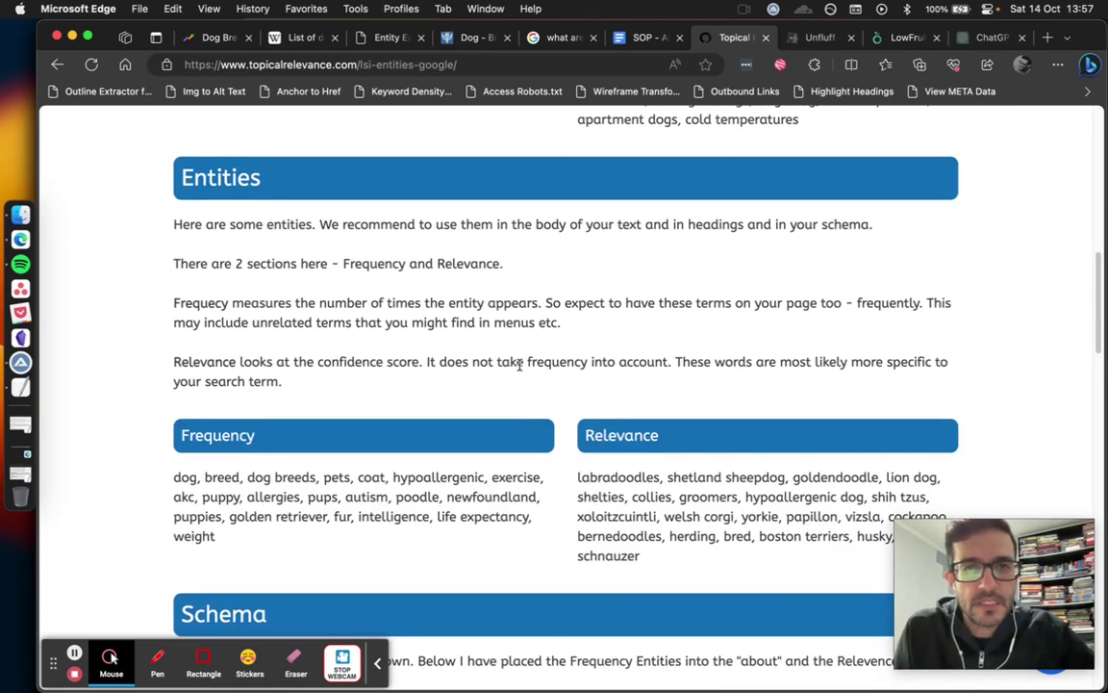
pyautogui.scroll(10, 520, 365)
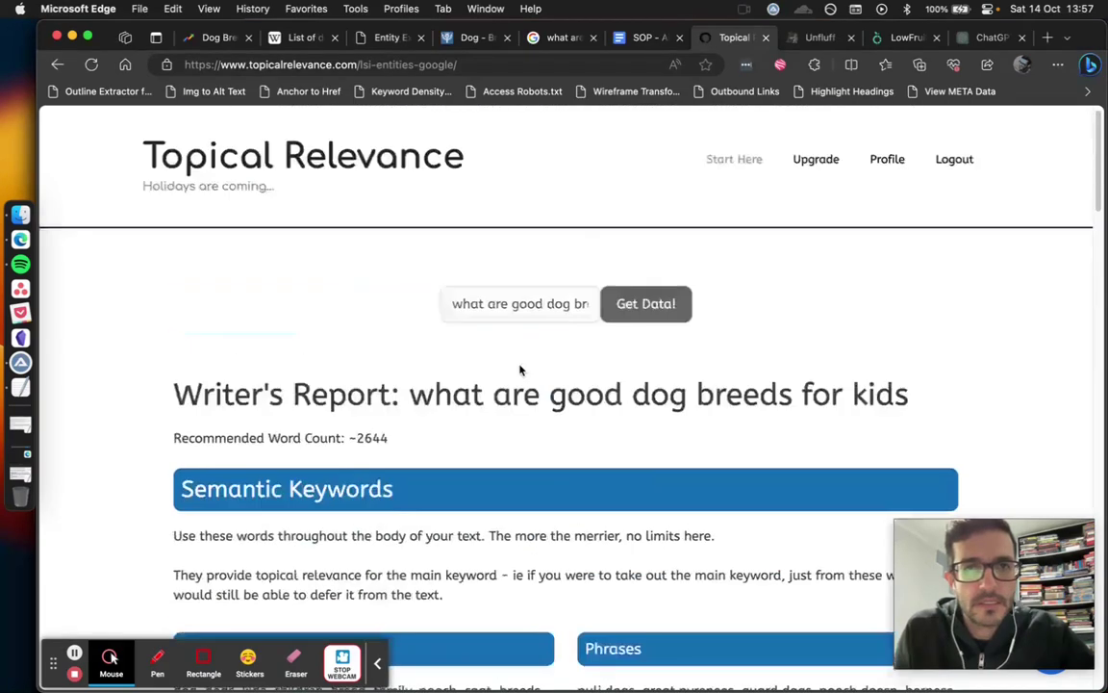
pyautogui.scroll(-5, 520, 369)
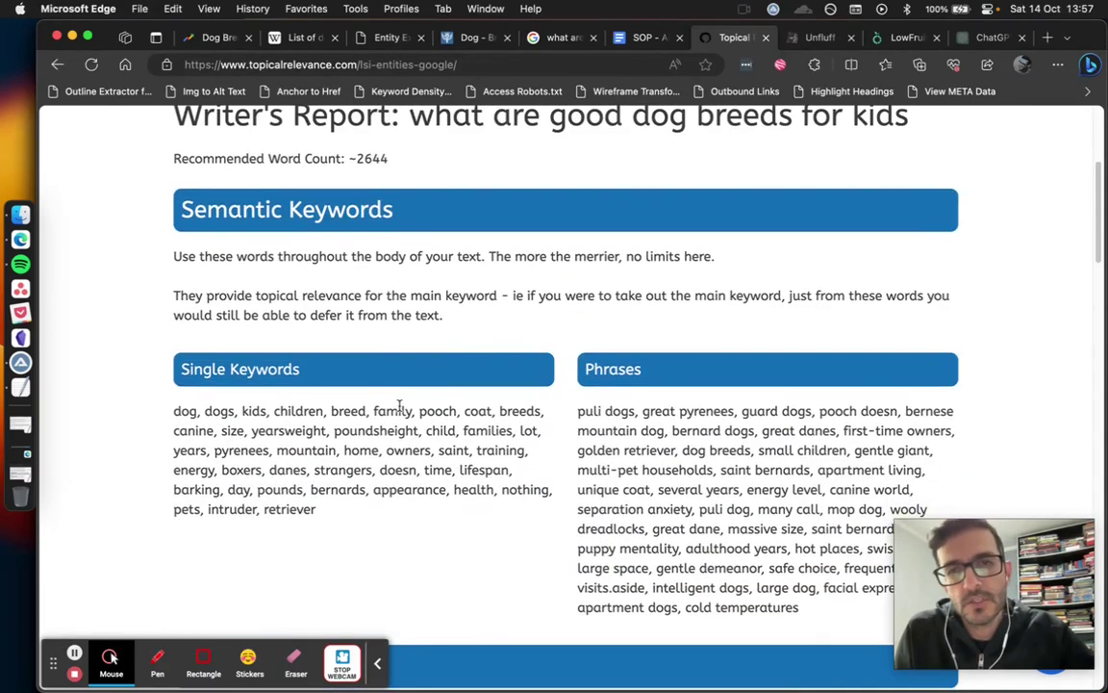
pyautogui.scroll(-1, 386, 392)
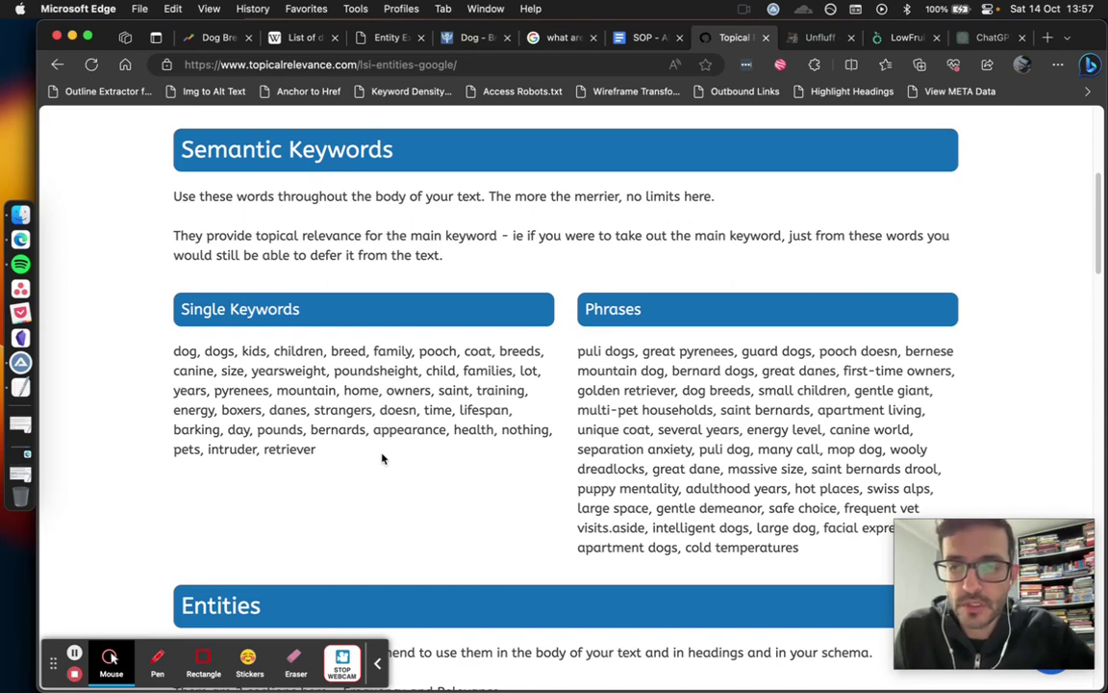
pyautogui.scroll(-2, 382, 459)
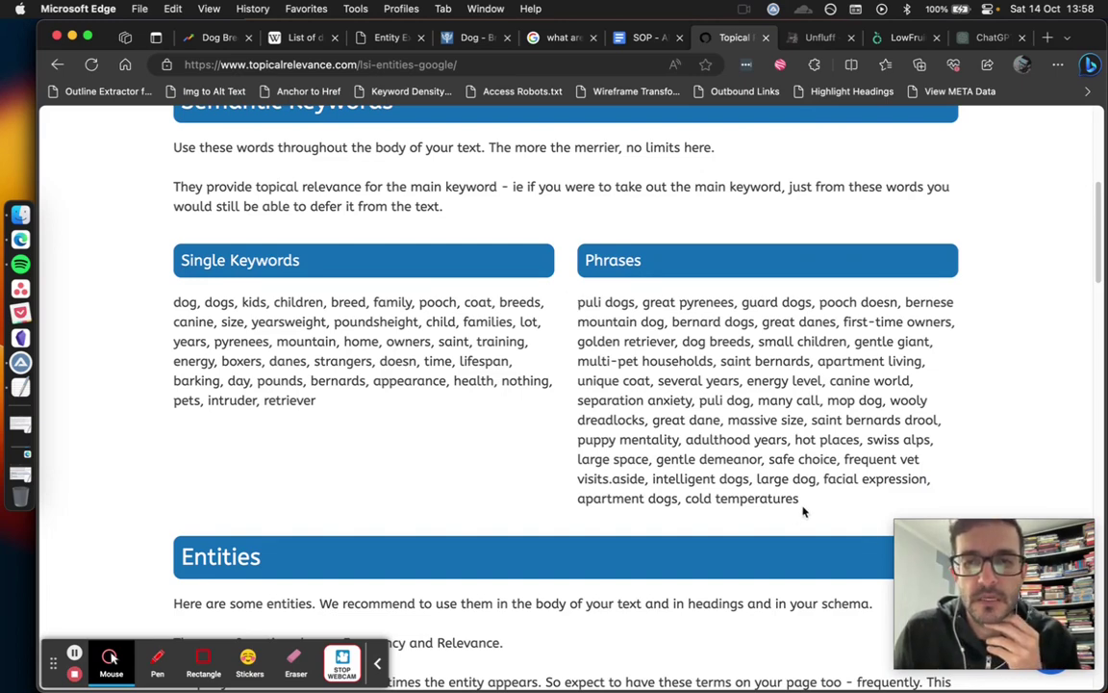
pyautogui.moveTo(799, 506); pyautogui.dragTo(154, 312)
pyautogui.press('super+c')
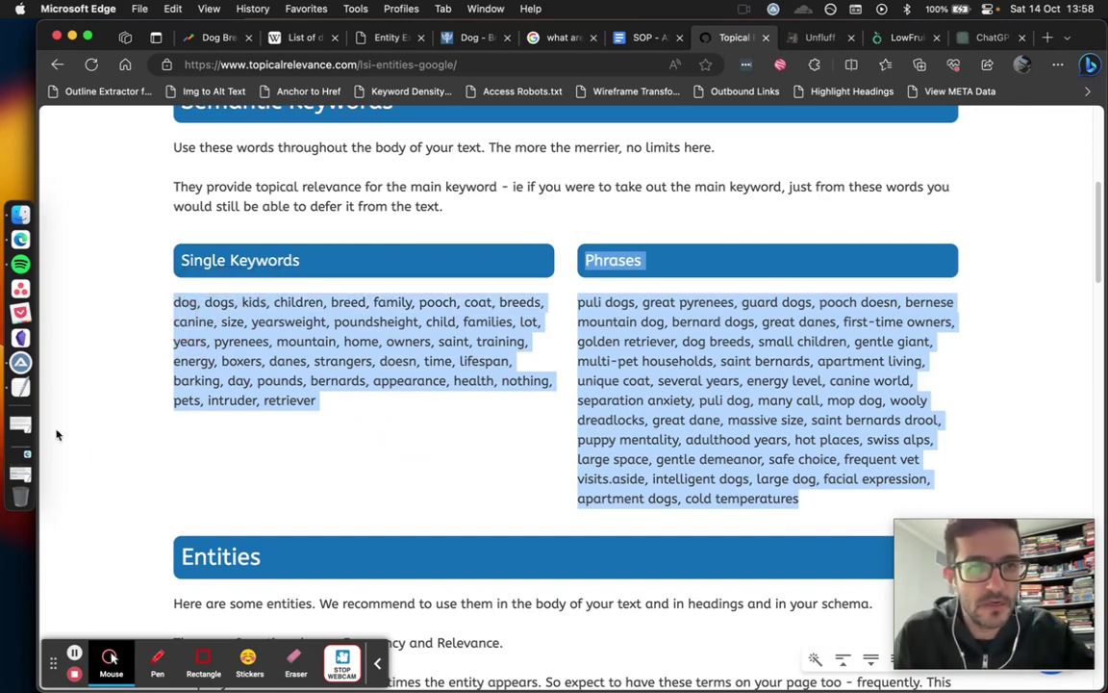
pyautogui.click(21, 472)
pyautogui.press('super+a')
pyautogui.press('BackSpace')
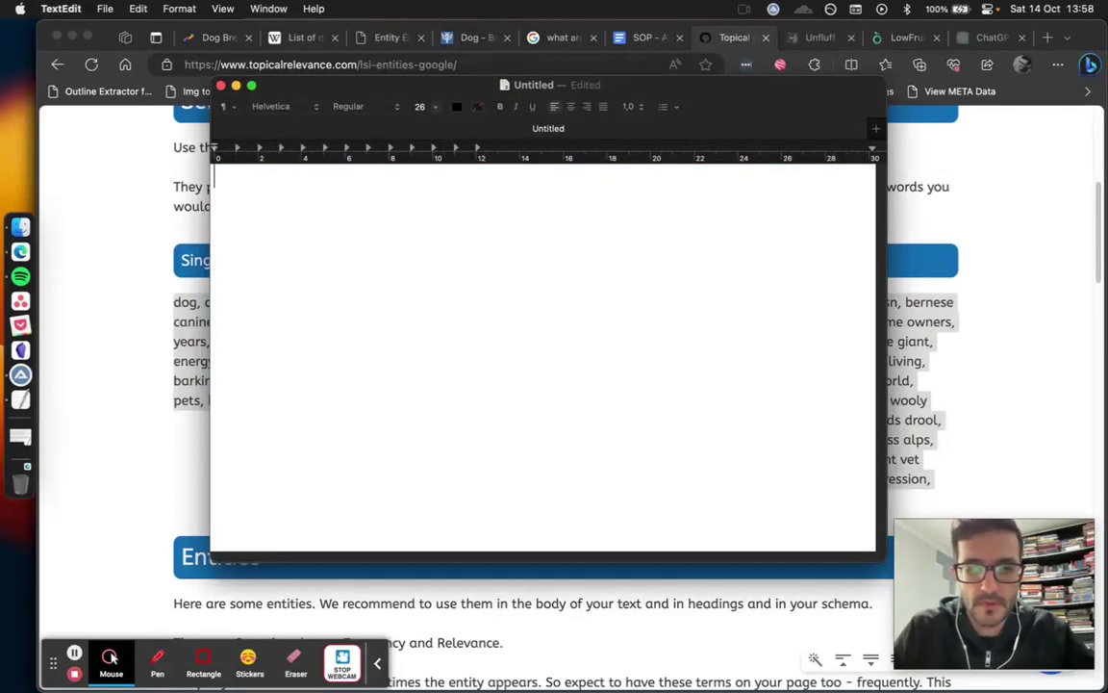
pyautogui.press('super+v')
# Remove the "Phrases" heading from the pasted list, add a comma after "retriever", and return to the writer's report in Edge
pyautogui.moveTo(246, 219); pyautogui.dragTo(193, 218)
pyautogui.press('BackSpace')
pyautogui.press('BackSpace')
pyautogui.press('BackSpace')
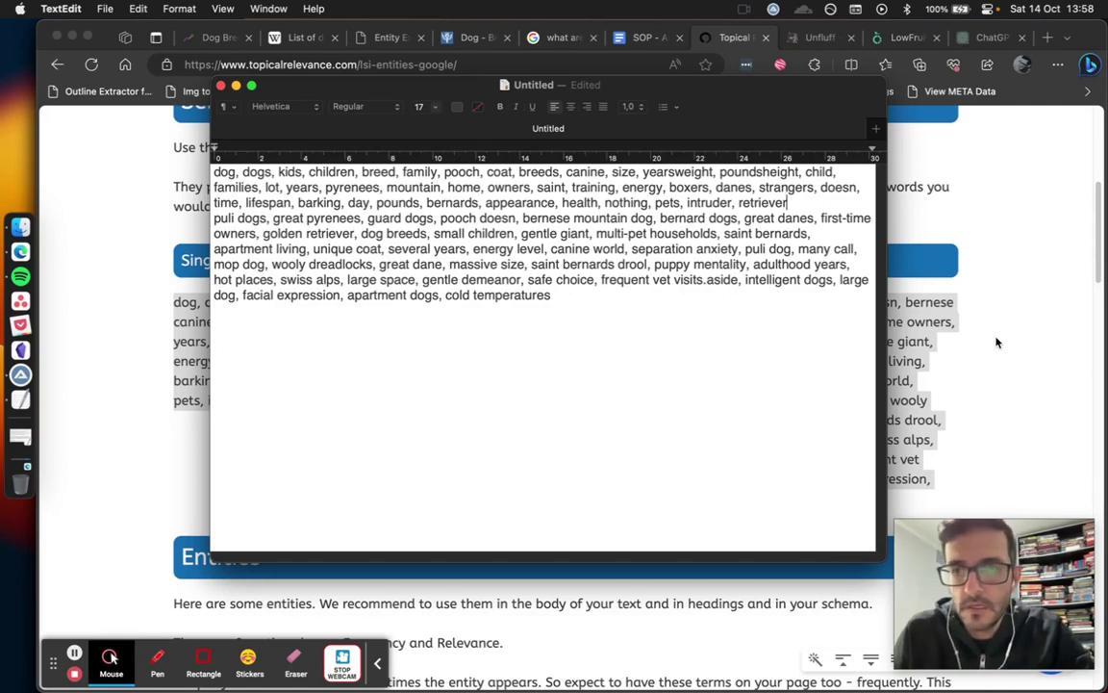
pyautogui.write(',')
pyautogui.click(1057, 323)
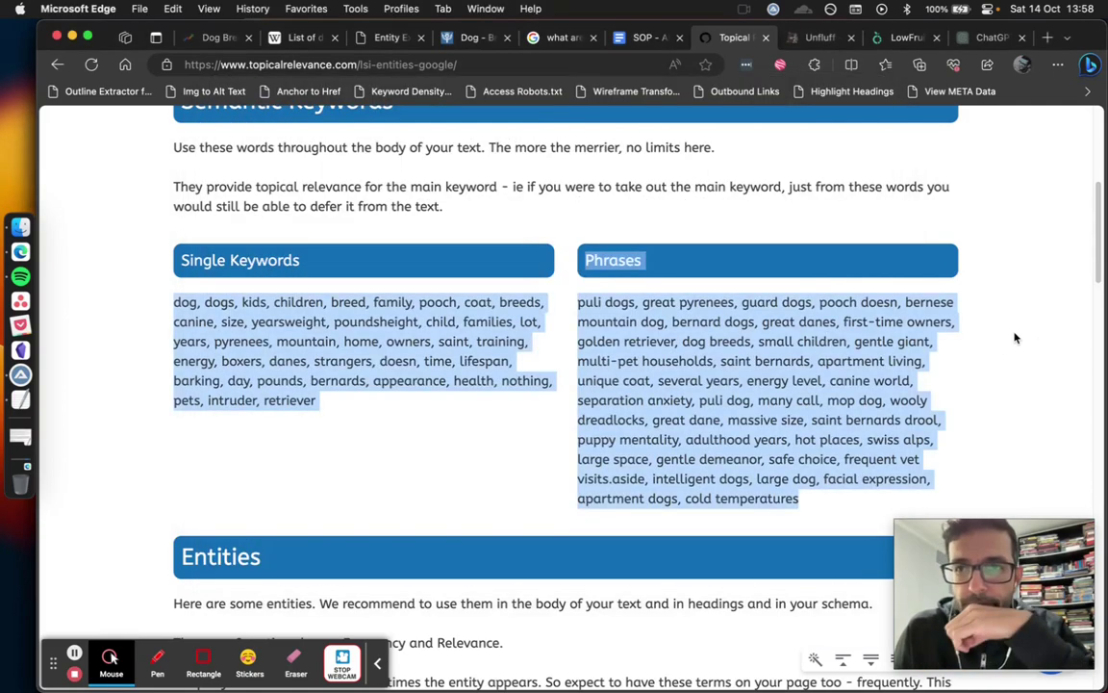
# Review the report's Entities section, highlighting its advice to use the terms in headings and in schema
pyautogui.scroll(-5, 1014, 338)
pyautogui.scroll(5, 1014, 339)
pyautogui.scroll(-5, 1013, 339)
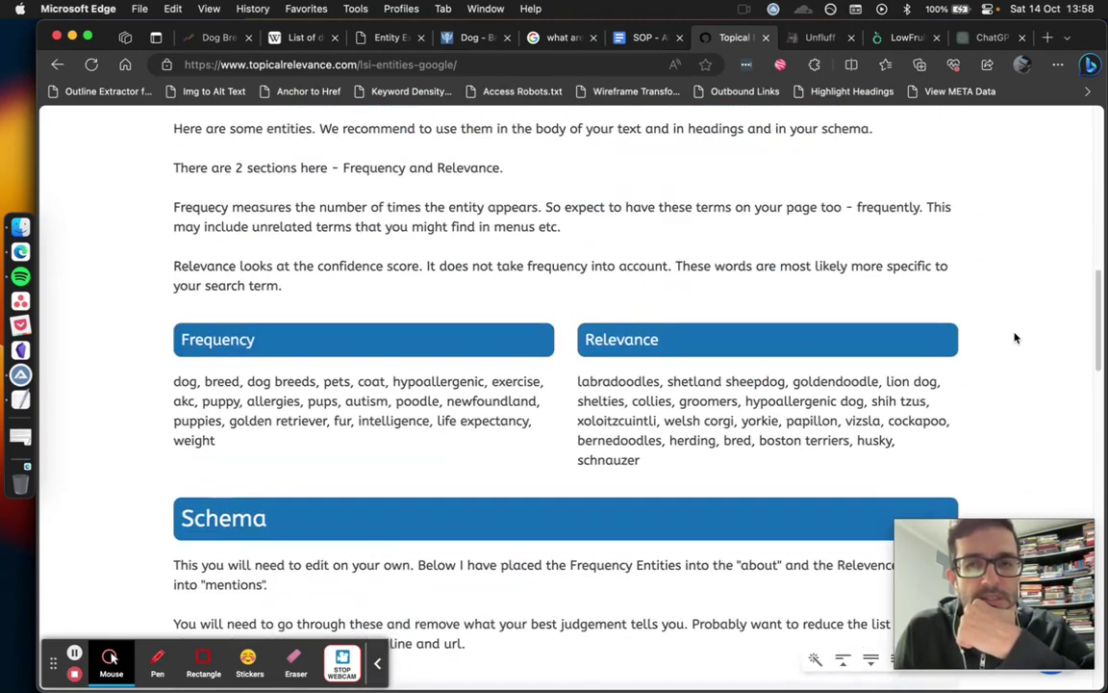
pyautogui.scroll(2, 1014, 339)
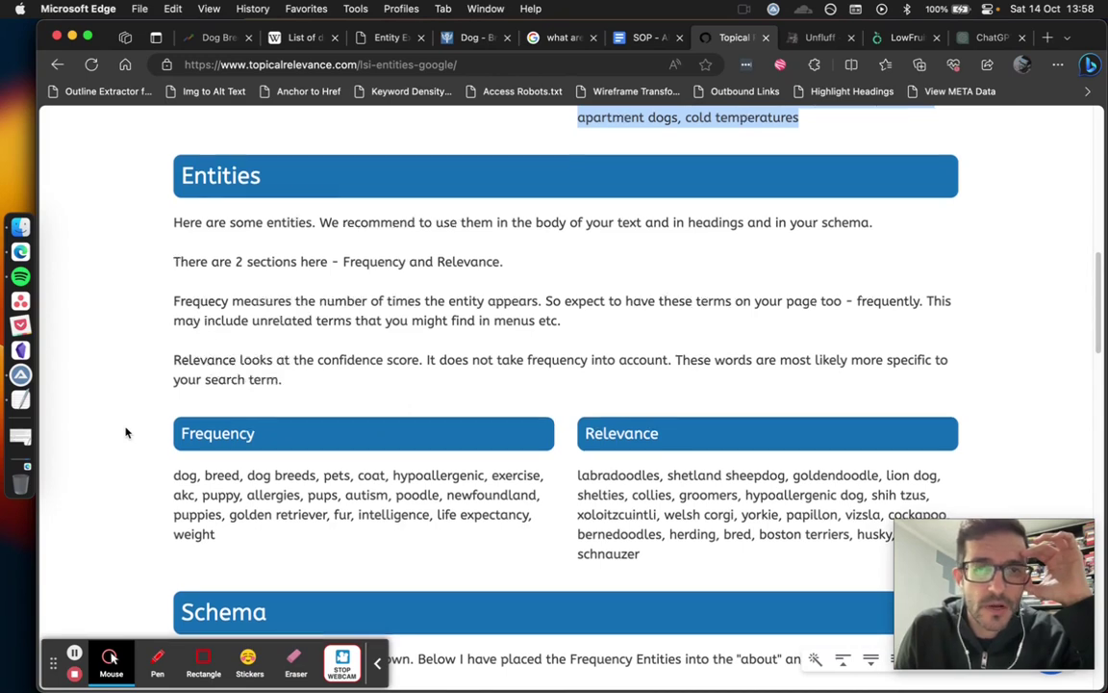
pyautogui.scroll(-1, 126, 431)
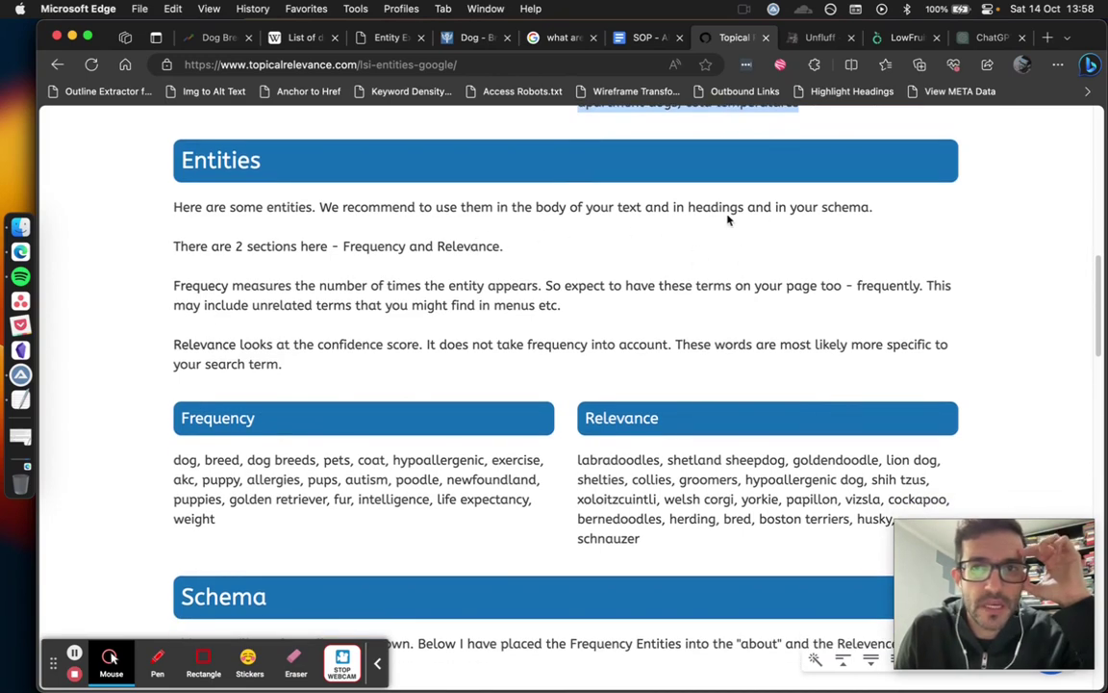
pyautogui.moveTo(674, 207); pyautogui.dragTo(747, 208)
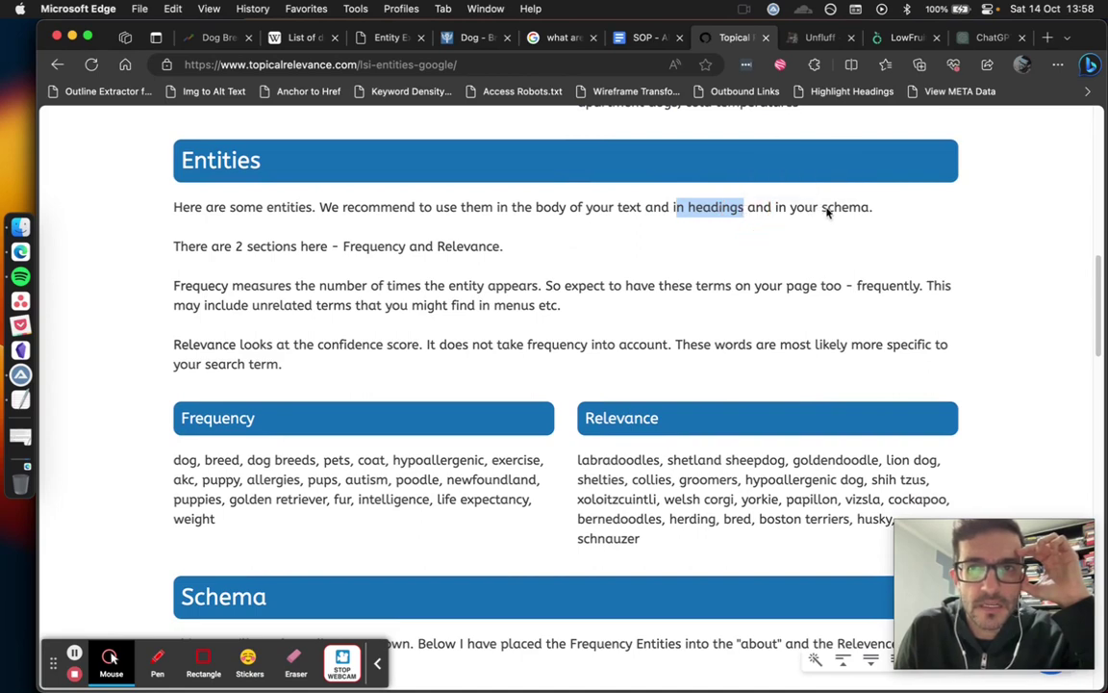
pyautogui.moveTo(823, 208); pyautogui.dragTo(855, 209)
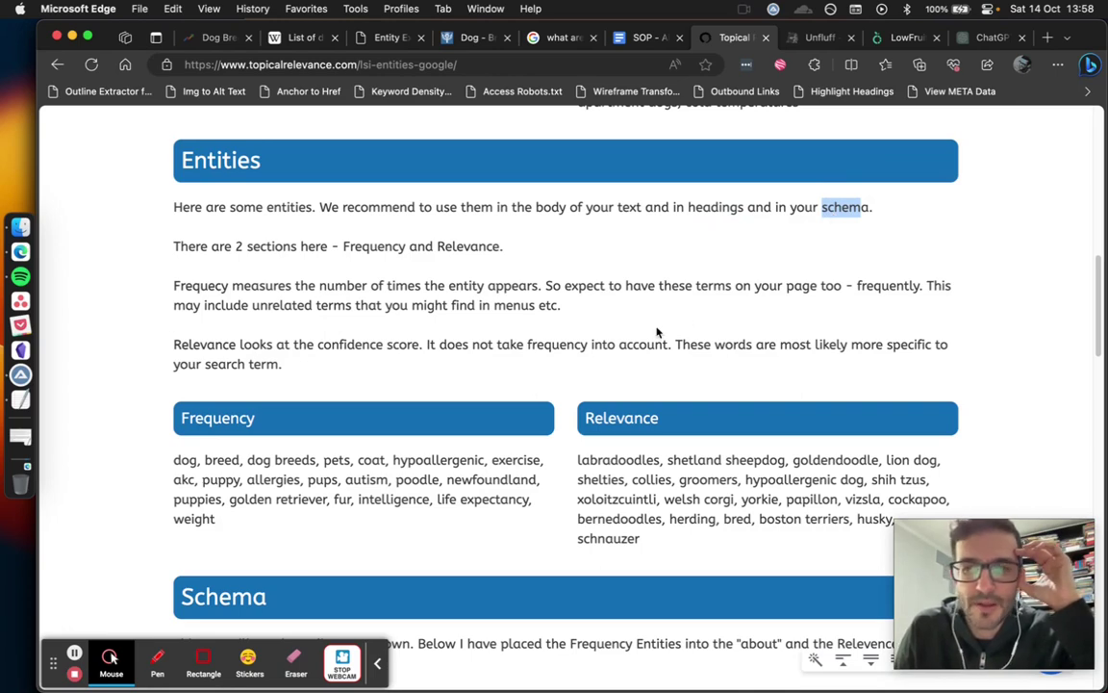
pyautogui.scroll(-2, 656, 332)
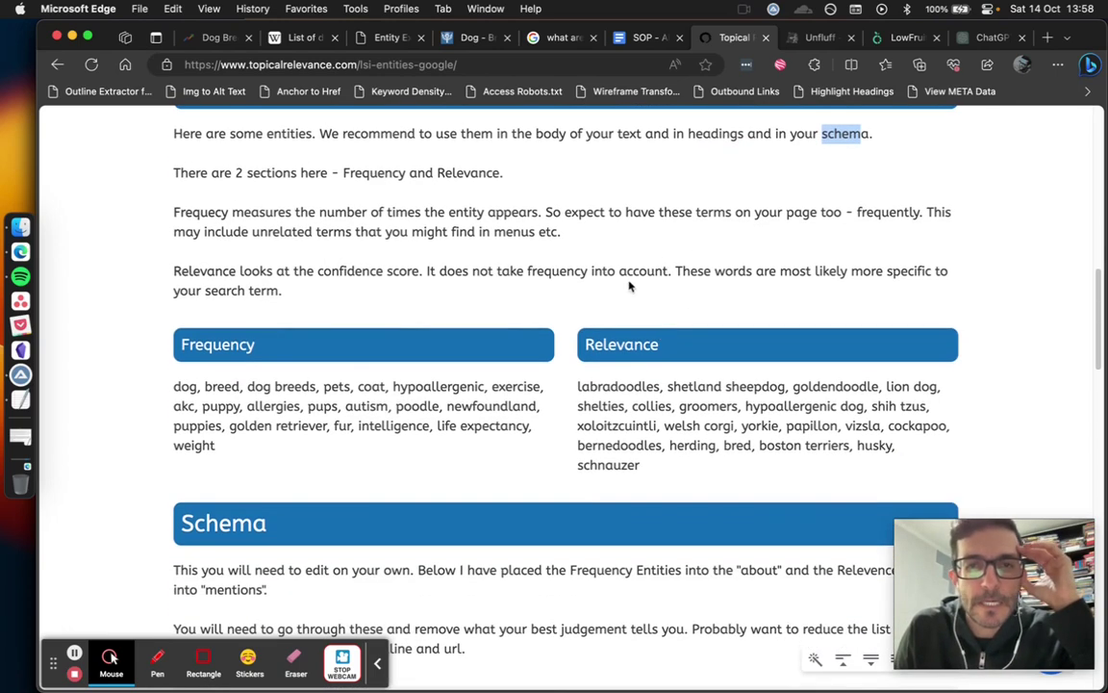
# Copy the Frequency and Relevance entities from the report and append them to the keyword list in TextEdit
pyautogui.moveTo(173, 386); pyautogui.dragTo(654, 463)
pyautogui.press('super+c')
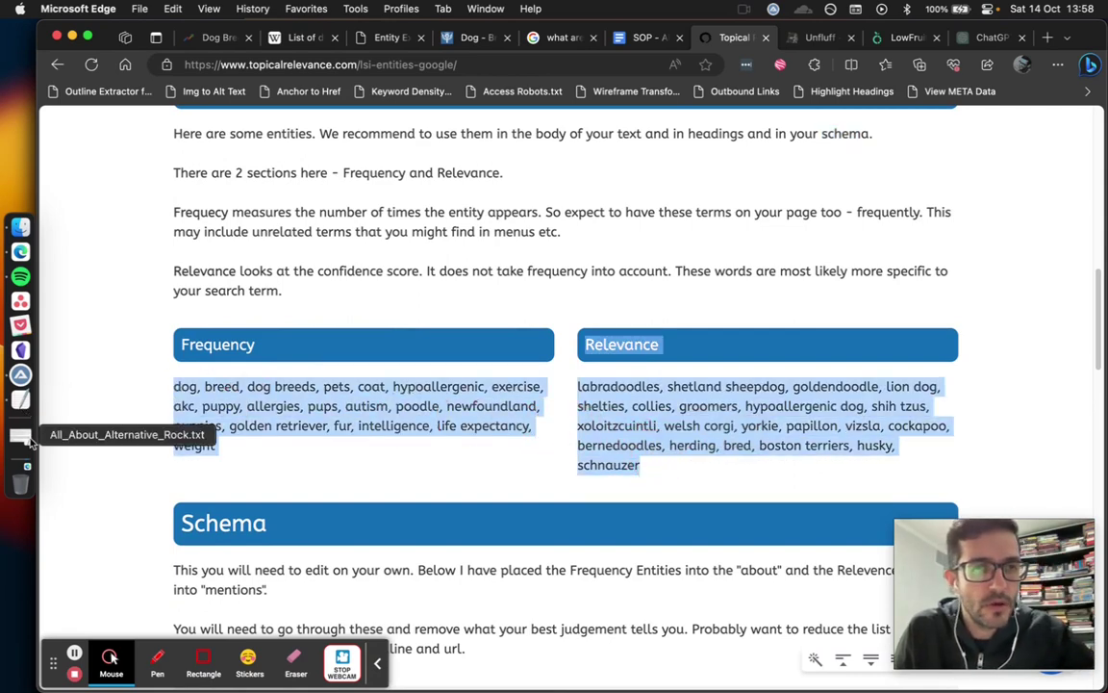
pyautogui.click(23, 404)
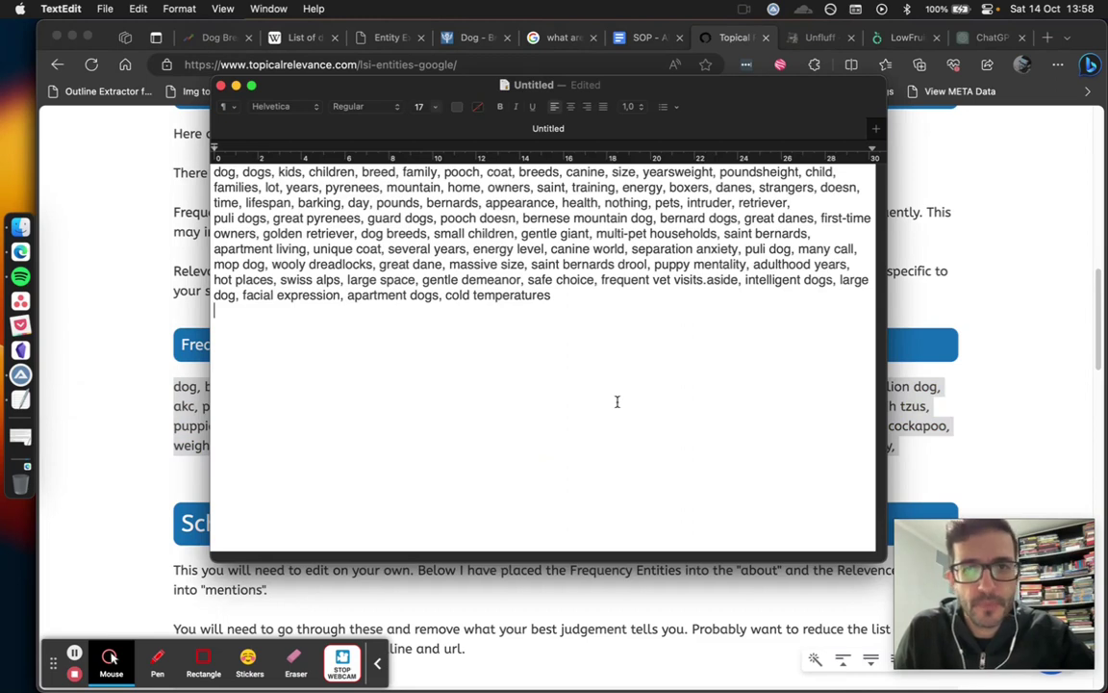
pyautogui.press('super+v')
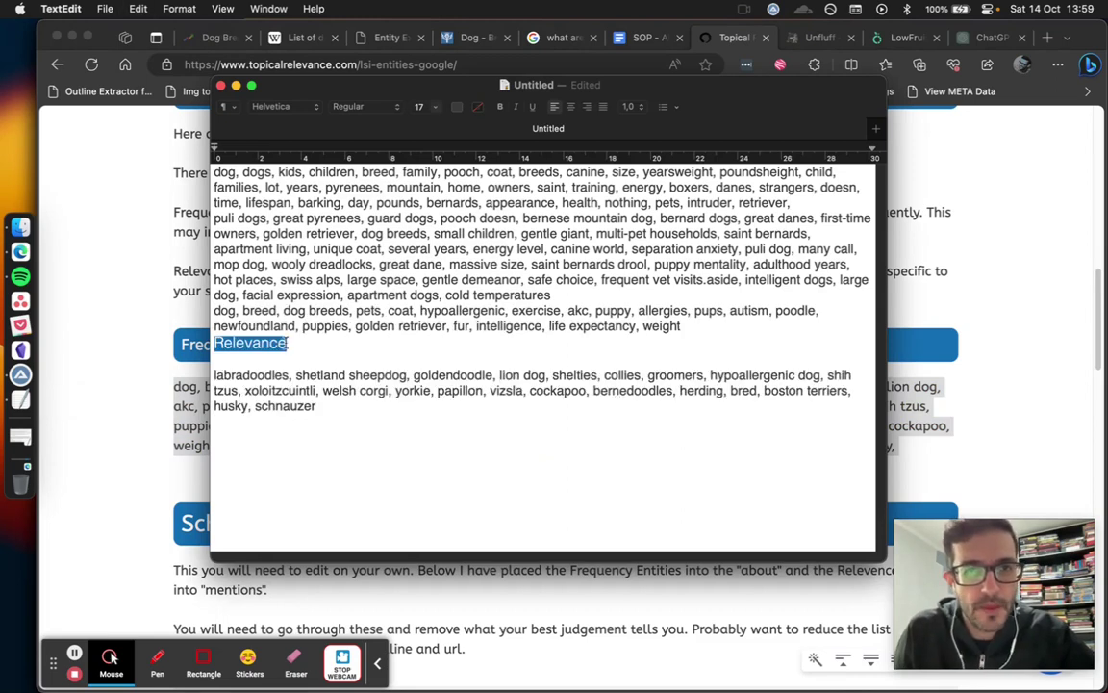
# Remove the "Relevance" heading from the pasted entities and add commas after "weight" and "cold temperatures" to join the groups
pyautogui.moveTo(332, 353); pyautogui.dragTo(170, 348)
pyautogui.press('BackSpace')
pyautogui.press('BackSpace')
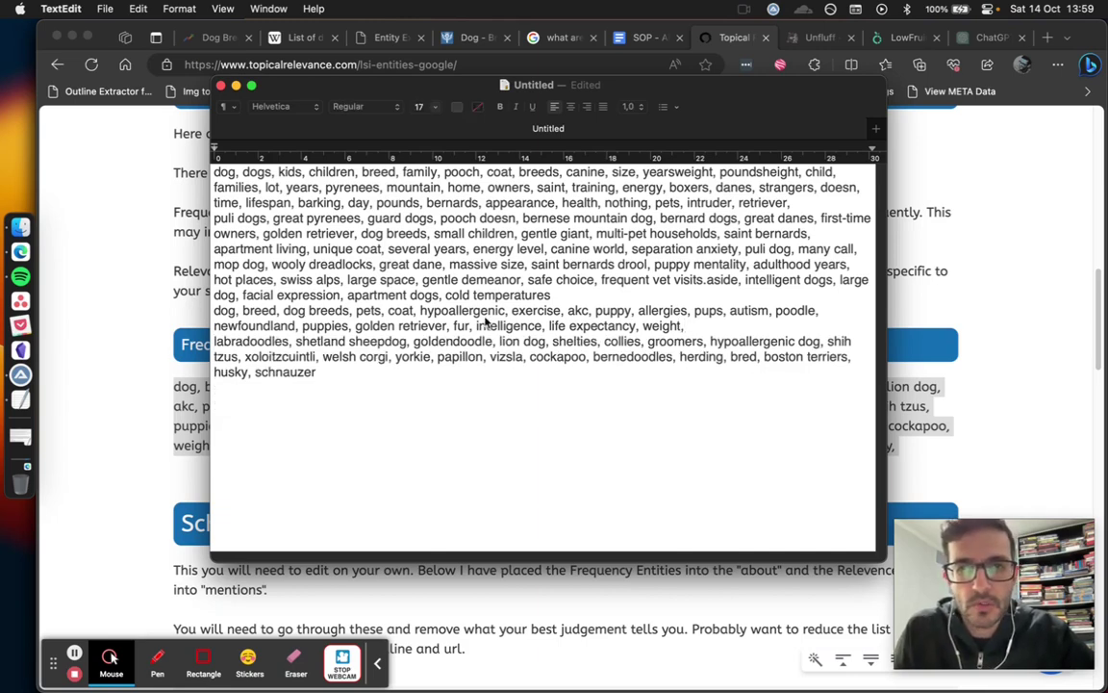
pyautogui.click(589, 301)
pyautogui.write(',')
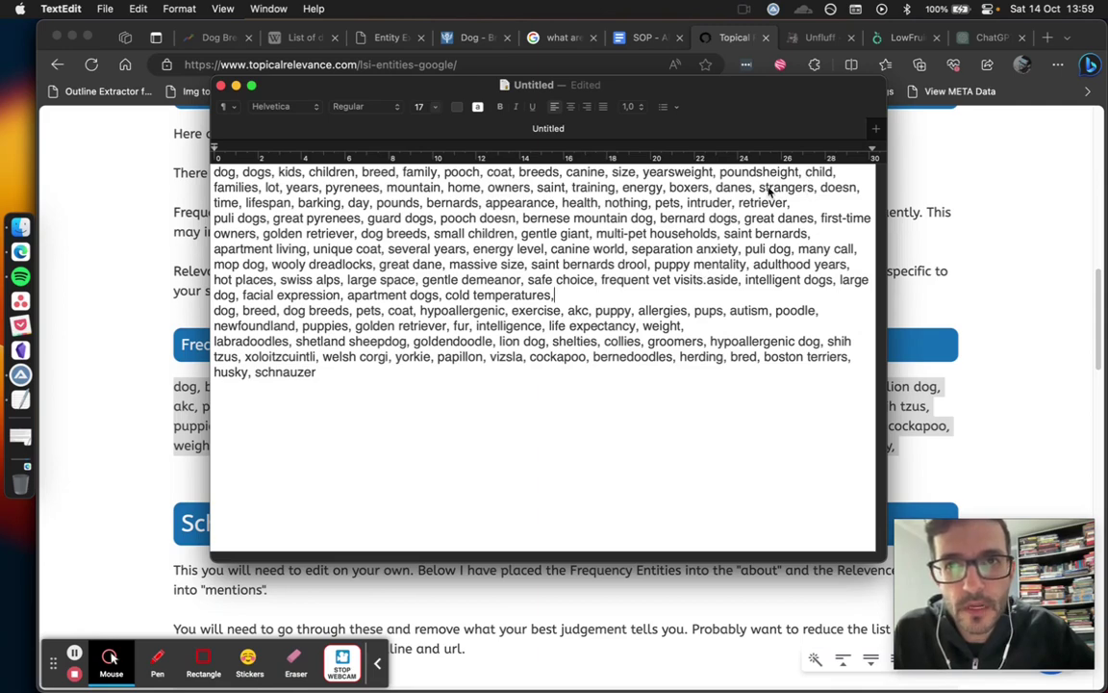
# Delete the single keyword "energy" between "training" and "boxers" in the list
pyautogui.moveTo(667, 189); pyautogui.dragTo(623, 189)
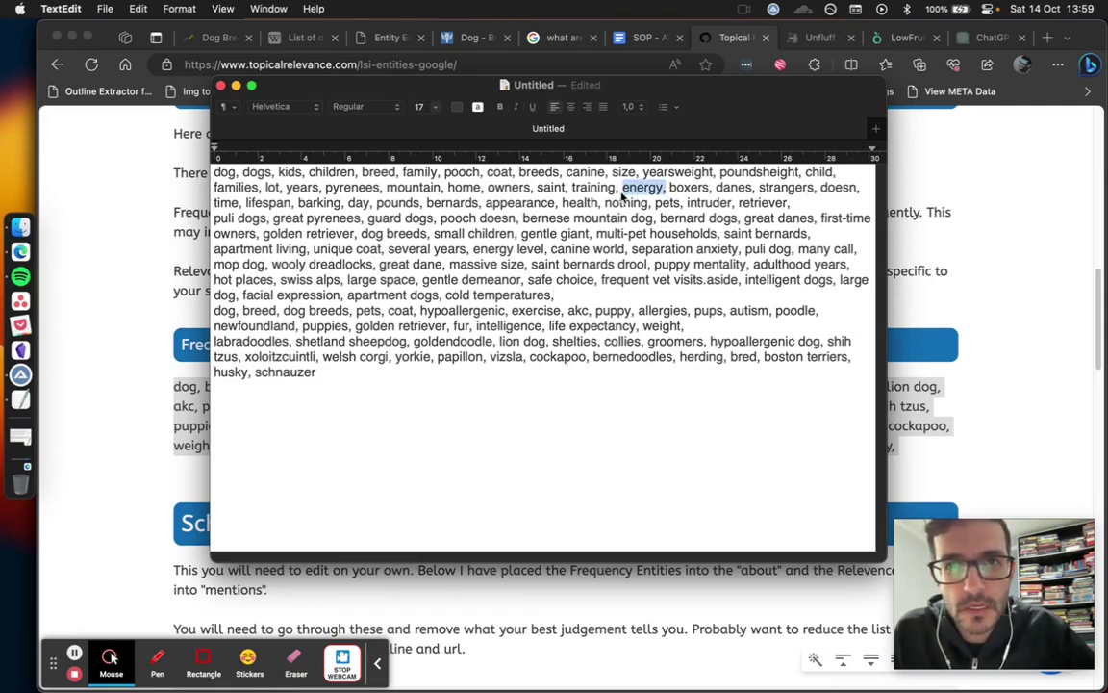
pyautogui.press('BackSpace')
pyautogui.press('BackSpace')
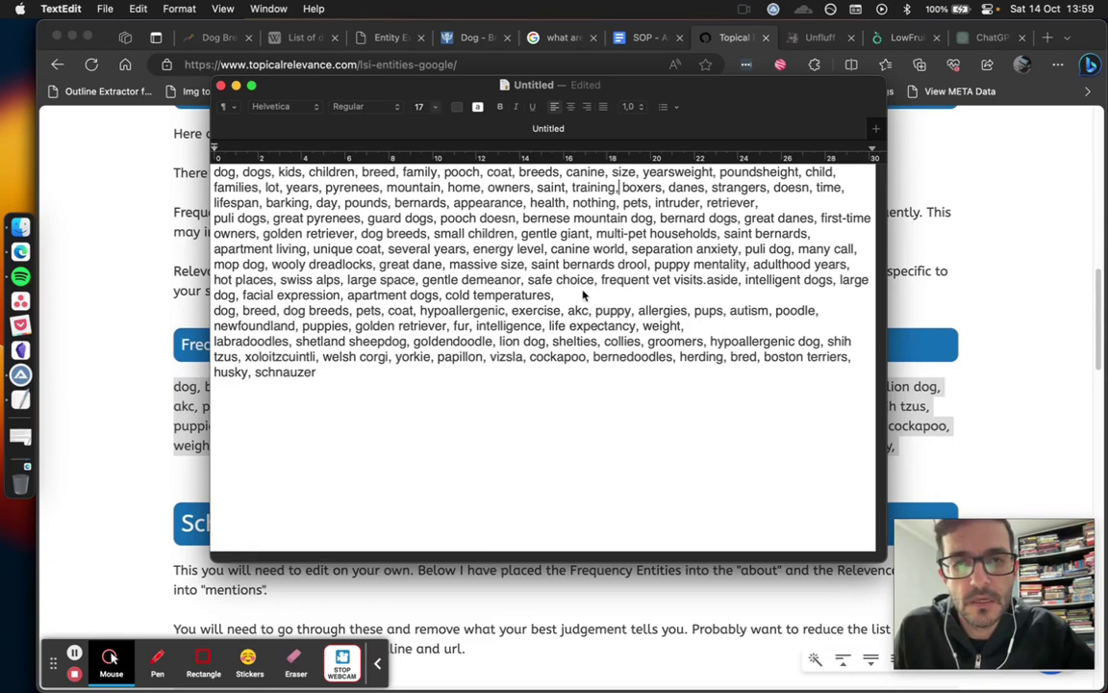
# Go back to the SOP document's "Search for entities" section in Edge and open the HARPA AI extension beside it
pyautogui.click(1075, 348)
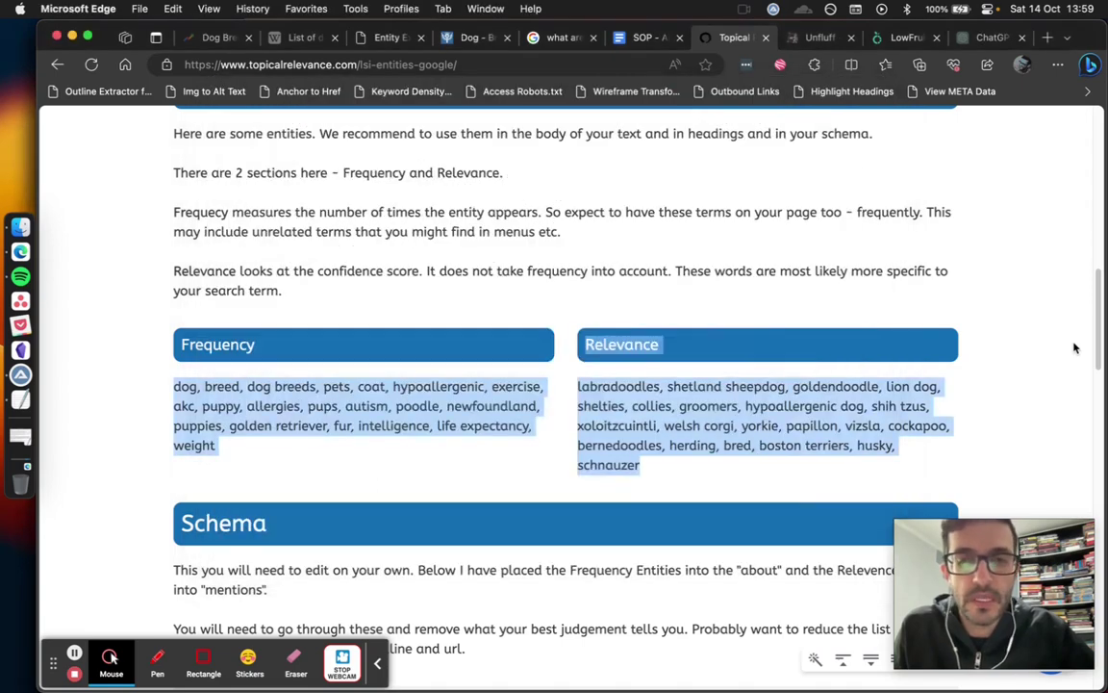
pyautogui.click(634, 39)
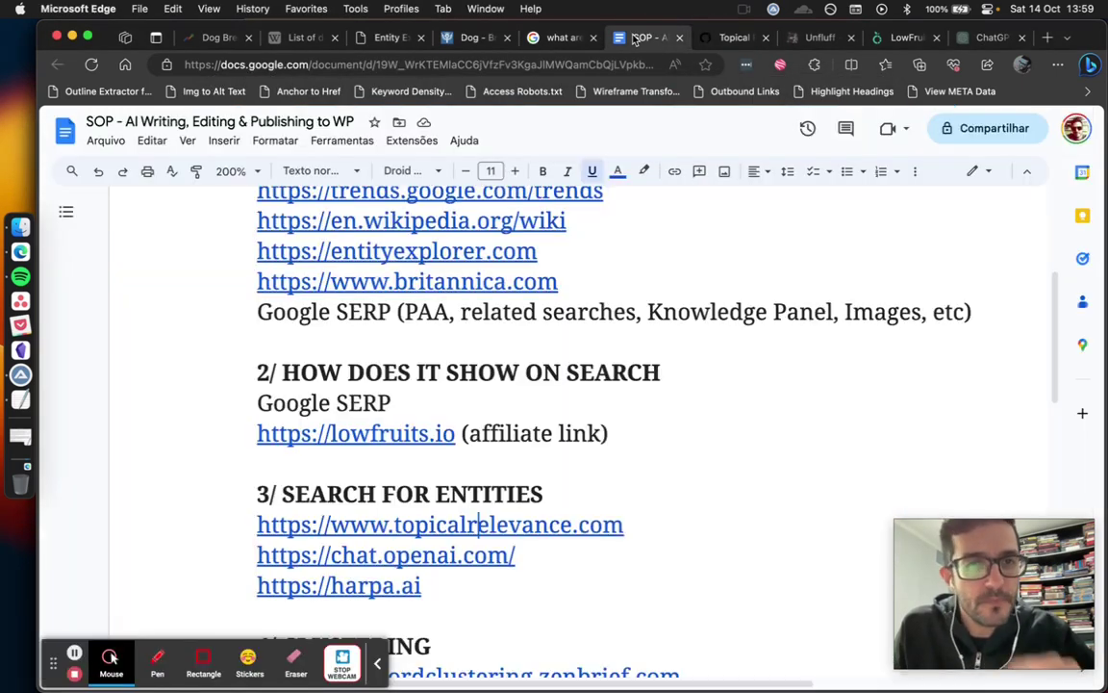
pyautogui.click(667, 494)
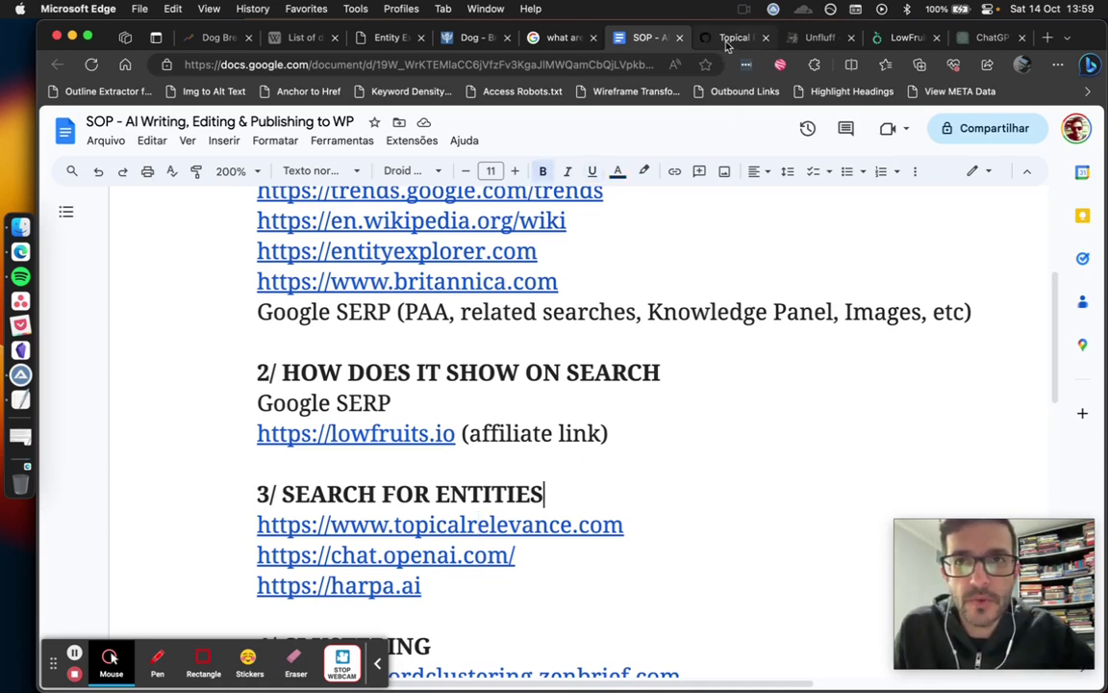
pyautogui.scroll(-2, 636, 540)
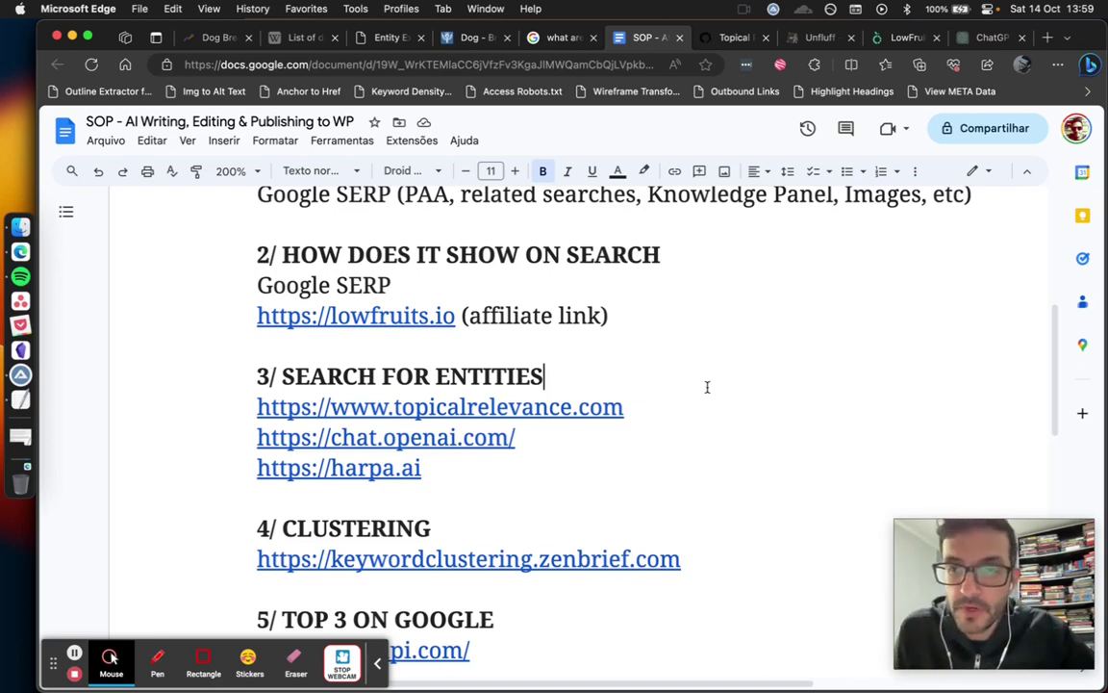
pyautogui.click(815, 66)
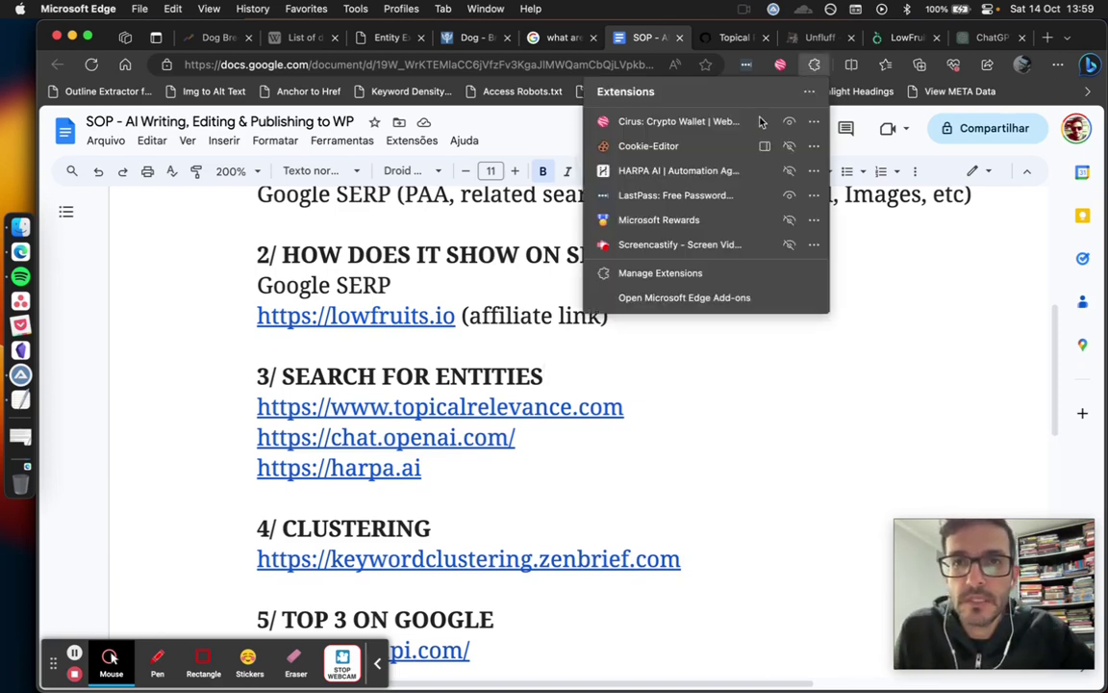
pyautogui.click(678, 170)
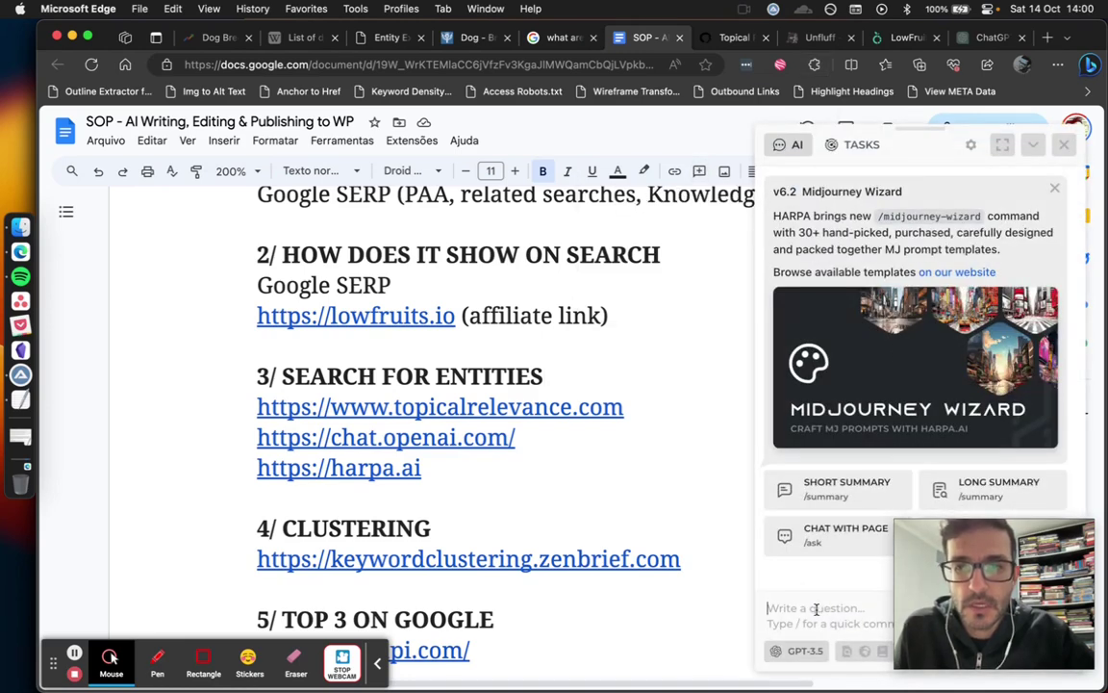
pyautogui.moveTo(948, 564); pyautogui.dragTo(597, 588)
pyautogui.scroll(-2, 562, 410)
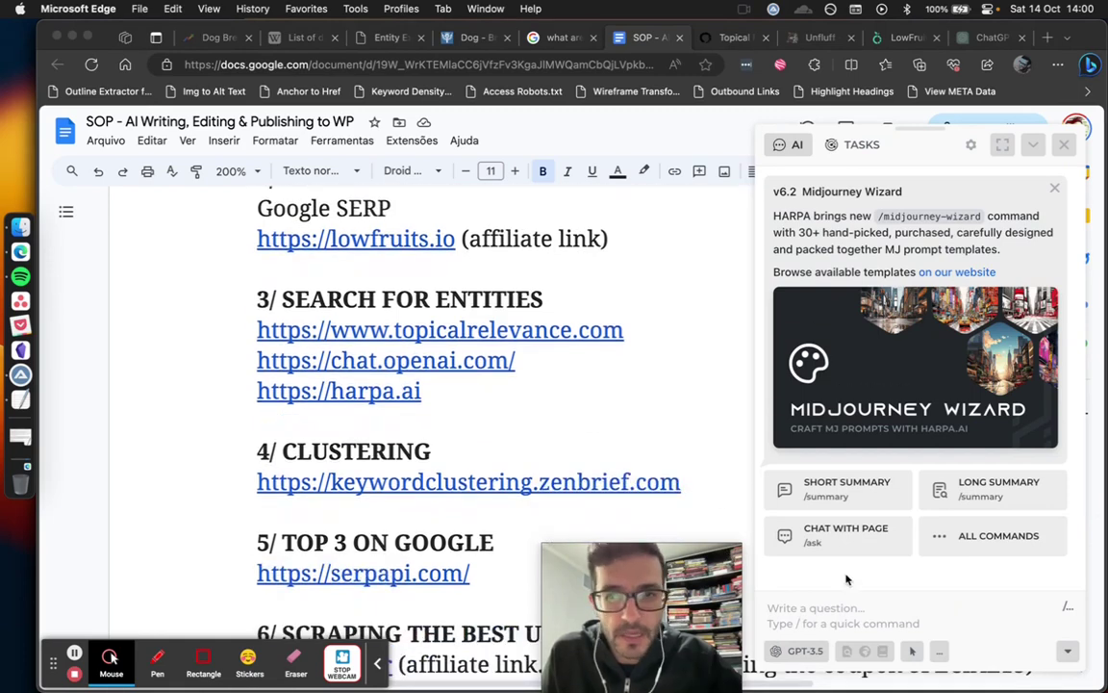
# Begin a HARPA AI prompt with the role "act as a pro copywriter specialized in keyword research"
pyautogui.click(843, 612)
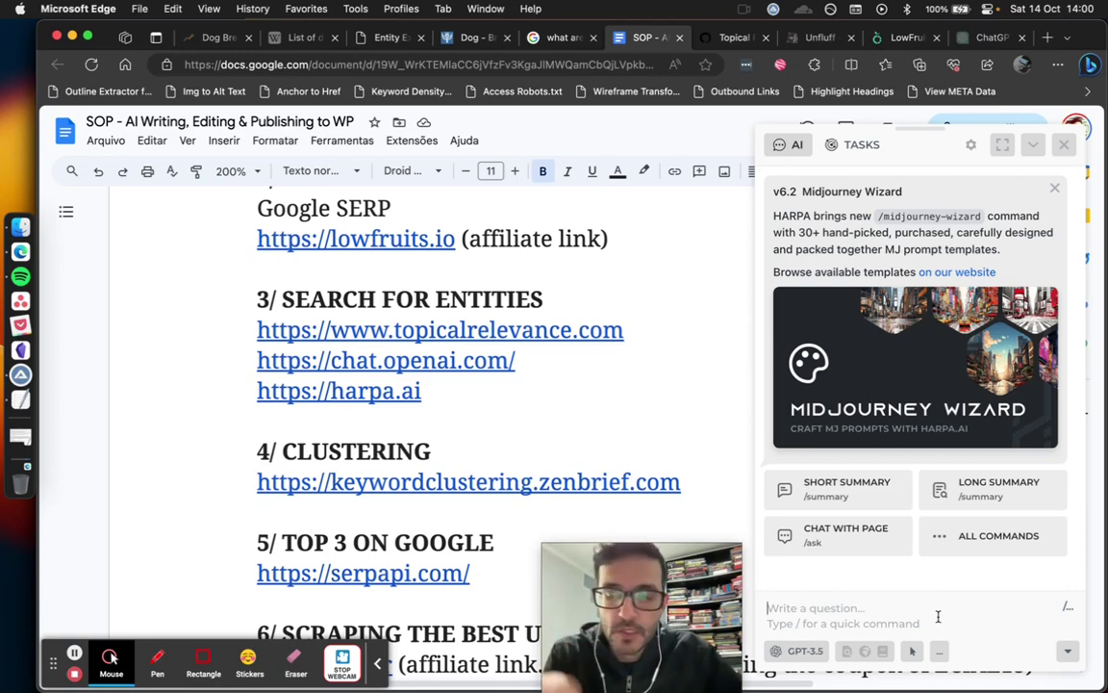
pyautogui.write('ac')
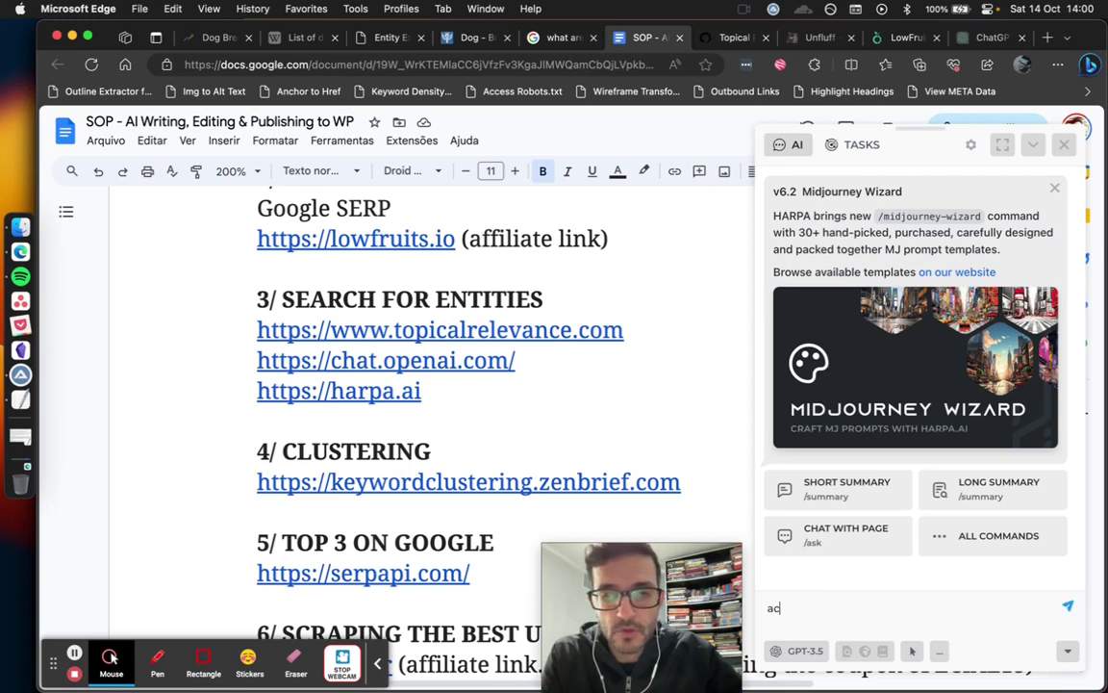
pyautogui.write('t as')
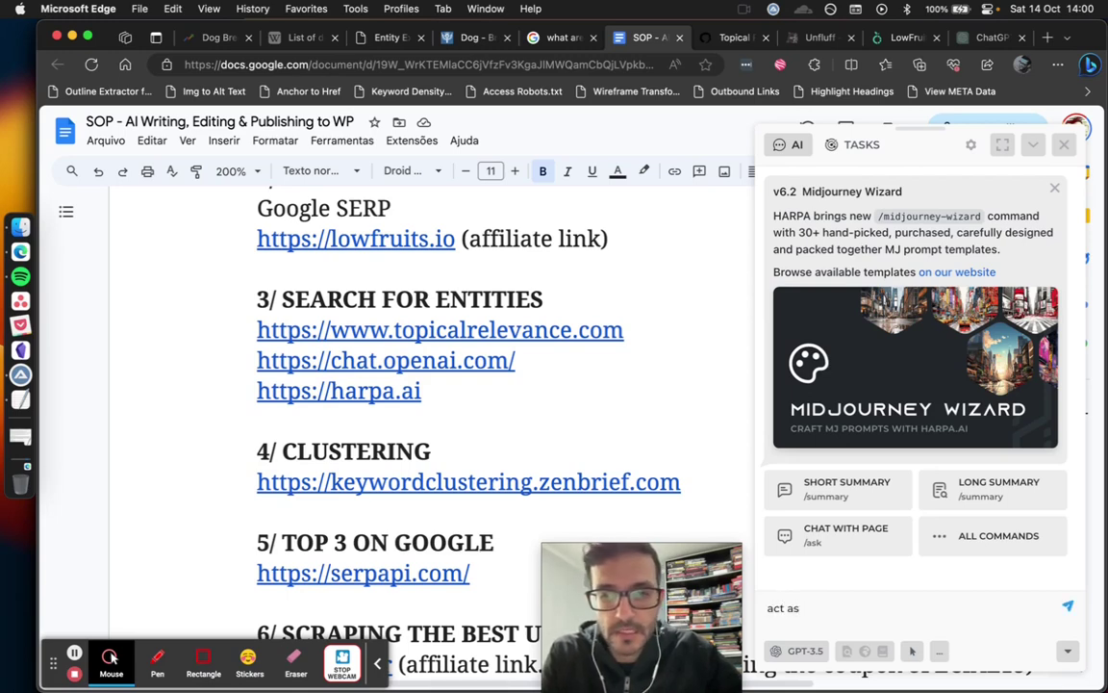
pyautogui.write(' a pro copywri')
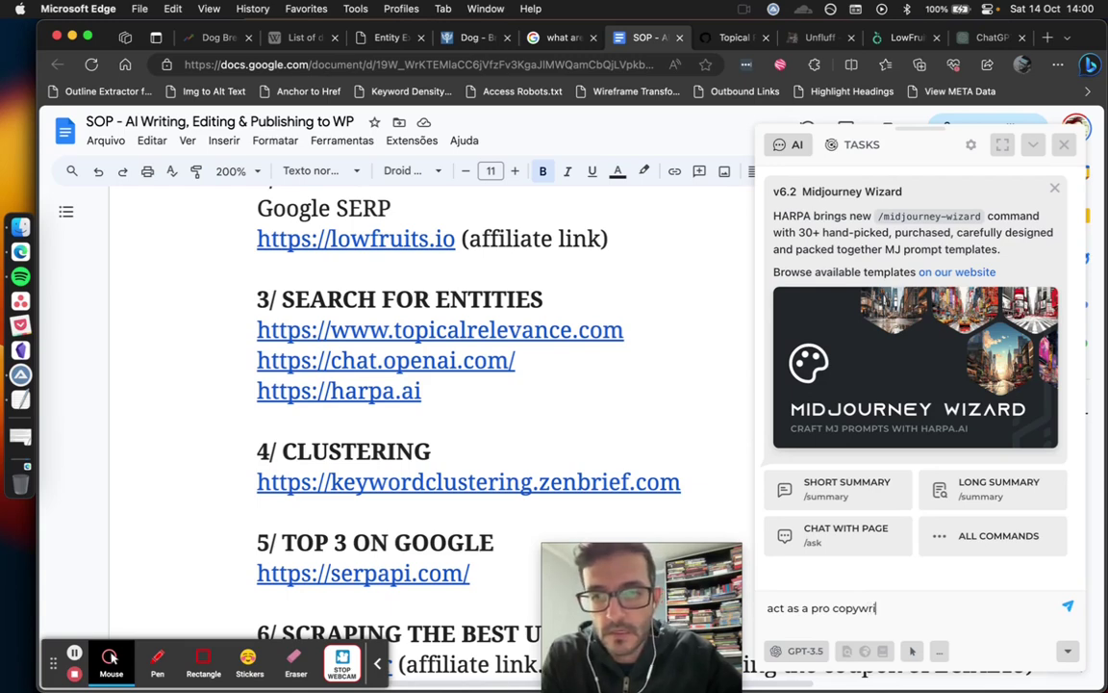
pyautogui.write('ter s')
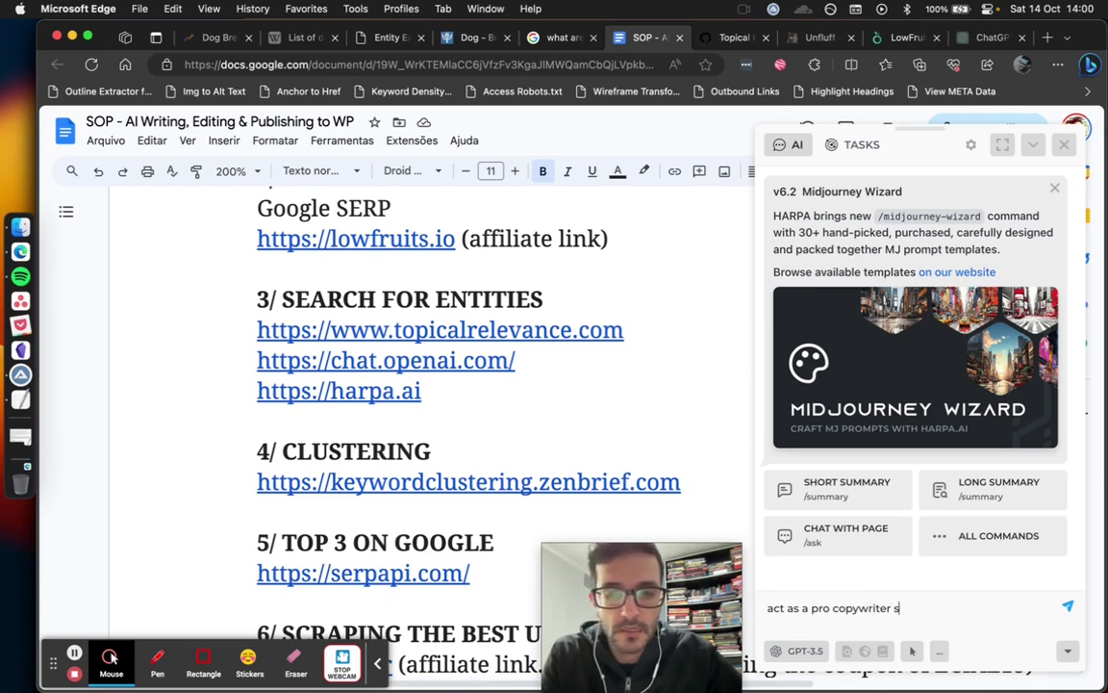
pyautogui.write('pecialized ')
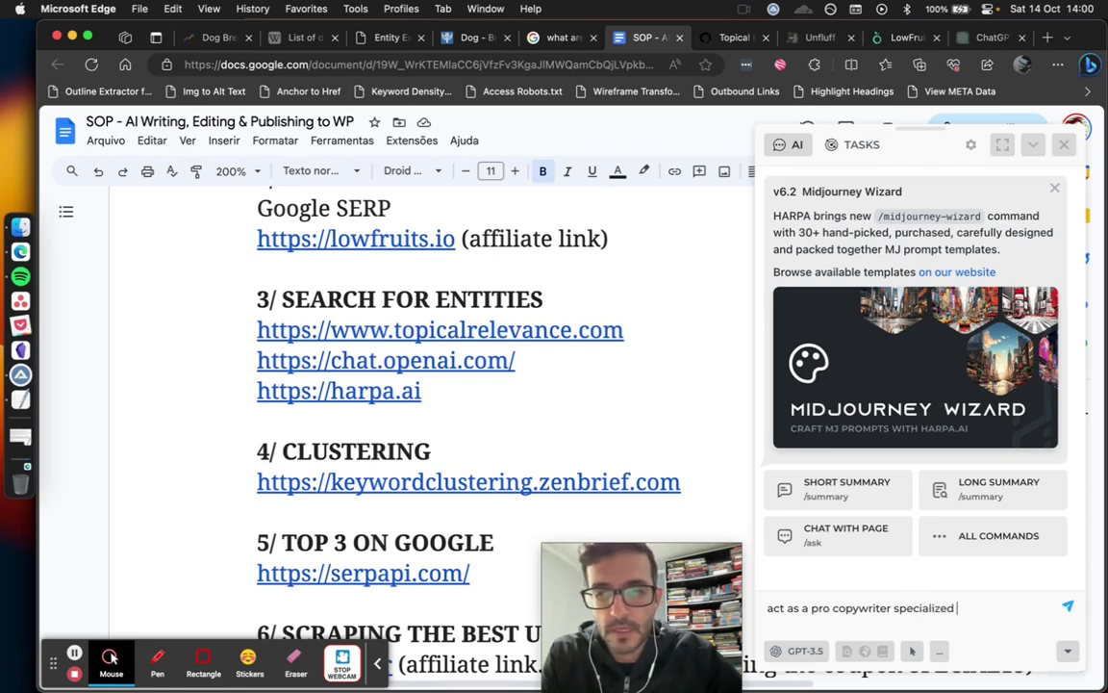
pyautogui.write('in keyword resear')
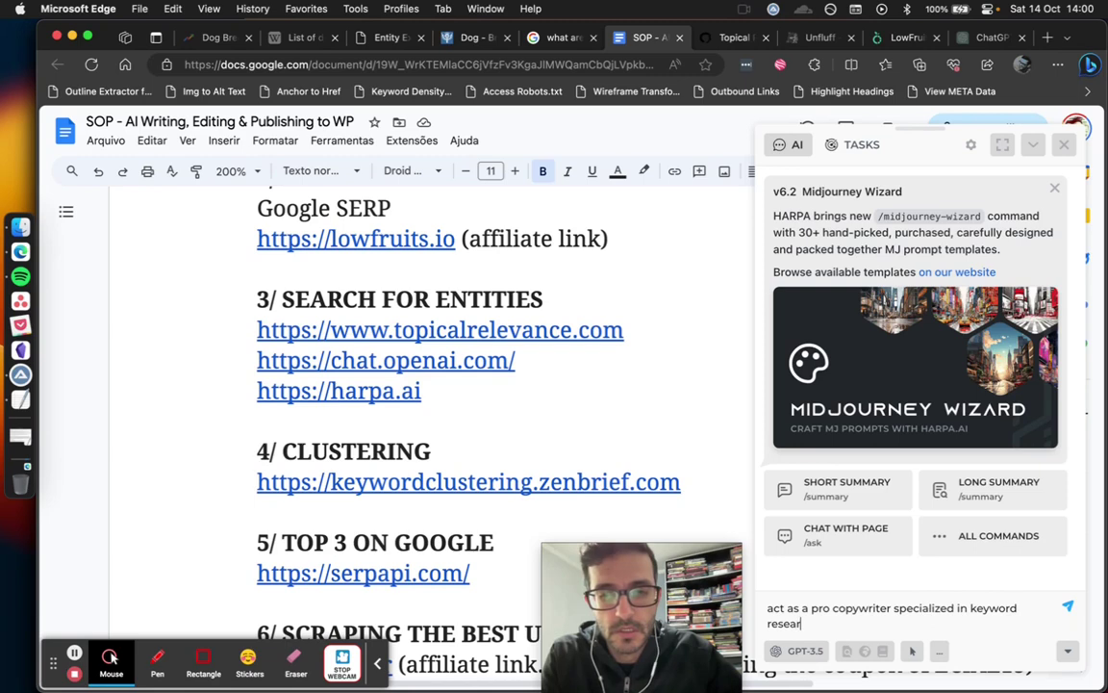
# Continue the prompt with "please give me a list of 10 semantic related keywords to the query" and an opening quotation mark
pyautogui.write('ch. please')
pyautogui.press('BackSpace')
pyautogui.press('BackSpace')
pyautogui.press('BackSpace')
pyautogui.write('s')
pyautogui.press('BackSpace')
pyautogui.write('as')
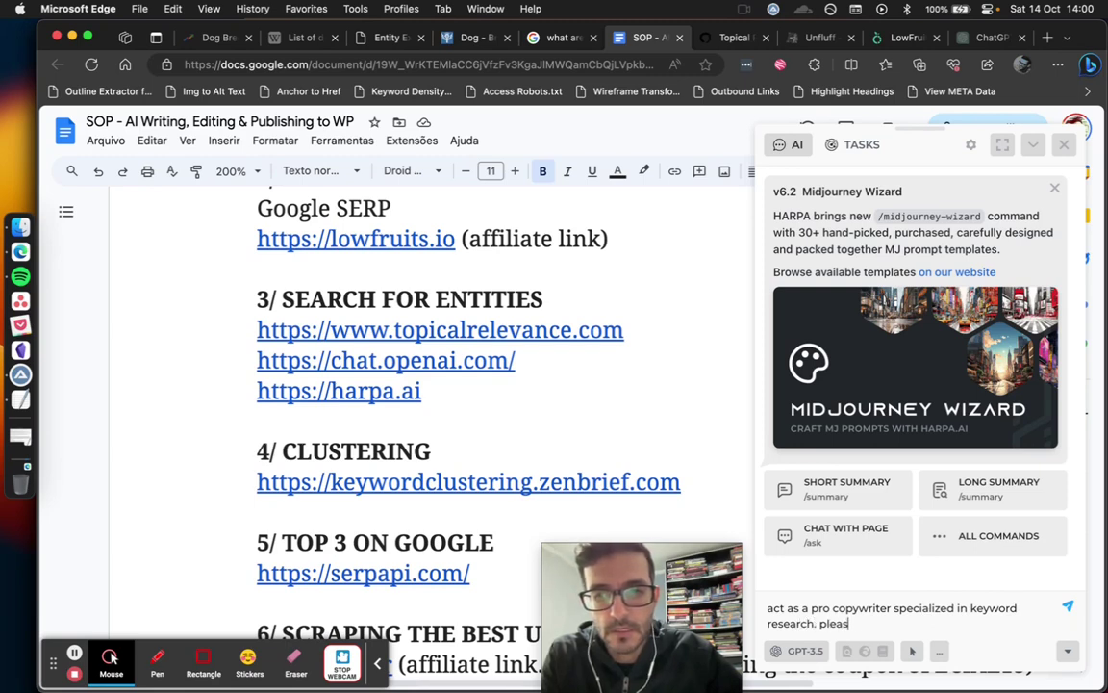
pyautogui.write('e give me a l')
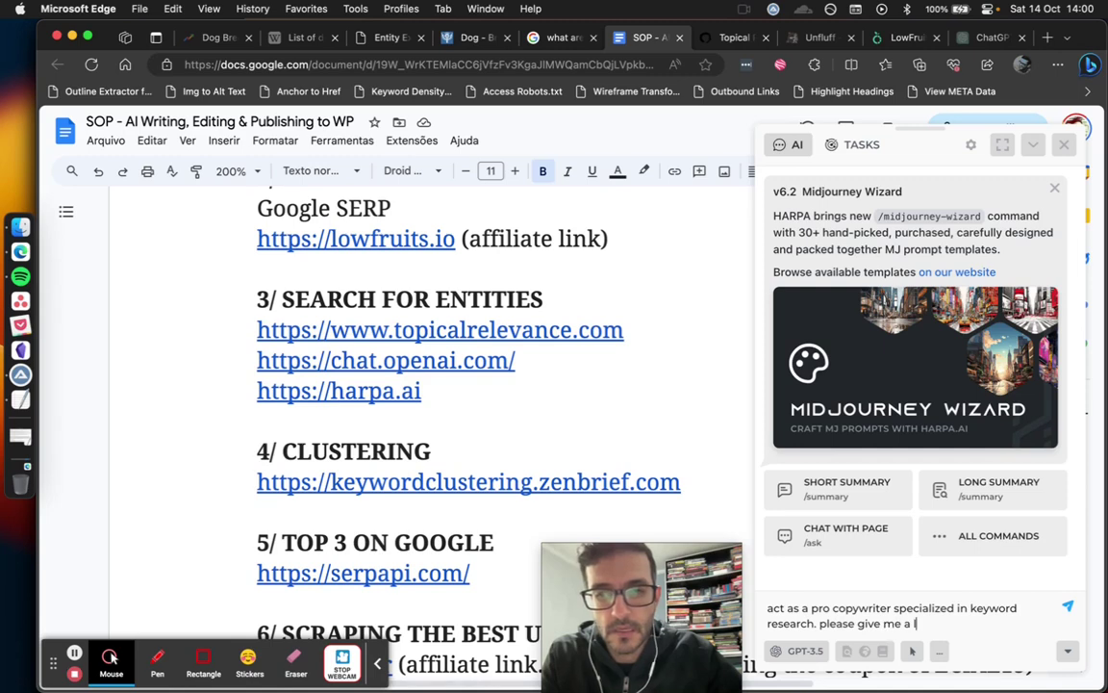
pyautogui.write('itt of')
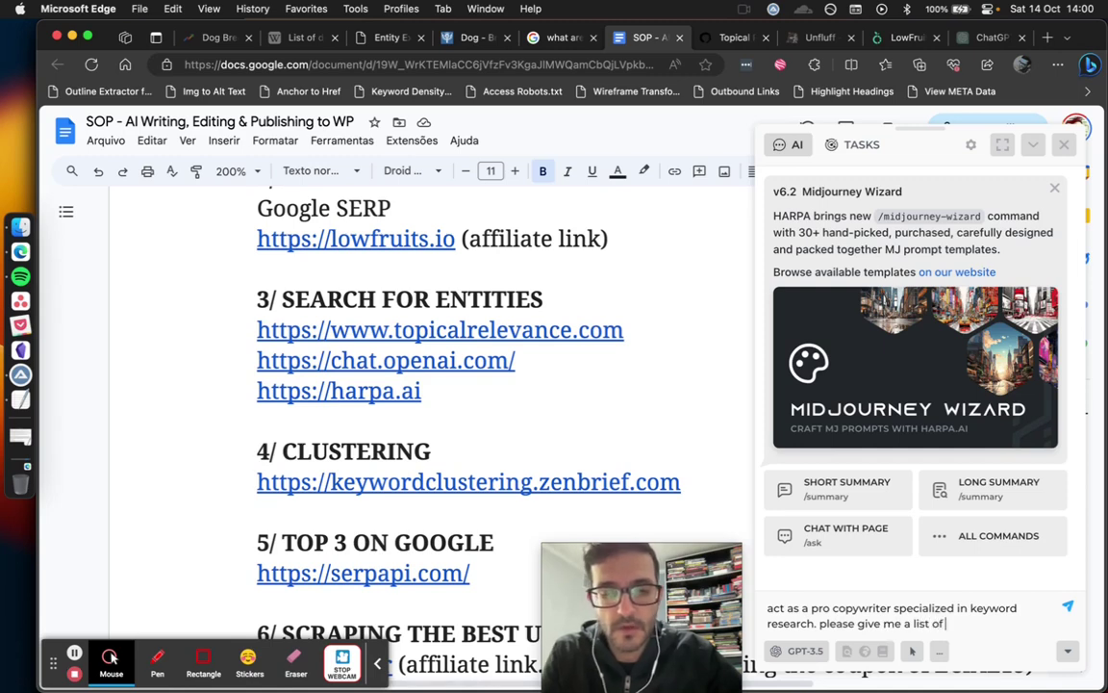
pyautogui.write(' 10 semantic re')
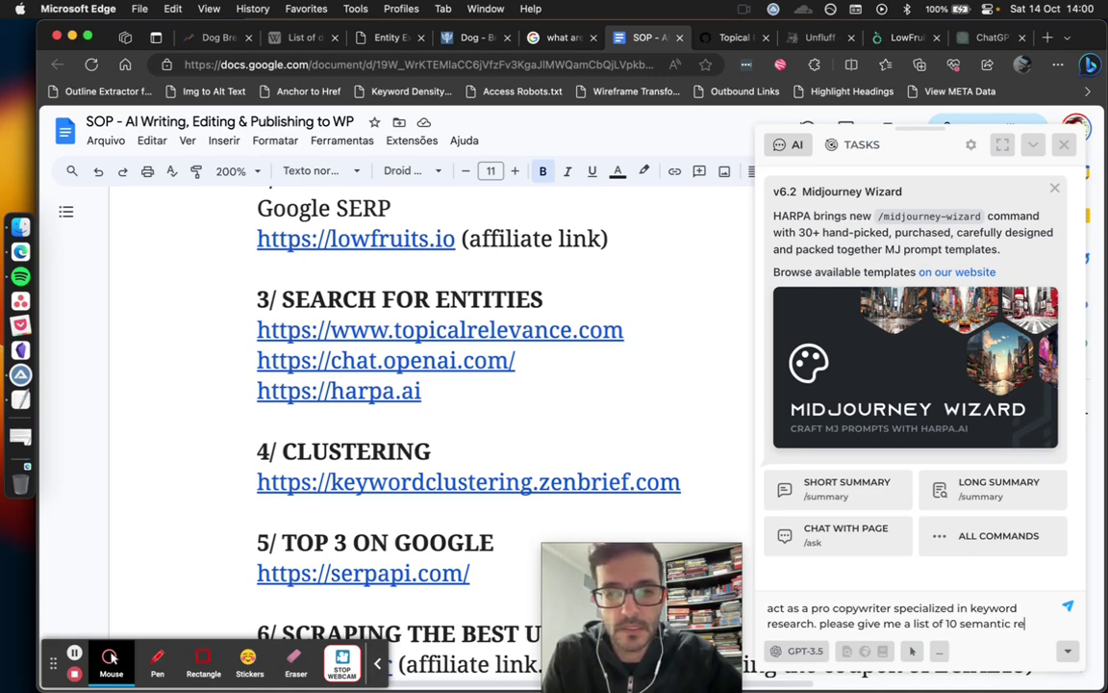
pyautogui.write('lated keyword')
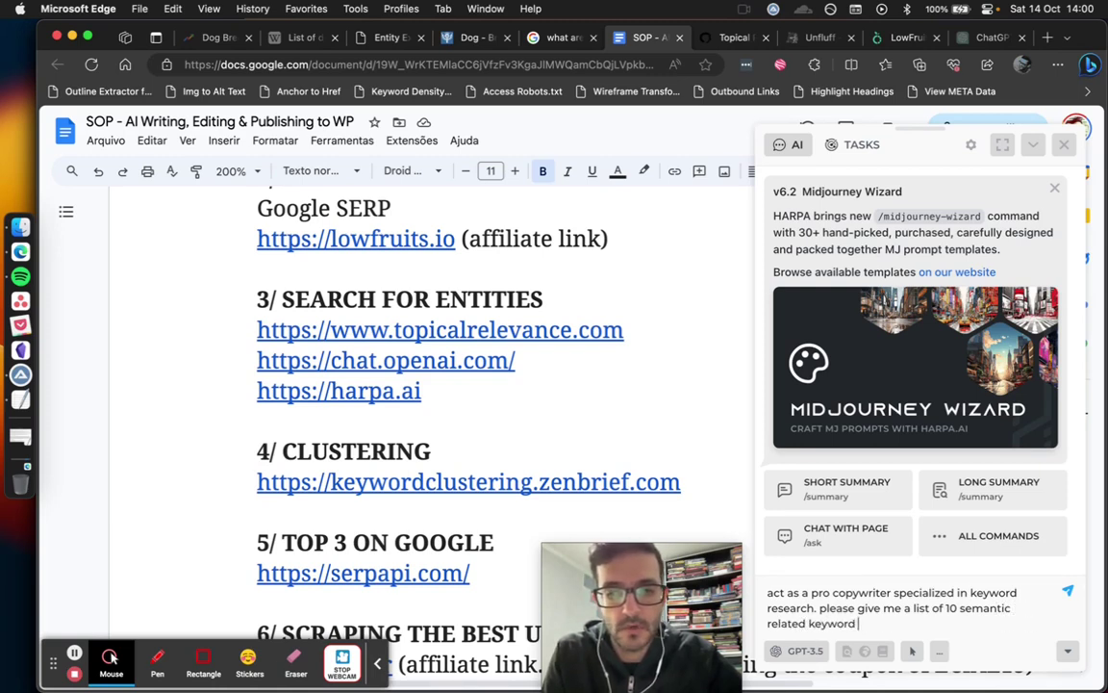
pyautogui.write('s to thw')
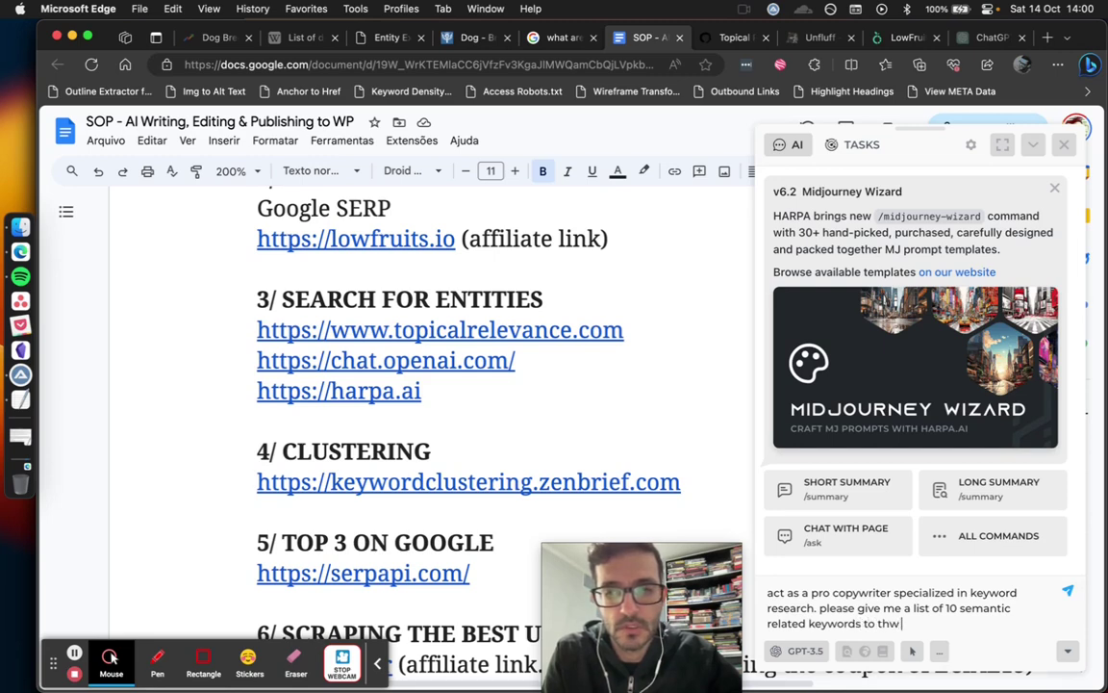
pyautogui.write(' query')
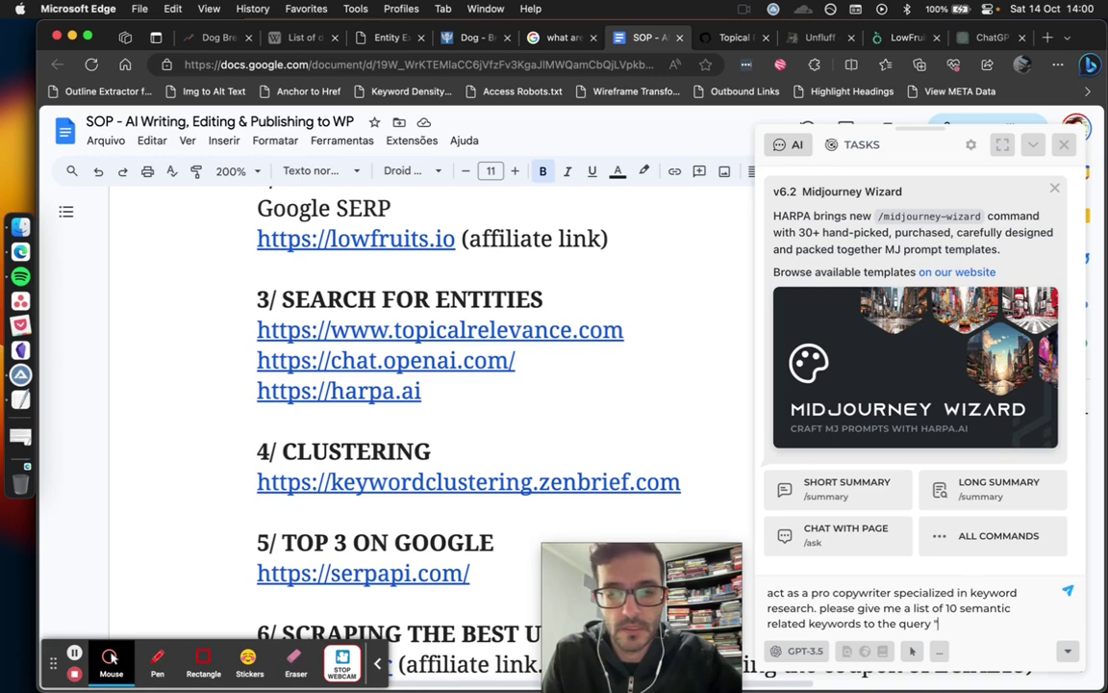
pyautogui.write(' "')
# Copy the query "what are good dog breeds for kids" from the Google search, complete the quoted HARPA prompt with it and send it
pyautogui.write('dog, breed, dog breeds, pets, coat, hypoallergenic, exercise, akc, puppy, allergies, pups, autism, poodle, newfoundland, puppies, golden retriever, fur, intelligence, life expectancy, weight  Relevance labradoodles, shetland sheepdog, goldendoodle, lion dog, shelties, collies, groomers, hypoallergenic dog, shih tzus, xoloitzcuintli, welsh corgi, yorkie, papillon, vizsla, cockapoo, bernedoodles, herding, bred, boston terriers, husky, schnauzer')
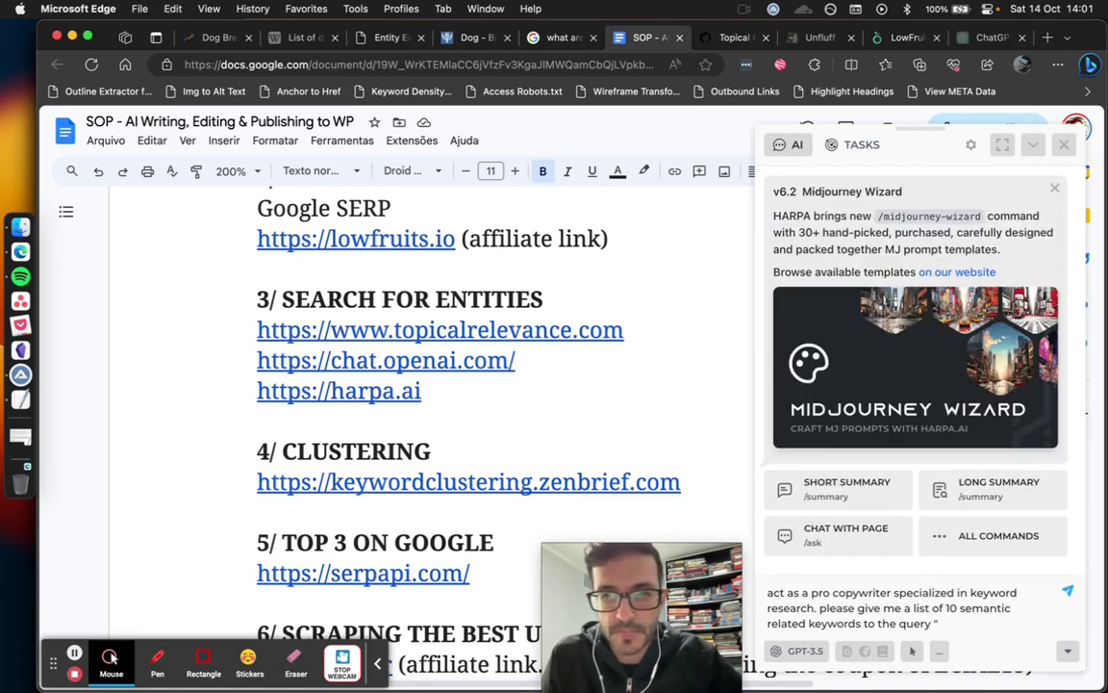
pyautogui.click(556, 37)
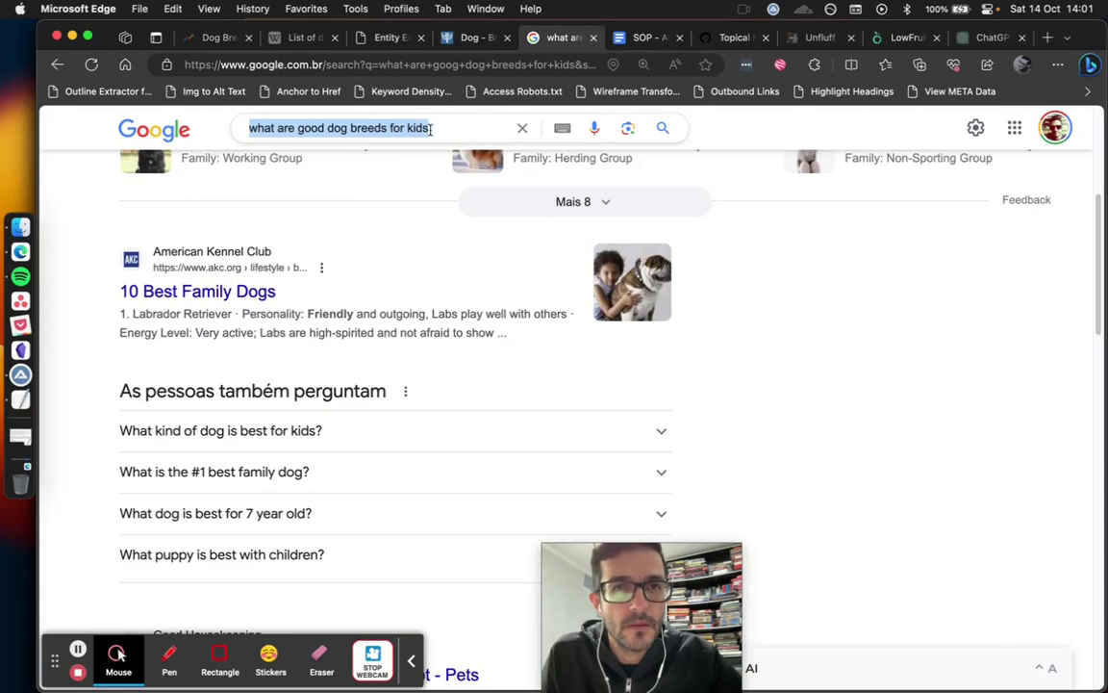
pyautogui.click(452, 37)
pyautogui.click(640, 40)
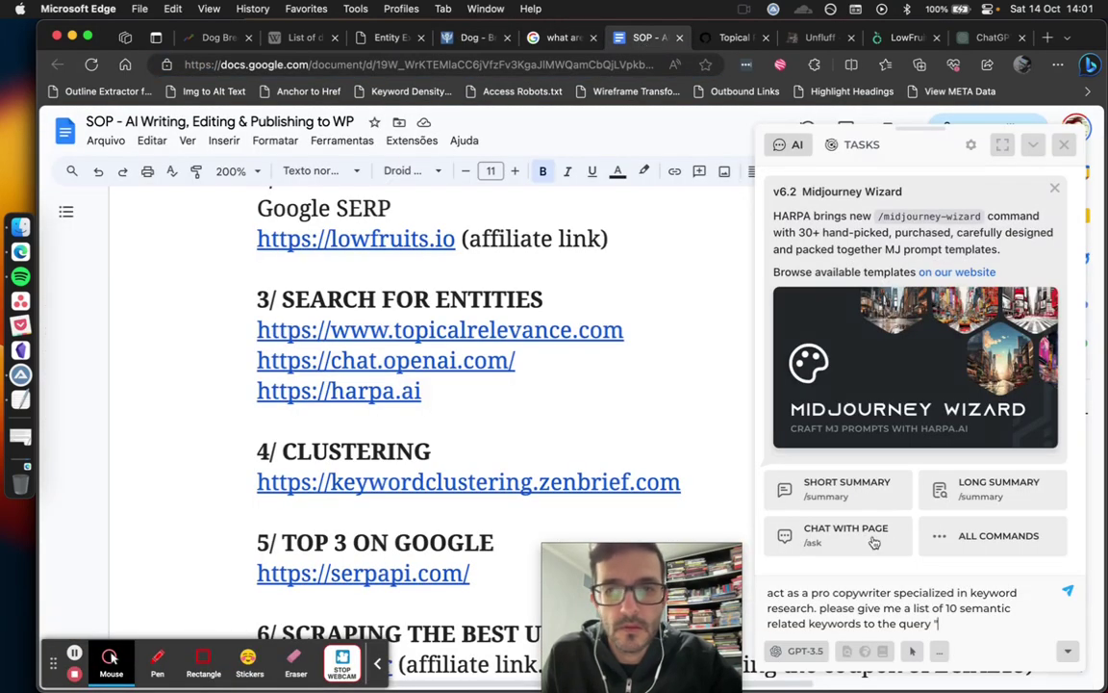
pyautogui.write('what are good dog breeds for kids')
pyautogui.write("'")
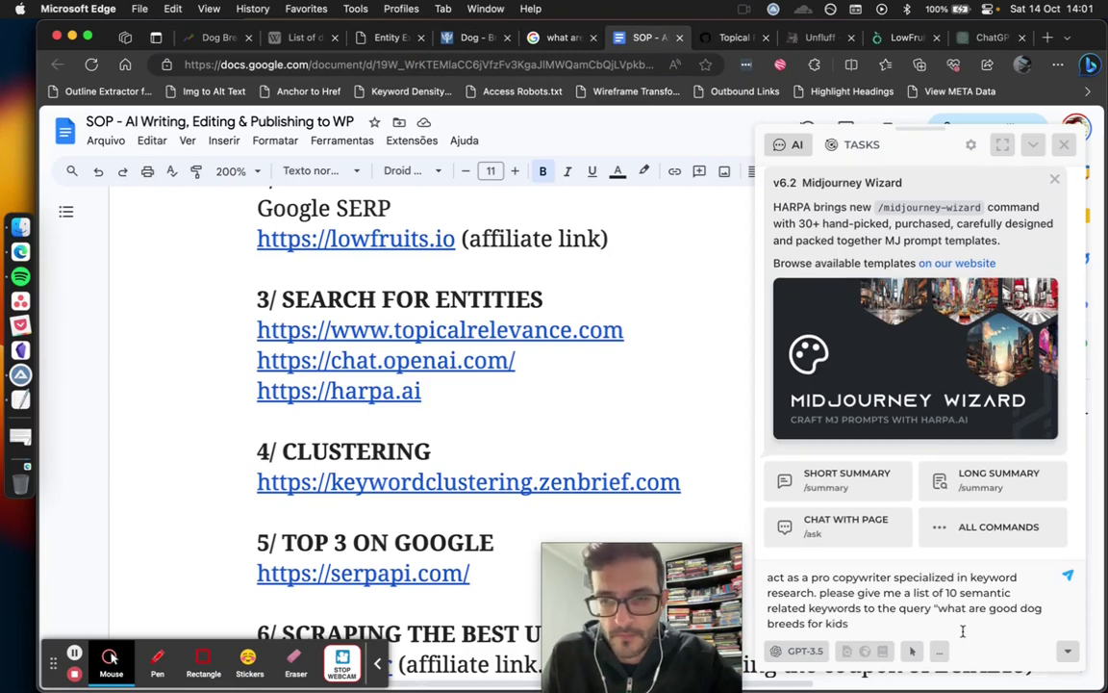
pyautogui.press('Return')
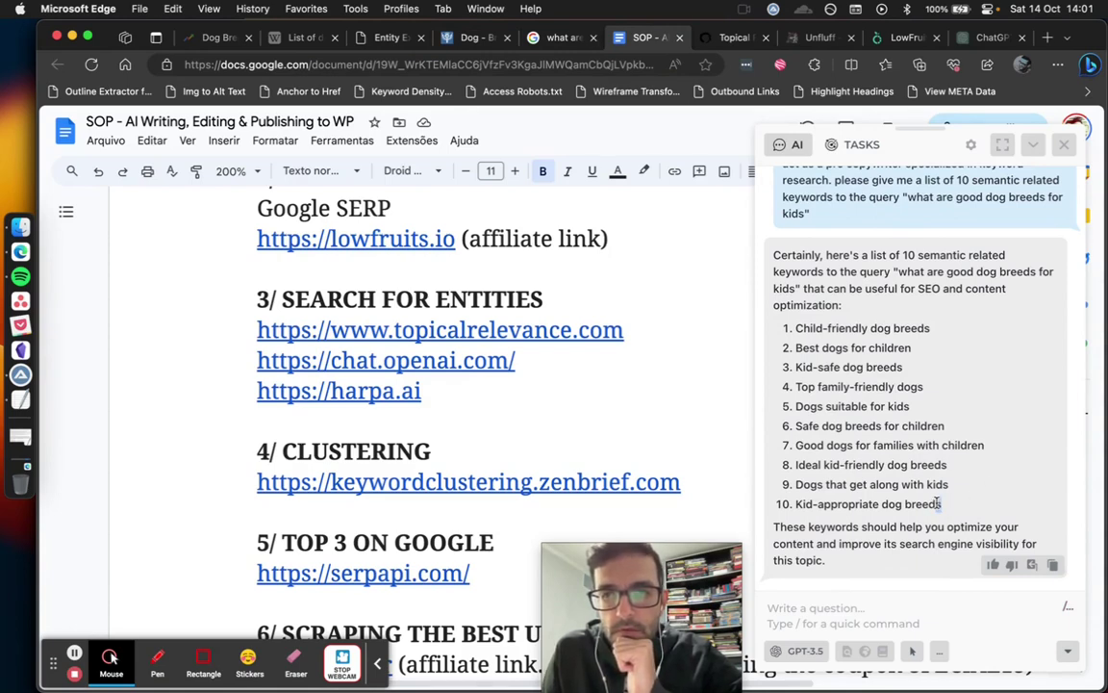
# Copy the ten keywords from HARPA's answer and append them after "schnauzer," in the TextEdit keyword list
pyautogui.moveTo(937, 503); pyautogui.dragTo(794, 329)
pyautogui.press('super+c')
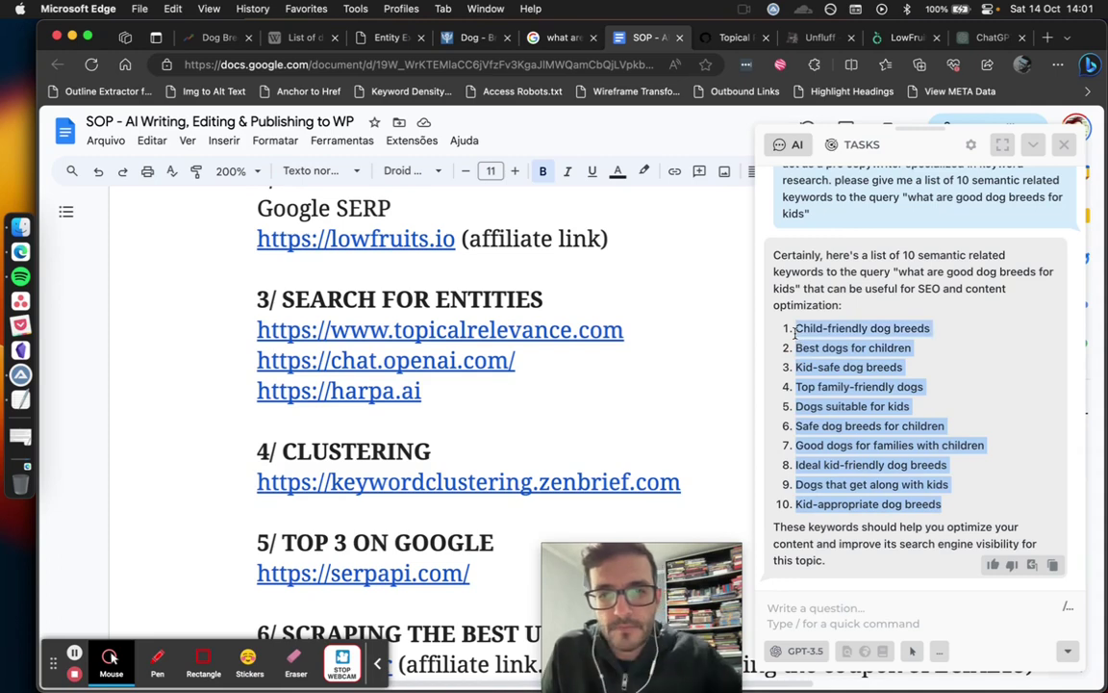
pyautogui.click(21, 401)
pyautogui.click(366, 449)
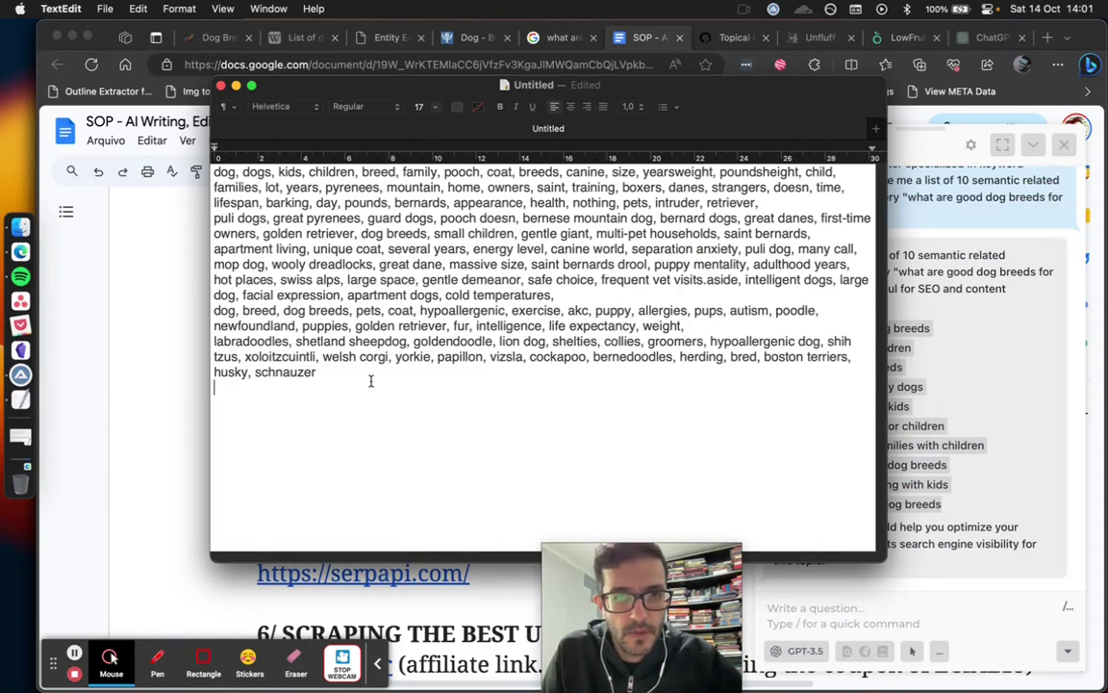
pyautogui.press('BackSpace')
pyautogui.write(',')
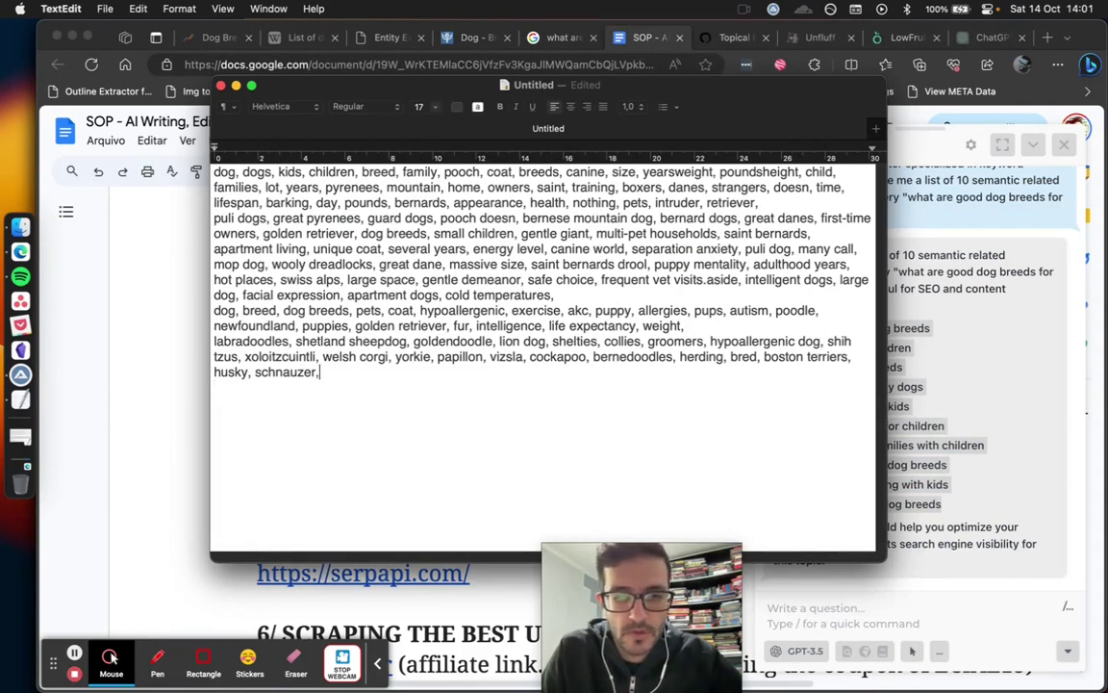
pyautogui.write('1\tChild-friendly dog breeds 1\tBest dogs for children 2\tKid-safe dog breeds 3\tTop family-friendly dogs 4\tDogs suitable for kids 5\tSafe dog breeds for children 6\tGood dogs for families with children 7\tIdeal kid-friendly dog breeds 8\tDogs that get along with kids 9\tKid-appropriate dog breeds')
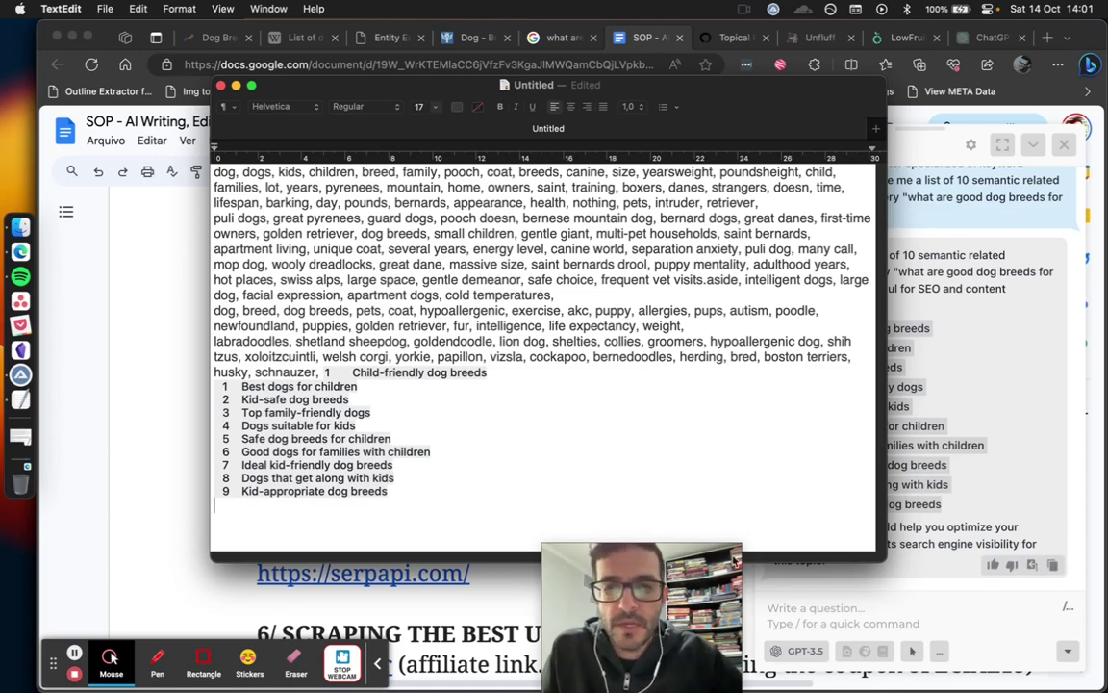
# Select the entire keyword list in TextEdit and return to the SOP document in Edge
pyautogui.moveTo(692, 617); pyautogui.dragTo(1023, 595)
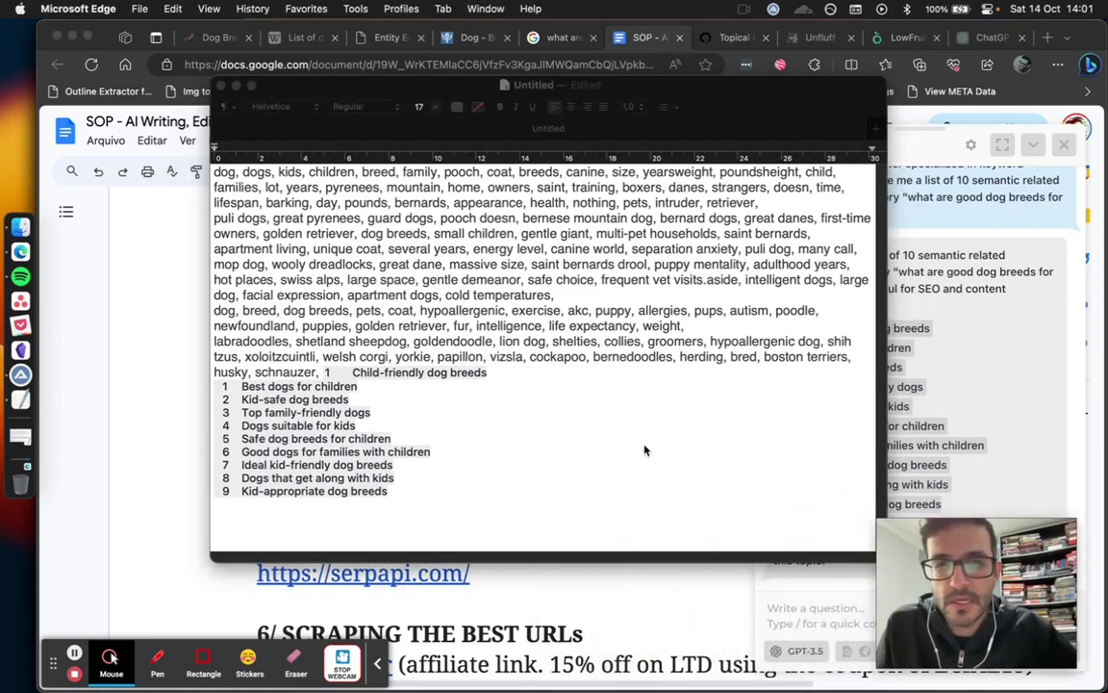
pyautogui.click(633, 474)
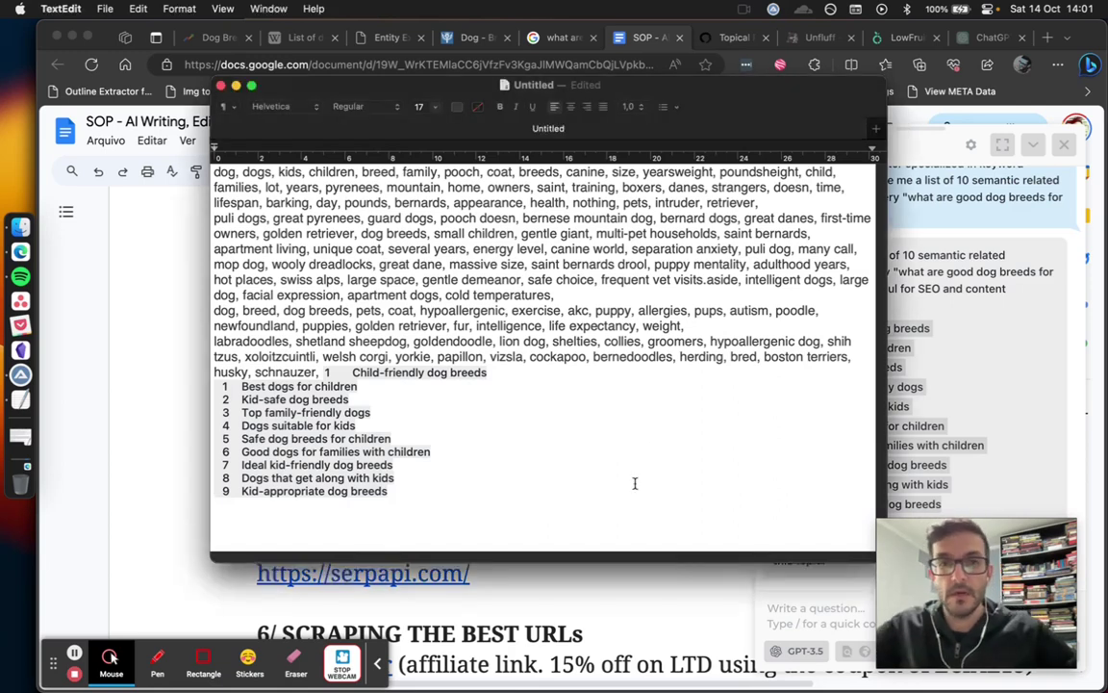
pyautogui.press('BackSpace')
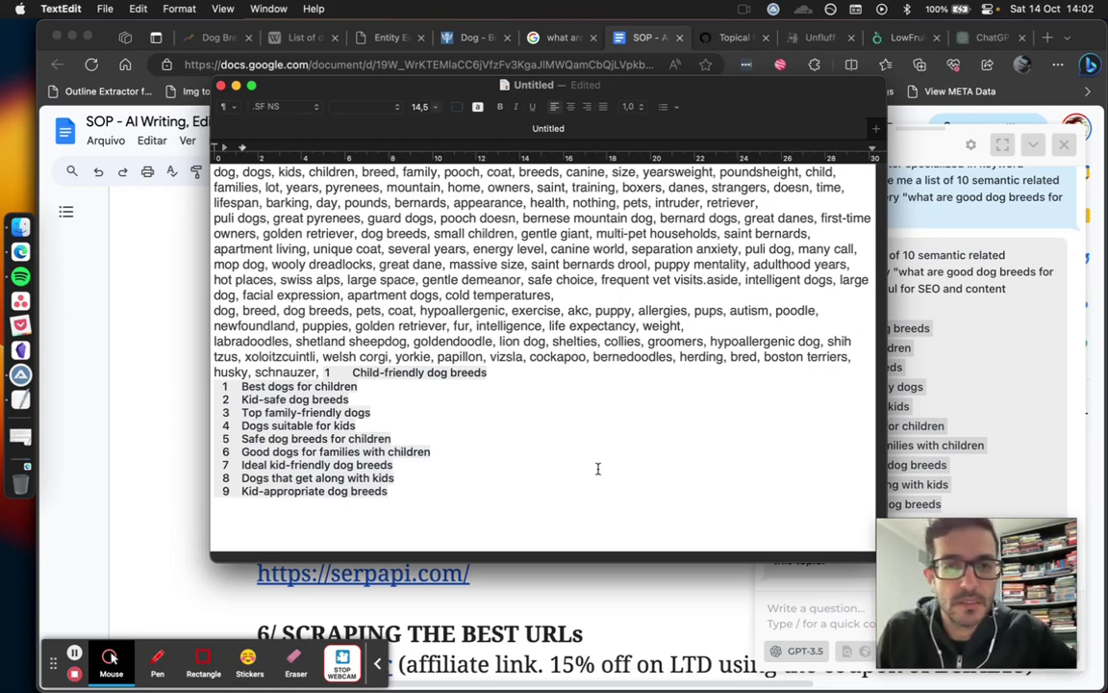
pyautogui.press('super+a')
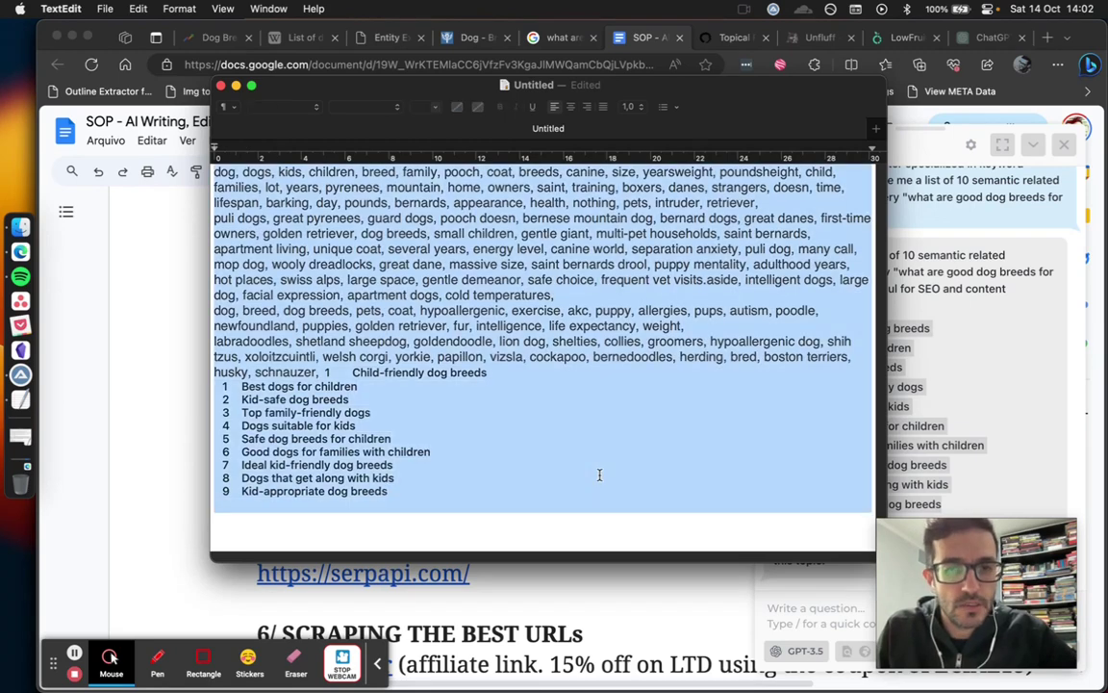
pyautogui.click(124, 285)
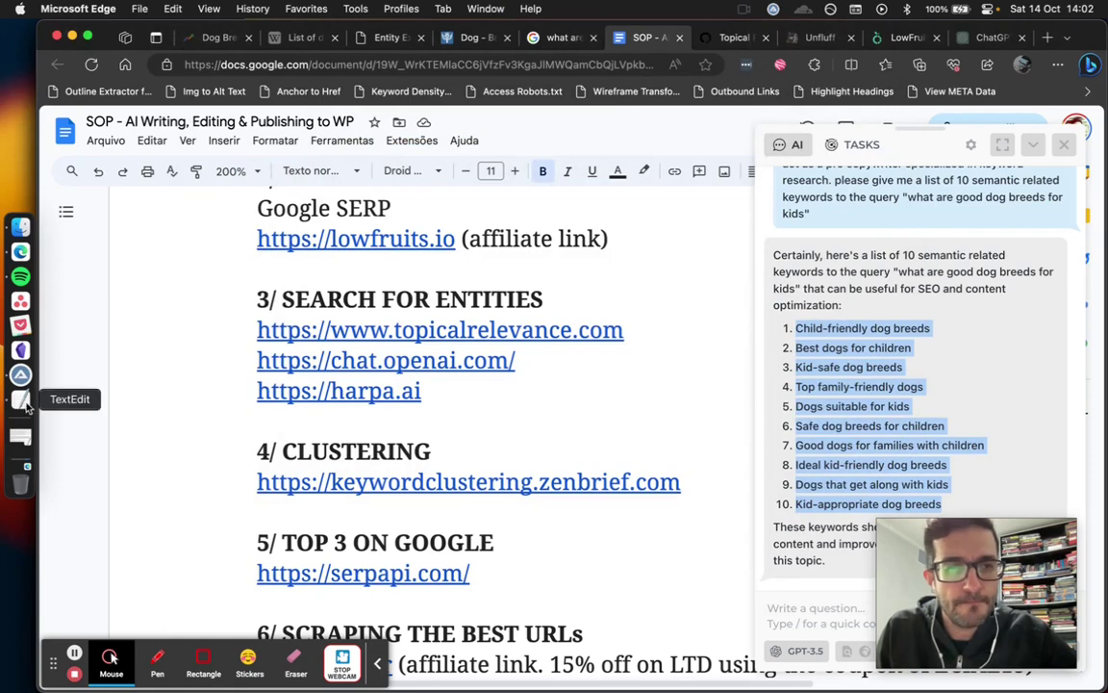
pyautogui.click(22, 357)
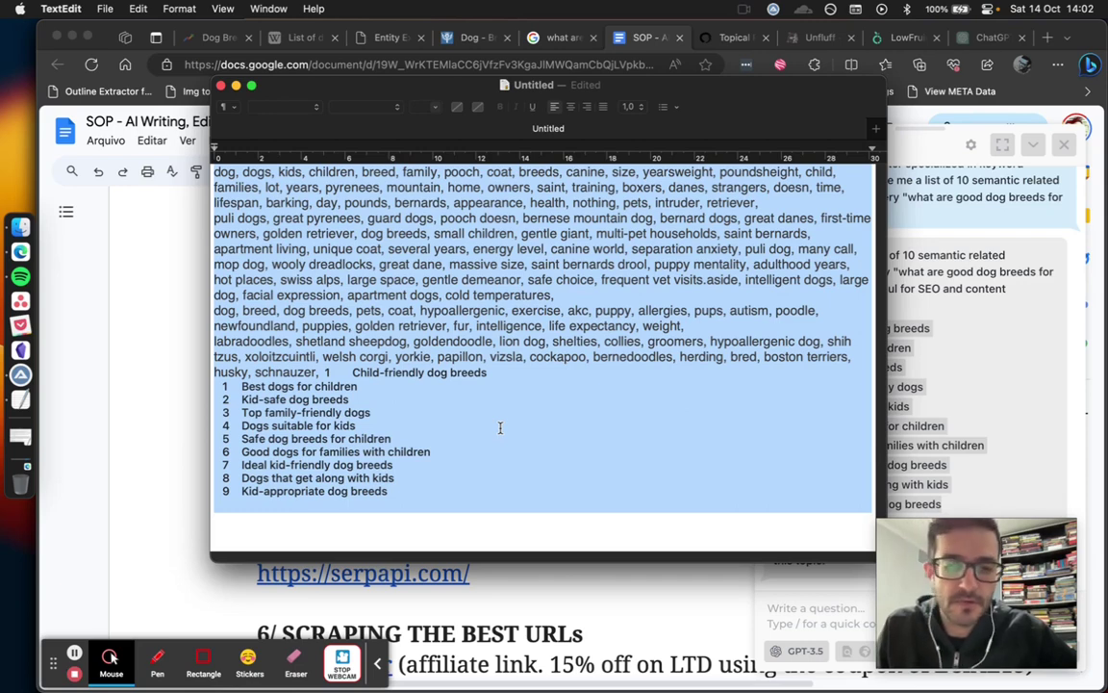
pyautogui.click(131, 265)
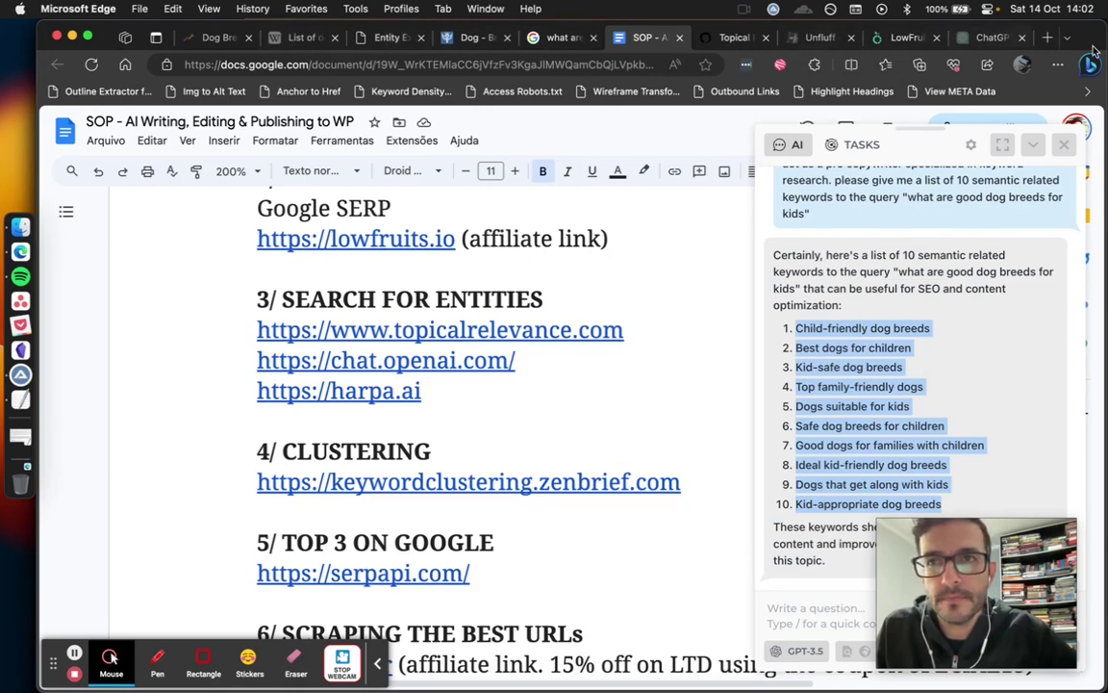
# Open wordcount.com in a new browser tab and place the cursor in its text area
pyautogui.click(1048, 40)
pyautogui.write('word')
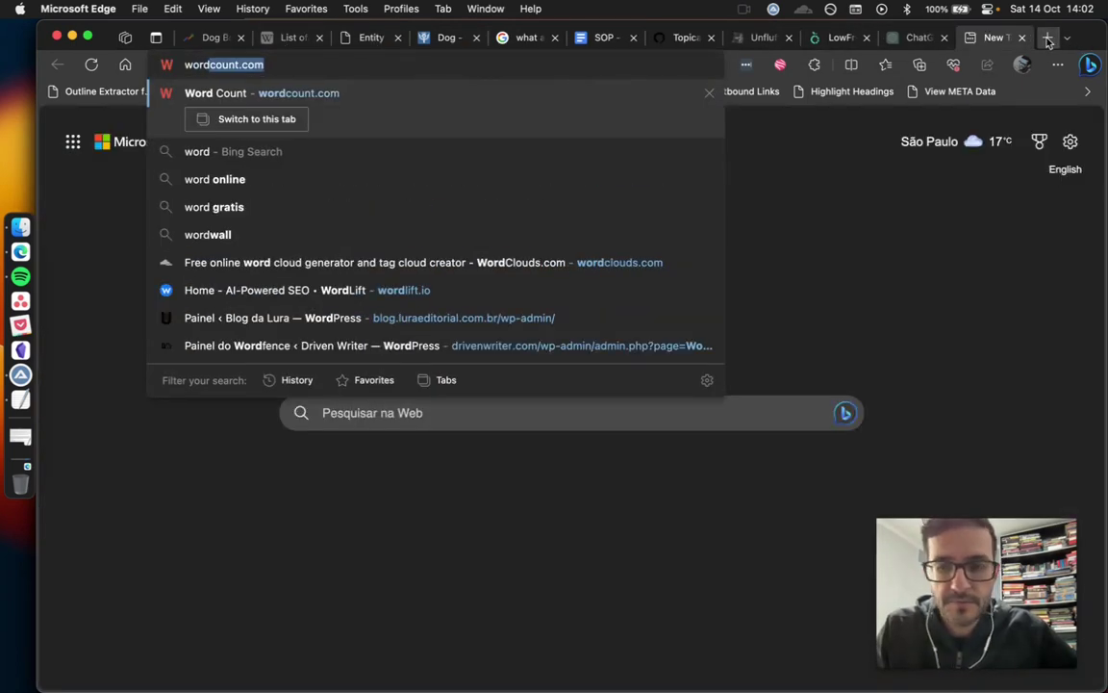
pyautogui.press('Return')
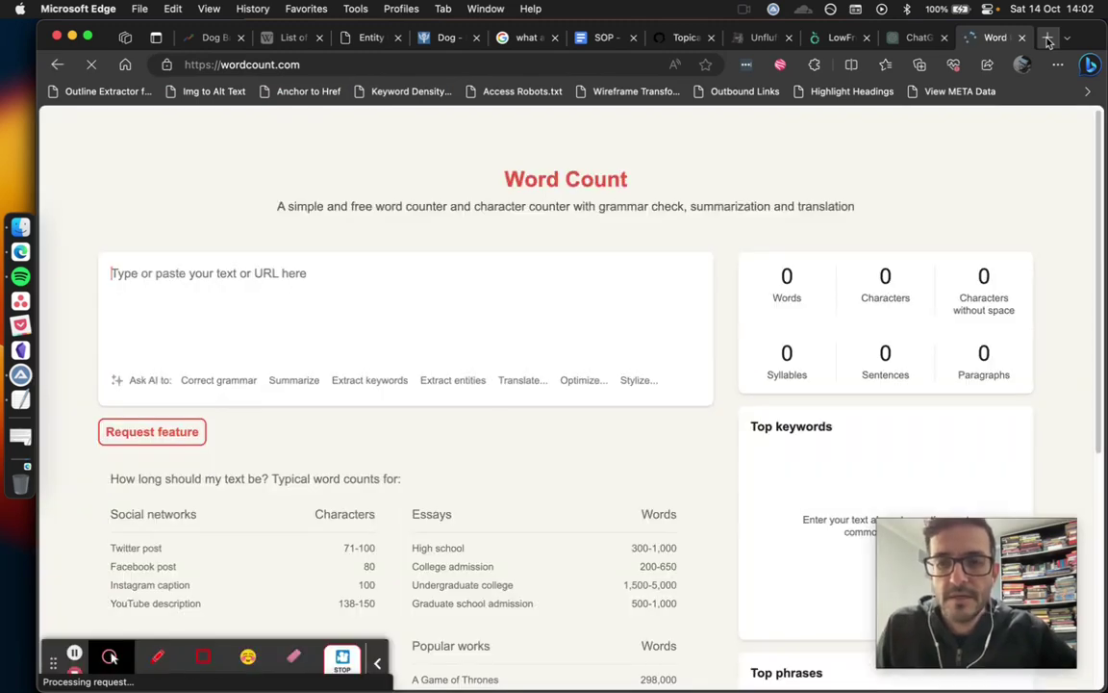
pyautogui.click(424, 282)
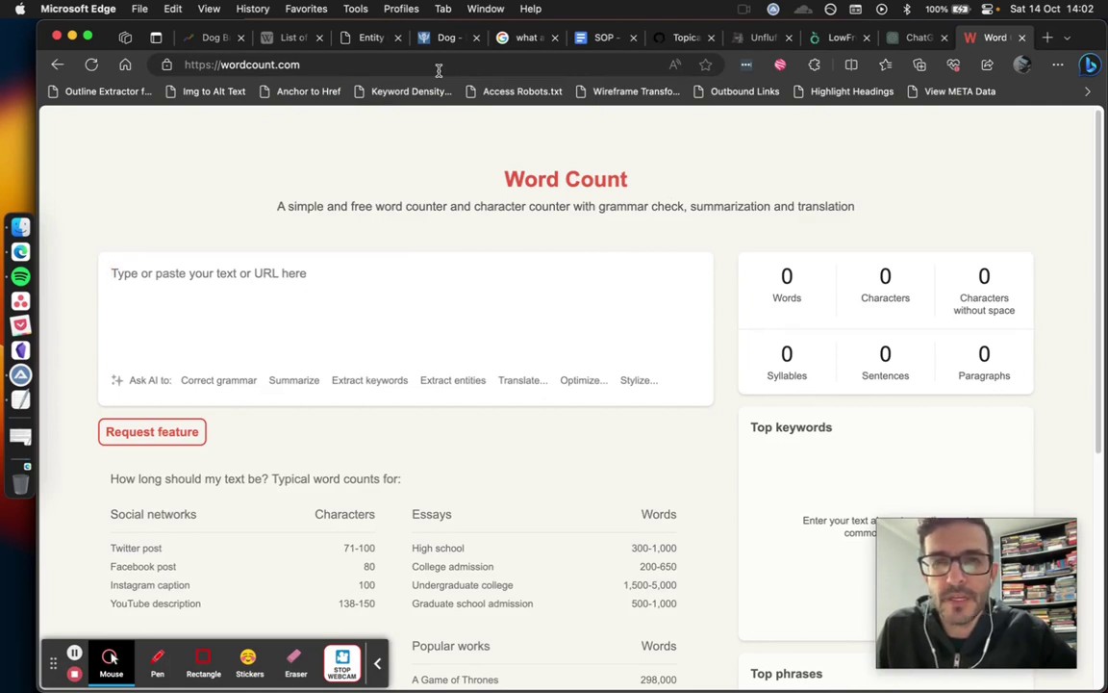
# Load keywordclustering.zenbrief.com in place of wordcount.com, checking the SOP's clustering section while it loads
pyautogui.click(438, 71)
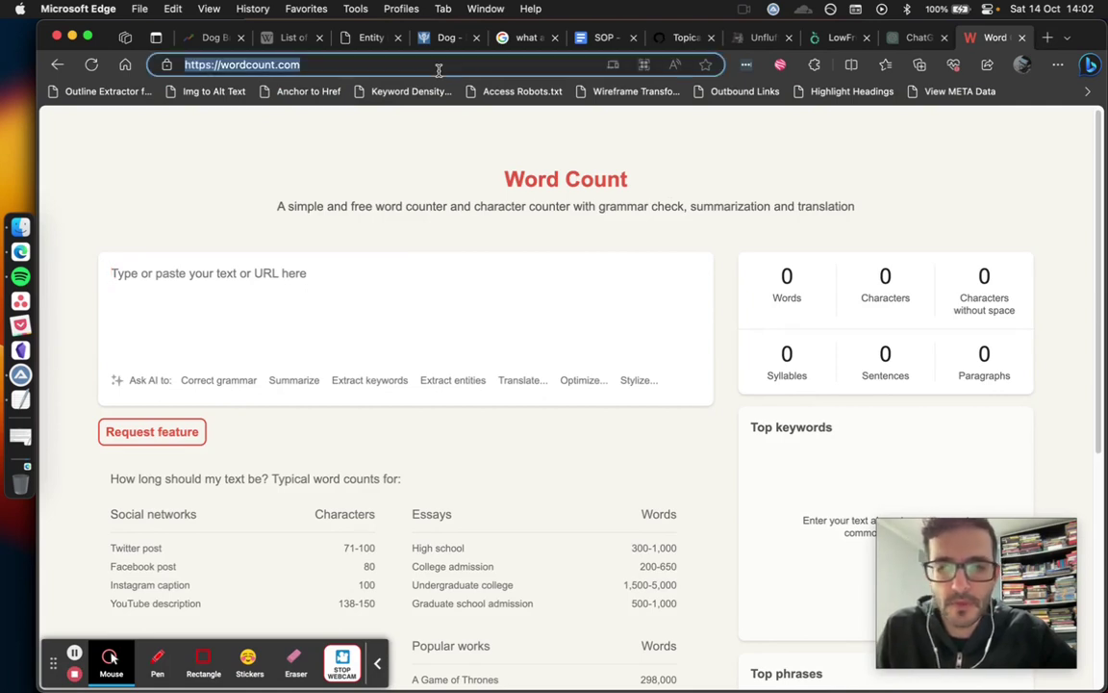
pyautogui.write('key')
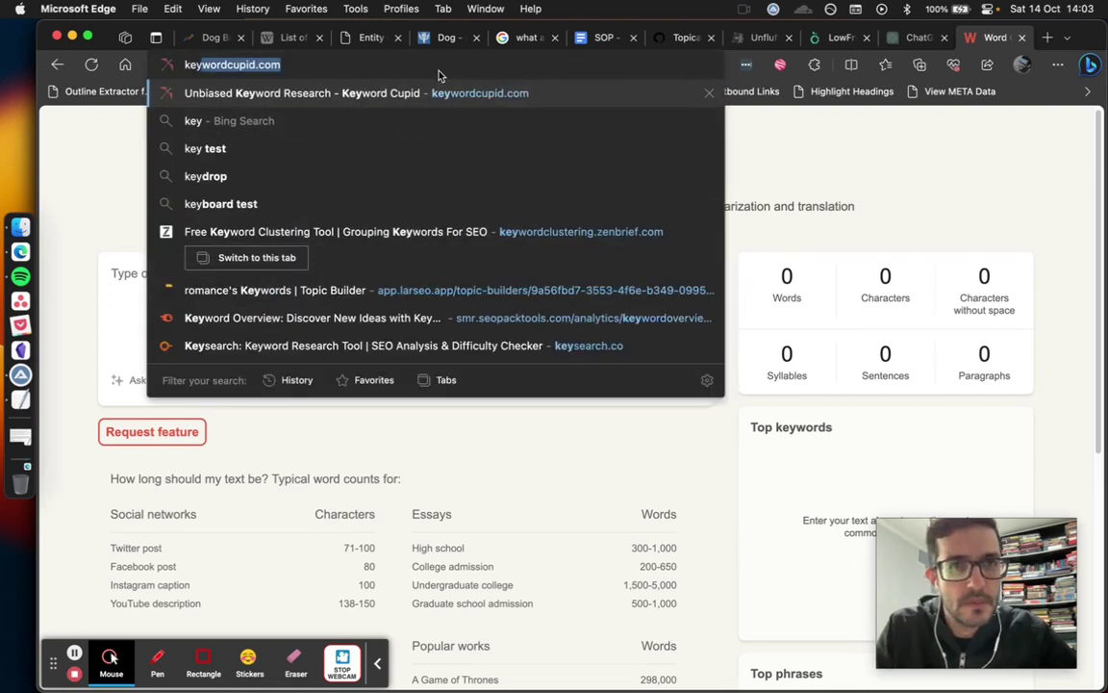
pyautogui.press('Up')
pyautogui.press('Up')
pyautogui.press('Up')
pyautogui.press('Up')
pyautogui.press('Up')
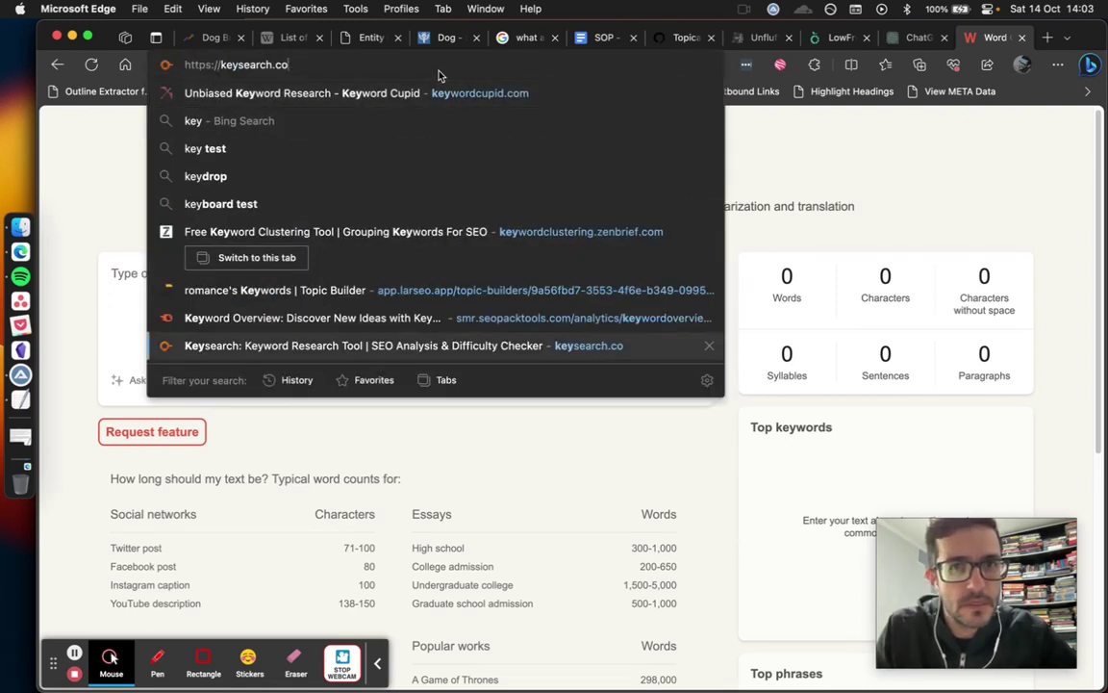
pyautogui.press('Down')
pyautogui.press('Return')
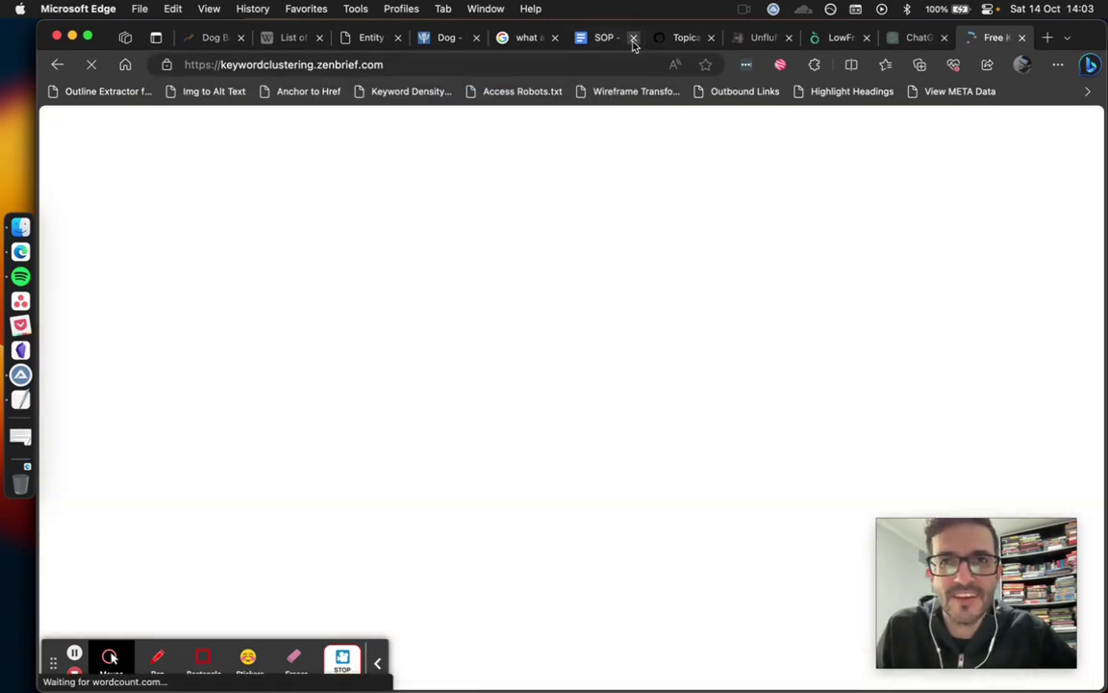
pyautogui.click(603, 38)
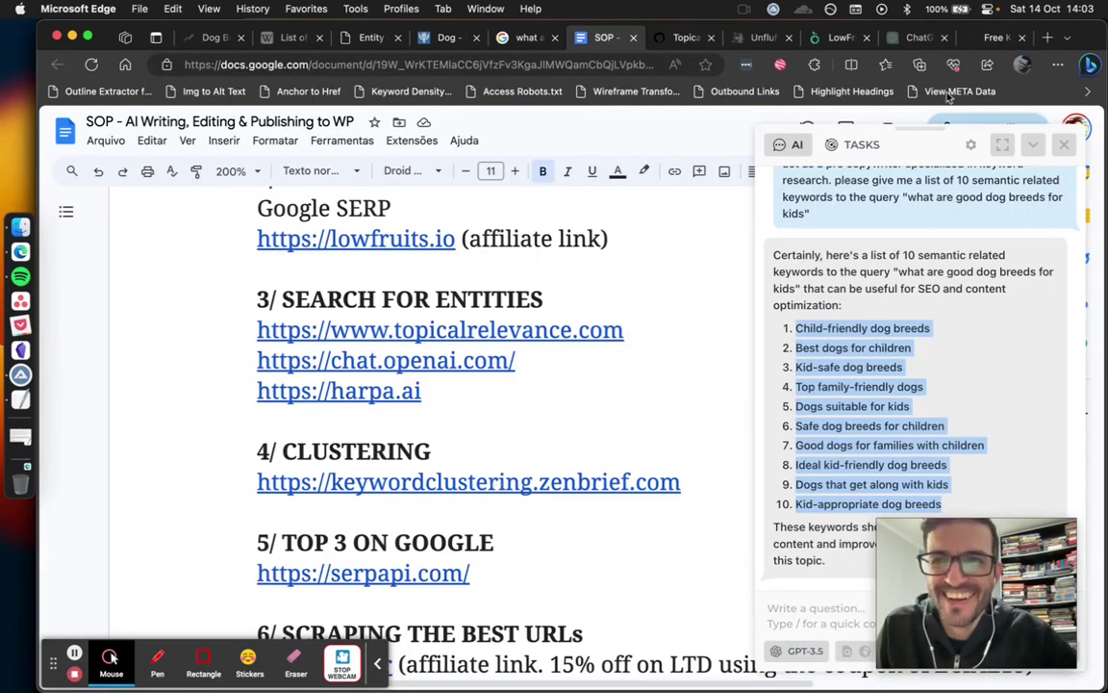
pyautogui.click(994, 38)
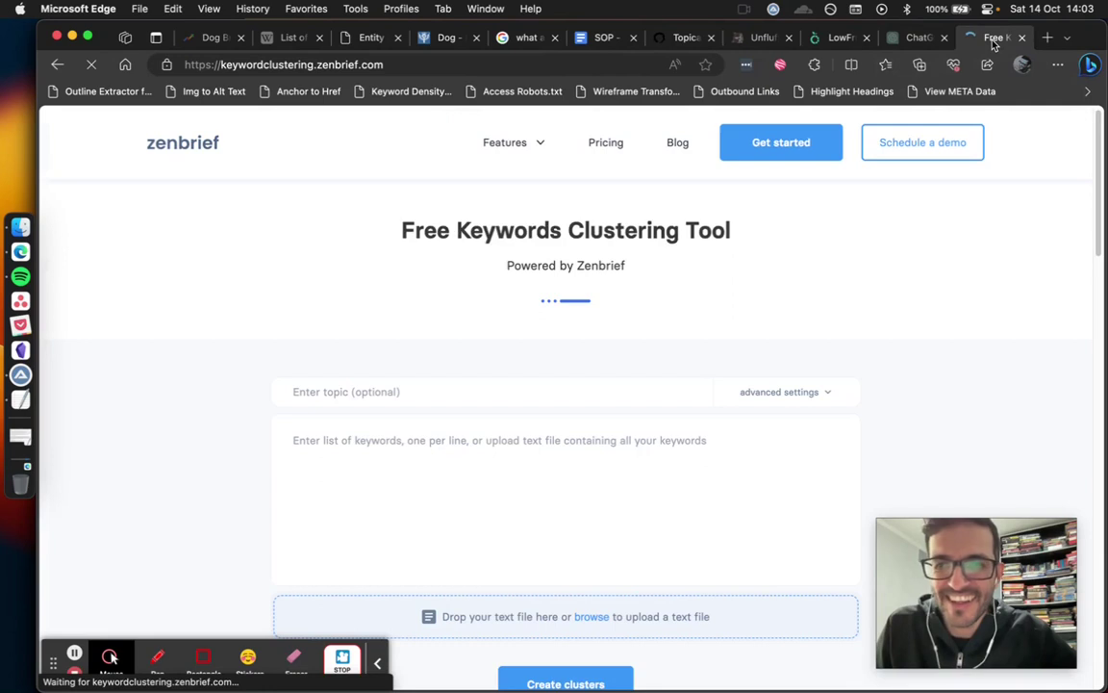
# Paste the full keyword list into the Zenbrief clustering tool and try to create clusters
pyautogui.click(472, 458)
pyautogui.press('super+v')
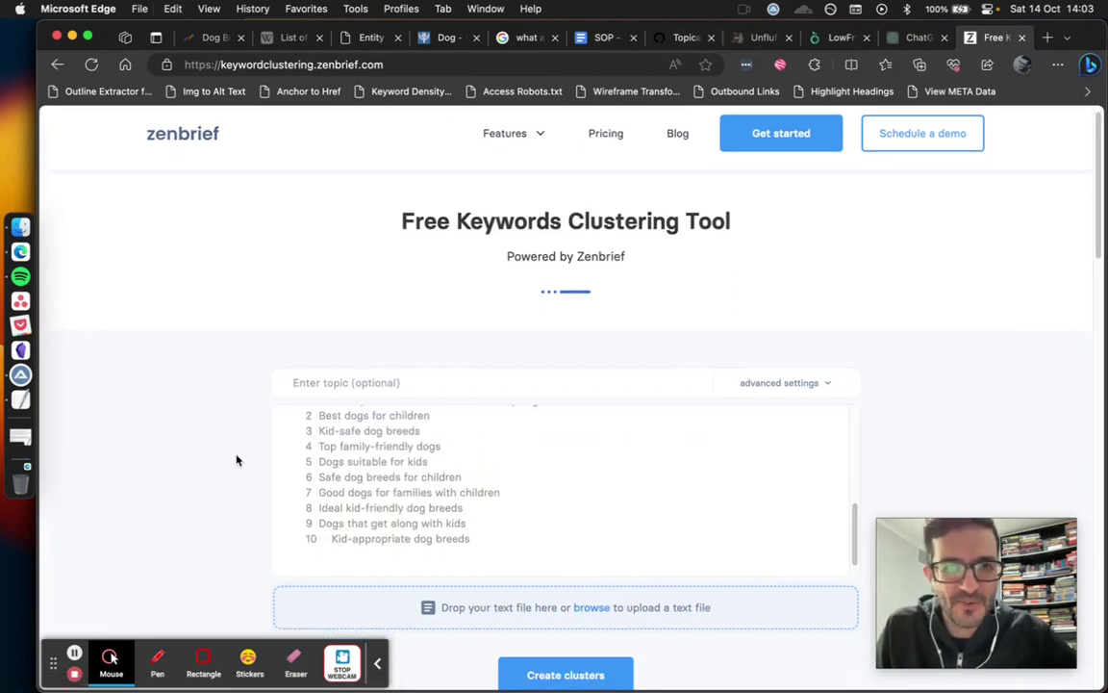
pyautogui.scroll(-3, 236, 460)
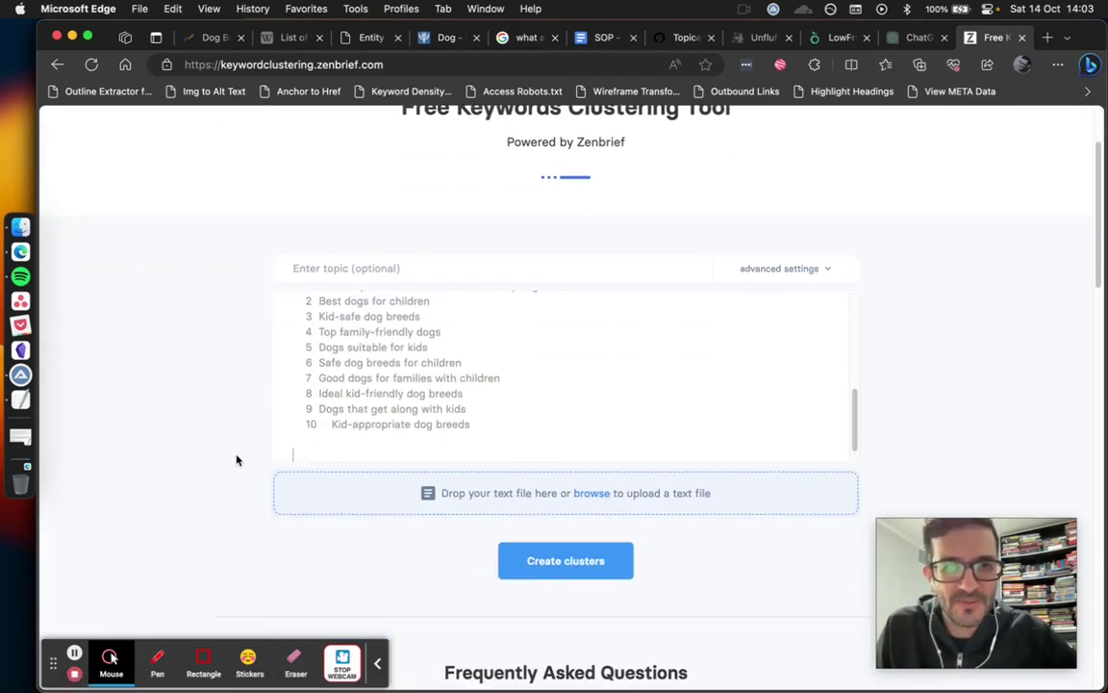
pyautogui.click(582, 567)
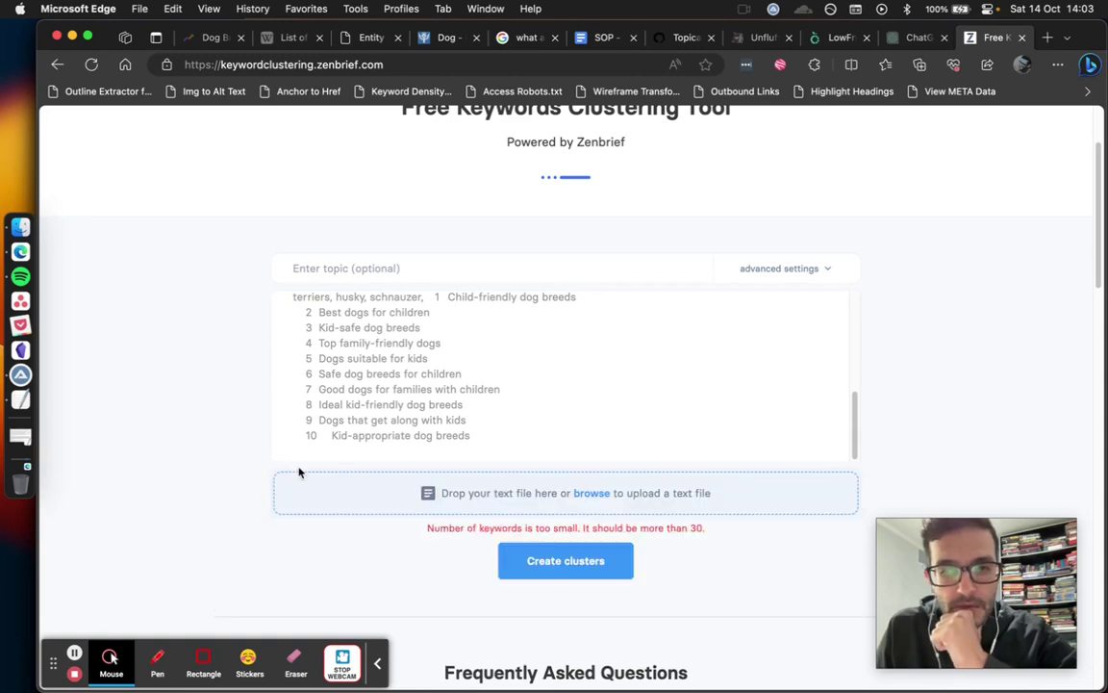
# Remove the ten numbered keywords after "schnauzer" from the pasted list, try creating clusters again and review the remaining list
pyautogui.scroll(10, 565, 442)
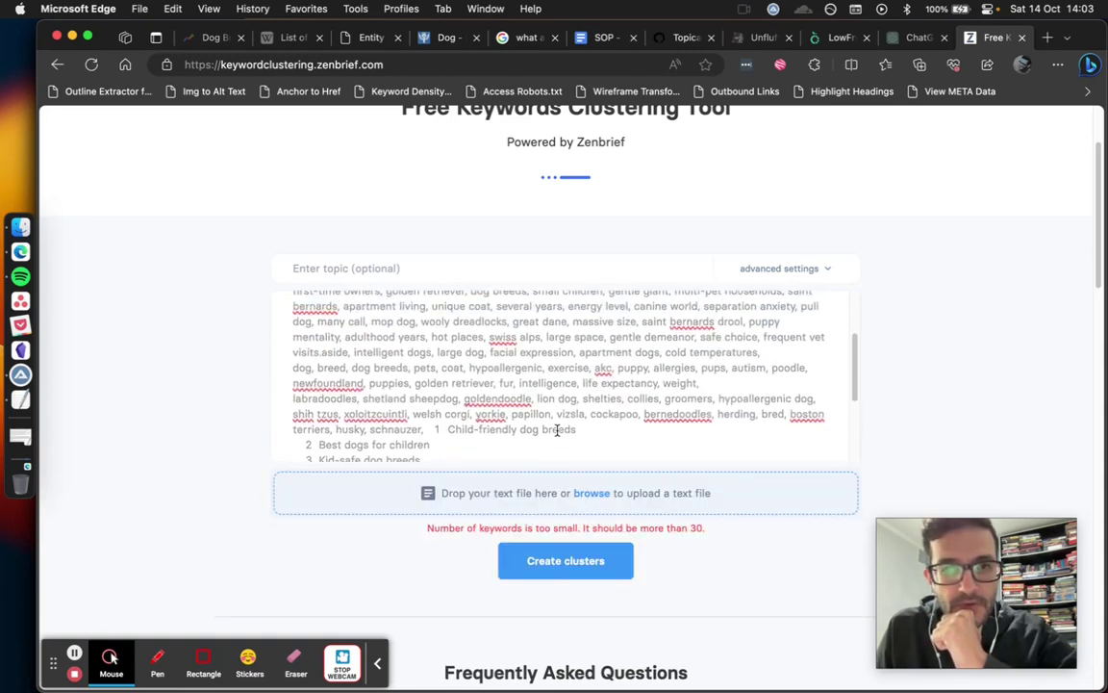
pyautogui.scroll(-10, 556, 430)
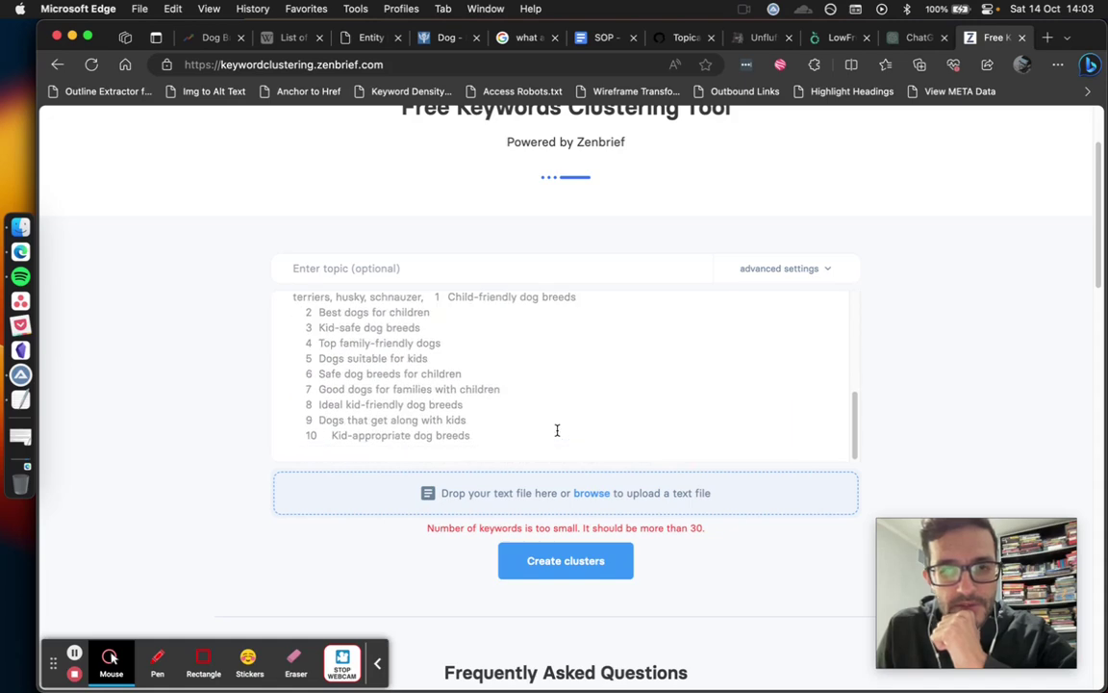
pyautogui.scroll(-5, 556, 433)
pyautogui.scroll(-1, 556, 435)
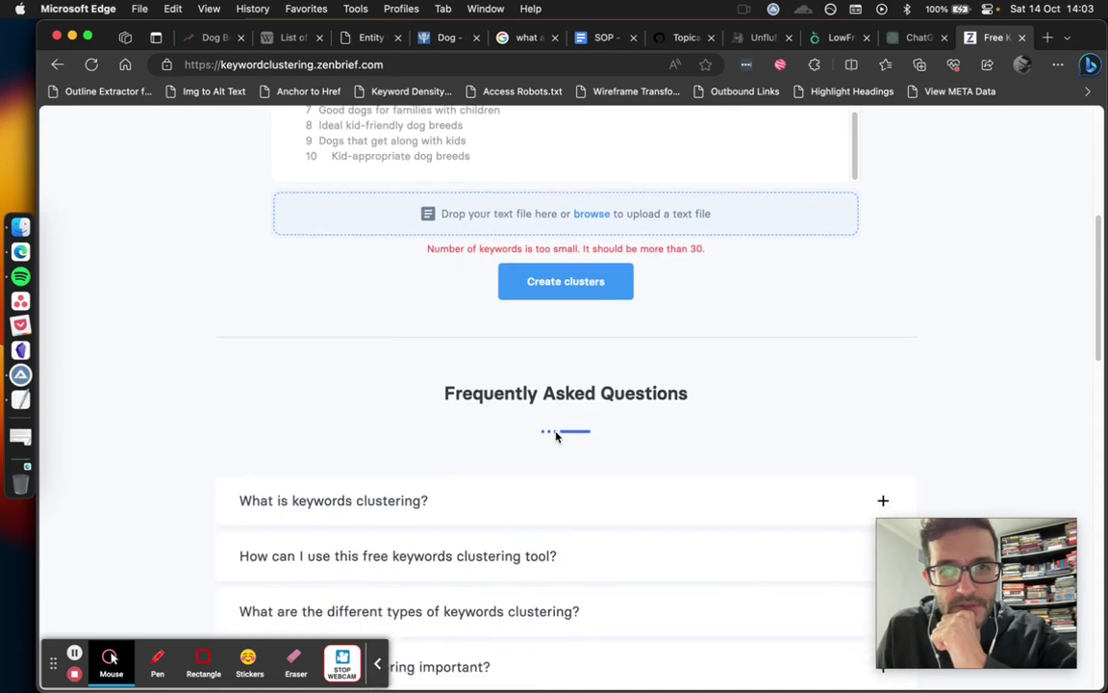
pyautogui.scroll(8, 556, 437)
pyautogui.scroll(-2, 555, 433)
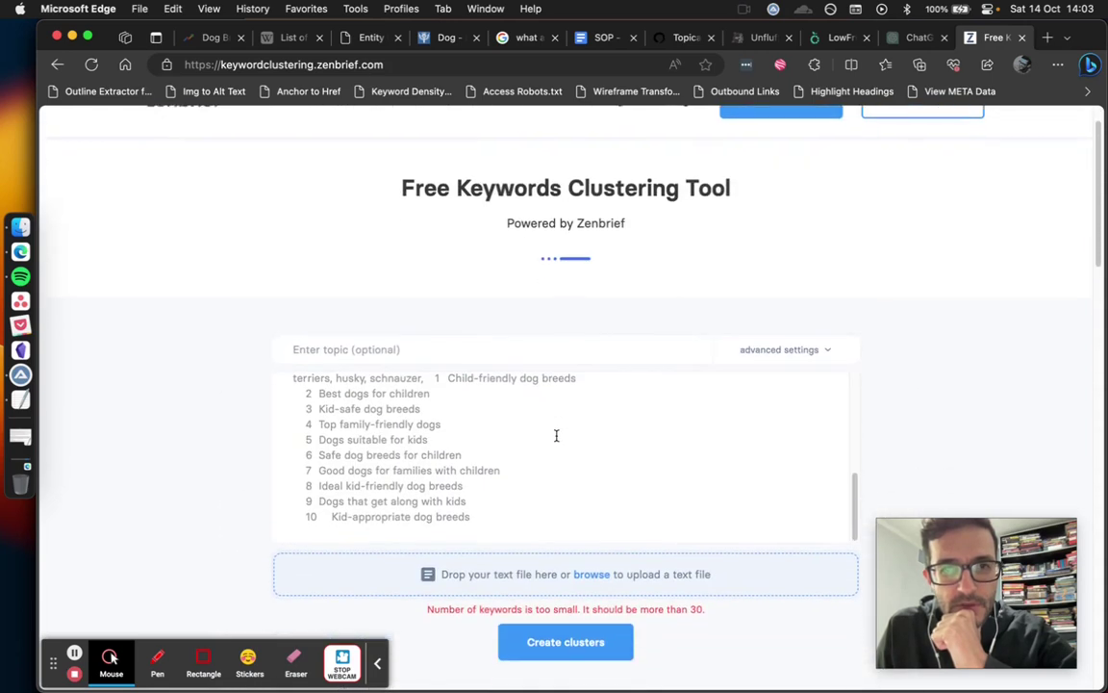
pyautogui.moveTo(527, 520); pyautogui.dragTo(434, 376)
pyautogui.press('BackSpace')
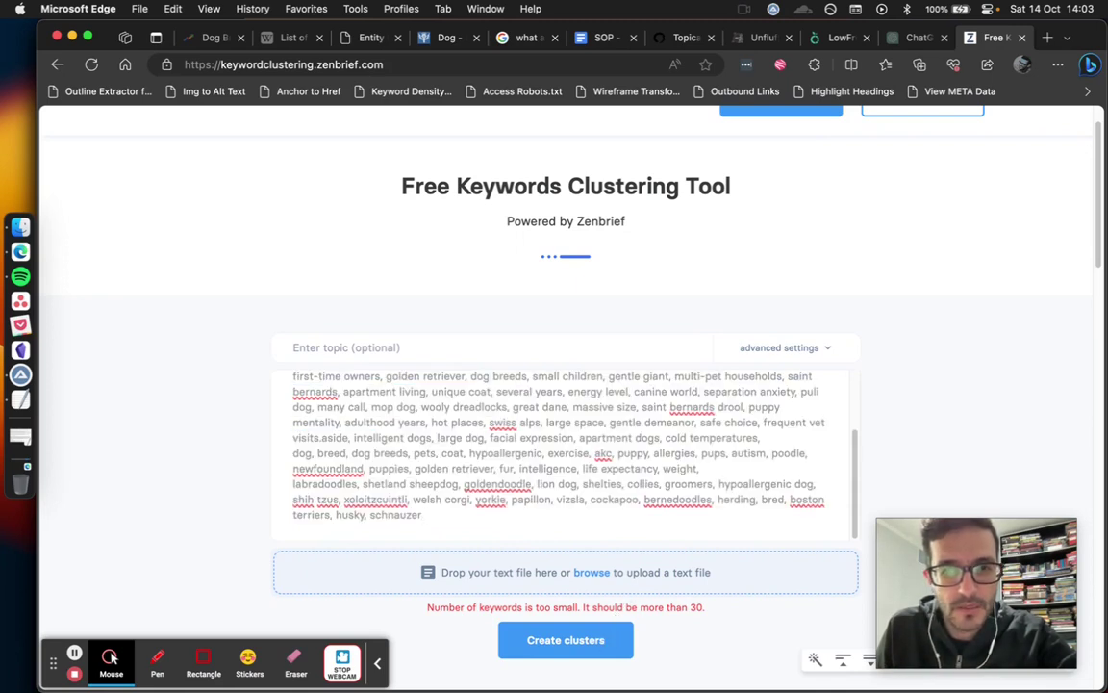
pyautogui.click(597, 640)
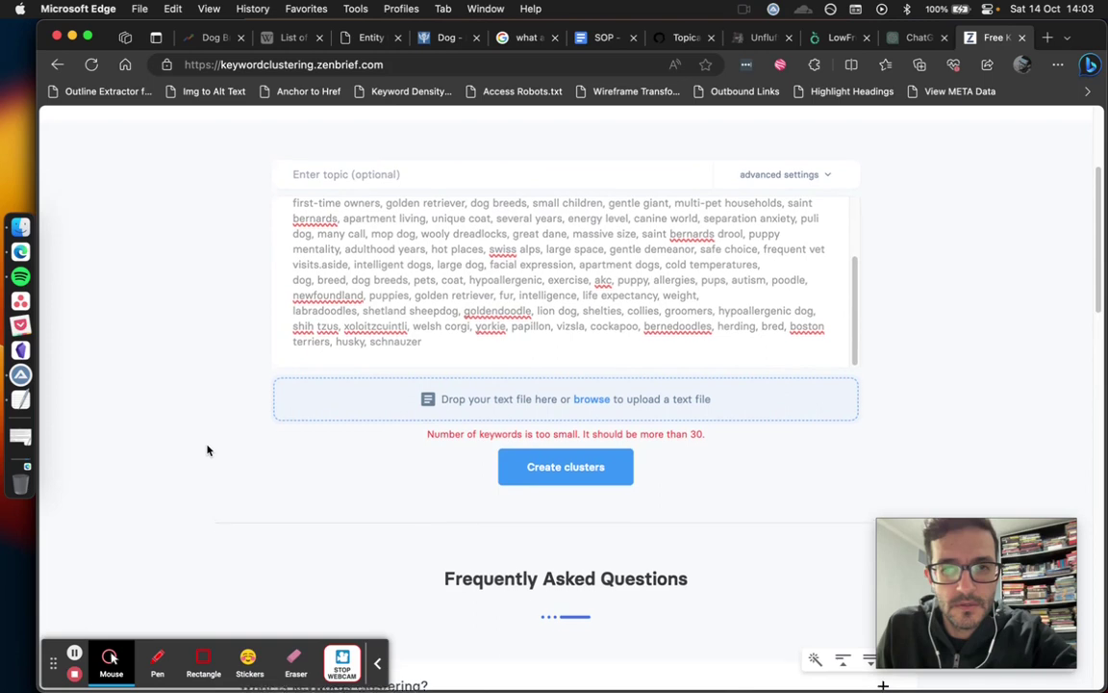
pyautogui.scroll(1, 603, 365)
pyautogui.scroll(3, 615, 349)
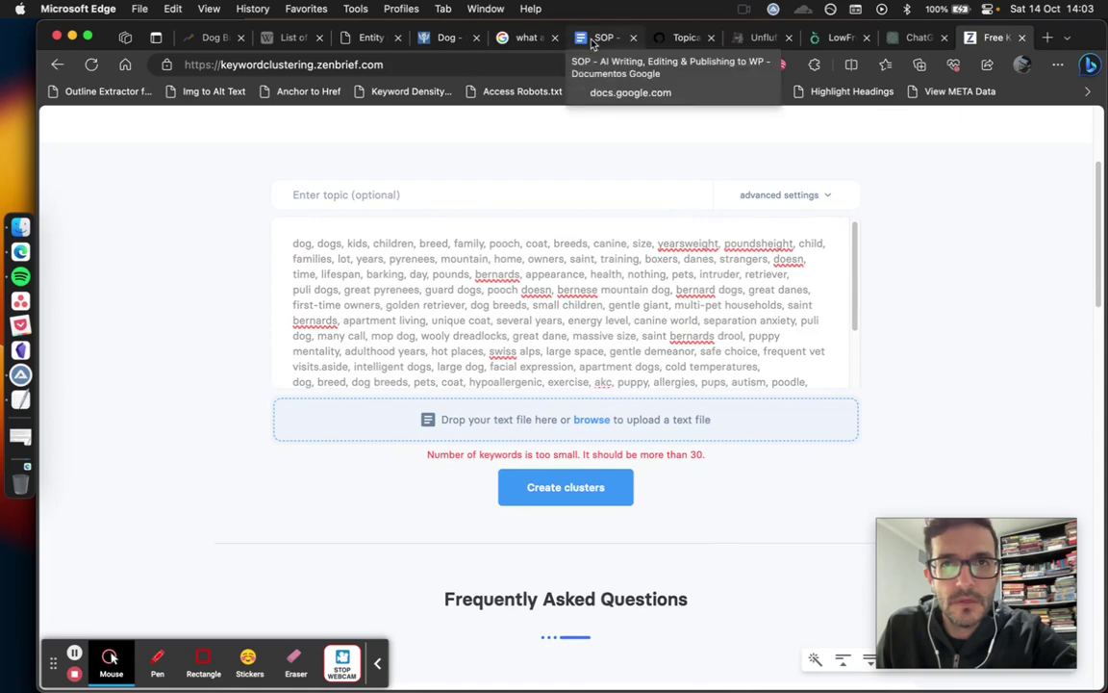
pyautogui.click(428, 39)
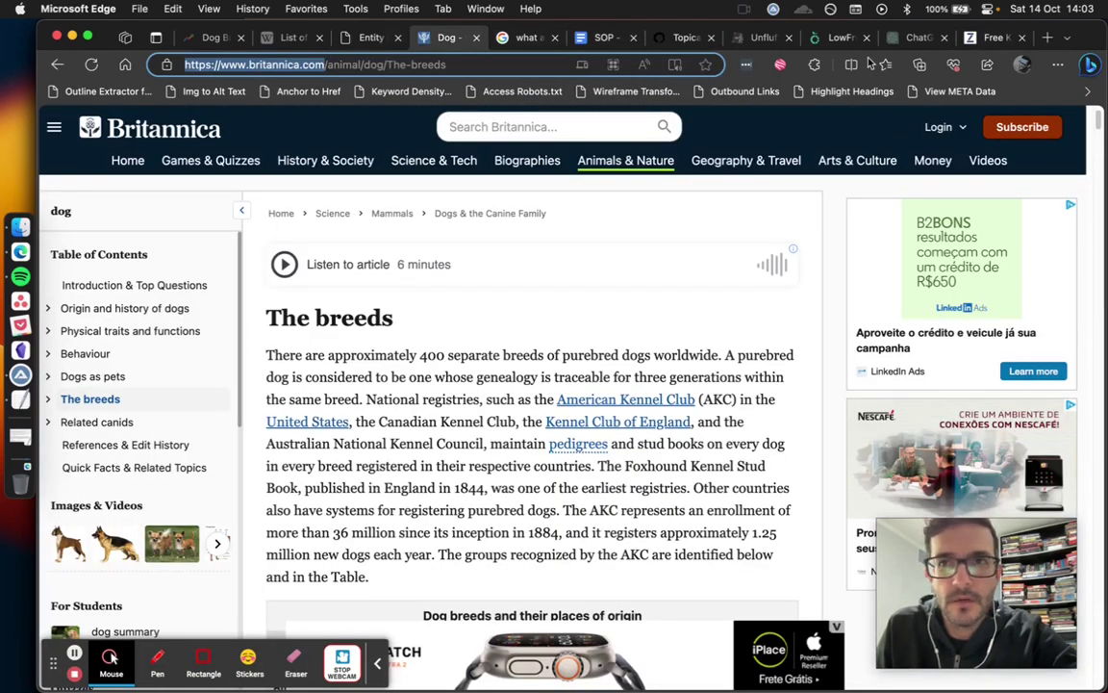
pyautogui.click(814, 65)
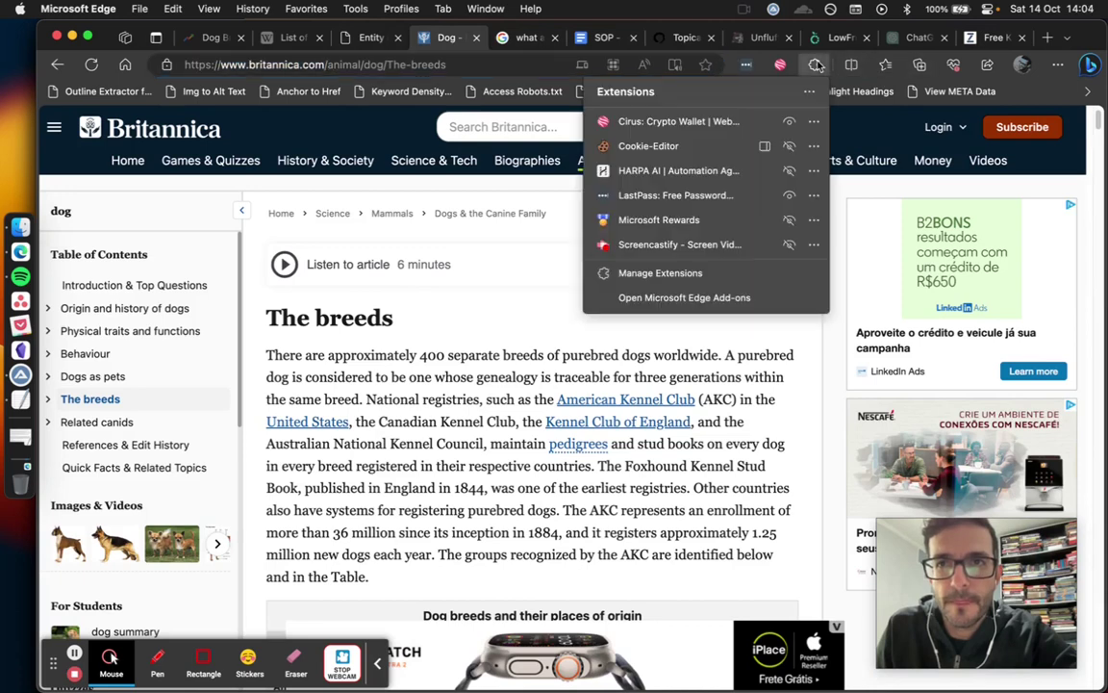
pyautogui.press('super+l')
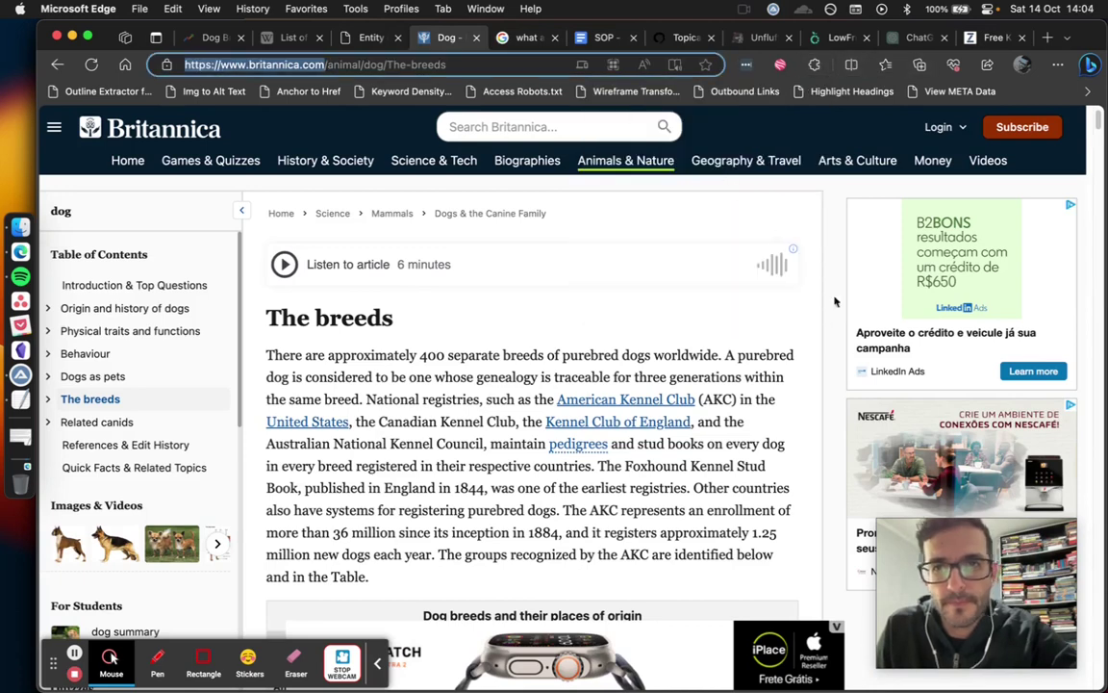
pyautogui.hotkey('alt', 'a')
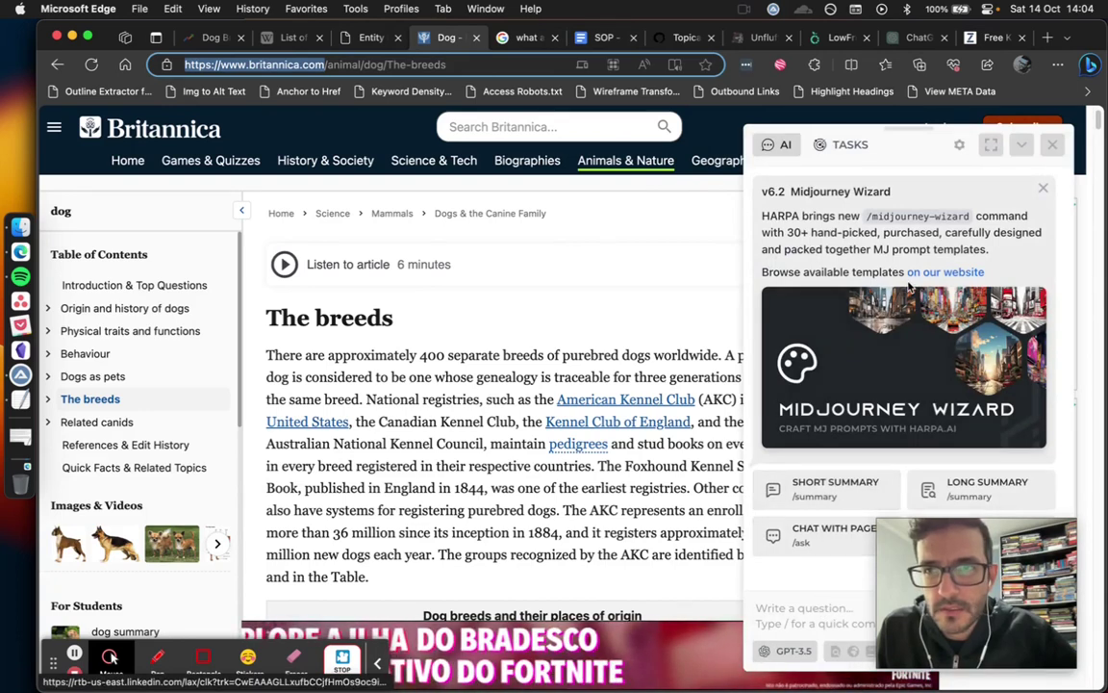
pyautogui.click(1052, 144)
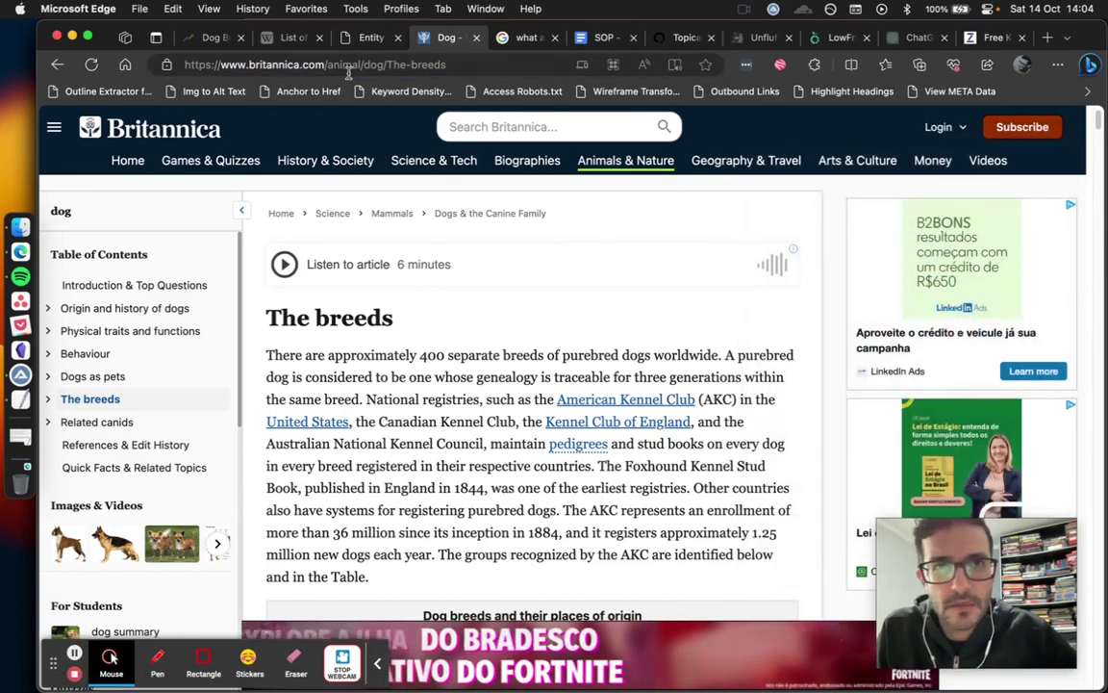
# Switch to the Google Trends page for Dog Breed and open the HARPA AI extension there
pyautogui.click(371, 36)
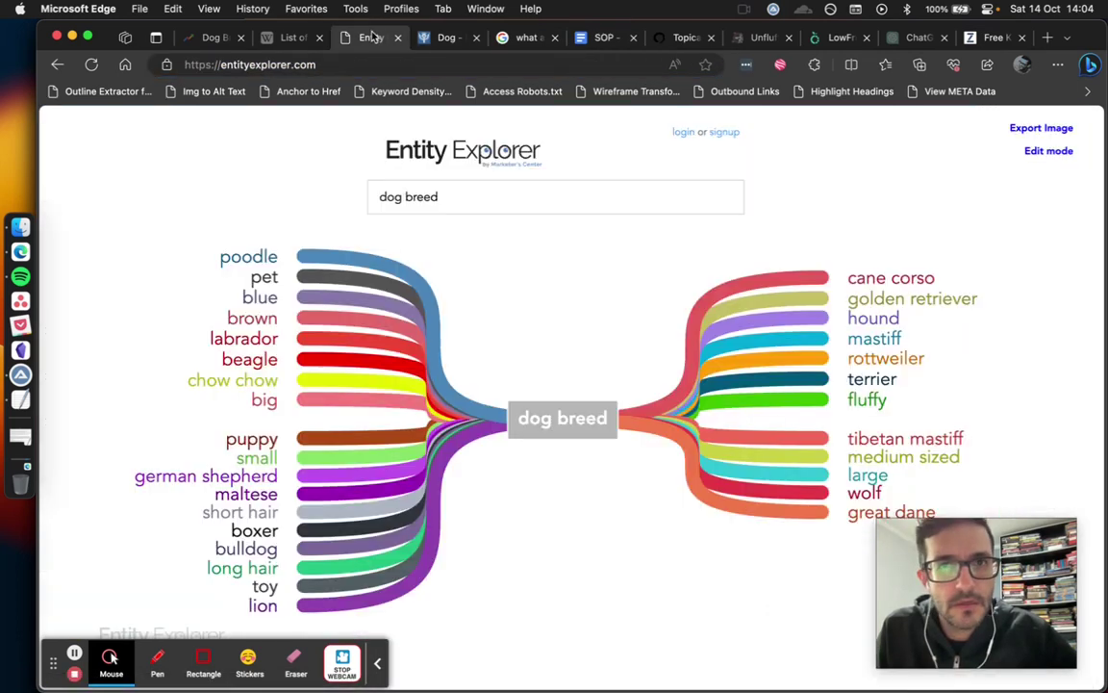
pyautogui.click(284, 38)
pyautogui.click(204, 37)
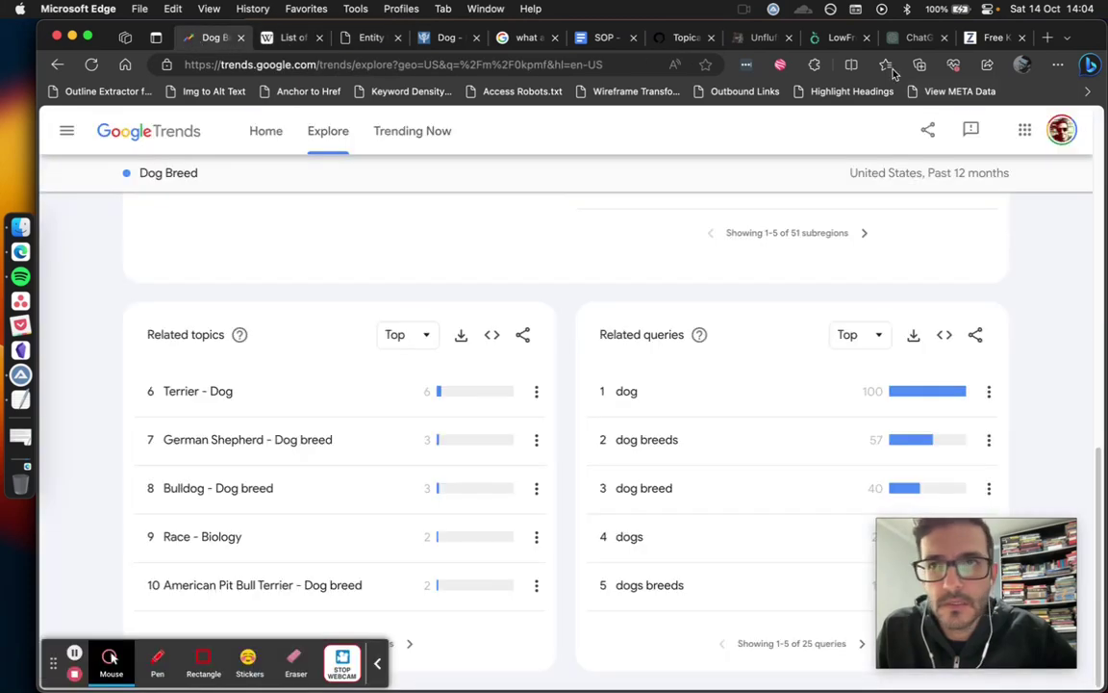
pyautogui.click(814, 64)
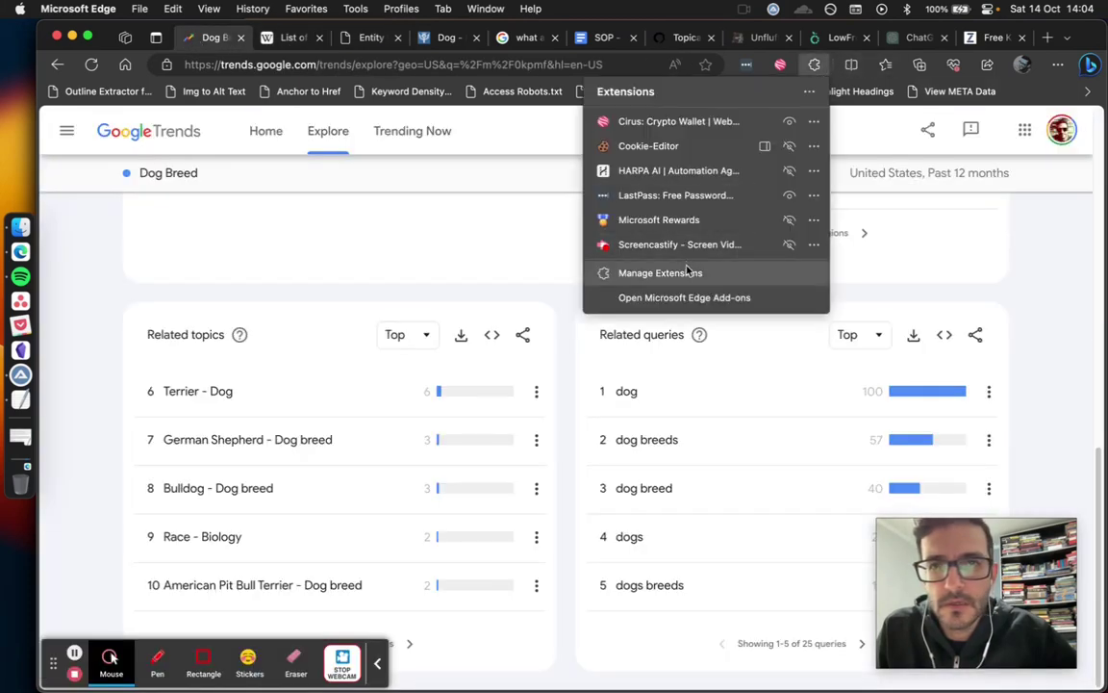
pyautogui.click(695, 172)
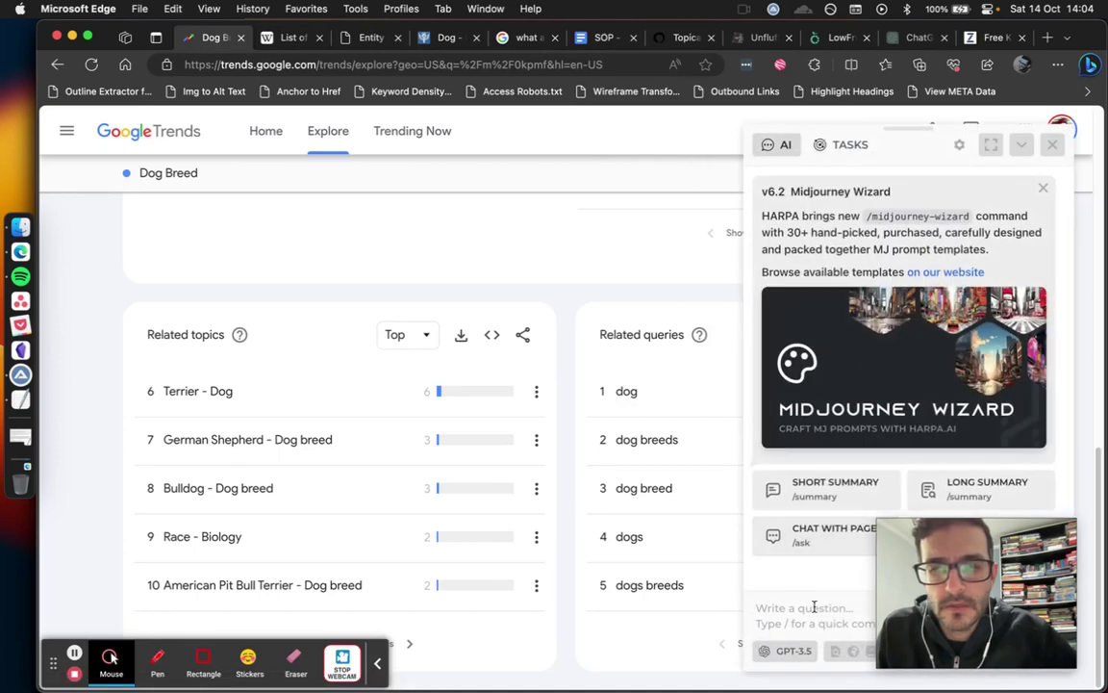
# Ask HARPA for 50 semantic keywords for the search, with the copied keyword list pasted after the prompt
pyautogui.write('give')
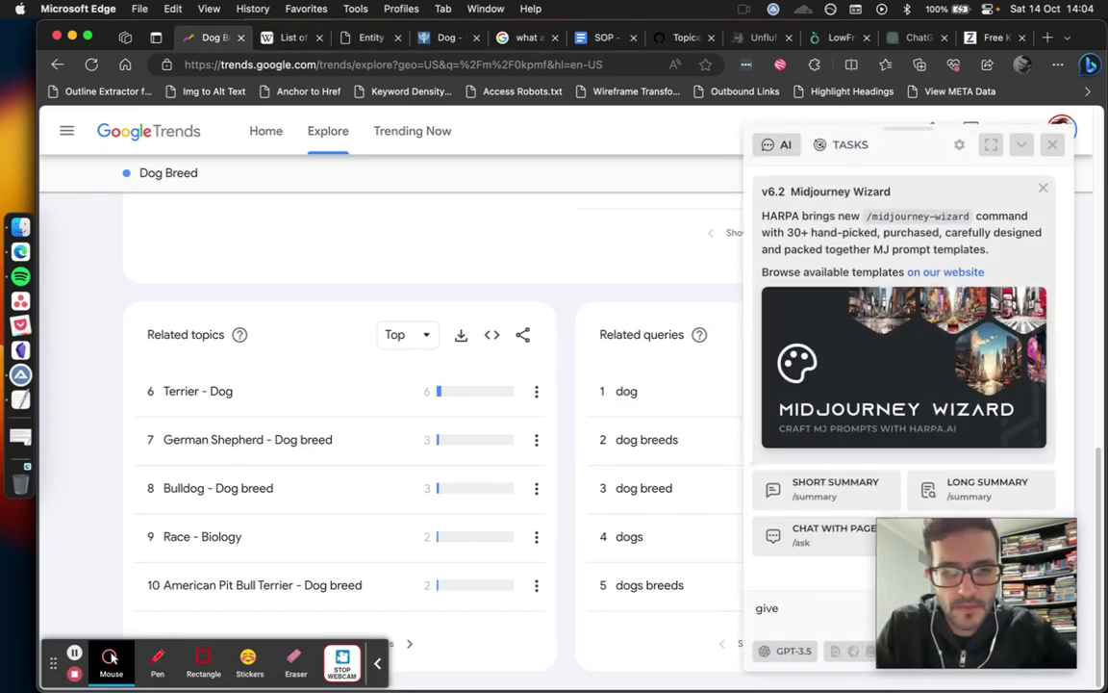
pyautogui.write(' me 50')
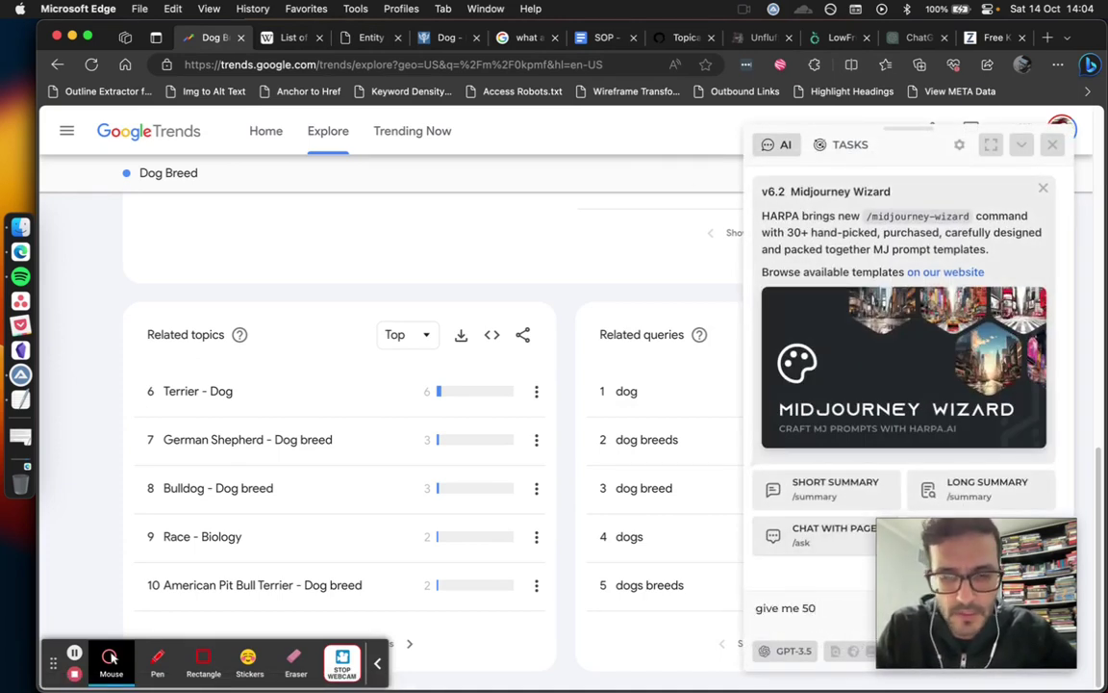
pyautogui.write(' semantice')
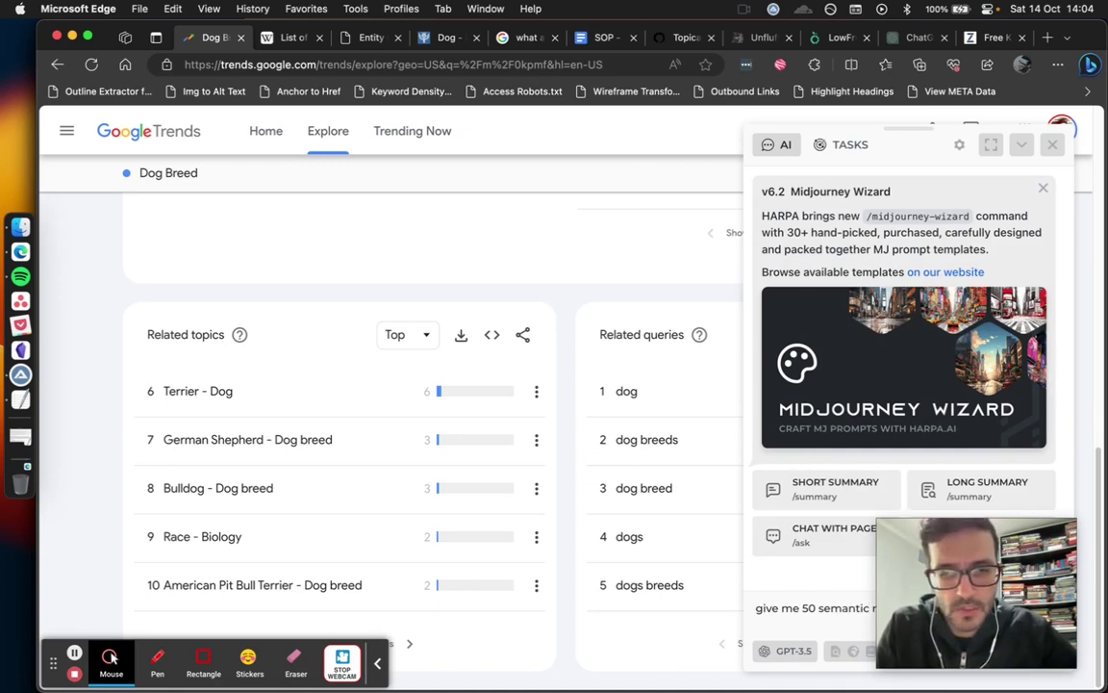
pyautogui.write('serach:')
pyautogui.press('super+v')
pyautogui.press('Return')
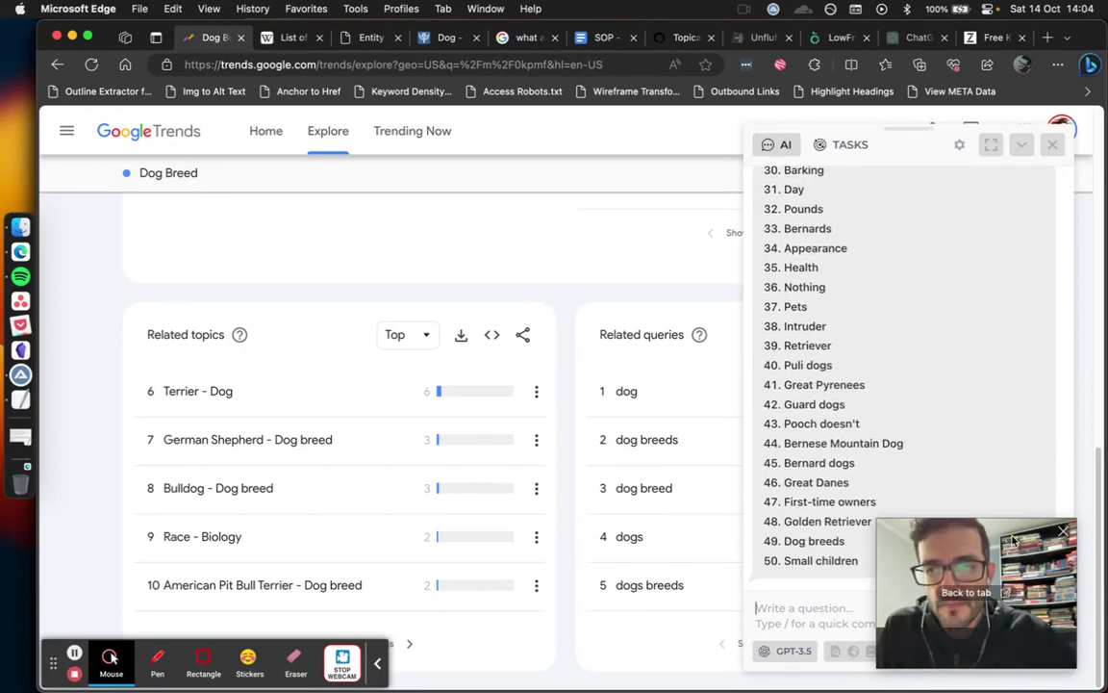
# Copy HARPA's list of 50 keywords and replace the keyword list in the Zenbrief clustering tool with it
pyautogui.click(927, 507)
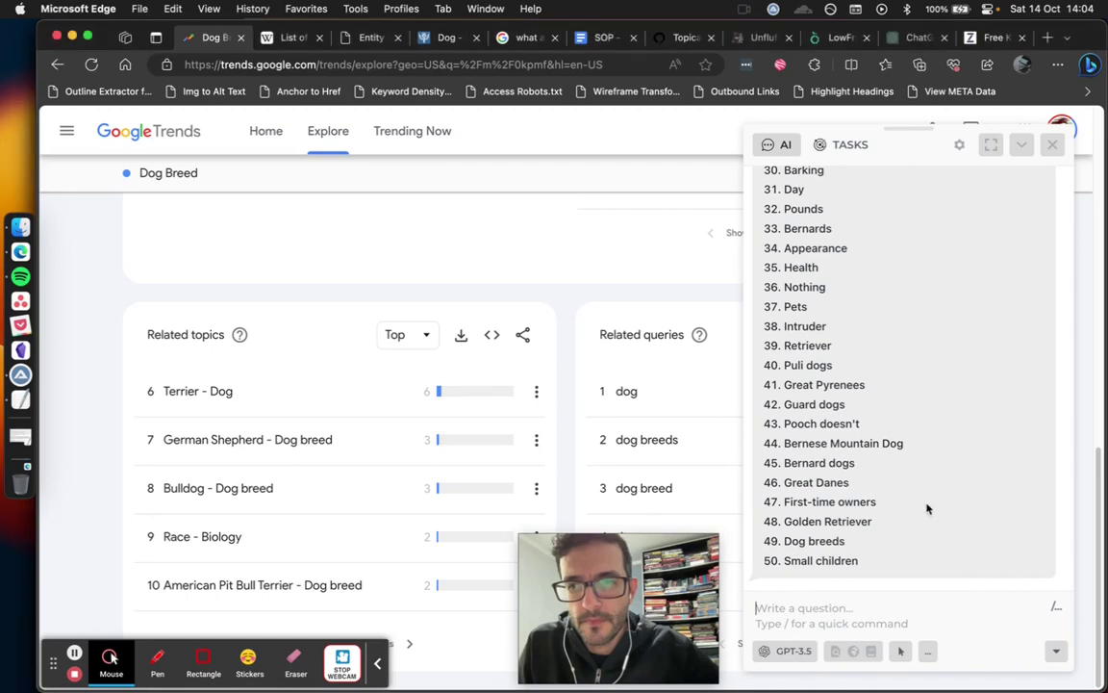
pyautogui.moveTo(1046, 572)
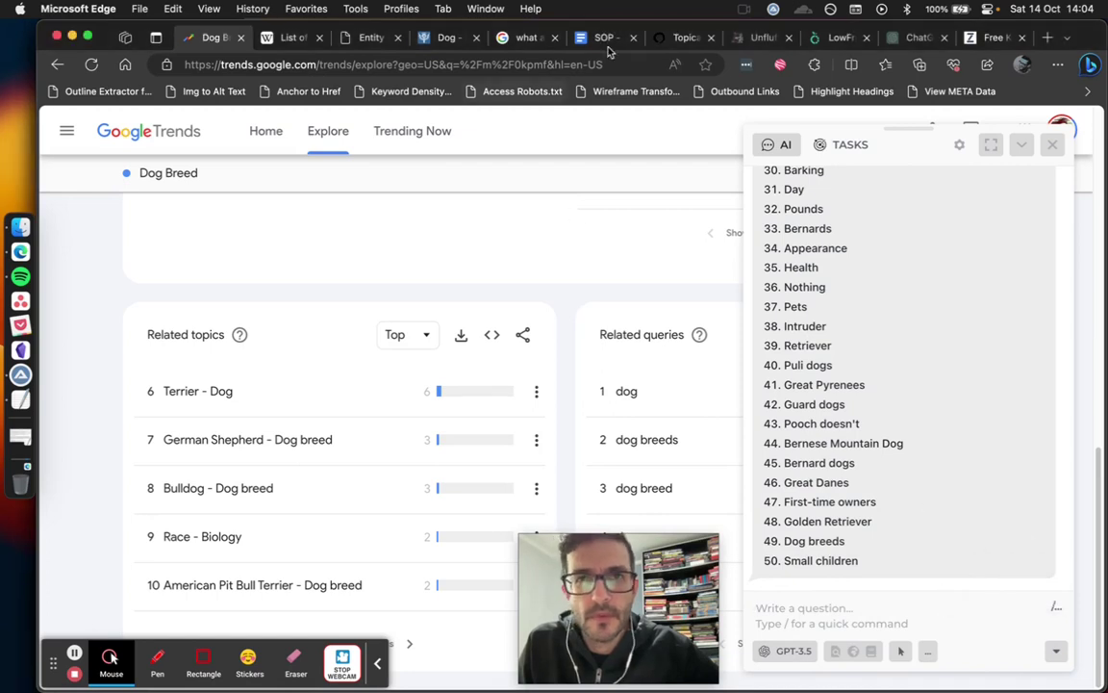
pyautogui.click(996, 37)
pyautogui.press('super+a')
pyautogui.press('super+v')
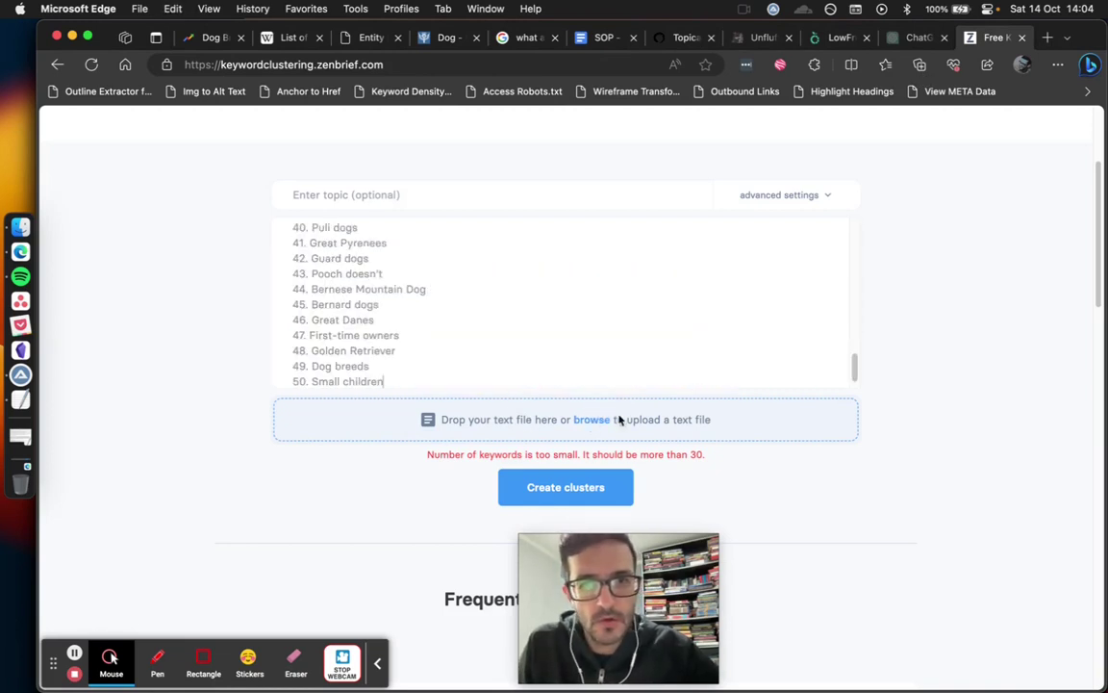
# Create clusters from the 50-keyword list in Zenbrief and go to the clustering results
pyautogui.click(586, 486)
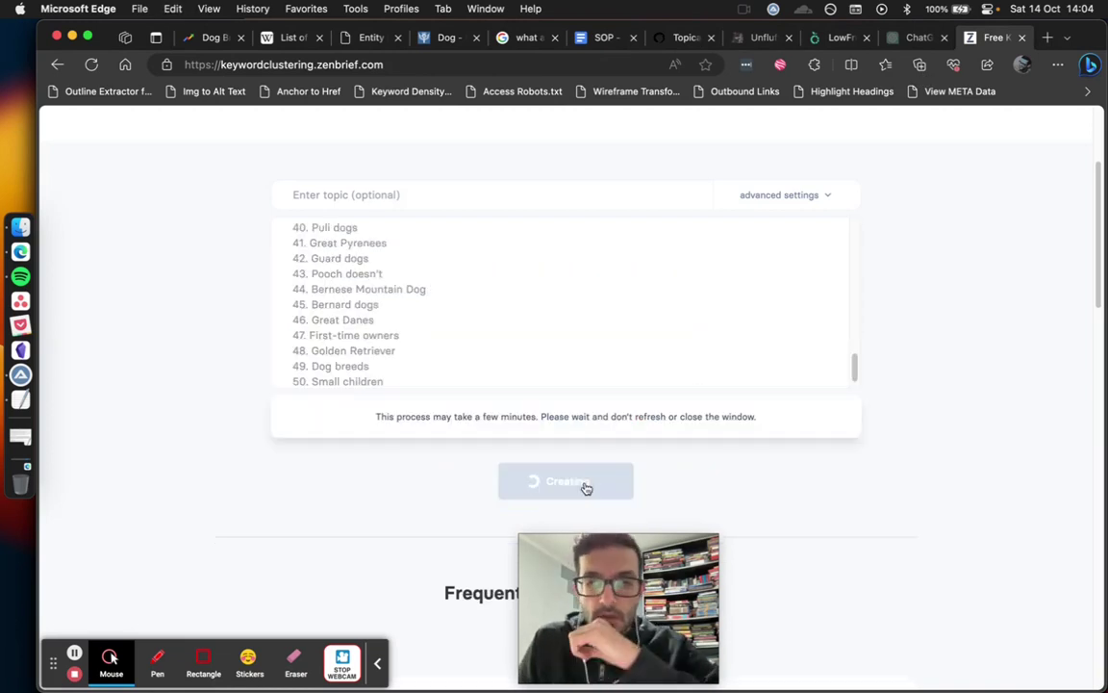
pyautogui.moveTo(640, 582); pyautogui.dragTo(981, 558)
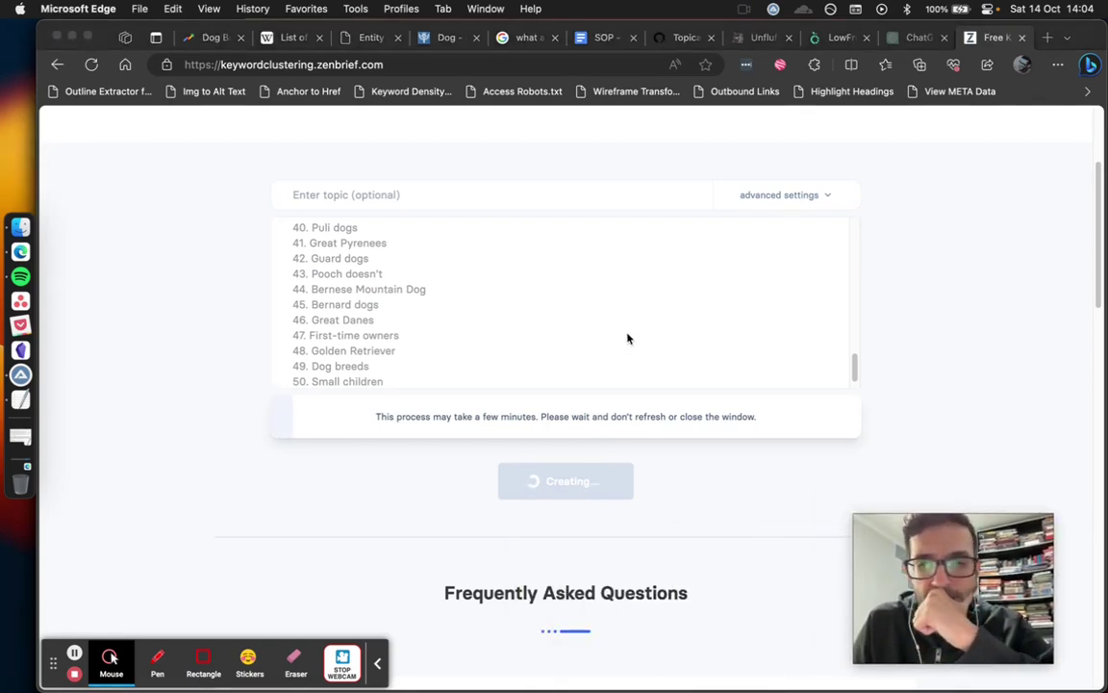
pyautogui.click(860, 374)
pyautogui.moveTo(854, 371); pyautogui.dragTo(853, 239)
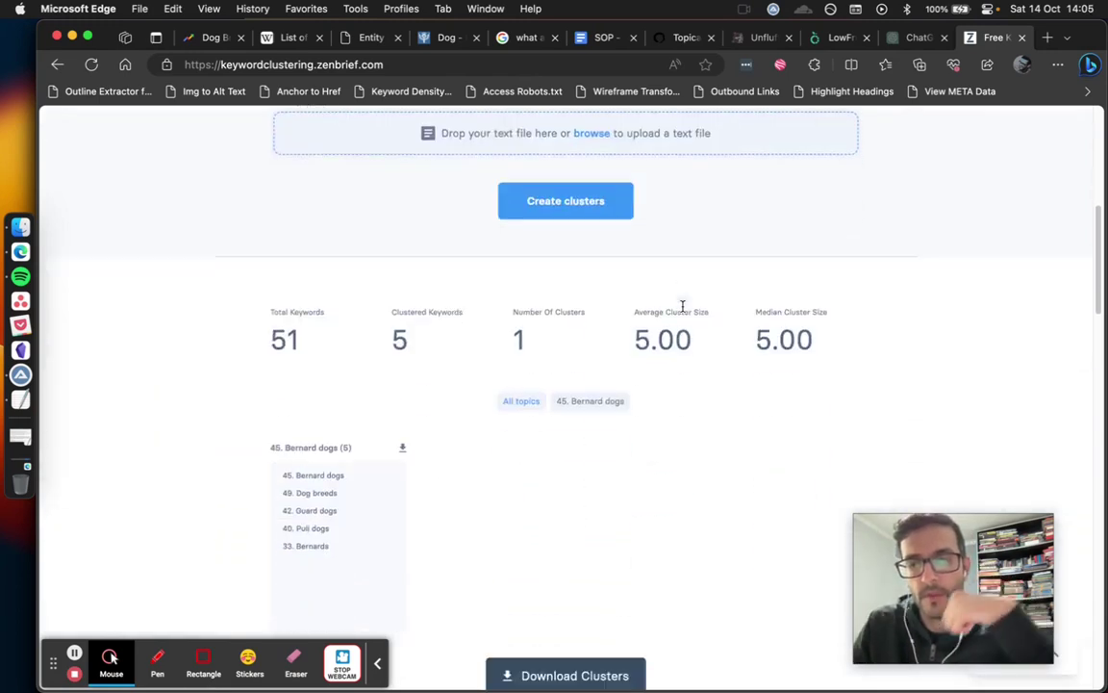
# Review the Zenbrief clustering results against the submitted 50-keyword list
pyautogui.scroll(-3, 682, 306)
pyautogui.scroll(1, 241, 368)
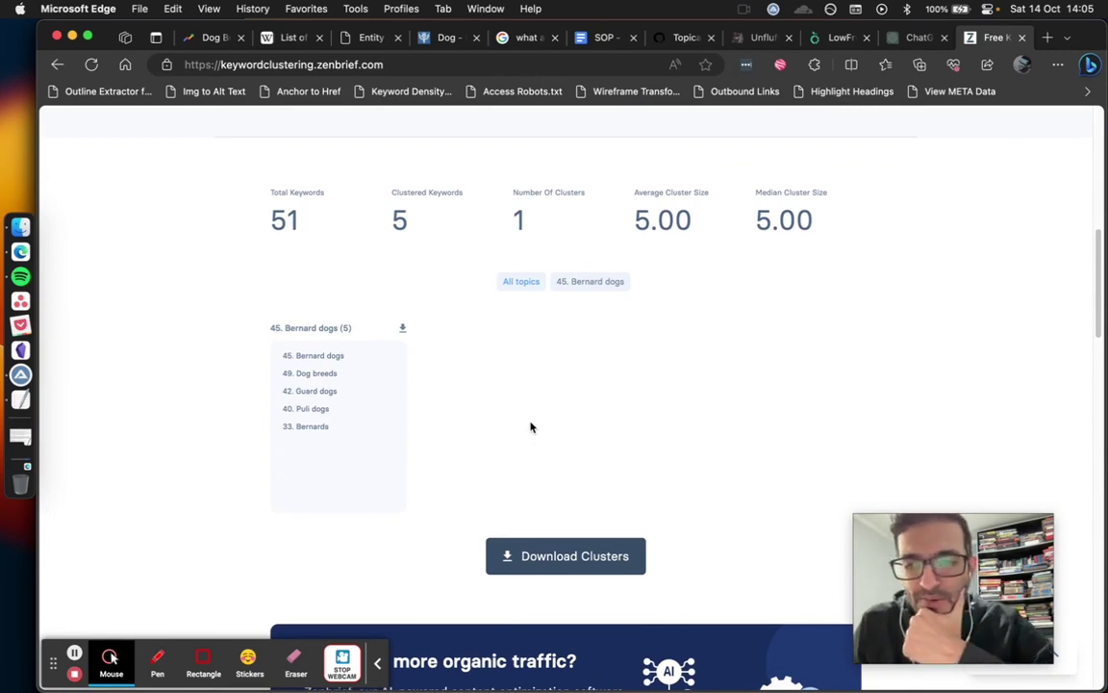
pyautogui.scroll(10, 200, 408)
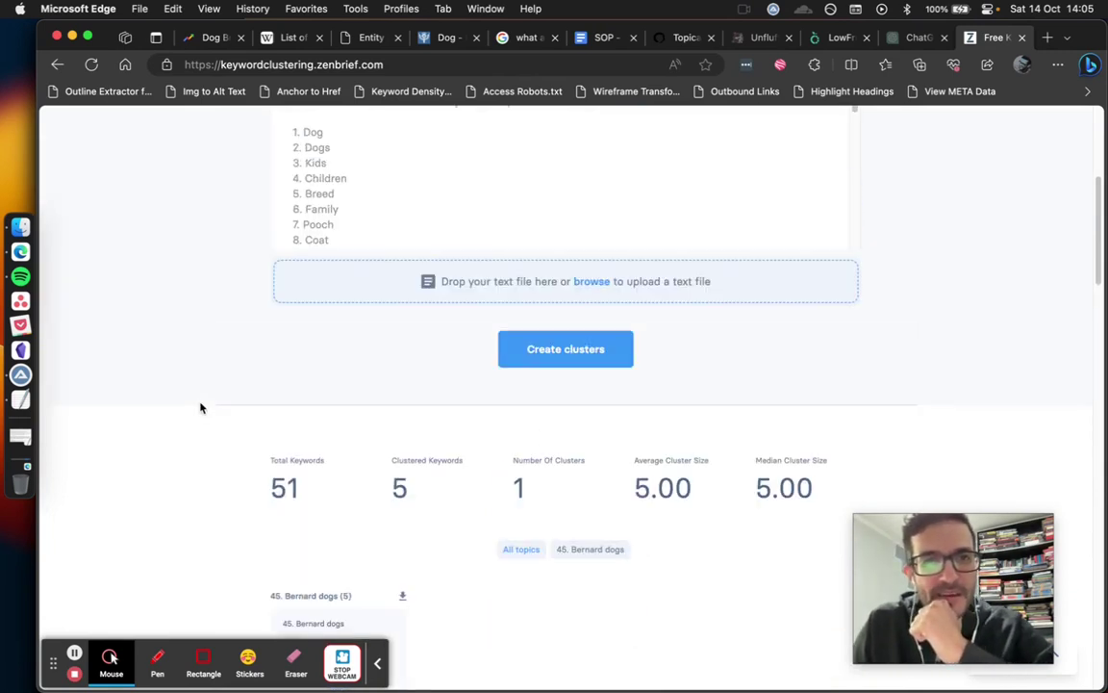
pyautogui.scroll(-10, 200, 408)
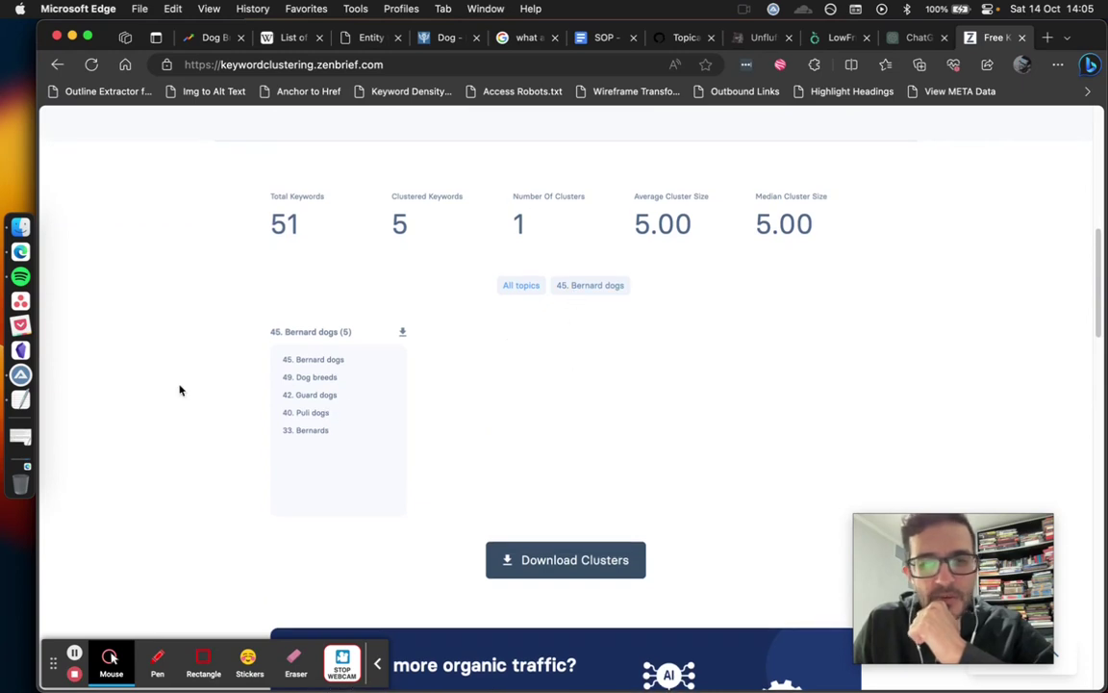
pyautogui.scroll(15, 495, 413)
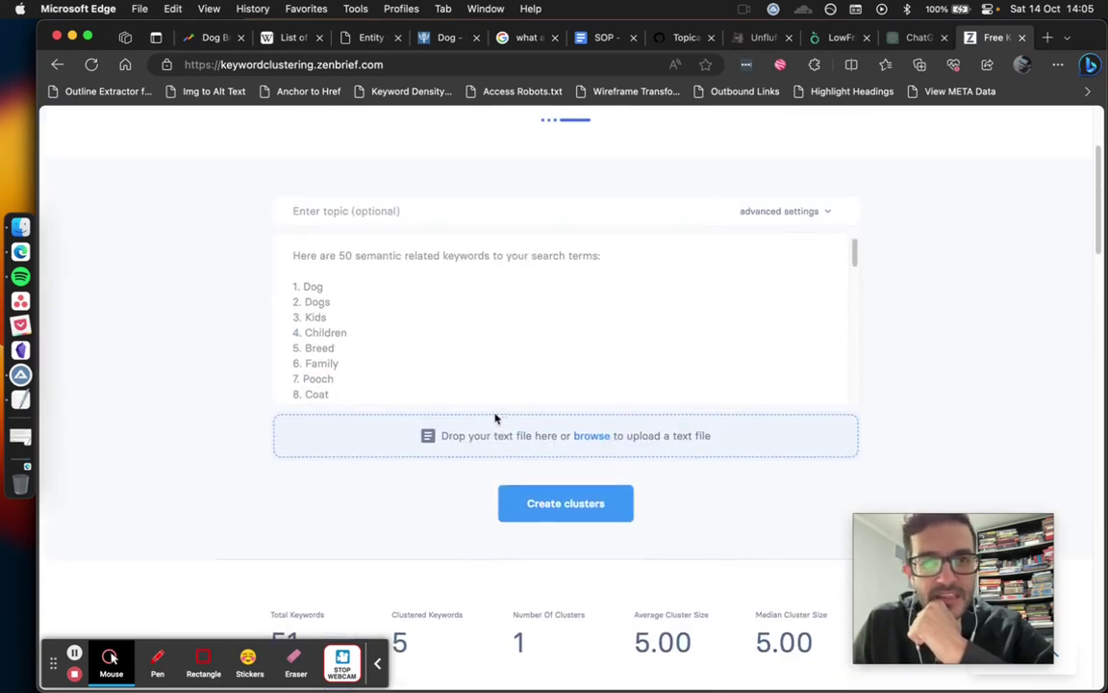
pyautogui.moveTo(857, 258); pyautogui.dragTo(856, 269)
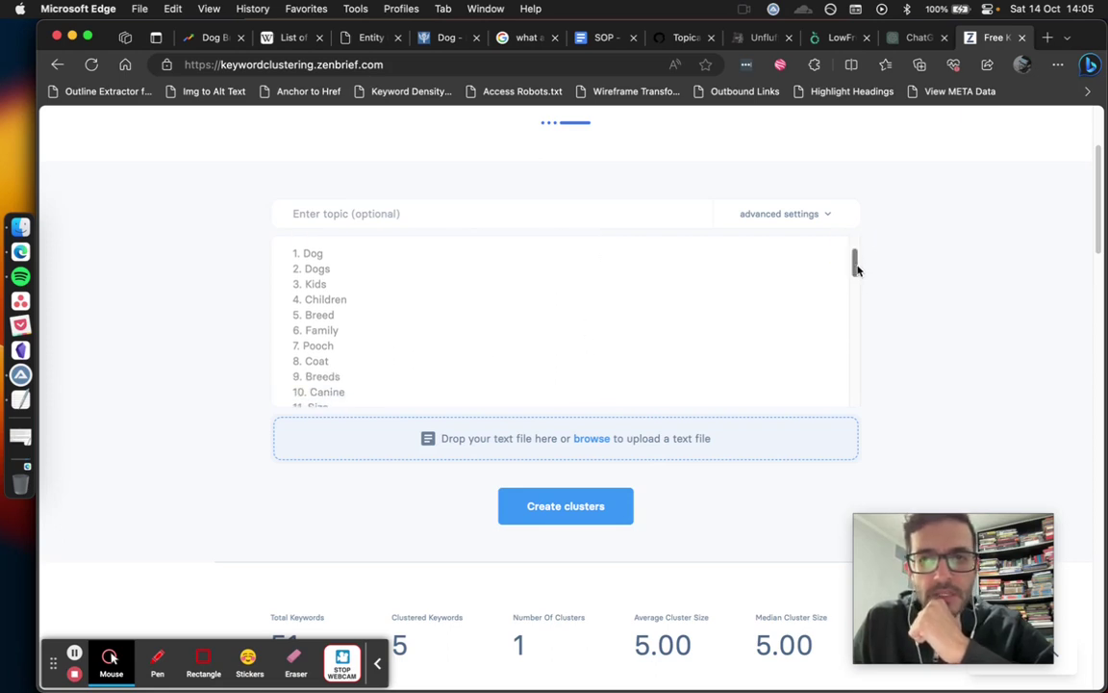
pyautogui.scroll(-10, 910, 368)
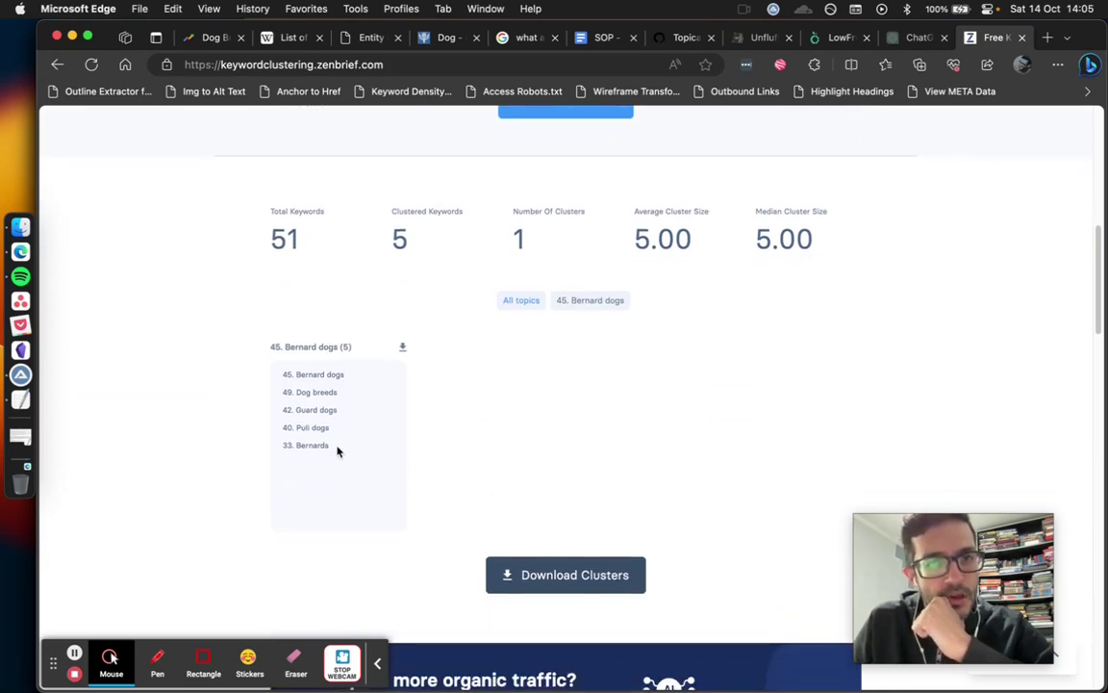
pyautogui.moveTo(329, 444); pyautogui.dragTo(294, 377)
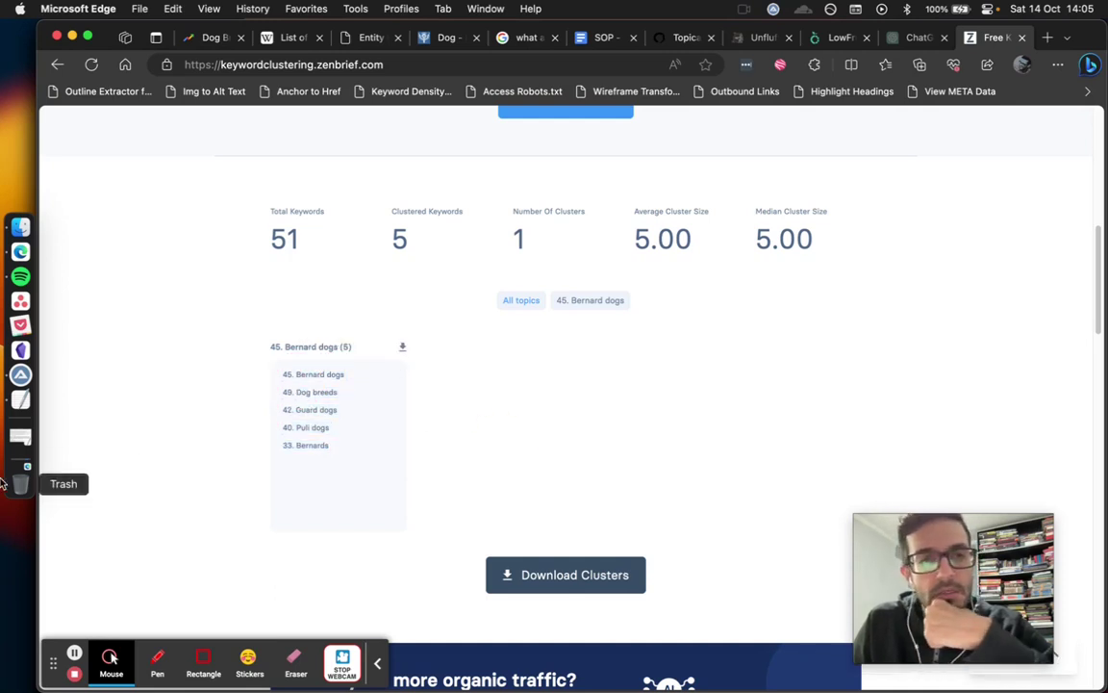
pyautogui.click(22, 401)
pyautogui.click(450, 400)
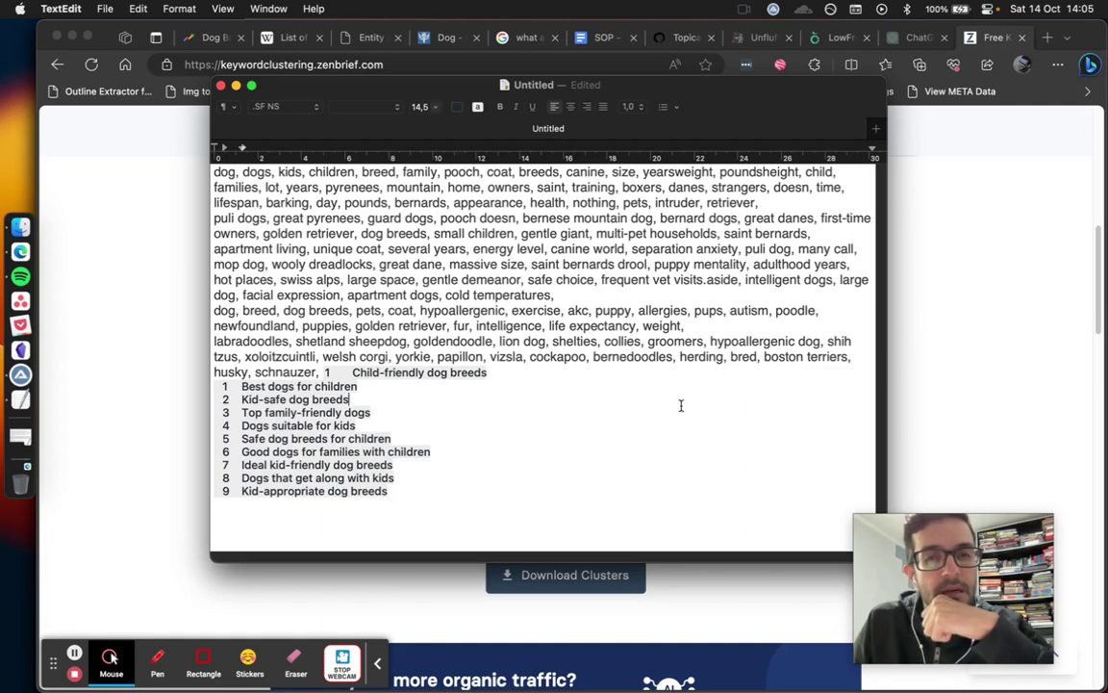
pyautogui.click(121, 313)
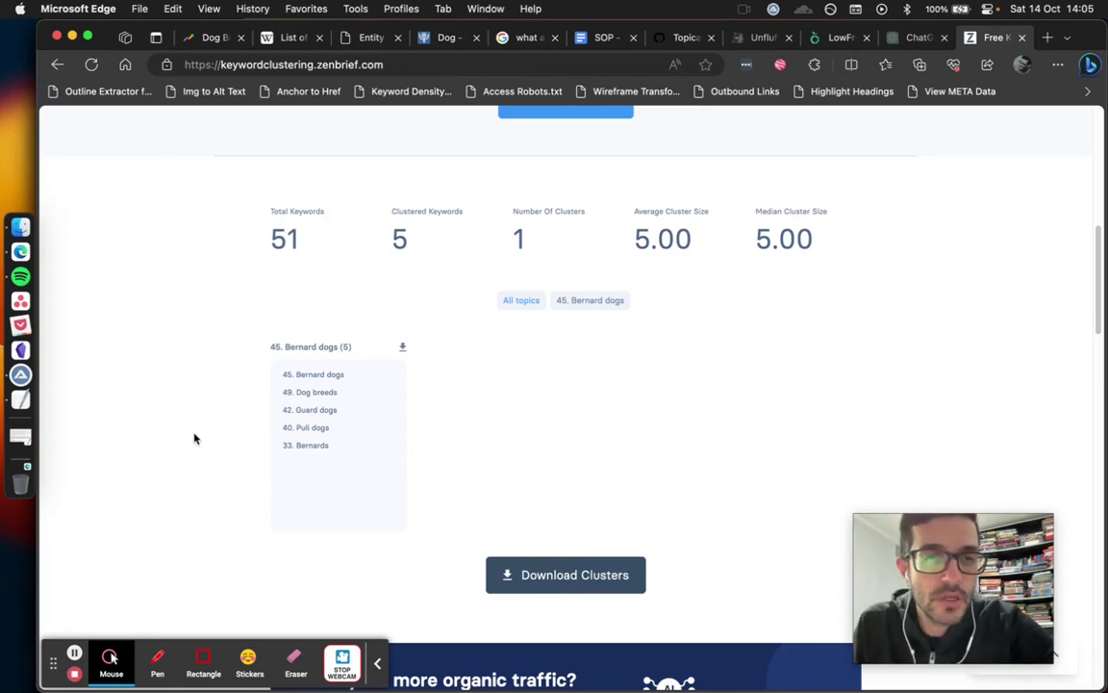
# Copy the first two keyword groups from the TextEdit notes, from "dog, dogs, kids" through "cold temperatures", and return to the browser
pyautogui.click(20, 399)
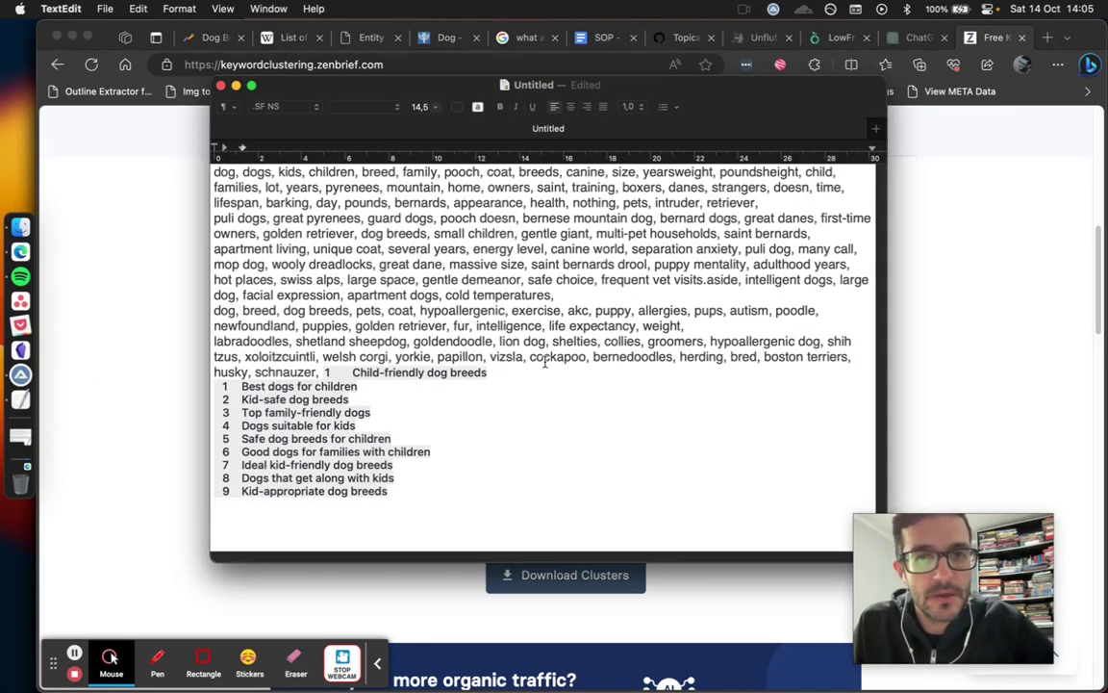
pyautogui.moveTo(572, 296); pyautogui.dragTo(201, 172)
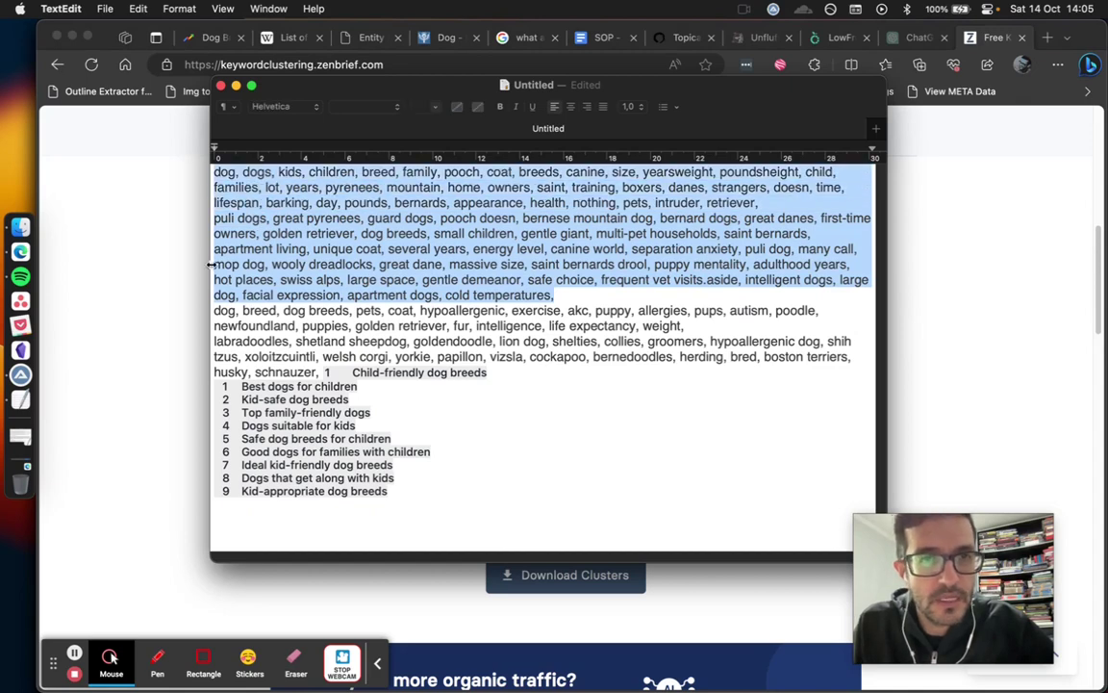
pyautogui.press('super+c')
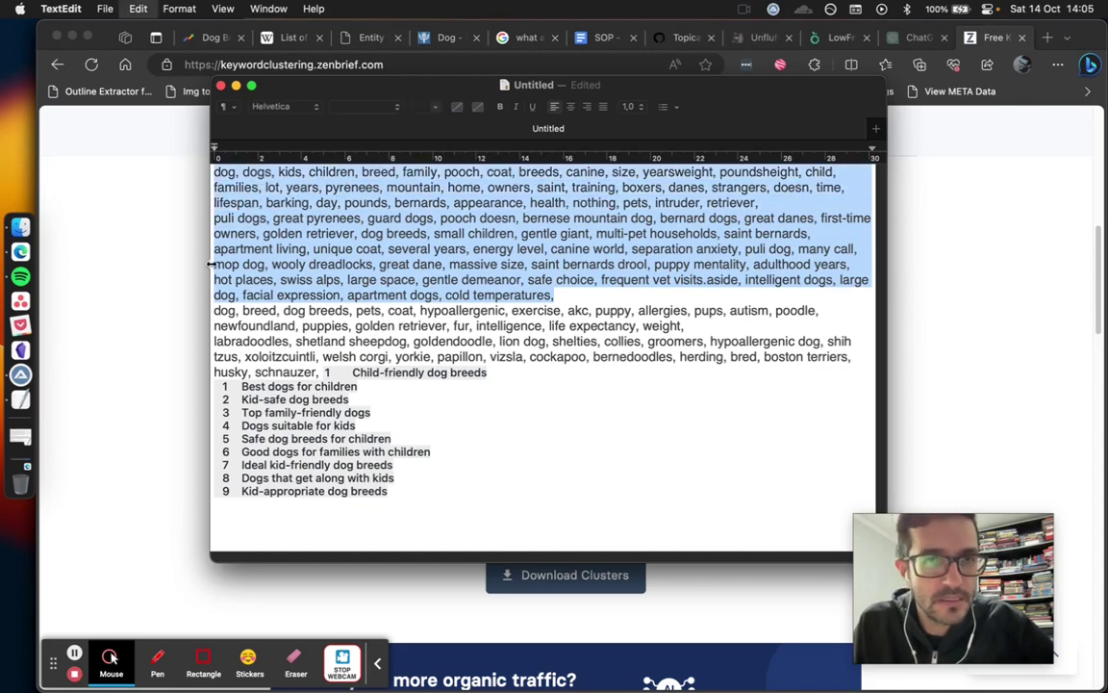
pyautogui.click(141, 272)
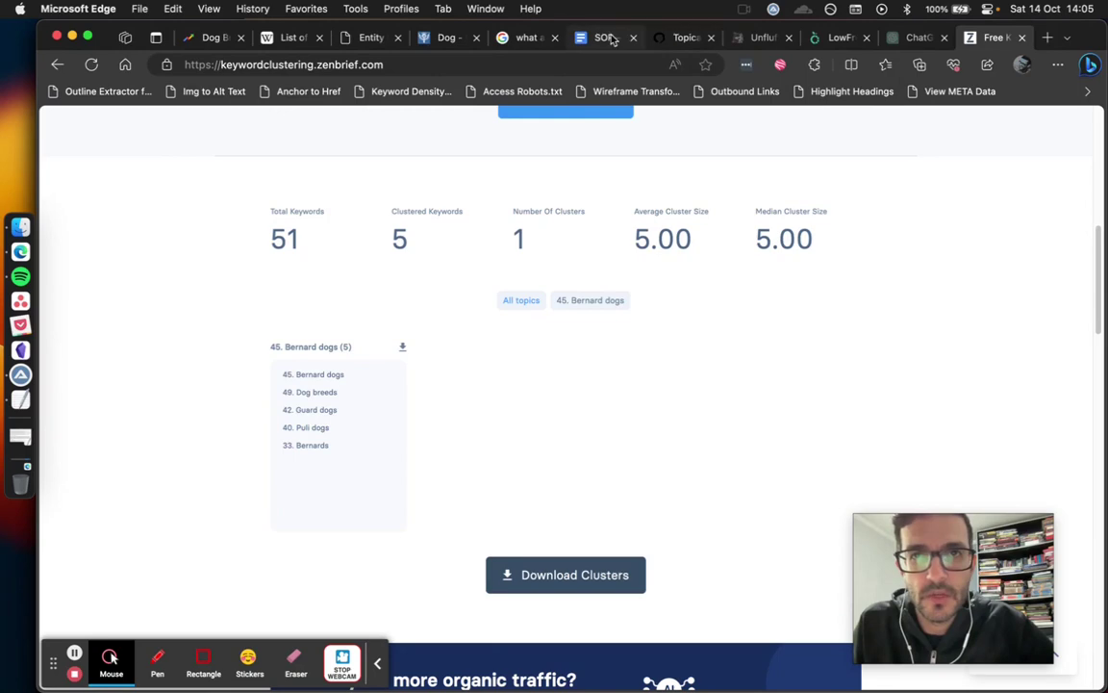
# Consult the next steps in the SOP document and paste the copied keyword groups as manual keywords in ZimmWriter's SEO Blog Writer
pyautogui.click(606, 37)
pyautogui.scroll(-5, 470, 378)
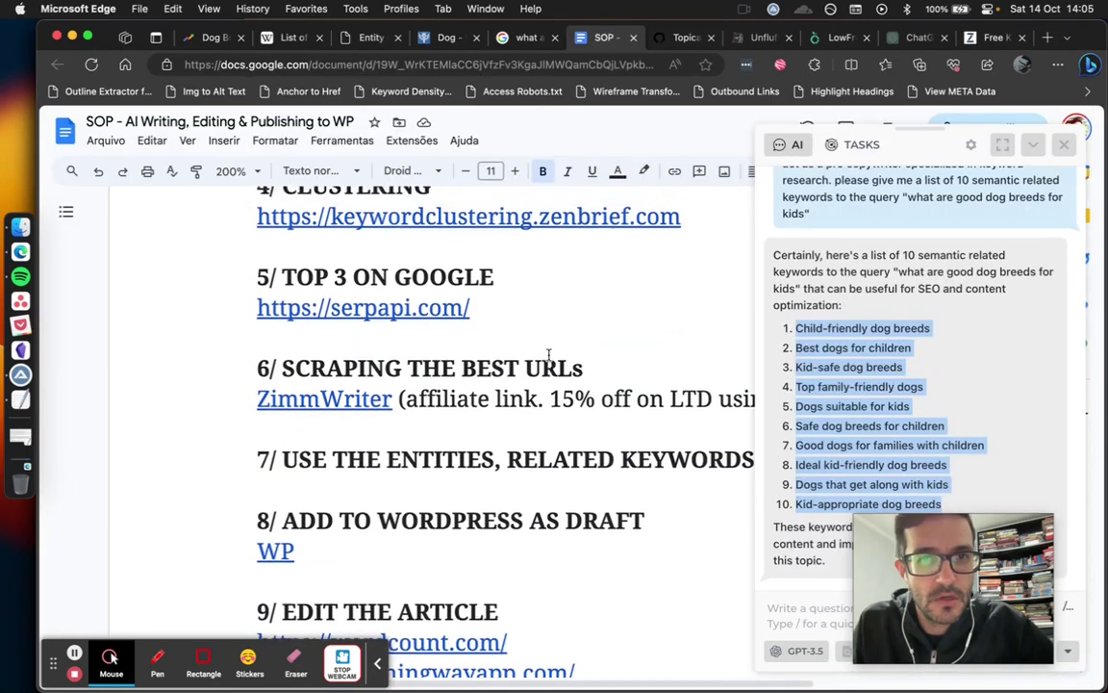
pyautogui.scroll(2, 548, 356)
pyautogui.scroll(1, 562, 290)
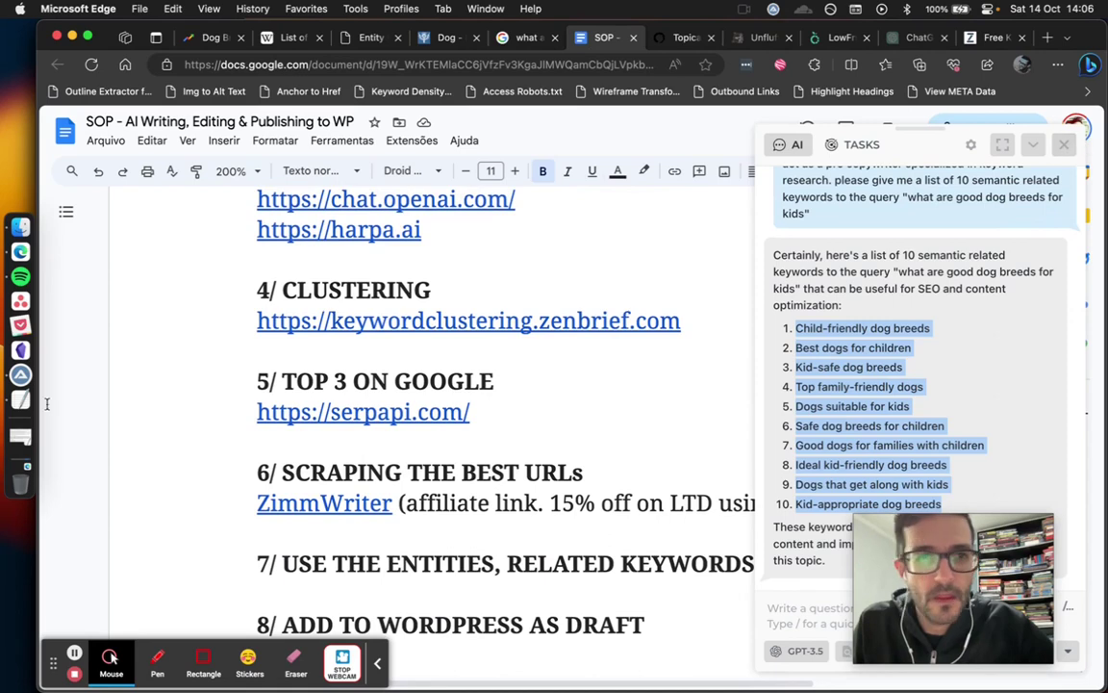
pyautogui.click(20, 350)
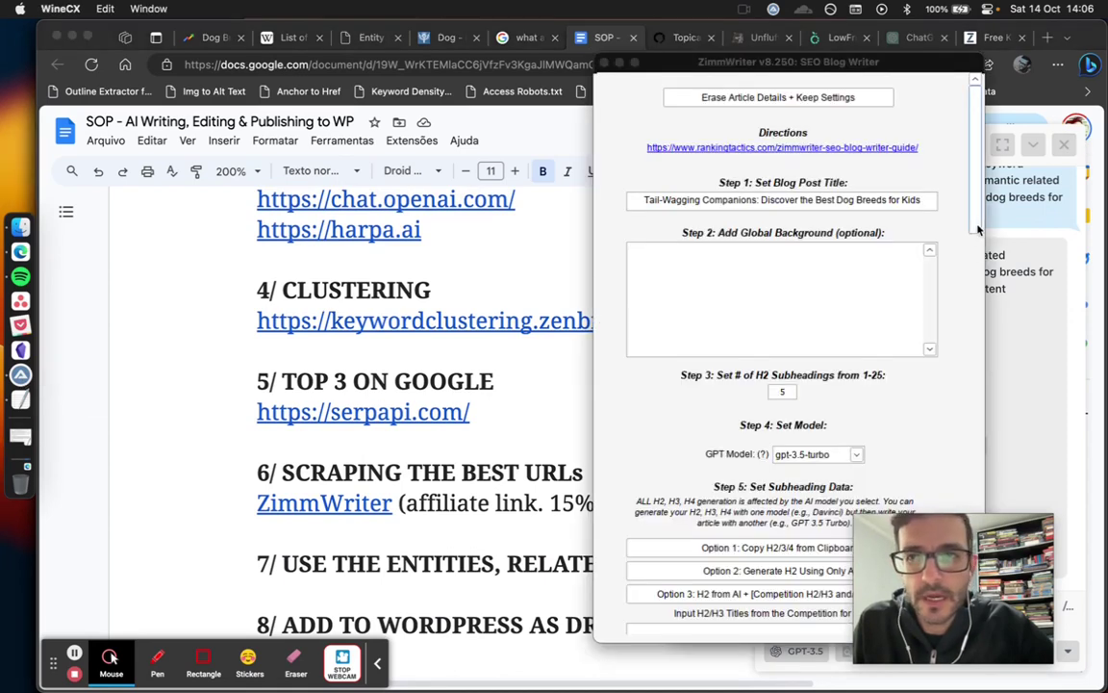
pyautogui.moveTo(978, 219); pyautogui.dragTo(978, 449)
pyautogui.scroll(-6, 956, 377)
pyautogui.click(727, 353)
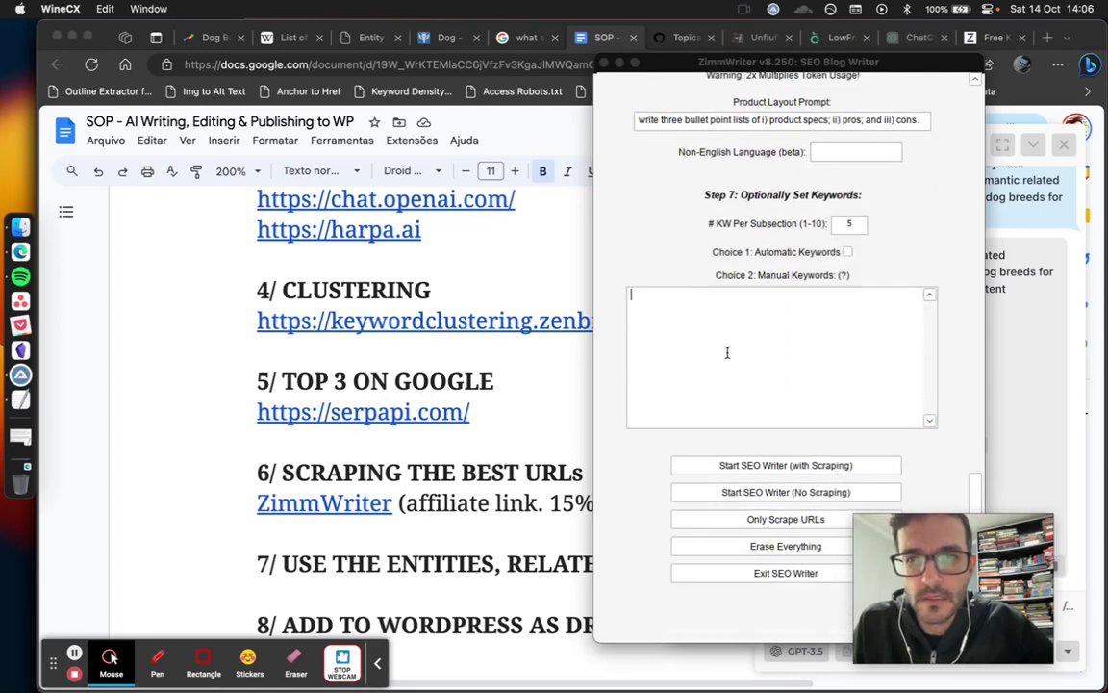
pyautogui.press('super+v')
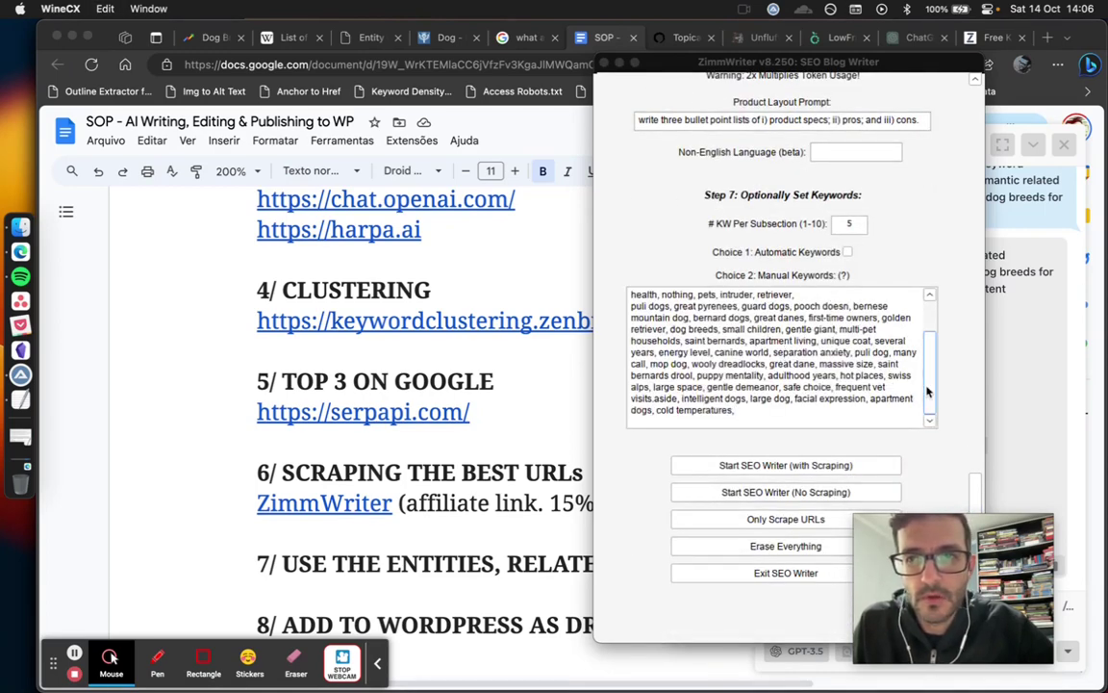
pyautogui.scroll(3, 927, 359)
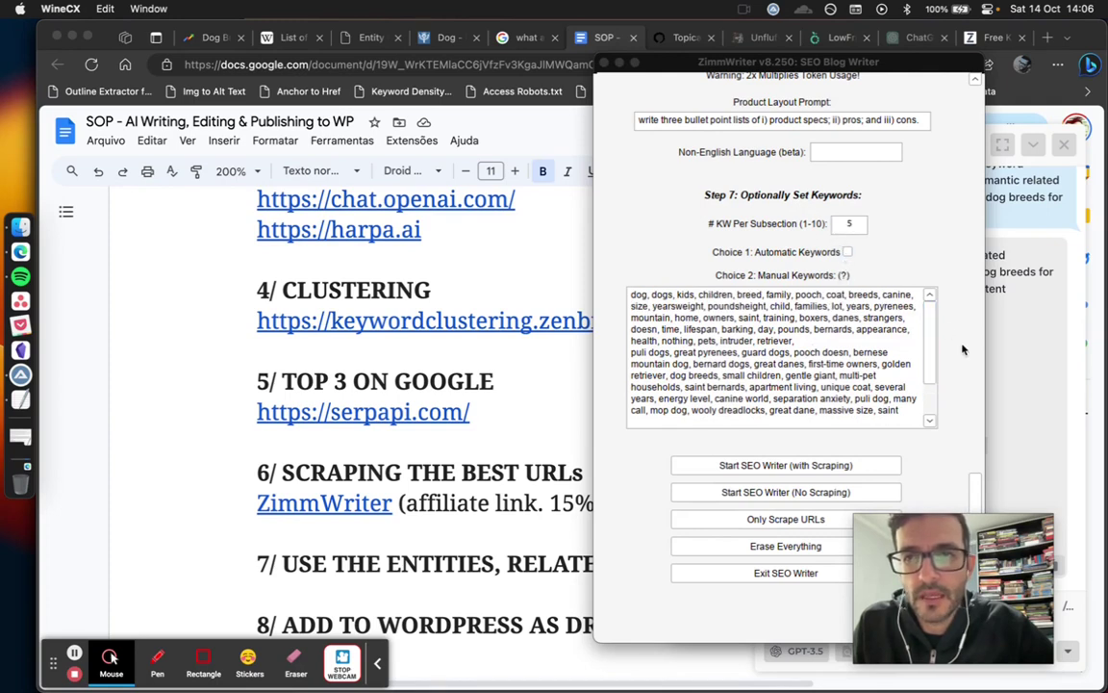
# Set the number of keywords per subsection to 10 in ZimmWriter
pyautogui.moveTo(977, 497)
pyautogui.mouseDown()
pyautogui.moveTo(978, 421)
pyautogui.moveTo(977, 481)
pyautogui.mouseUp()
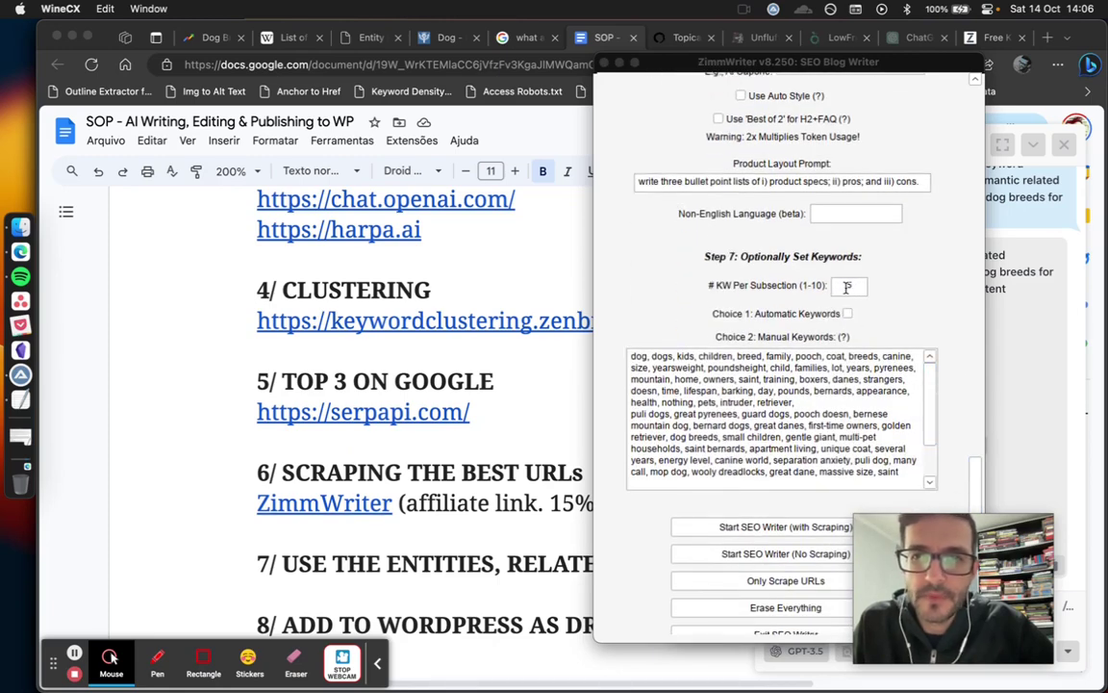
pyautogui.doubleClick(847, 286)
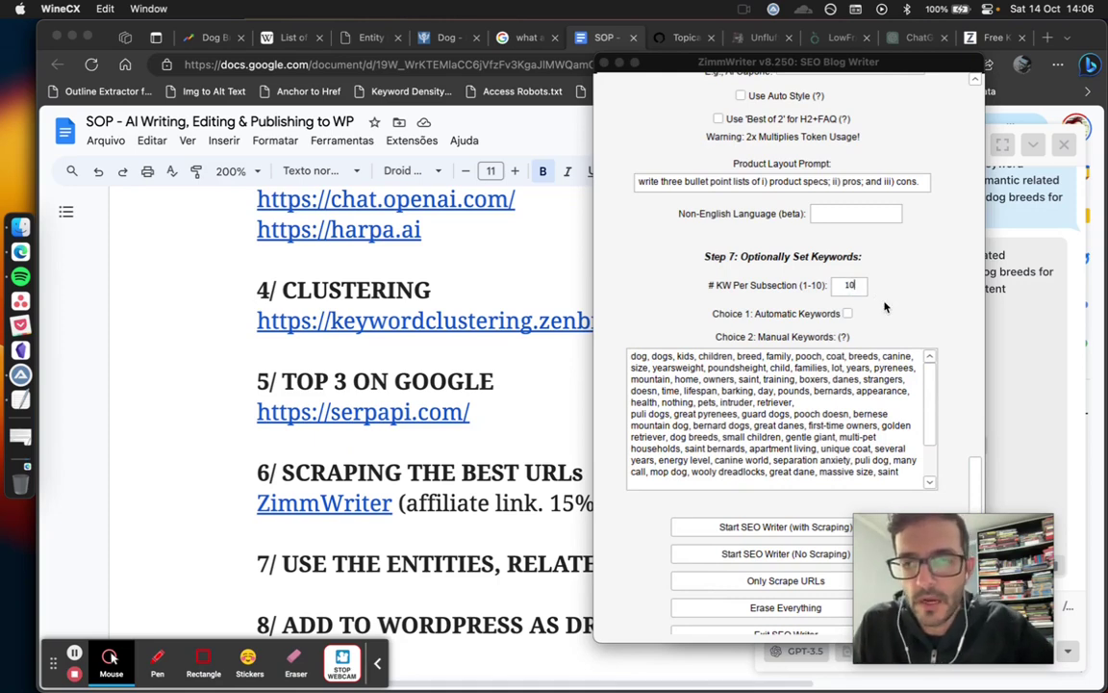
pyautogui.scroll(-3, 923, 414)
pyautogui.scroll(3, 923, 413)
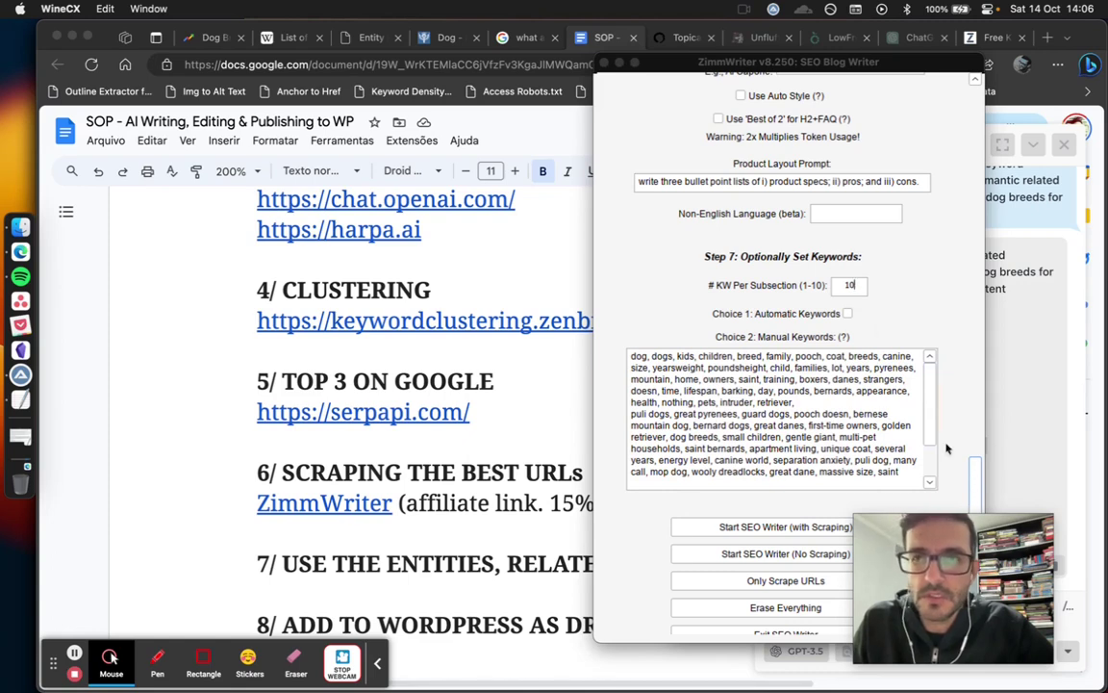
pyautogui.moveTo(907, 73); pyautogui.dragTo(808, 90)
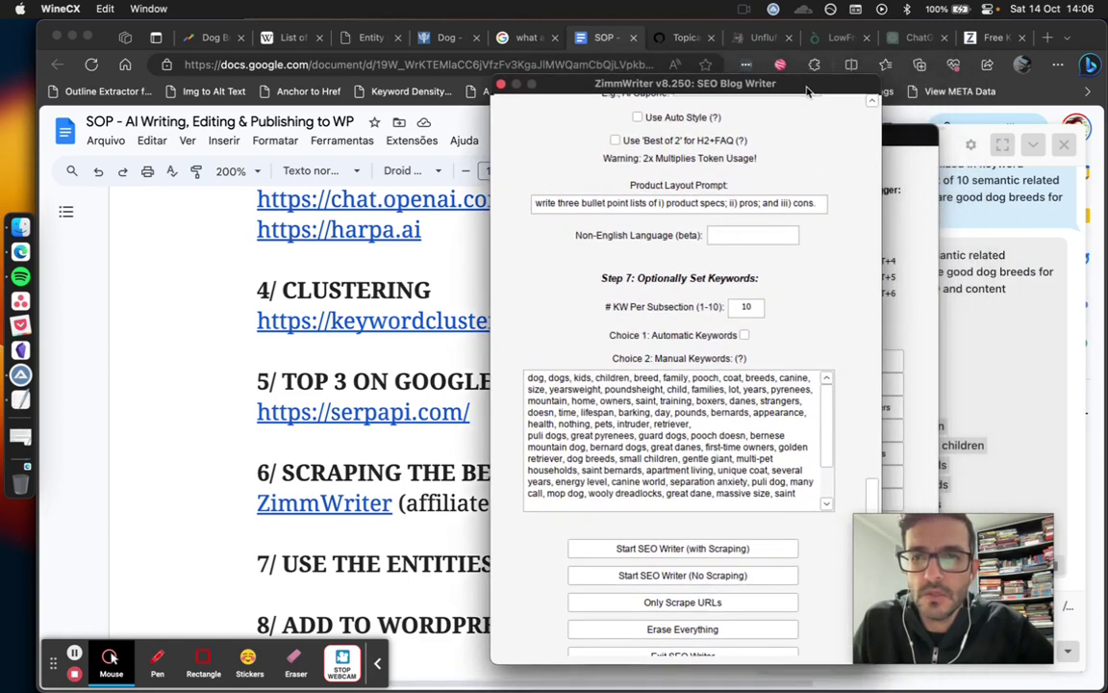
pyautogui.click(202, 372)
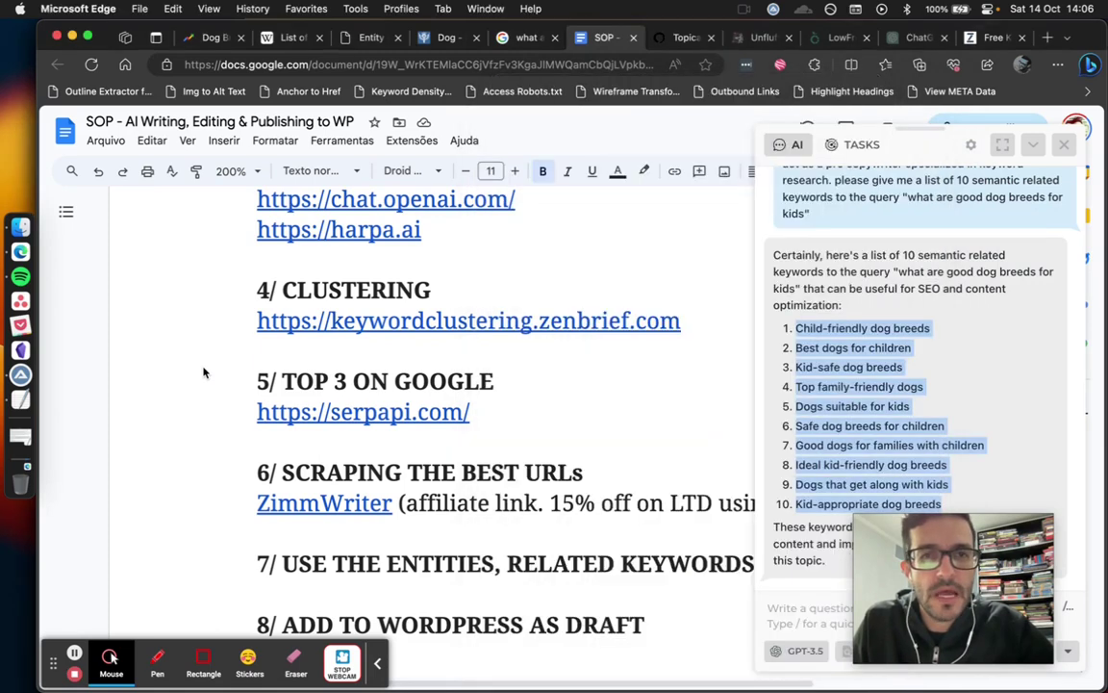
pyautogui.click(20, 377)
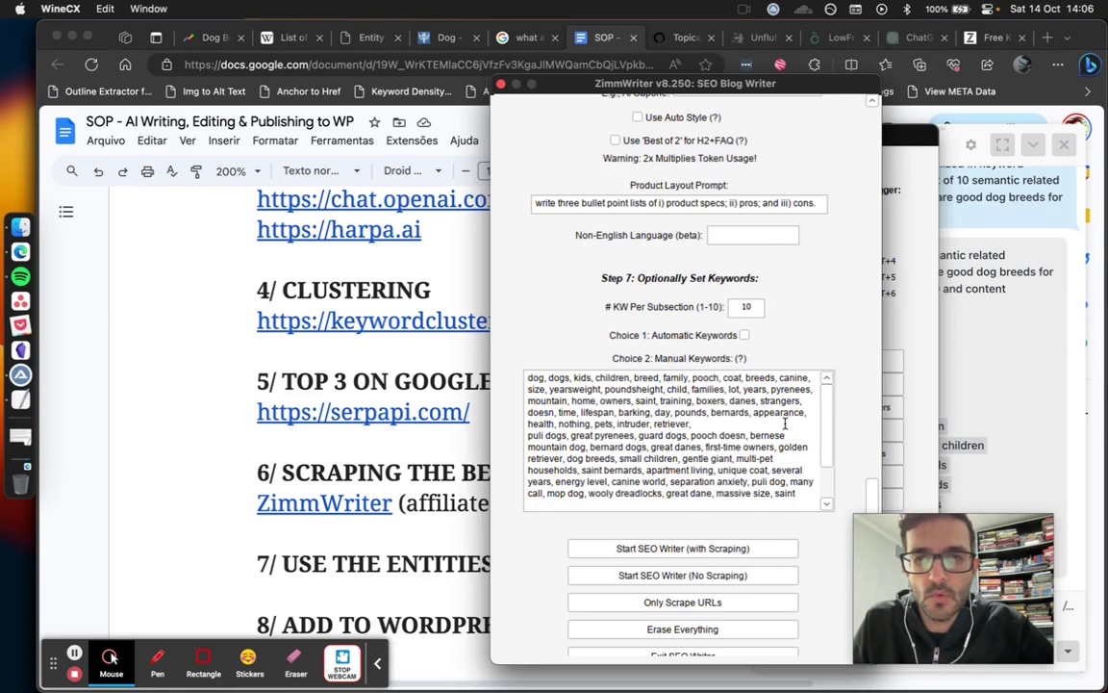
pyautogui.scroll(-2, 827, 462)
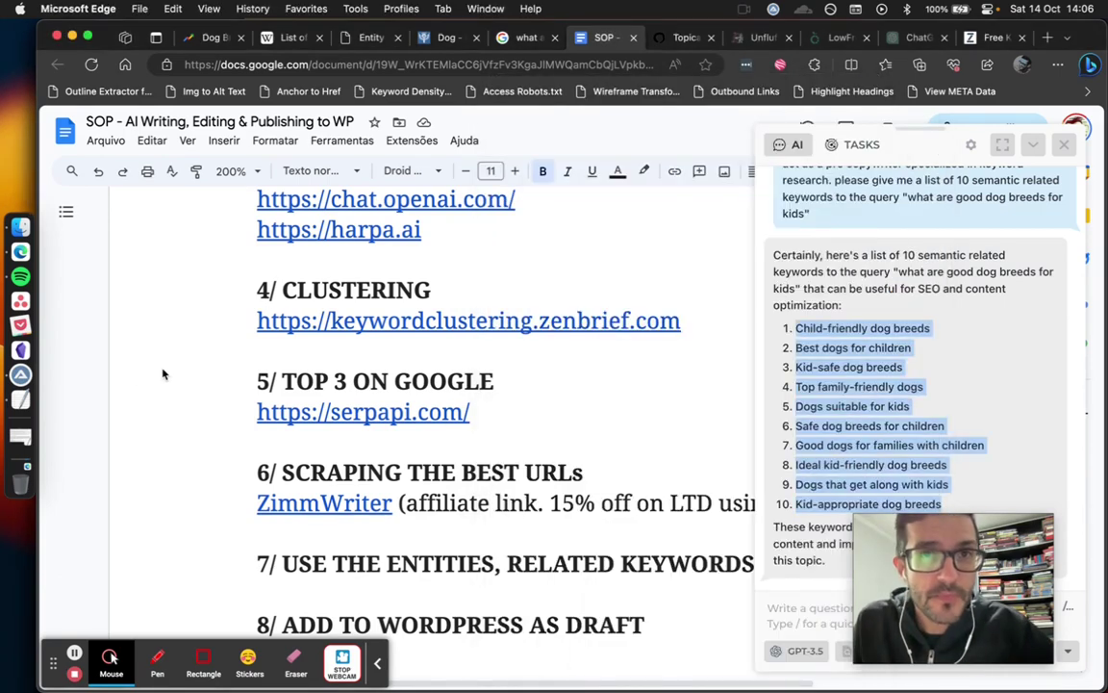
# Load serpapi.com in place of the Topical Relevance page and set its test search location to United States
pyautogui.click(149, 338)
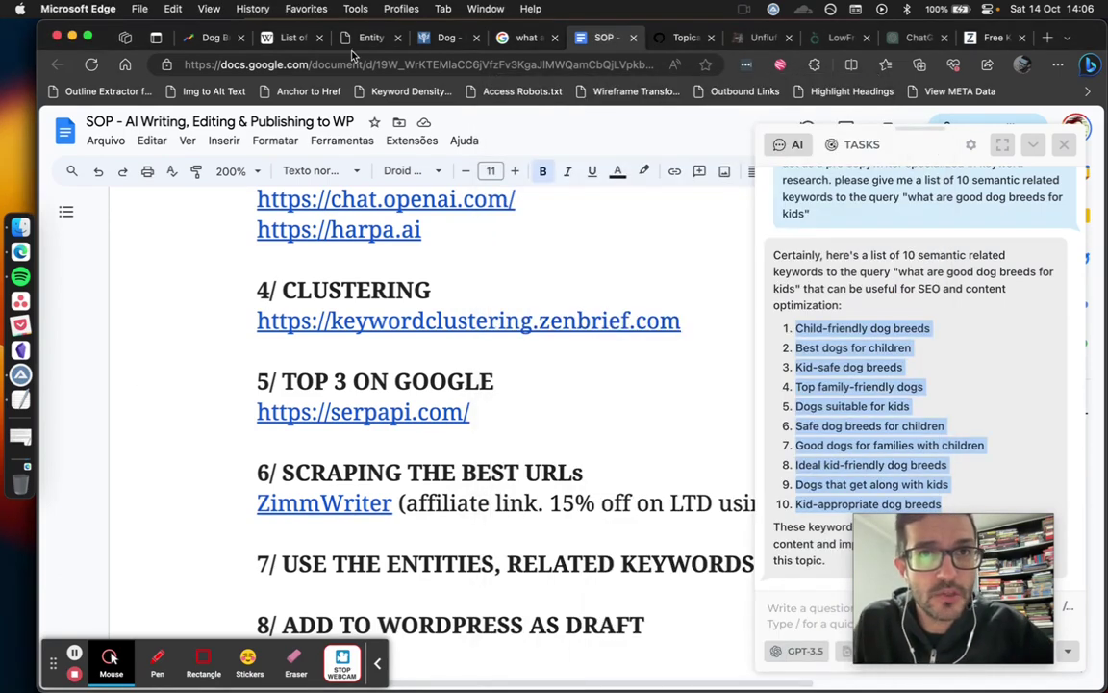
pyautogui.click(681, 37)
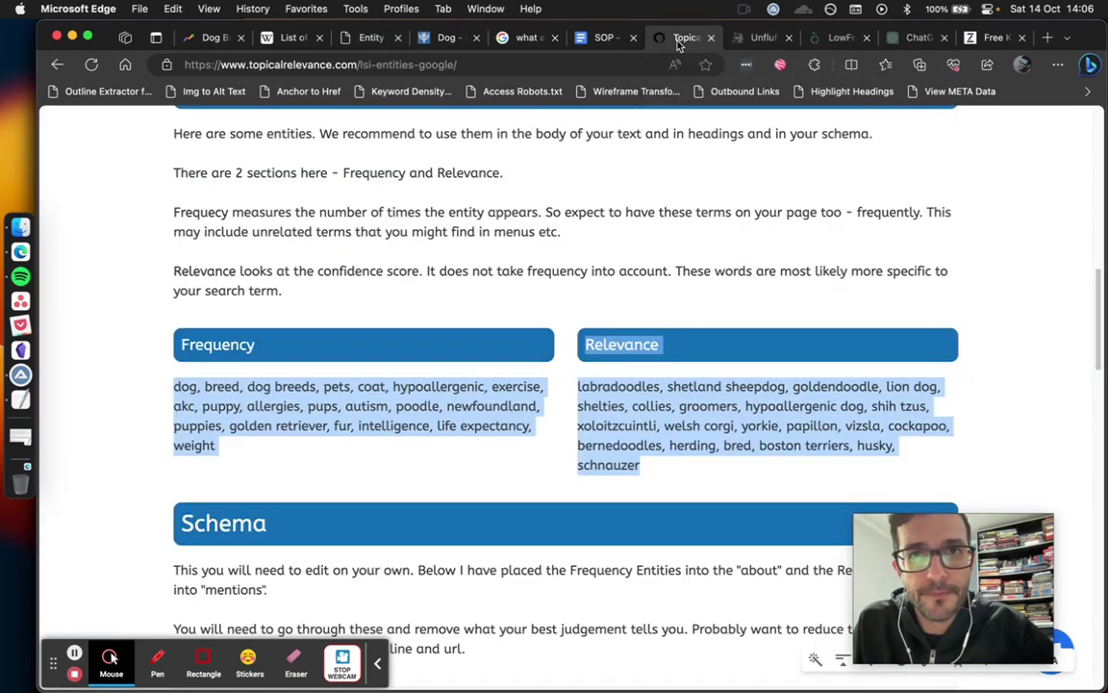
pyautogui.click(574, 64)
pyautogui.write('ser')
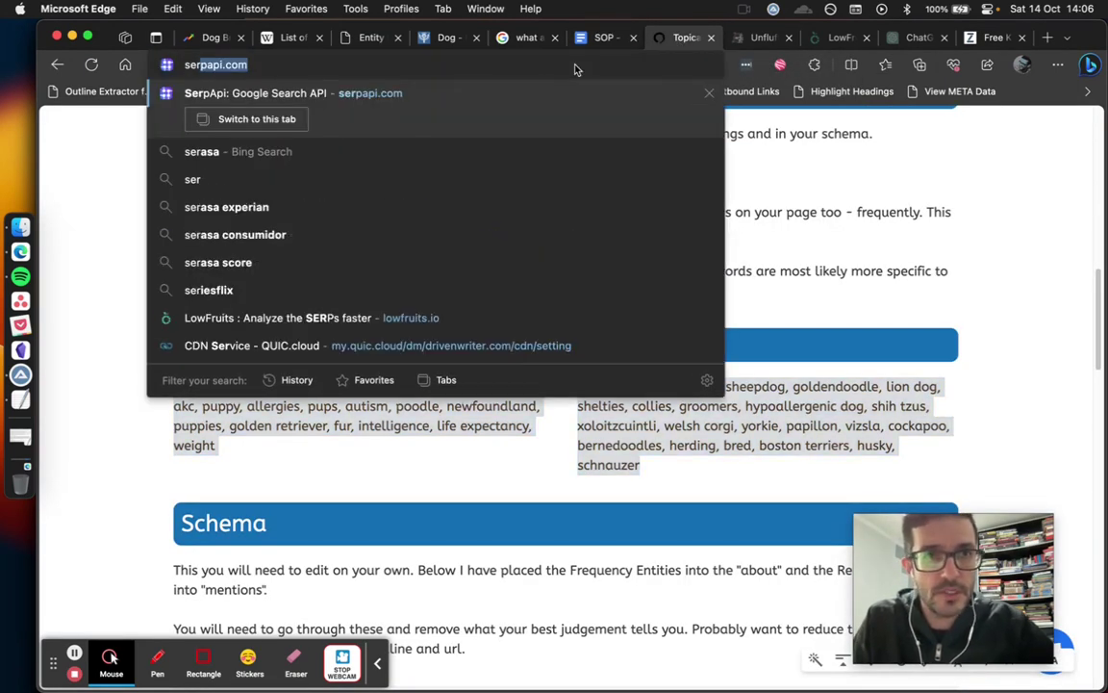
pyautogui.press('Return')
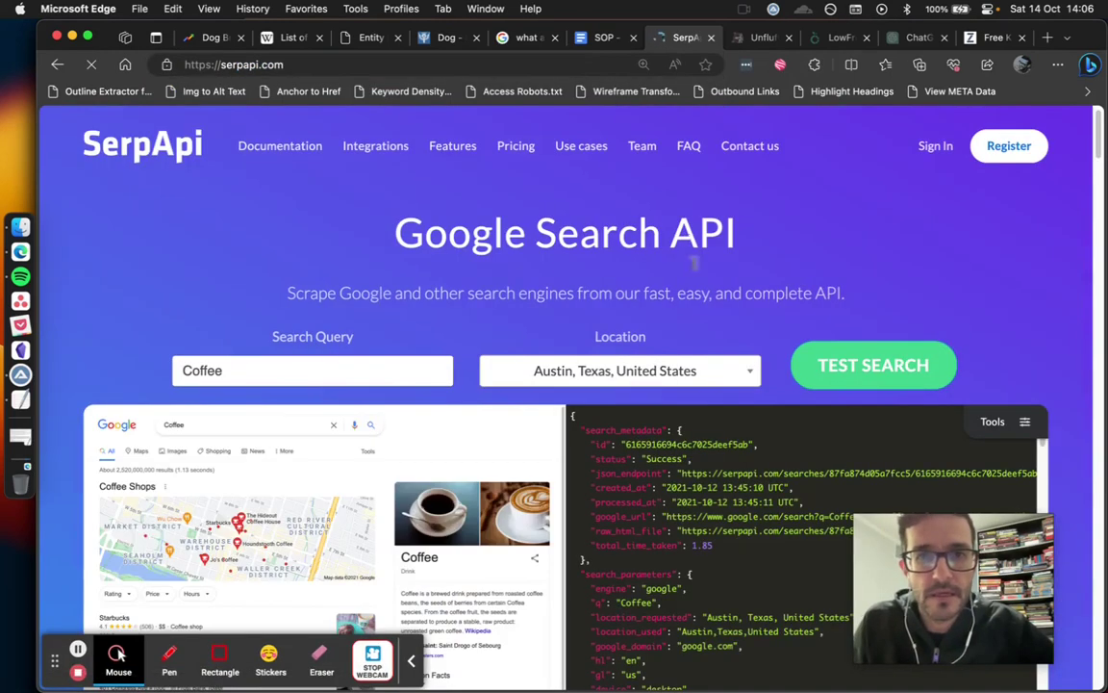
pyautogui.click(676, 381)
pyautogui.click(538, 476)
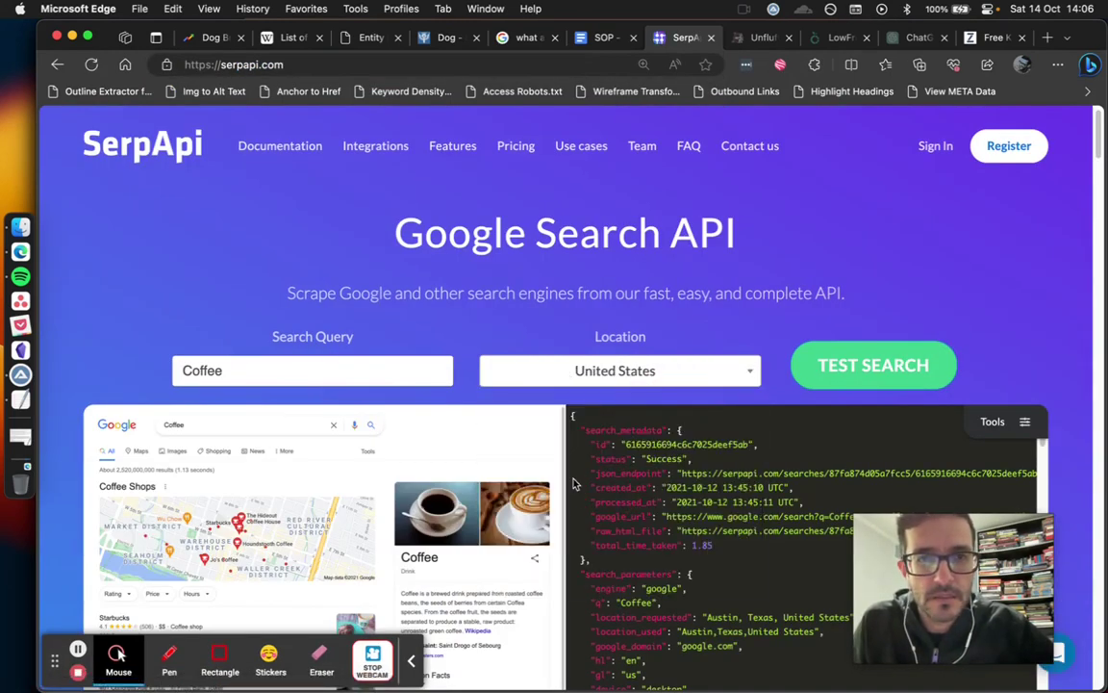
# Replace SerpApi's search query with "what are good dog breeds for kids", copied from the Google search, and run the test search
pyautogui.doubleClick(336, 375)
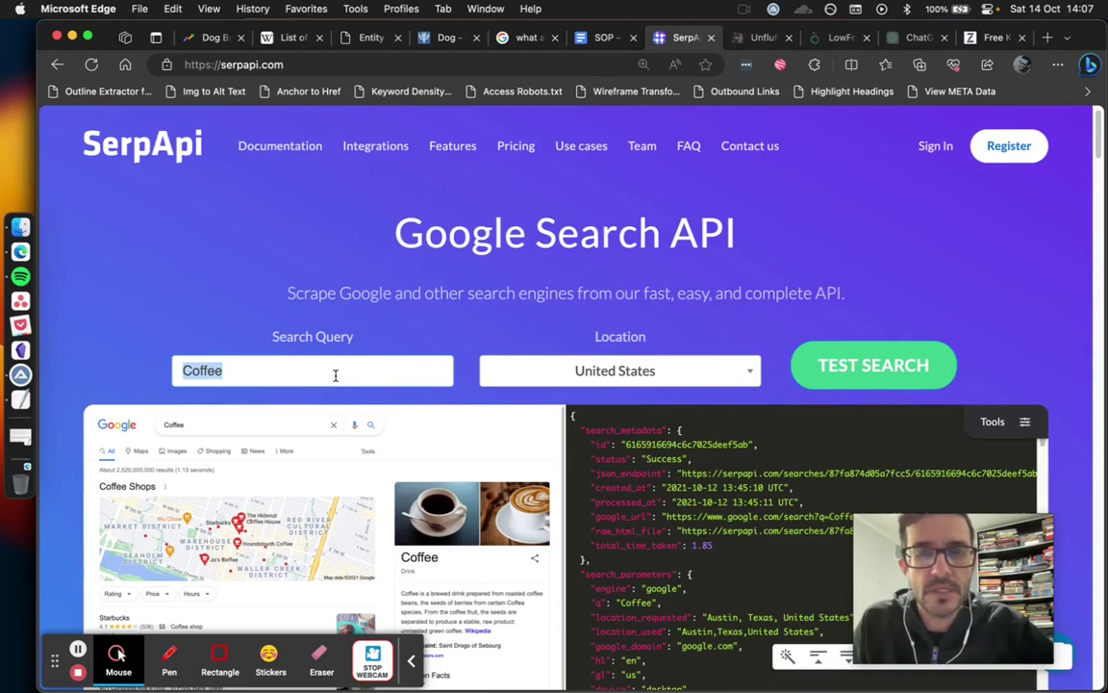
pyautogui.click(526, 38)
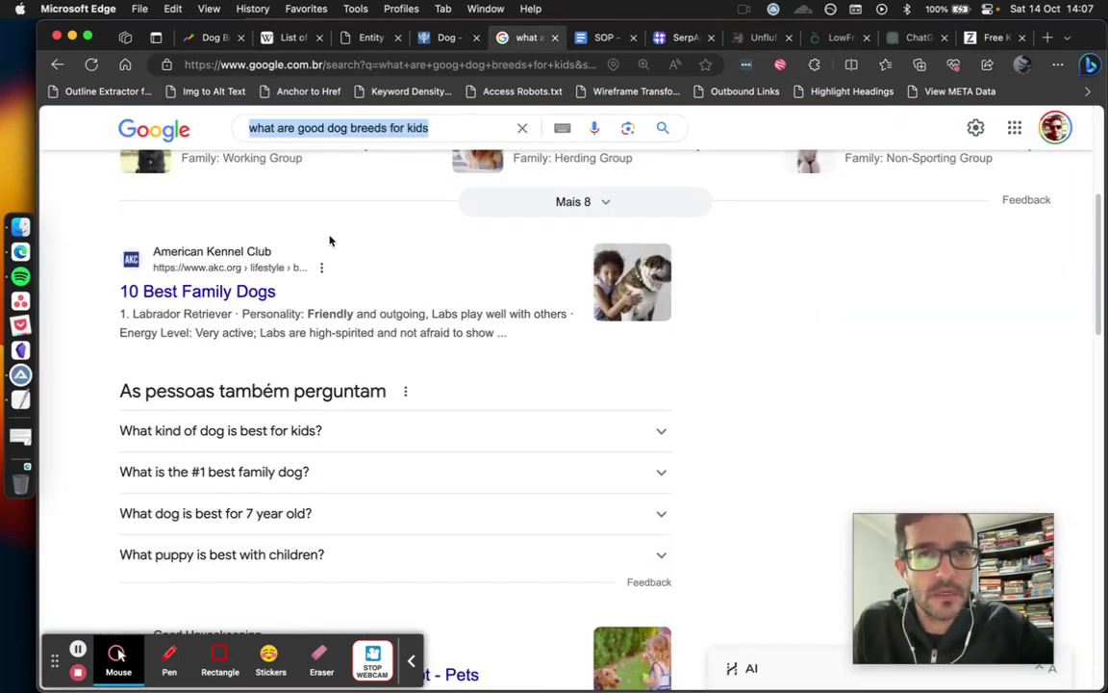
pyautogui.press('super+c')
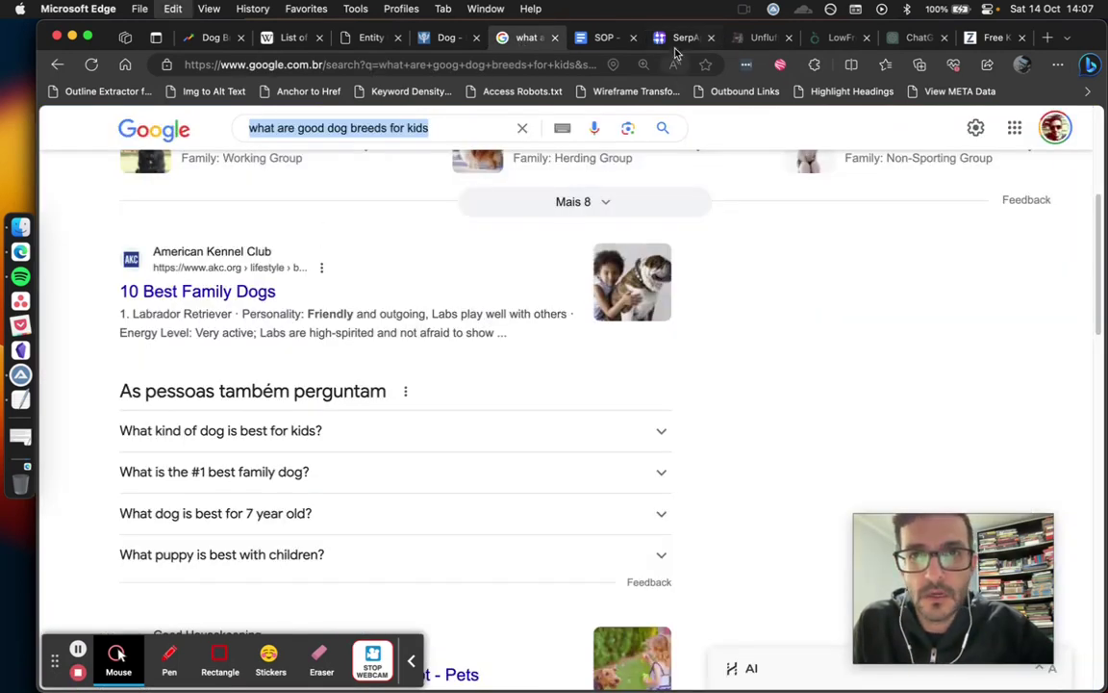
pyautogui.scroll(5, 497, 284)
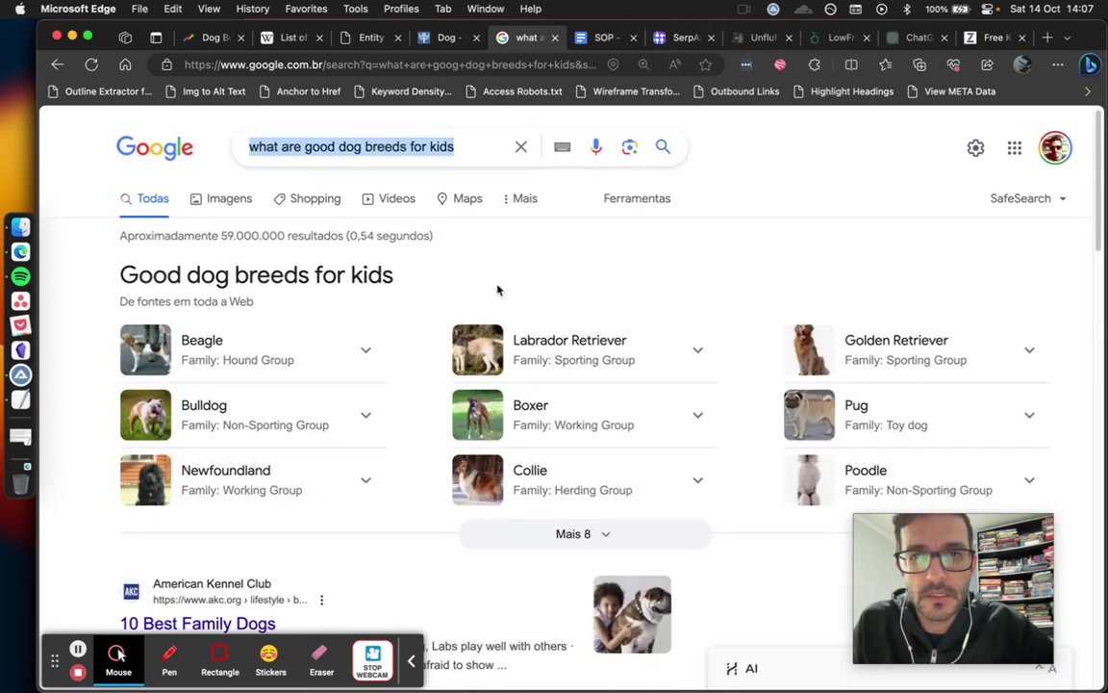
pyautogui.click(681, 38)
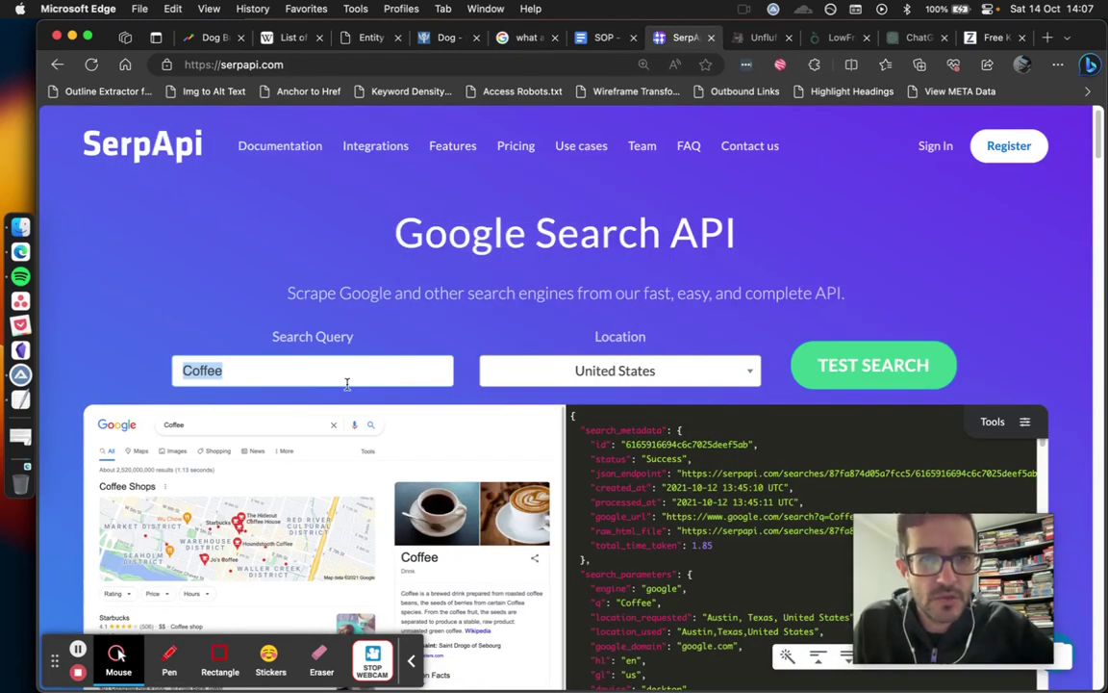
pyautogui.press('super+v')
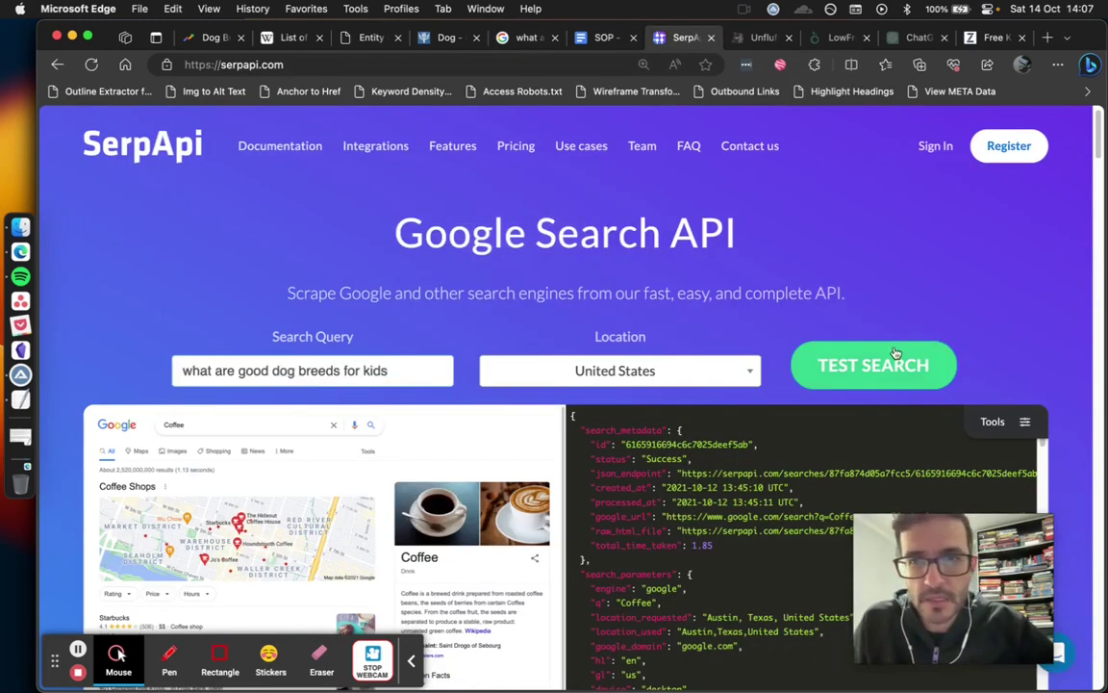
pyautogui.click(851, 365)
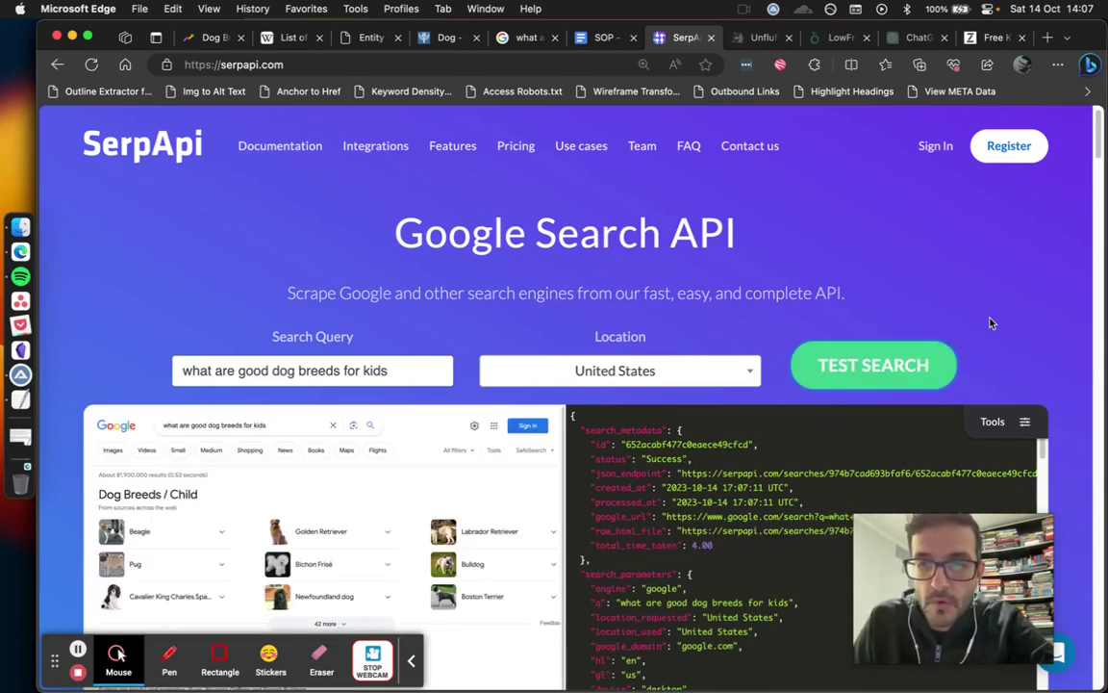
pyautogui.scroll(-3, 991, 323)
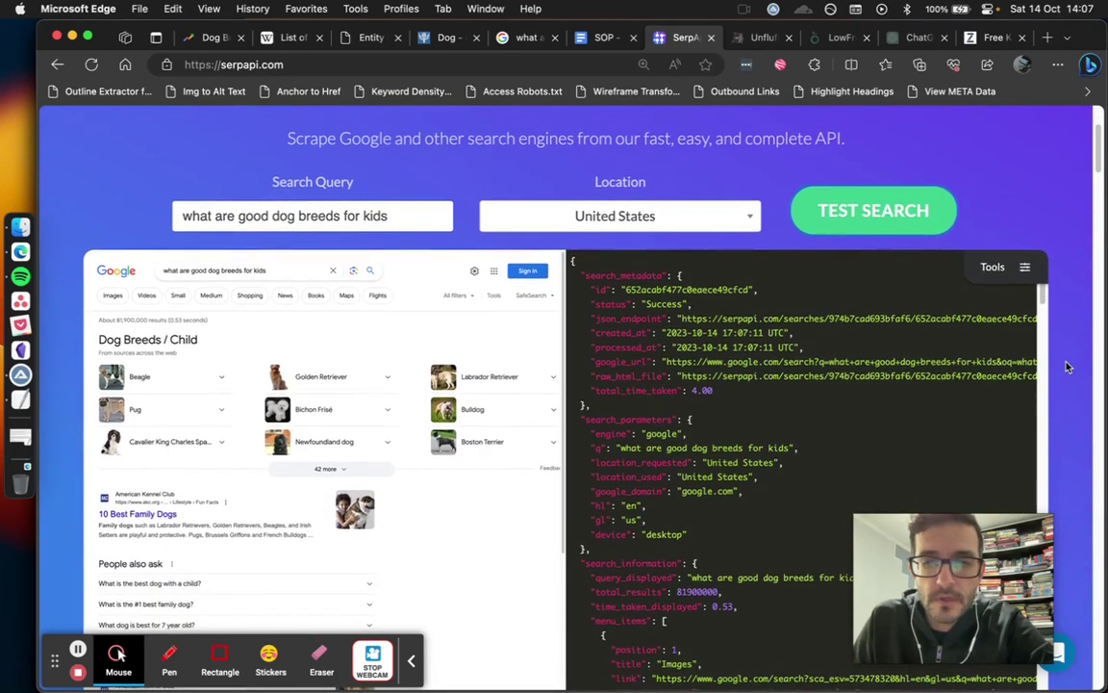
# Open the American Kennel Club result "10 Best Family Dogs" from the search preview in a new tab and switch to it
pyautogui.scroll(-2, 1065, 366)
pyautogui.scroll(-3, 405, 490)
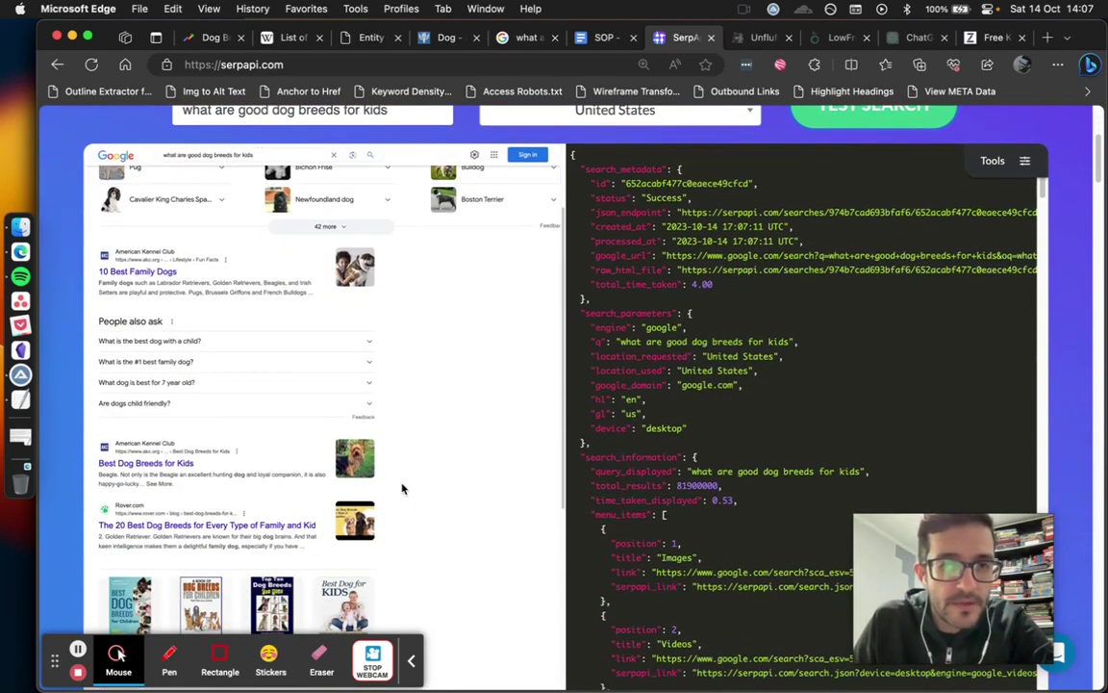
pyautogui.scroll(-1, 403, 487)
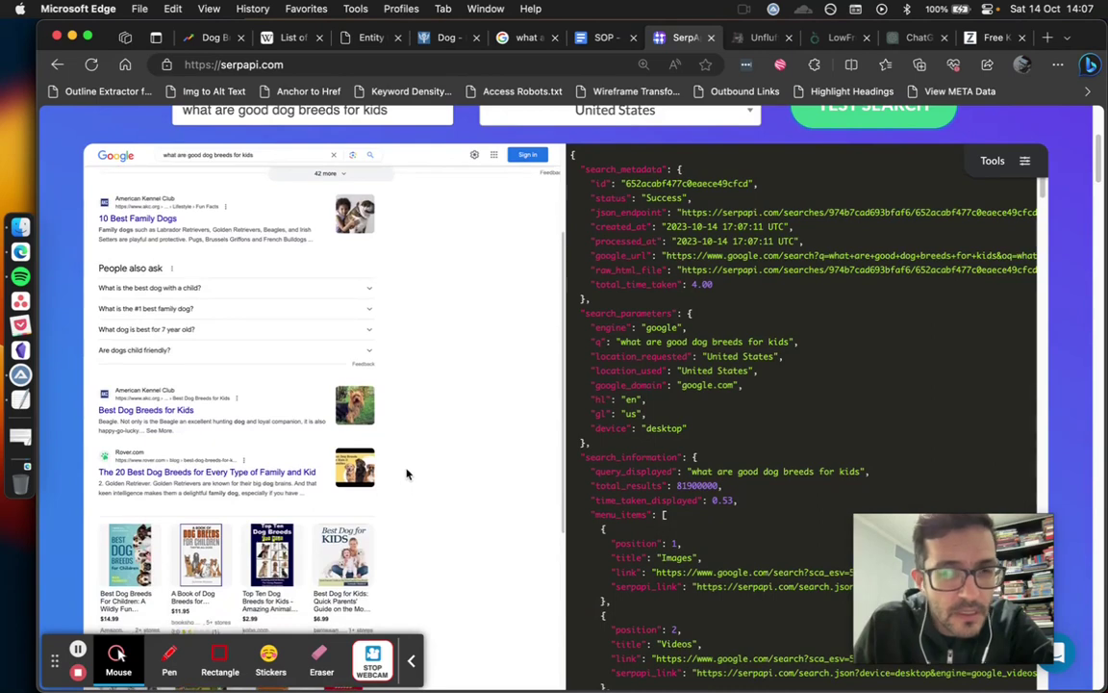
pyautogui.scroll(4, 406, 467)
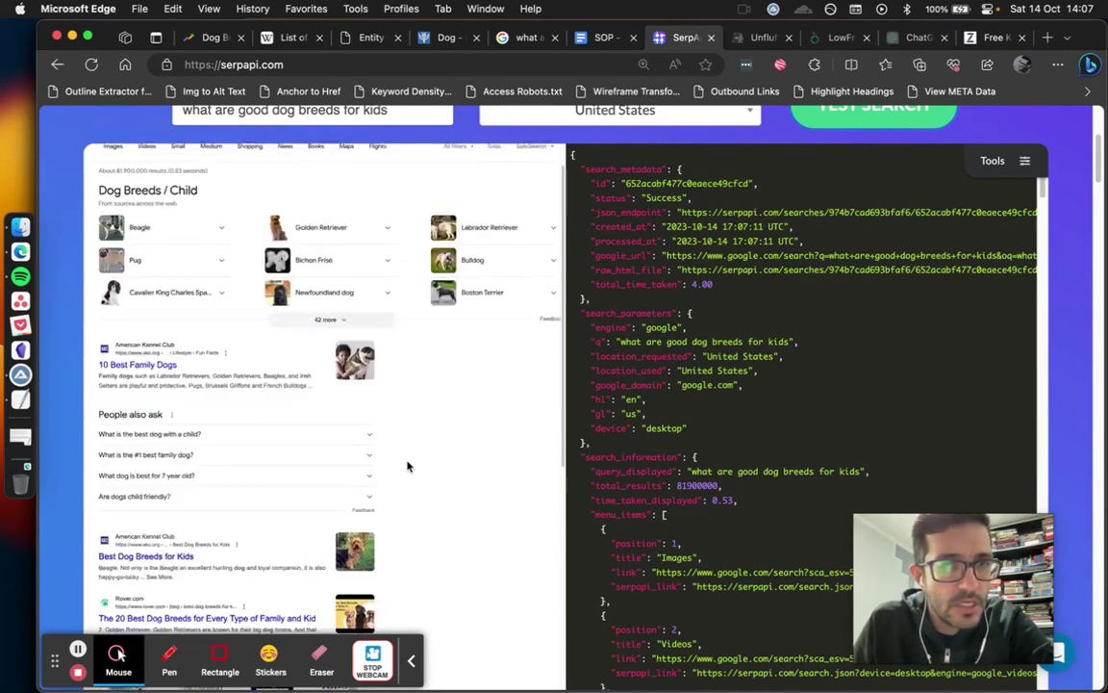
pyautogui.scroll(1, 83, 369)
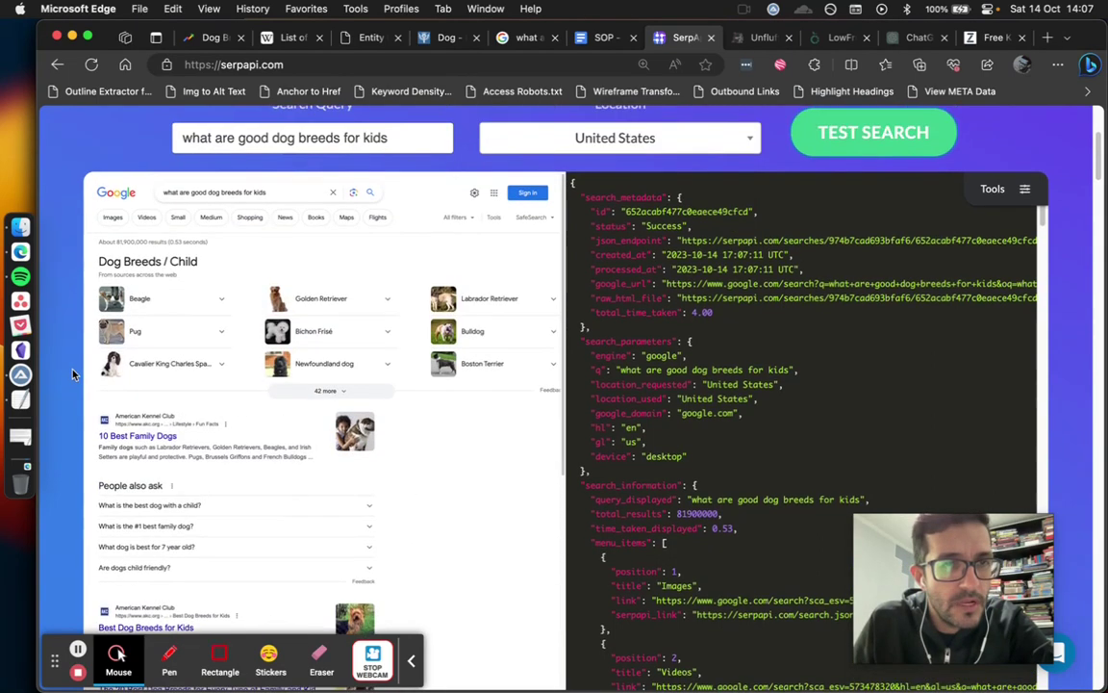
pyautogui.scroll(-3, 72, 374)
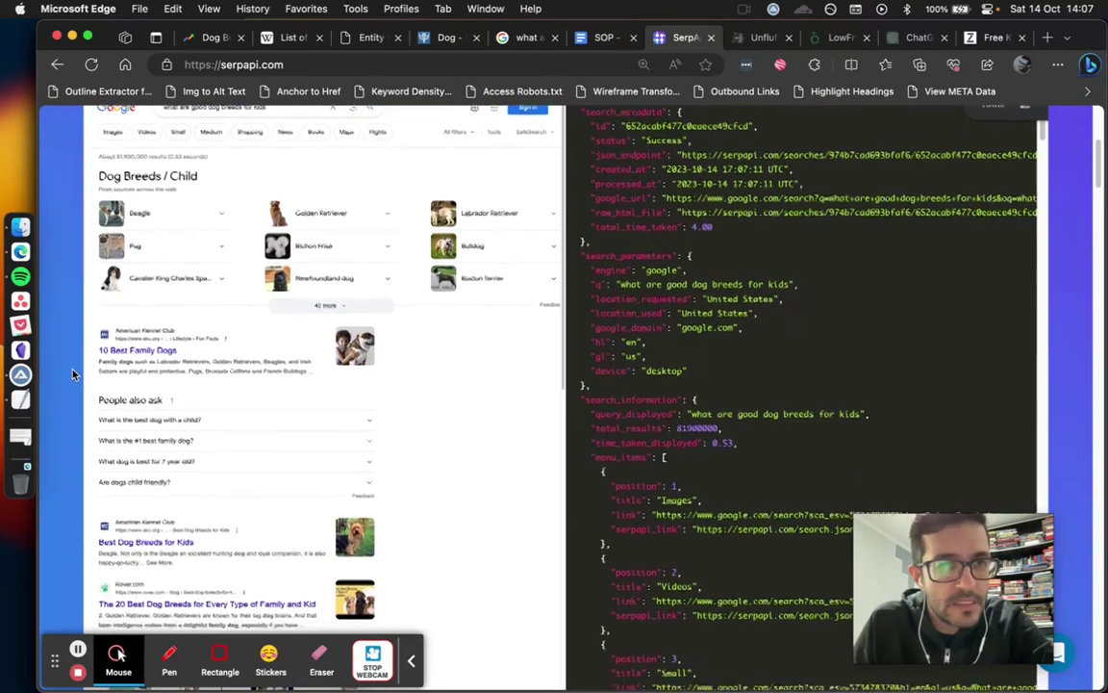
pyautogui.rightClick(135, 344)
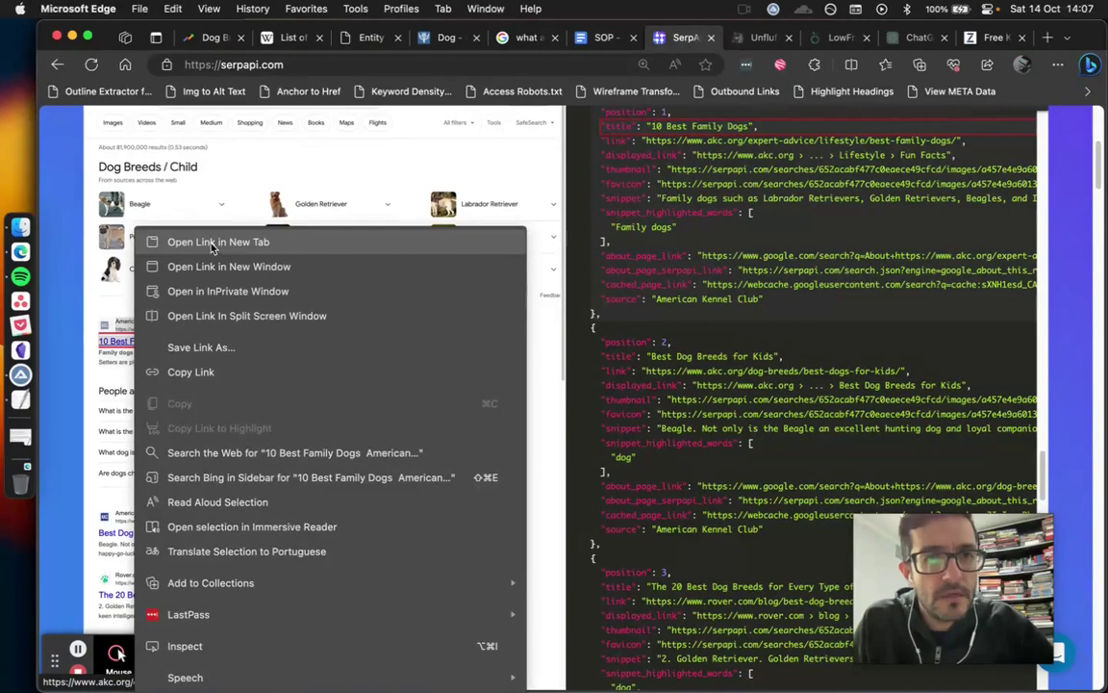
pyautogui.click(211, 242)
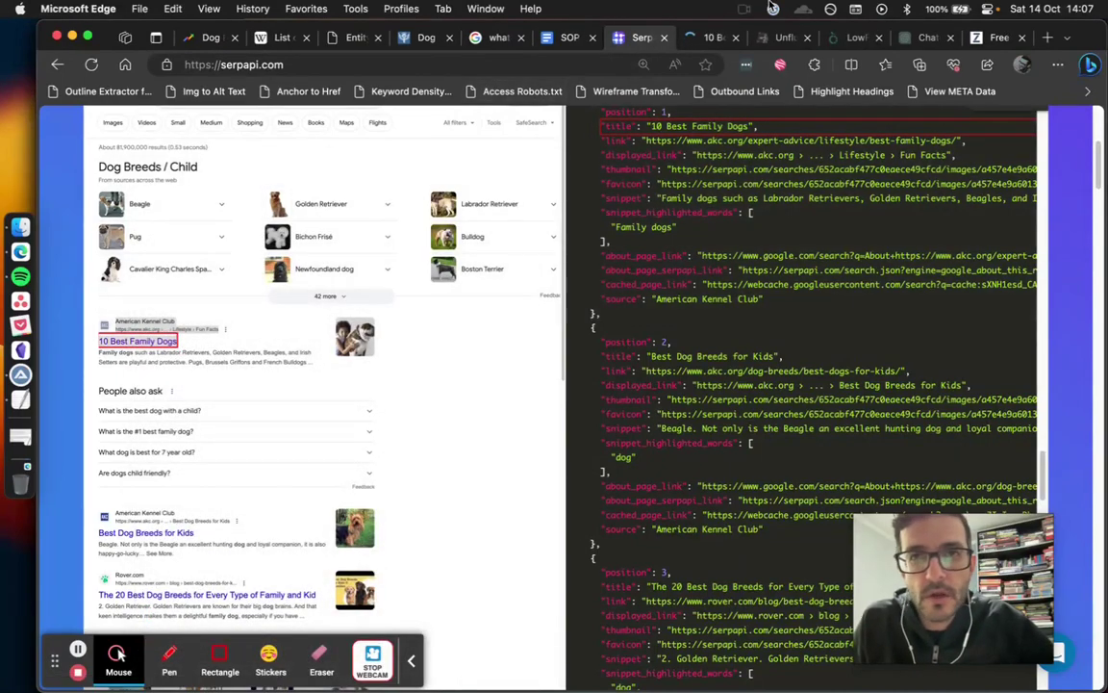
pyautogui.click(710, 38)
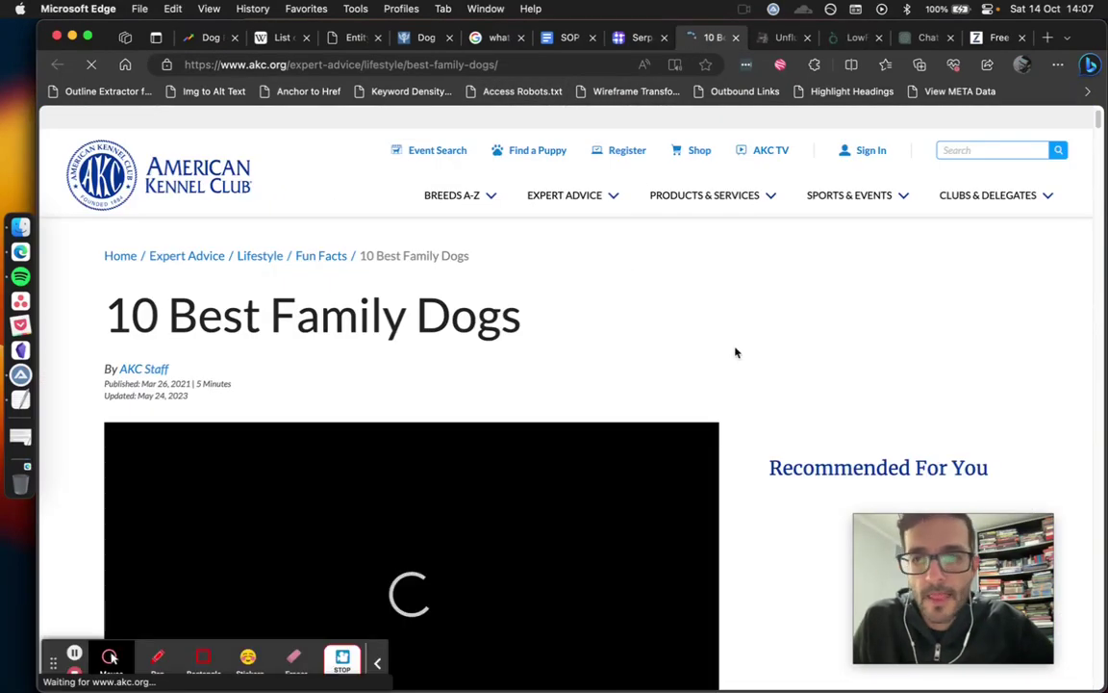
# Skim the "10 Best Family Dogs" article, copy its web address, and switch to ZimmWriter
pyautogui.scroll(-15, 733, 399)
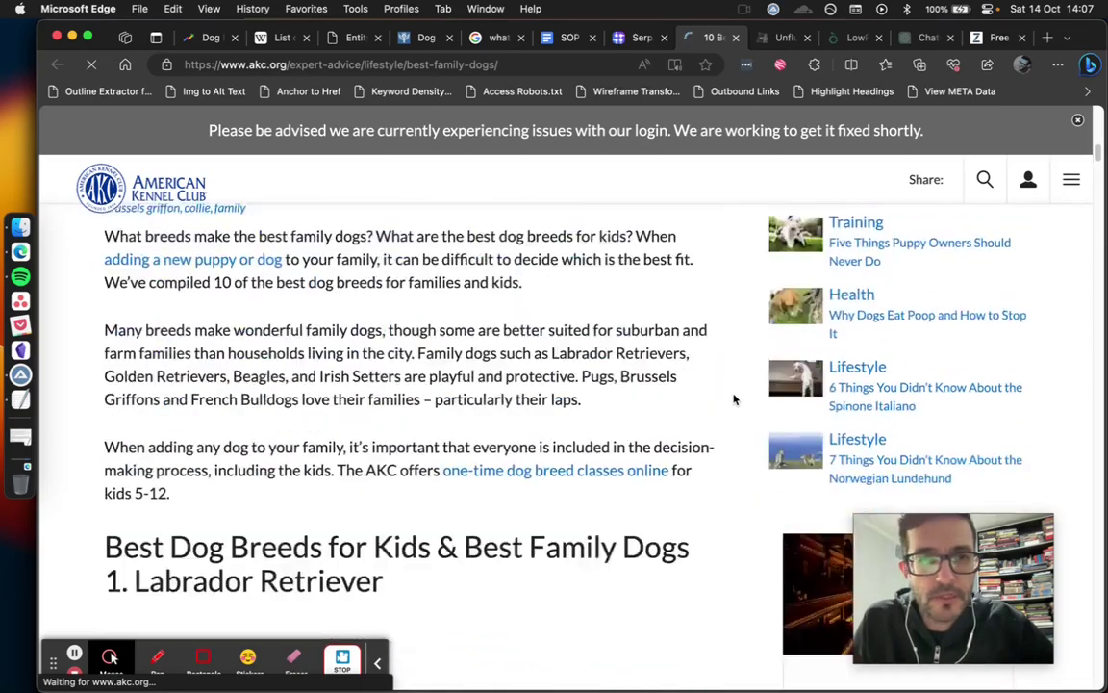
pyautogui.scroll(-15, 733, 400)
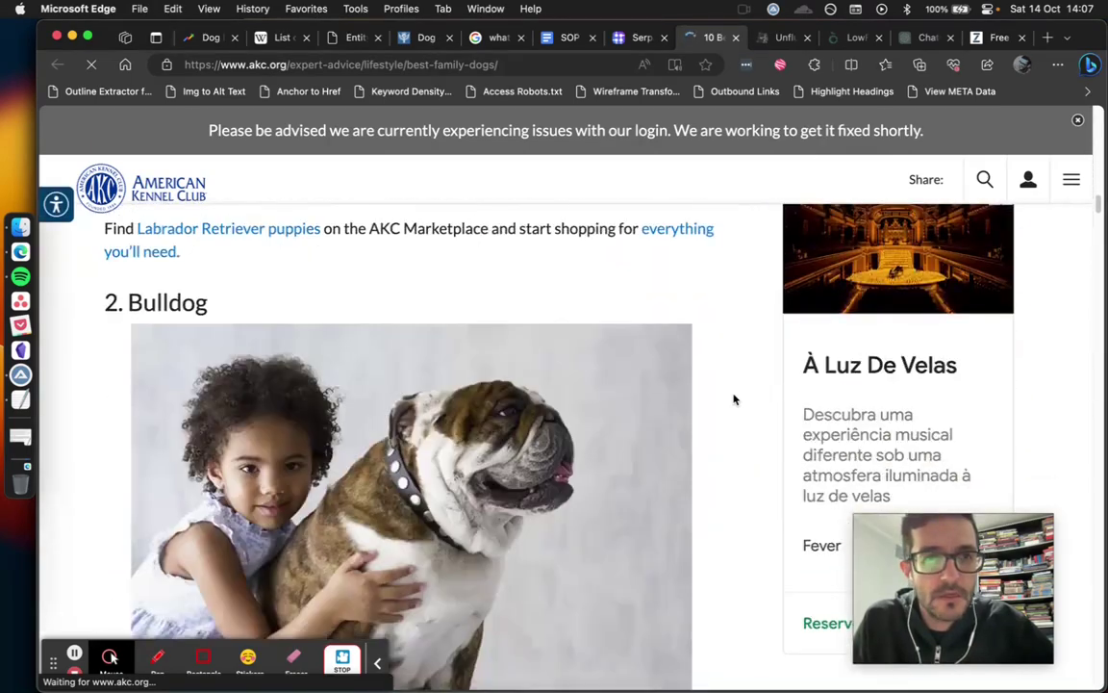
pyautogui.scroll(-15, 733, 399)
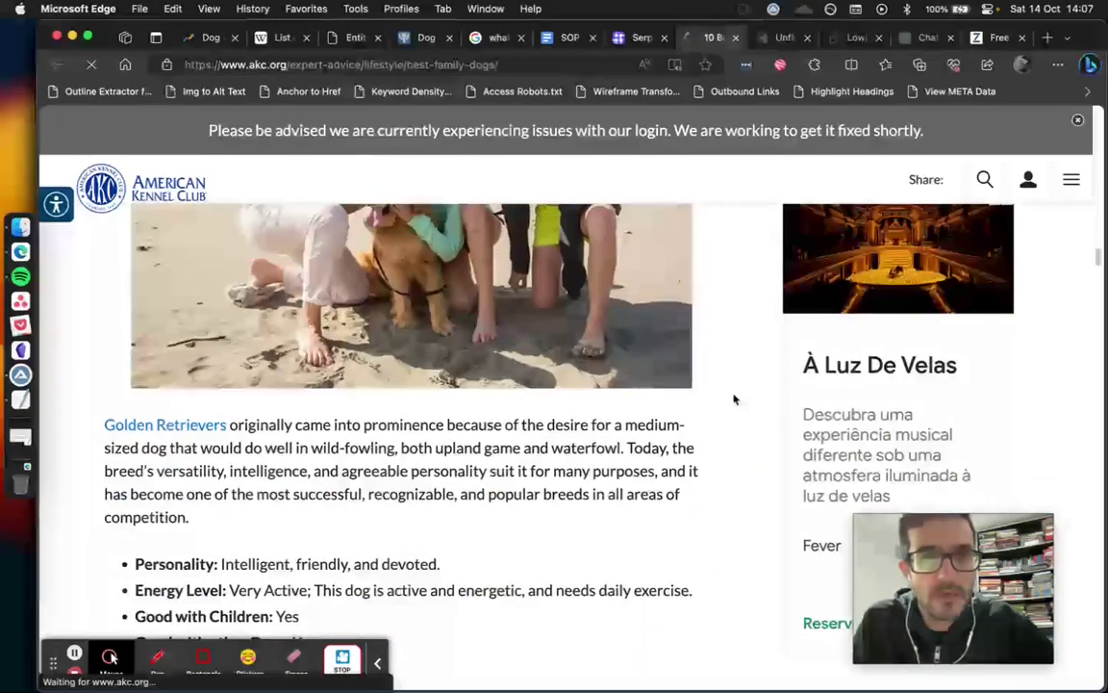
pyautogui.scroll(-5, 733, 399)
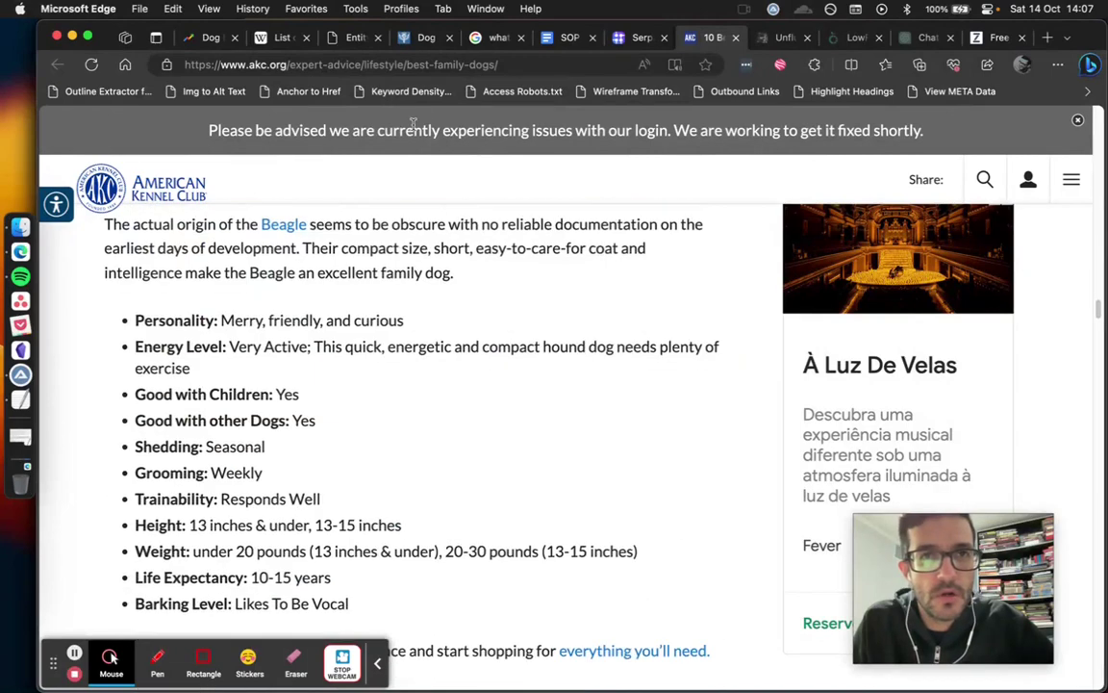
pyautogui.click(420, 64)
pyautogui.press('super+c')
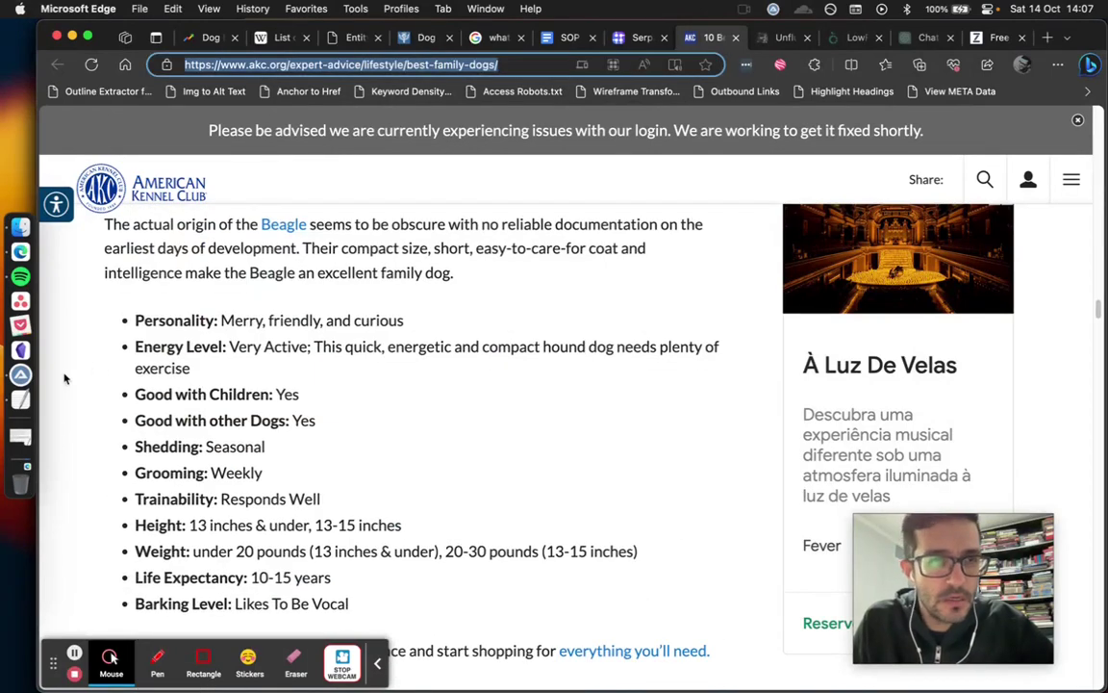
pyautogui.click(22, 375)
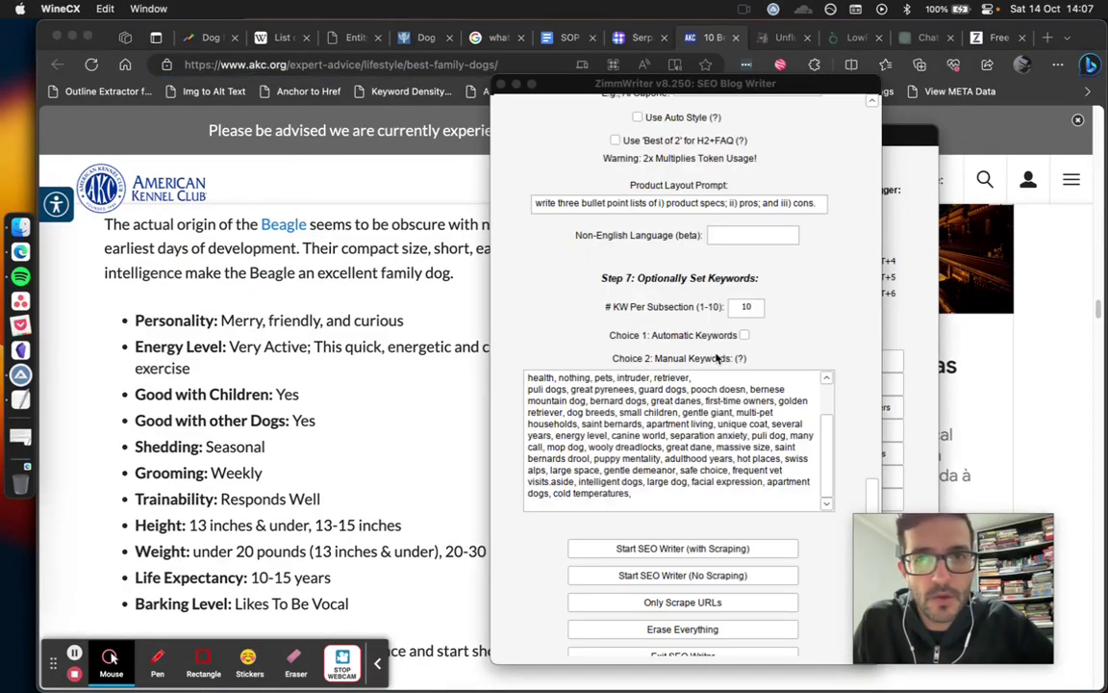
pyautogui.scroll(4, 791, 343)
pyautogui.scroll(10, 791, 343)
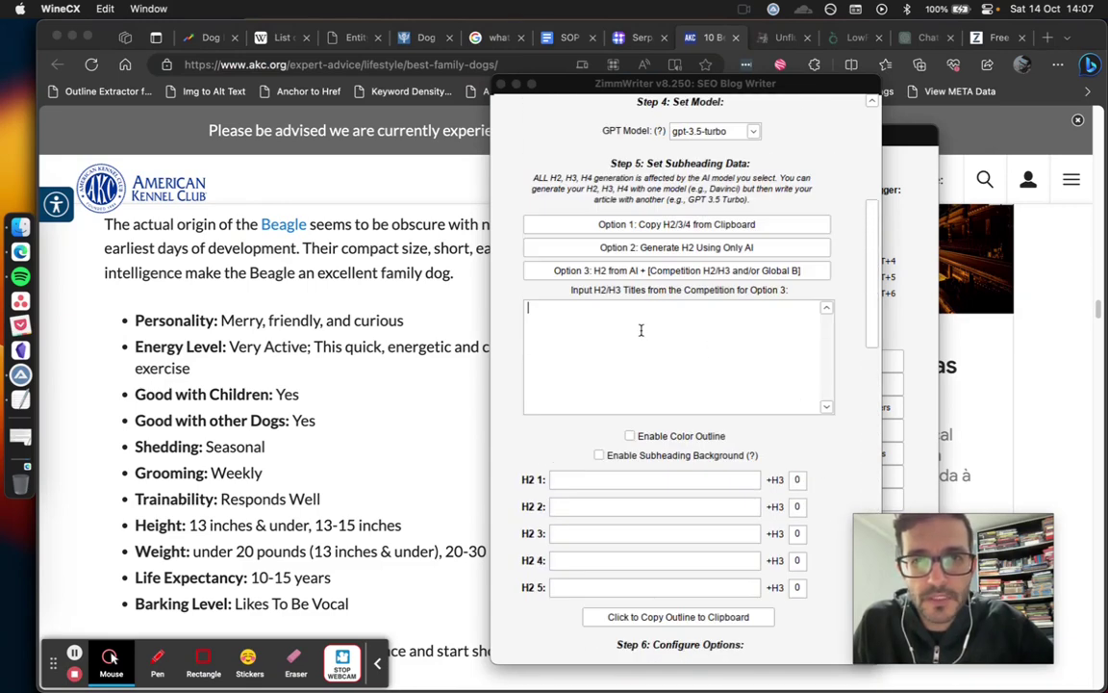
pyautogui.click(640, 330)
pyautogui.press('super+v')
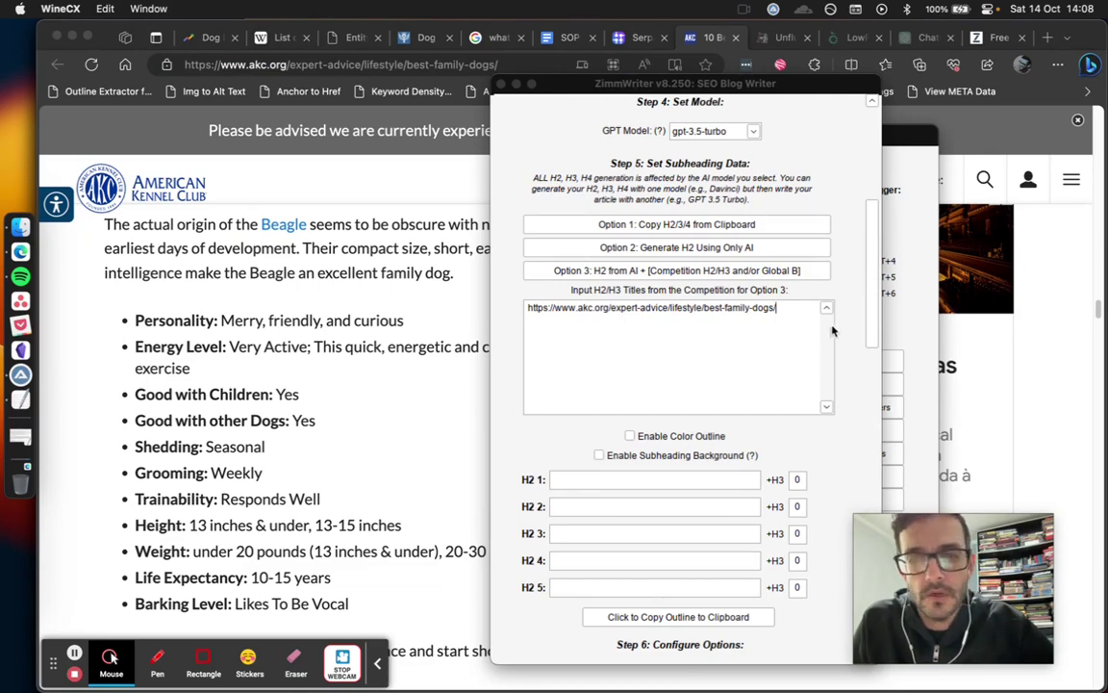
pyautogui.moveTo(869, 301); pyautogui.dragTo(869, 193)
pyautogui.click(737, 284)
pyautogui.press('super+v')
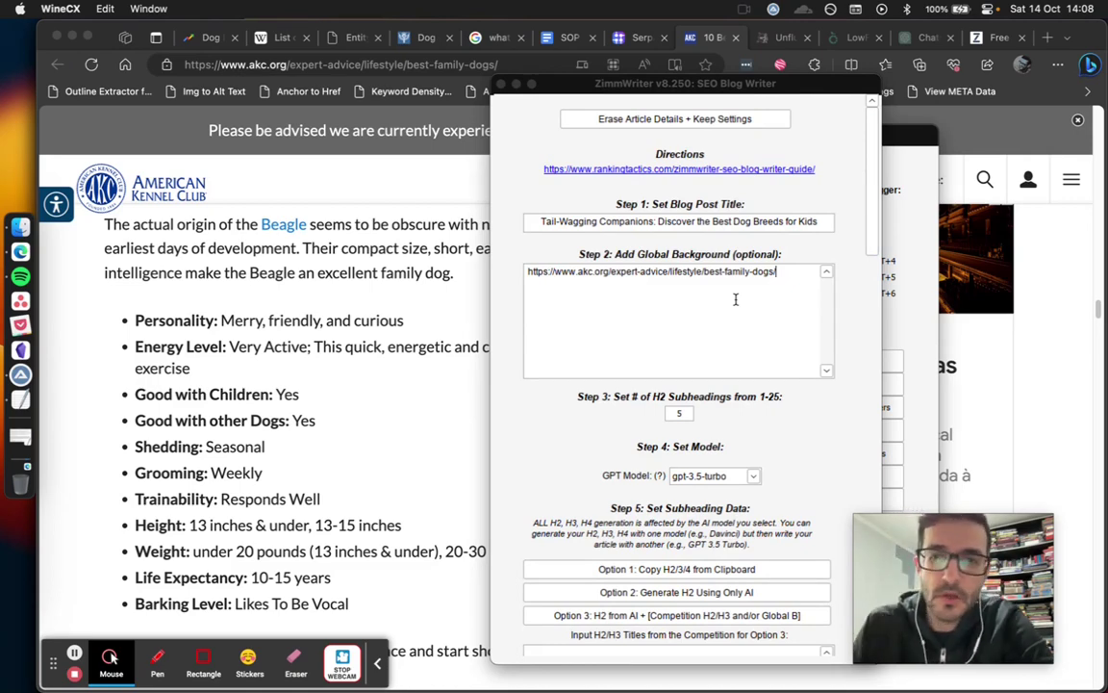
# Review the SEO Blog Writer form, from the global background and subheading settings through the configuration options to the manual keywords
pyautogui.moveTo(871, 214); pyautogui.dragTo(871, 285)
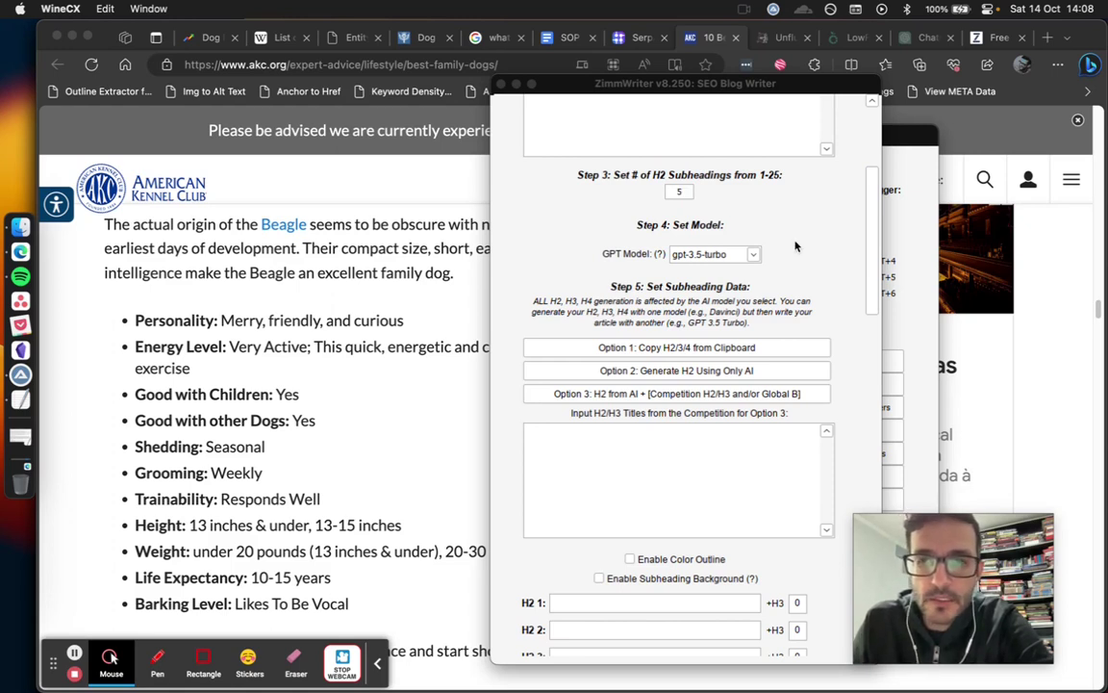
pyautogui.moveTo(871, 273); pyautogui.dragTo(850, 248)
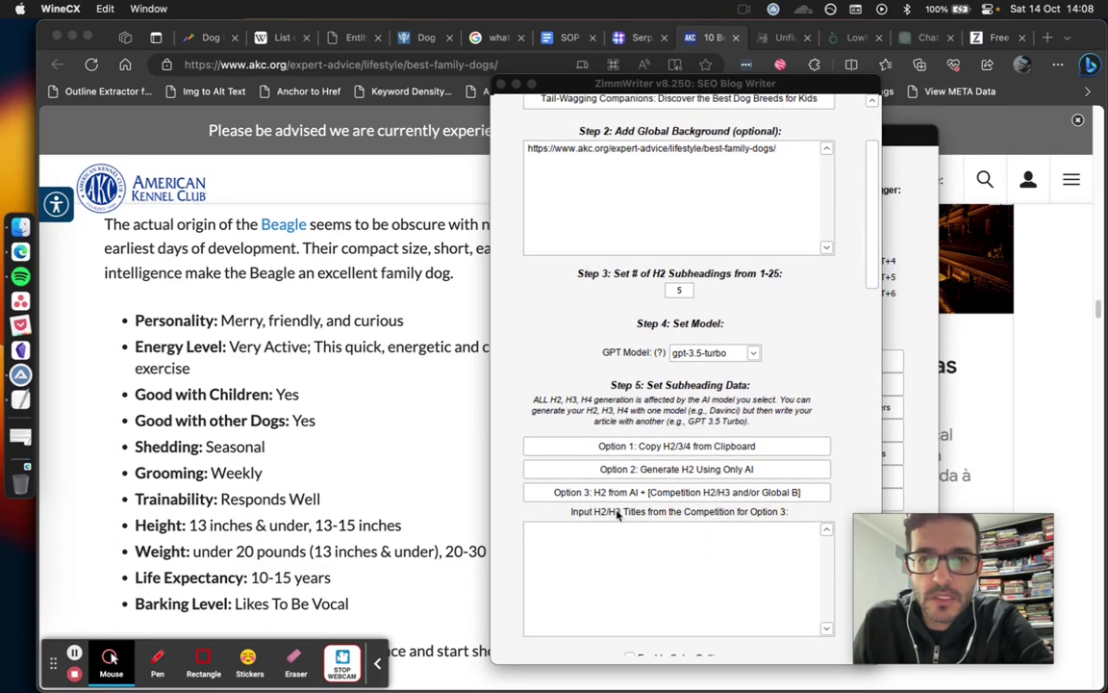
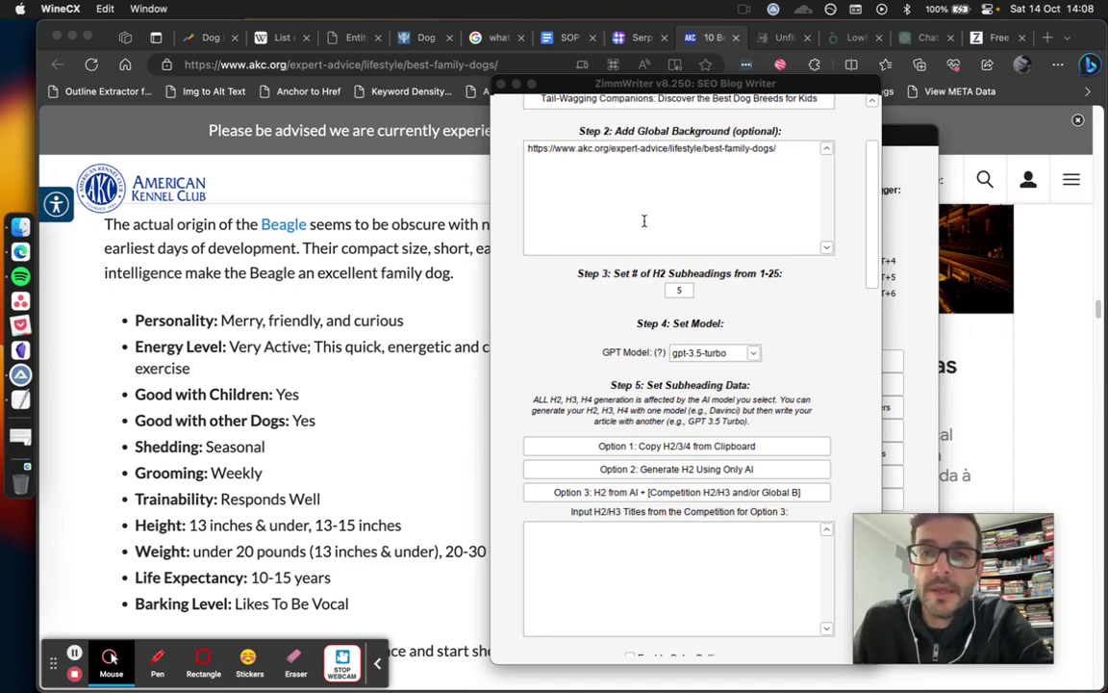
pyautogui.scroll(-5, 877, 376)
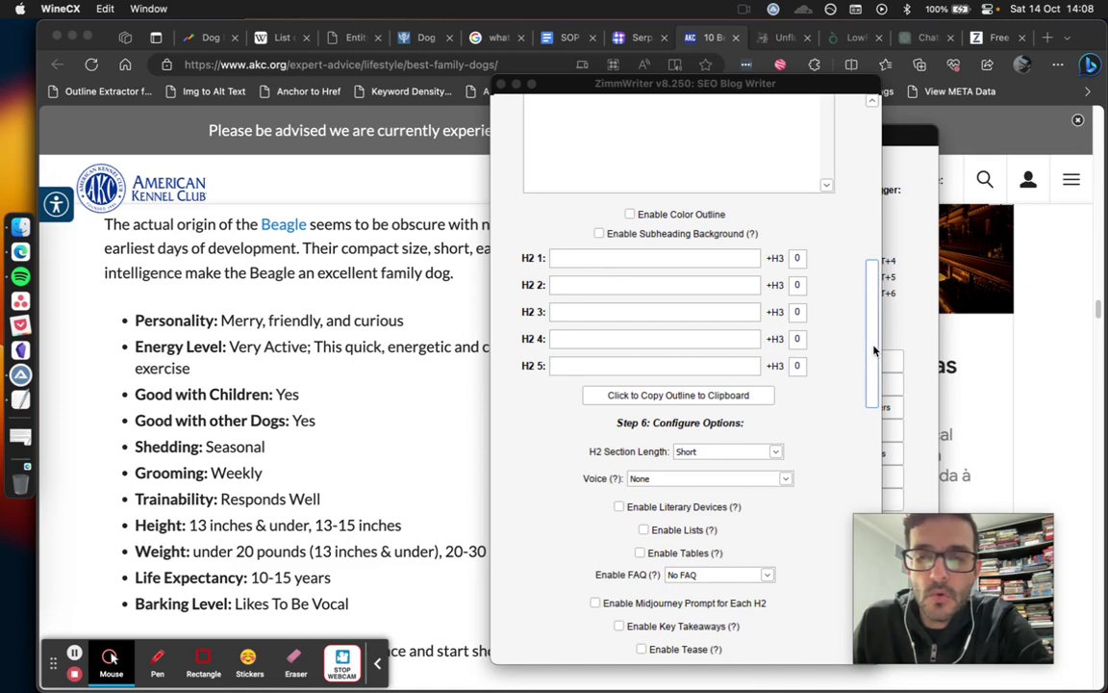
pyautogui.moveTo(886, 538); pyautogui.dragTo(918, 527)
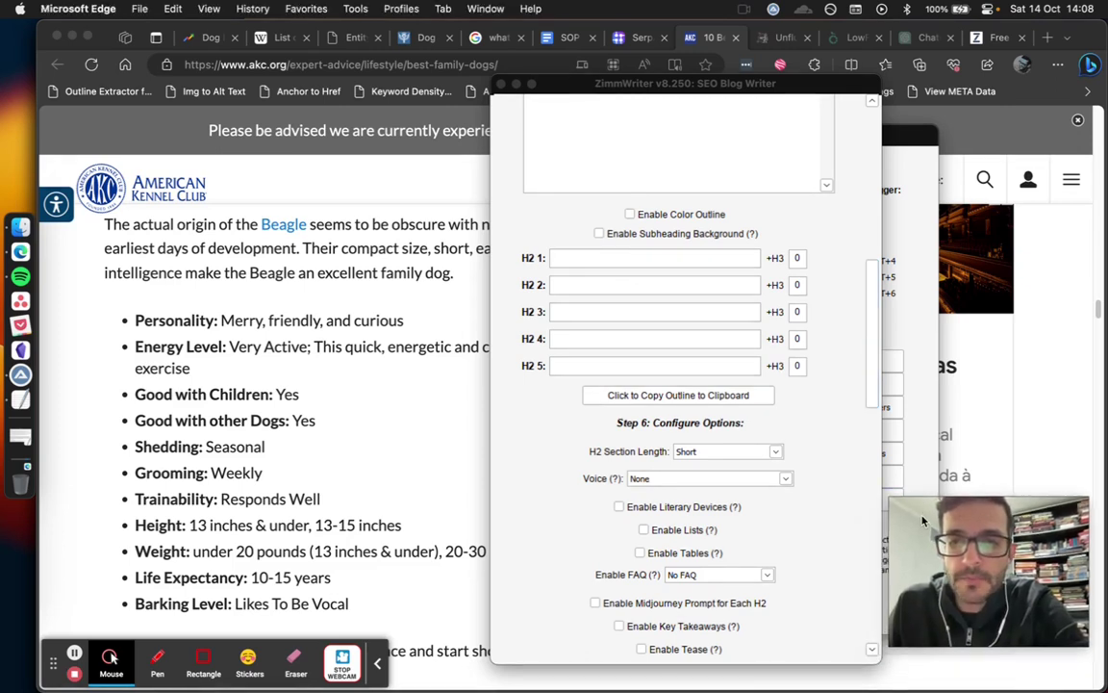
pyautogui.click(871, 316)
pyautogui.moveTo(870, 316); pyautogui.dragTo(846, 539)
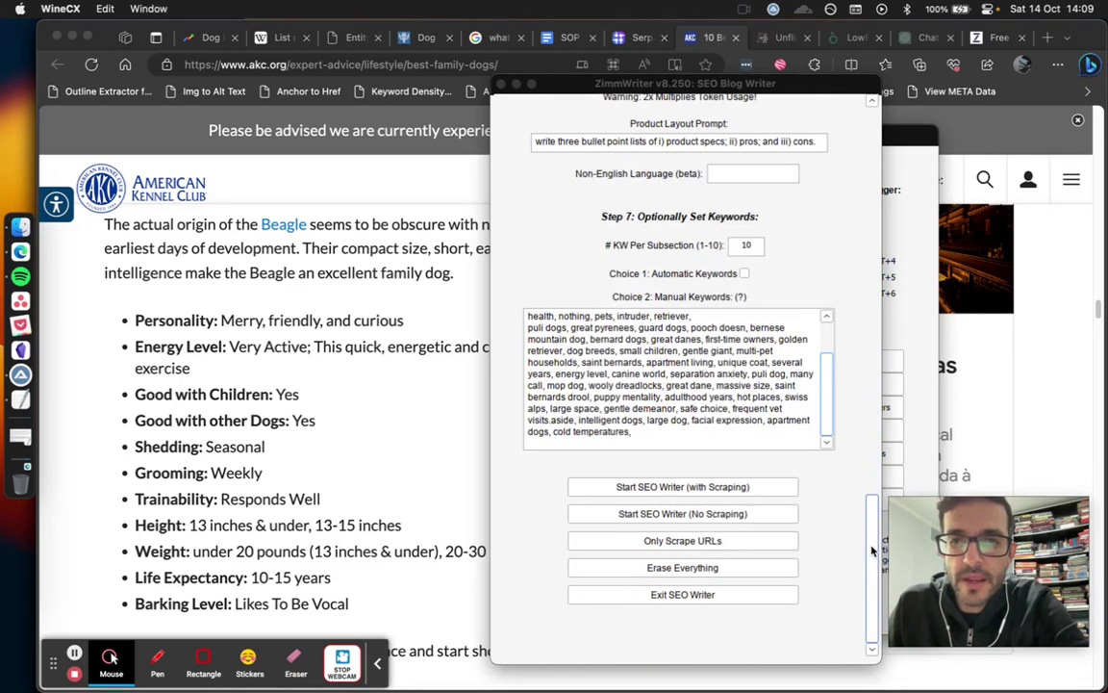
pyautogui.moveTo(716, 409); pyautogui.dragTo(616, 362)
pyautogui.click(725, 408)
pyautogui.moveTo(781, 421); pyautogui.dragTo(630, 362)
pyautogui.scroll(10, 798, 291)
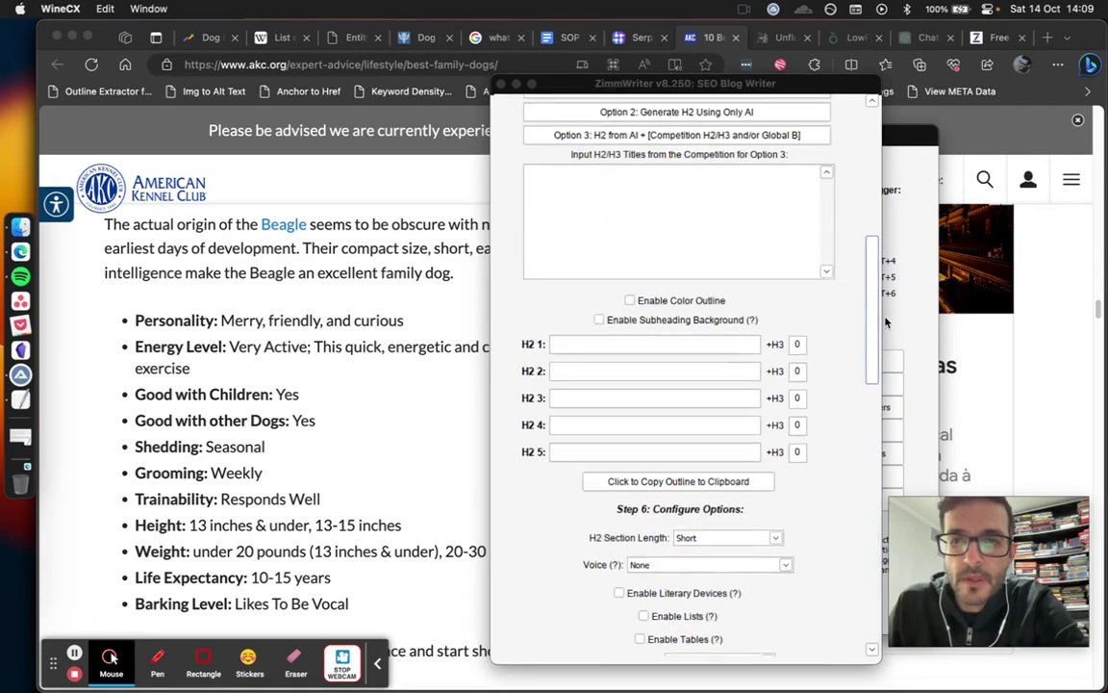
pyautogui.scroll(-3, 673, 289)
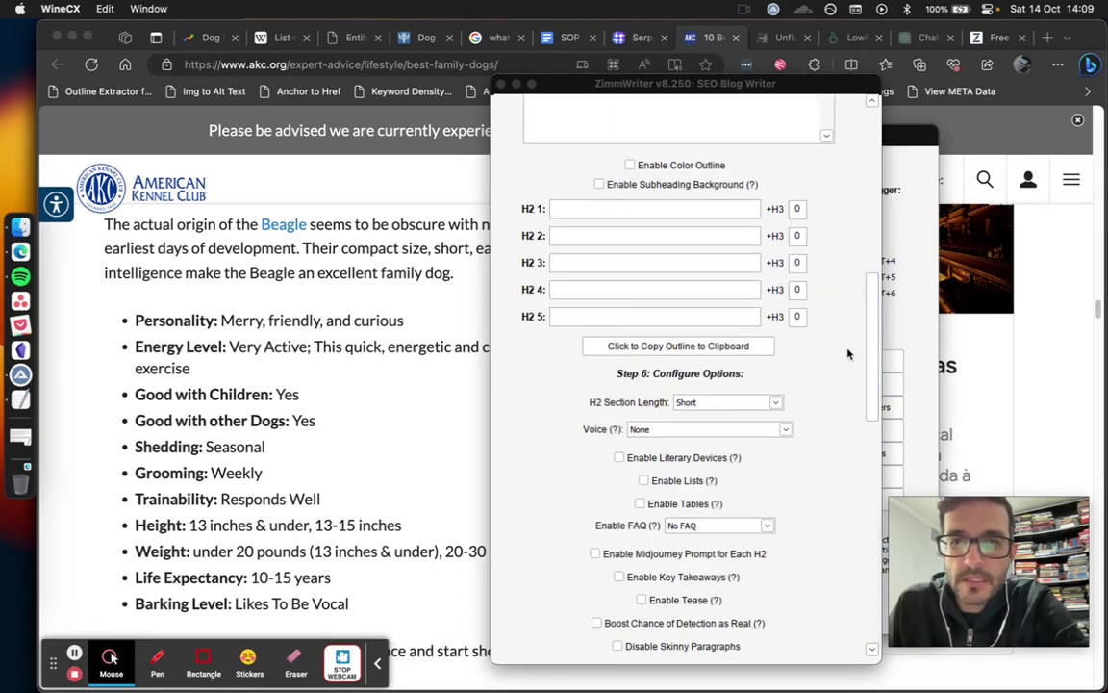
pyautogui.moveTo(871, 385); pyautogui.dragTo(872, 223)
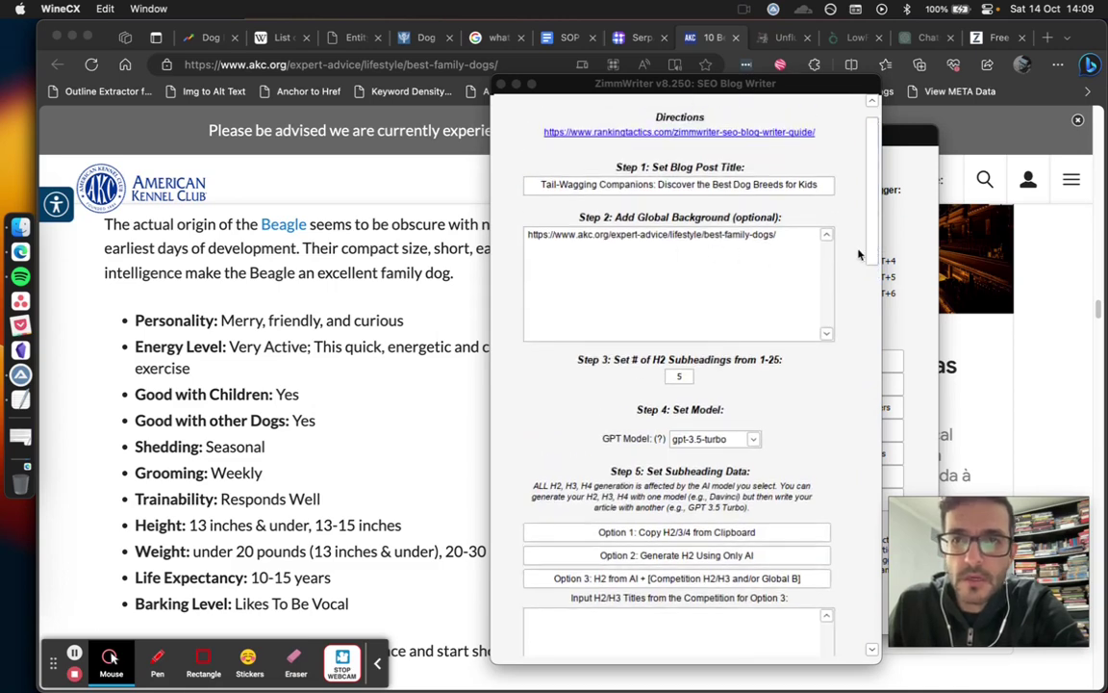
pyautogui.moveTo(871, 234); pyautogui.dragTo(873, 354)
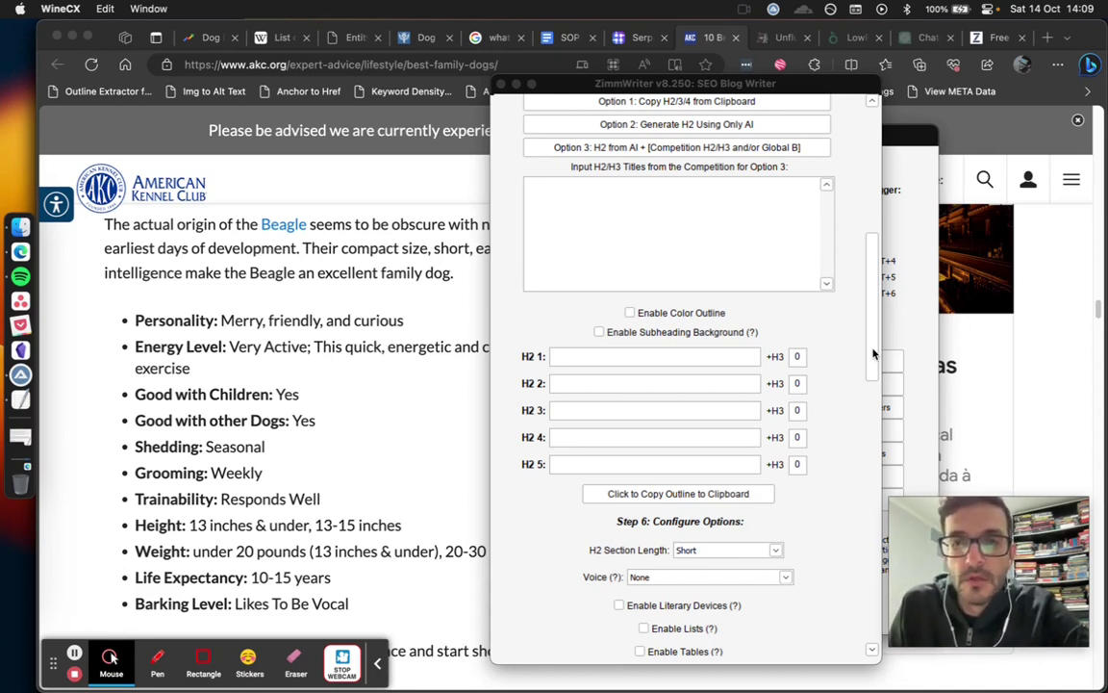
pyautogui.moveTo(873, 354); pyautogui.dragTo(878, 378)
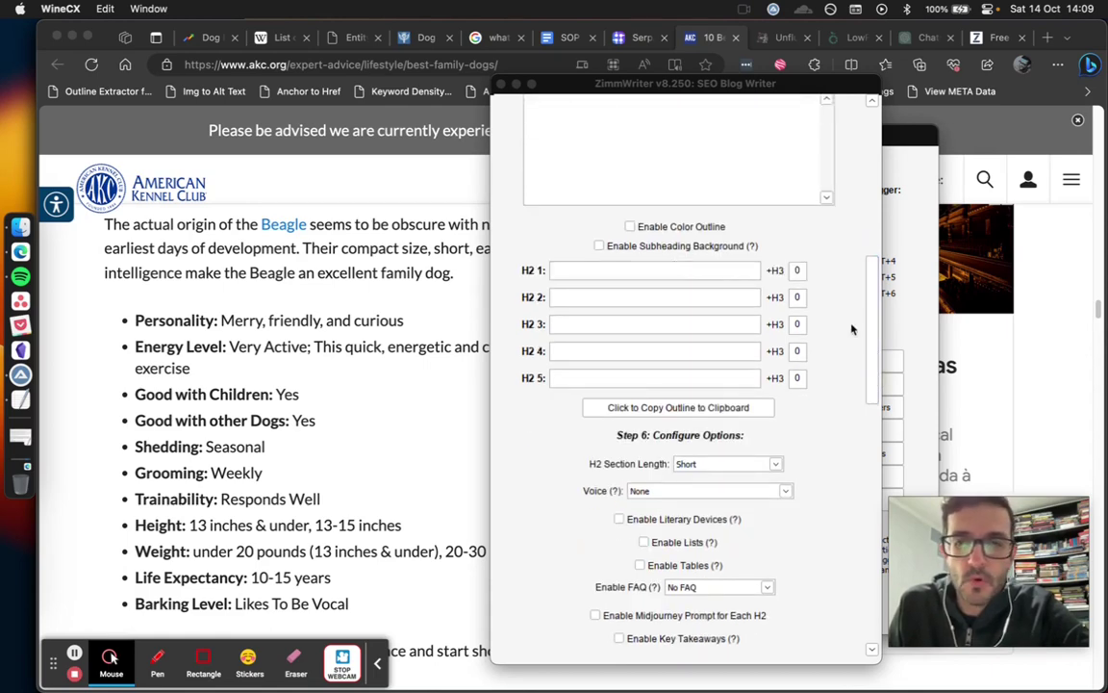
pyautogui.scroll(5, 878, 283)
pyautogui.scroll(5, 878, 284)
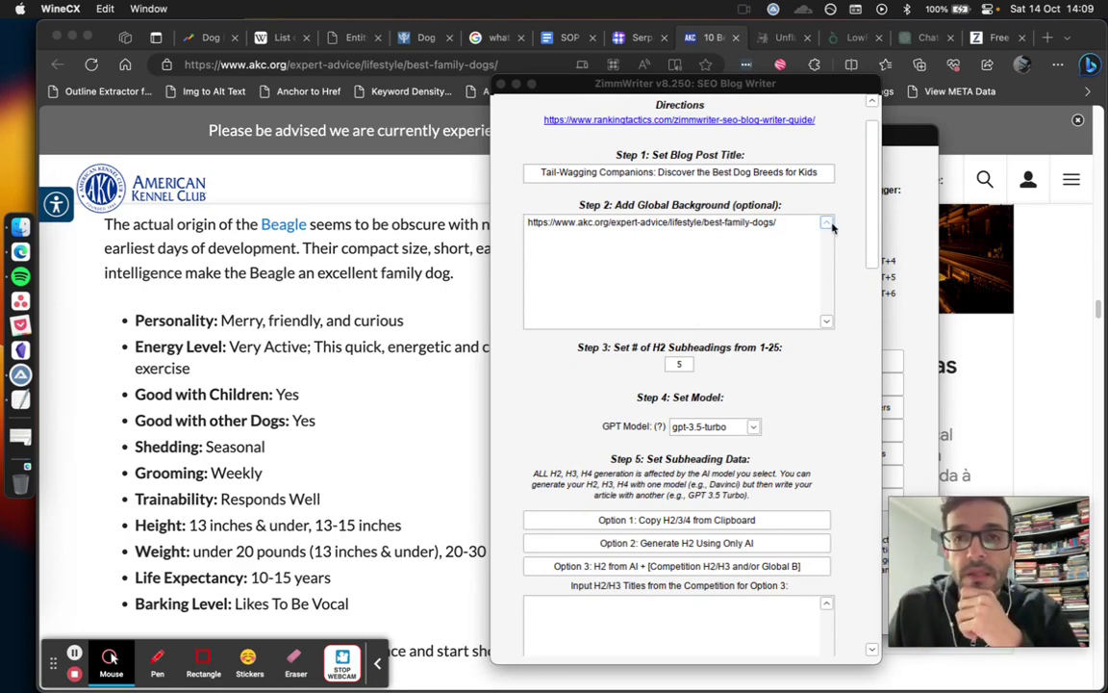
# Expand the full breed list in the Google results for "what are good dog breeds for kids" in Edge, and return to ZimmWriter
pyautogui.click(502, 38)
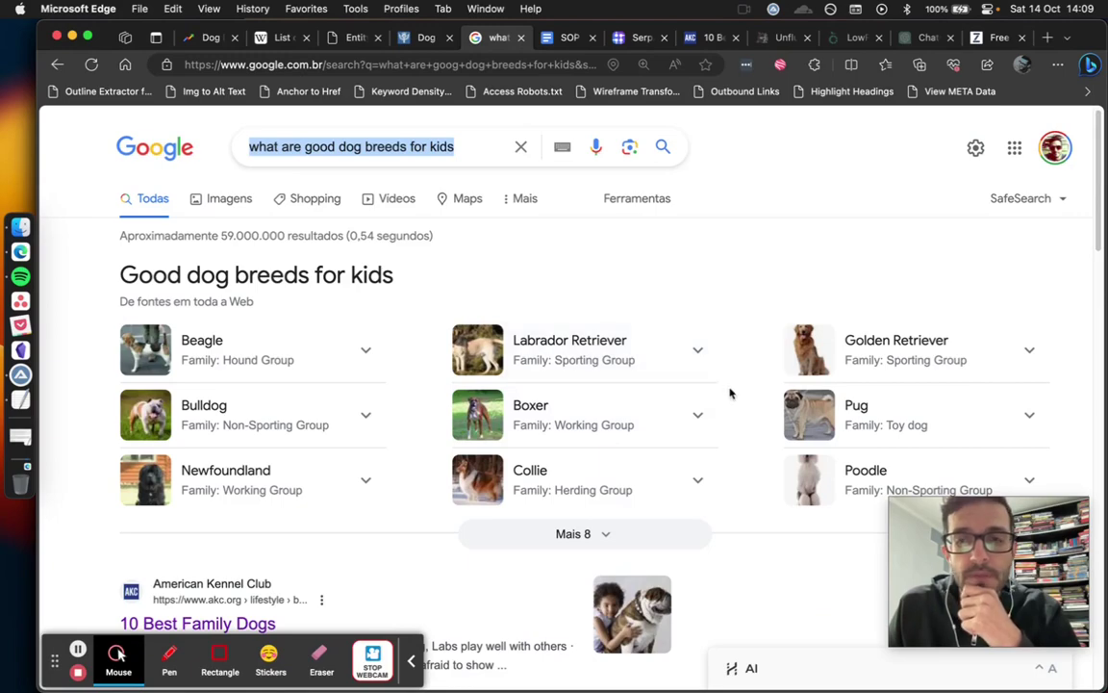
pyautogui.scroll(-20, 730, 392)
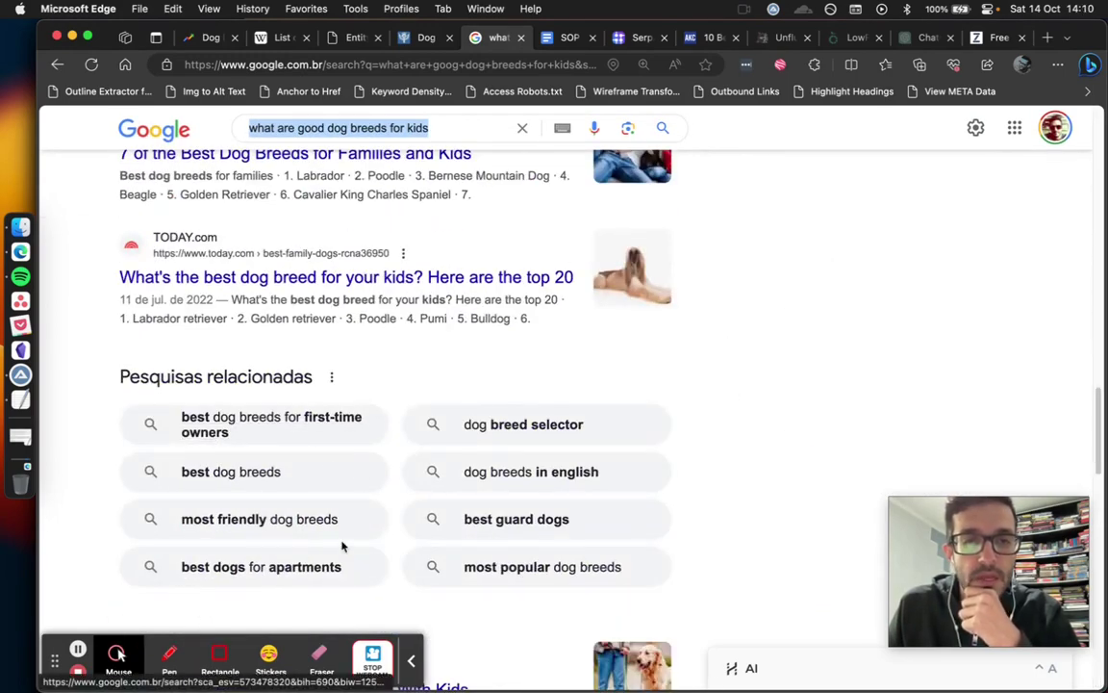
pyautogui.scroll(20, 411, 406)
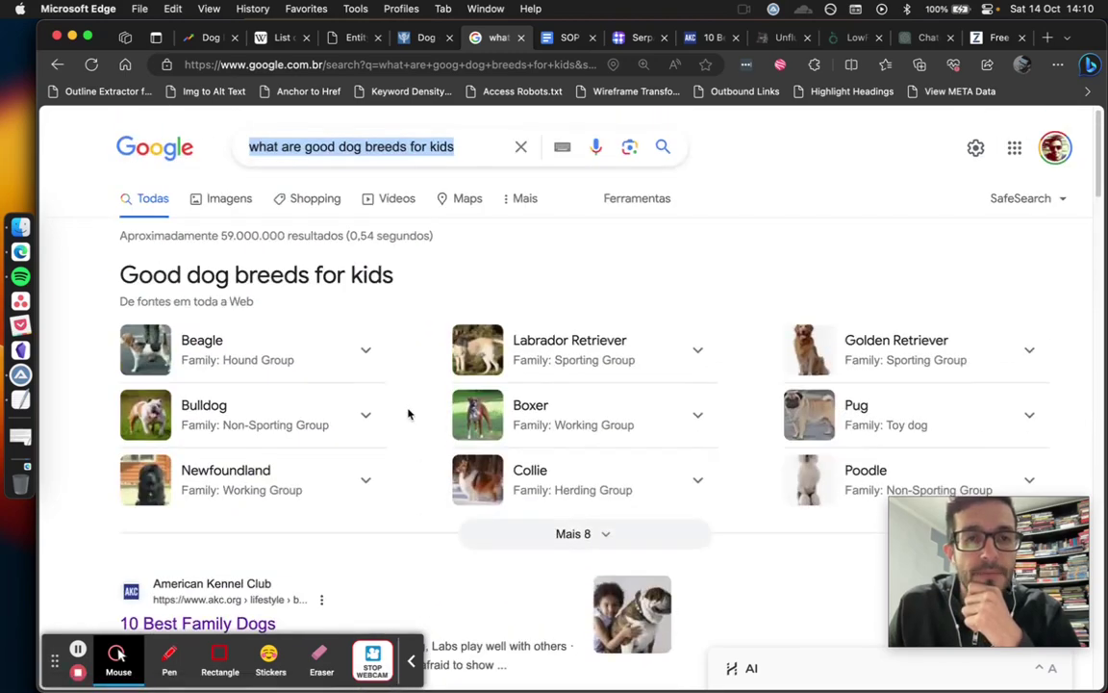
pyautogui.scroll(-2, 404, 416)
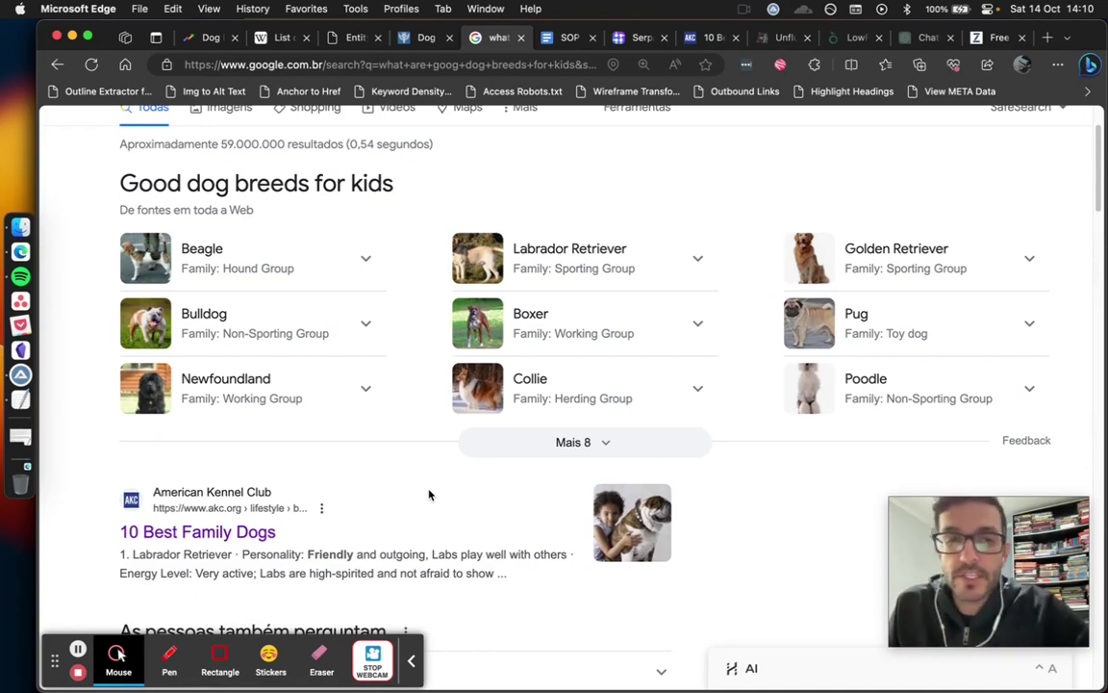
pyautogui.click(584, 443)
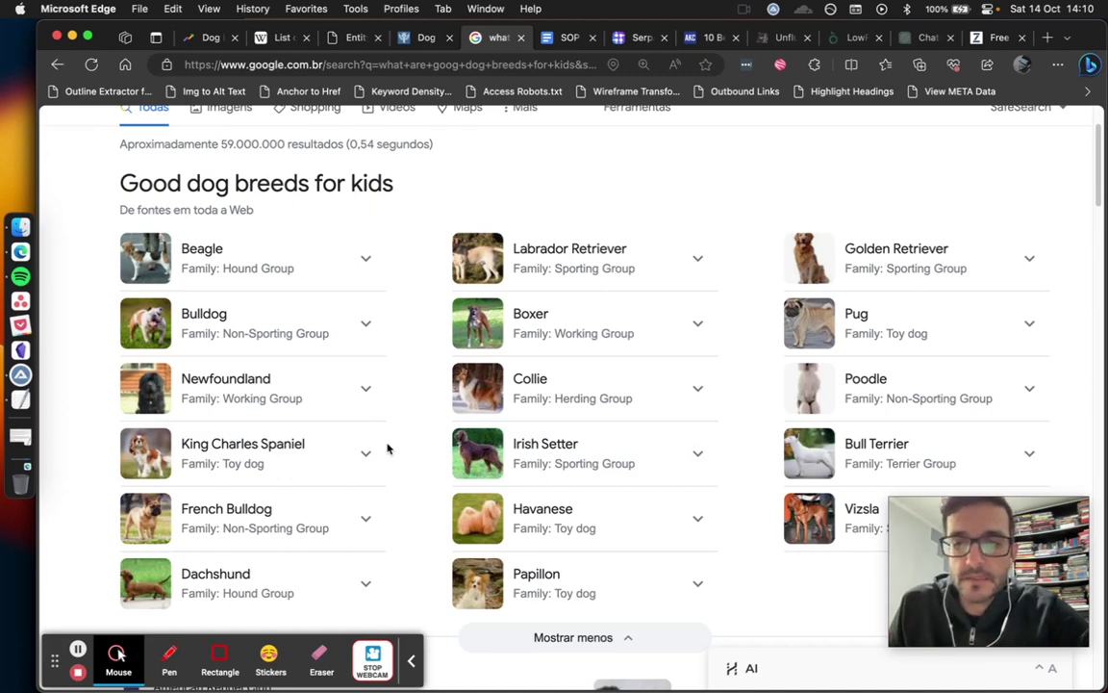
pyautogui.click(21, 377)
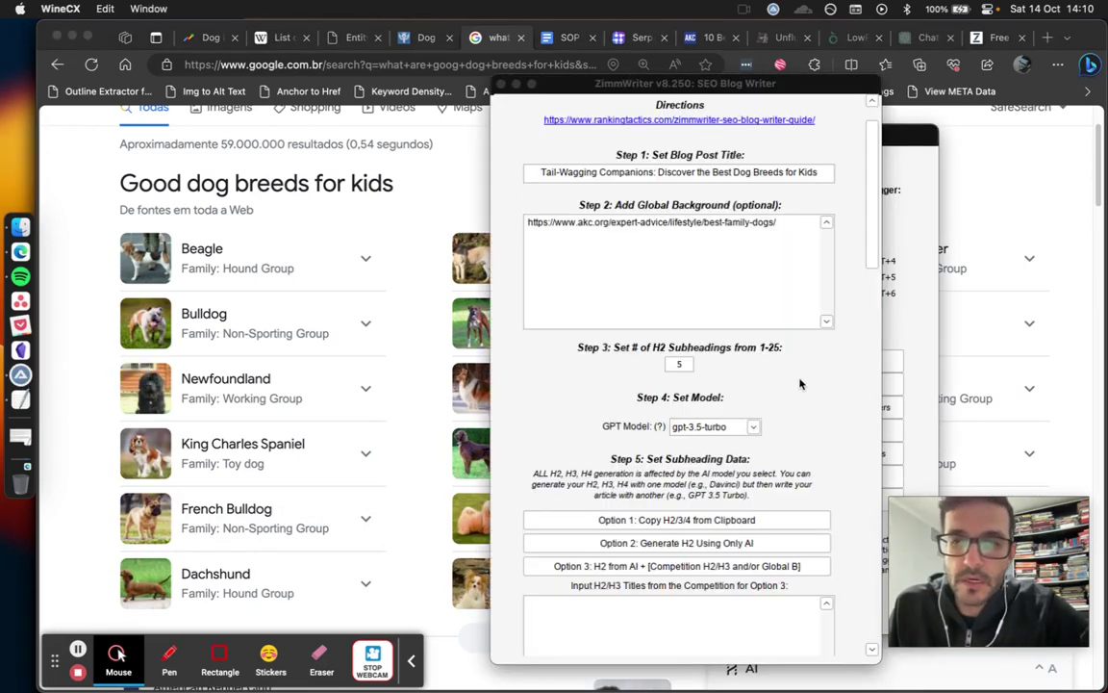
# Enable the subheading background option for the H2 subheadings in the SEO Blog Writer form
pyautogui.moveTo(870, 243); pyautogui.dragTo(869, 620)
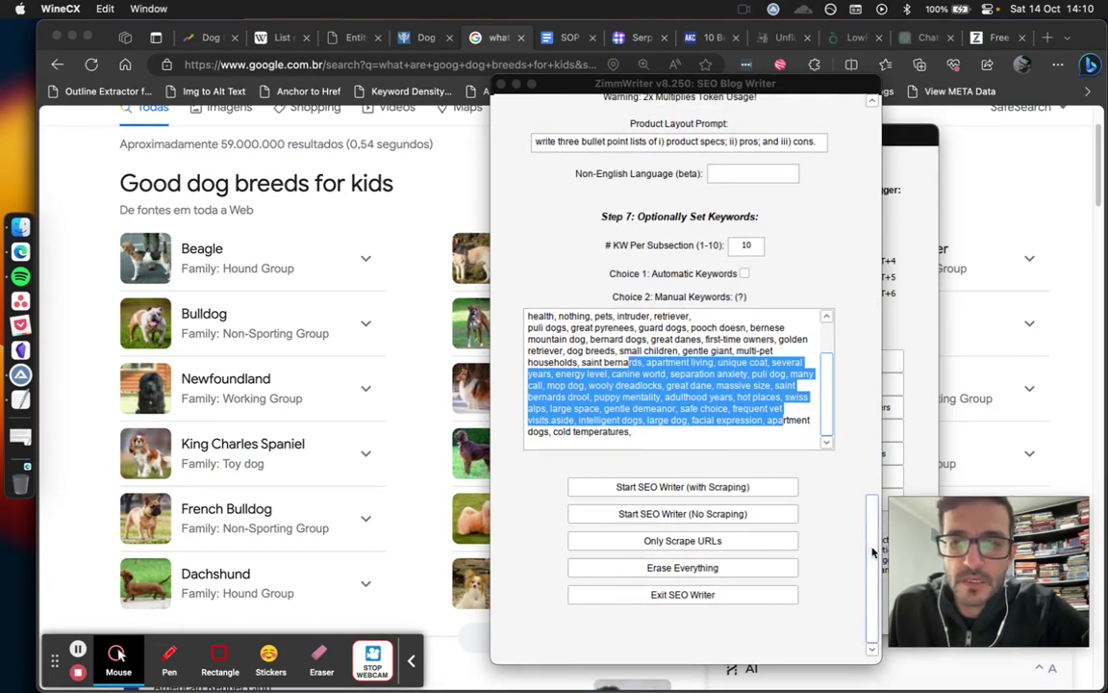
pyautogui.moveTo(872, 551); pyautogui.dragTo(654, 229)
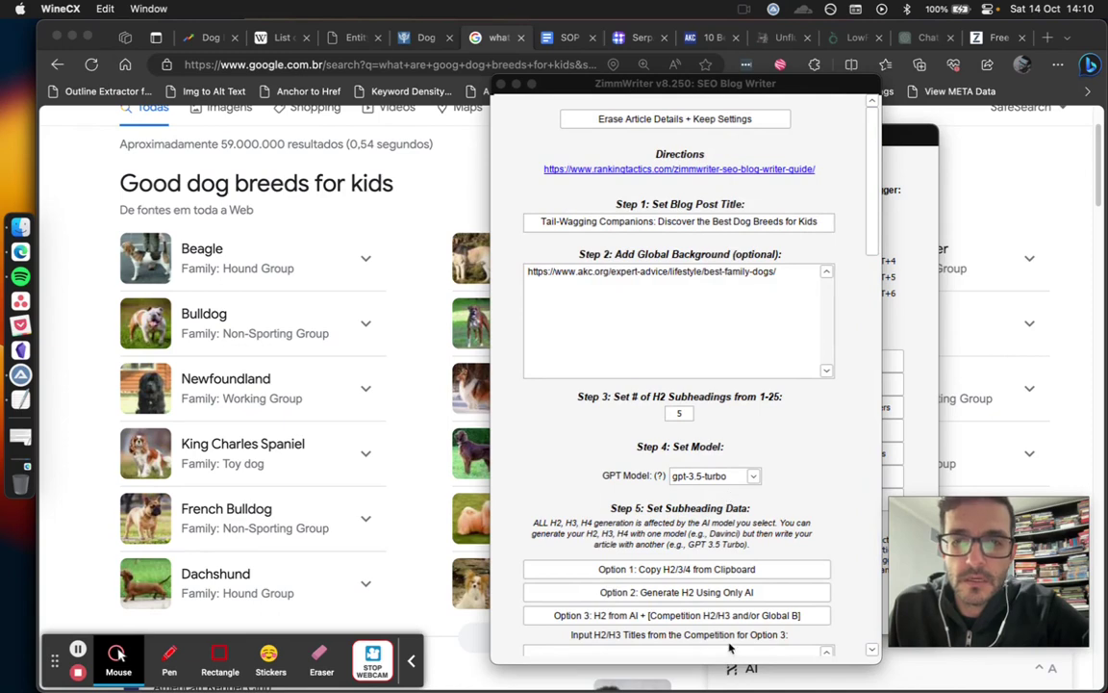
pyautogui.moveTo(873, 218); pyautogui.dragTo(874, 358)
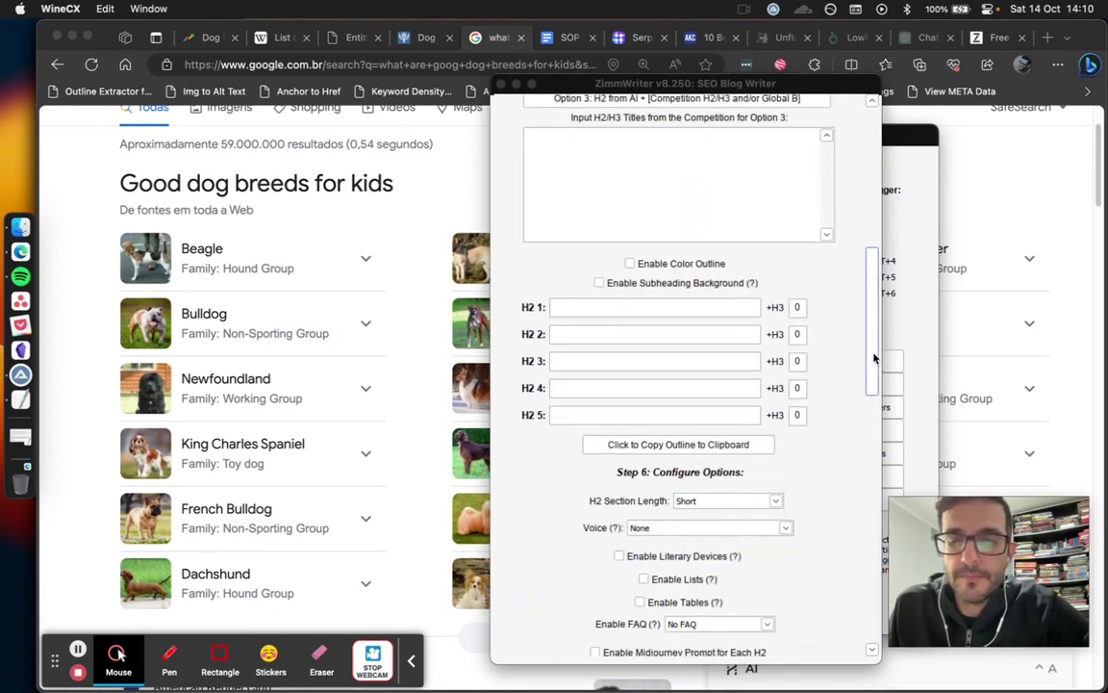
pyautogui.click(705, 284)
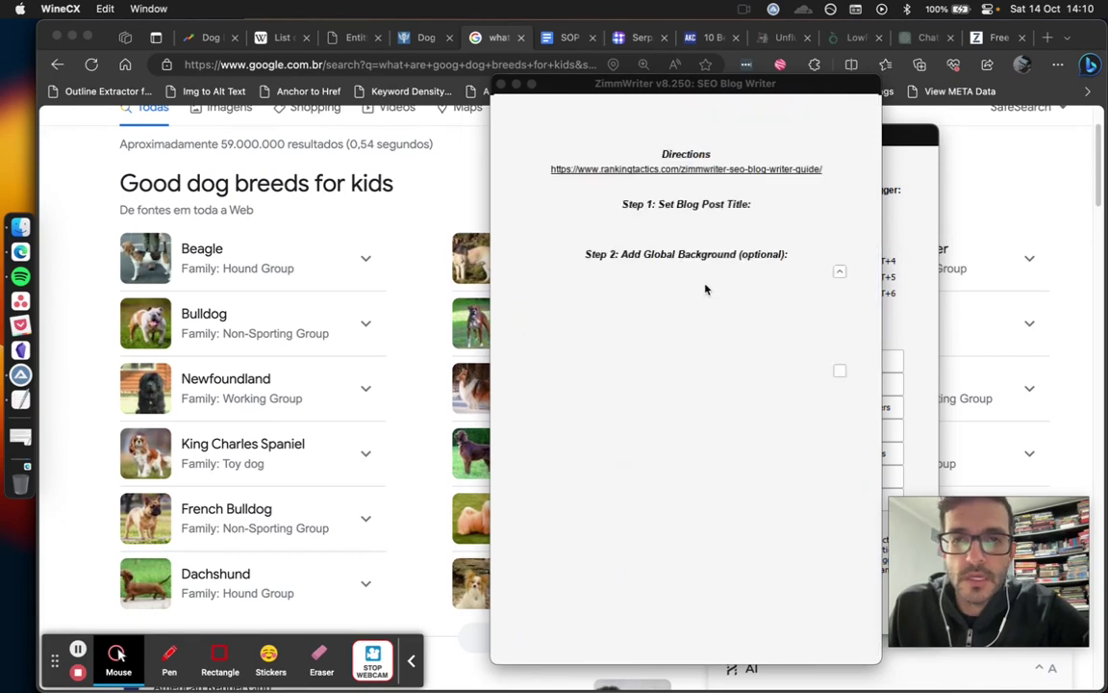
pyautogui.scroll(-1, 873, 282)
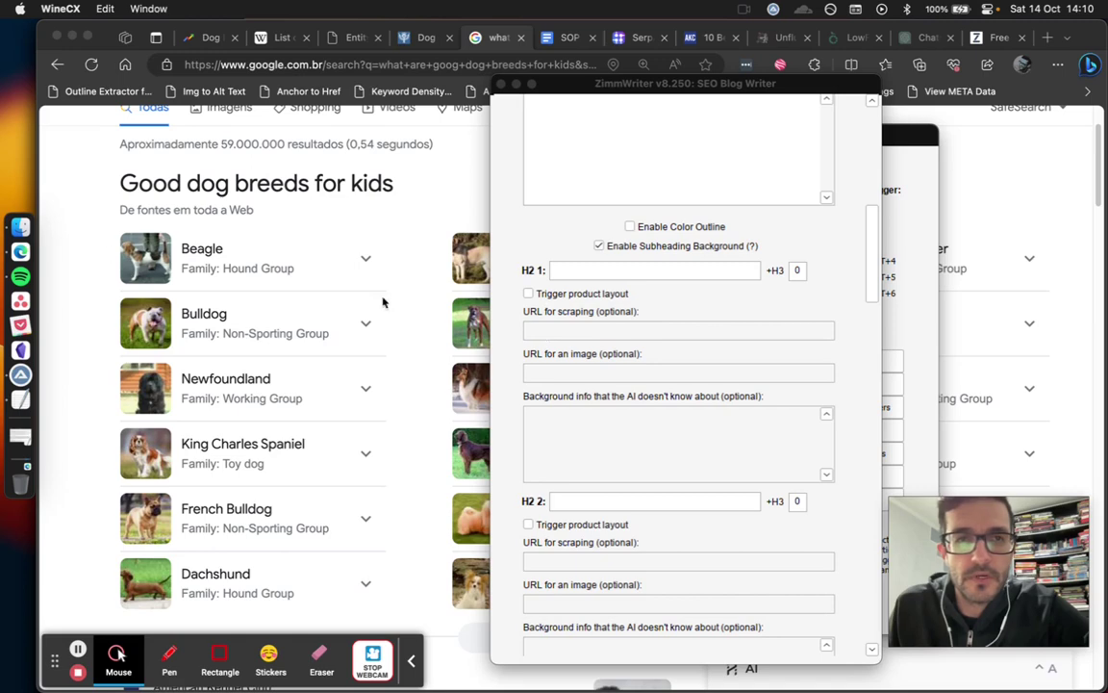
# In Edge, open Good Housekeeping's "20 Best Dog Breeds for Families to Adopt" result in a new tab and copy its web address
pyautogui.click(94, 250)
pyautogui.scroll(-10, 84, 252)
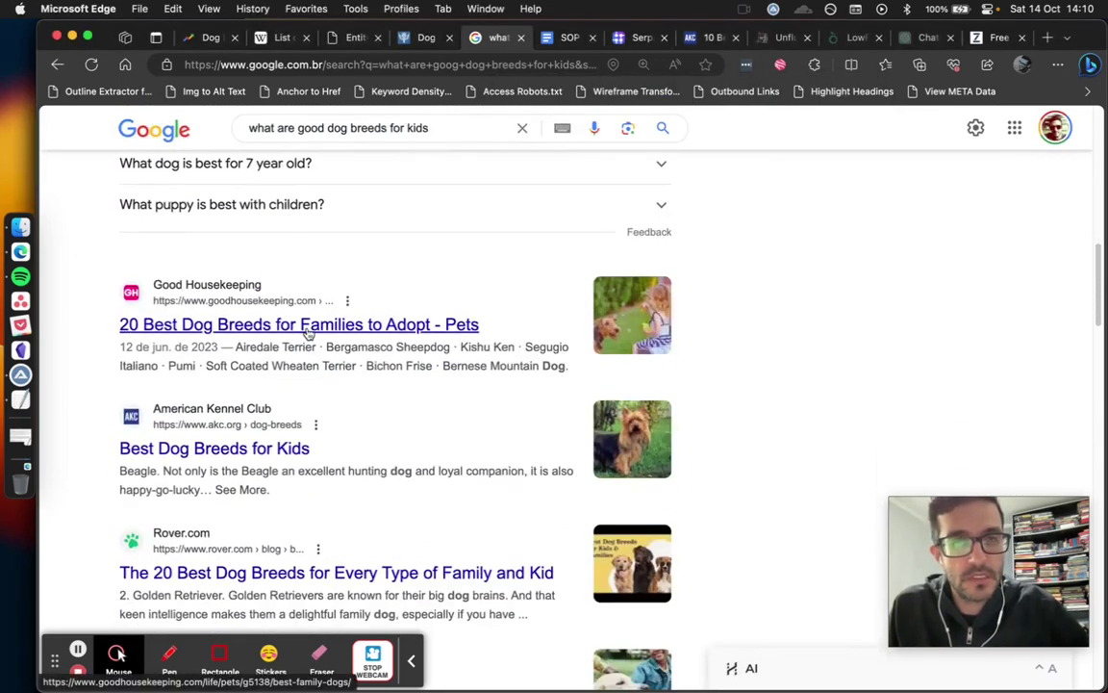
pyautogui.moveTo(307, 327); pyautogui.dragTo(492, 101)
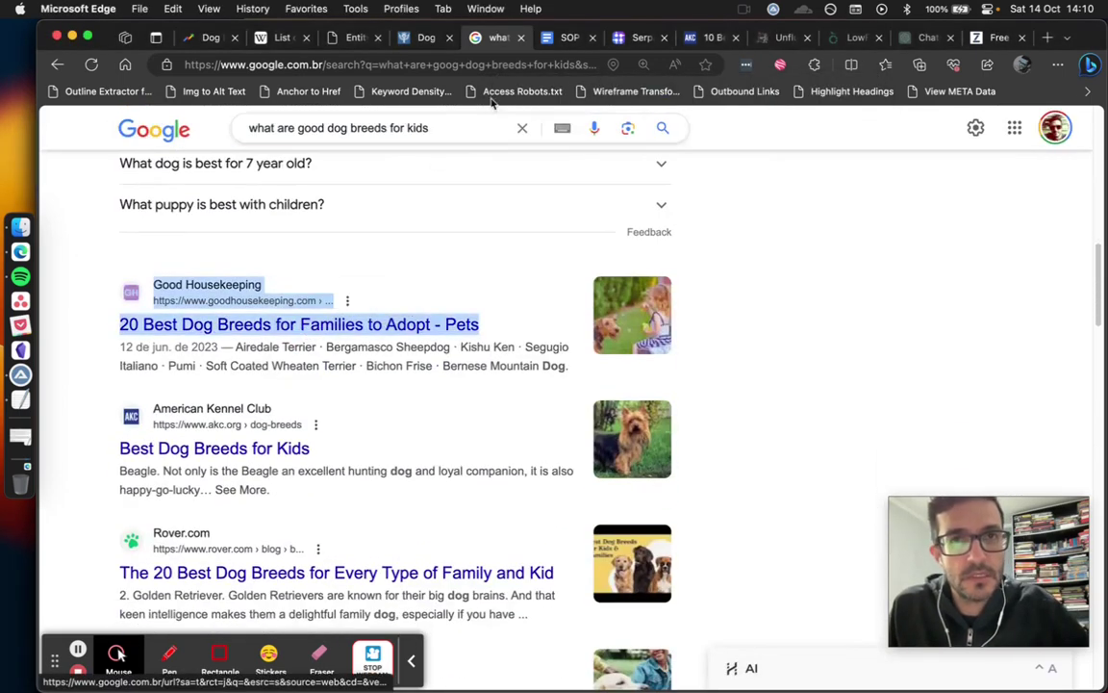
pyautogui.rightClick(335, 328)
pyautogui.click(468, 248)
pyautogui.click(536, 37)
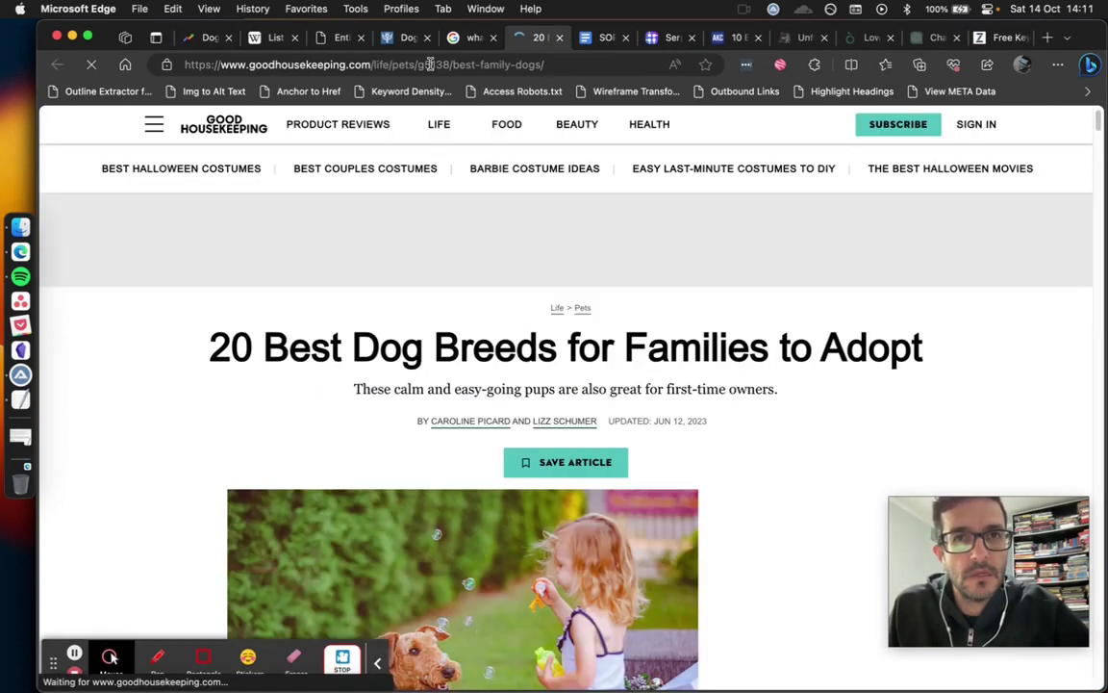
pyautogui.click(430, 65)
pyautogui.press('super+c')
pyautogui.click(21, 375)
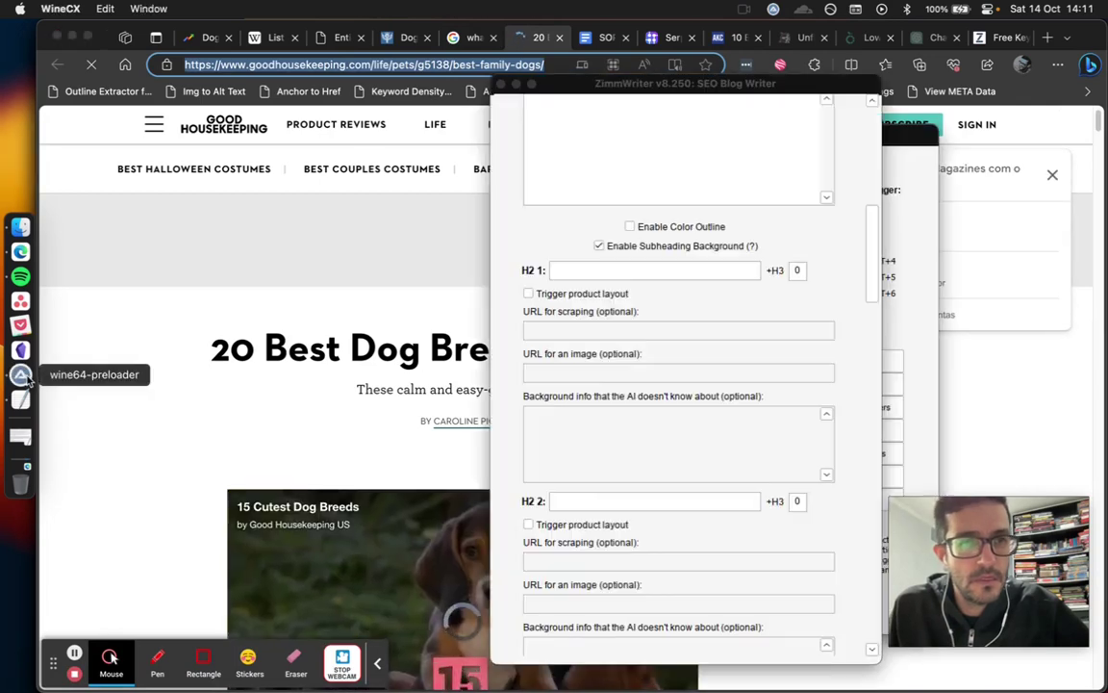
pyautogui.click(632, 327)
pyautogui.press('super+v')
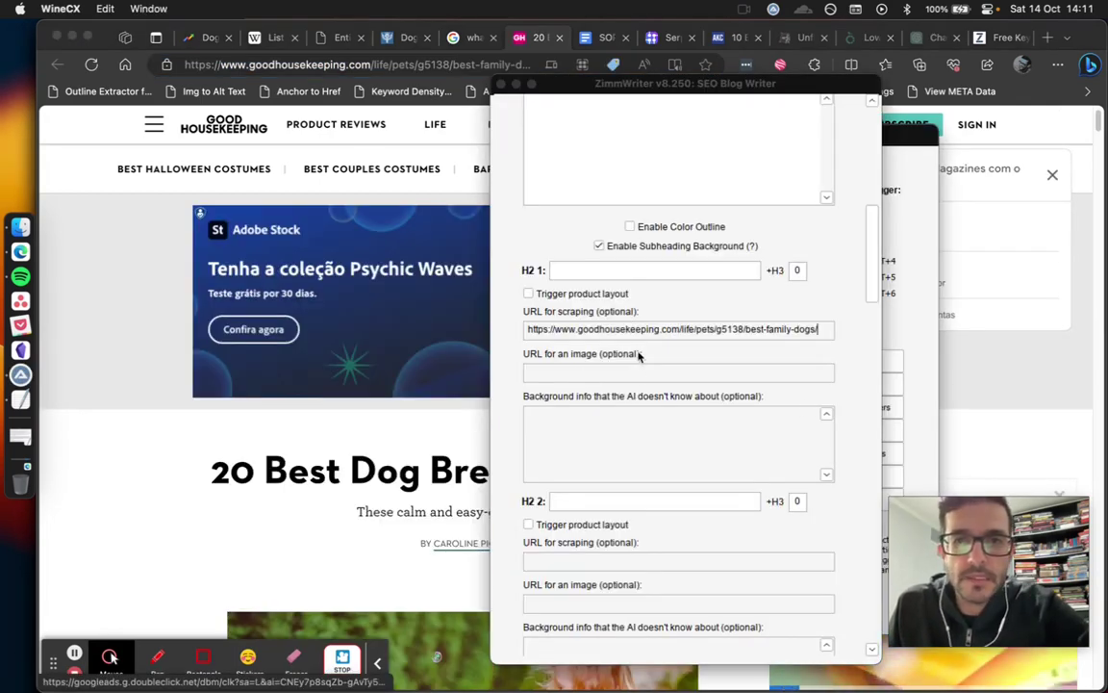
pyautogui.moveTo(869, 306); pyautogui.dragTo(877, 630)
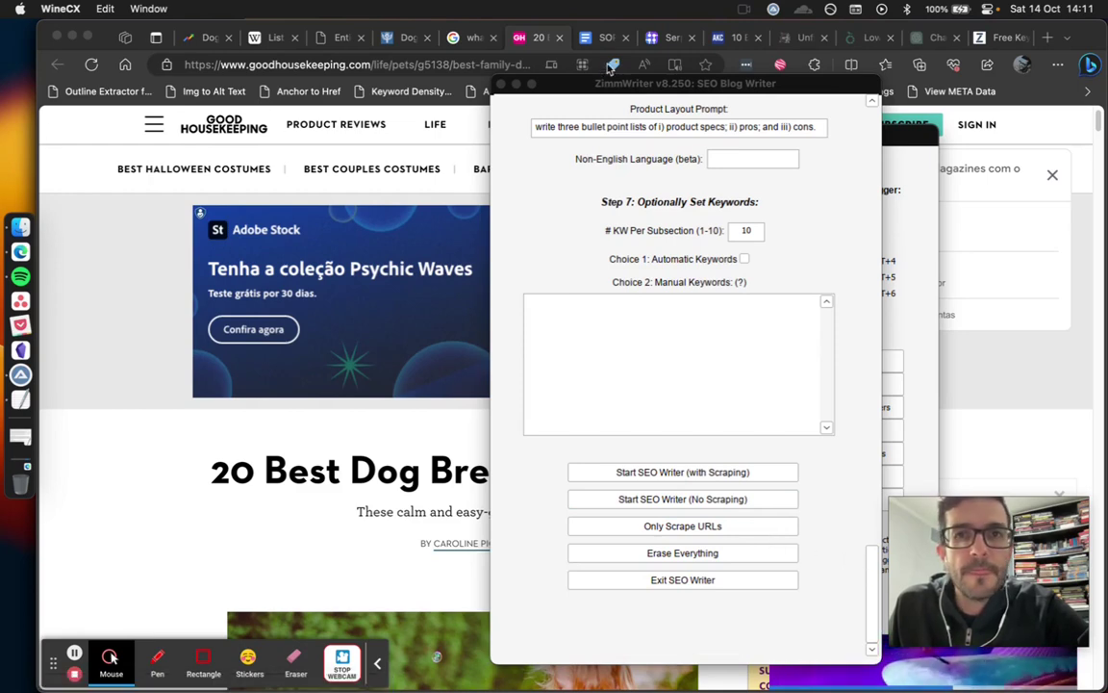
# Close the Good Housekeeping article in Edge and go to the SOP document's section on scraping the best URLs
pyautogui.click(554, 37)
pyautogui.click(559, 38)
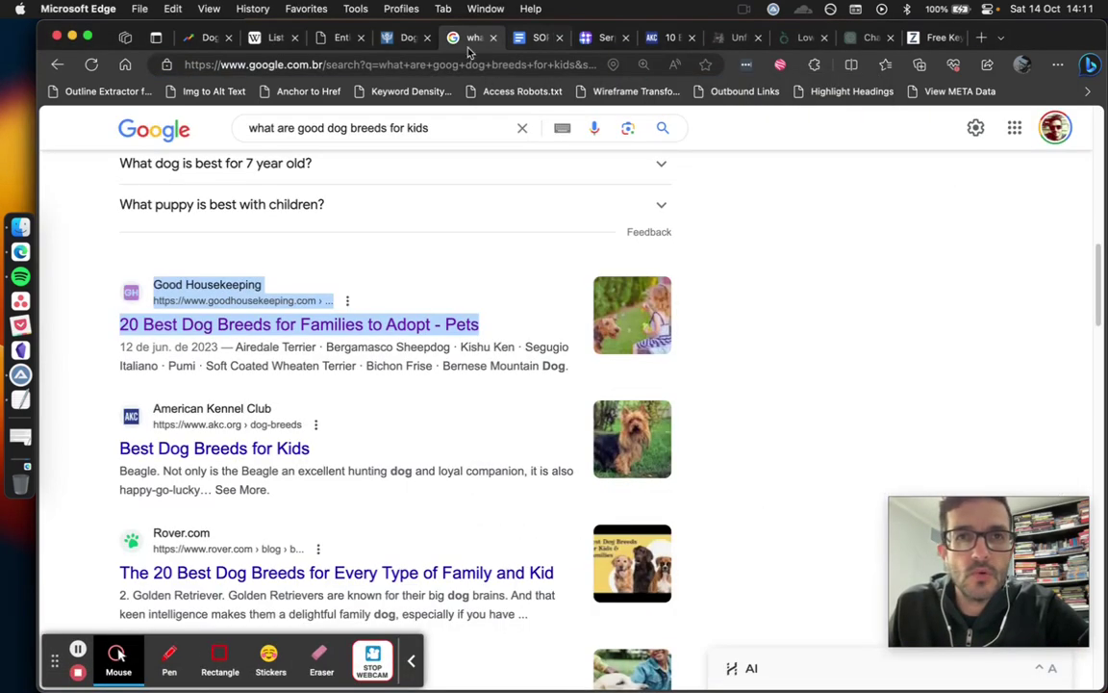
pyautogui.click(539, 38)
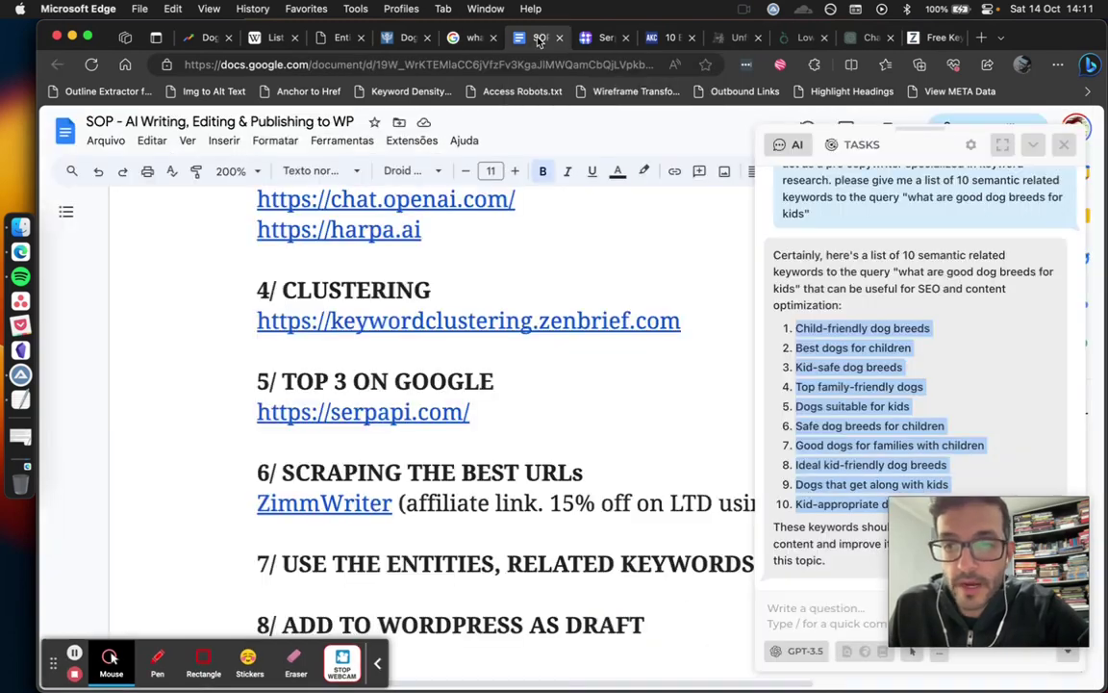
pyautogui.click(209, 379)
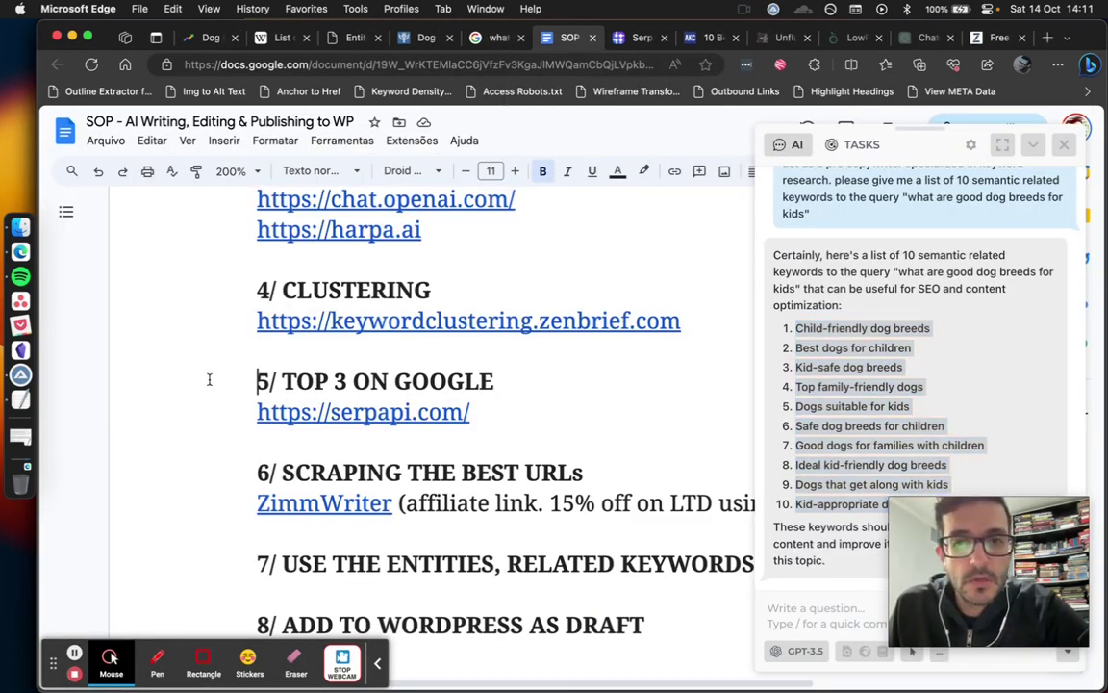
pyautogui.scroll(-5, 209, 379)
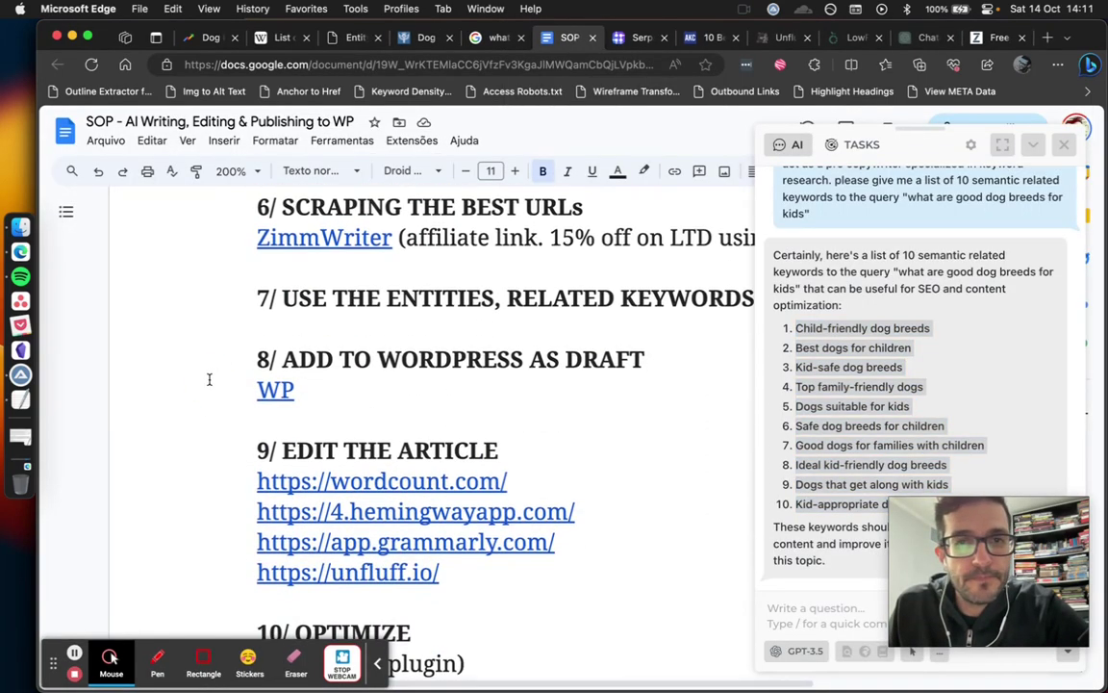
# Close the AI assistant covering the SOP document and review its steps from using entities in headings to optimizing
pyautogui.click(1064, 144)
pyautogui.moveTo(895, 297); pyautogui.dragTo(760, 297)
pyautogui.click(794, 389)
pyautogui.moveTo(714, 688); pyautogui.dragTo(784, 688)
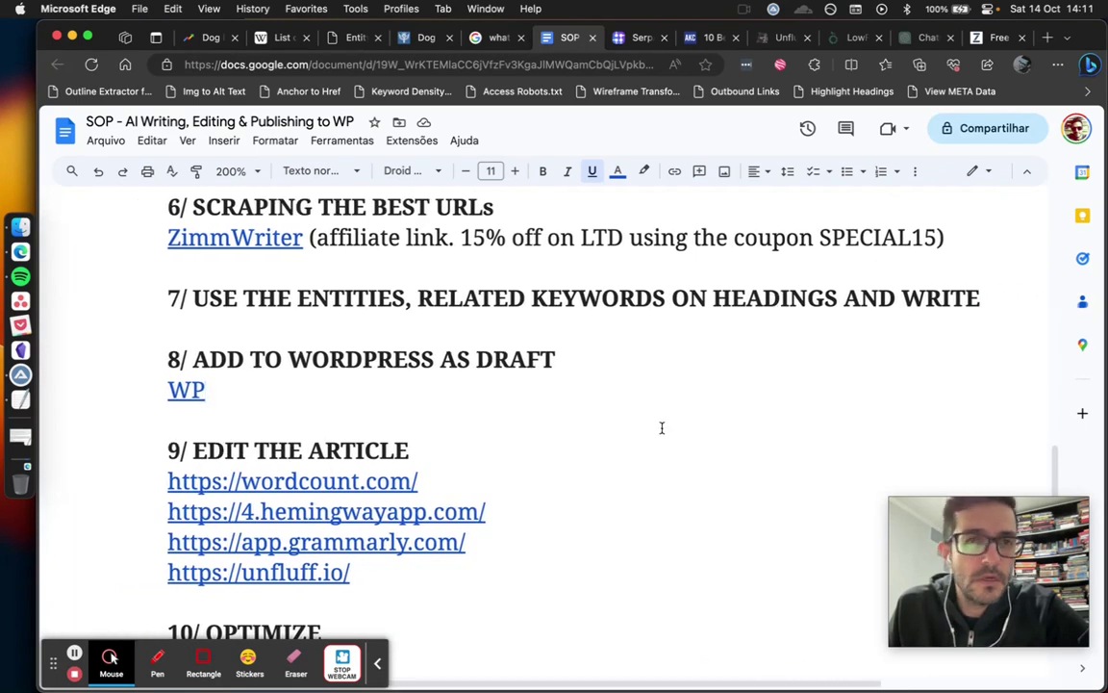
pyautogui.scroll(-2, 661, 428)
pyautogui.scroll(-1, 661, 428)
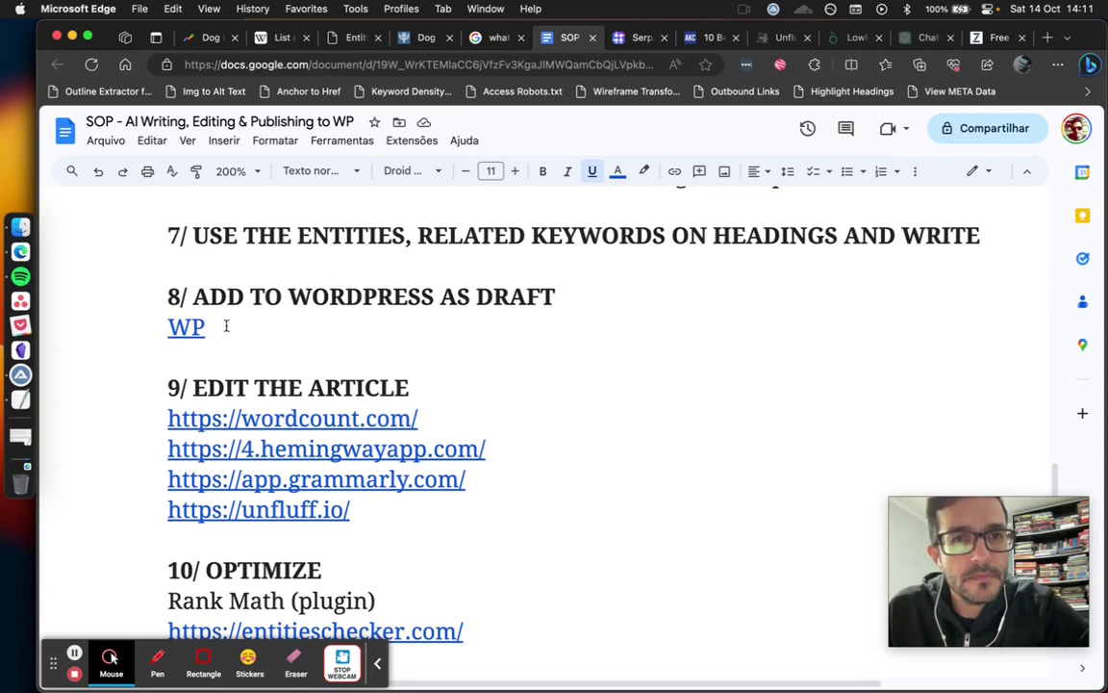
# Open the SOP's WP link under "Add to WordPress as draft" and start a new post
pyautogui.press('super+Left')
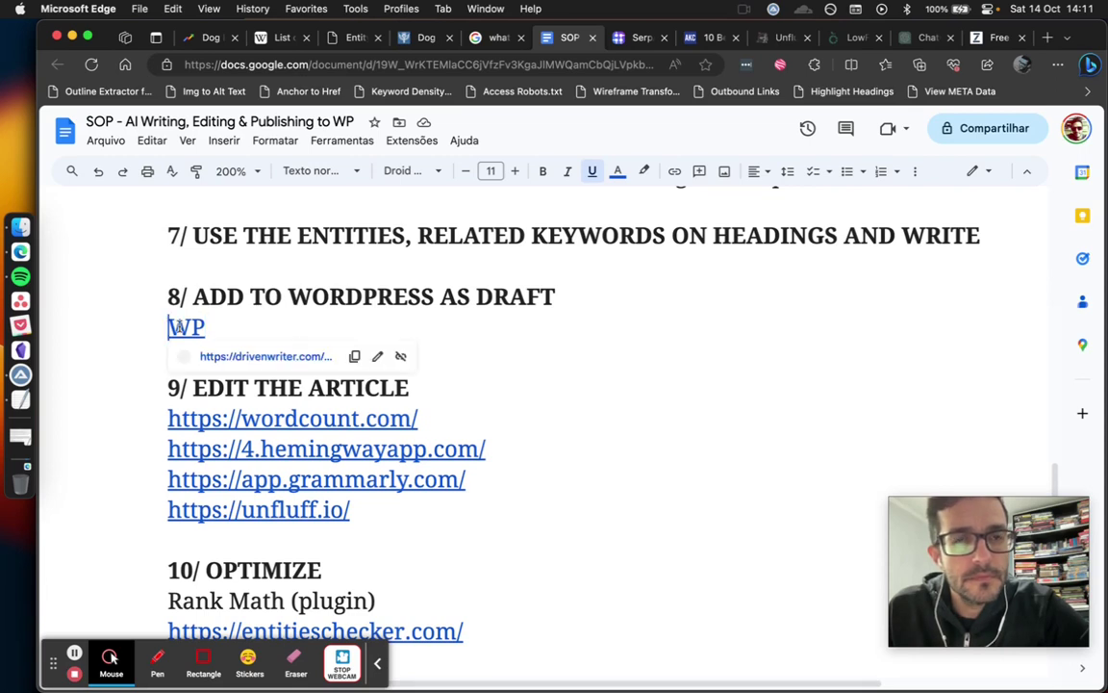
pyautogui.click(225, 357)
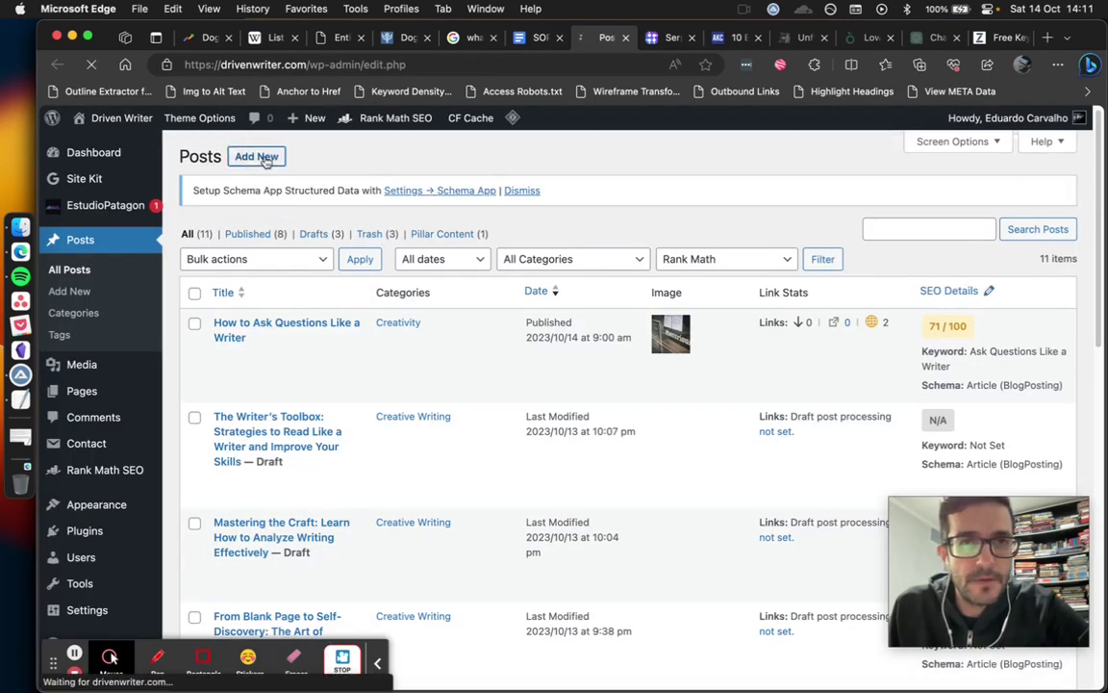
pyautogui.click(267, 158)
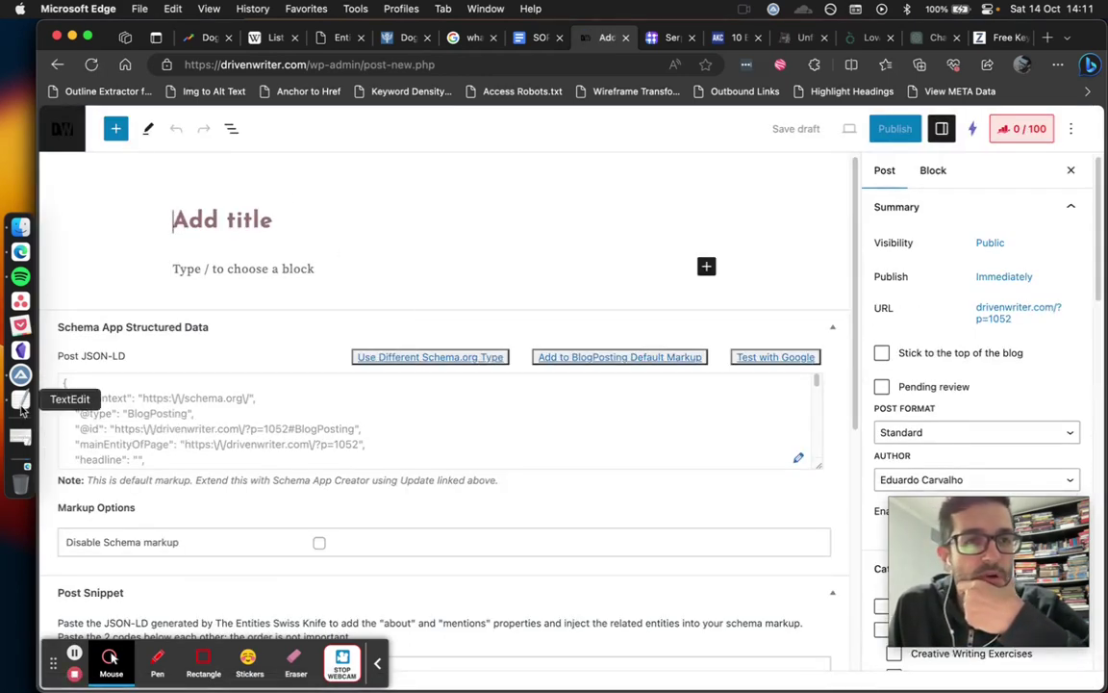
# Copy the entire text of All_About_Alternative_Rock.txt from TextEdit and paste it into the body of the new WordPress post in Edge
pyautogui.click(20, 402)
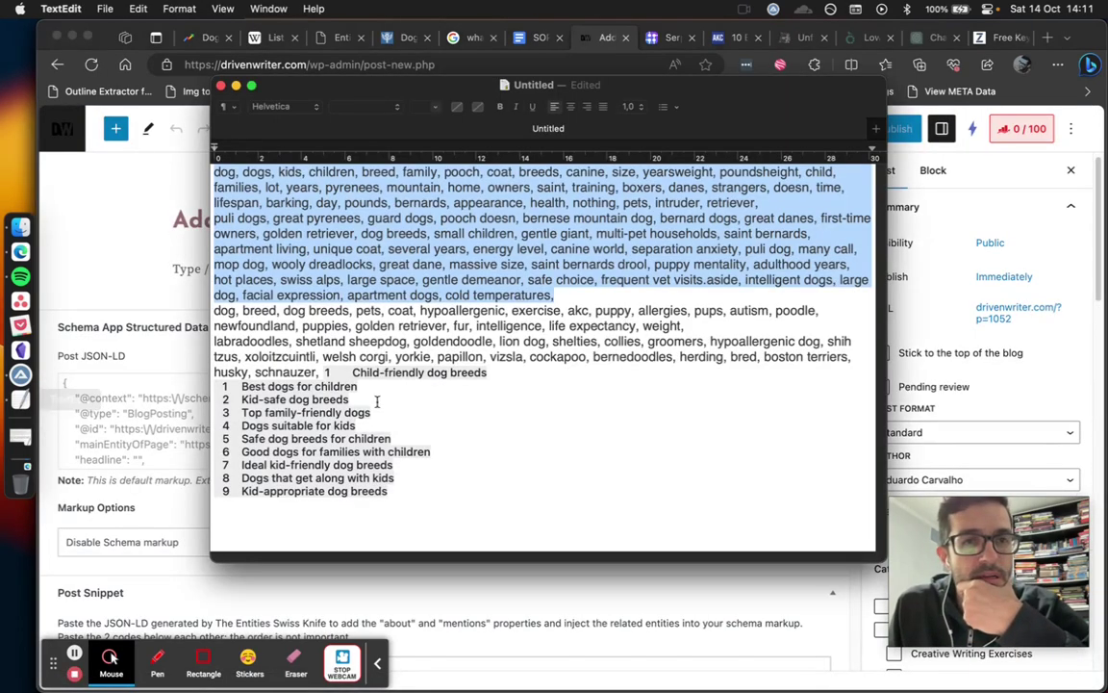
pyautogui.click(24, 440)
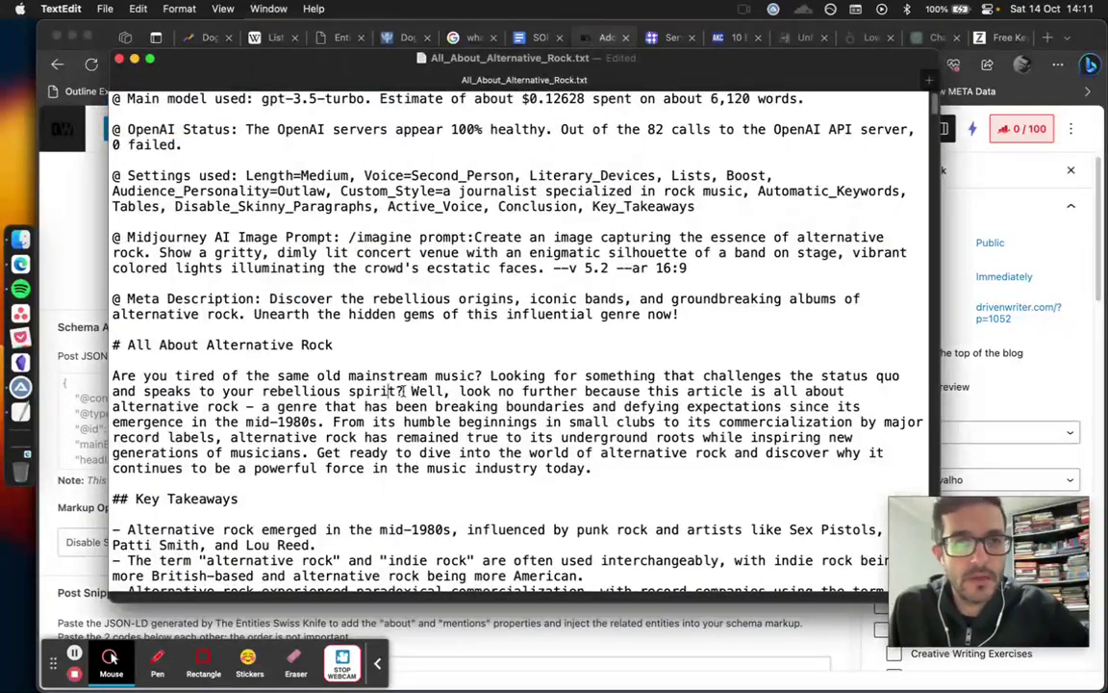
pyautogui.press('super+a')
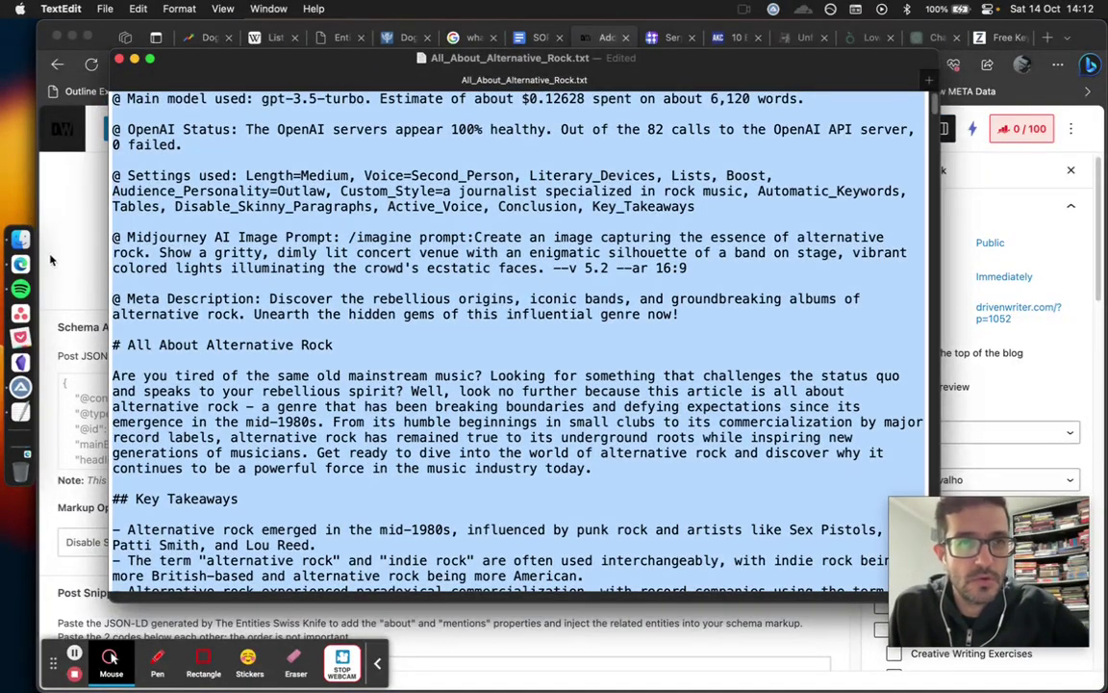
pyautogui.click(81, 247)
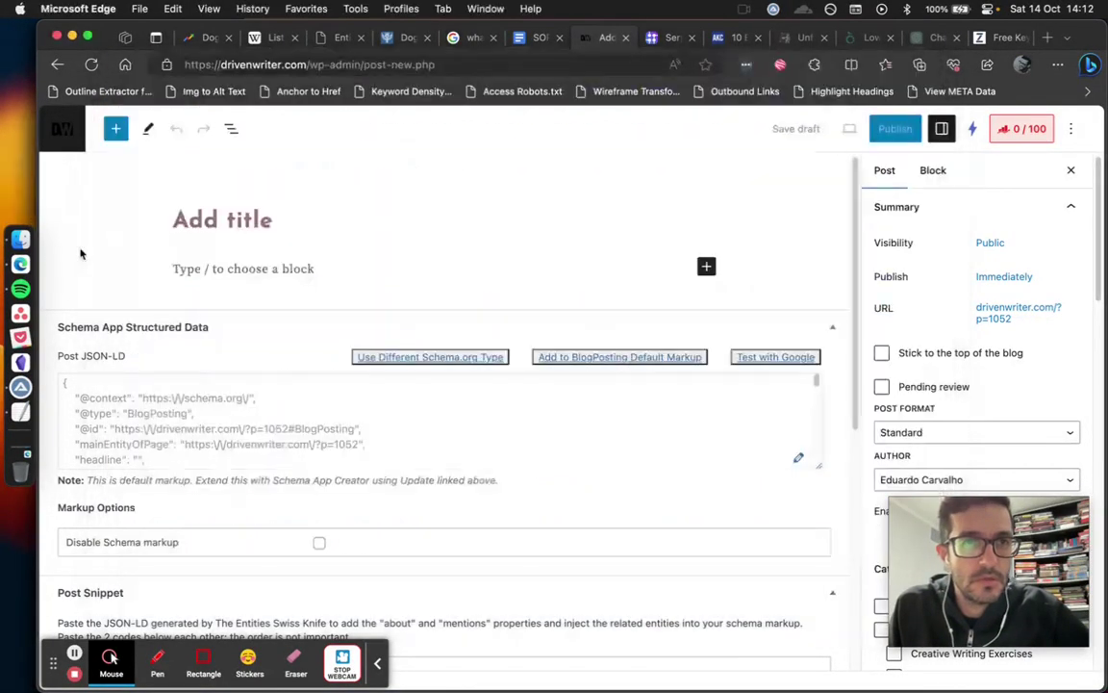
pyautogui.click(274, 278)
pyautogui.click(20, 412)
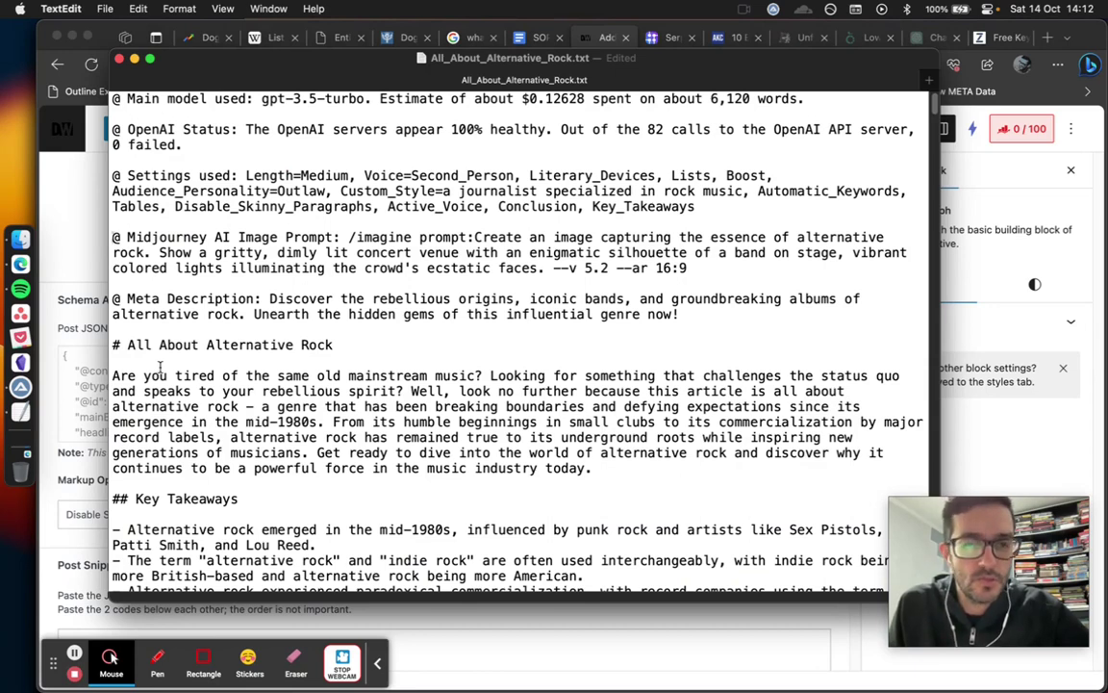
pyautogui.click(60, 222)
pyautogui.click(219, 262)
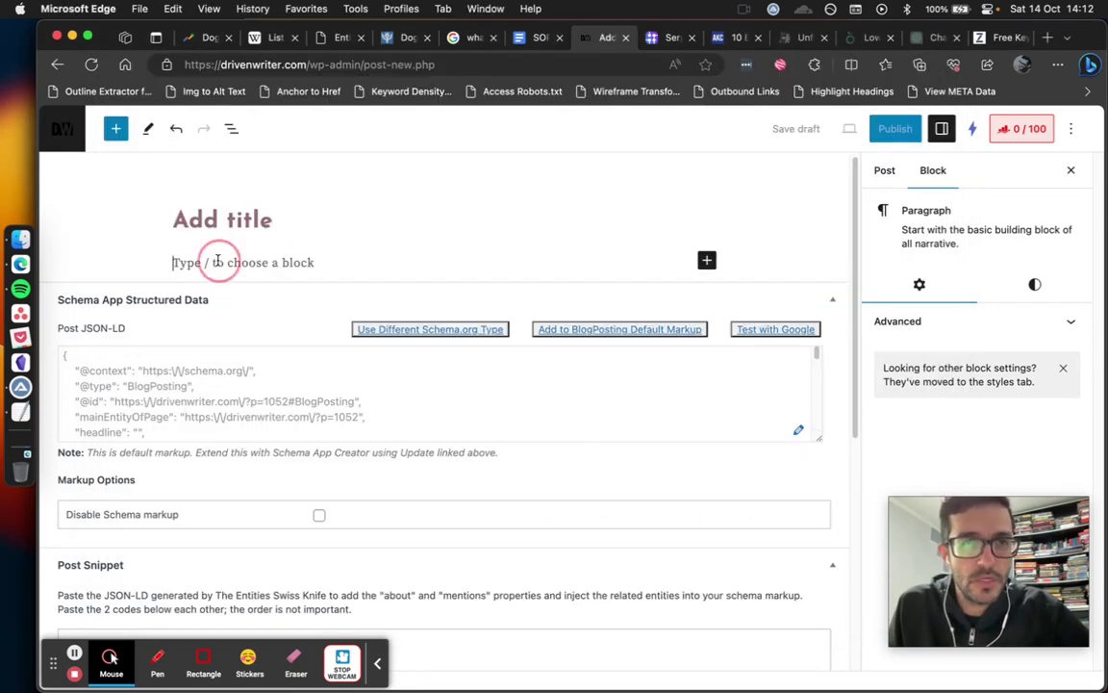
pyautogui.press('super+v')
pyautogui.click(21, 386)
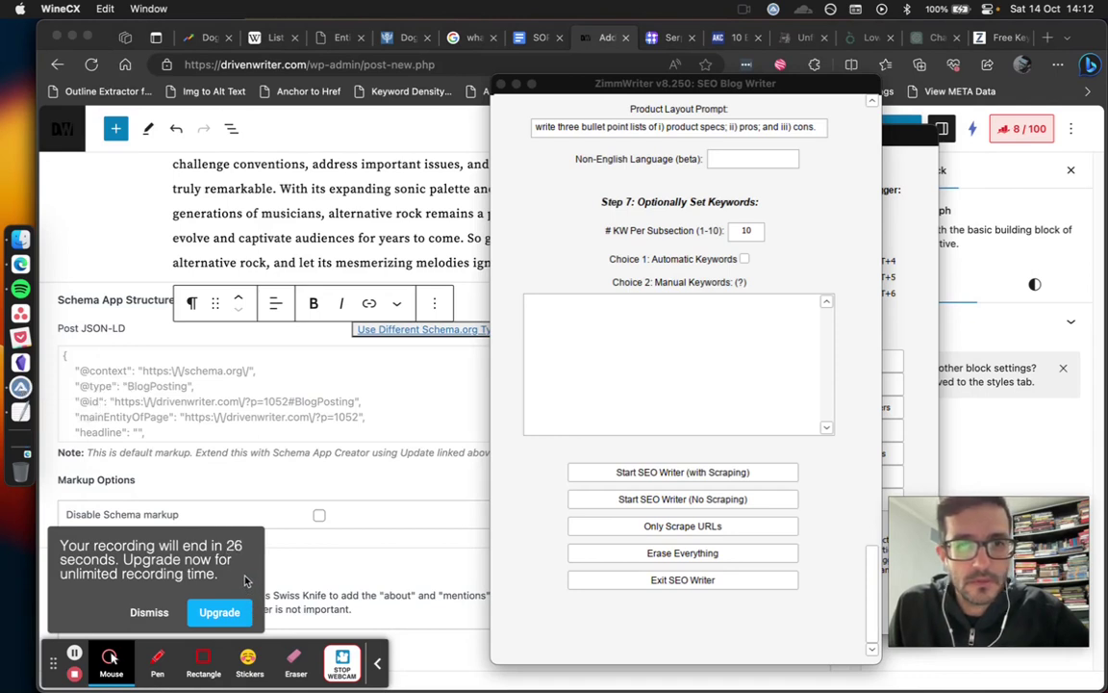
pyautogui.press('super+Tab')
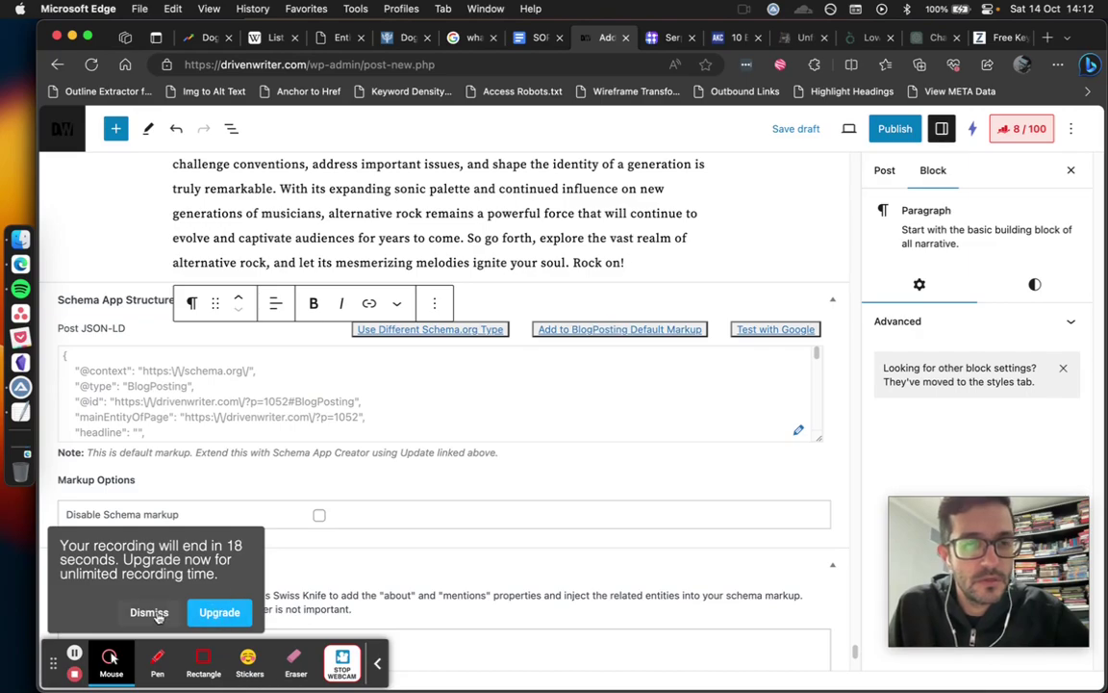
pyautogui.click(74, 653)
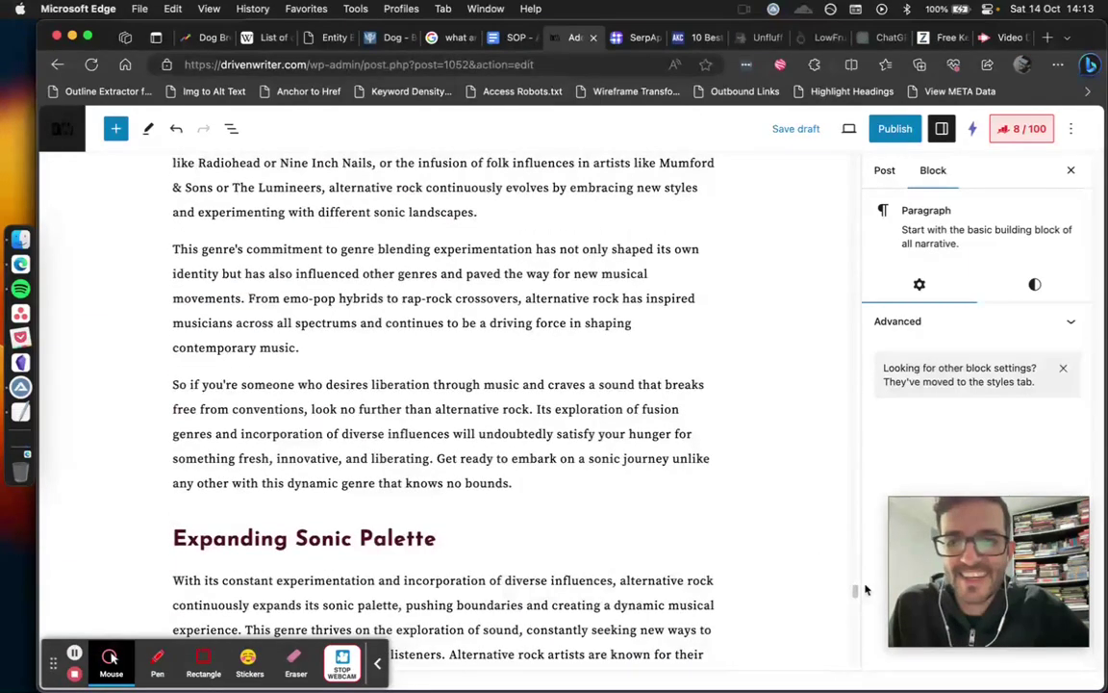
# Review the pasted post from the generation details and meta description above the article through its introduction to Key Takeaways
pyautogui.moveTo(854, 591); pyautogui.dragTo(850, 155)
pyautogui.click(558, 408)
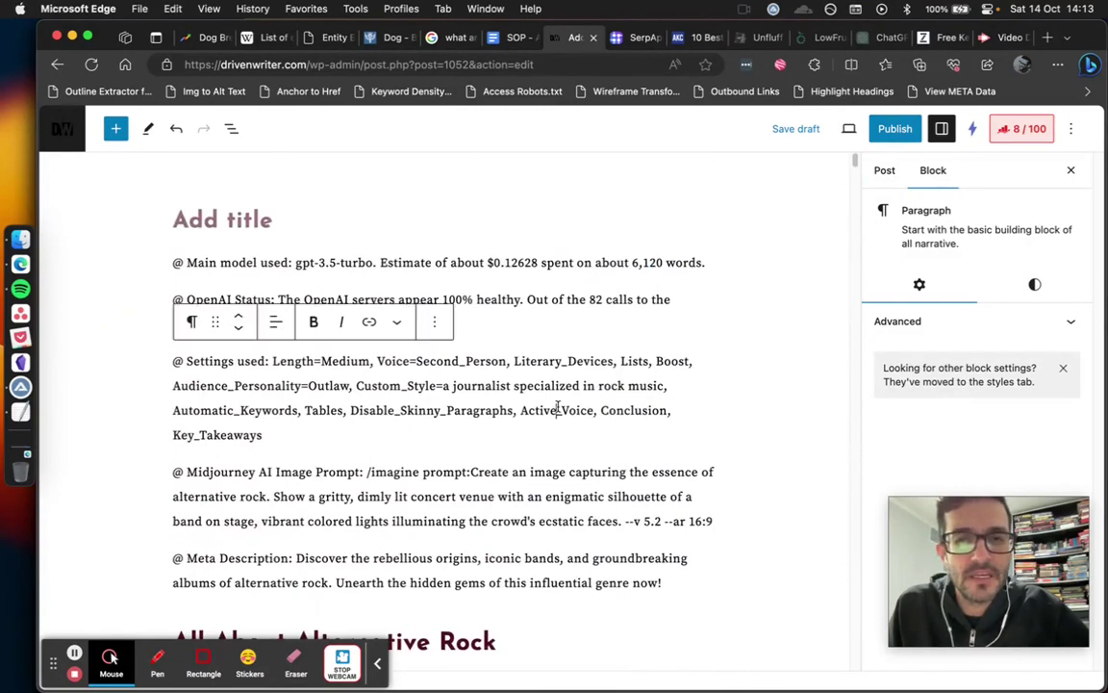
pyautogui.scroll(-3, 558, 412)
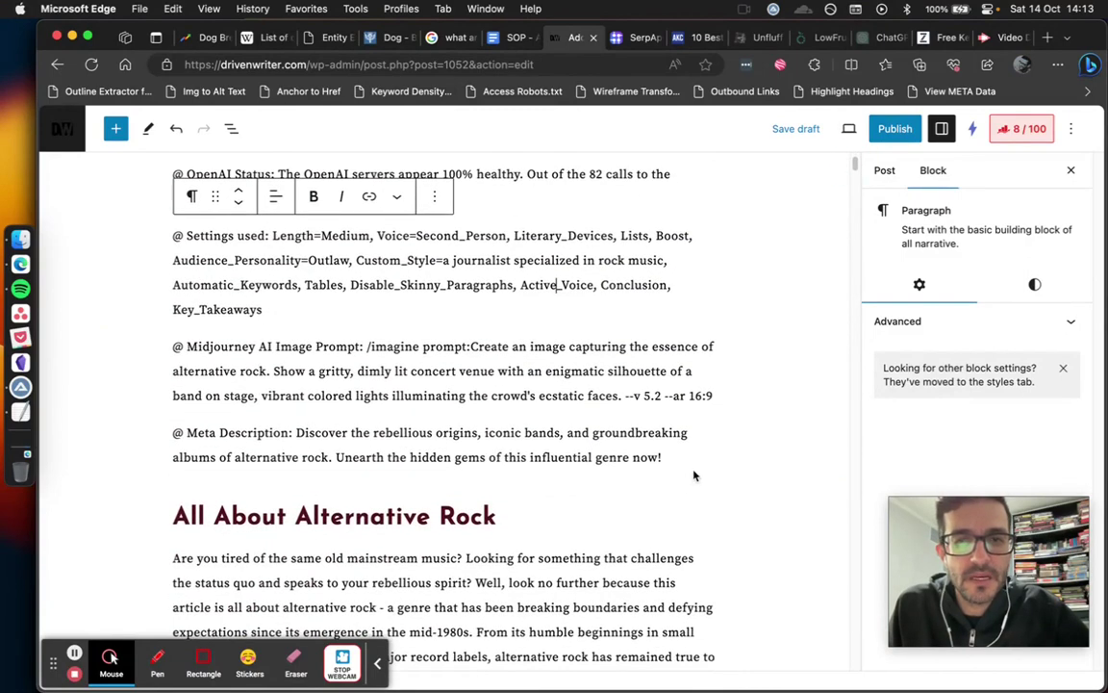
pyautogui.moveTo(679, 461); pyautogui.dragTo(162, 258)
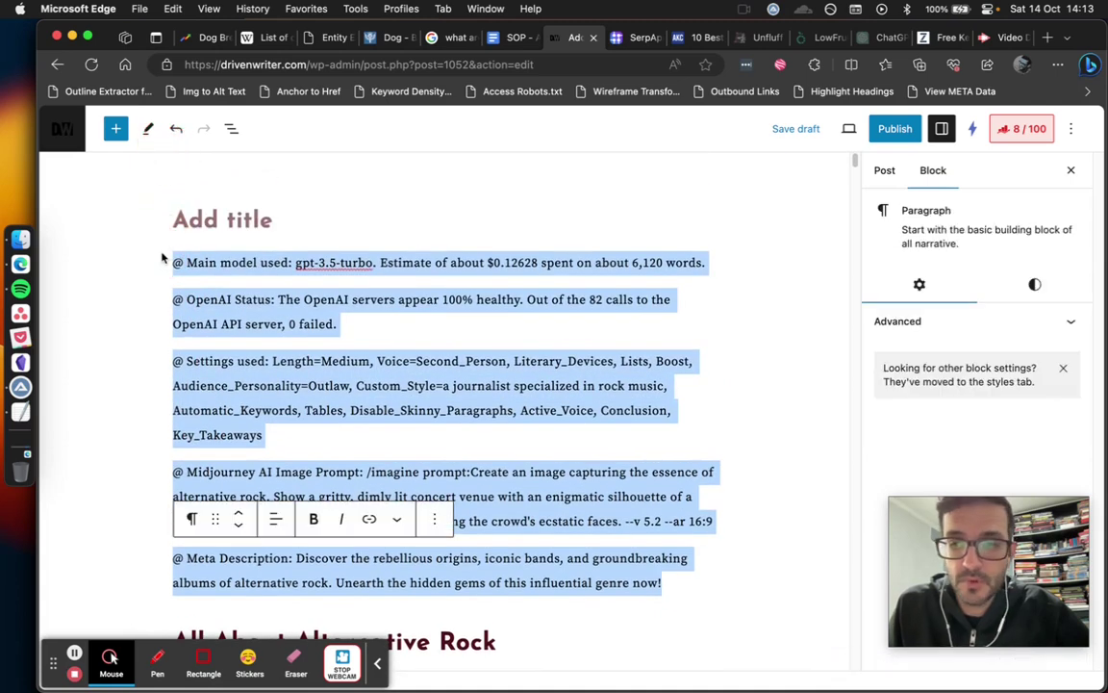
pyautogui.click(390, 397)
pyautogui.scroll(-1, 392, 397)
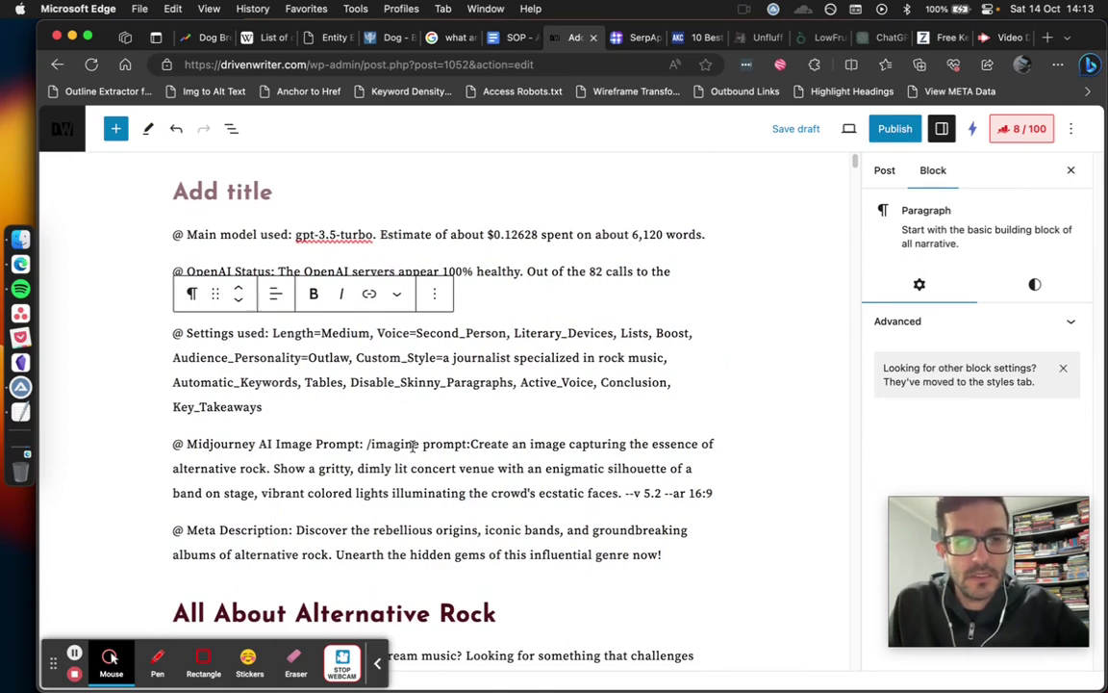
pyautogui.scroll(-10, 568, 409)
pyautogui.scroll(-4, 630, 463)
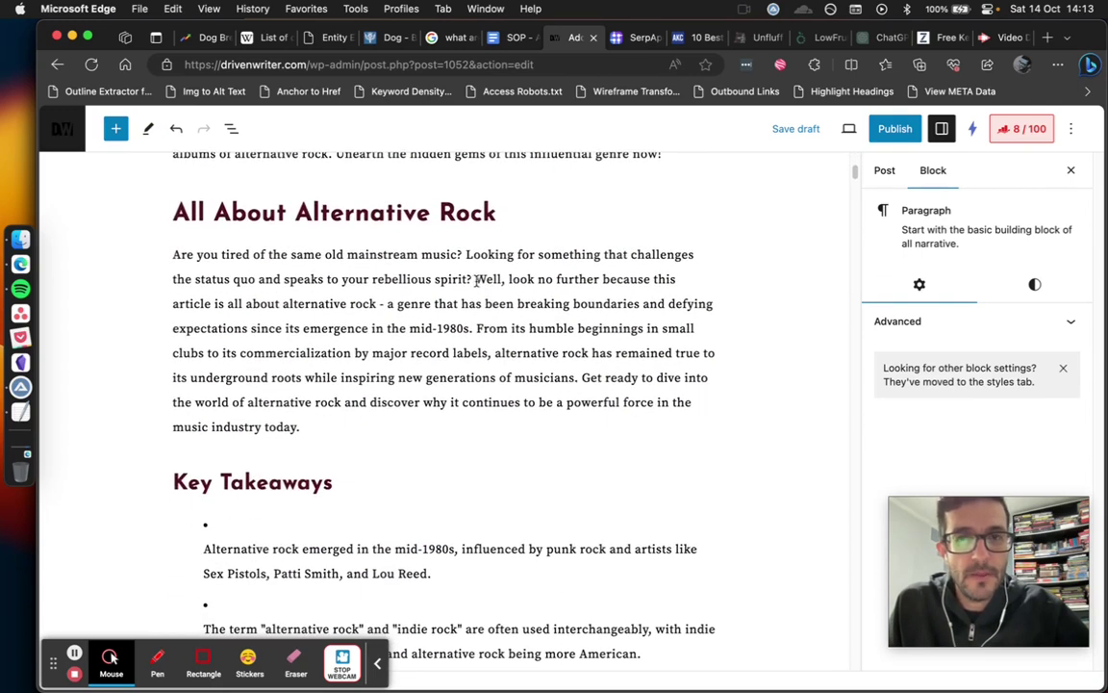
pyautogui.click(476, 280)
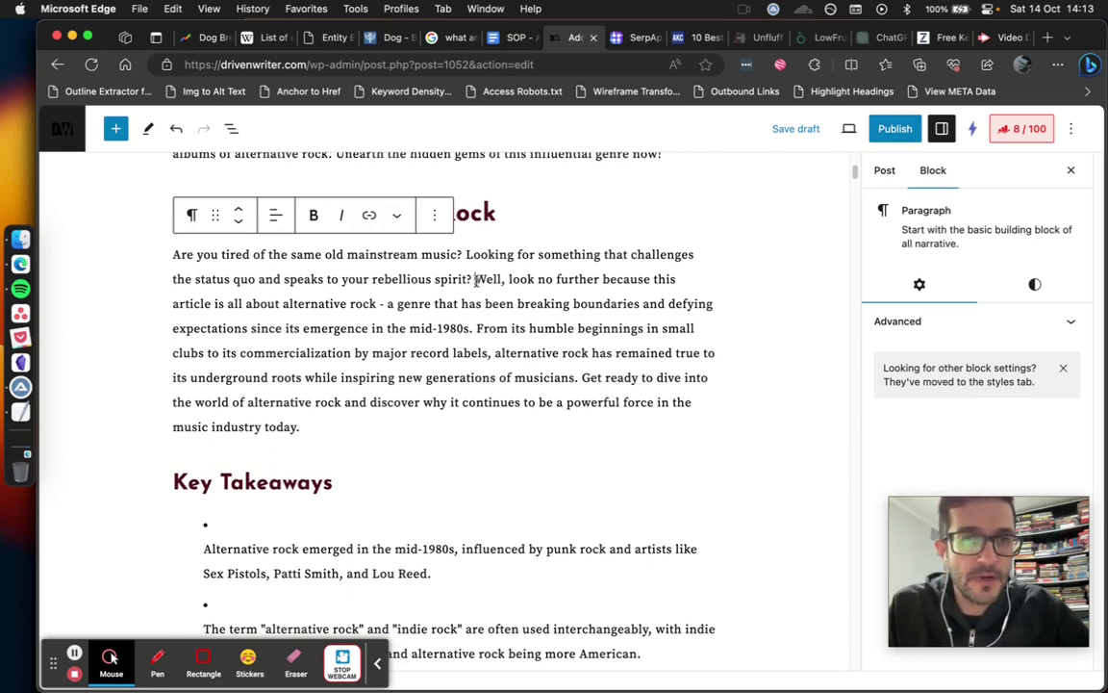
# Split the article's introduction into three paragraphs, breaking before "Well, look no further" and "Get ready to dive", and select all three
pyautogui.press('Return')
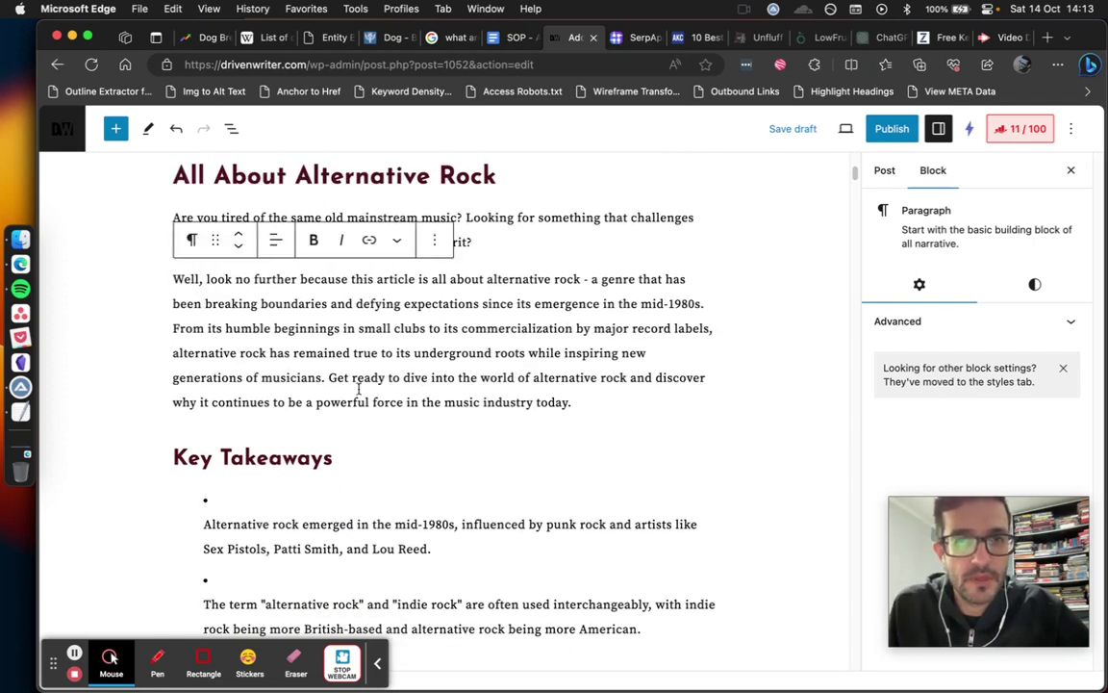
pyautogui.click(328, 378)
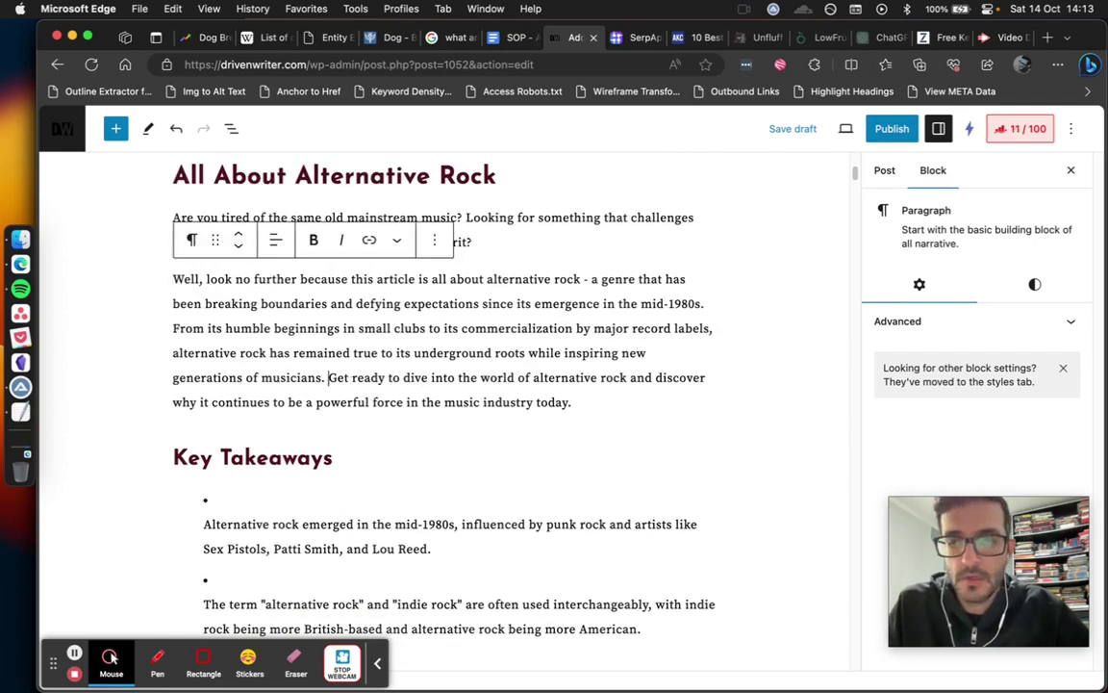
pyautogui.press('Return')
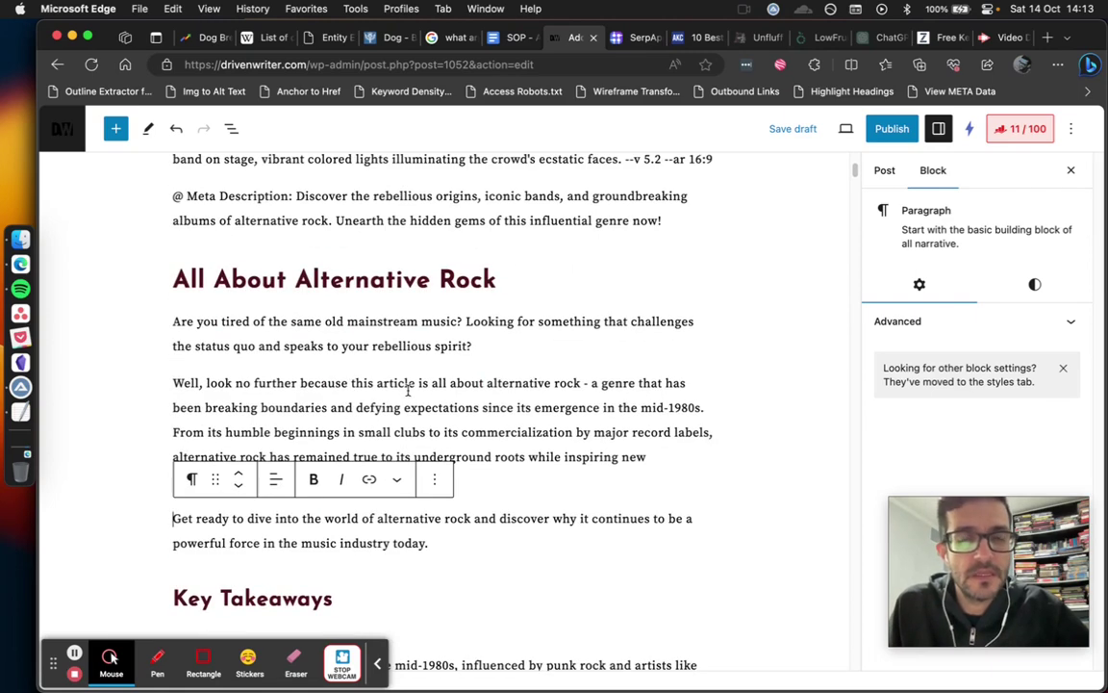
pyautogui.moveTo(174, 321); pyautogui.dragTo(474, 541)
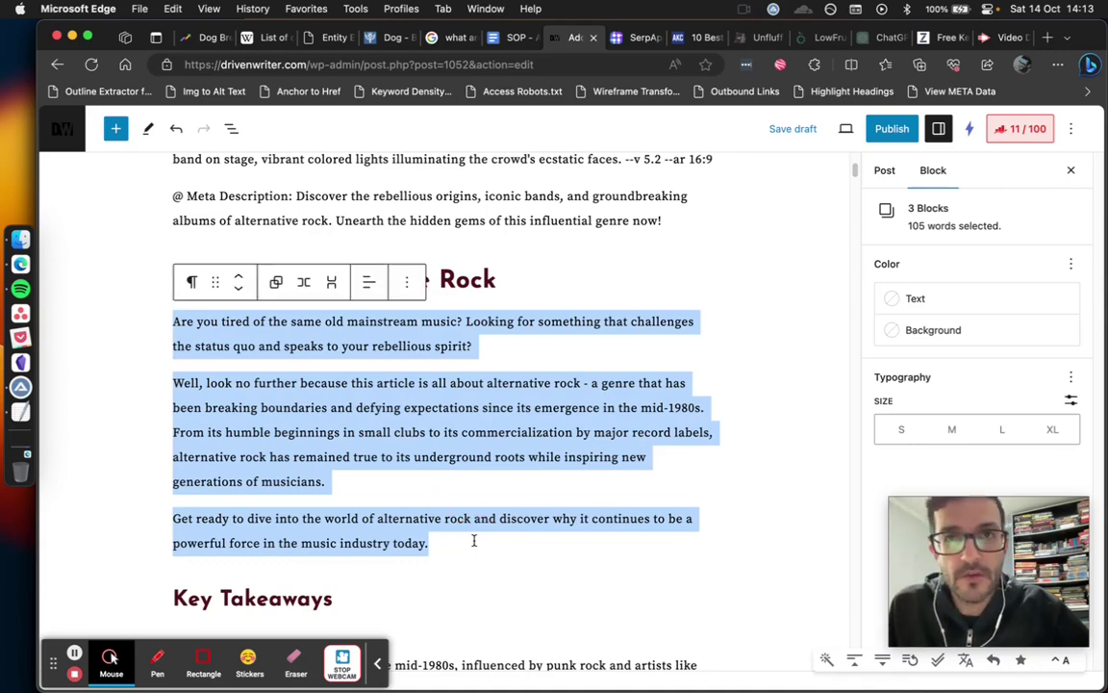
# Check the SOP's "Edit the article" tools, copy the entire text of All_About_Alternative_Rock.txt from TextEdit, and return to Edge
pyautogui.click(512, 38)
pyautogui.scroll(-1, 542, 430)
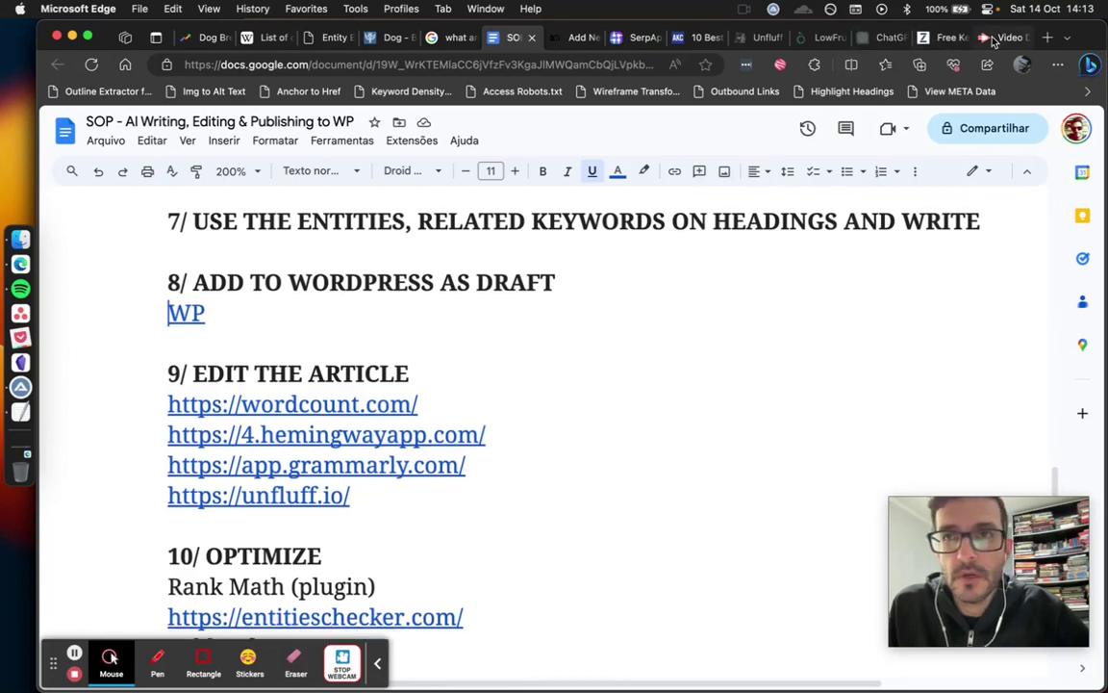
pyautogui.click(21, 411)
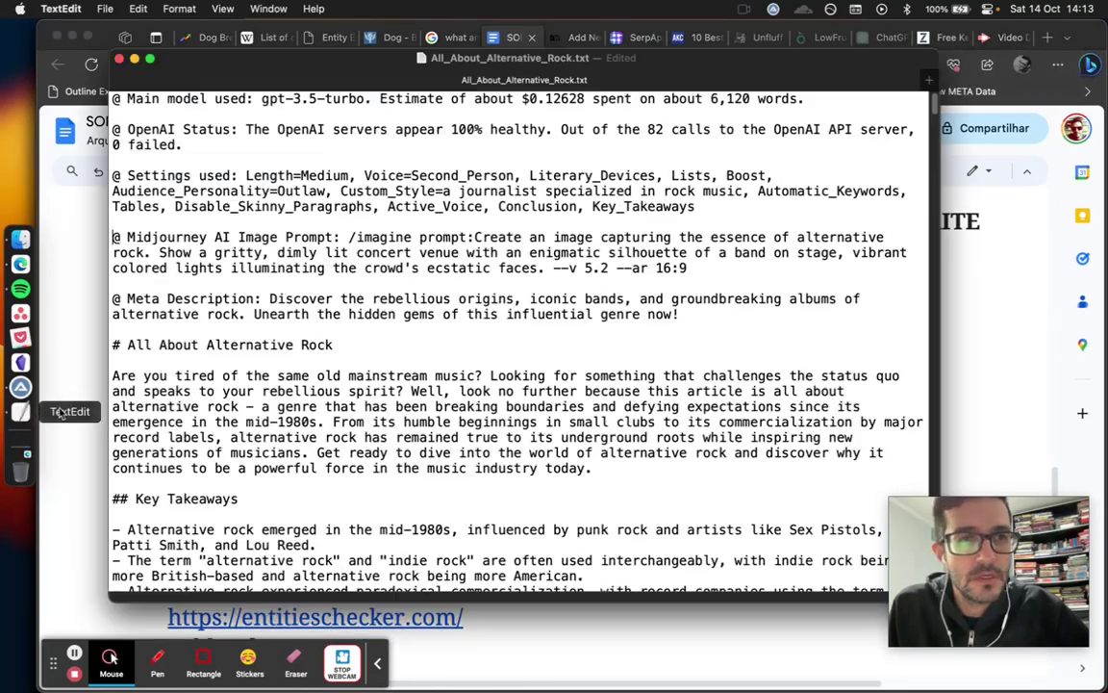
pyautogui.press('super+a')
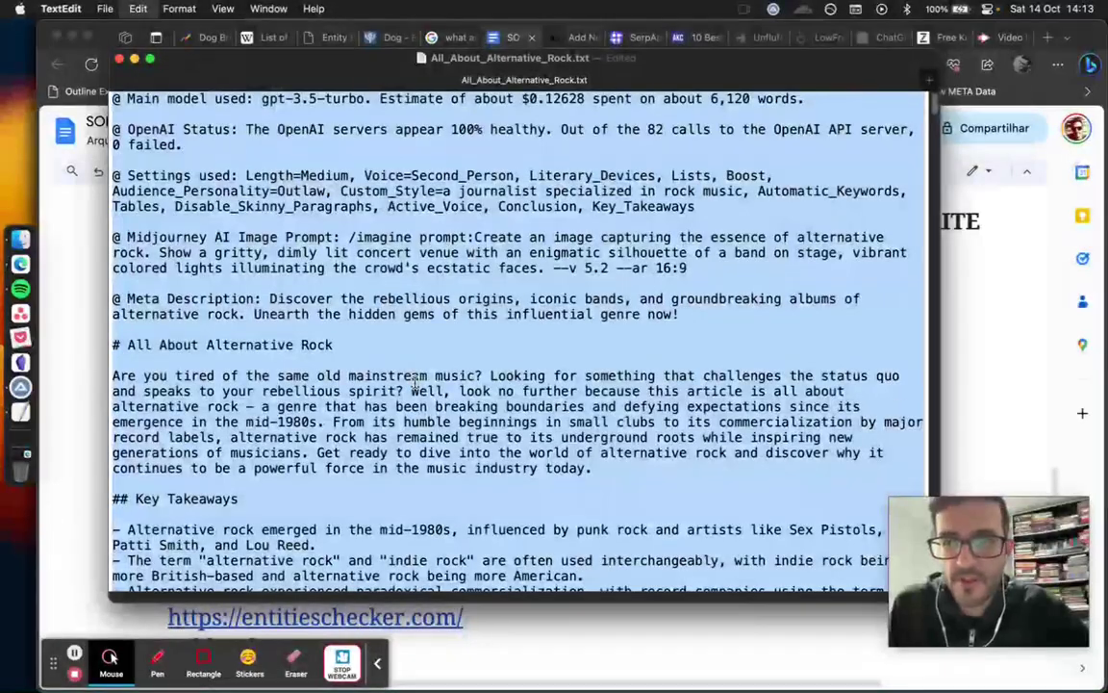
pyautogui.click(1015, 302)
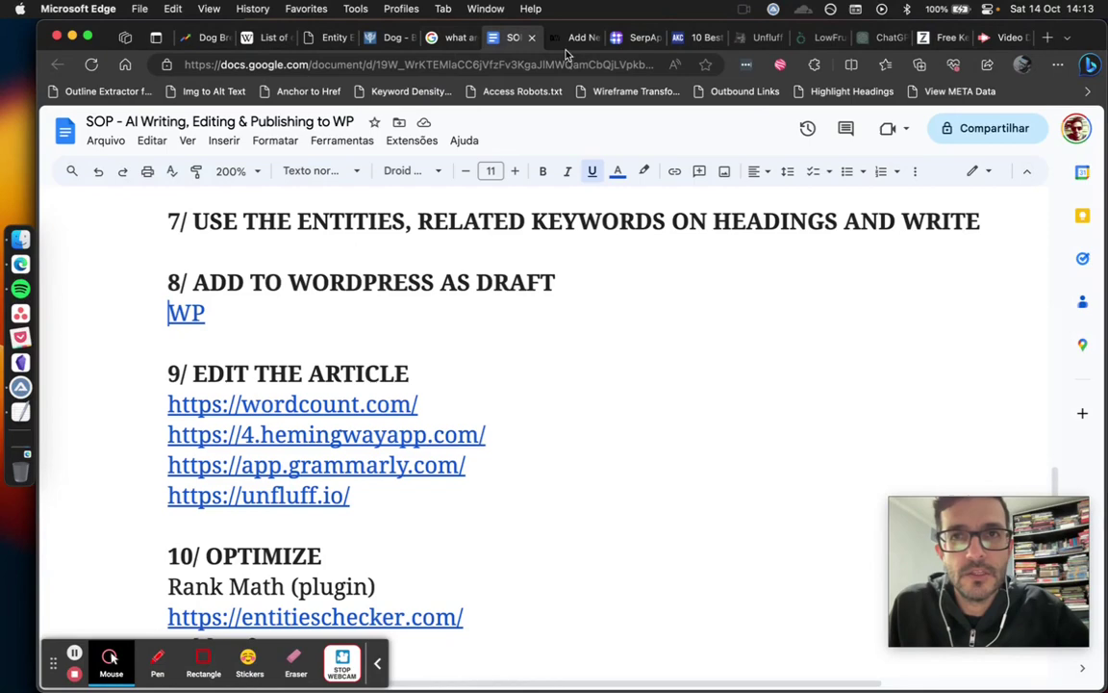
# Load wordcount.com in the keyword clustering page's browser tab and paste the article text into the word counter
pyautogui.click(924, 39)
pyautogui.click(460, 69)
pyautogui.write('word')
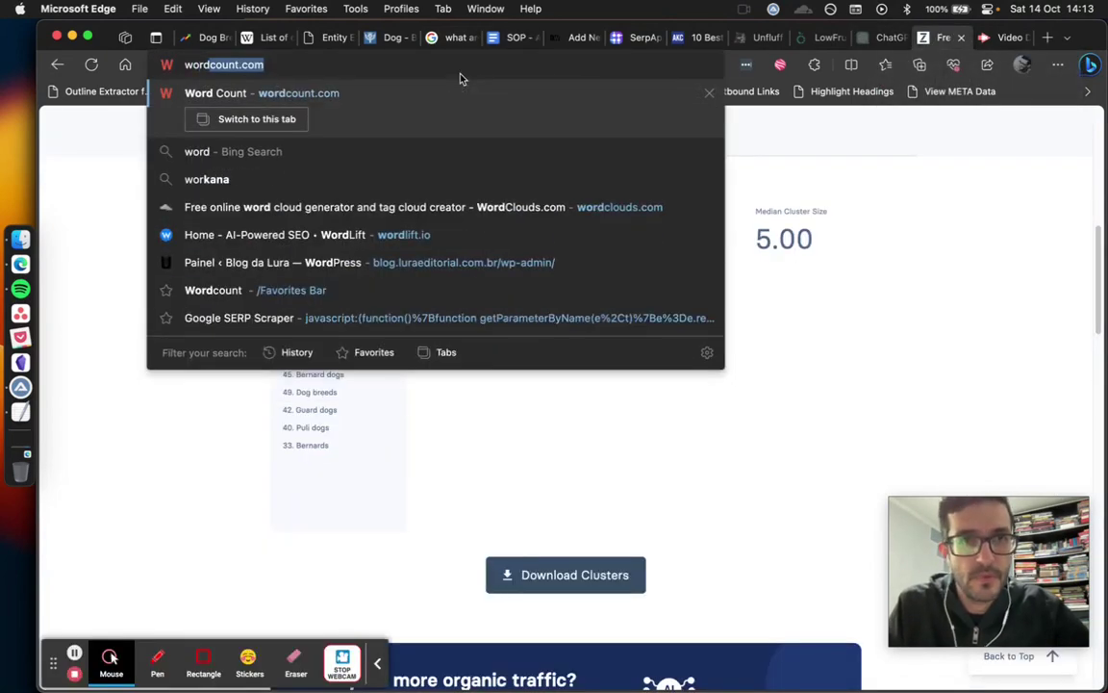
pyautogui.press('Return')
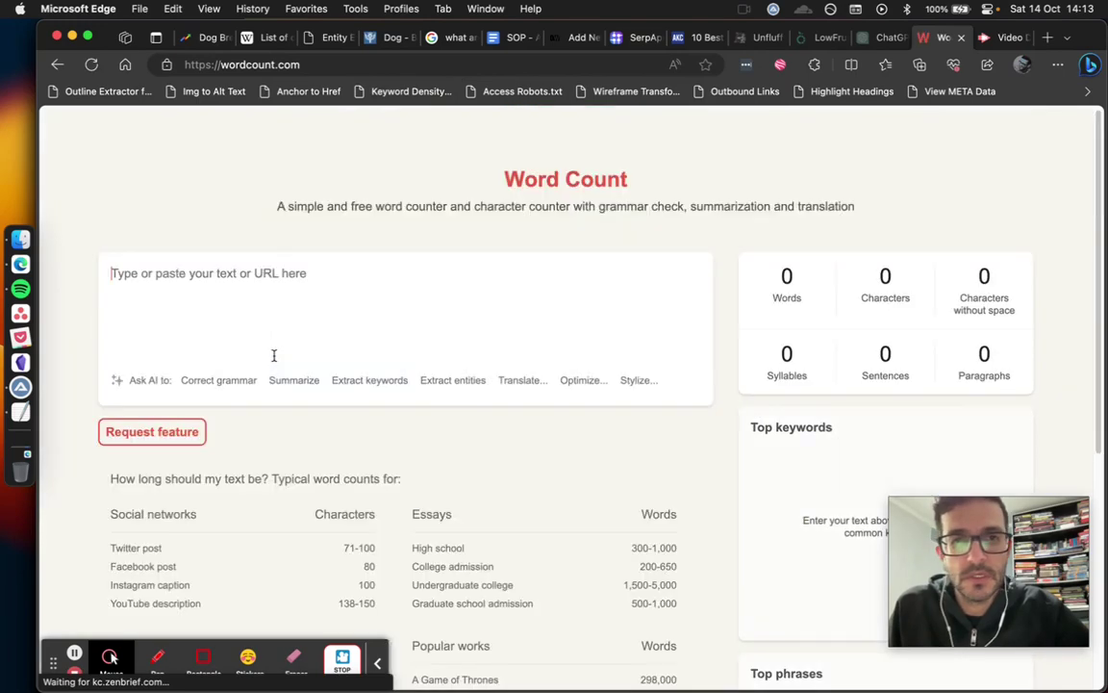
pyautogui.press('super+v')
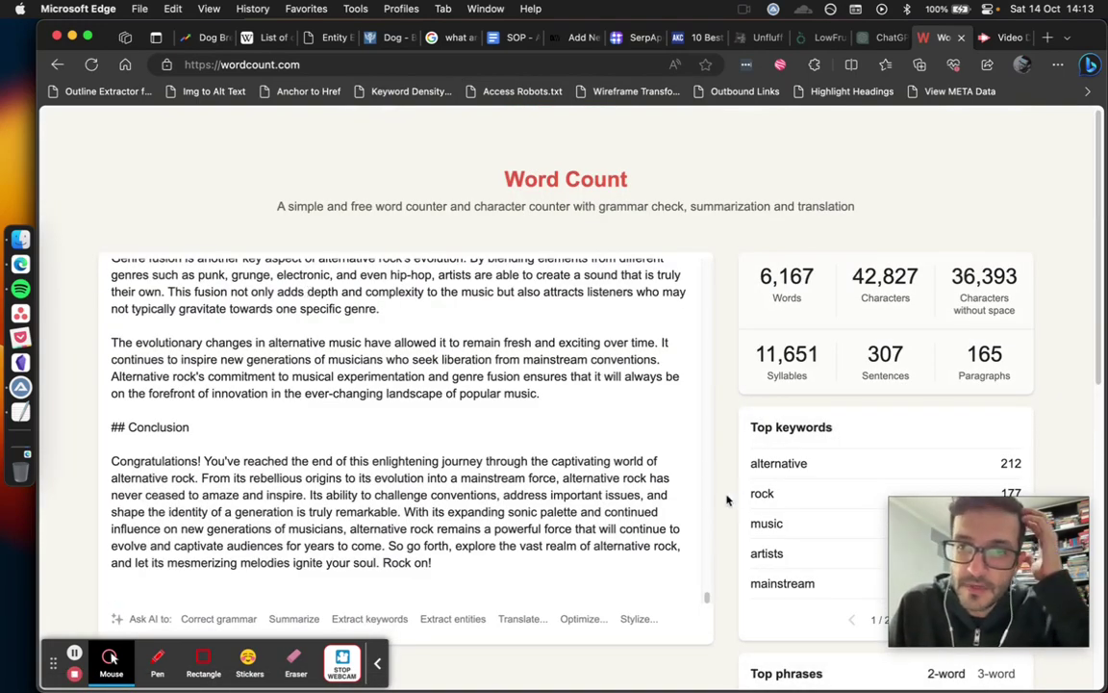
# Examine the article's top keywords and top phrases, going through the keyword list up to page 6
pyautogui.scroll(-5, 731, 501)
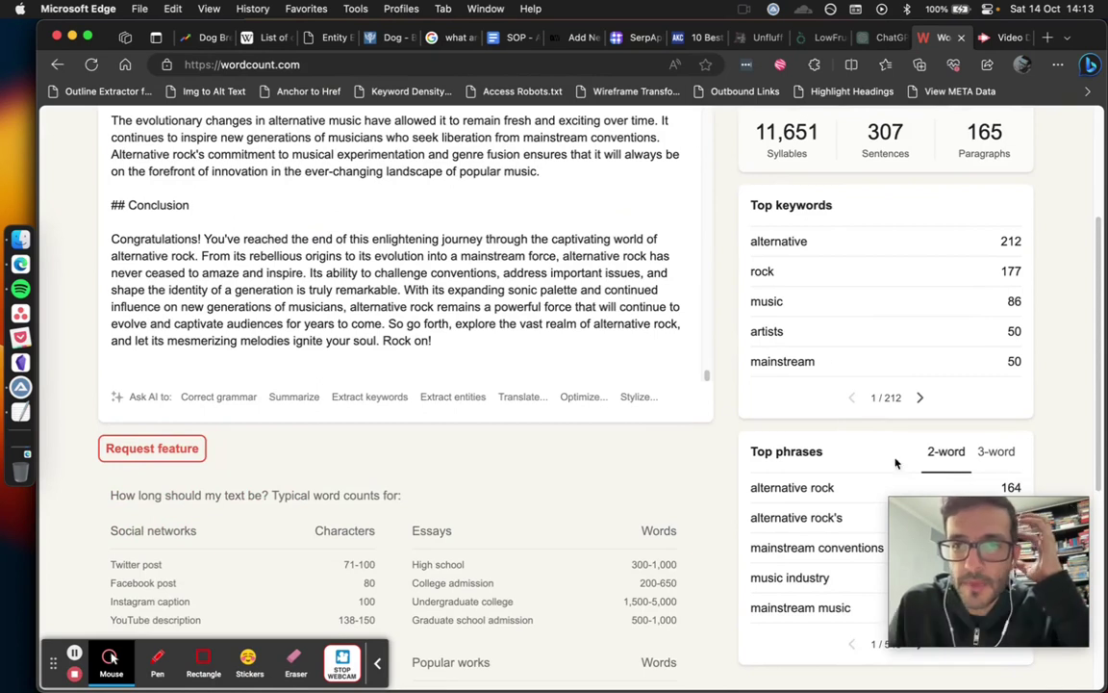
pyautogui.scroll(-2, 741, 458)
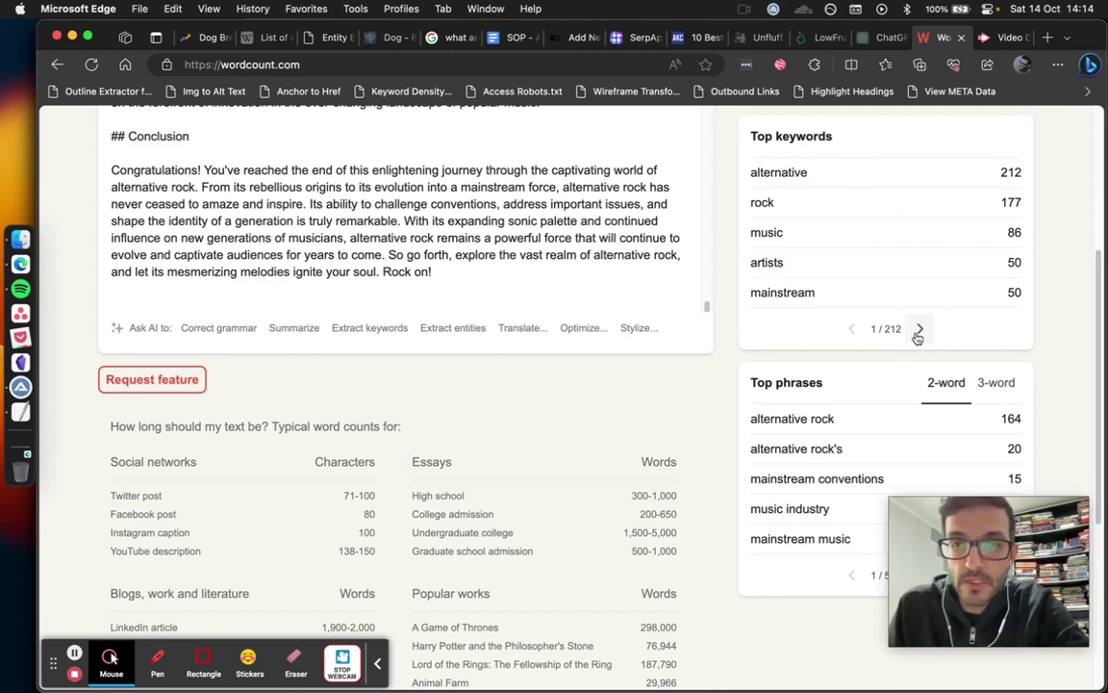
pyautogui.click(919, 329)
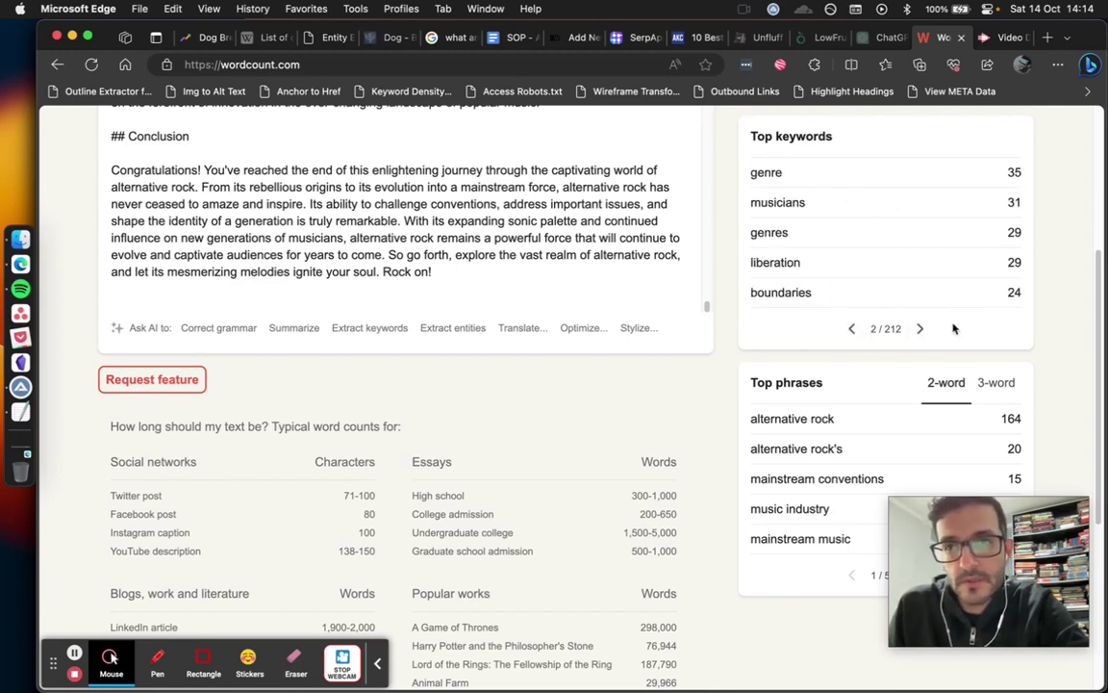
pyautogui.click(920, 330)
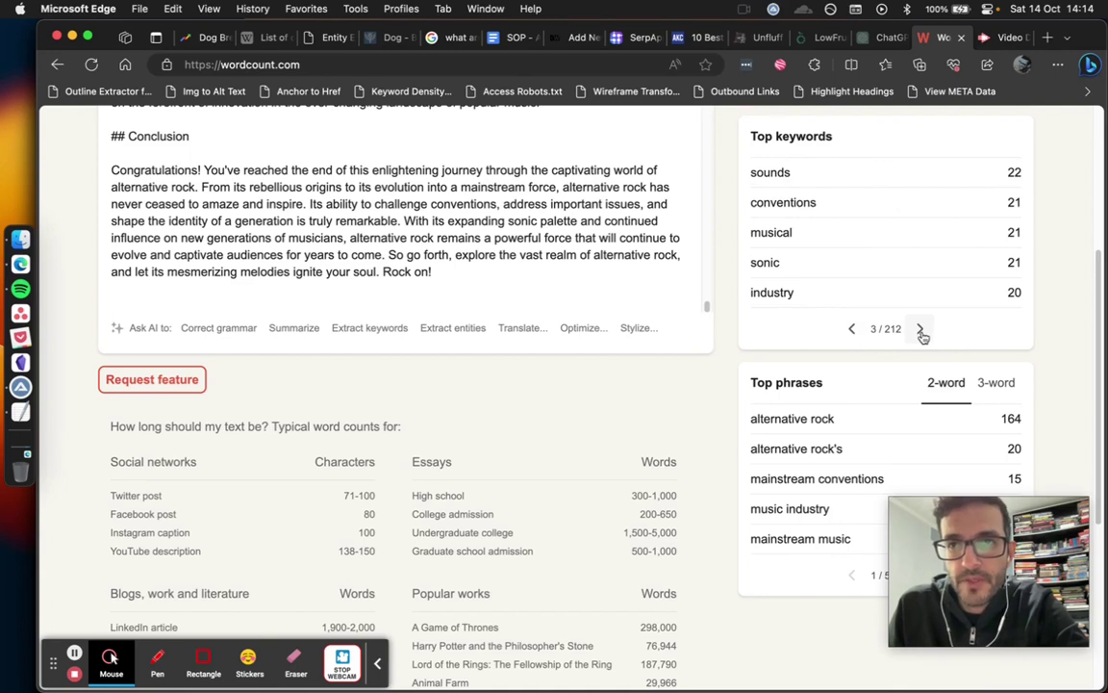
pyautogui.click(921, 330)
pyautogui.click(921, 330)
pyautogui.click(921, 330)
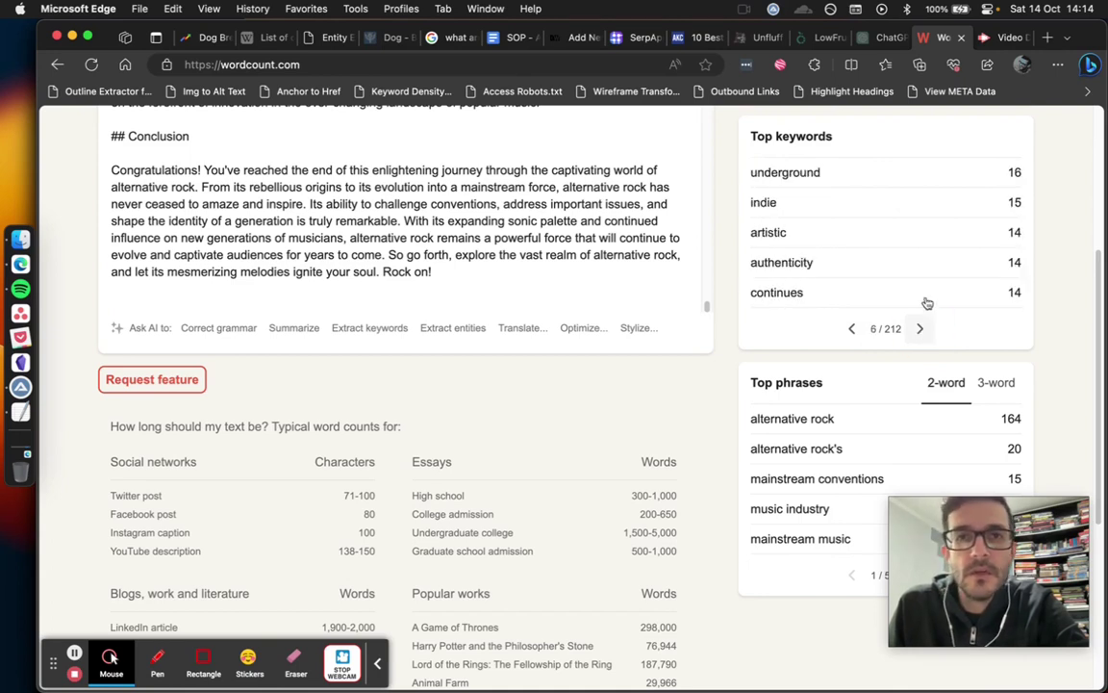
# Return to the SOP document and open its Hemingway Editor link under "Edit the article"
pyautogui.click(507, 37)
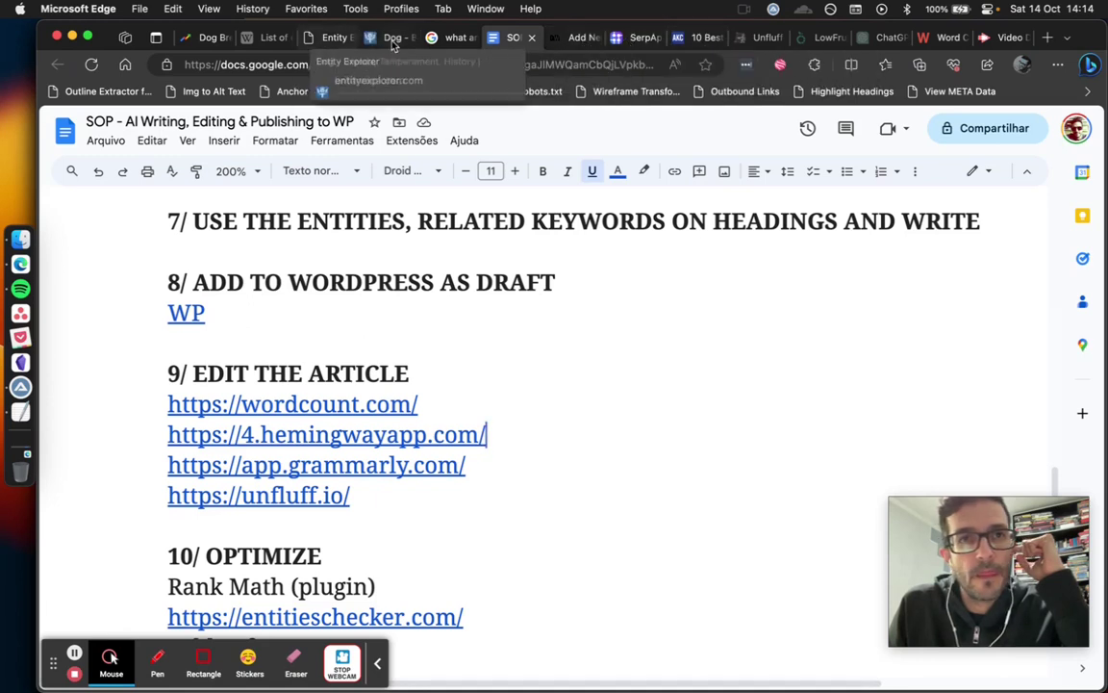
pyautogui.click(458, 434)
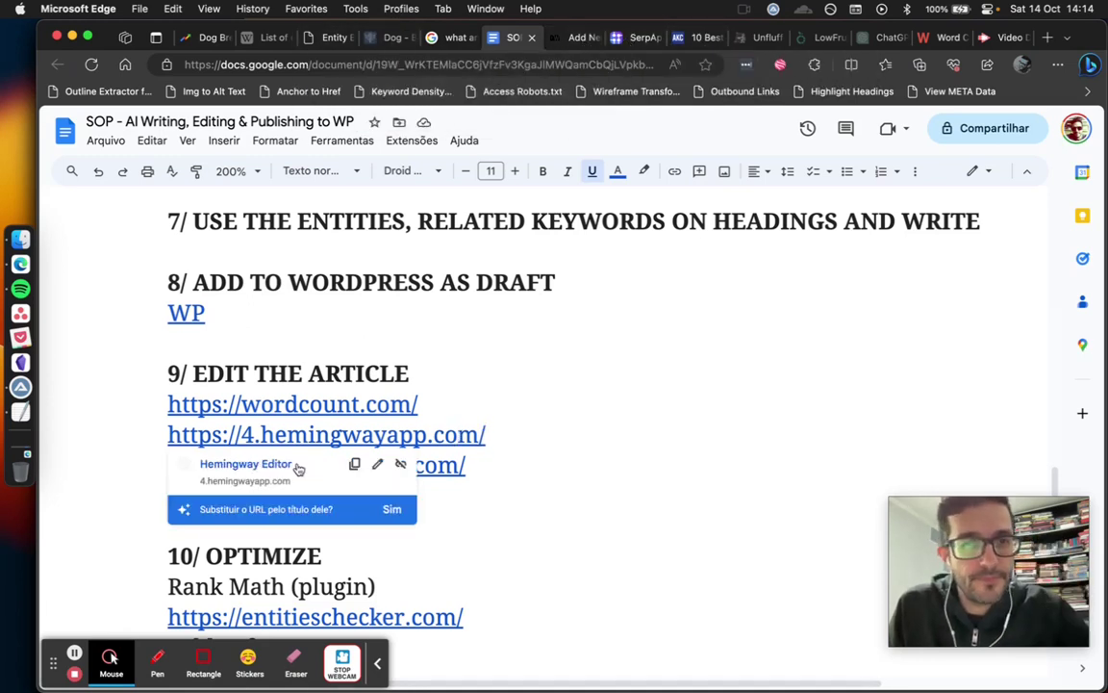
pyautogui.click(298, 469)
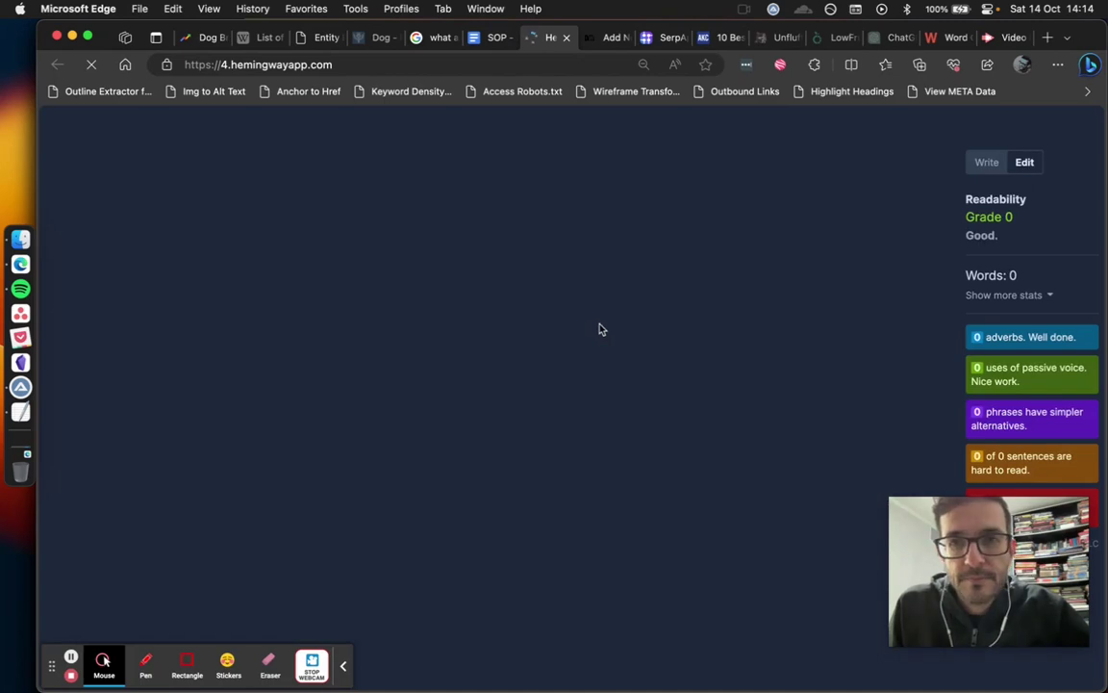
# Copy the three selected introduction paragraphs from the WordPress post and replace all the text in Hemingway Editor with them
pyautogui.click(611, 37)
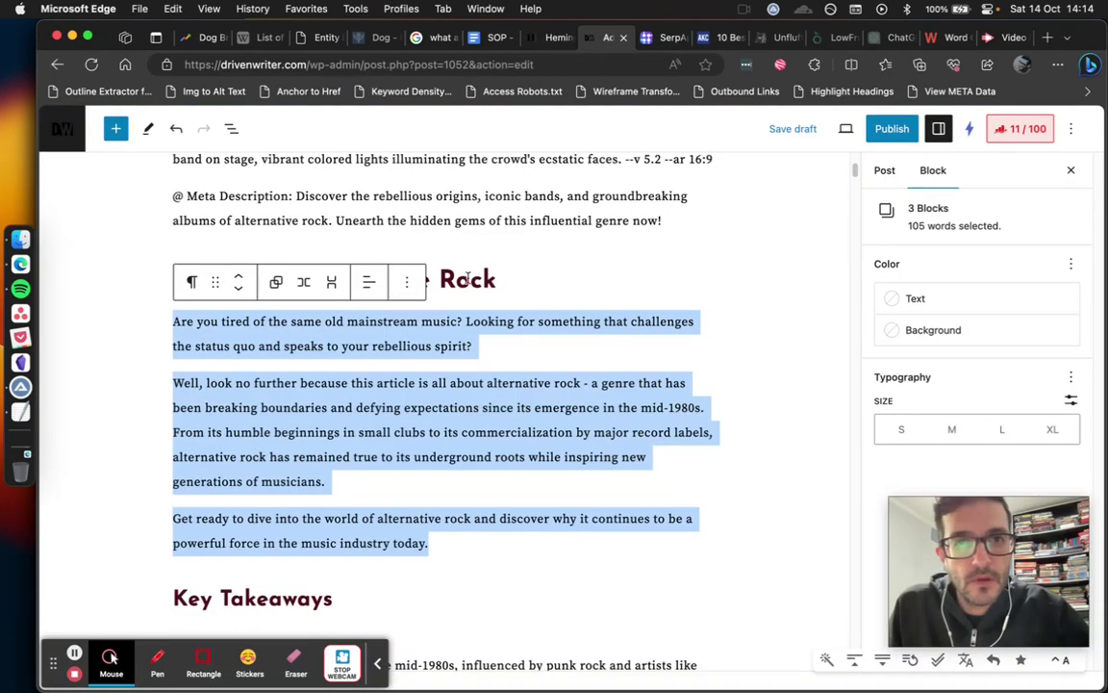
pyautogui.press('super+c')
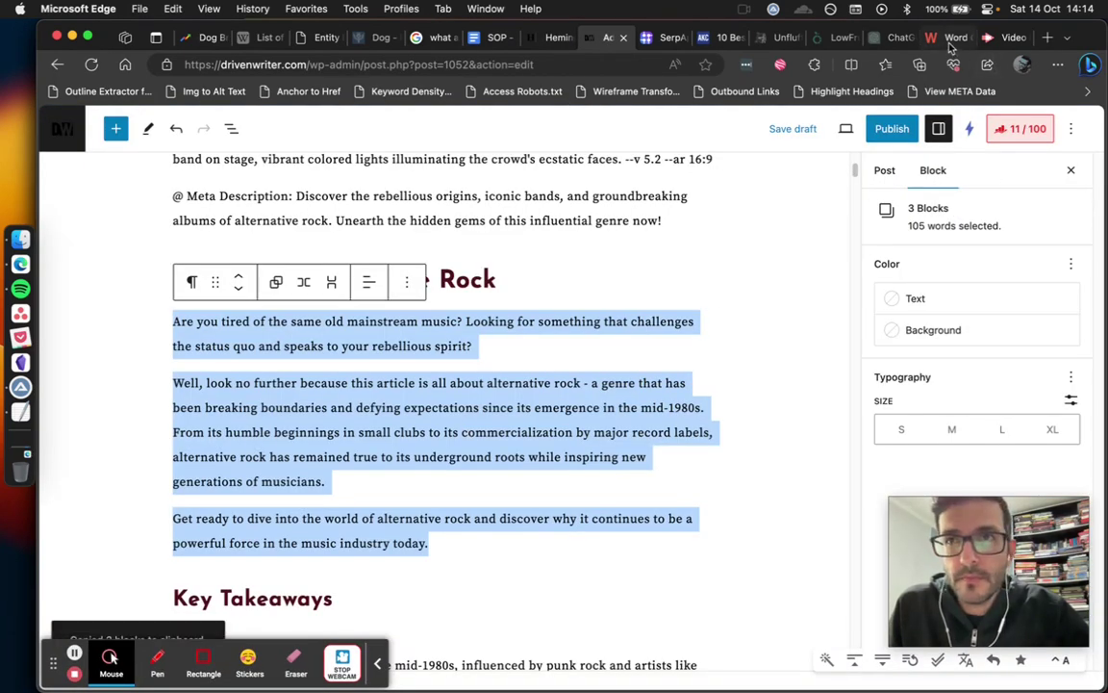
pyautogui.click(556, 39)
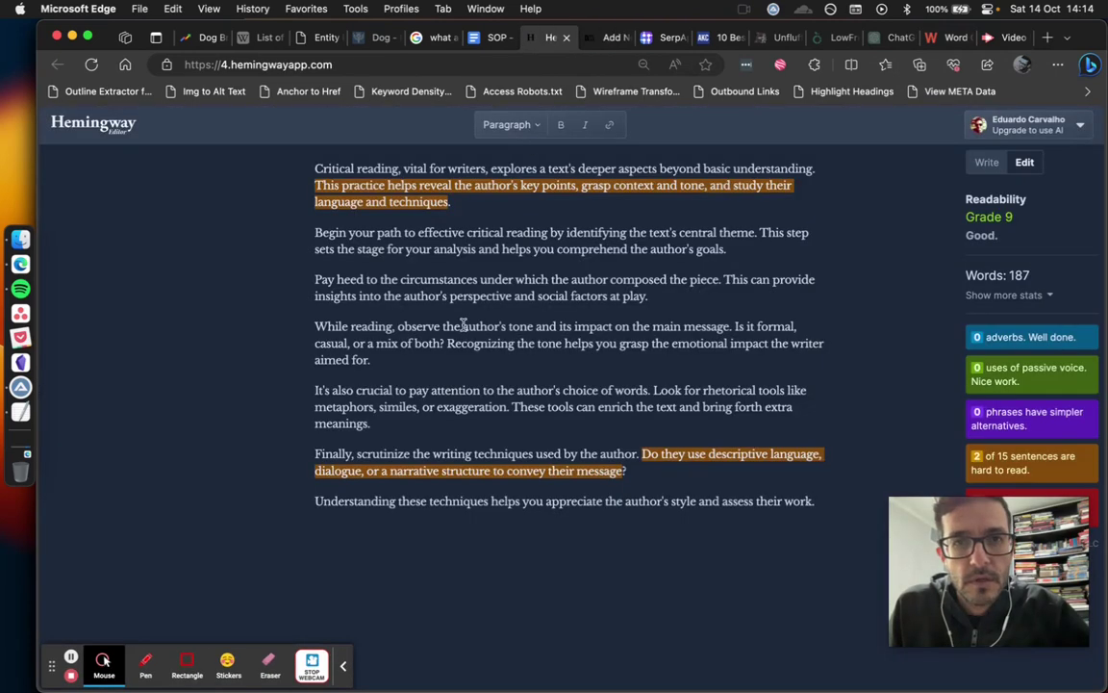
pyautogui.press('super+a')
pyautogui.press('BackSpace')
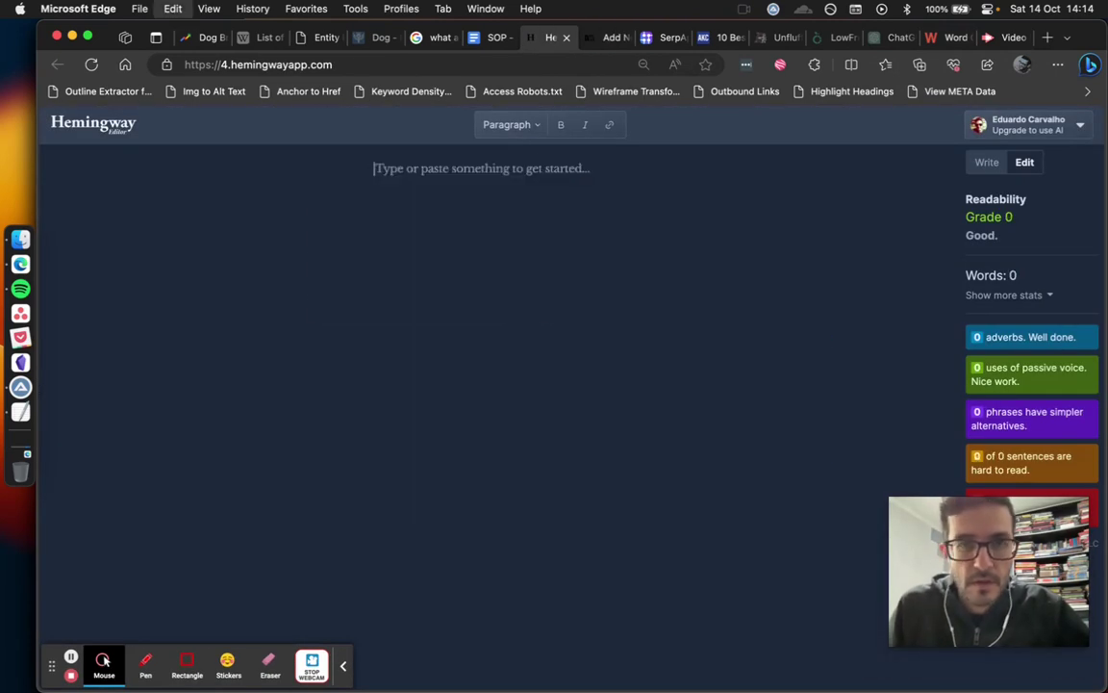
pyautogui.press('super+v')
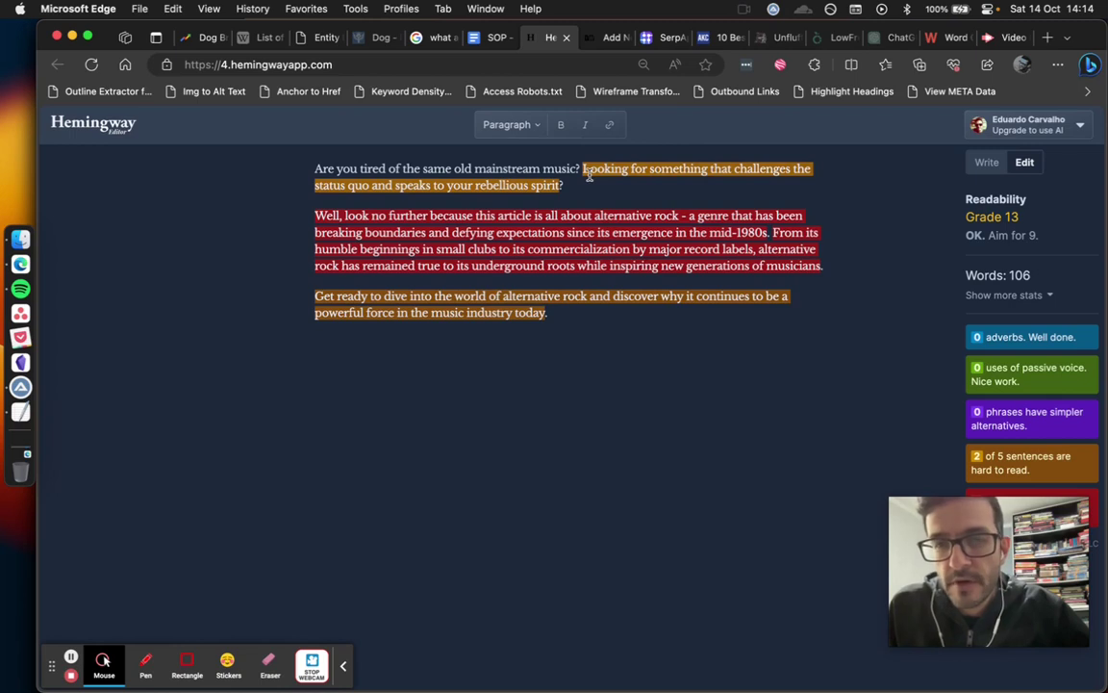
# Ask HARPA AI to rewrite the "Looking for something" sentence "in a more concise way and shorter words", and replace that sentence with the rewrite
pyautogui.moveTo(583, 170); pyautogui.dragTo(582, 182)
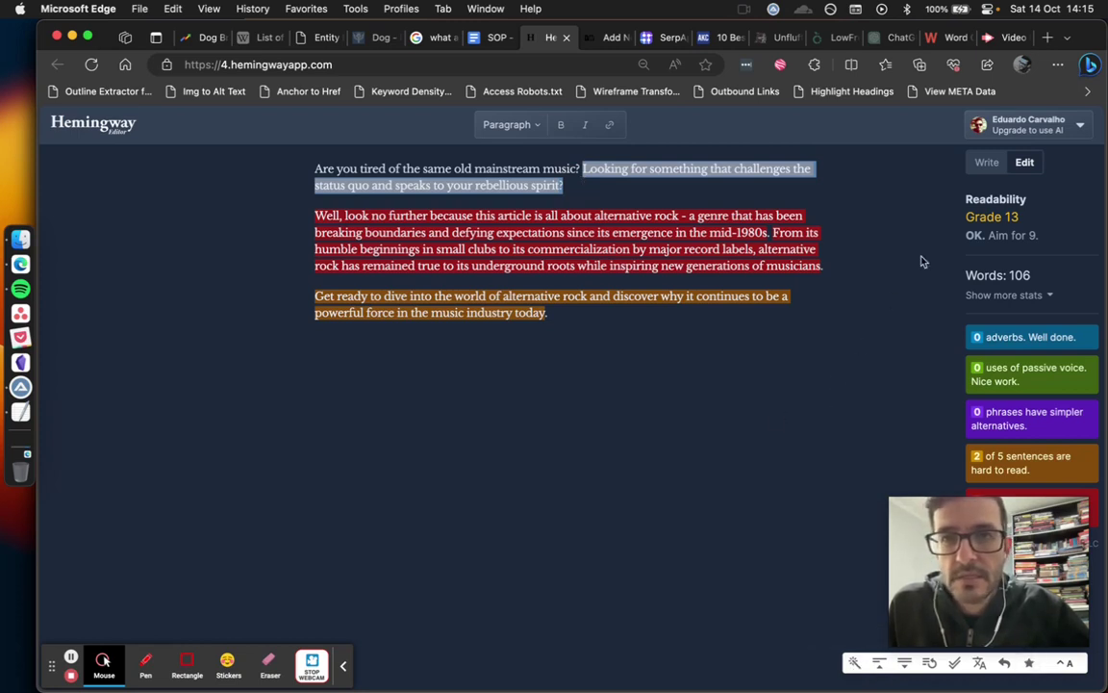
pyautogui.click(814, 64)
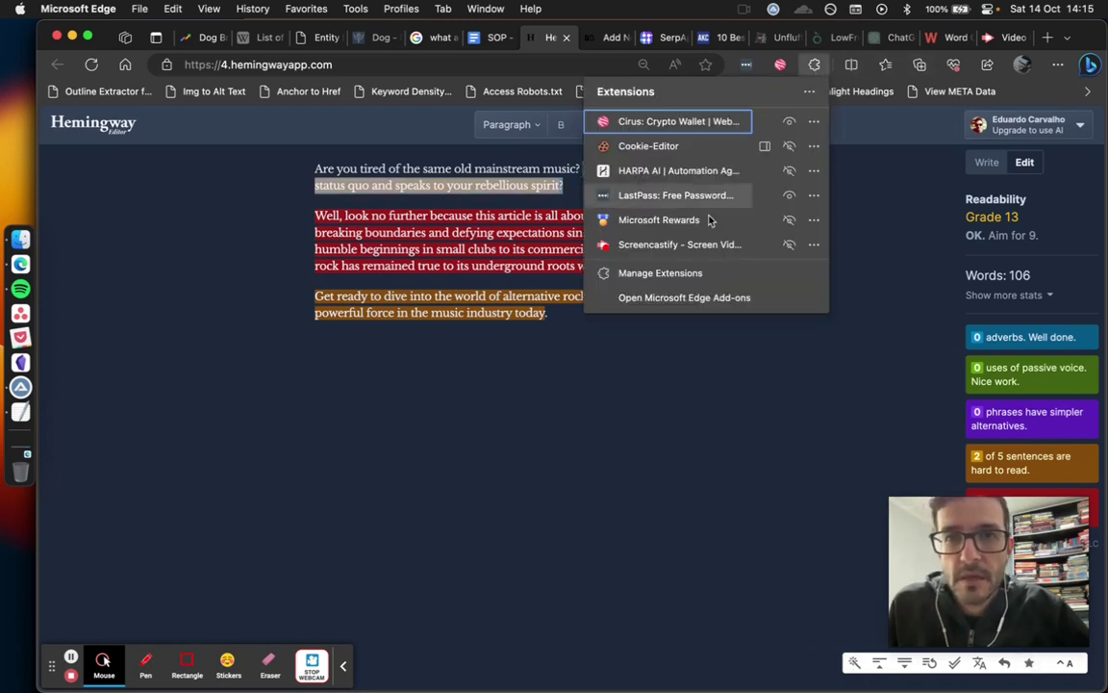
pyautogui.click(678, 170)
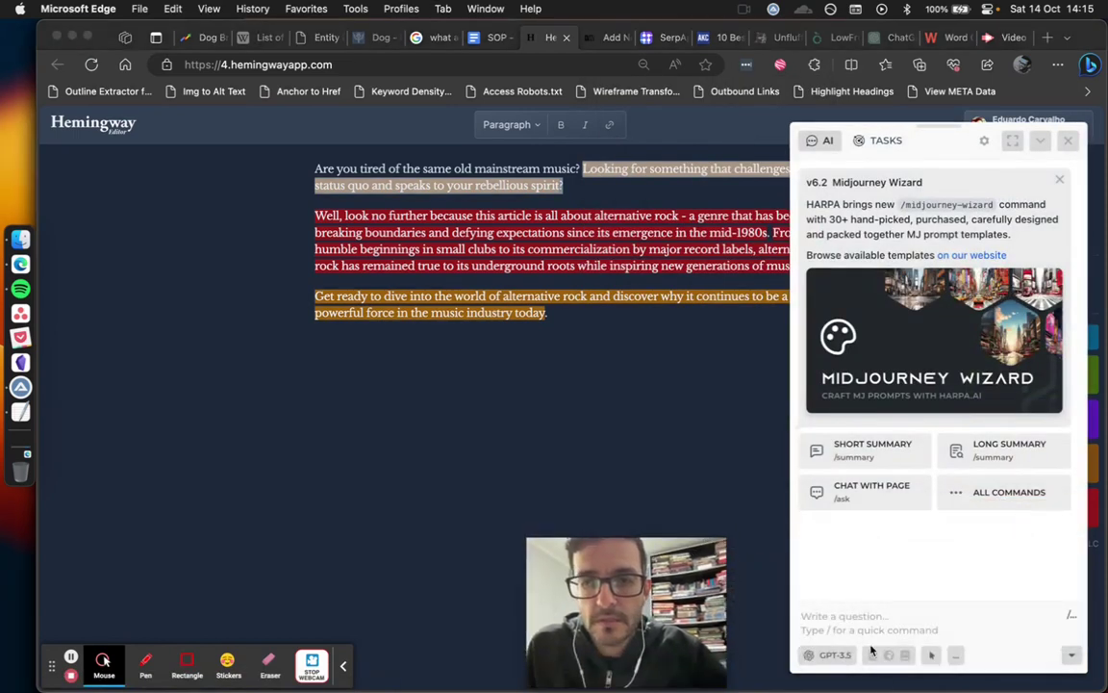
pyautogui.click(865, 616)
pyautogui.write('please rewrite')
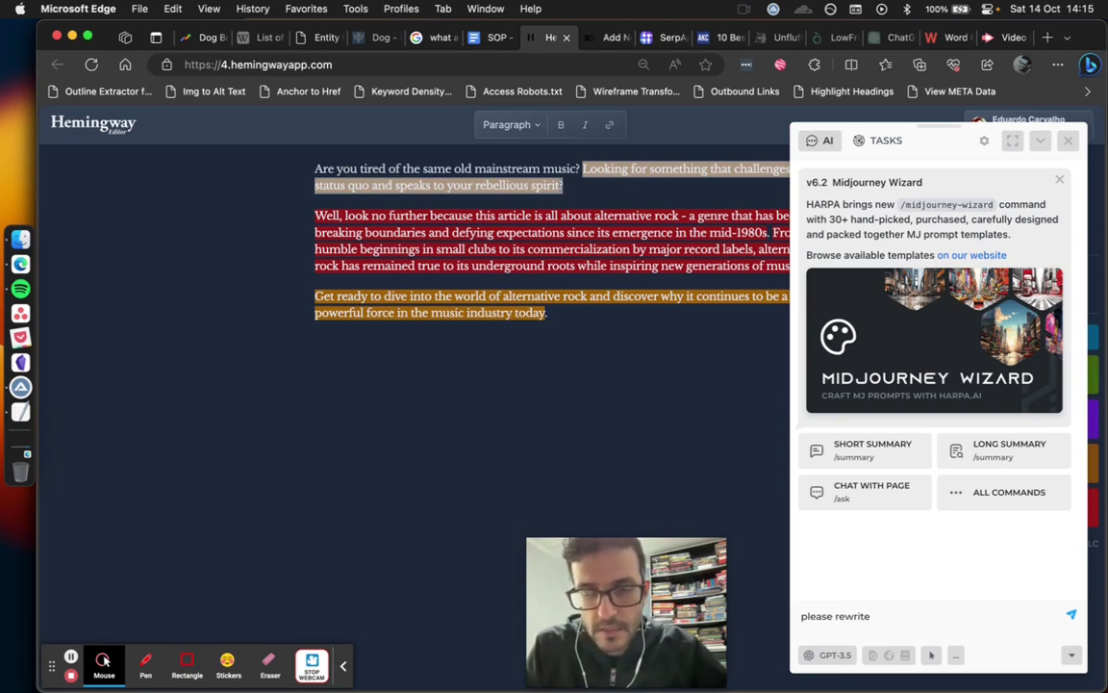
pyautogui.write('more concise way and shorter words:')
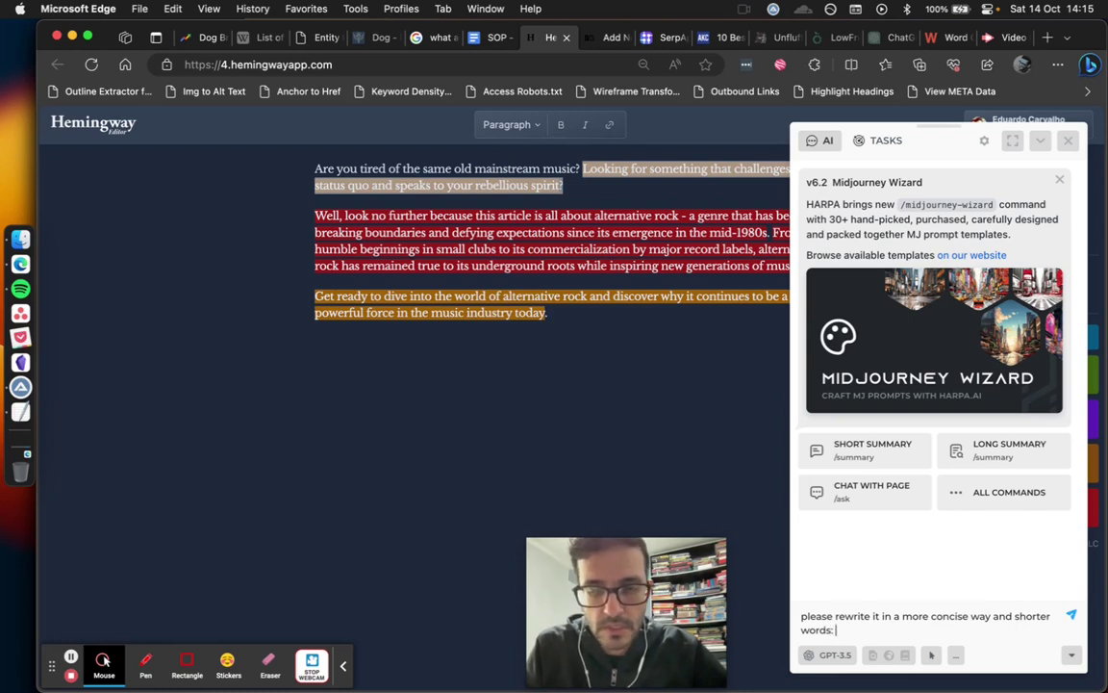
pyautogui.press('Return')
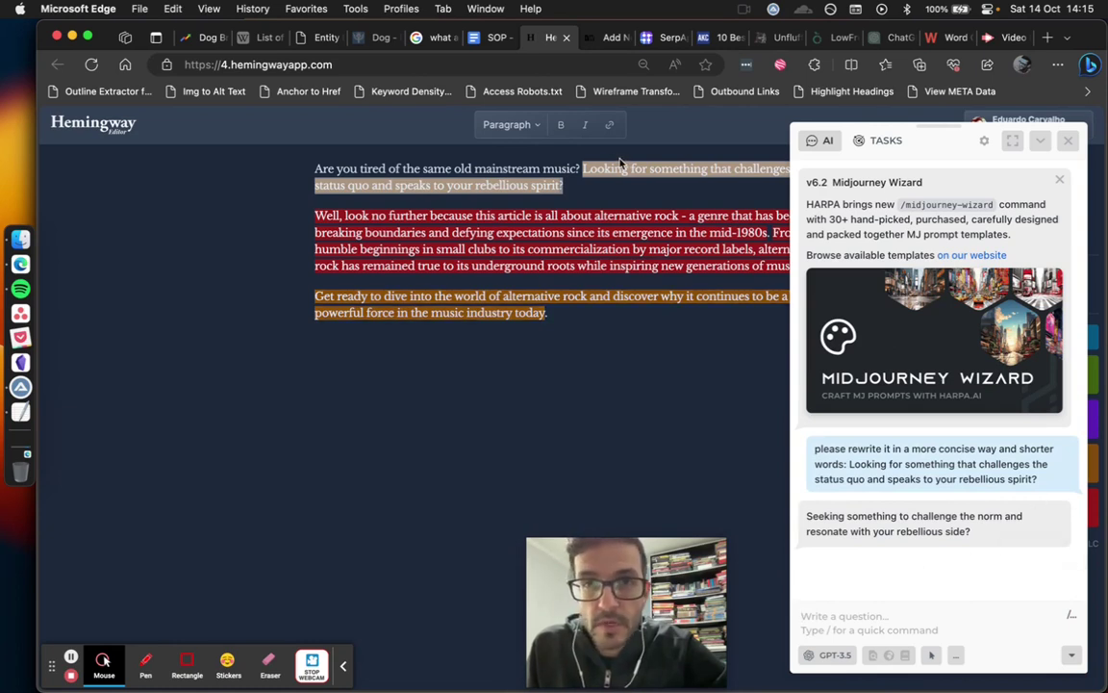
pyautogui.moveTo(582, 169); pyautogui.dragTo(568, 181)
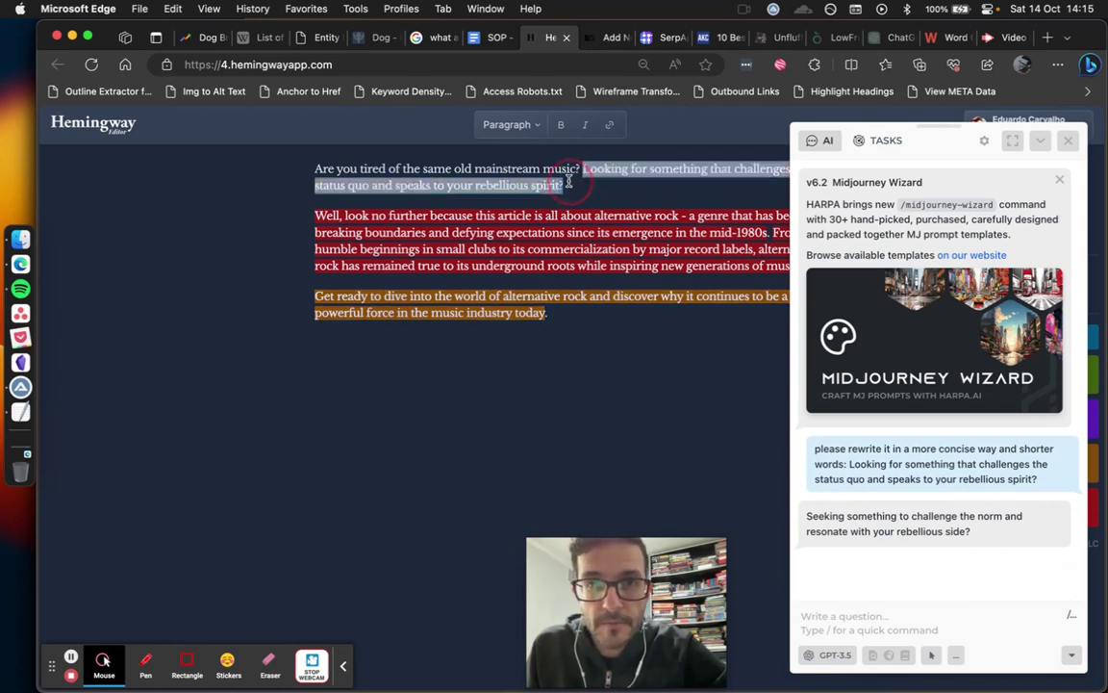
pyautogui.press('super+v')
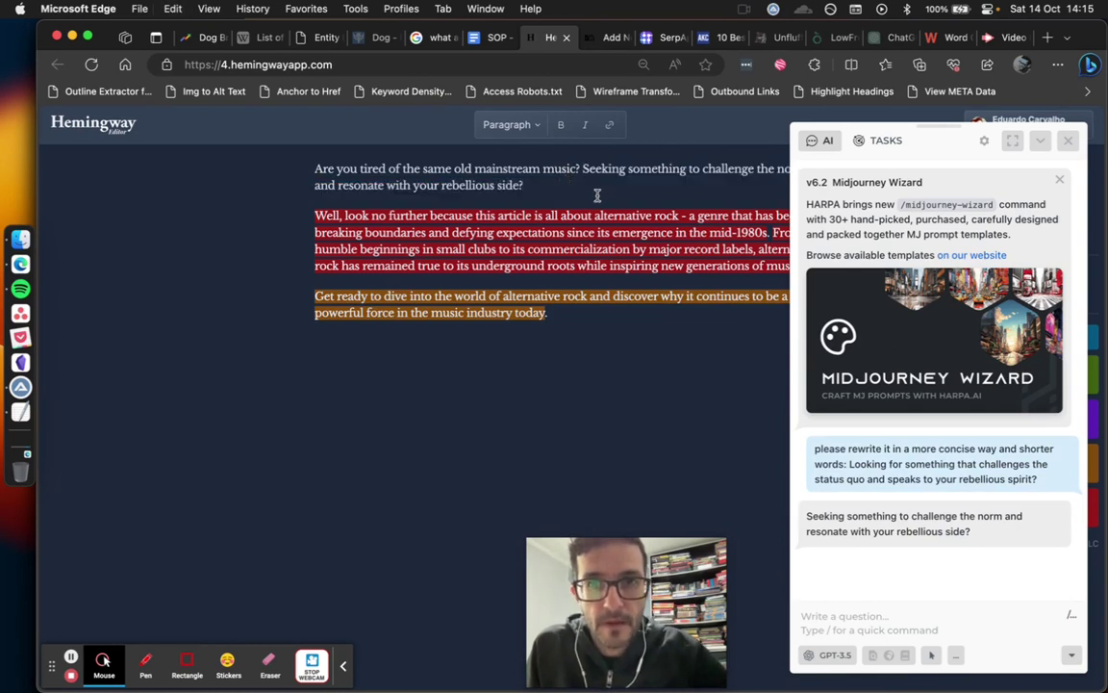
# Have HARPA AI rewrite the "Well, look no further" sentence and replace that sentence in Hemingway Editor with the rewrite
pyautogui.moveTo(316, 213); pyautogui.dragTo(771, 232)
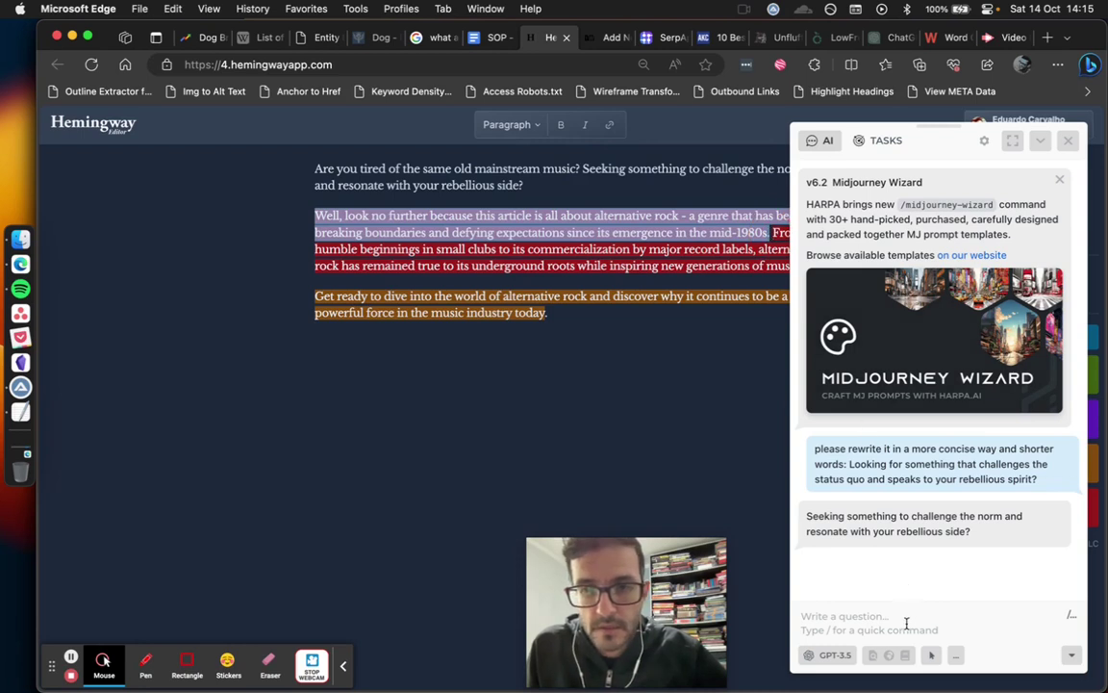
pyautogui.click(906, 623)
pyautogui.press('super+v')
pyautogui.press('Return')
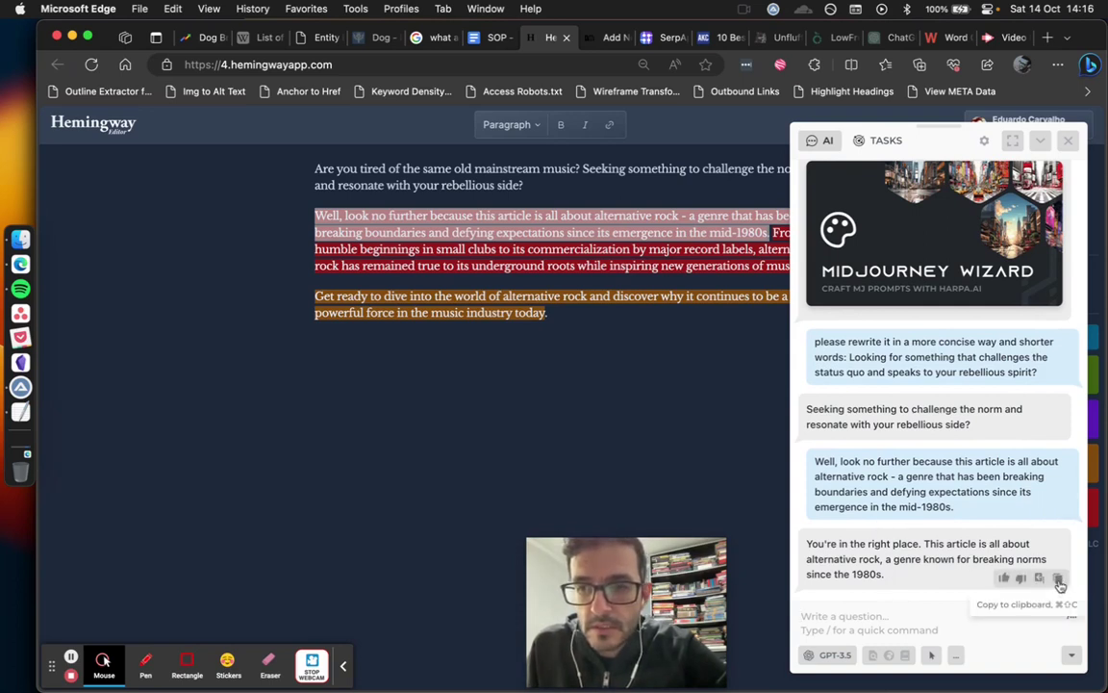
pyautogui.click(646, 249)
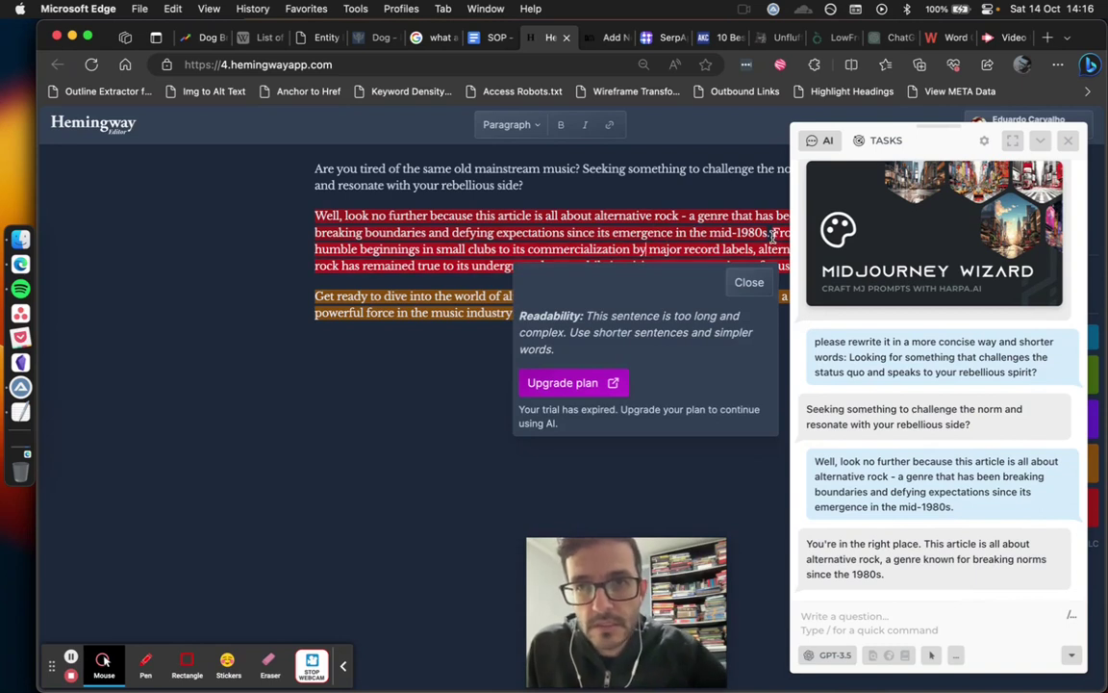
pyautogui.moveTo(771, 235); pyautogui.dragTo(317, 215)
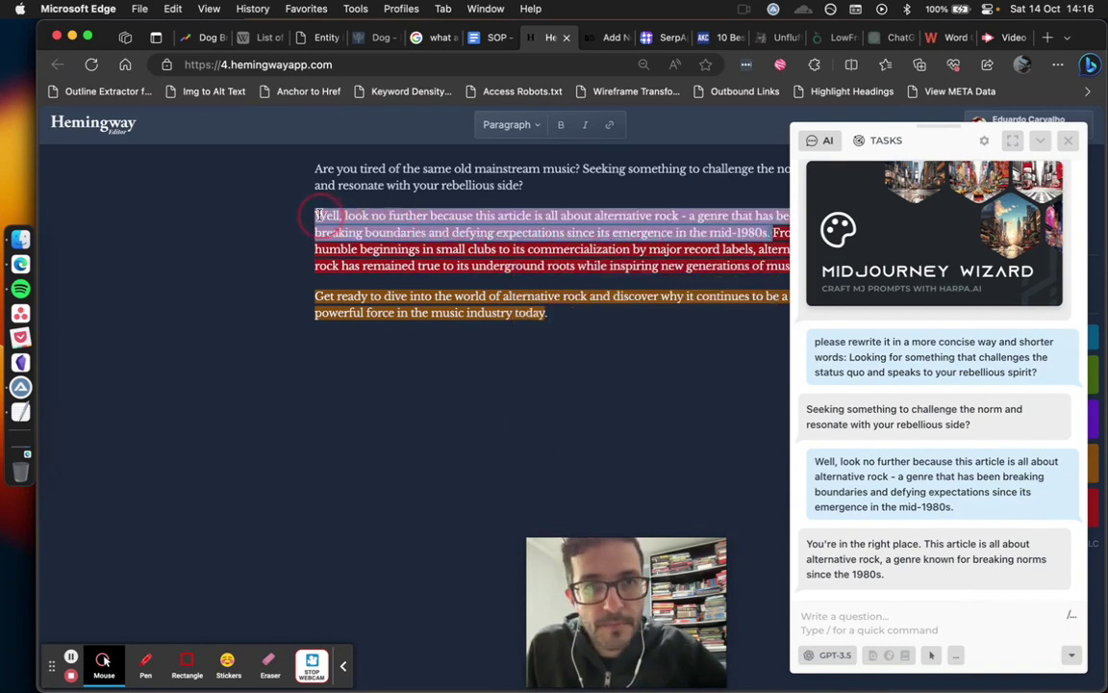
pyautogui.press('super+v')
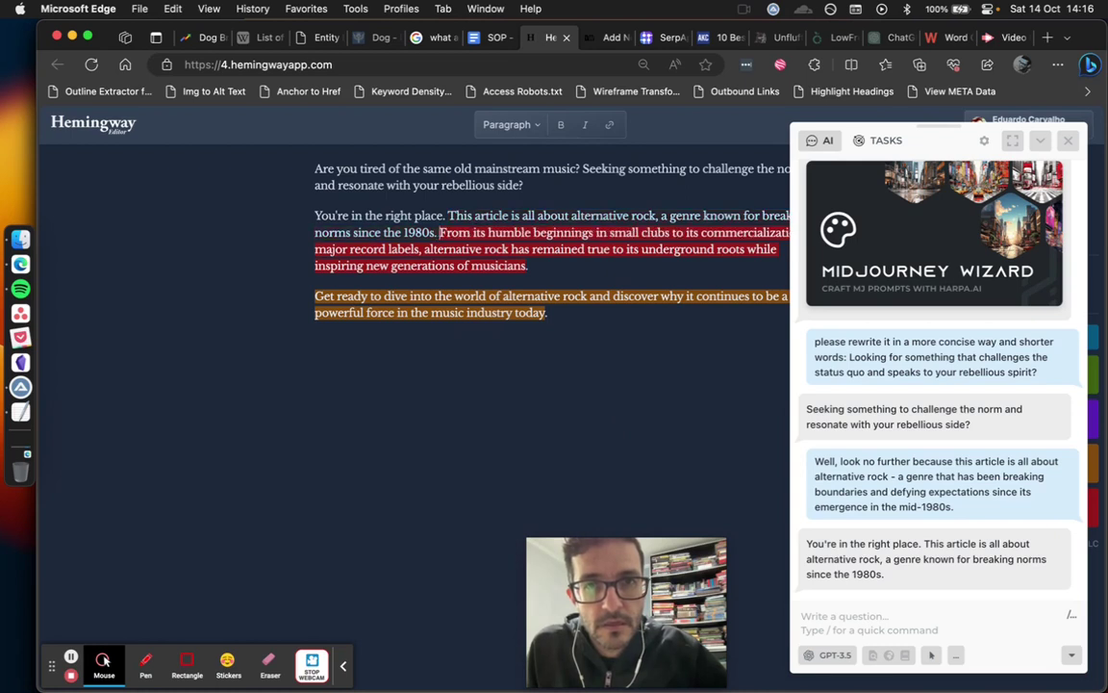
# Have HARPA AI rewrite the "From its humble beginnings" sentence, replace that sentence with the rewrite, and close the HARPA window
pyautogui.moveTo(441, 234); pyautogui.dragTo(731, 496)
pyautogui.press('super+c')
pyautogui.click(885, 627)
pyautogui.press('super+v')
pyautogui.press('Return')
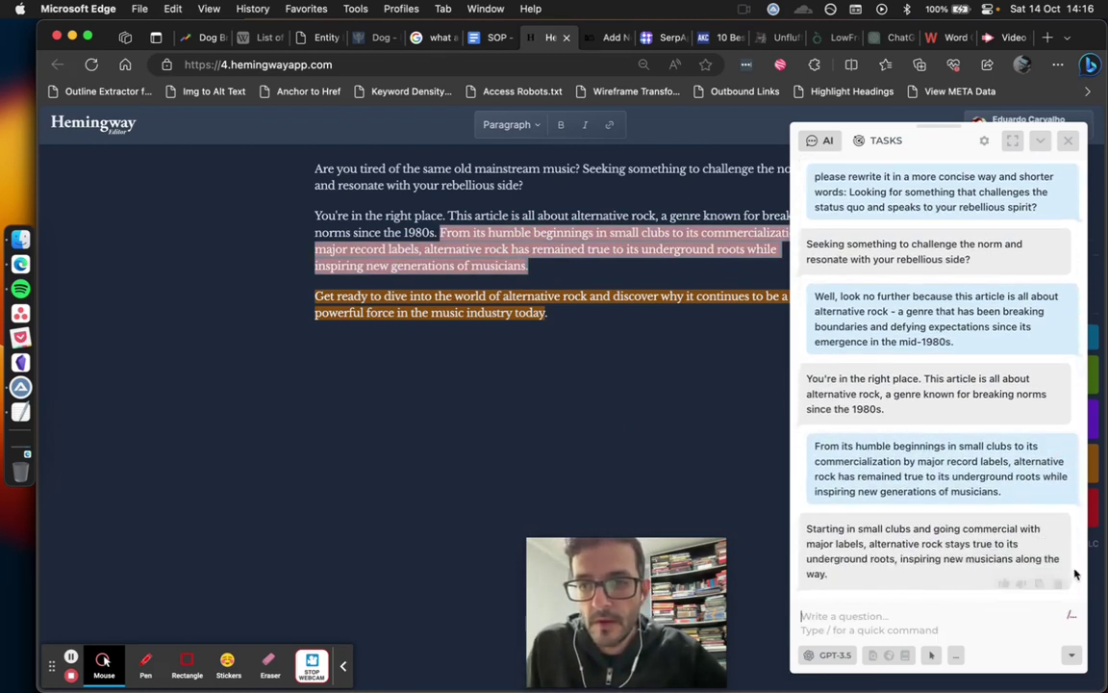
pyautogui.click(440, 231)
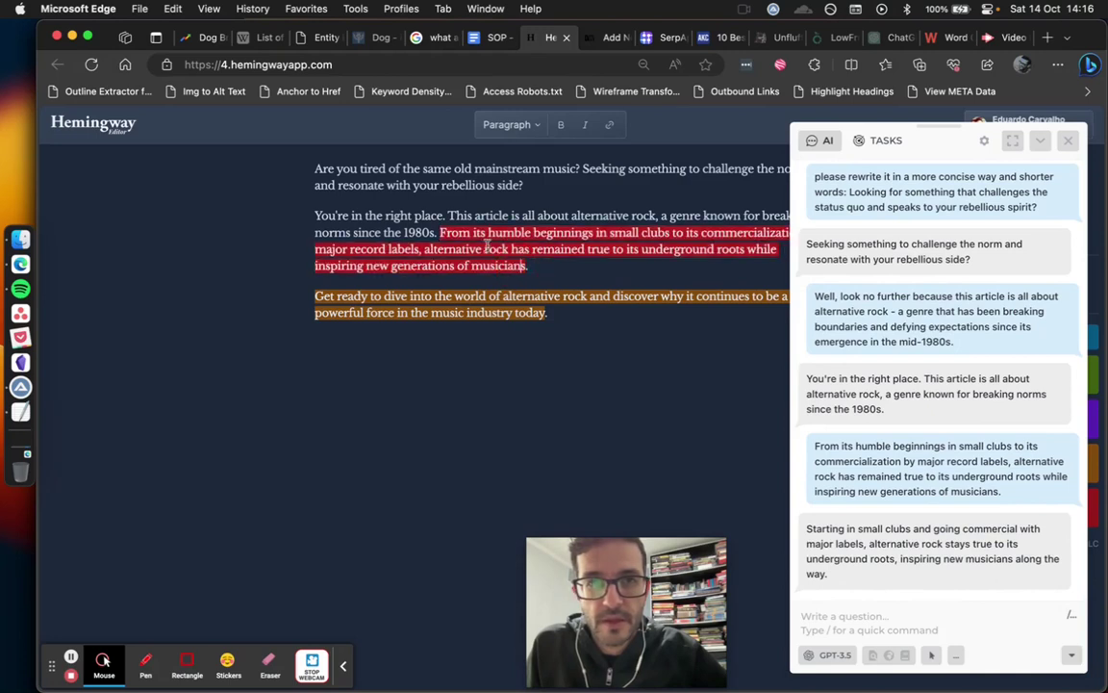
pyautogui.moveTo(440, 232); pyautogui.dragTo(528, 265)
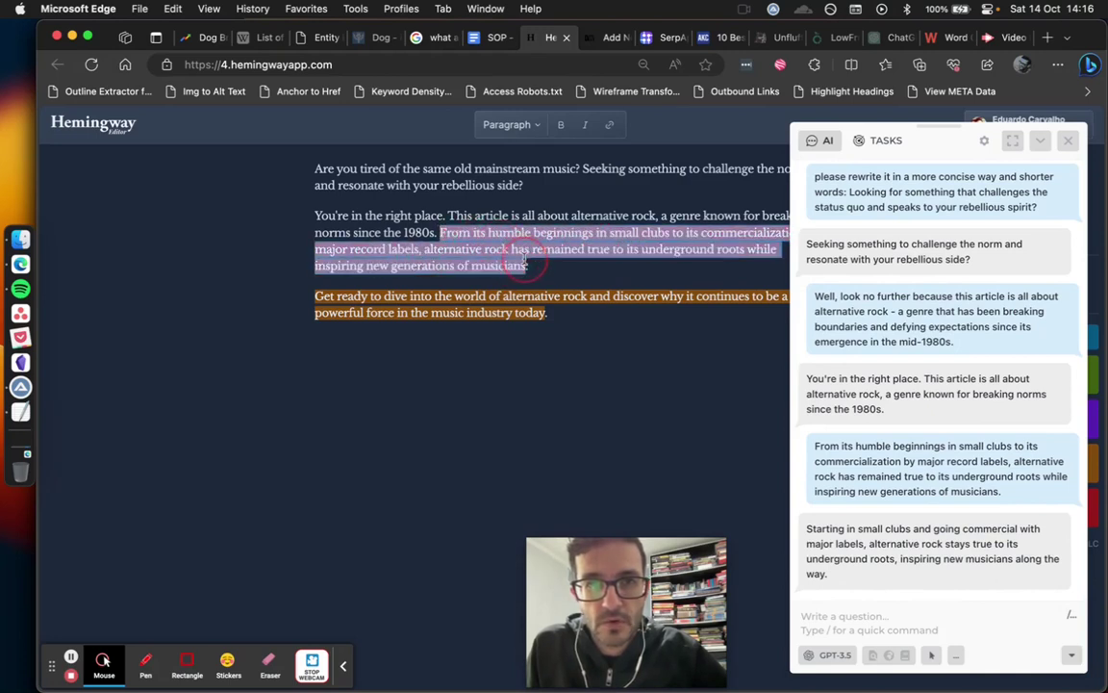
pyautogui.press('super+v')
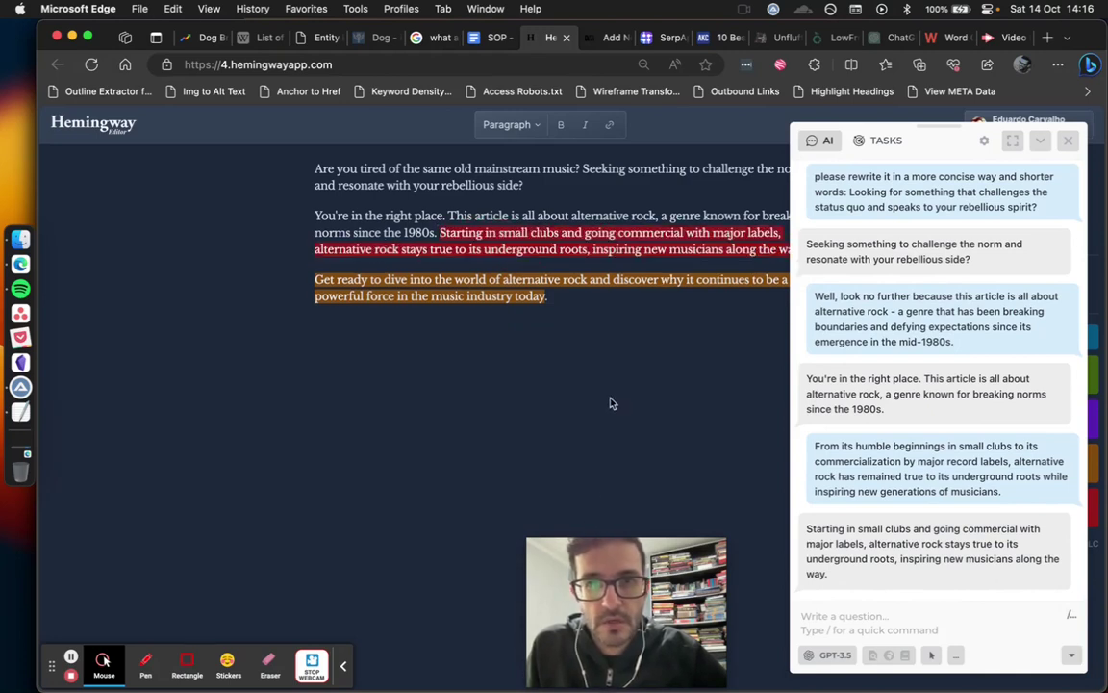
pyautogui.click(962, 131)
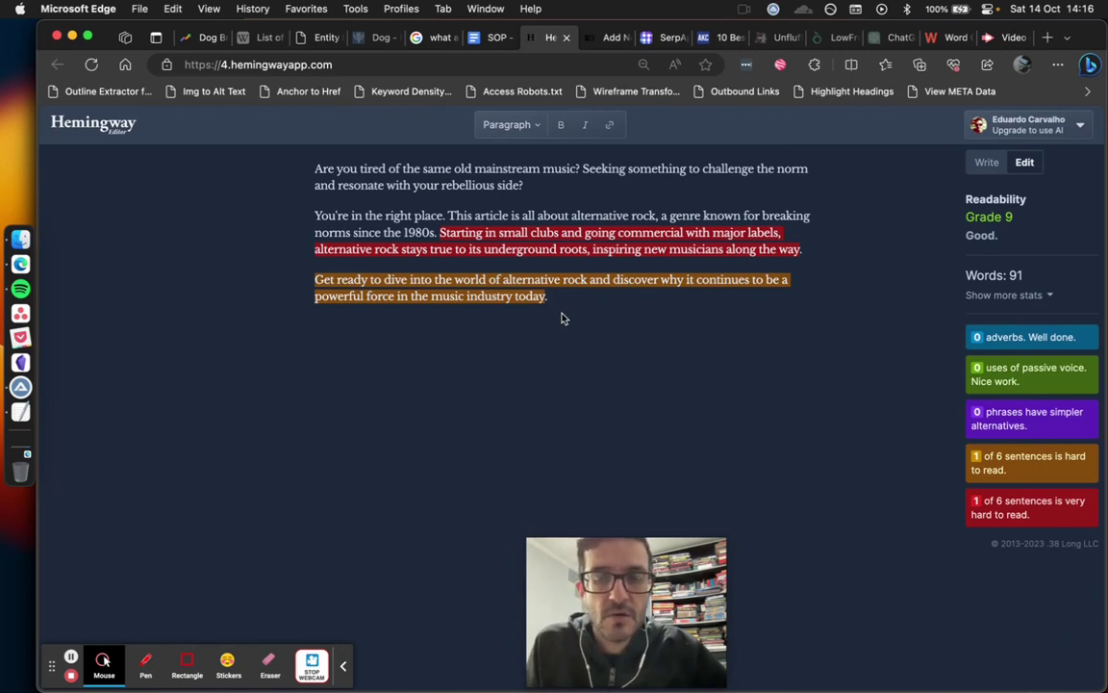
# Copy all three edited introduction paragraphs from Hemingway Editor and open the Unfluff online app using the prefilled access details
pyautogui.moveTo(558, 297); pyautogui.dragTo(316, 176)
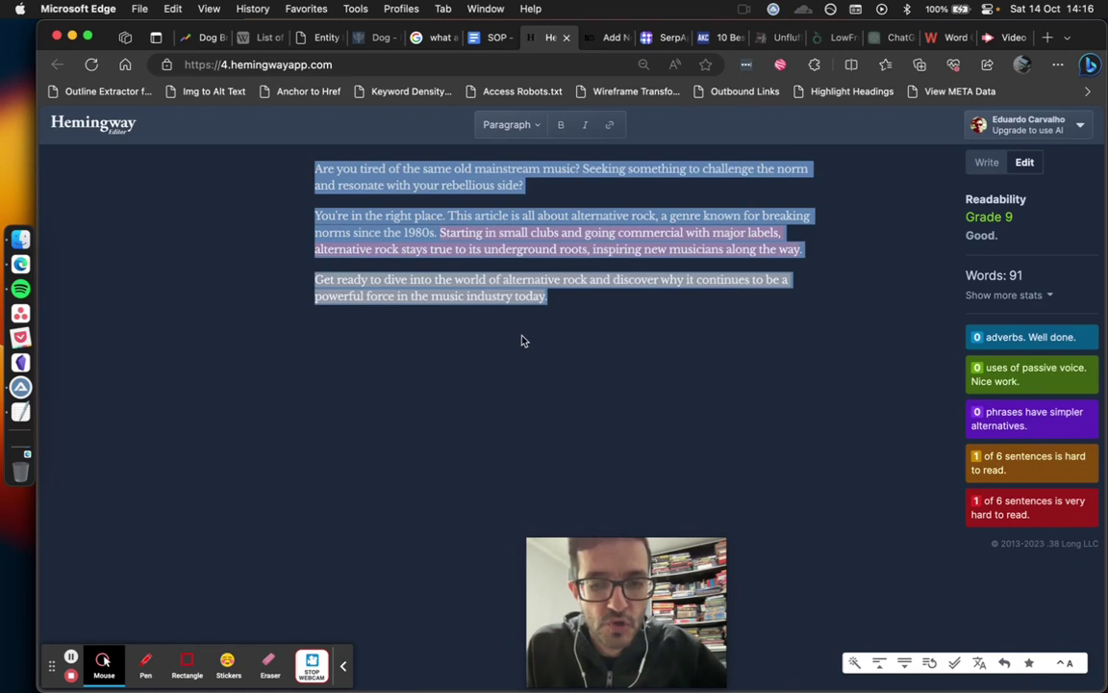
pyautogui.click(494, 38)
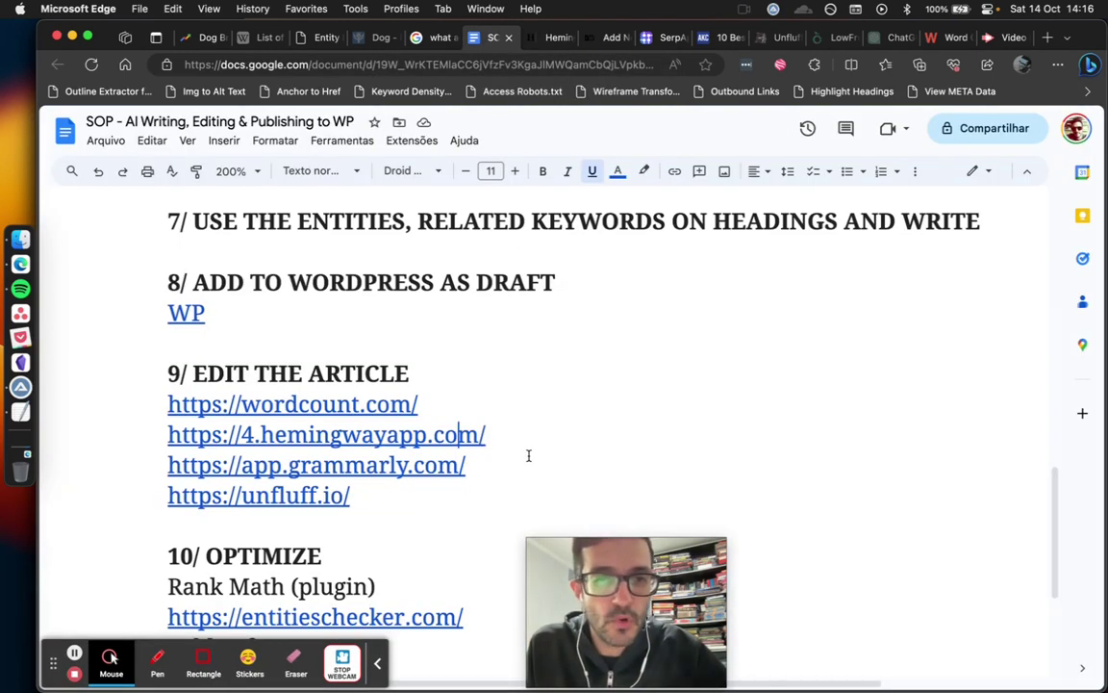
pyautogui.scroll(-1, 528, 455)
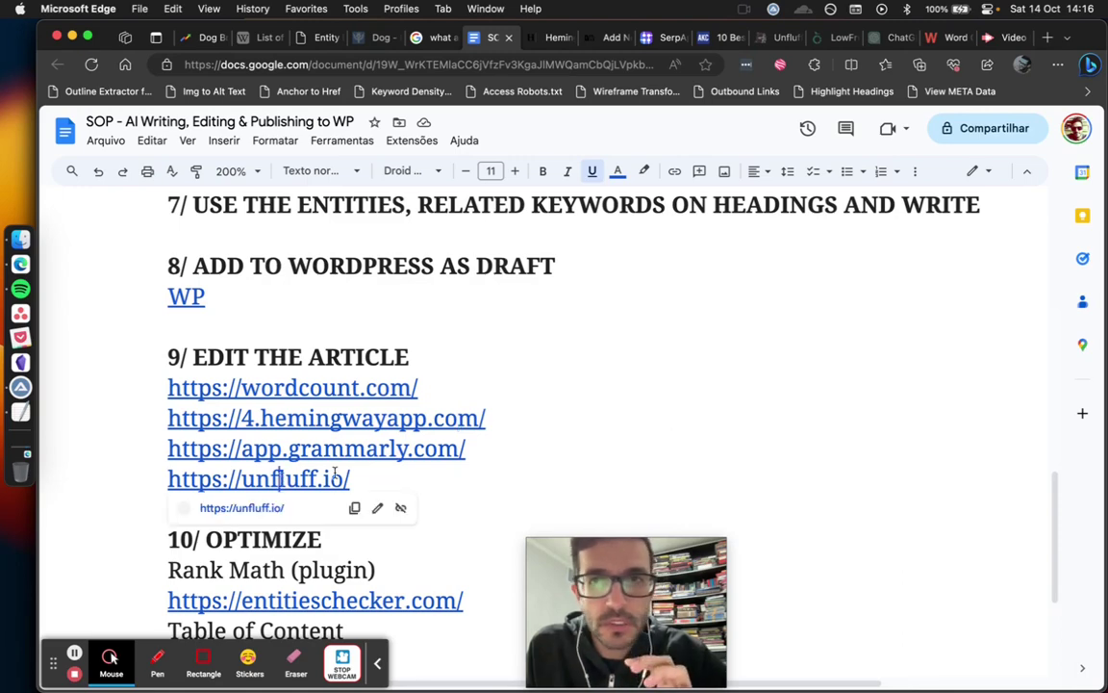
pyautogui.click(787, 39)
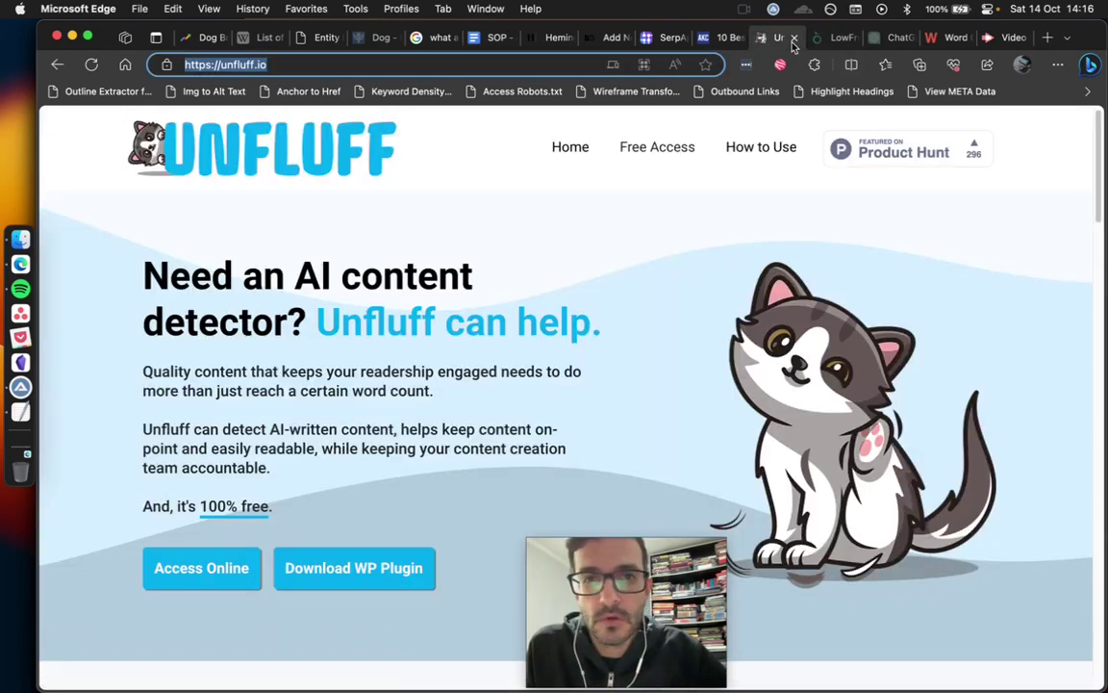
pyautogui.click(207, 568)
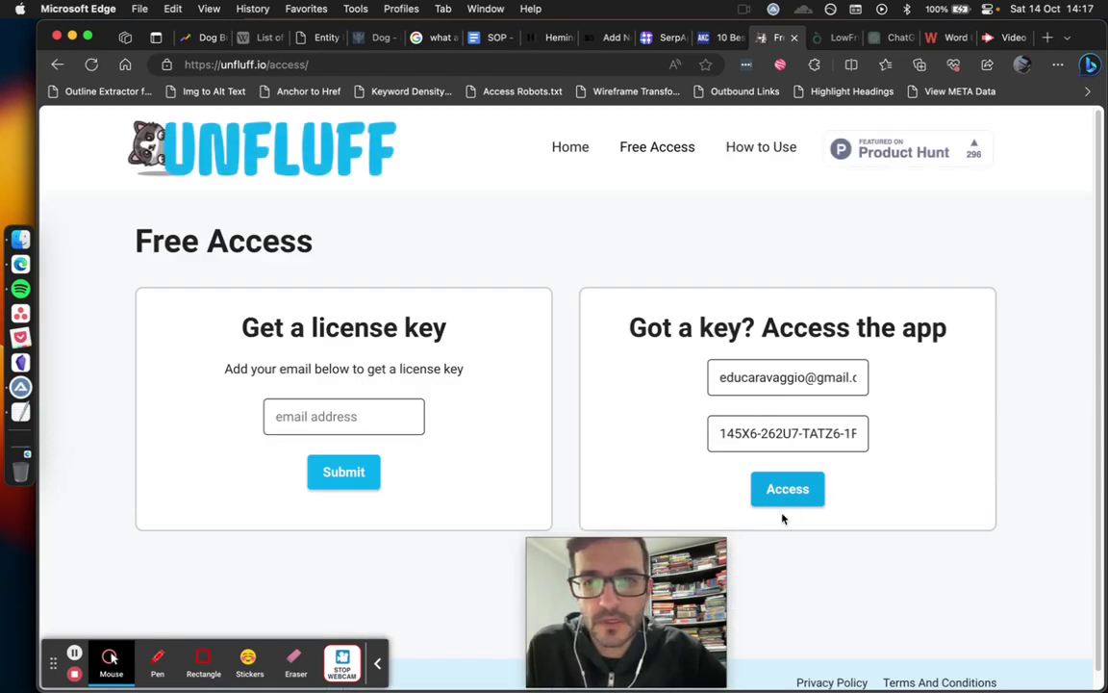
pyautogui.click(787, 487)
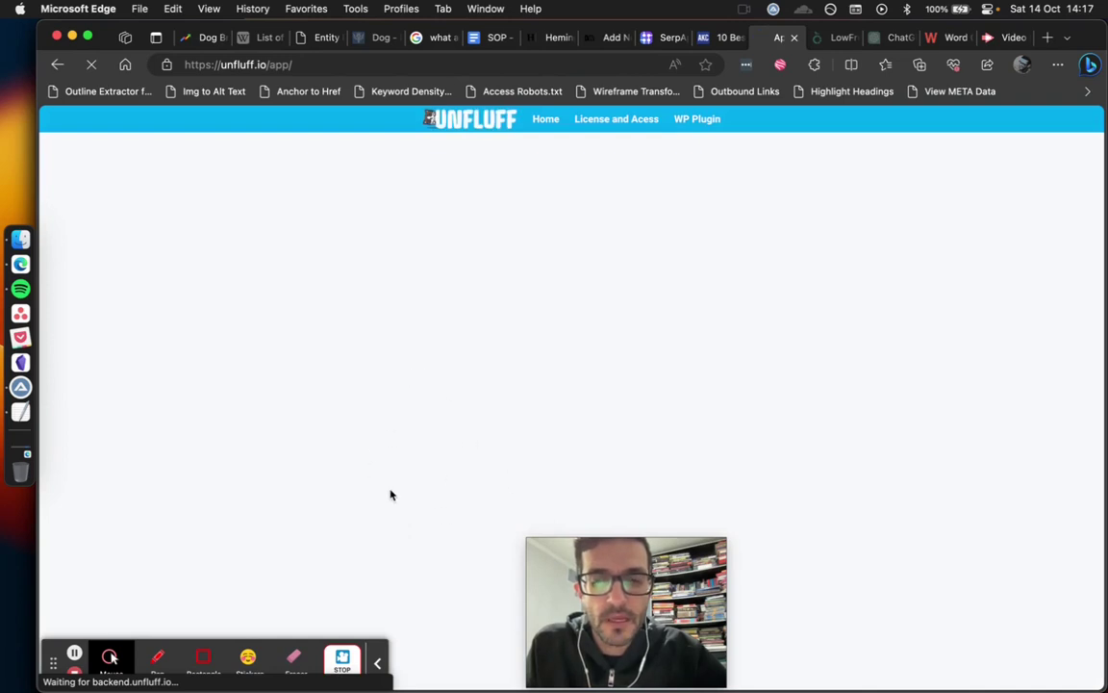
# Paste the introduction into the Unfluff editor and run an Unfluff Check on it
pyautogui.click(351, 395)
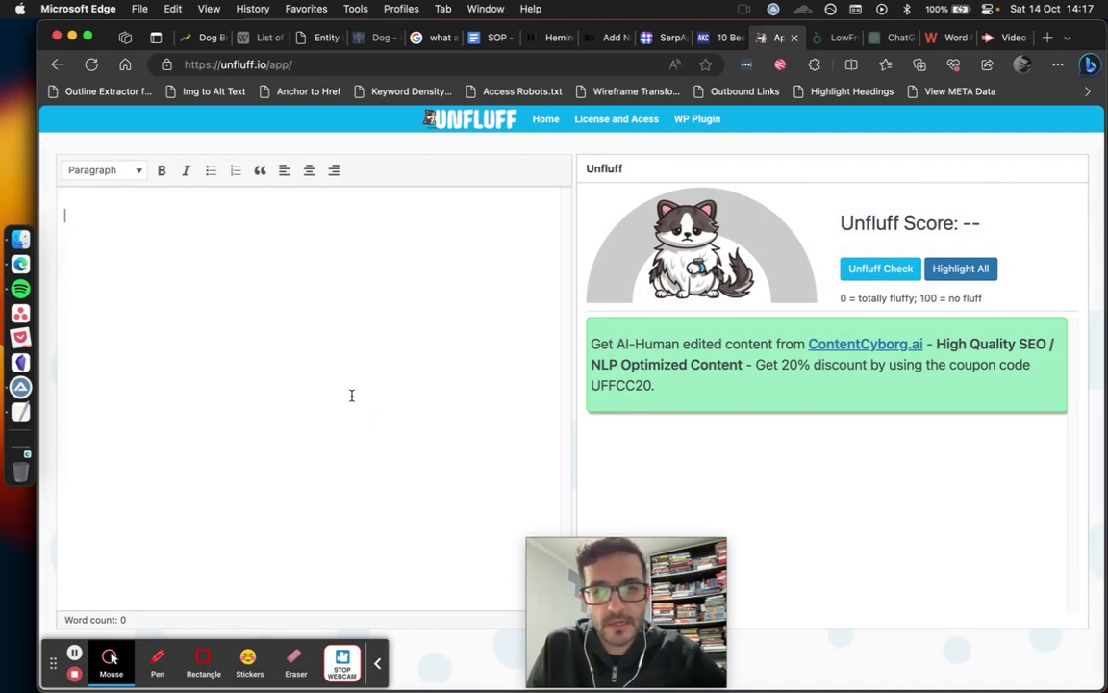
pyautogui.press('super+v')
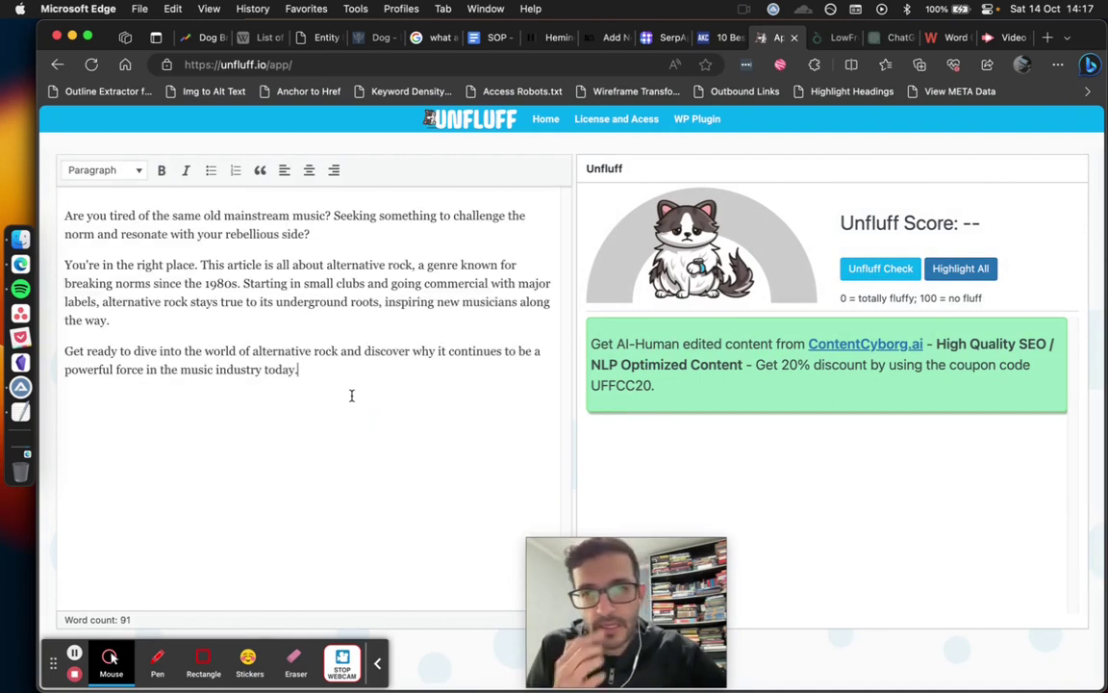
pyautogui.click(902, 272)
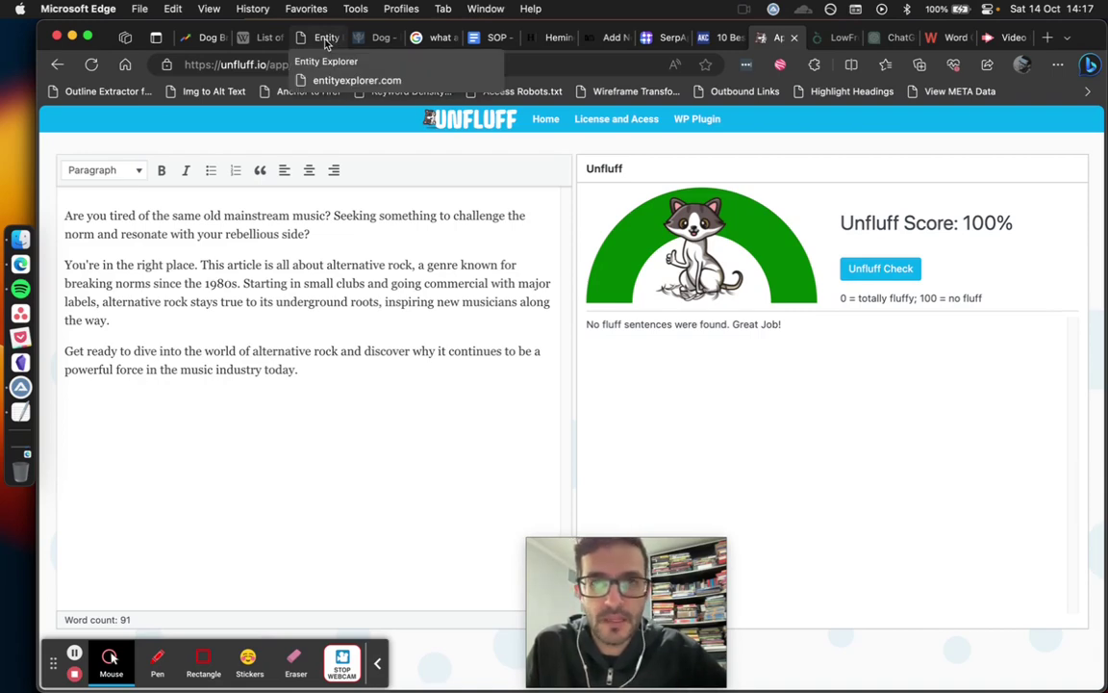
# Deselect the introduction blocks in the WordPress post, return to the SOP document and review its "10/ Optimize" section
pyautogui.click(549, 39)
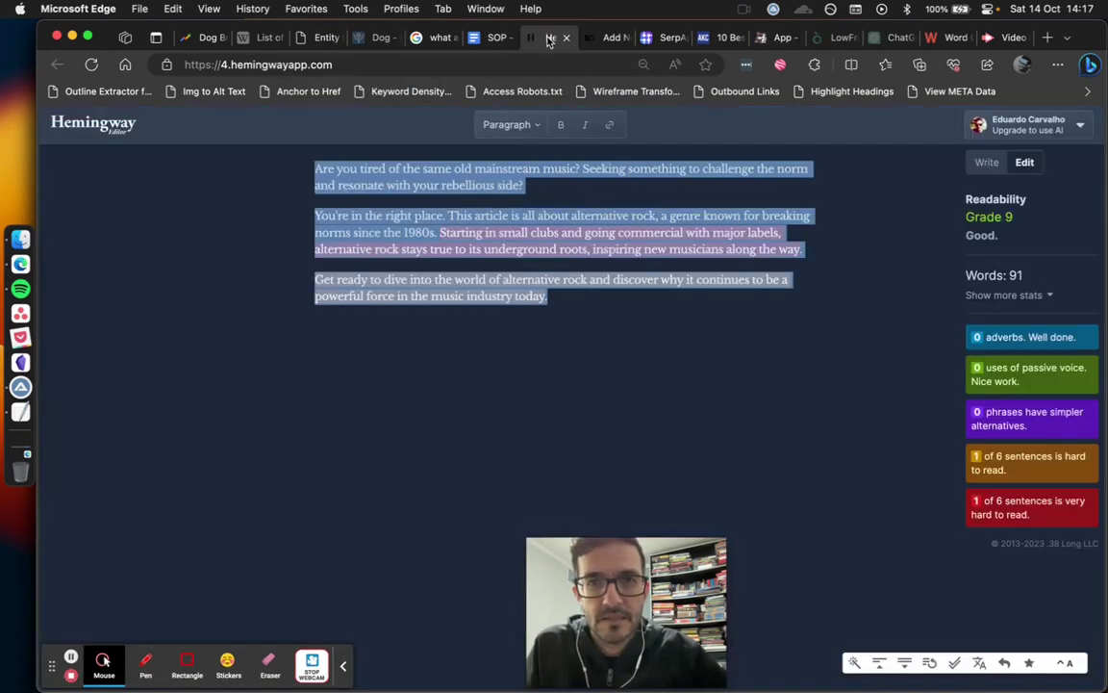
pyautogui.hotkey('ctrl', 'Tab')
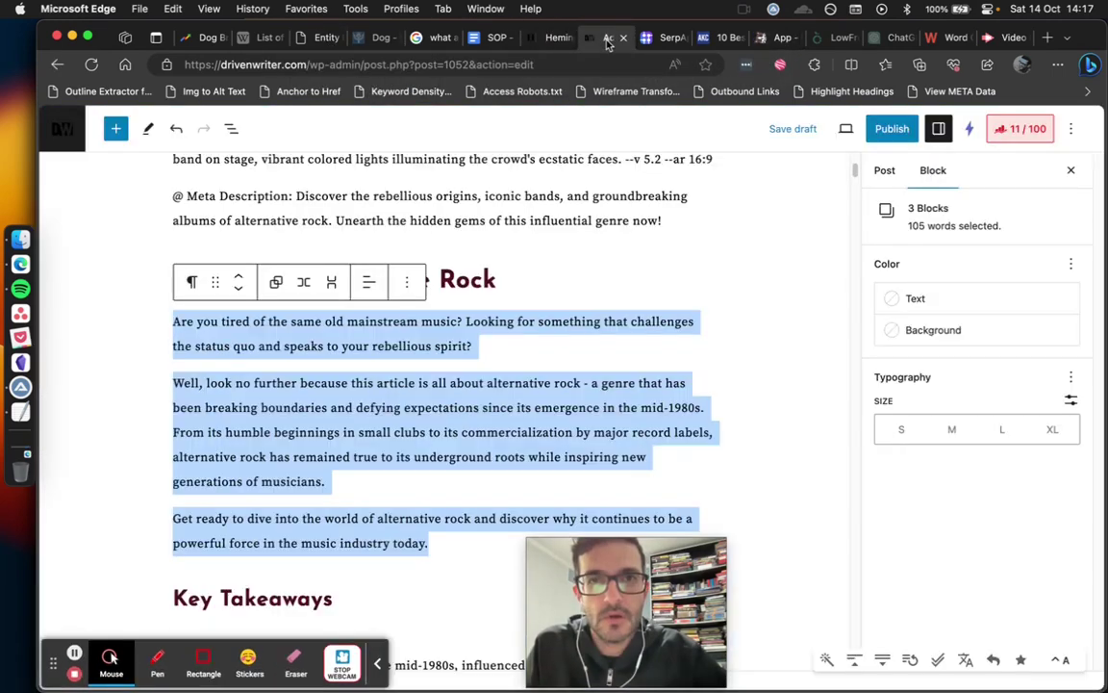
pyautogui.click(741, 370)
pyautogui.click(495, 39)
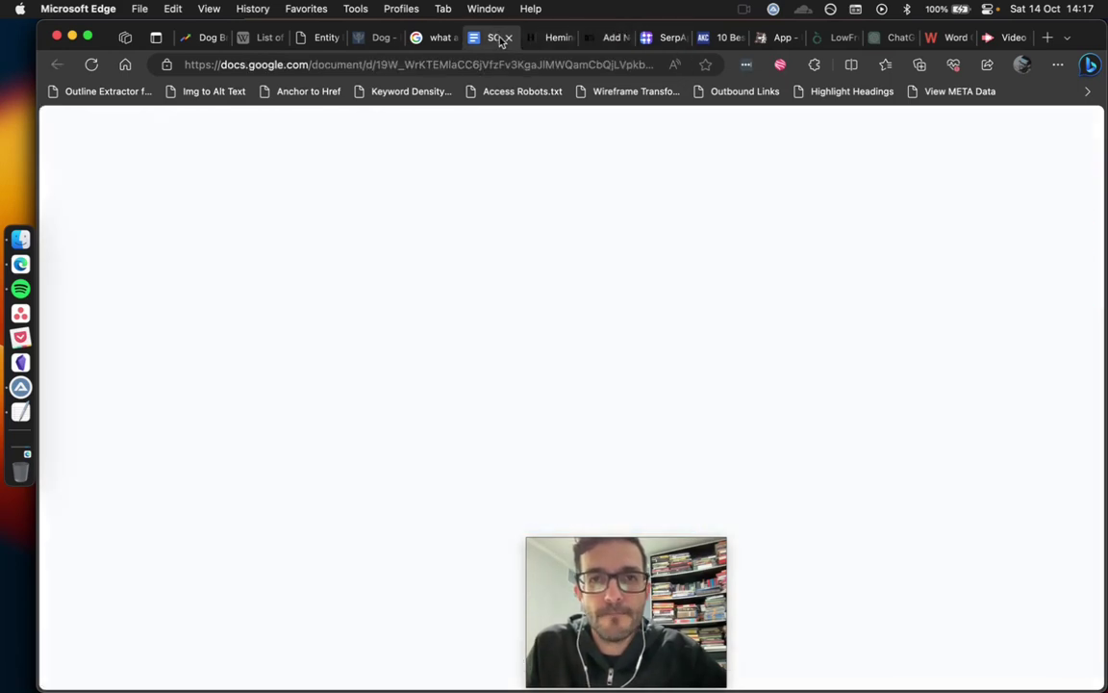
pyautogui.scroll(-2, 462, 414)
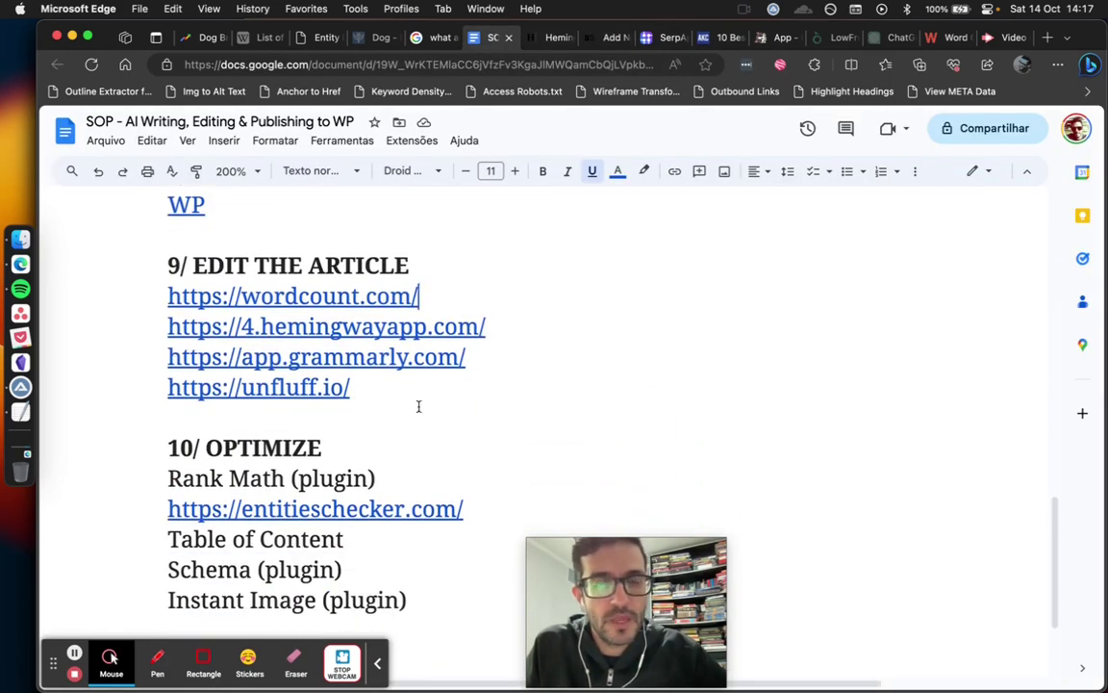
pyautogui.scroll(-3, 419, 406)
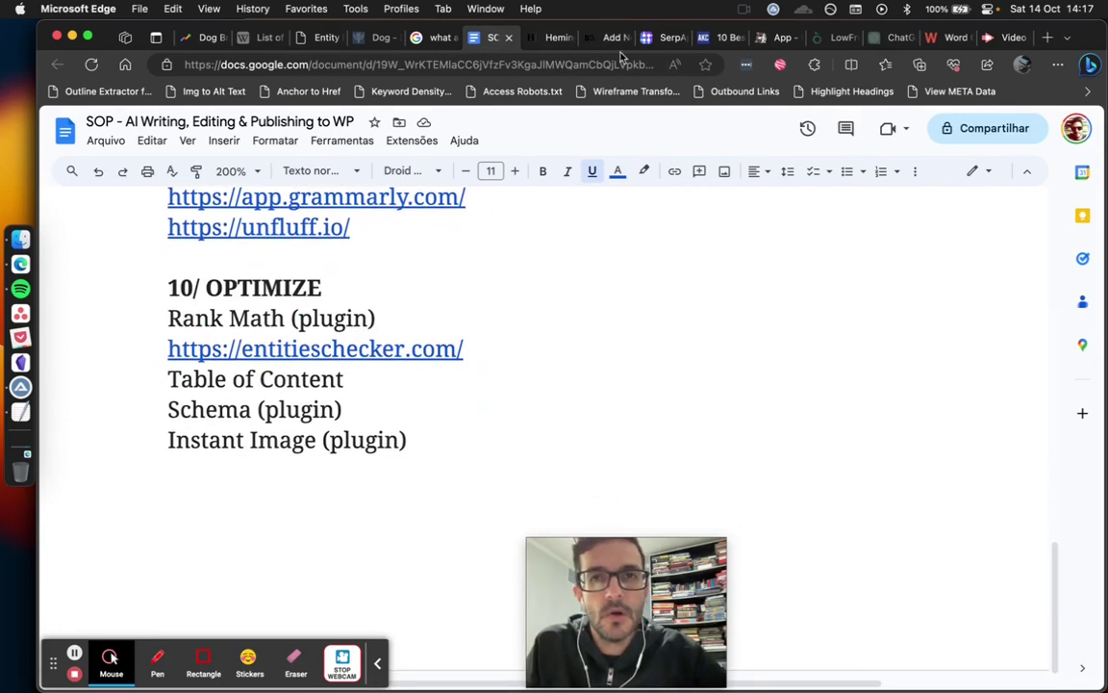
# Open Rank Math for the WordPress draft and set the focus keyword to "alternative rock"
pyautogui.click(607, 38)
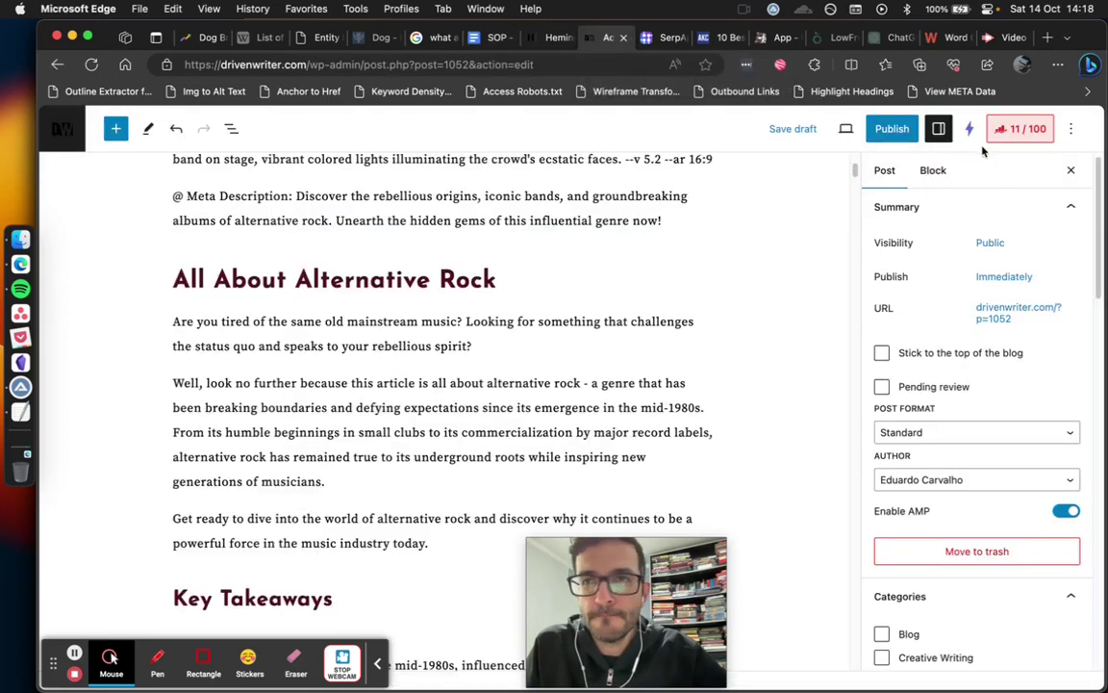
pyautogui.click(1006, 135)
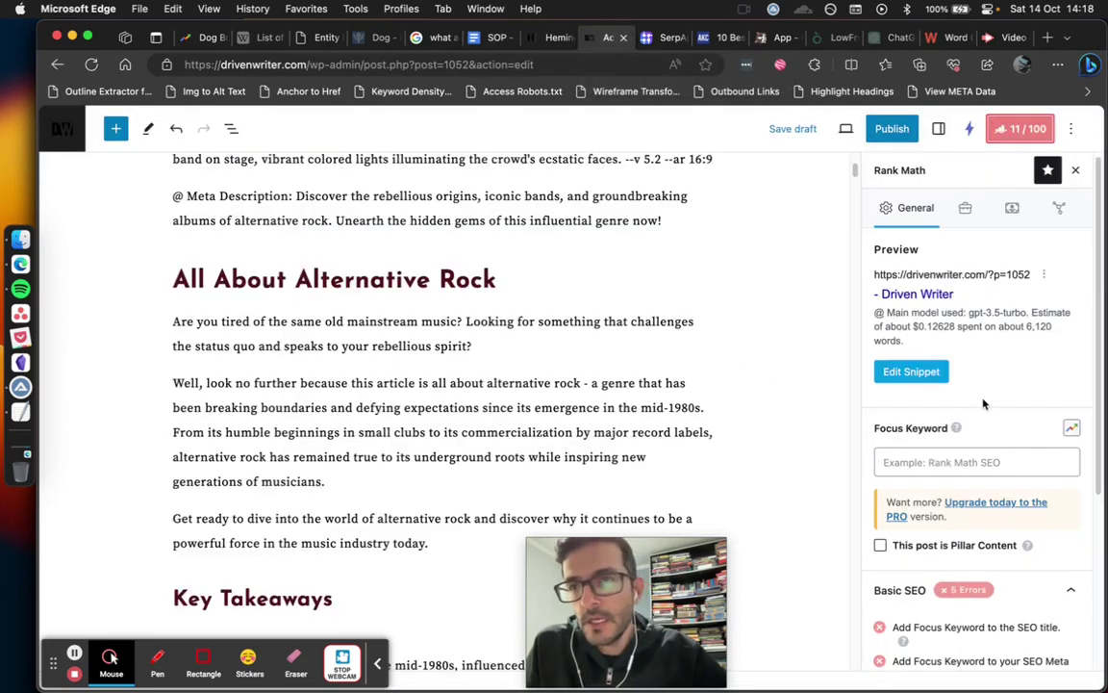
pyautogui.scroll(-2, 983, 404)
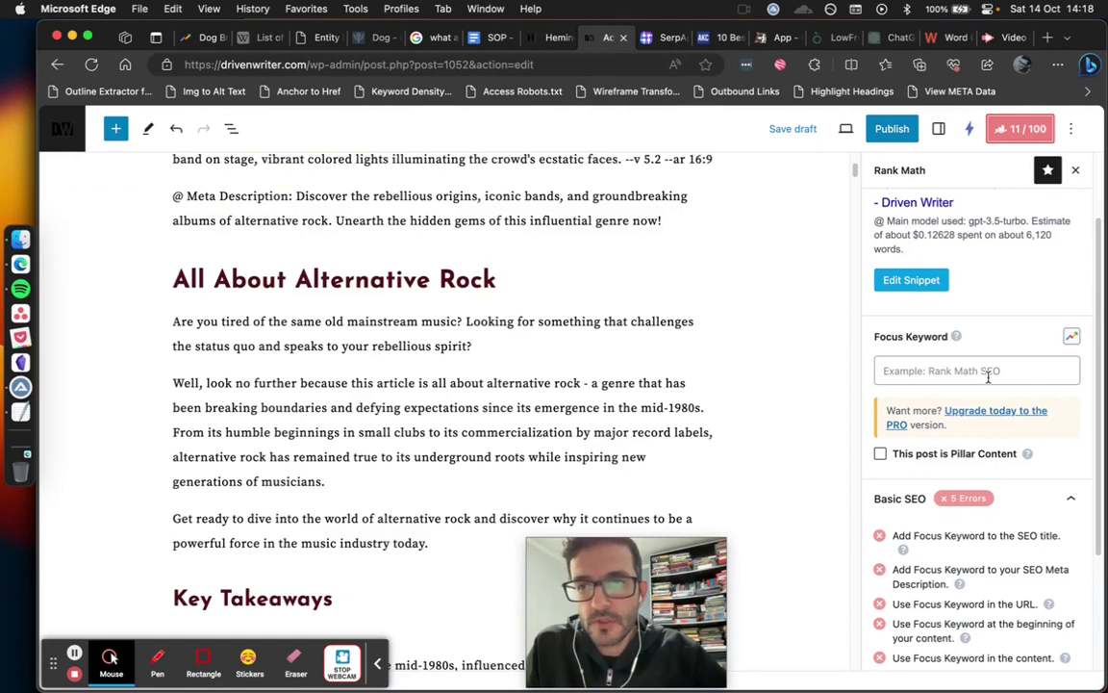
pyautogui.click(988, 372)
pyautogui.write('alterna')
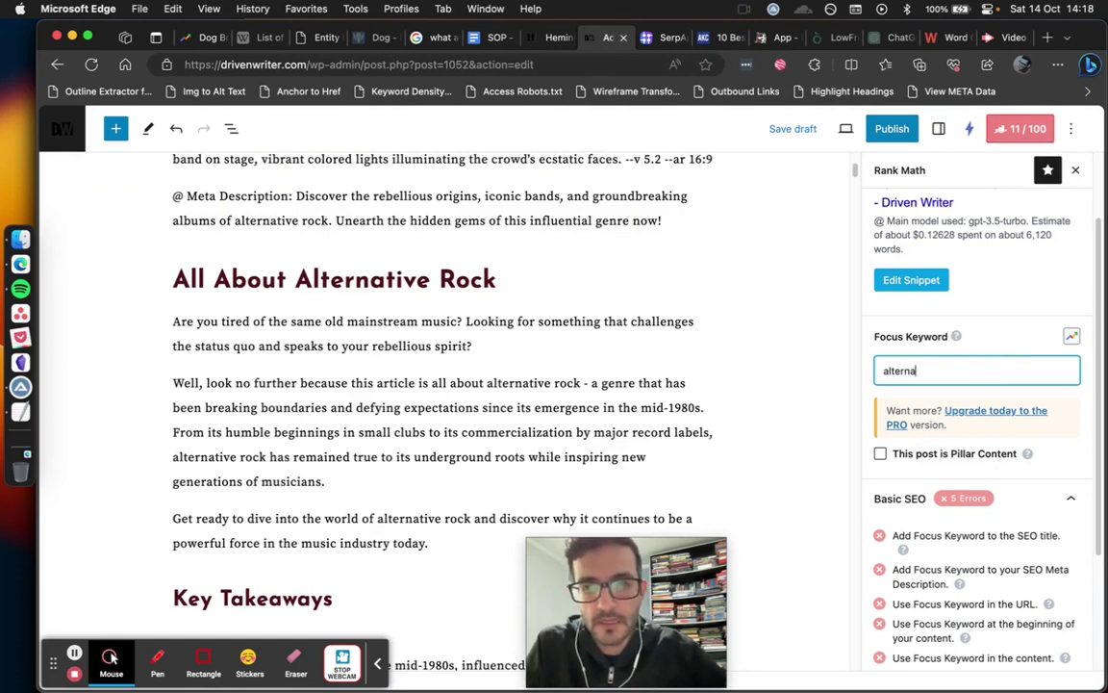
pyautogui.write('tive rock')
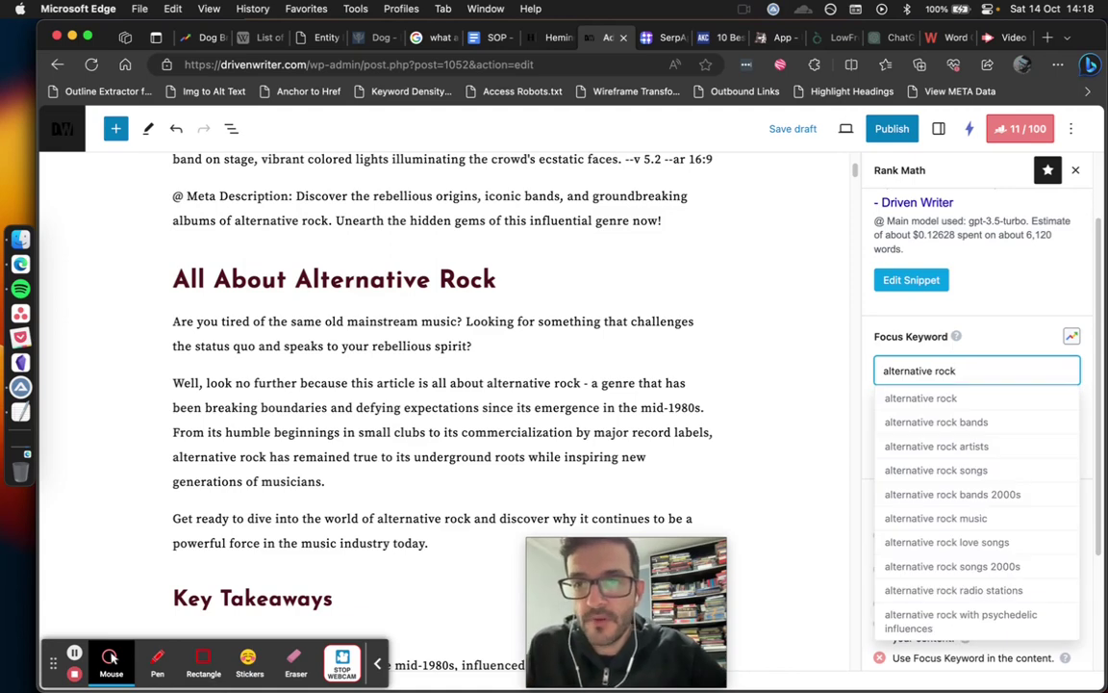
pyautogui.click(979, 398)
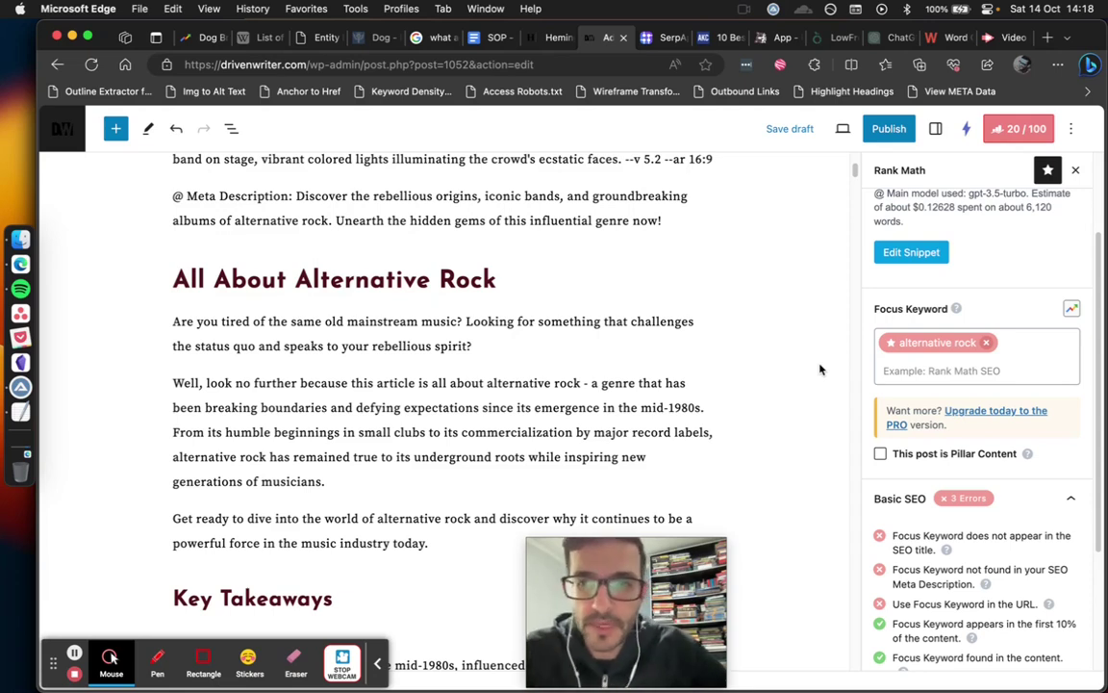
# Enter "alternative rock" as the title of the WordPress post
pyautogui.scroll(5, 820, 369)
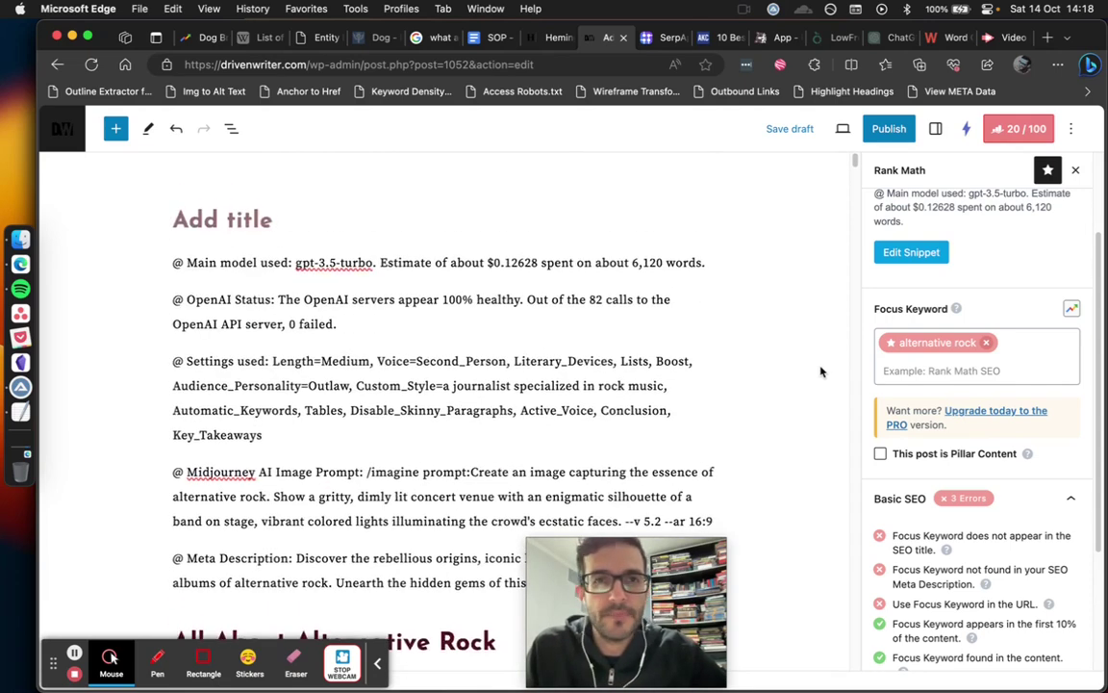
pyautogui.click(238, 204)
pyautogui.write('alternative rock')
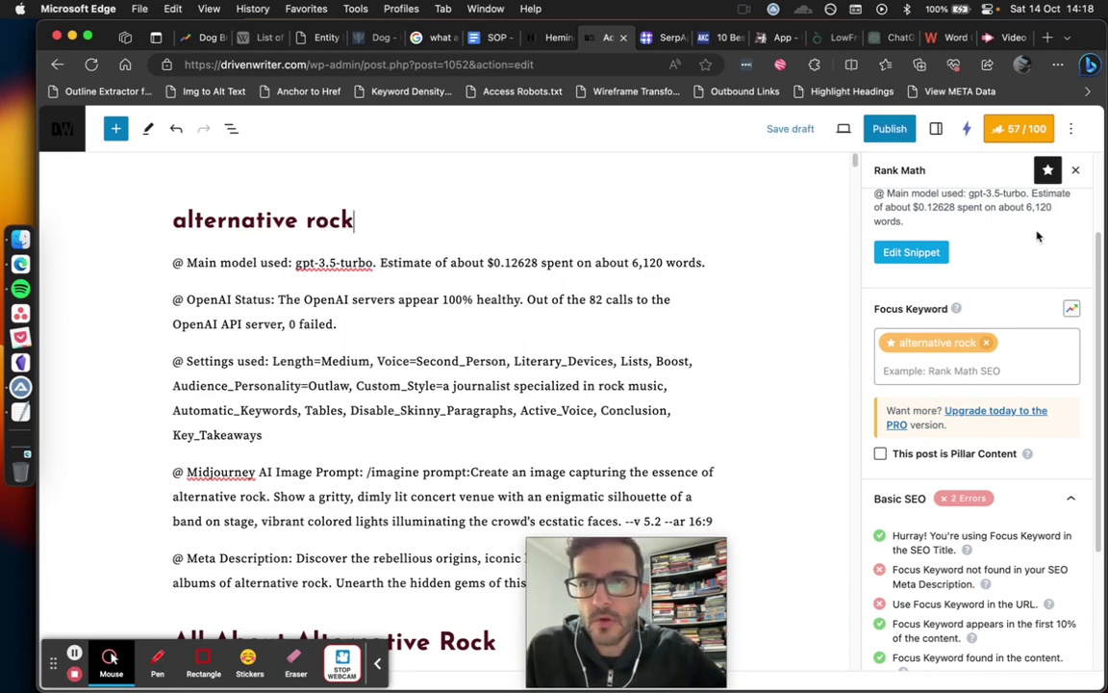
# Edit the Rank Math snippet: set the description to "alternative rock" and the permalink to "alternative-rock"
pyautogui.click(910, 252)
pyautogui.click(431, 587)
pyautogui.write('alterna')
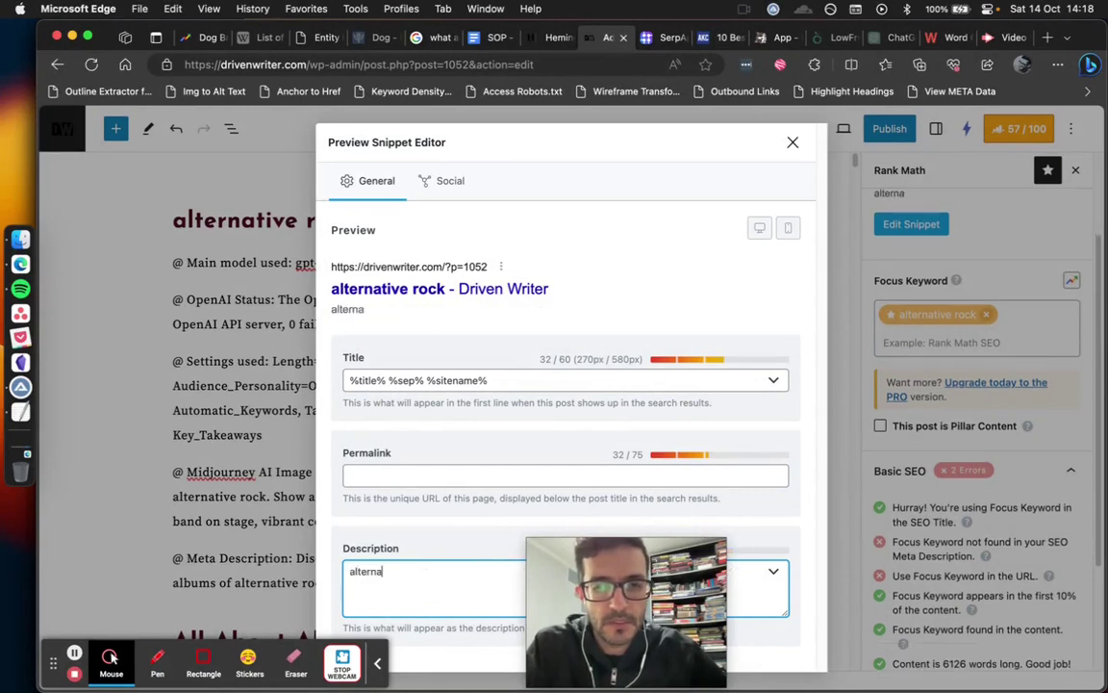
pyautogui.write('tive rock')
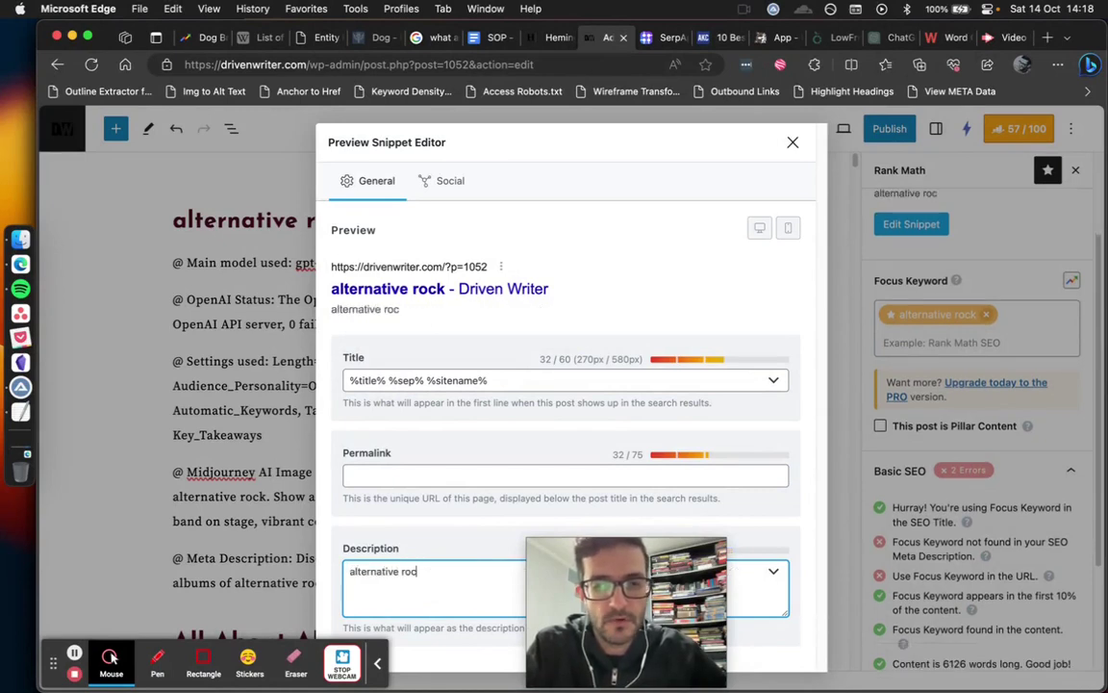
pyautogui.click(457, 477)
pyautogui.write('alterna')
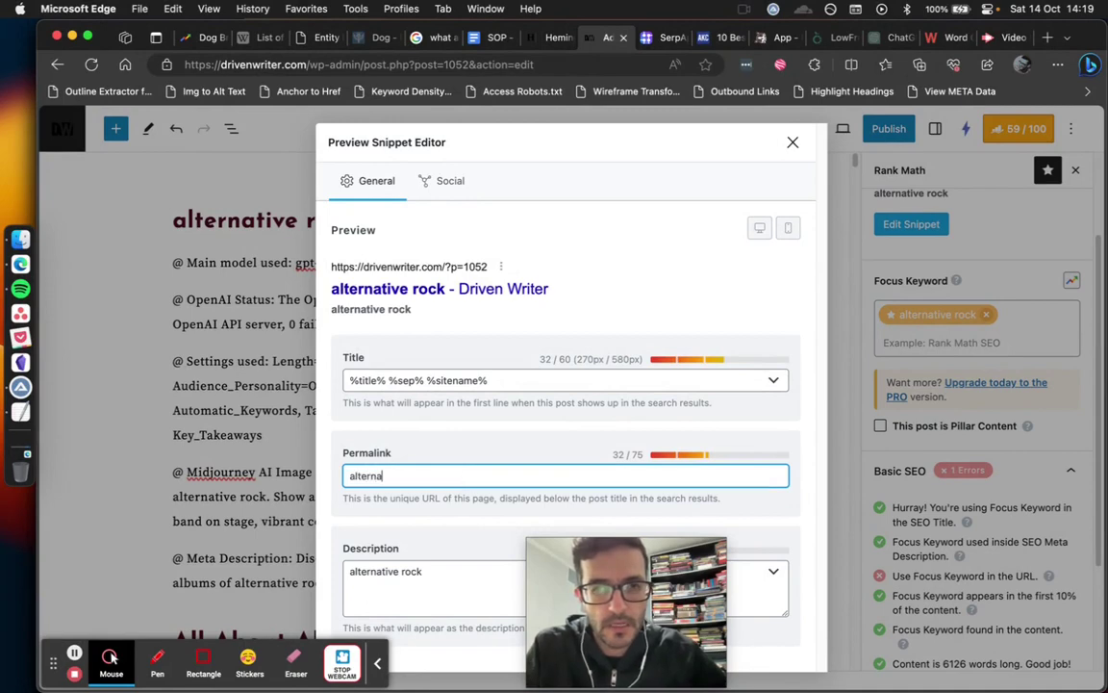
pyautogui.write('tive-roc')
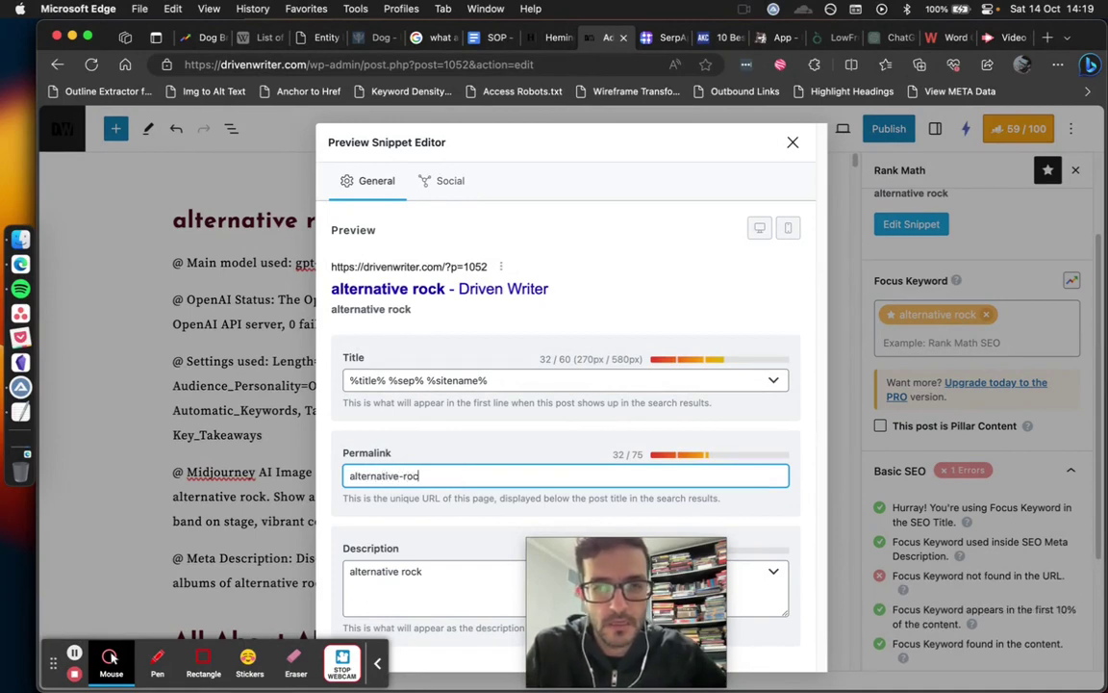
pyautogui.write('k')
pyautogui.click(792, 141)
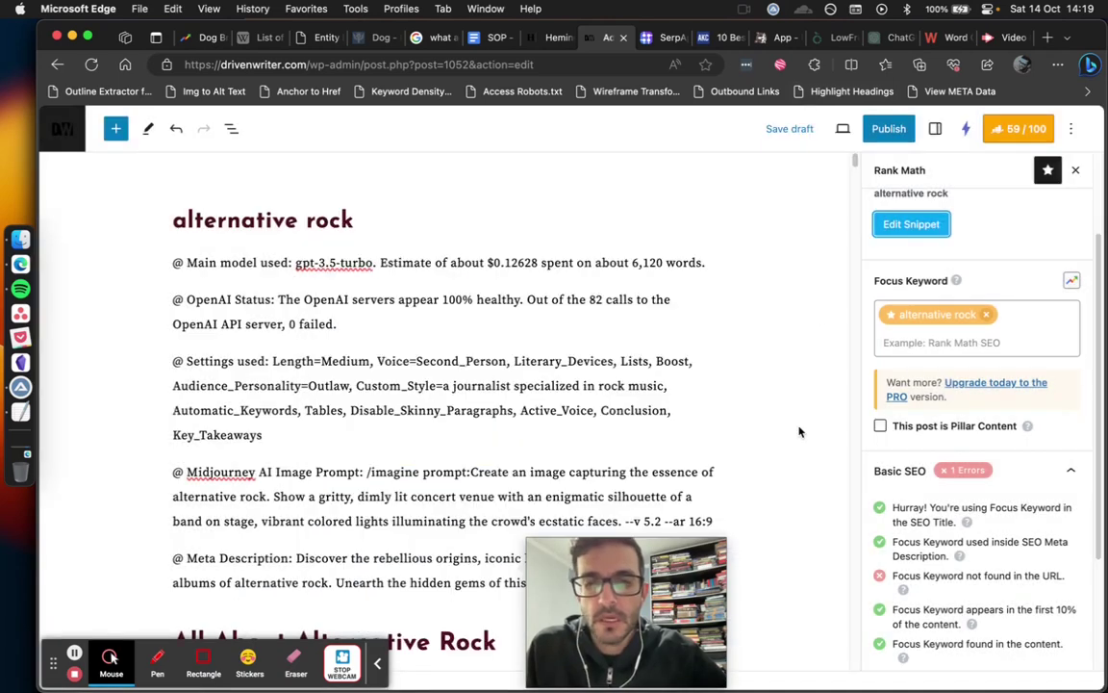
# Review the Basic SEO checks and the remaining error categories in Rank Math for the post
pyautogui.scroll(-3, 972, 481)
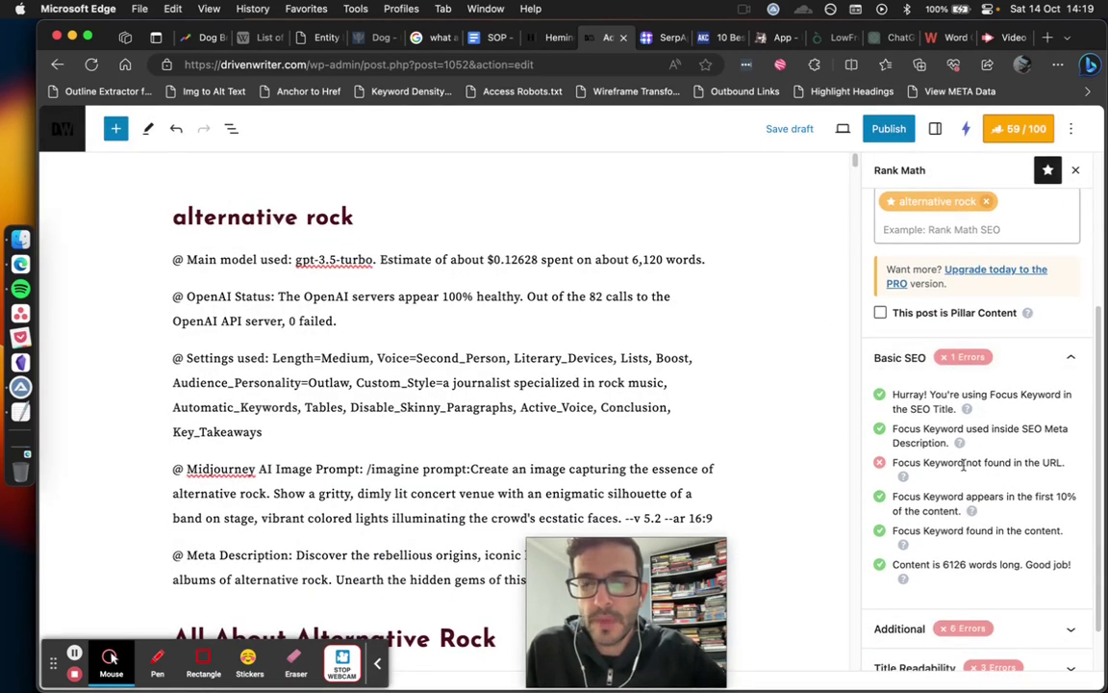
pyautogui.scroll(-1, 967, 477)
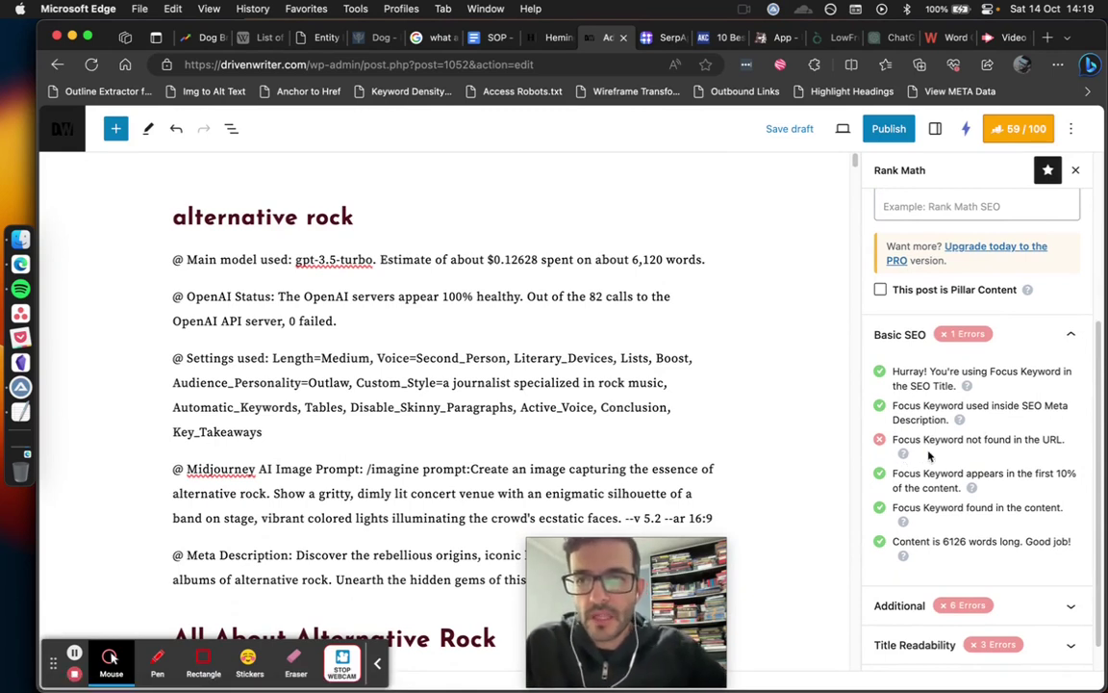
pyautogui.scroll(5, 929, 456)
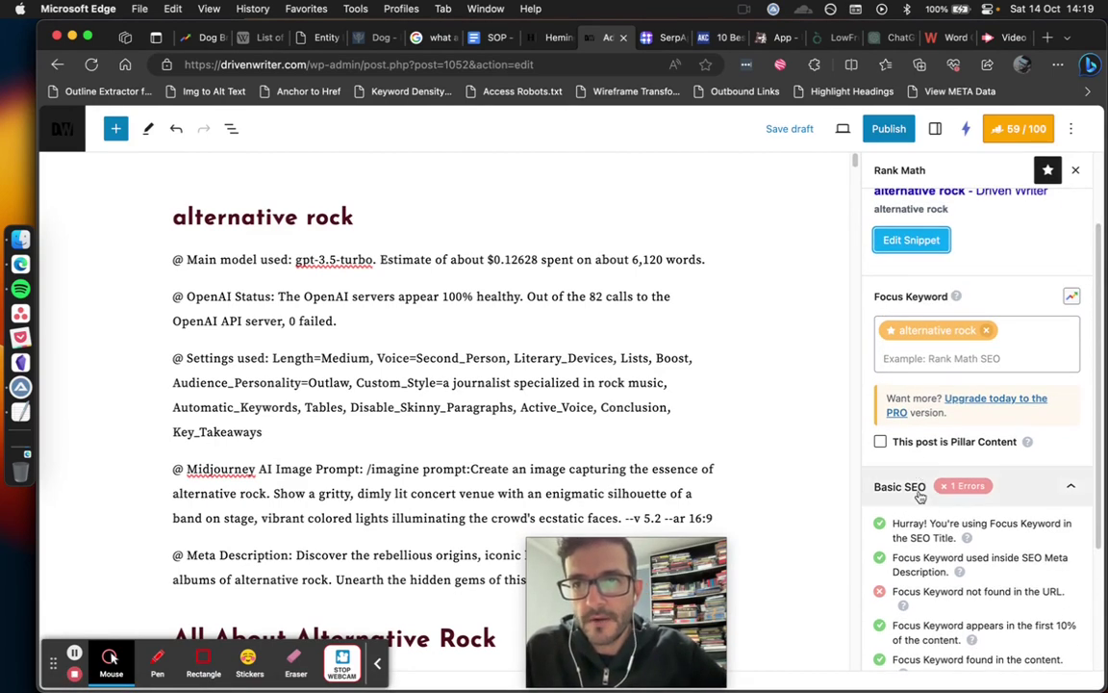
pyautogui.scroll(-4, 923, 508)
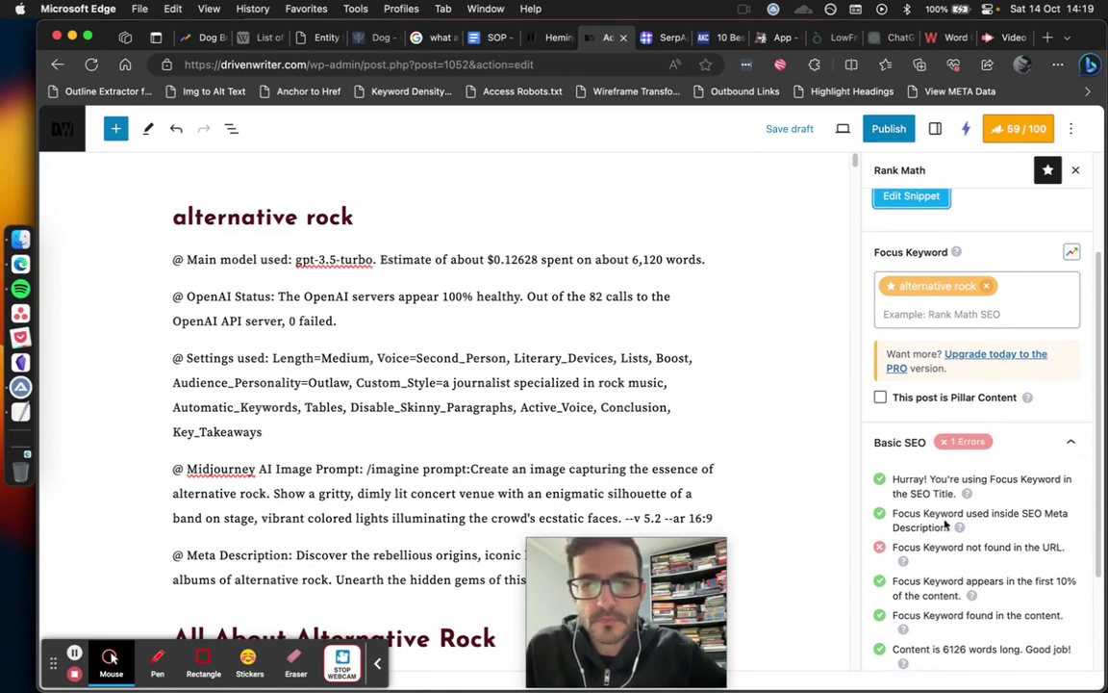
pyautogui.scroll(-2, 945, 523)
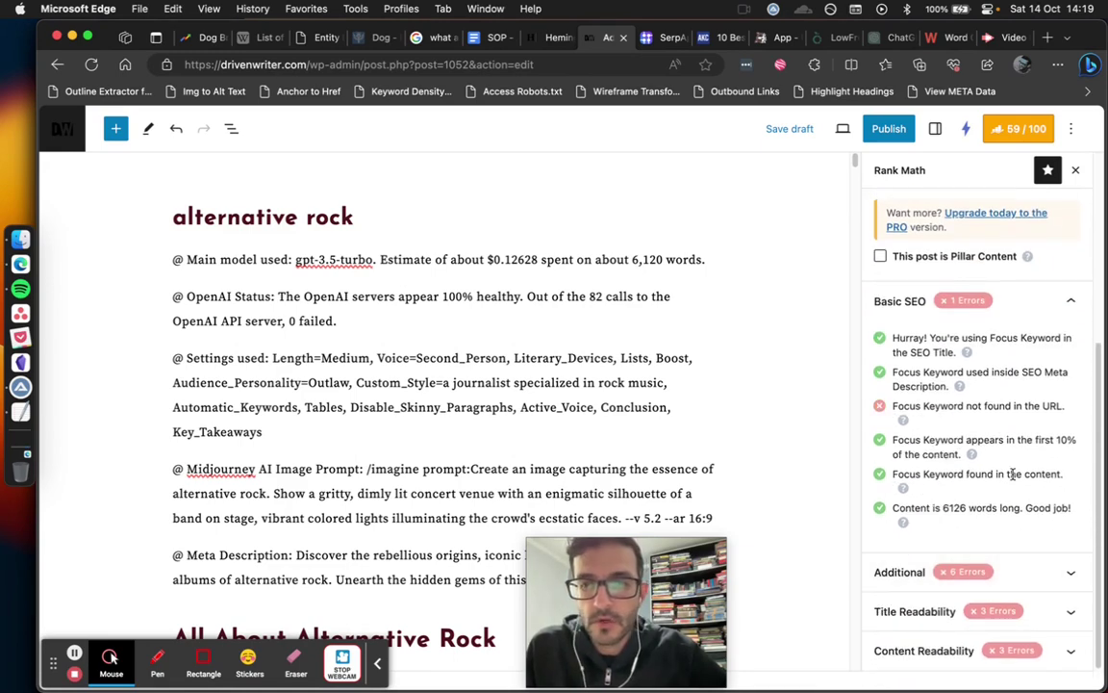
pyautogui.scroll(-4, 741, 385)
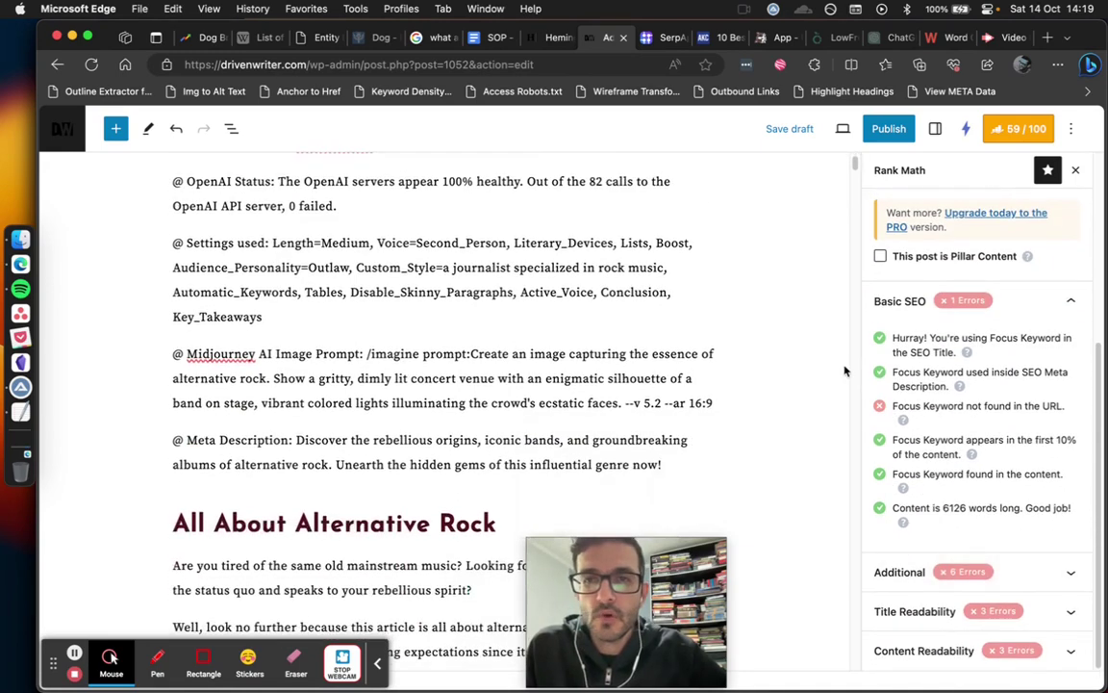
# Return to the SOP document and open the entitieschecker.com link from the "10/ Optimize" section
pyautogui.click(488, 37)
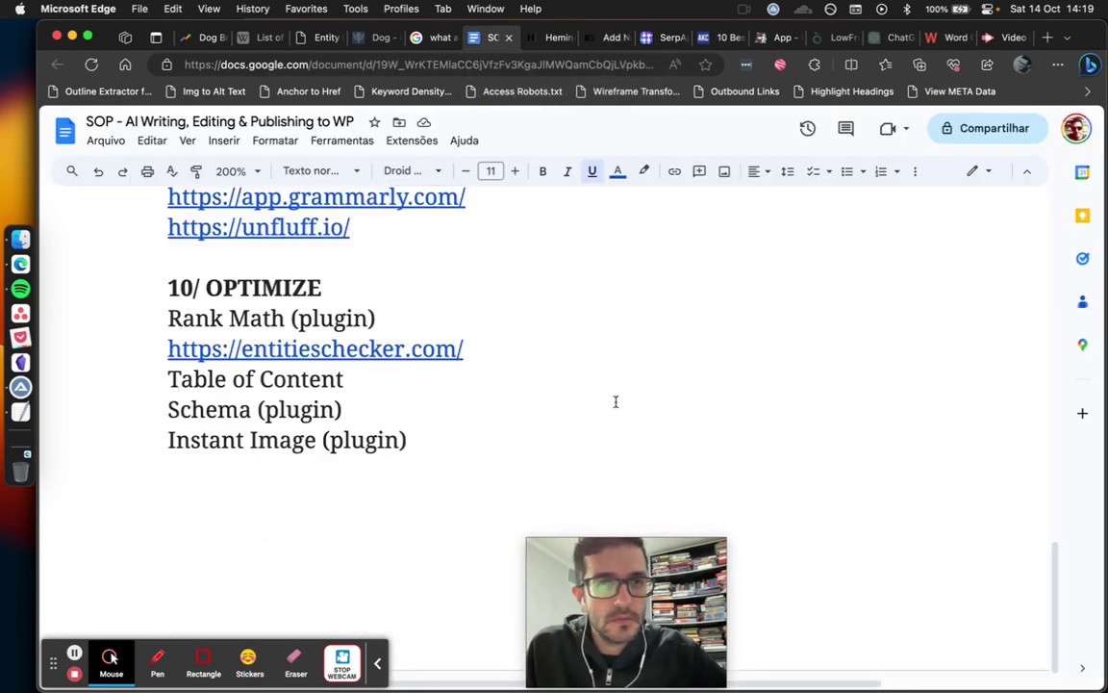
pyautogui.scroll(1, 567, 385)
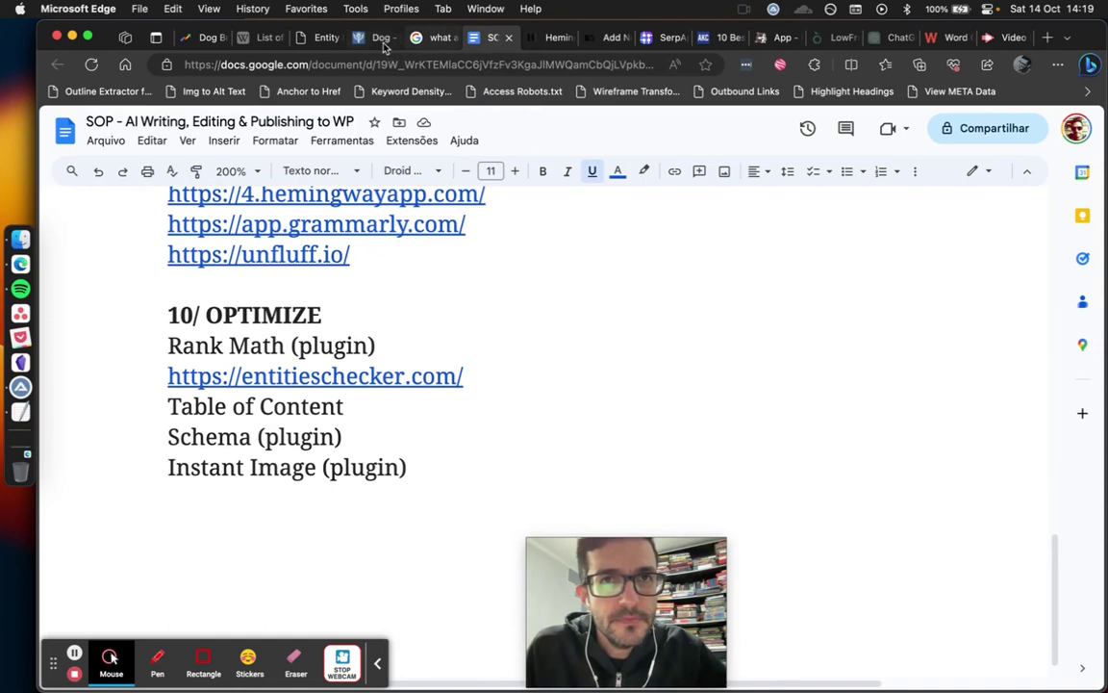
pyautogui.moveTo(377, 349); pyautogui.dragTo(165, 346)
pyautogui.click(543, 367)
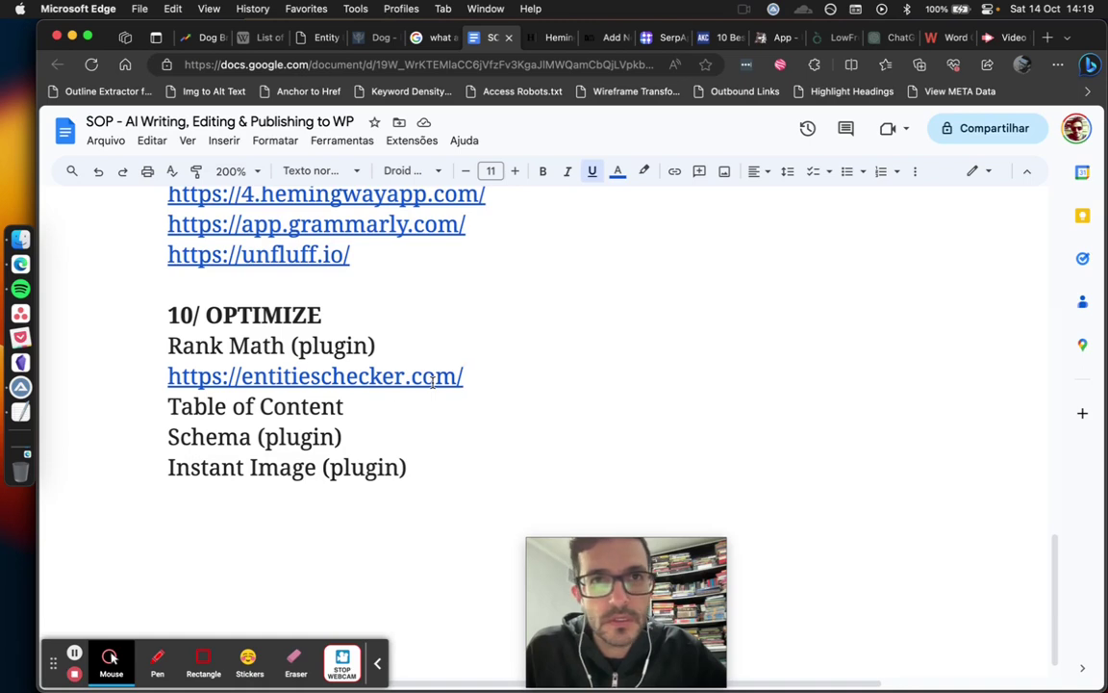
pyautogui.click(432, 378)
pyautogui.click(255, 403)
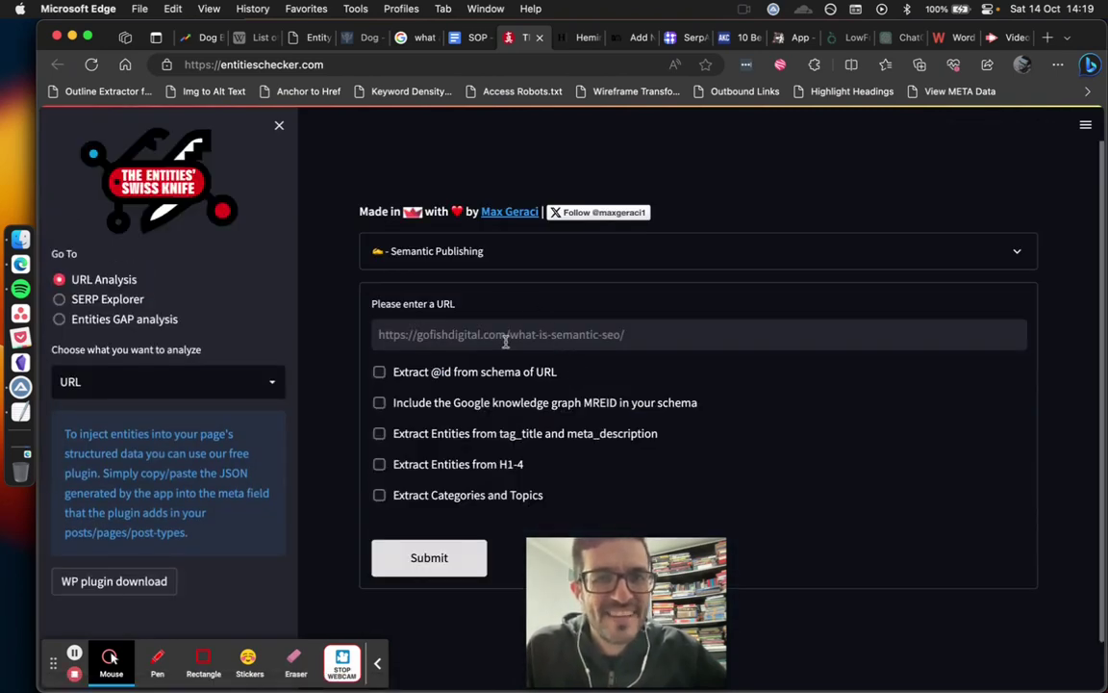
# Switch to the Google results for dog breeds and open American Kennel Club's "10 Best Family Dogs" in a new tab
pyautogui.click(424, 38)
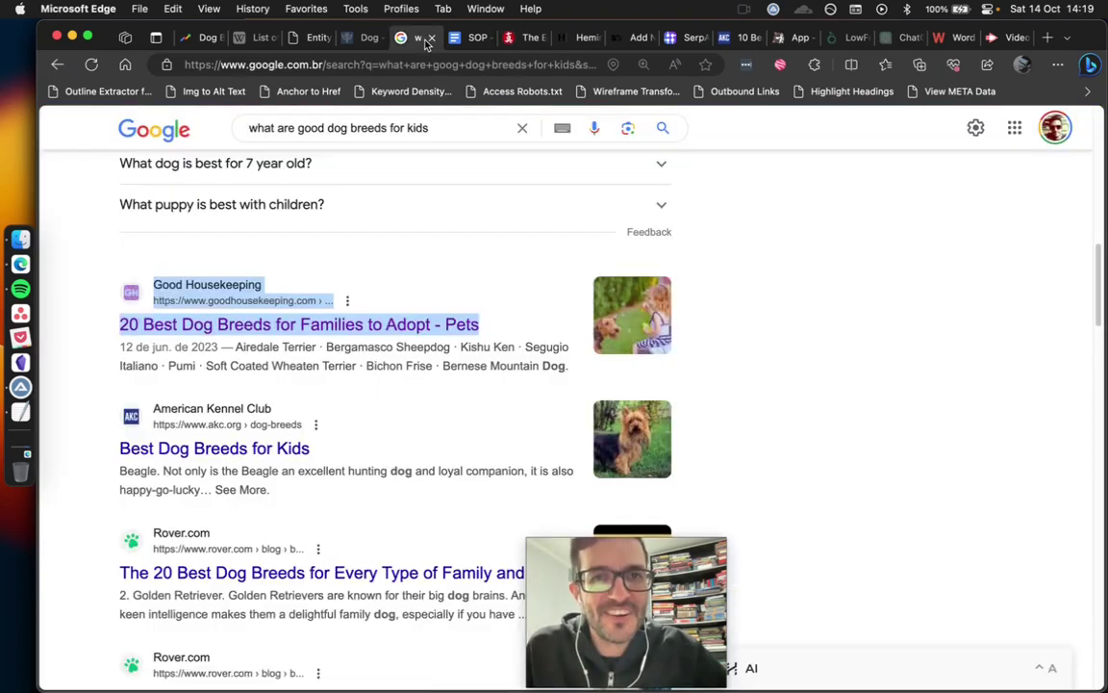
pyautogui.click(107, 299)
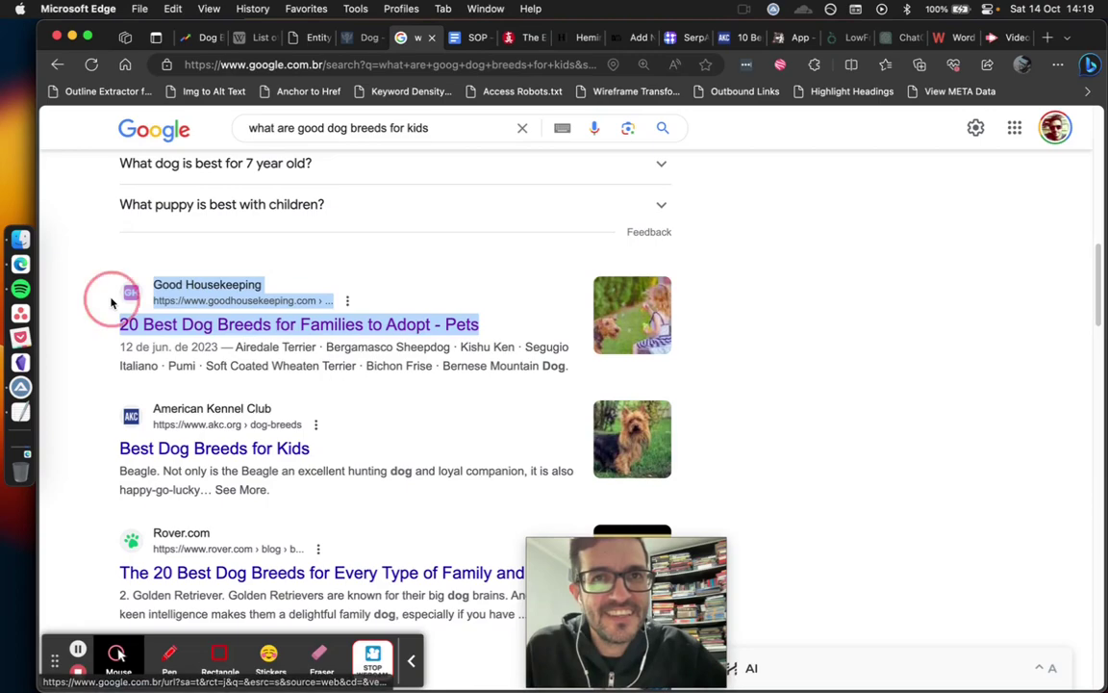
pyautogui.scroll(5, 144, 279)
pyautogui.scroll(3, 144, 279)
pyautogui.scroll(-10, 262, 193)
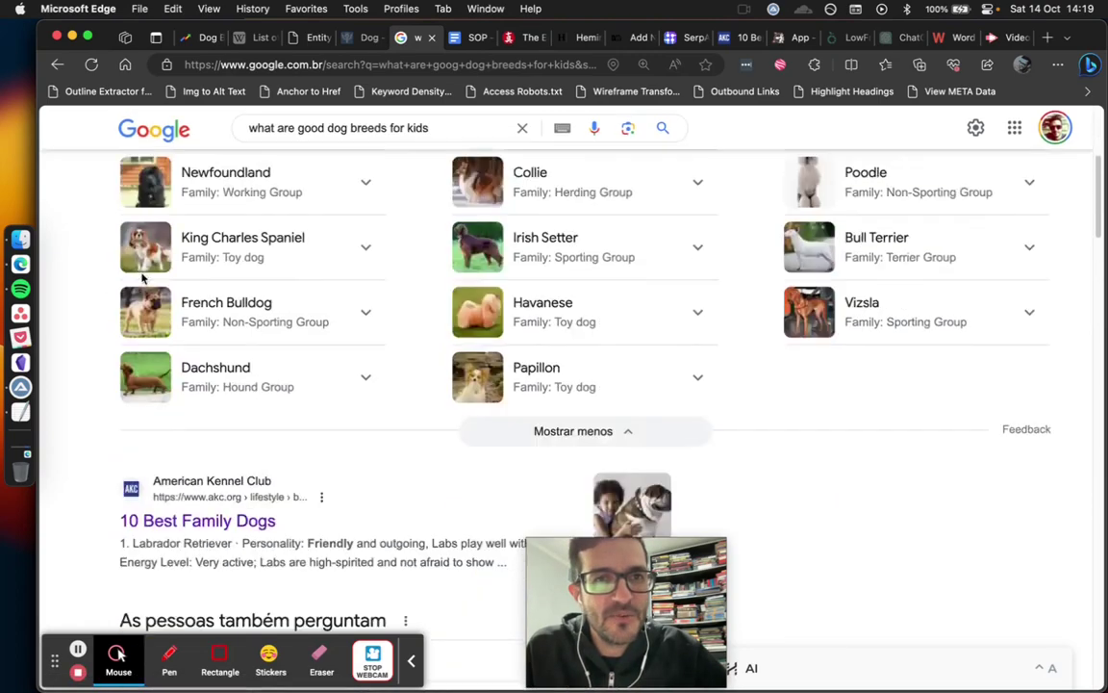
pyautogui.moveTo(152, 182); pyautogui.dragTo(276, 224)
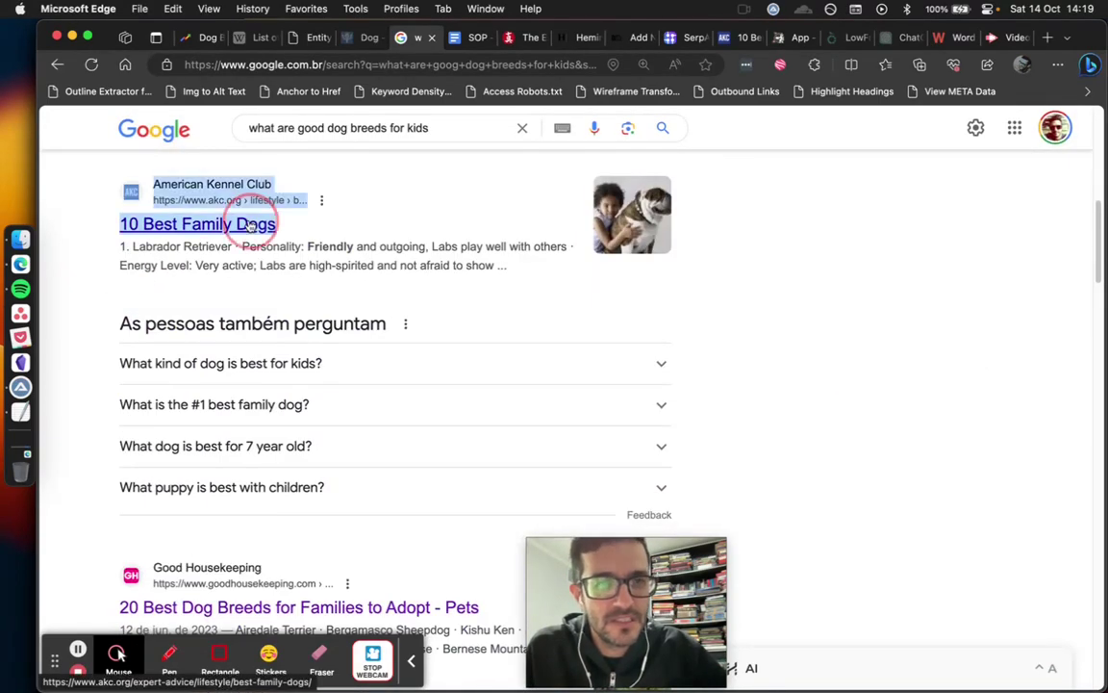
pyautogui.rightClick(254, 224)
pyautogui.click(293, 236)
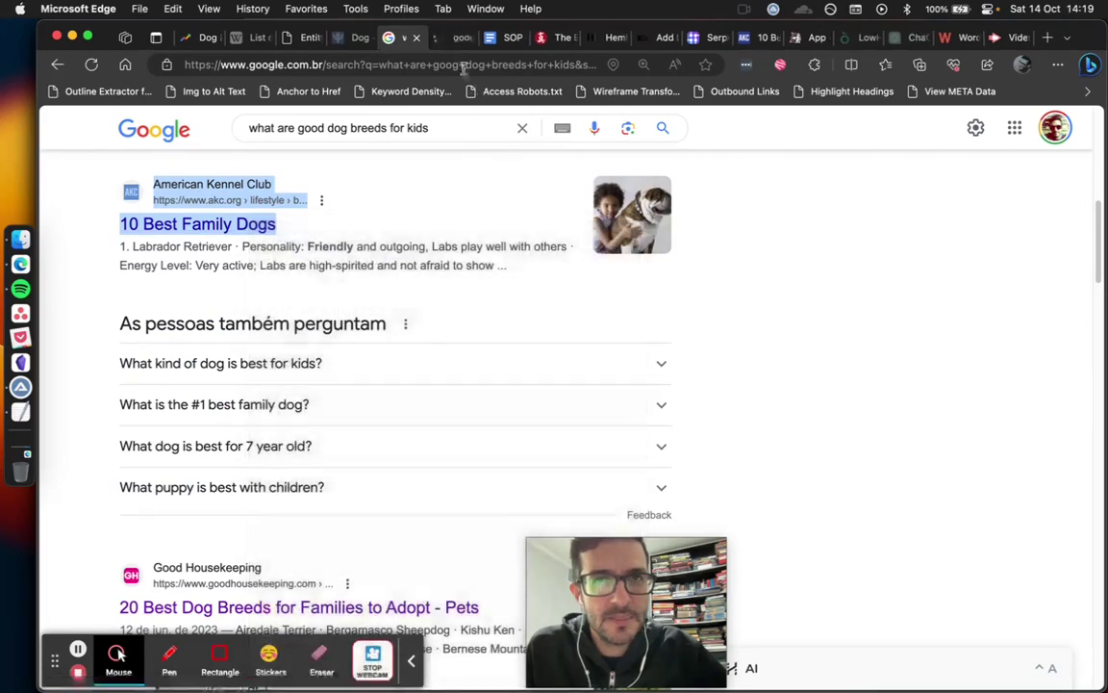
# Copy the "10 Best Family Dogs" page address and enter it as the URL to analyze in the entities checker
pyautogui.click(448, 40)
pyautogui.click(450, 60)
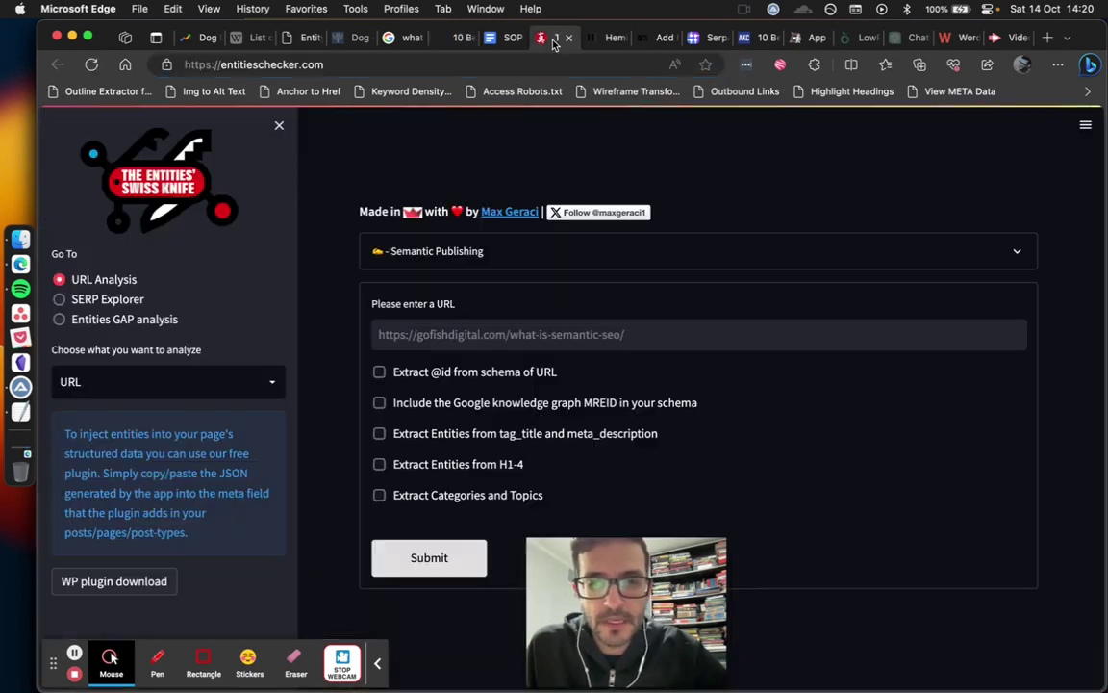
pyautogui.click(553, 40)
pyautogui.click(660, 337)
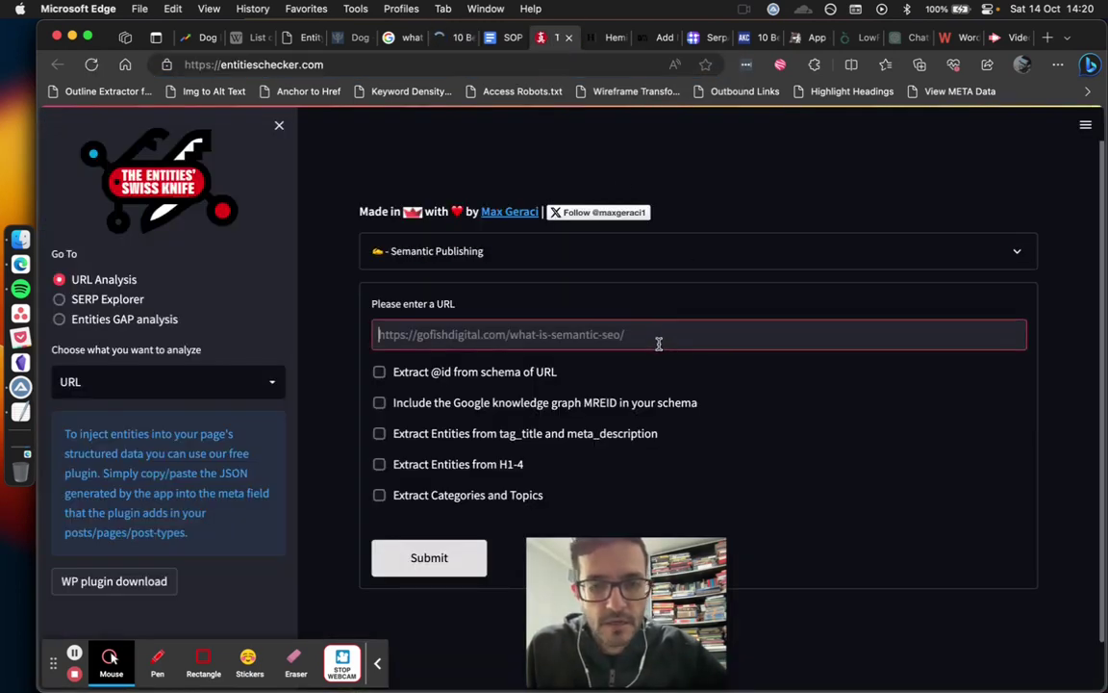
pyautogui.write('https://www.akc.org/expert-advice/lifestyle/best-family-dogs/')
pyautogui.moveTo(674, 599); pyautogui.dragTo(1006, 588)
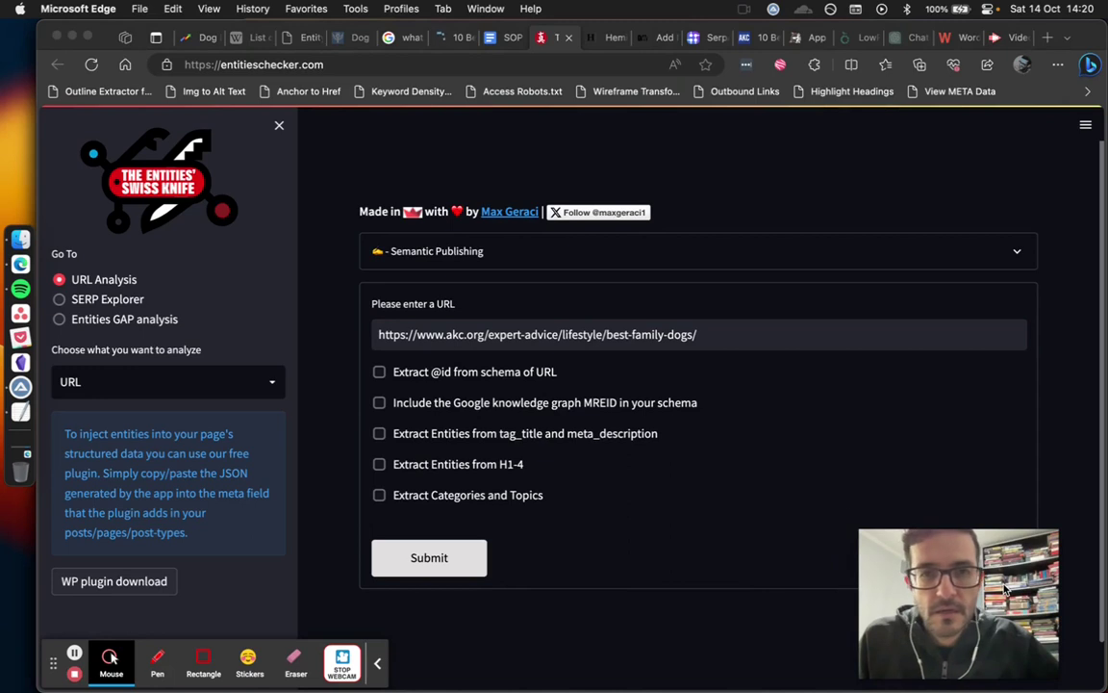
pyautogui.click(383, 373)
pyautogui.click(378, 371)
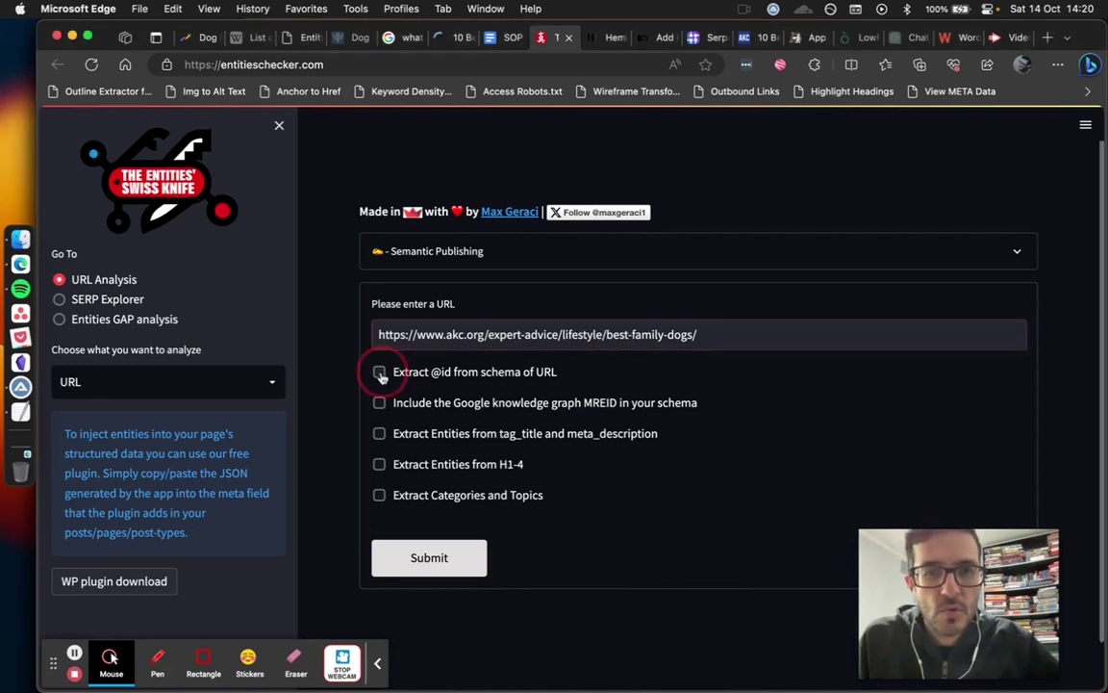
pyautogui.click(379, 402)
pyautogui.click(379, 434)
pyautogui.click(379, 464)
pyautogui.click(379, 494)
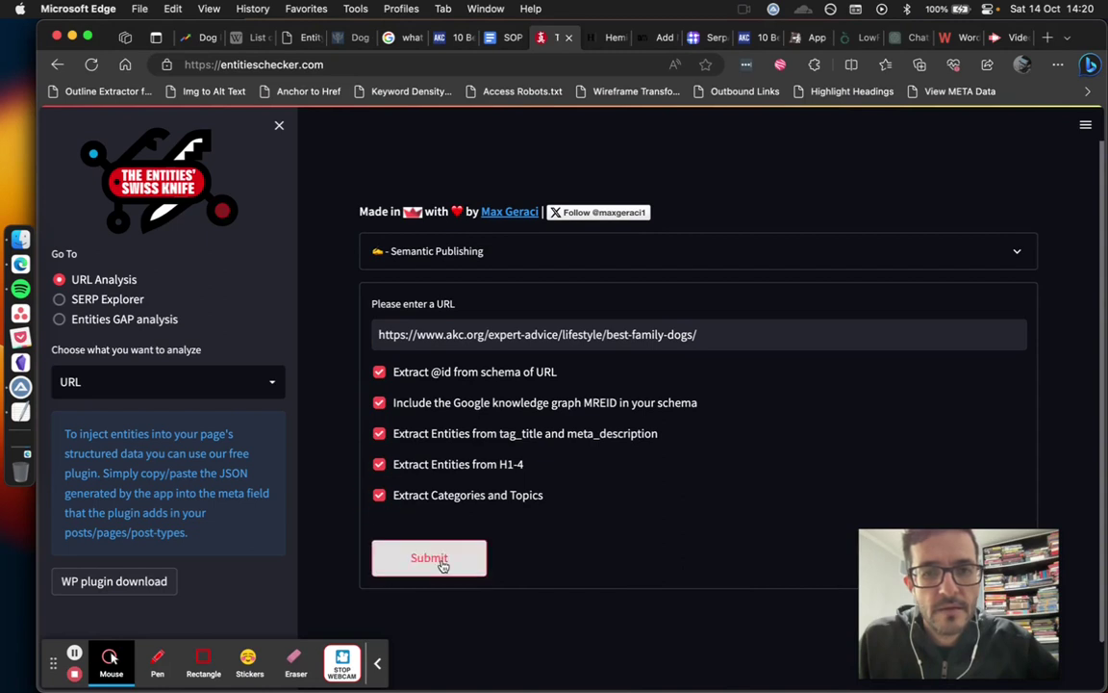
pyautogui.click(441, 563)
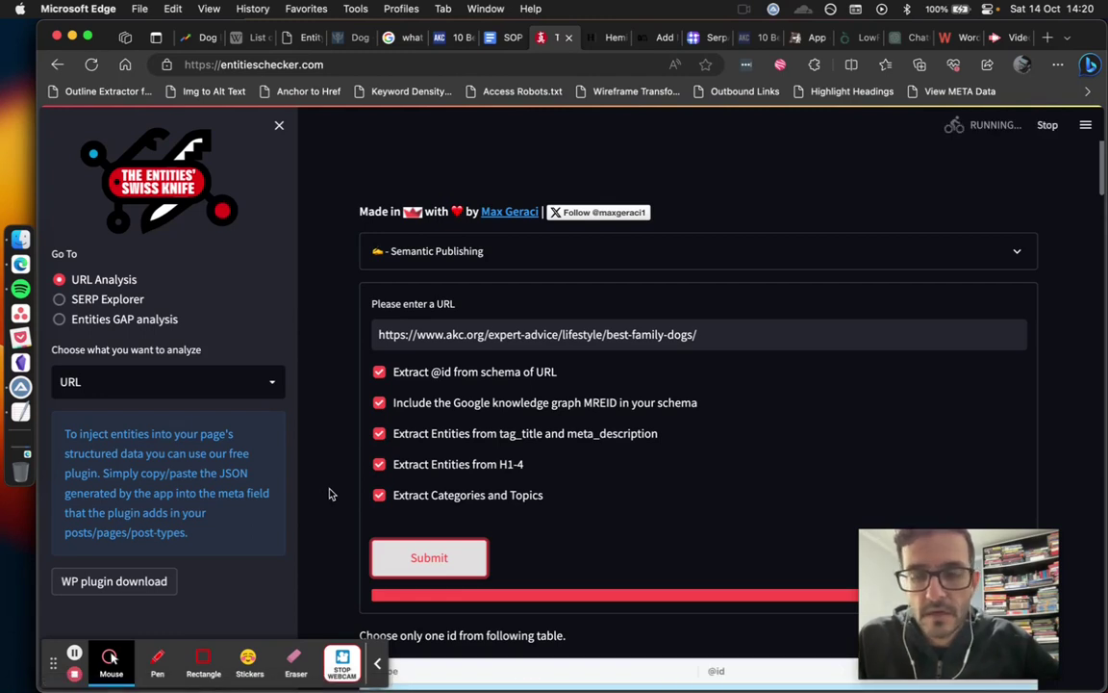
# Examine the analysis results: page headings, the Entities table, top entities by frequency, categories, topics and the entity selection fields
pyautogui.scroll(-5, 329, 493)
pyautogui.scroll(-2, 329, 493)
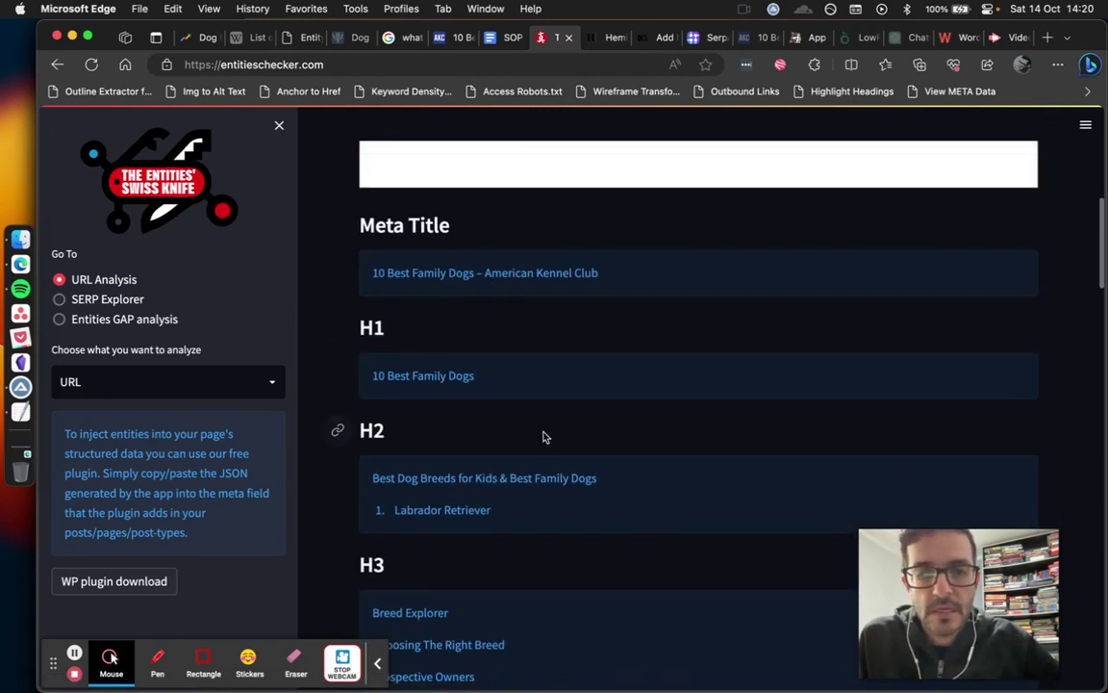
pyautogui.scroll(-15, 542, 437)
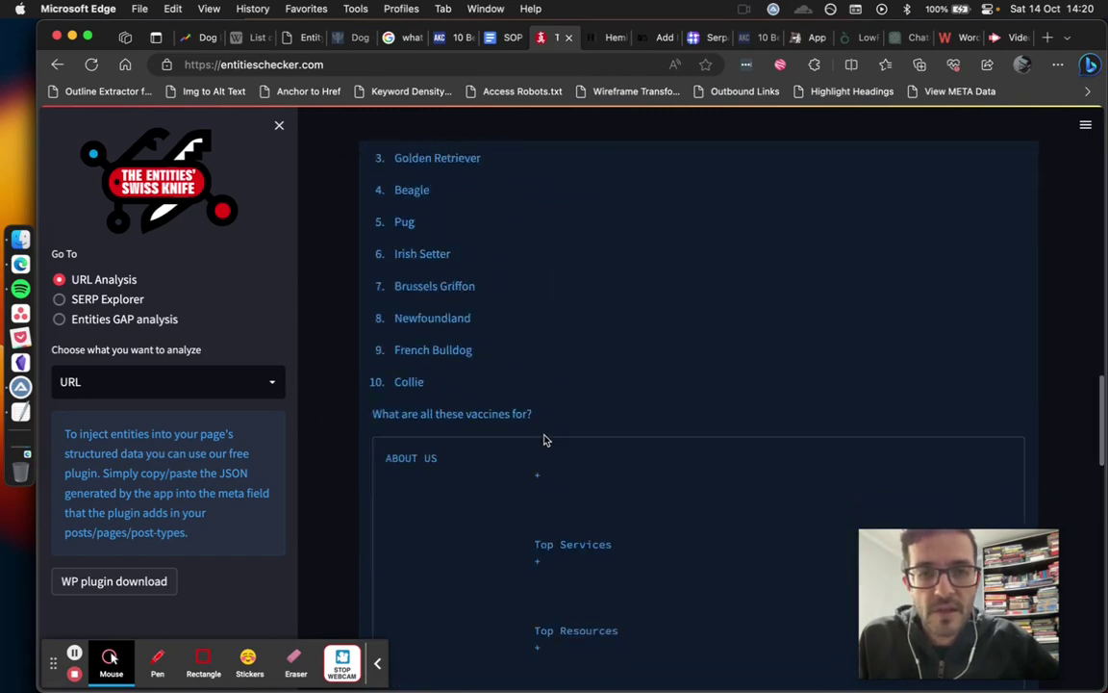
pyautogui.scroll(-12, 543, 439)
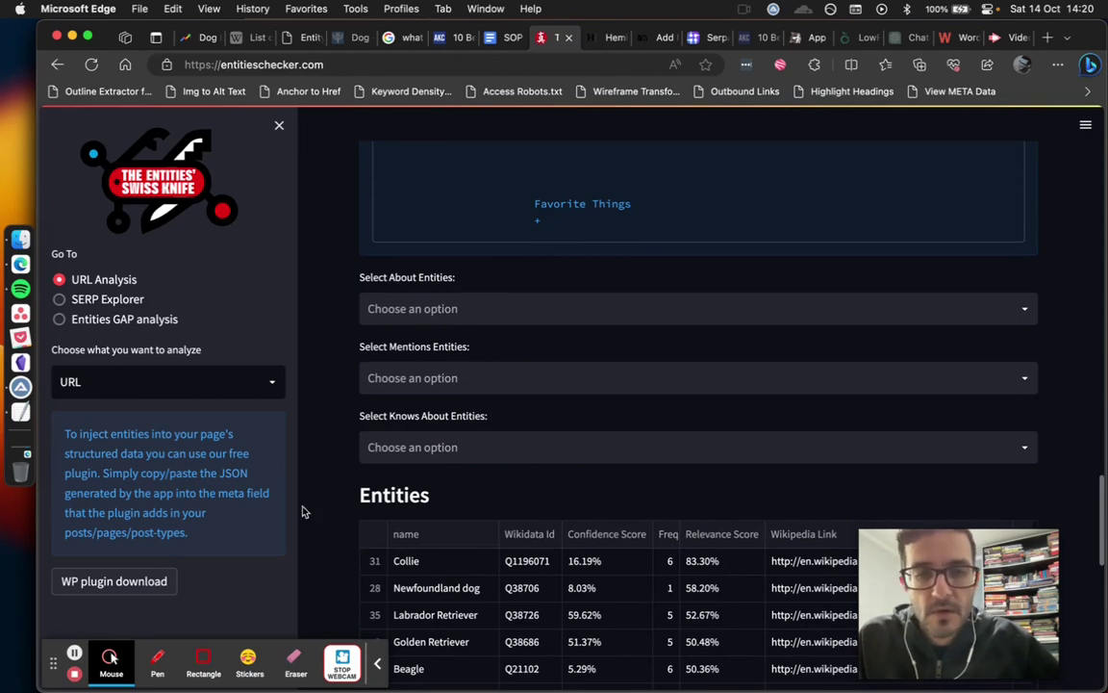
pyautogui.scroll(-10, 314, 532)
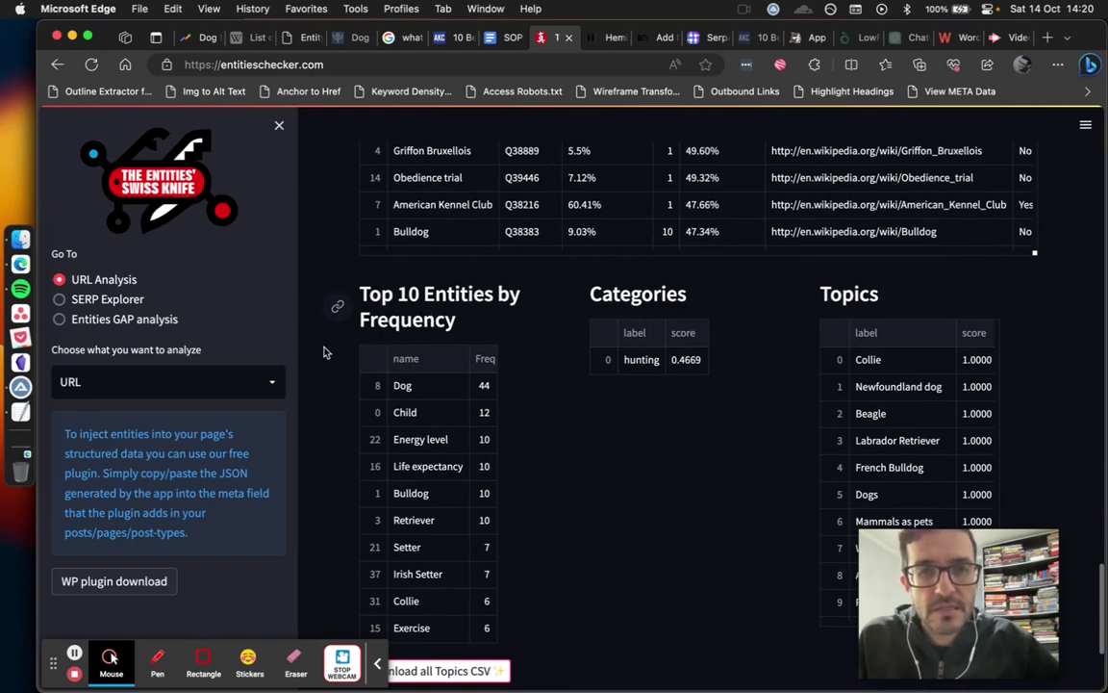
pyautogui.scroll(3, 328, 368)
pyautogui.scroll(3, 328, 368)
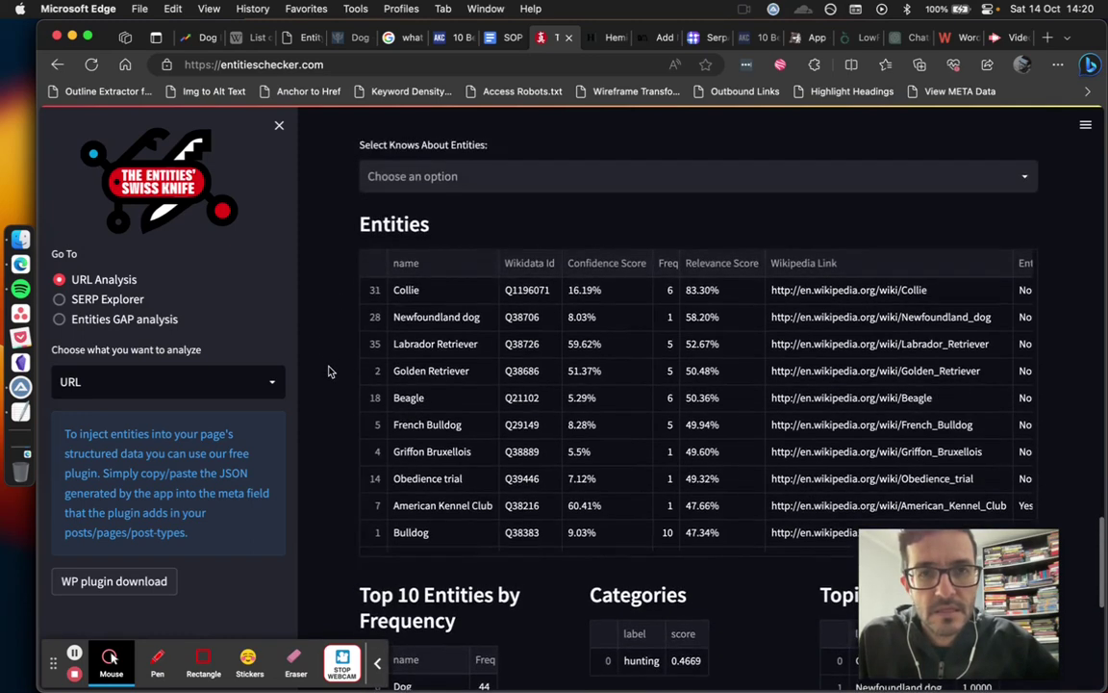
pyautogui.scroll(-4, 461, 365)
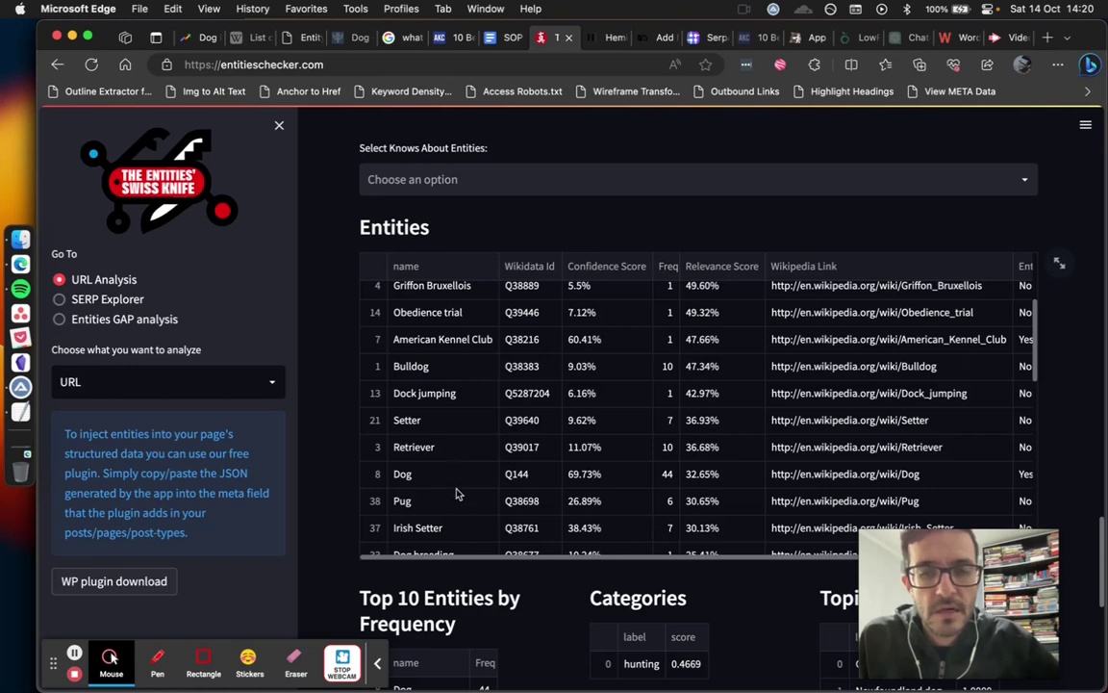
pyautogui.scroll(-6, 448, 454)
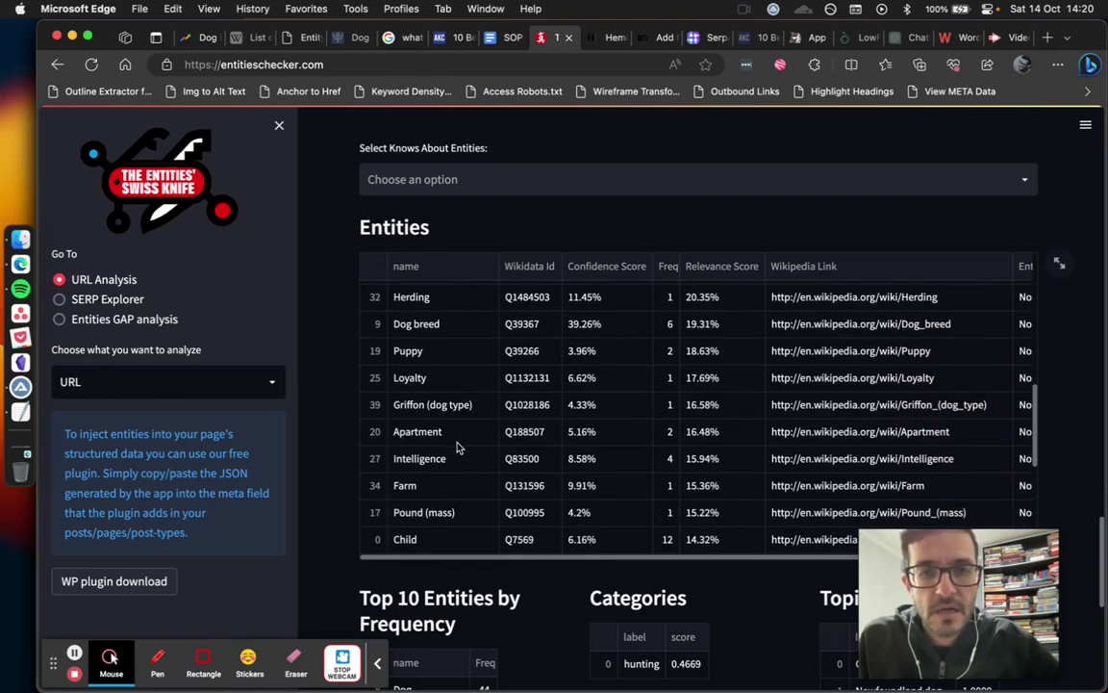
pyautogui.scroll(9, 460, 449)
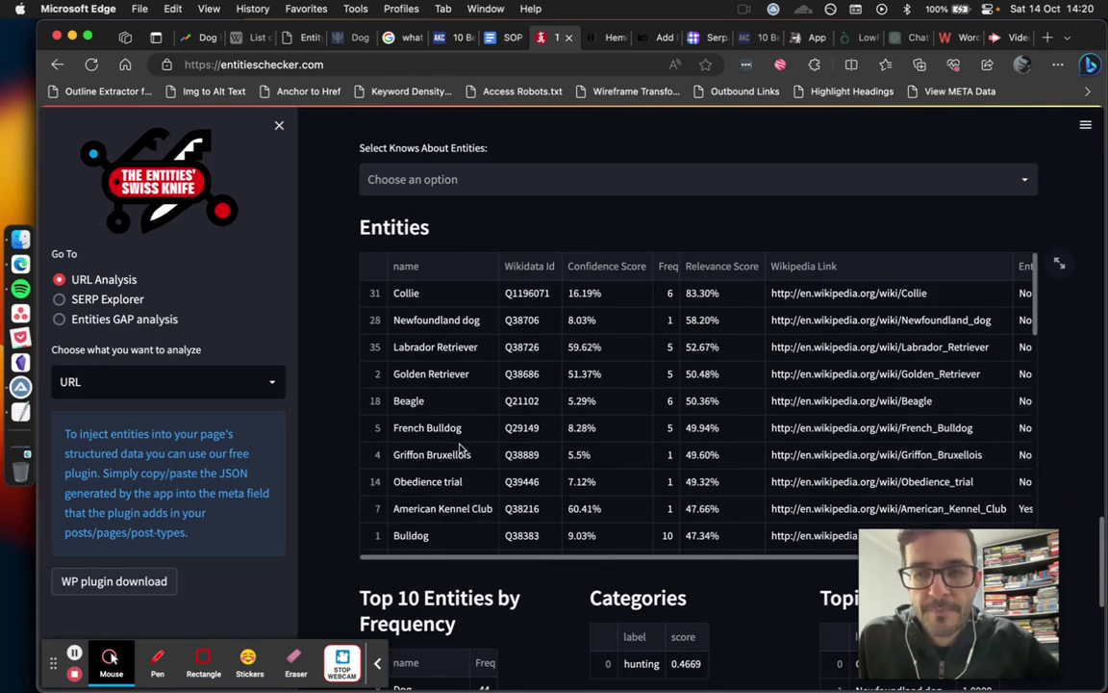
pyautogui.scroll(5, 327, 392)
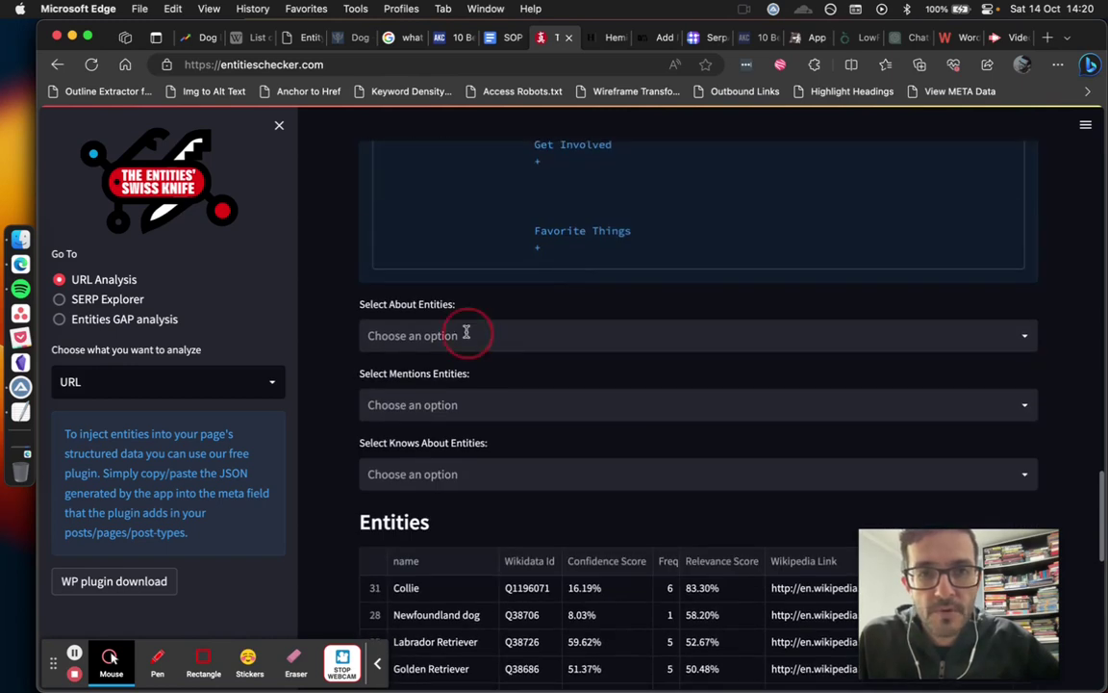
# Choose Dog breed as the About entity for the analyzed page
pyautogui.click(467, 333)
pyautogui.write('dog')
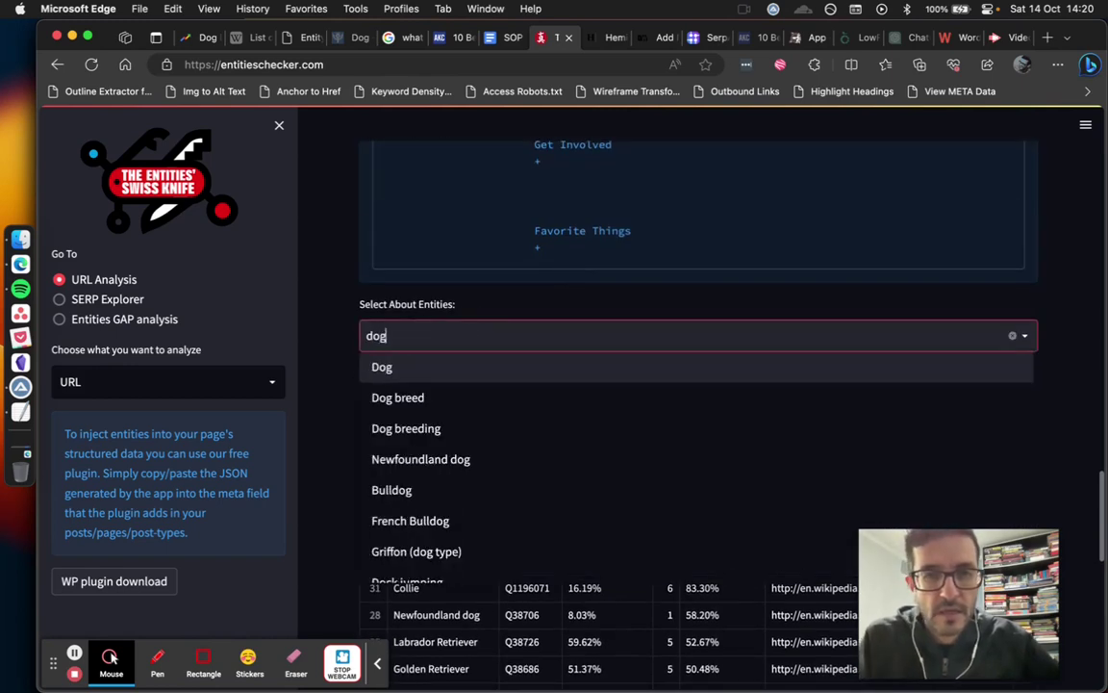
pyautogui.click(431, 398)
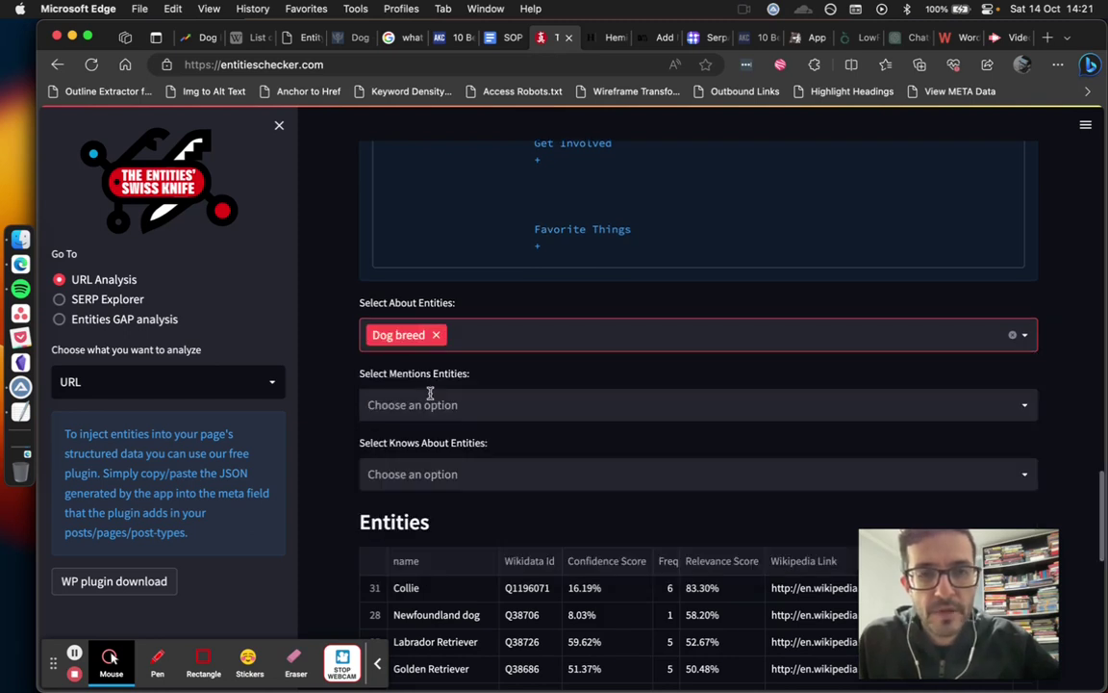
# Add Collie, Labrador Retriever and Golden Retriever as the Mentions entities
pyautogui.click(485, 404)
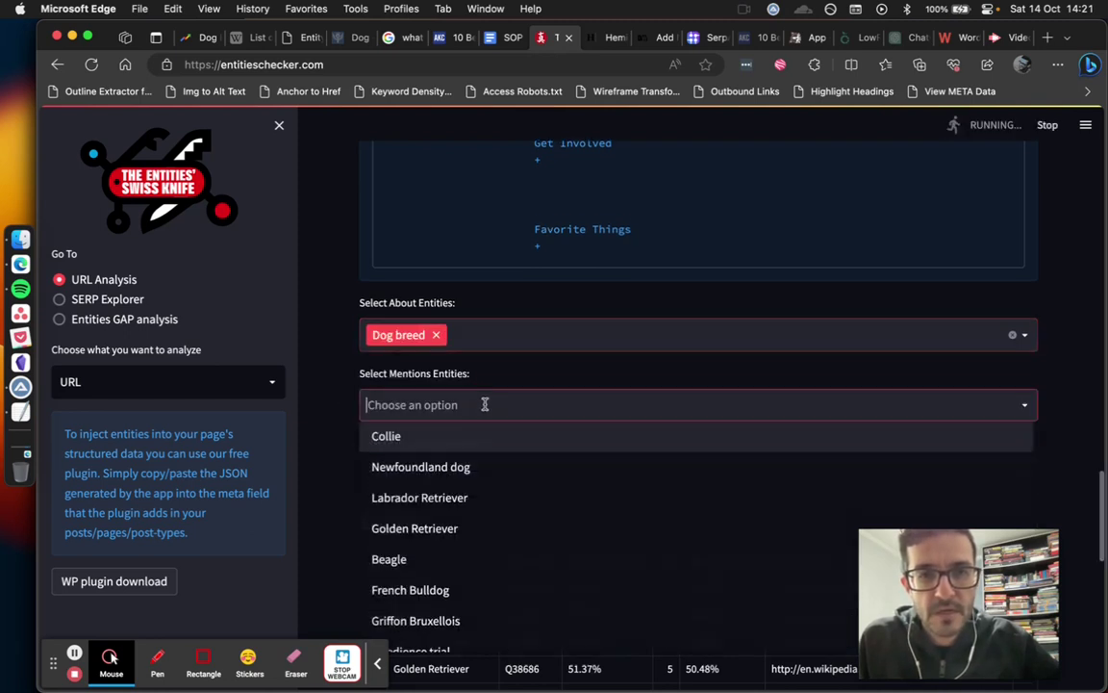
pyautogui.click(473, 430)
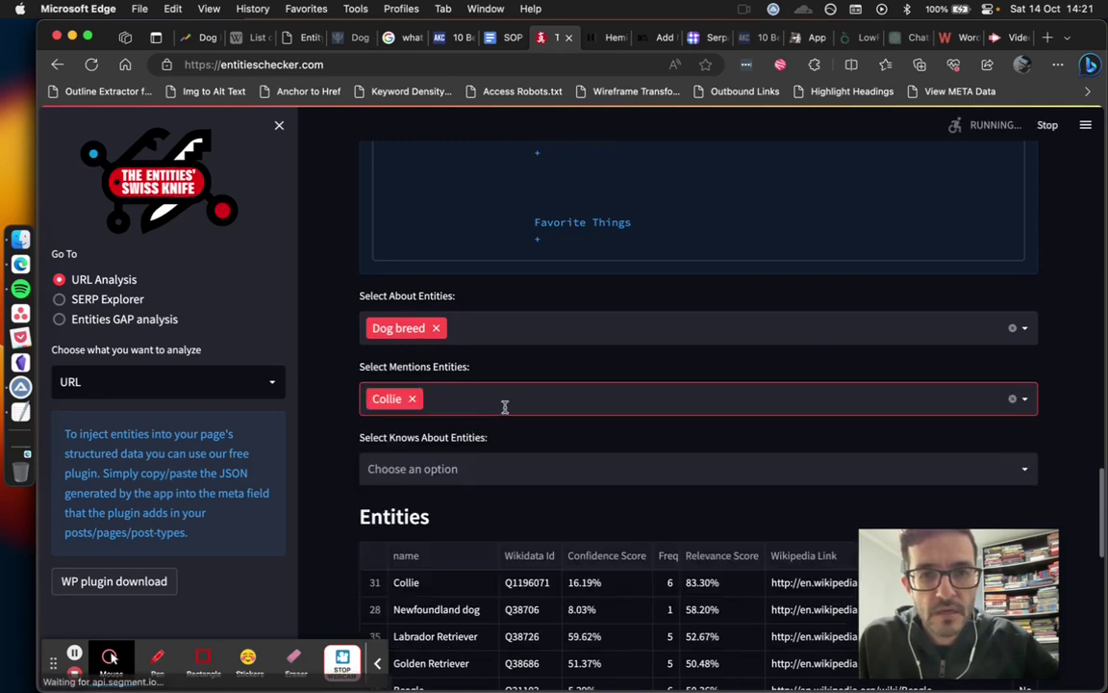
pyautogui.click(506, 398)
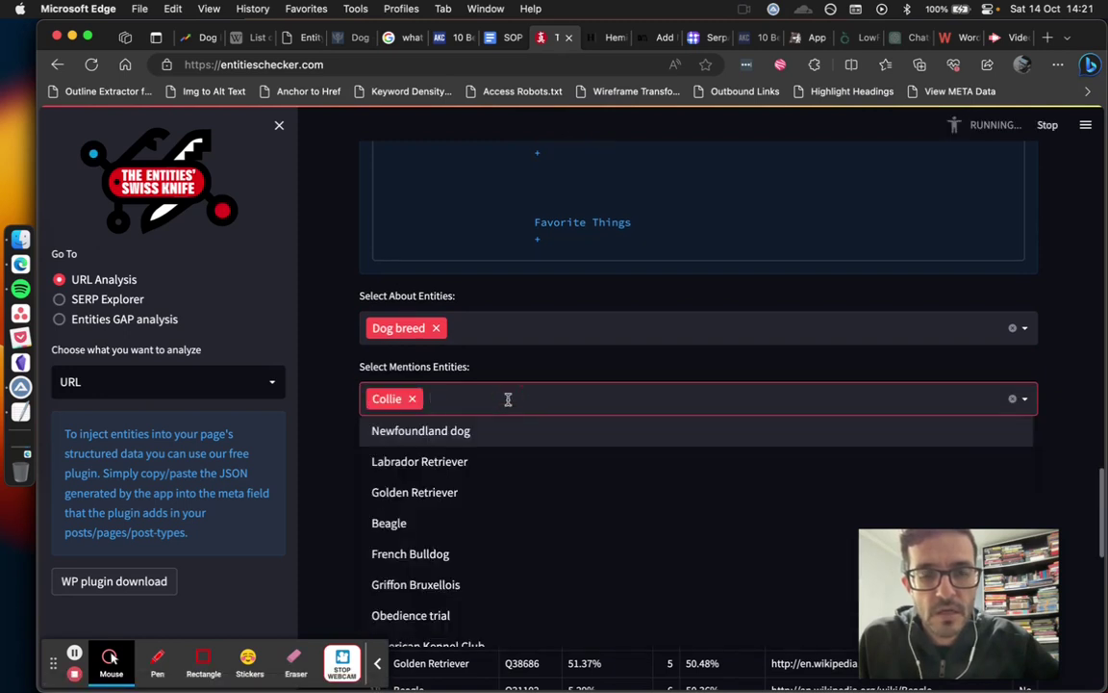
pyautogui.click(514, 461)
pyautogui.click(597, 397)
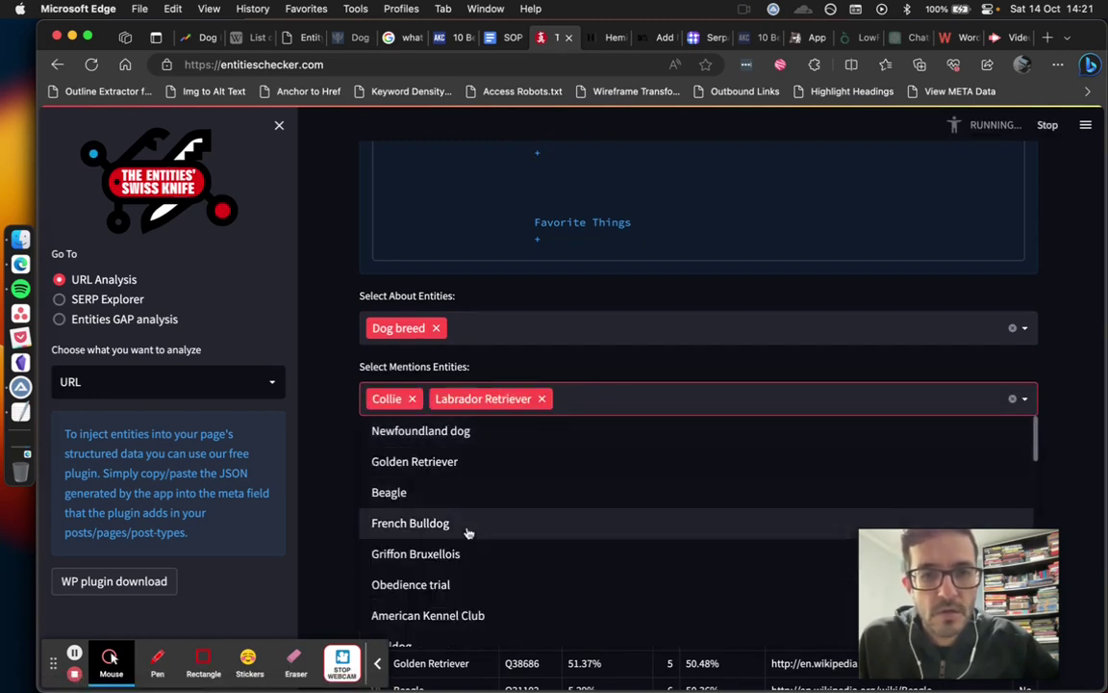
pyautogui.click(495, 461)
pyautogui.click(340, 435)
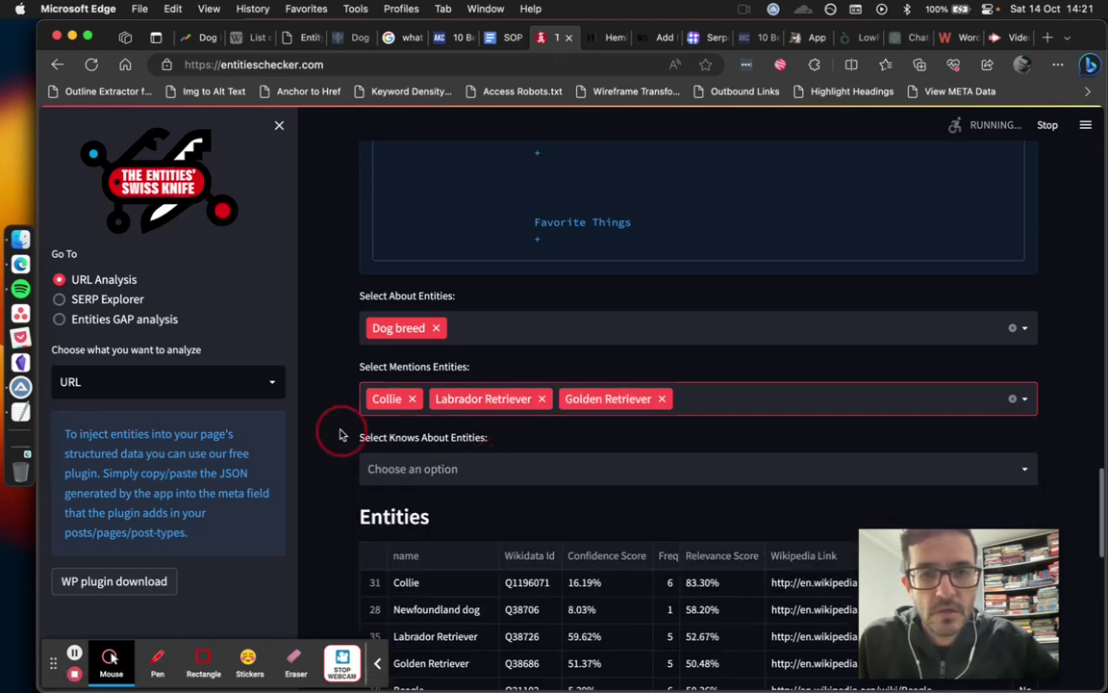
# Download the About and Mentions Entities JSON-LD, open the file in Visual Studio Code and close the release notes
pyautogui.scroll(-10, 333, 440)
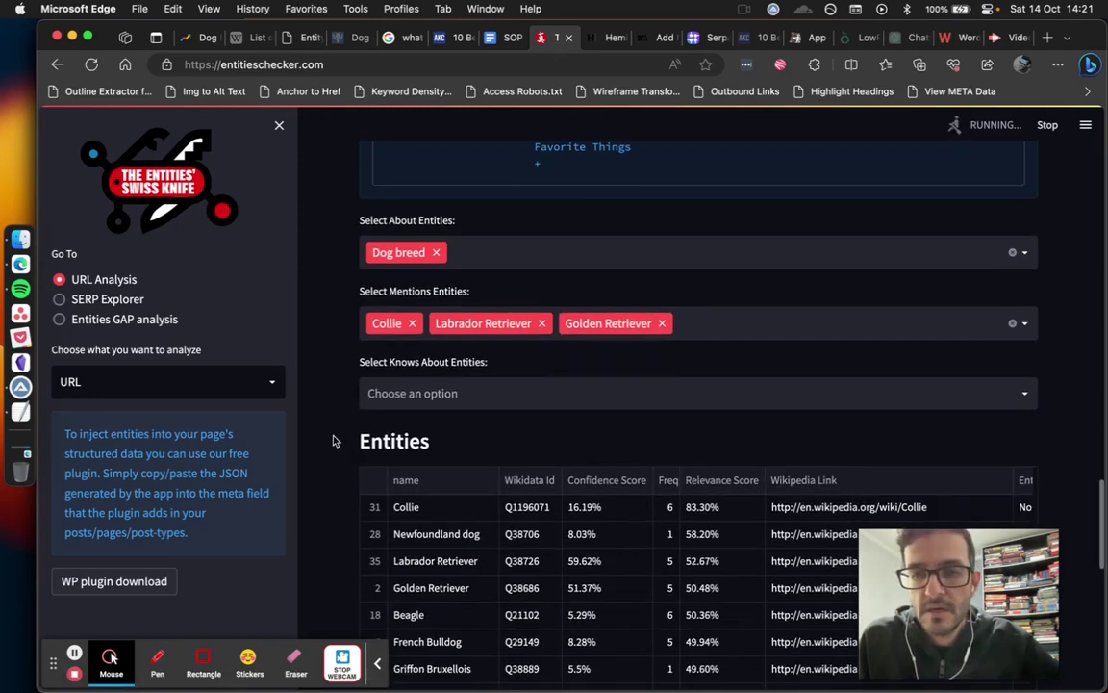
pyautogui.scroll(-2, 332, 440)
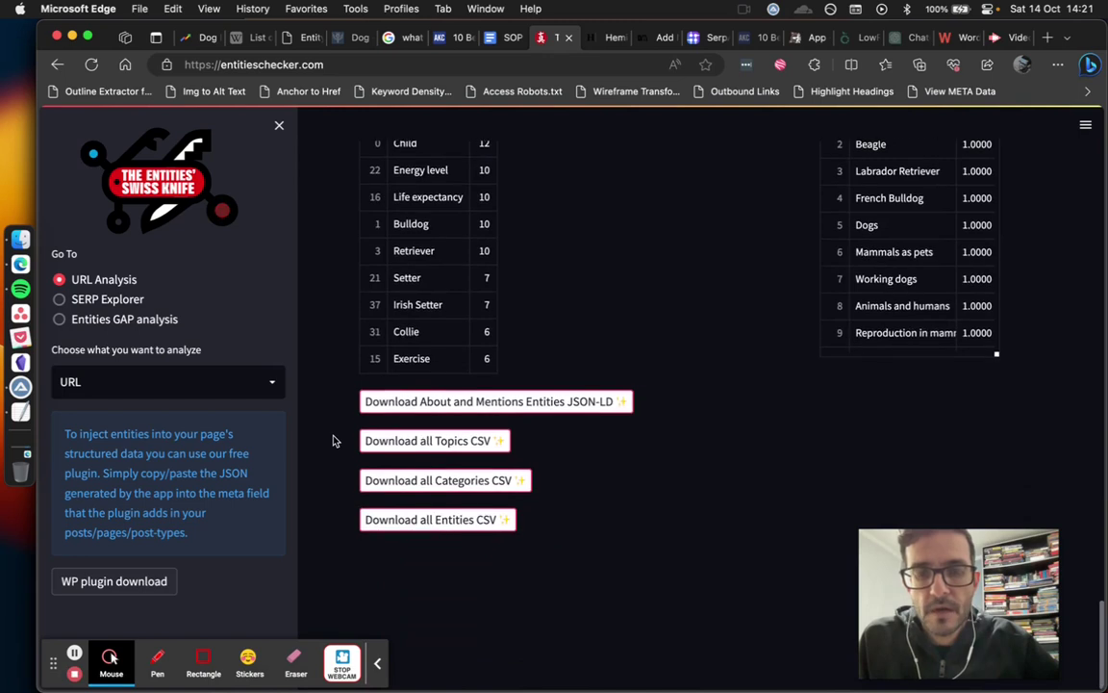
pyautogui.click(447, 404)
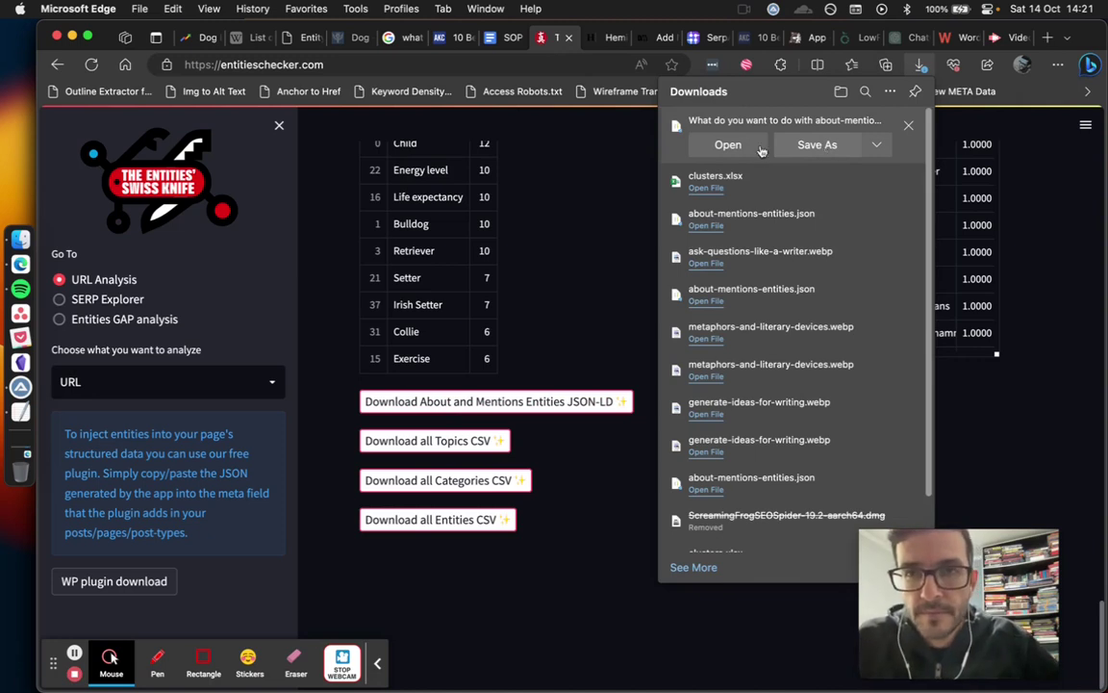
pyautogui.click(728, 146)
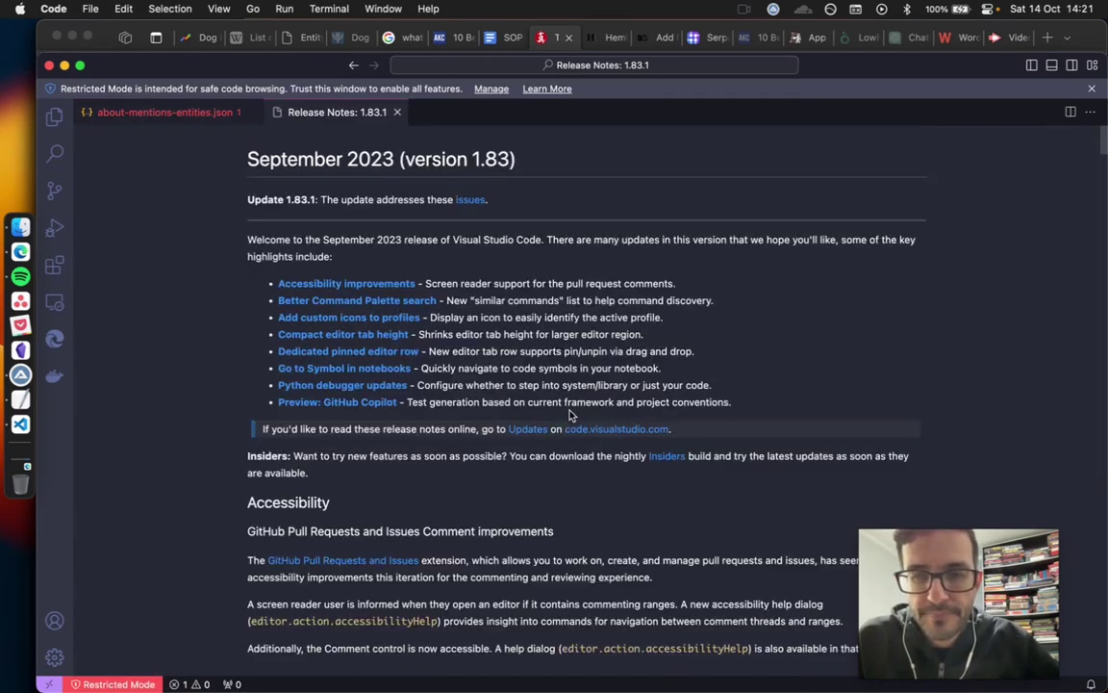
pyautogui.click(396, 111)
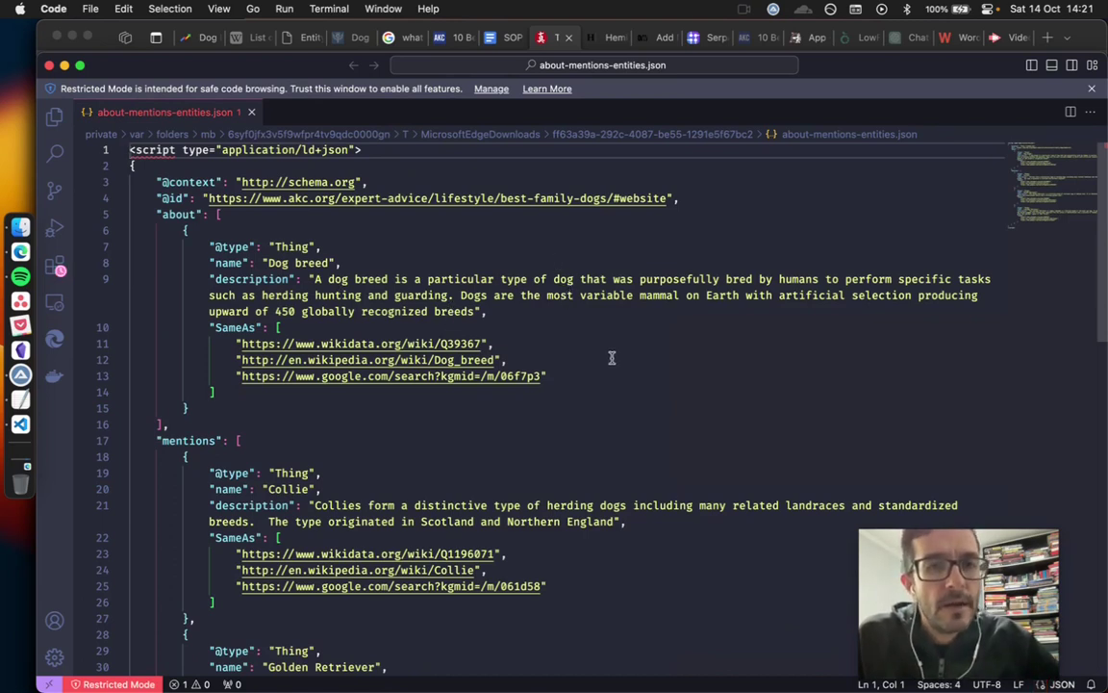
# Examine the "about" block of about-mentions-entities.json: the Dog breed entity's type, name, description and SameAs links
pyautogui.scroll(-15, 611, 358)
pyautogui.scroll(15, 611, 360)
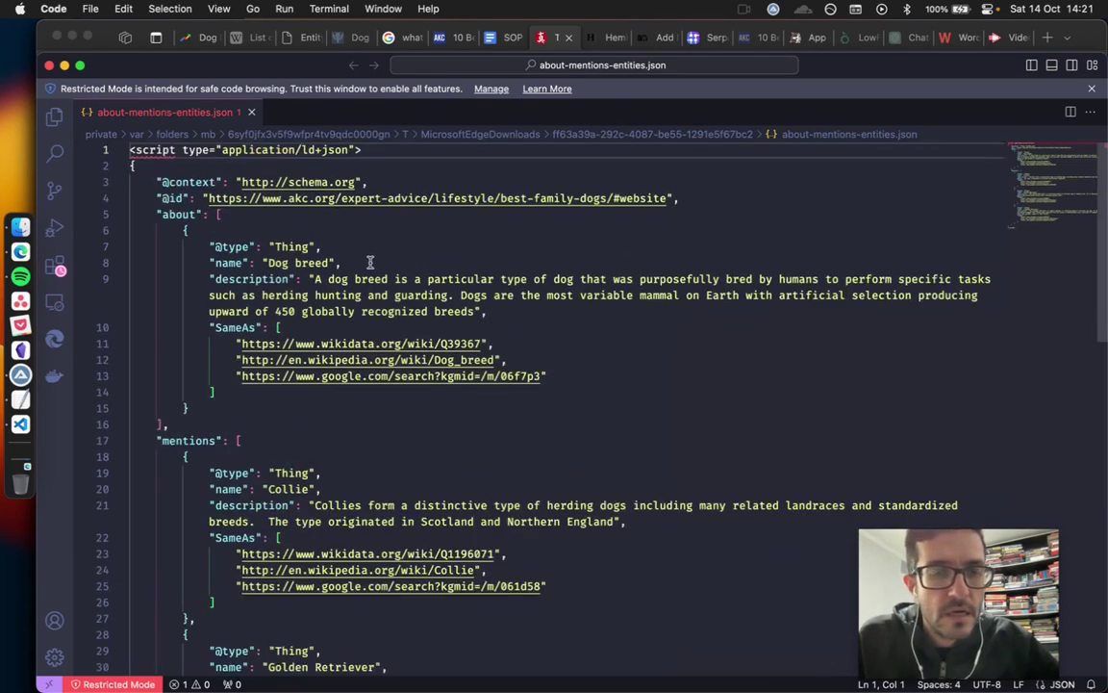
pyautogui.moveTo(196, 216); pyautogui.dragTo(176, 214)
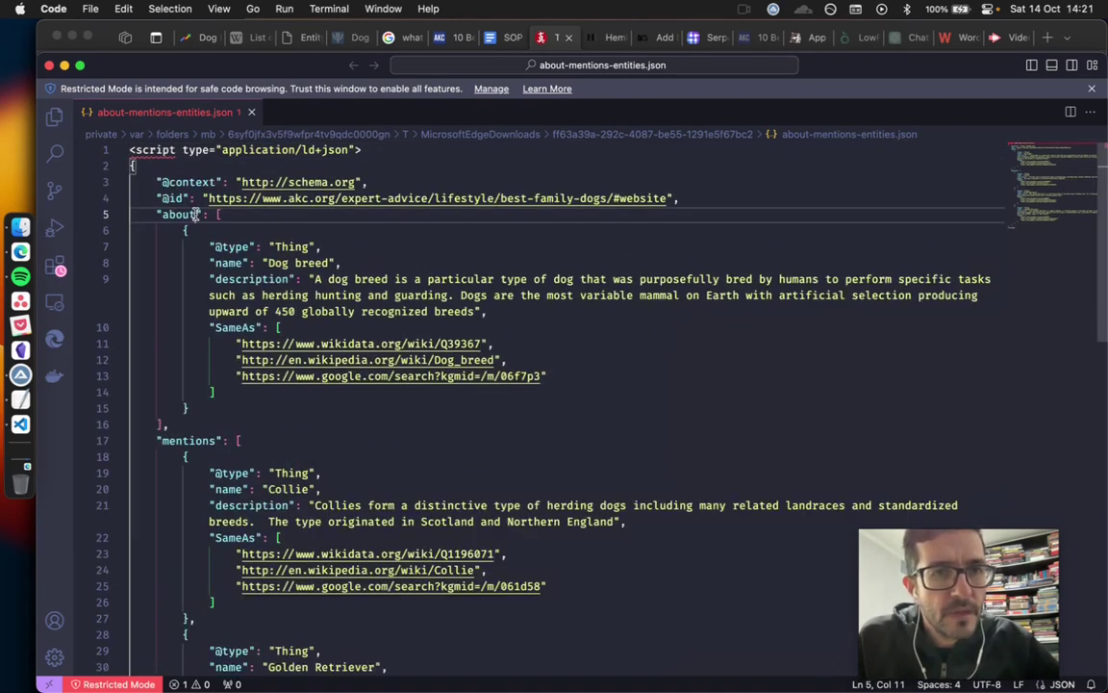
pyautogui.click(177, 214)
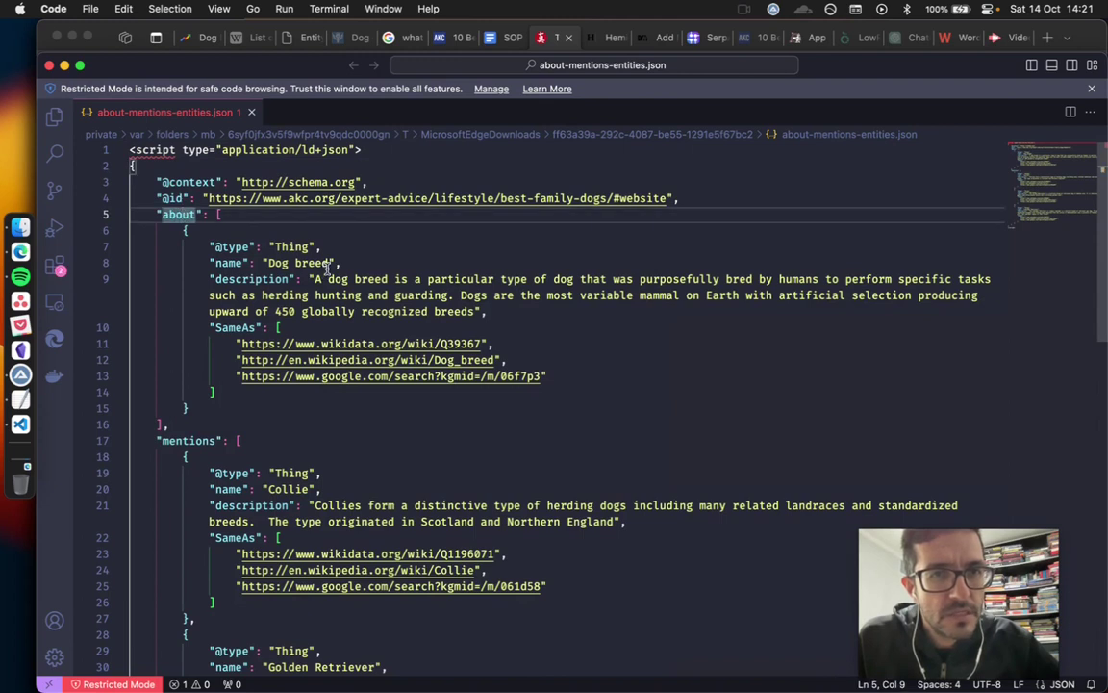
pyautogui.moveTo(330, 262); pyautogui.dragTo(268, 262)
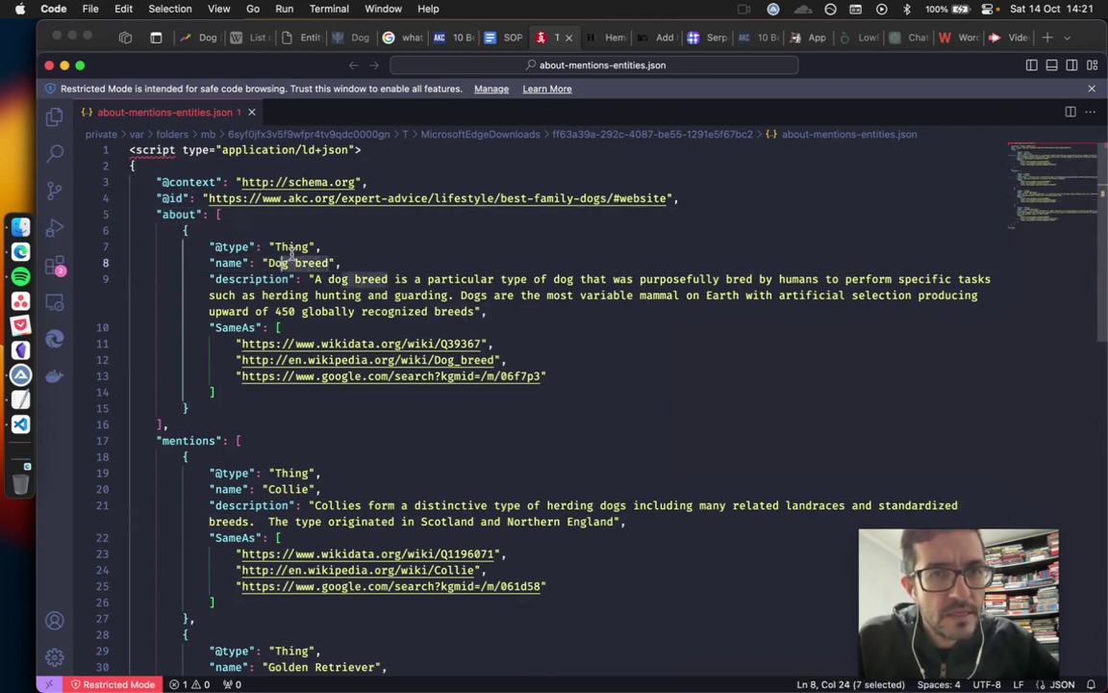
pyautogui.click(293, 247)
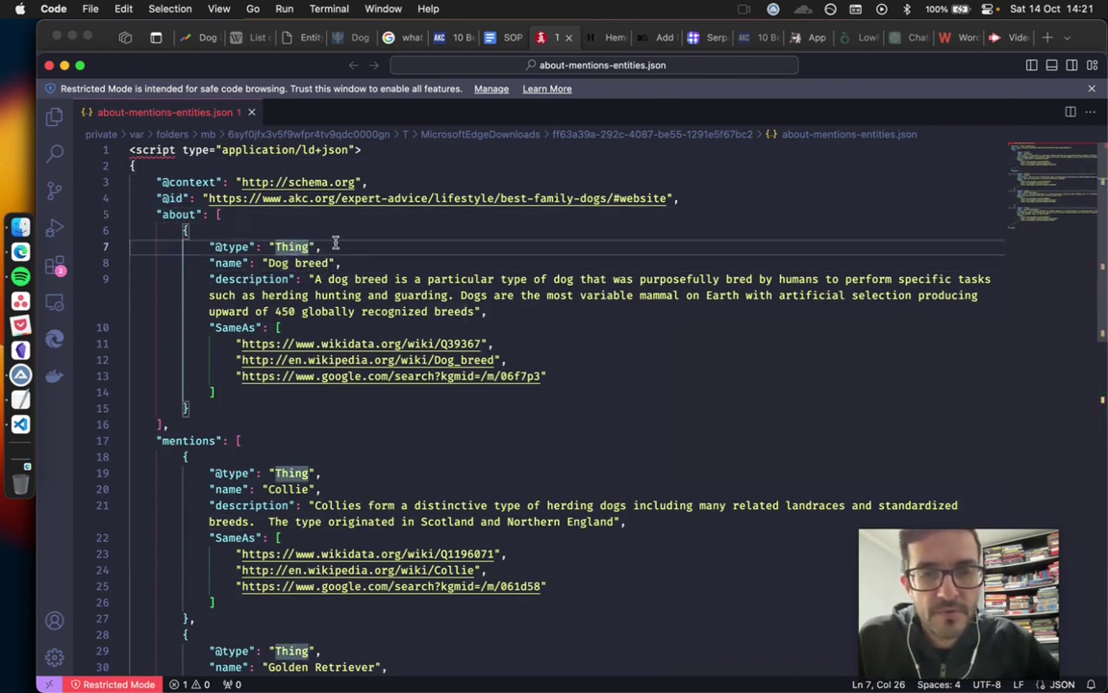
pyautogui.click(342, 236)
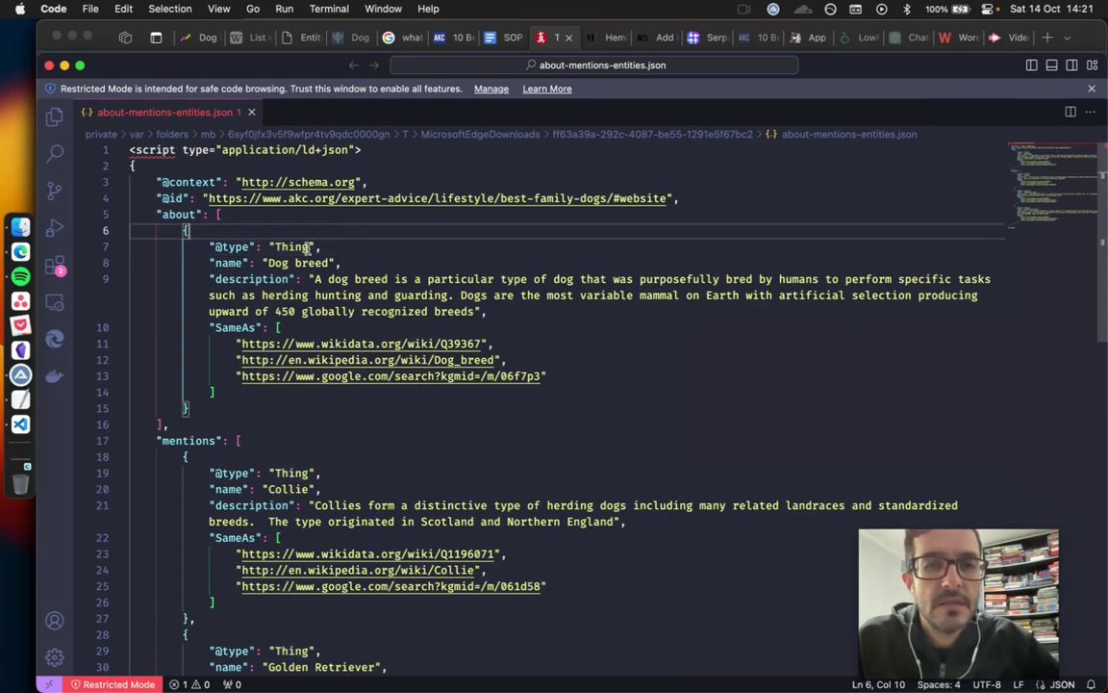
pyautogui.doubleClick(293, 247)
pyautogui.click(352, 233)
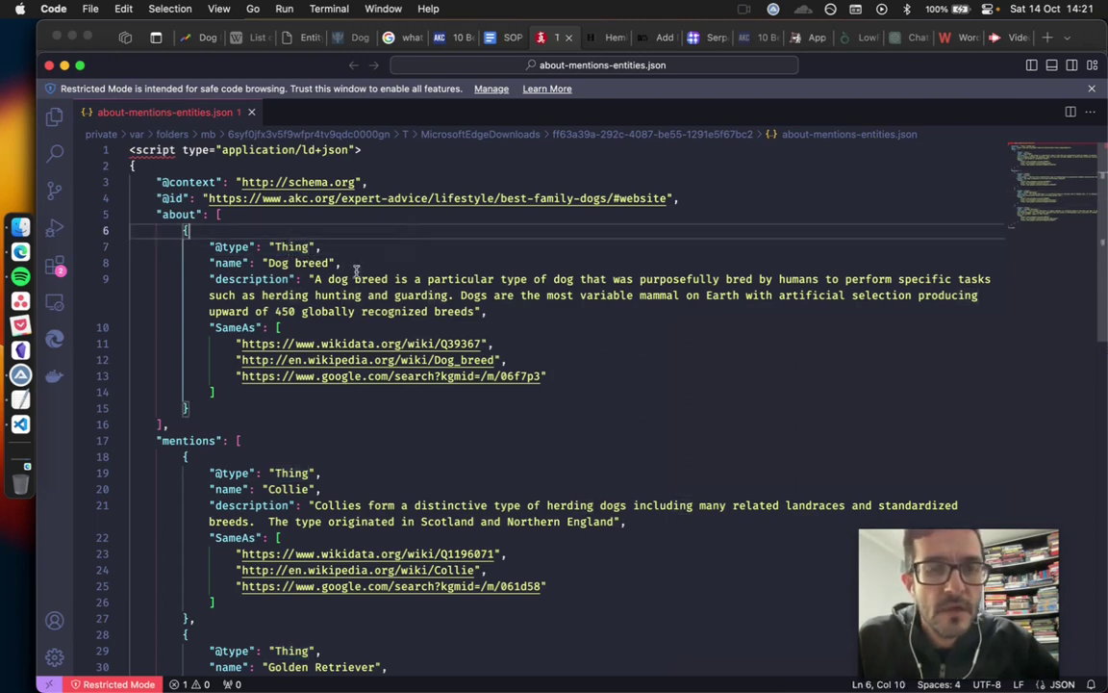
pyautogui.click(353, 279)
pyautogui.click(316, 279)
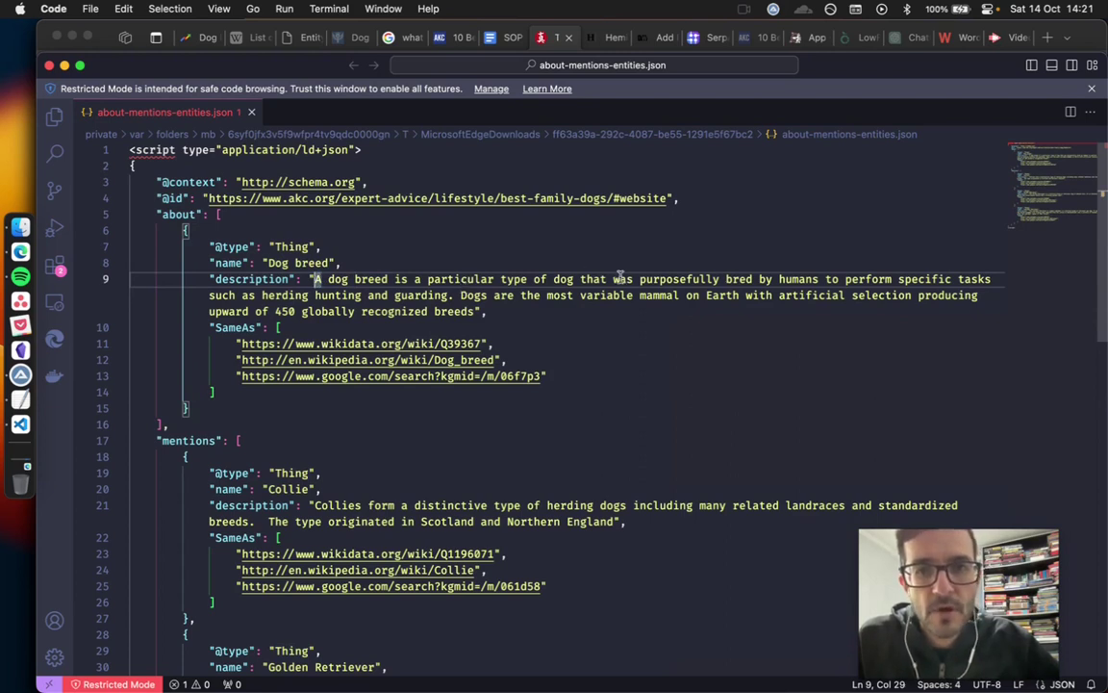
pyautogui.moveTo(479, 312); pyautogui.dragTo(319, 286)
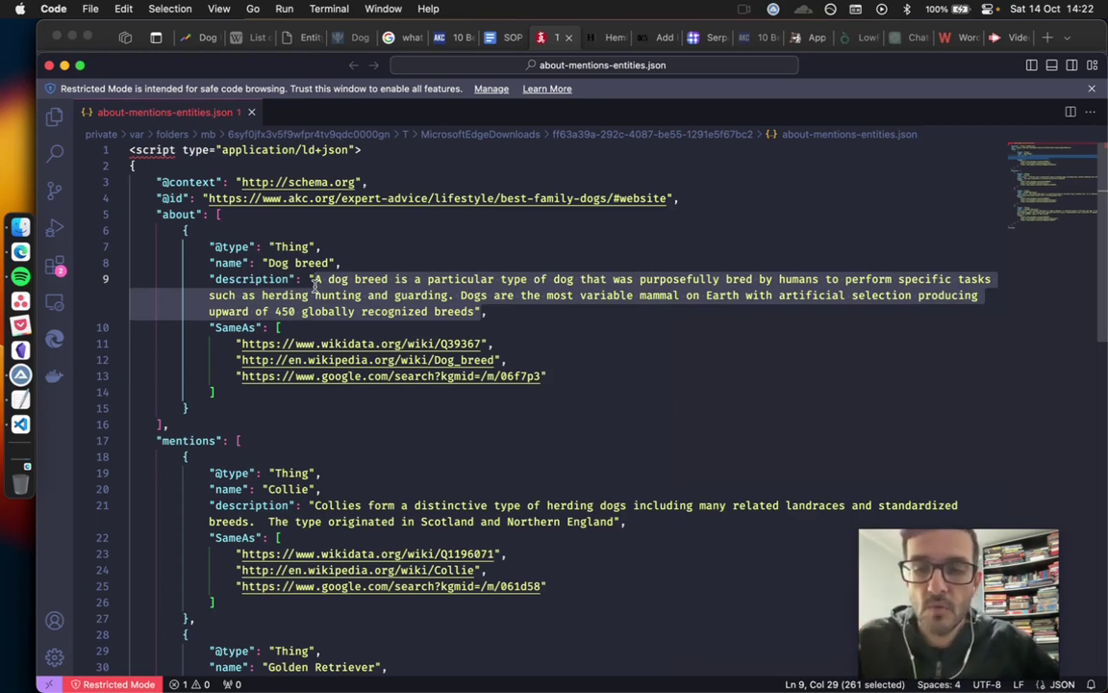
pyautogui.click(600, 356)
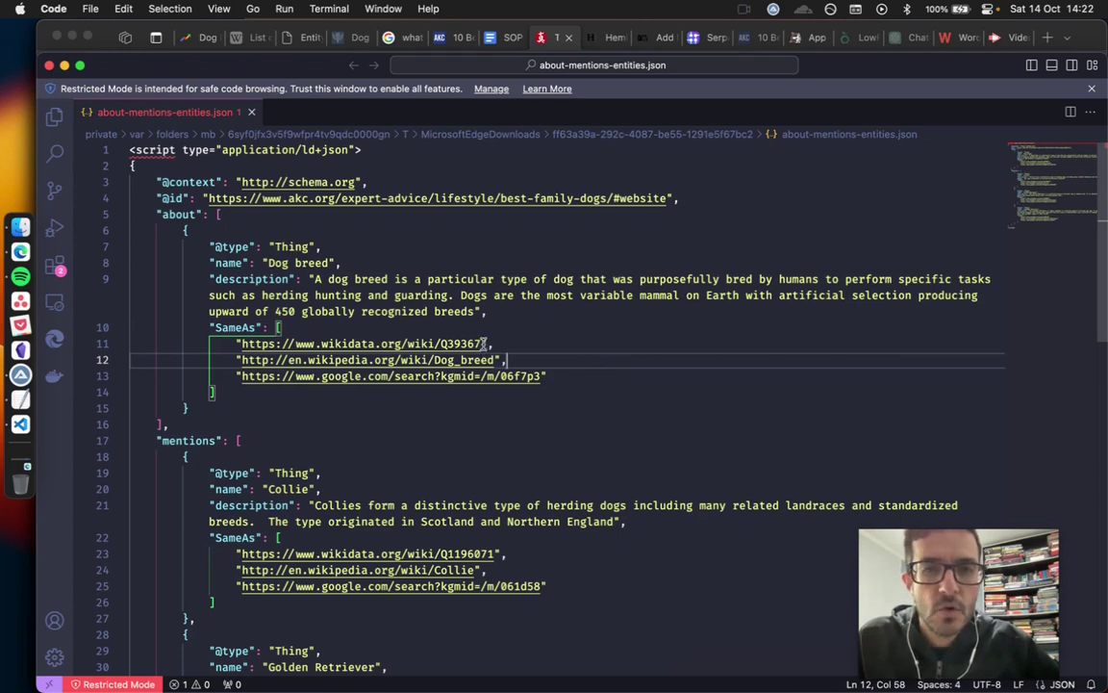
# Open the Dog breed entity's Wikidata link in a new Microsoft Edge tab and look through its item page
pyautogui.moveTo(484, 343); pyautogui.dragTo(243, 343)
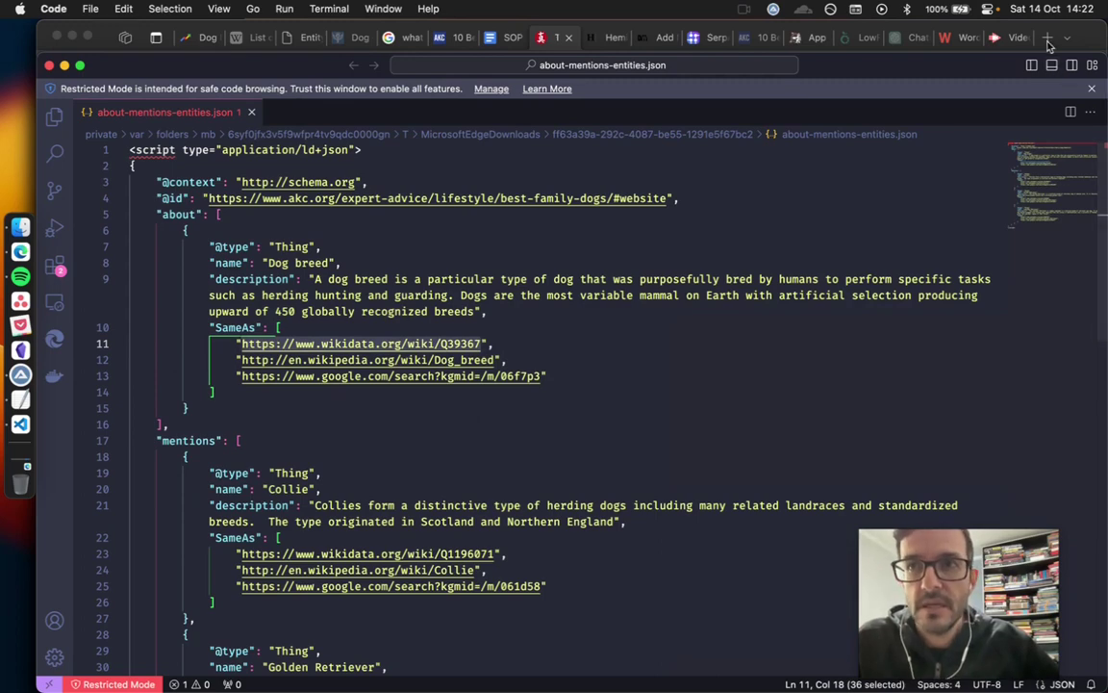
pyautogui.press('super+Tab')
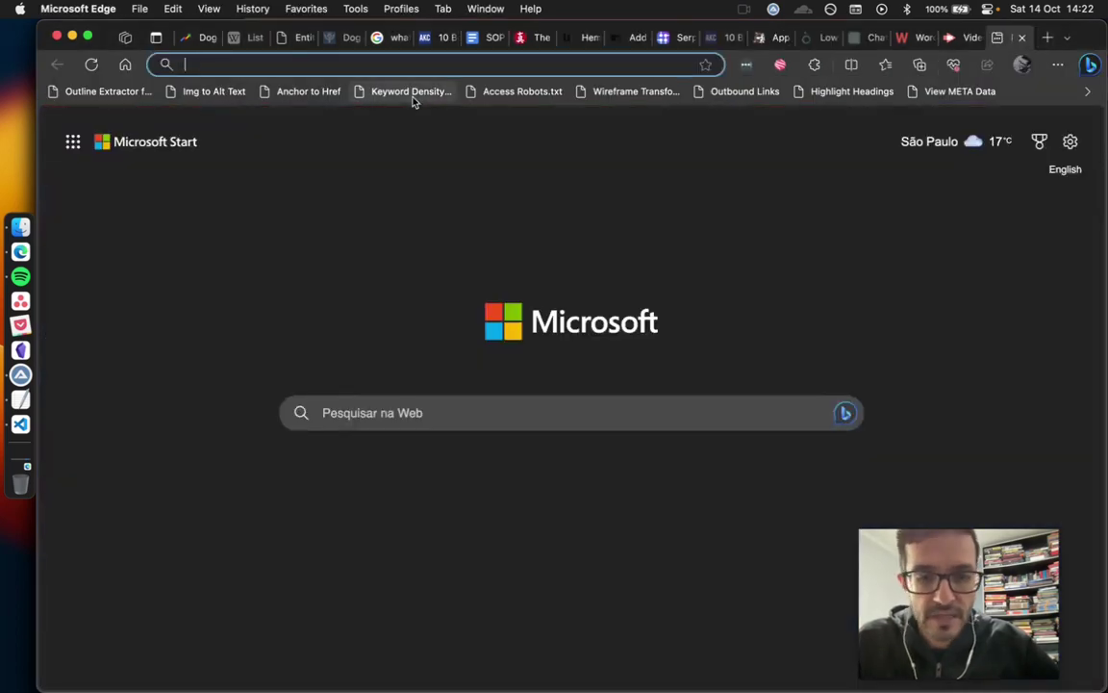
pyautogui.write('https://www.wikidata.org/wiki/Q39367')
pyautogui.press('Return')
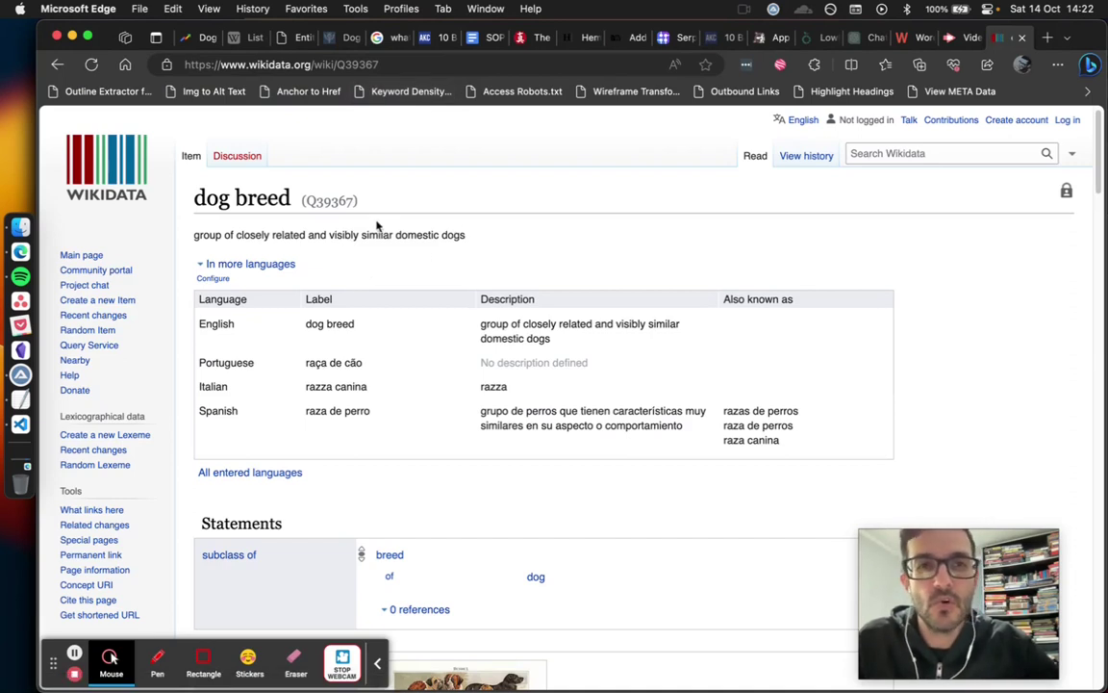
pyautogui.moveTo(366, 206); pyautogui.dragTo(218, 199)
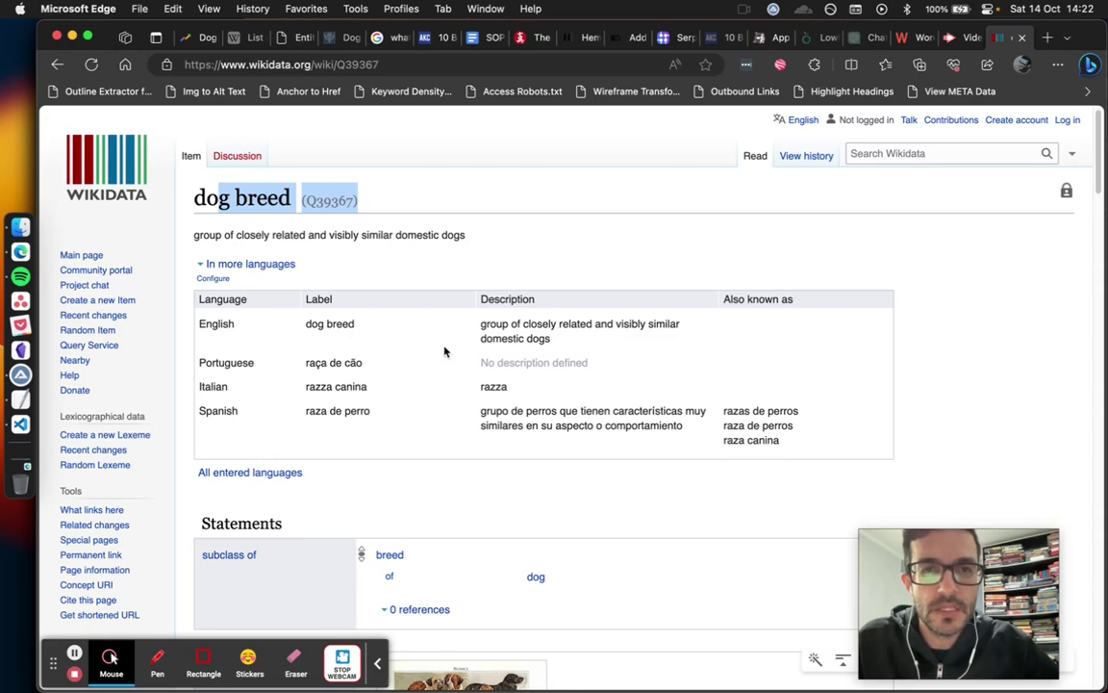
pyautogui.click(459, 213)
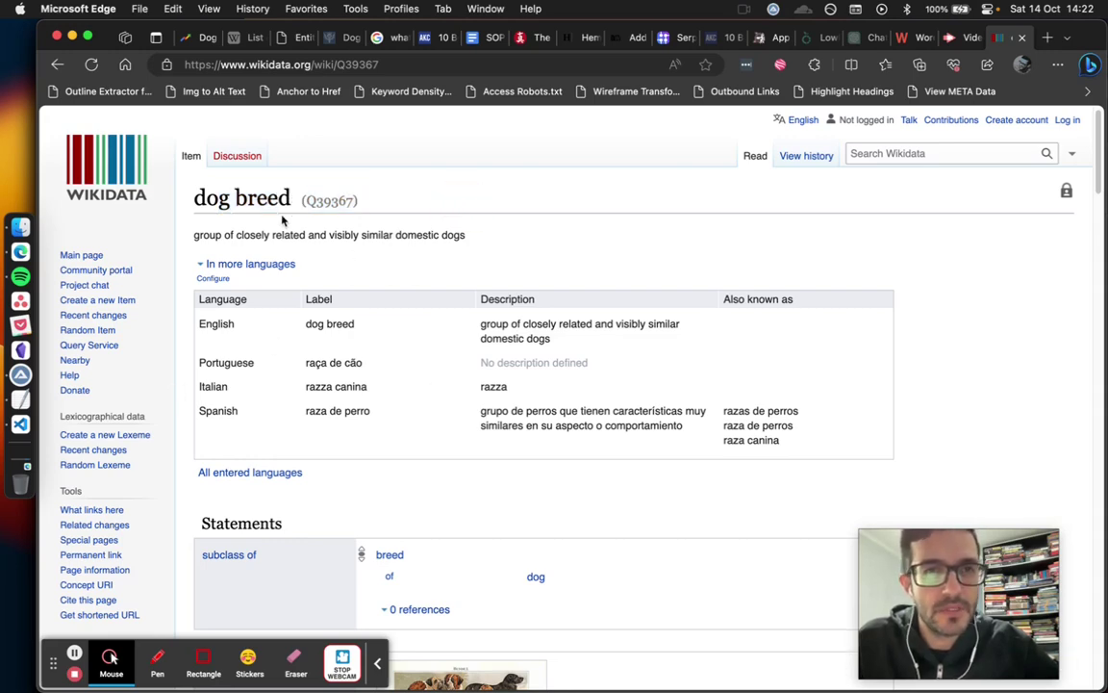
pyautogui.scroll(-10, 337, 447)
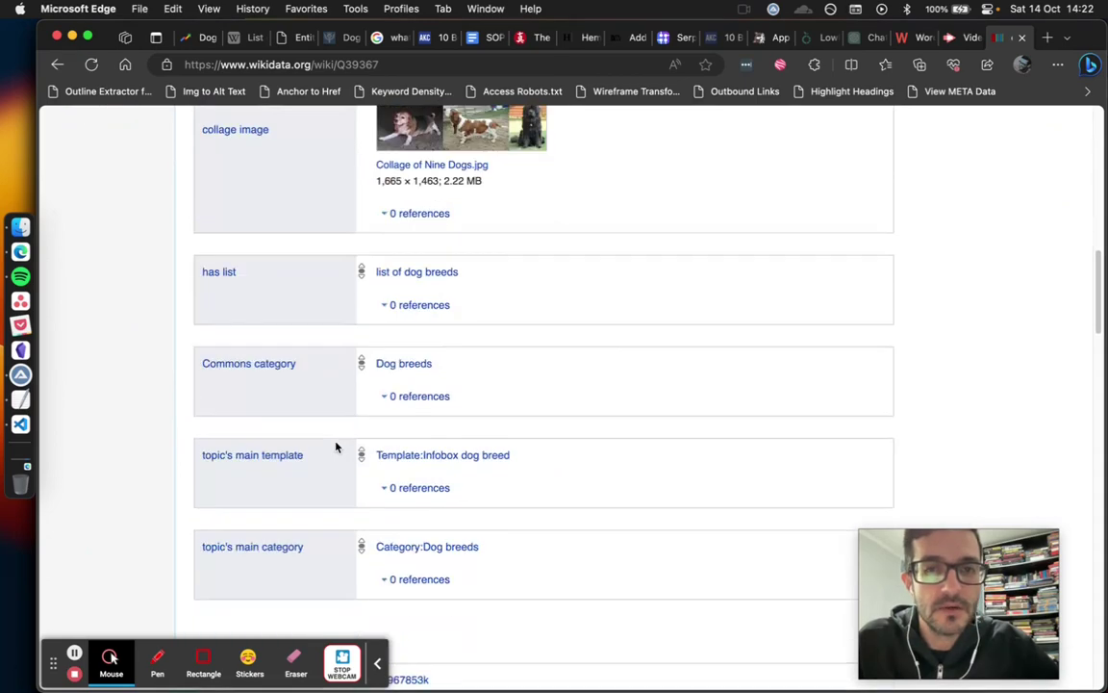
pyautogui.scroll(10, 336, 447)
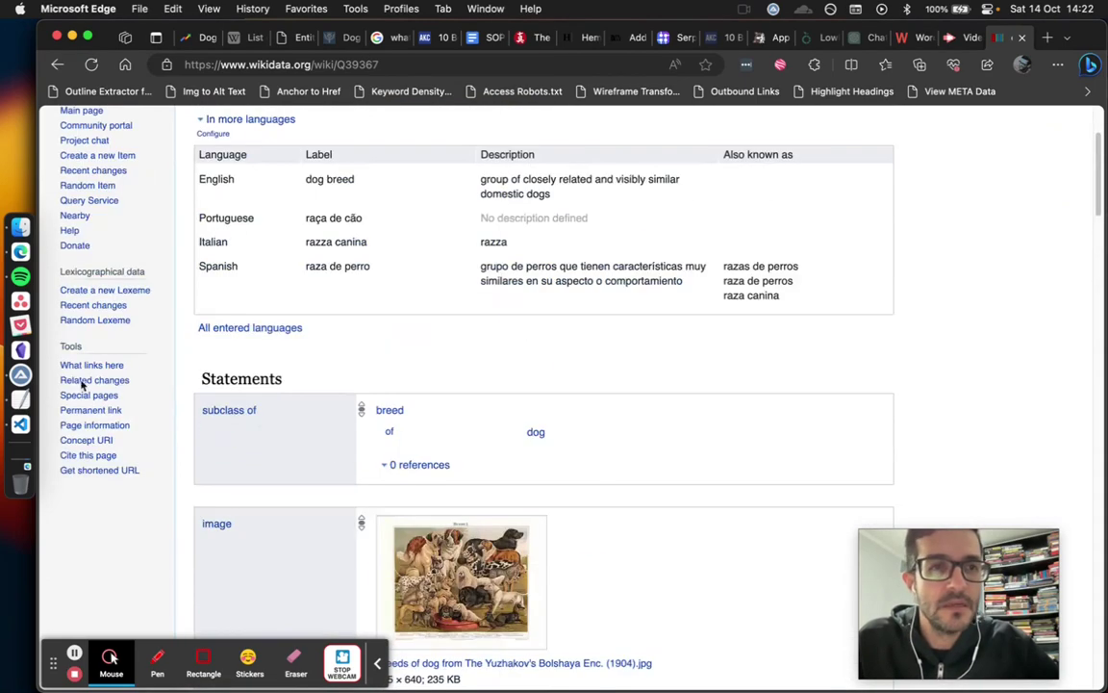
# Switch back to Visual Studio Code and compare the JSON file's "about" and "mentions" blocks, including their SameAs links
pyautogui.click(20, 424)
pyautogui.click(502, 360)
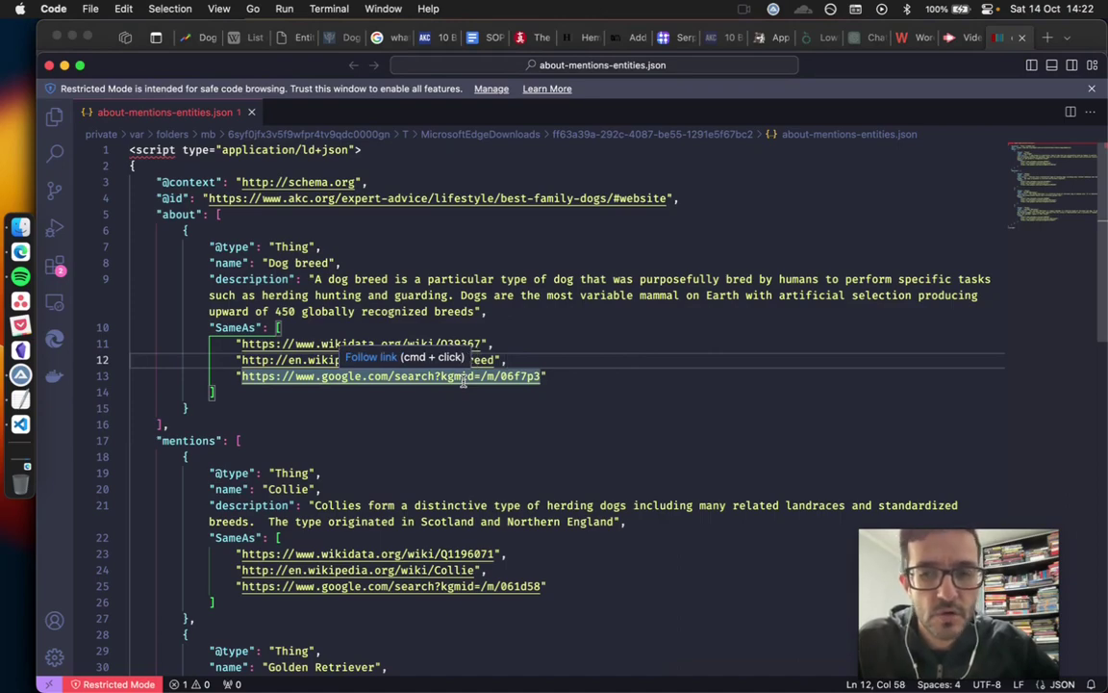
pyautogui.click(666, 388)
pyautogui.scroll(-10, 666, 388)
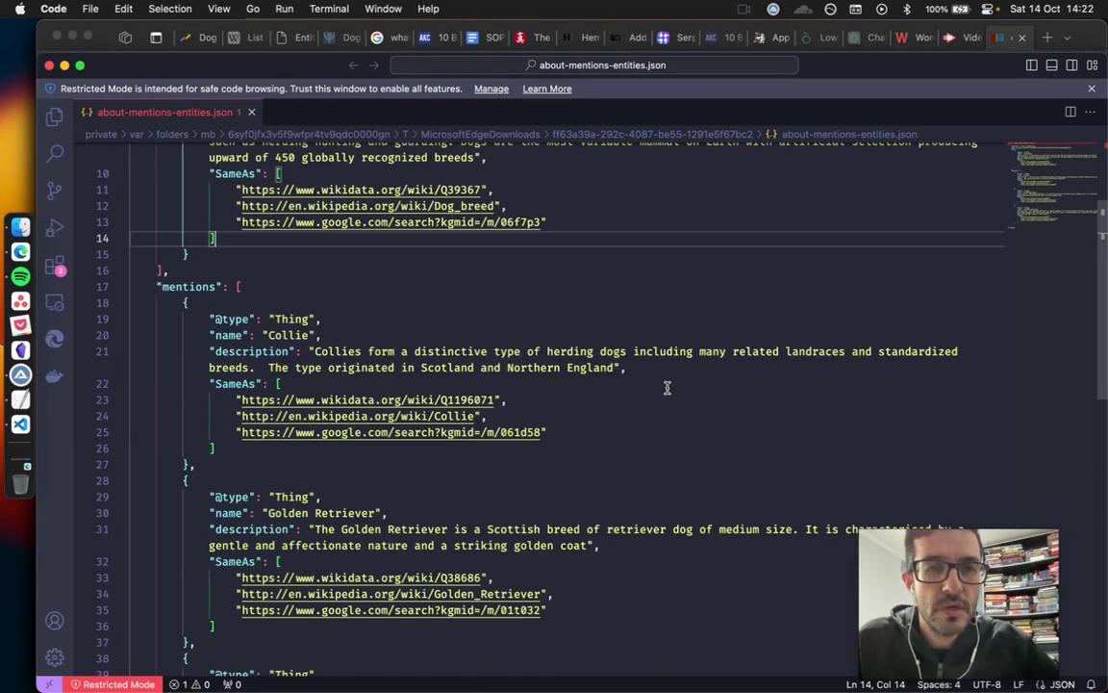
pyautogui.scroll(8, 663, 390)
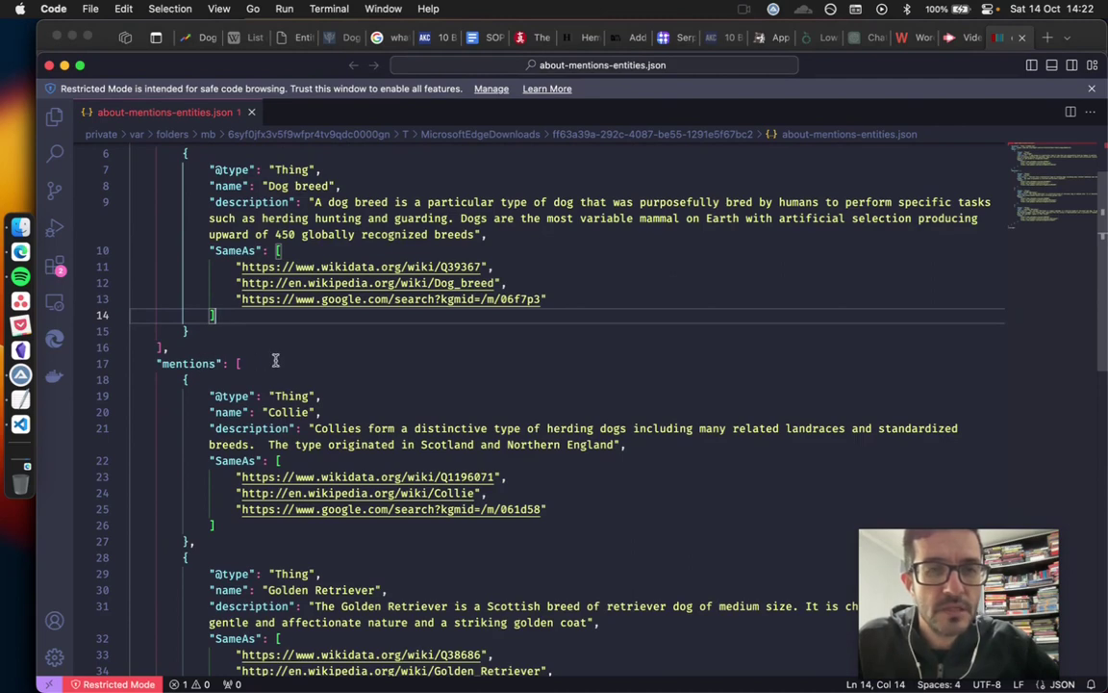
pyautogui.scroll(2, 275, 360)
pyautogui.scroll(-3, 262, 423)
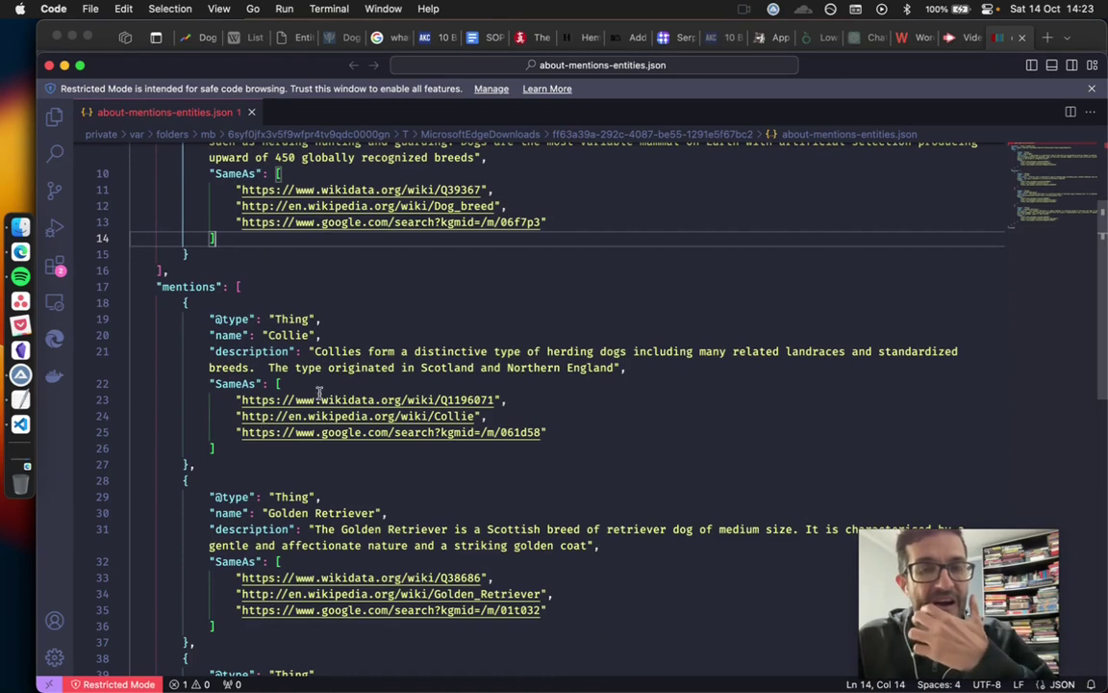
pyautogui.scroll(3, 263, 365)
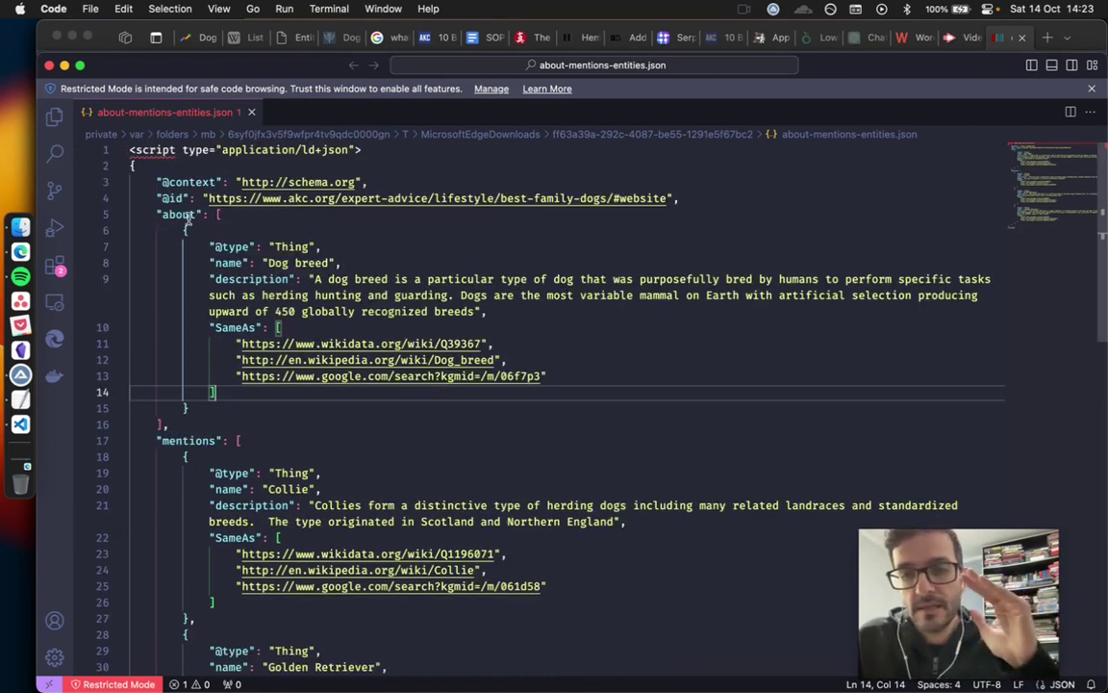
pyautogui.moveTo(189, 219); pyautogui.dragTo(183, 218)
pyautogui.click(321, 443)
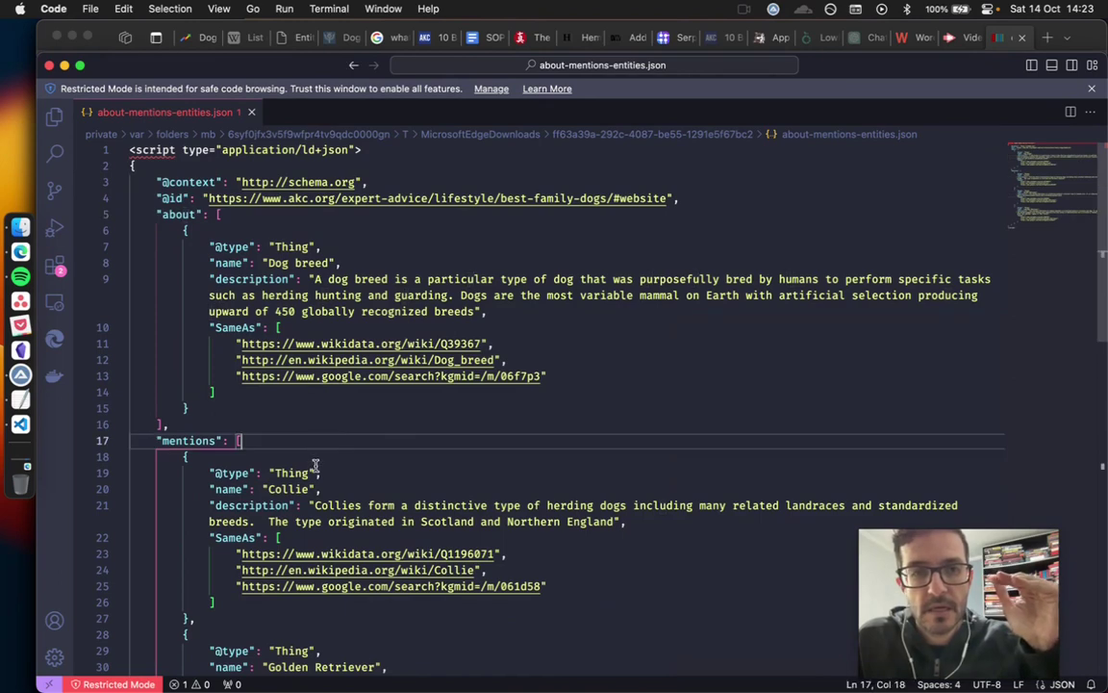
# Examine the "mentions" entities in the JSON file, including the descriptions and SameAs links of Collie, Golden Retriever and Labrador Retriever
pyautogui.scroll(-2, 274, 375)
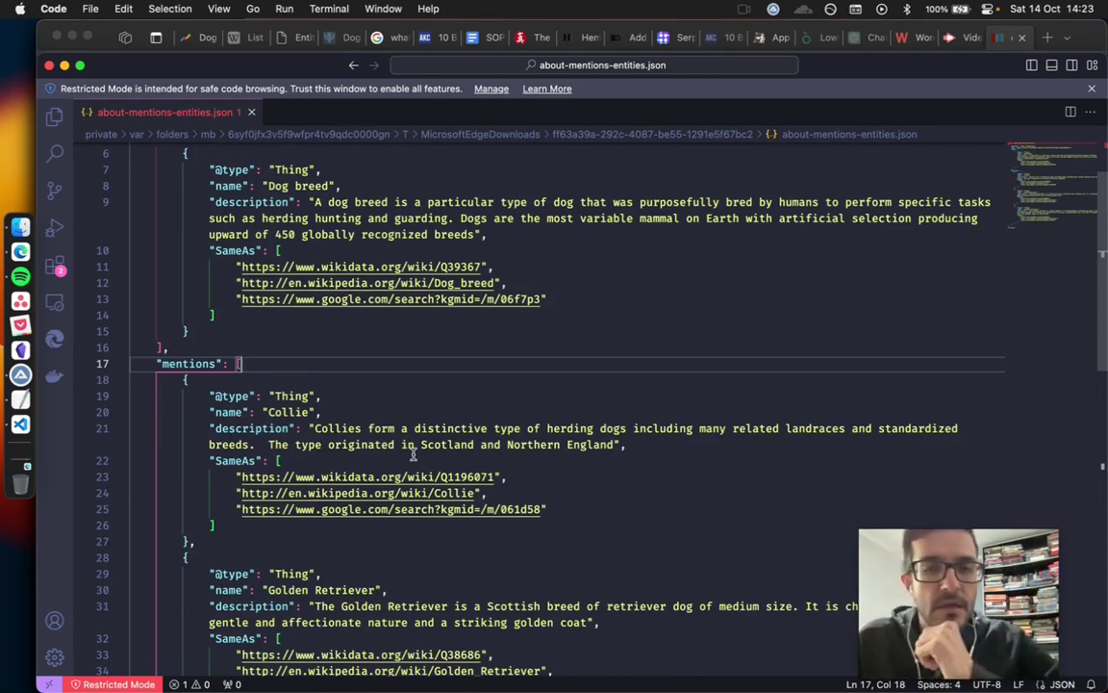
pyautogui.scroll(-5, 412, 455)
pyautogui.scroll(3, 423, 409)
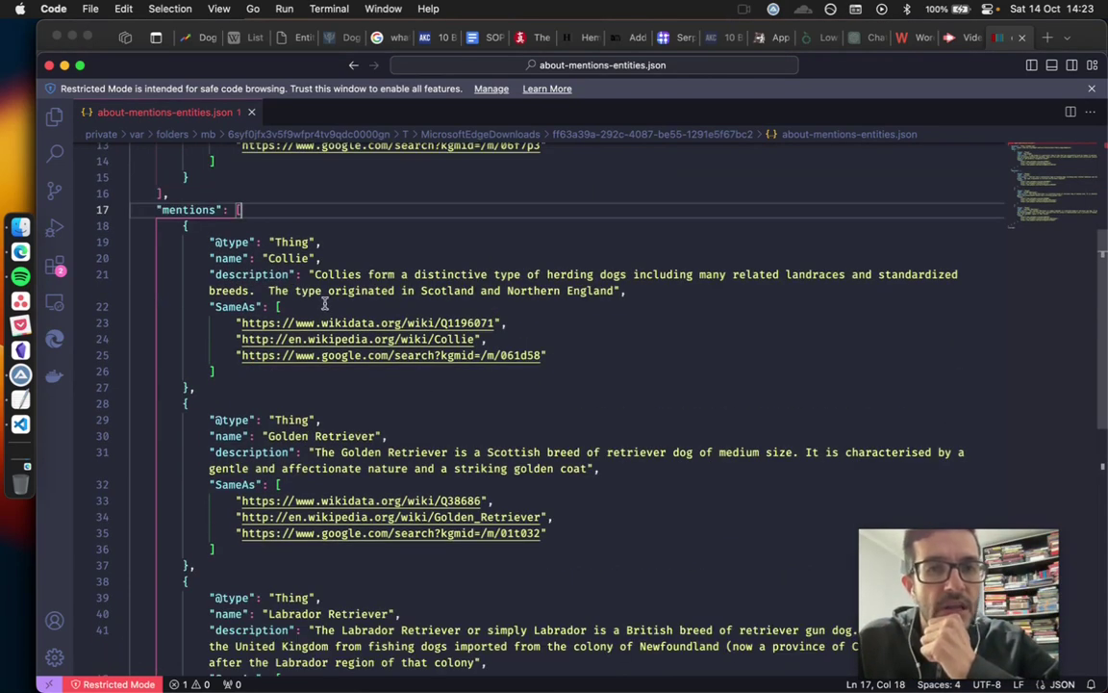
pyautogui.moveTo(342, 275); pyautogui.dragTo(382, 275)
pyautogui.click(493, 275)
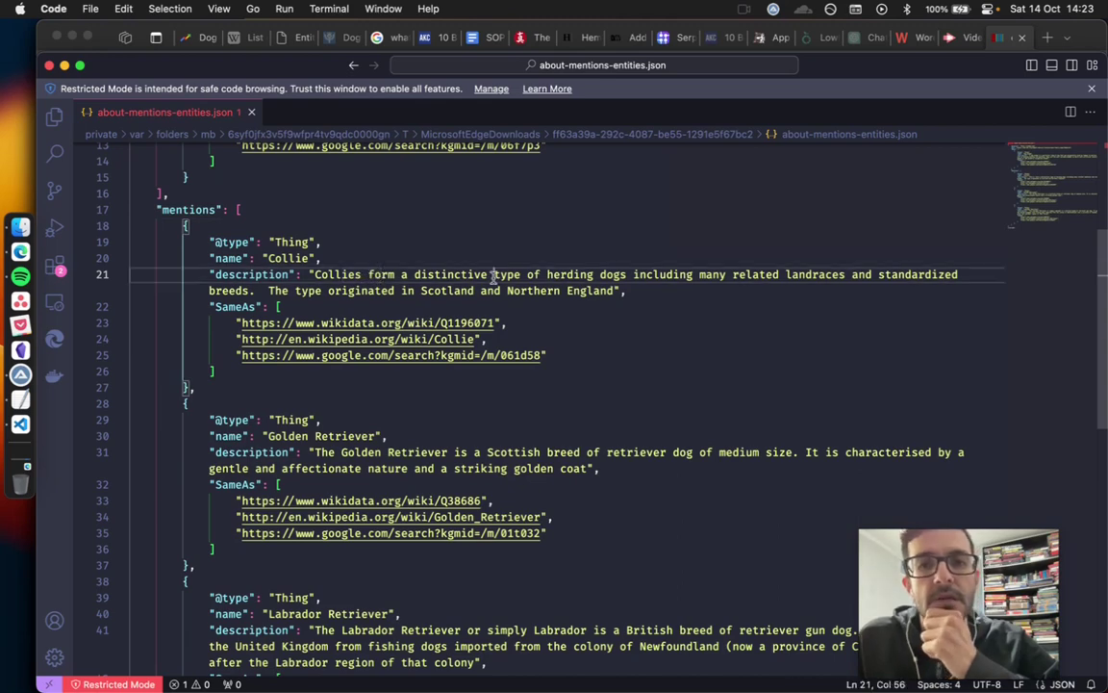
pyautogui.scroll(-6, 599, 354)
pyautogui.scroll(10, 327, 361)
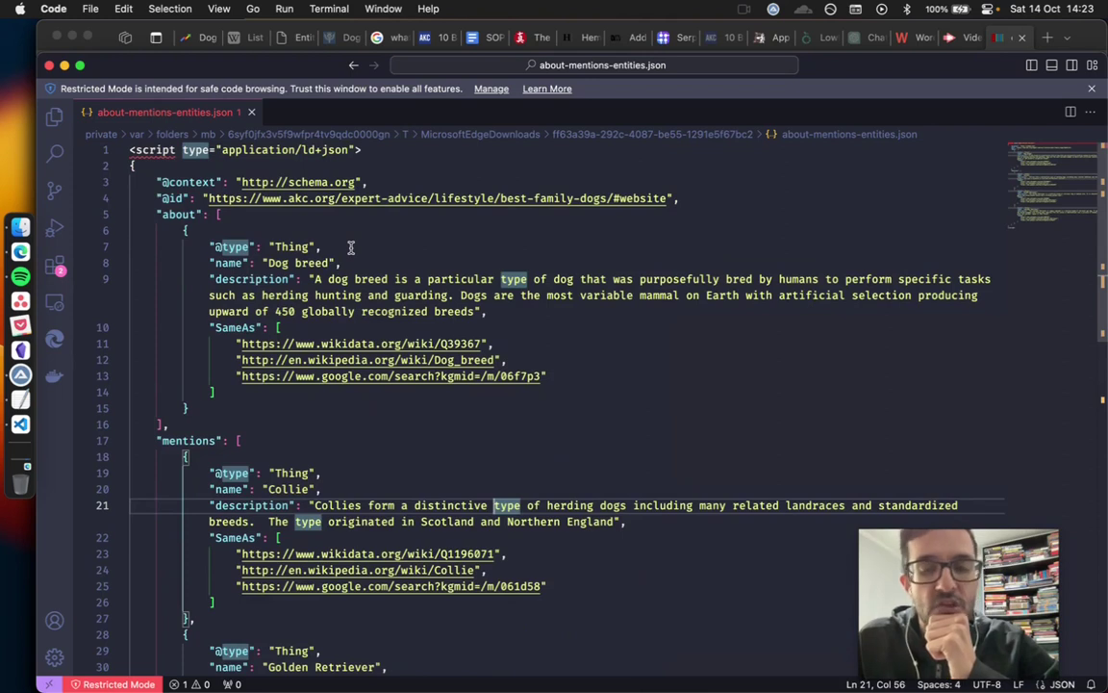
pyautogui.moveTo(671, 198); pyautogui.dragTo(256, 202)
pyautogui.moveTo(228, 198); pyautogui.dragTo(208, 198)
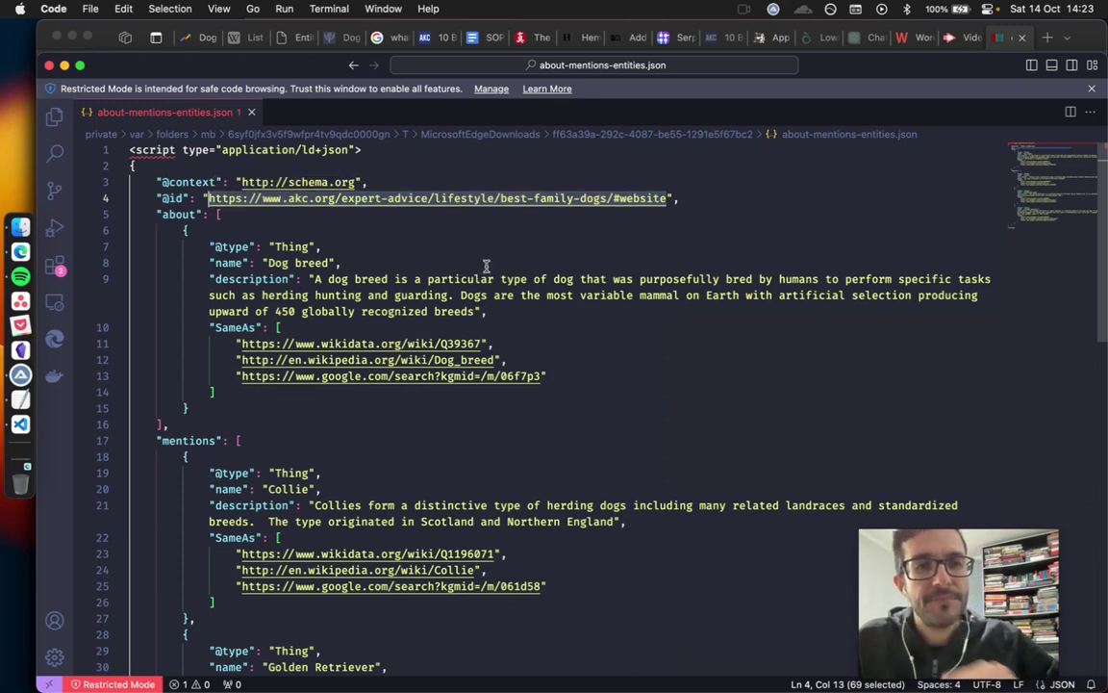
pyautogui.write('https:')
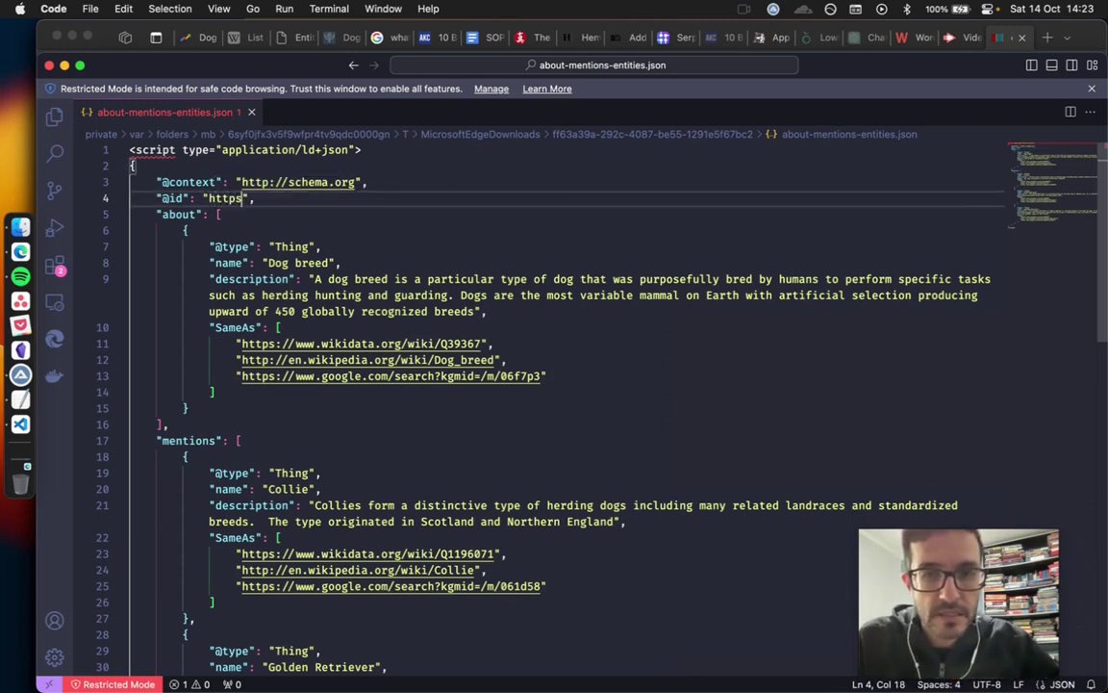
pyautogui.write('//wwbsite')
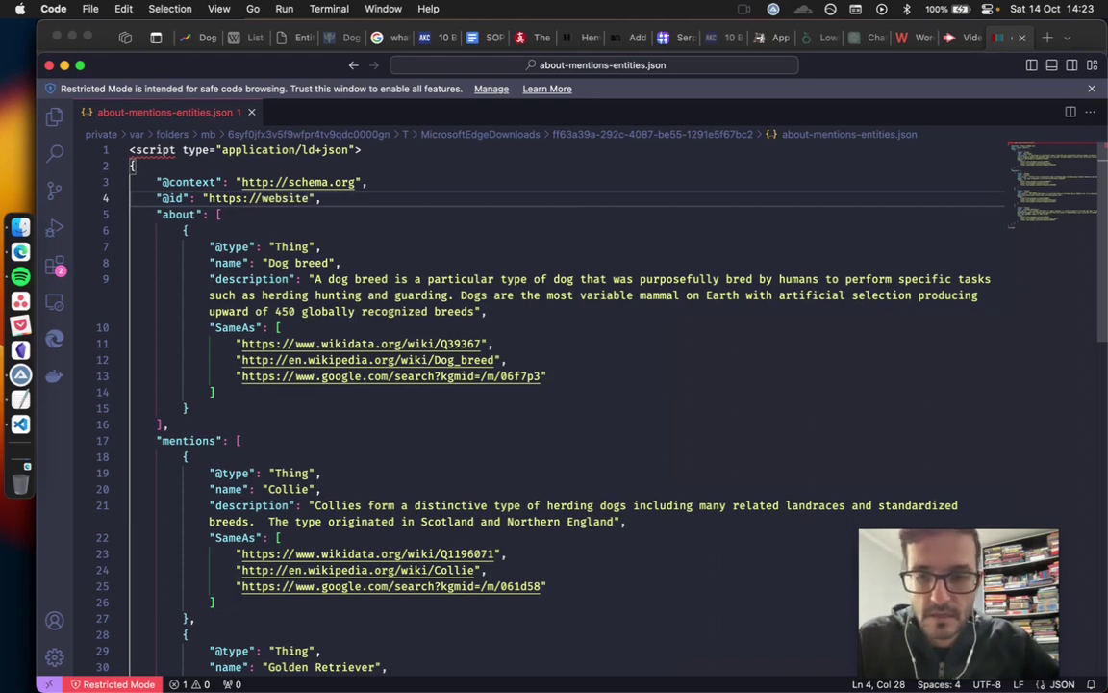
pyautogui.press('BackSpace')
pyautogui.press('BackSpace')
pyautogui.press('BackSpace')
pyautogui.press('BackSpace')
pyautogui.press('BackSpace')
pyautogui.press('BackSpace')
pyautogui.press('BackSpace')
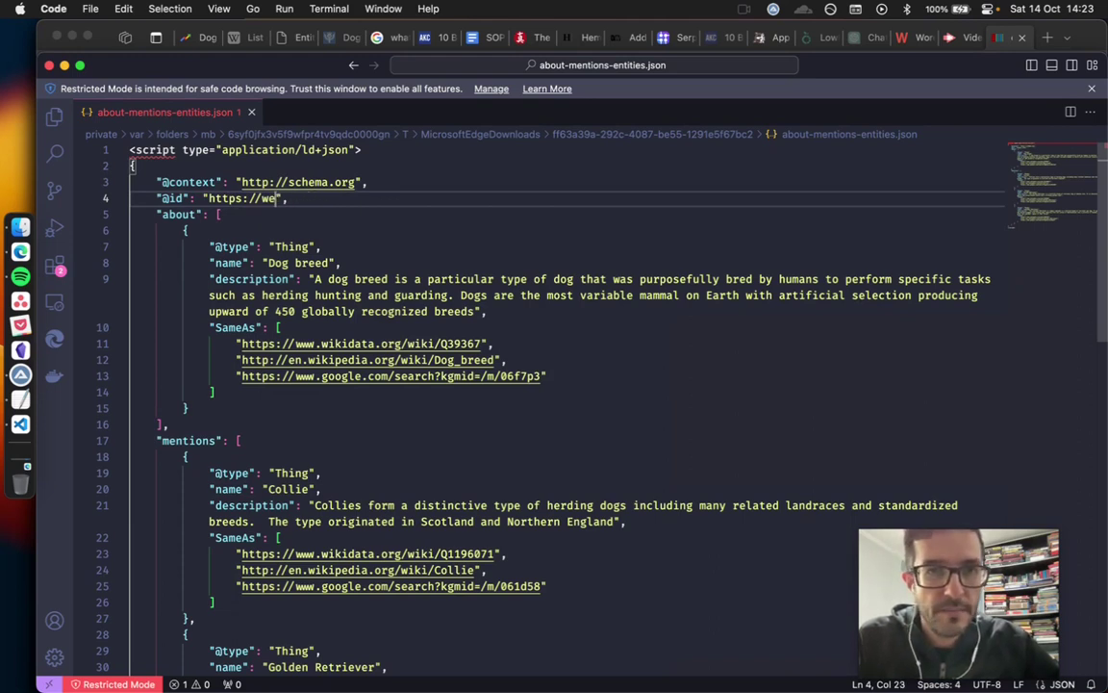
pyautogui.write('ogbre')
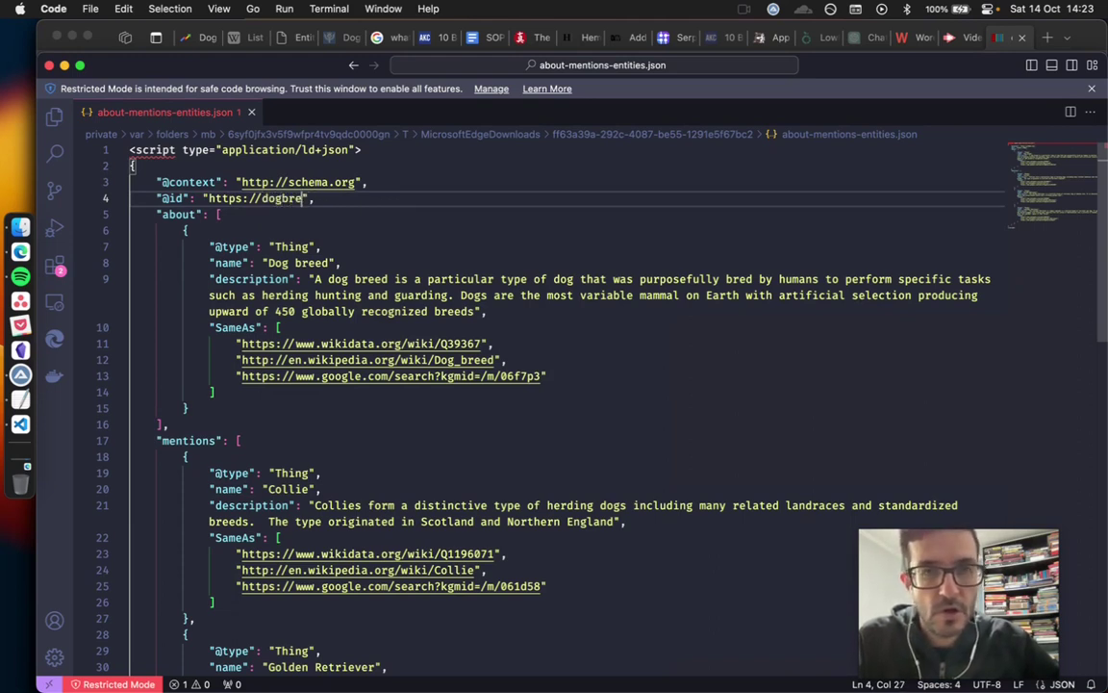
pyautogui.write('edwebsite.com/')
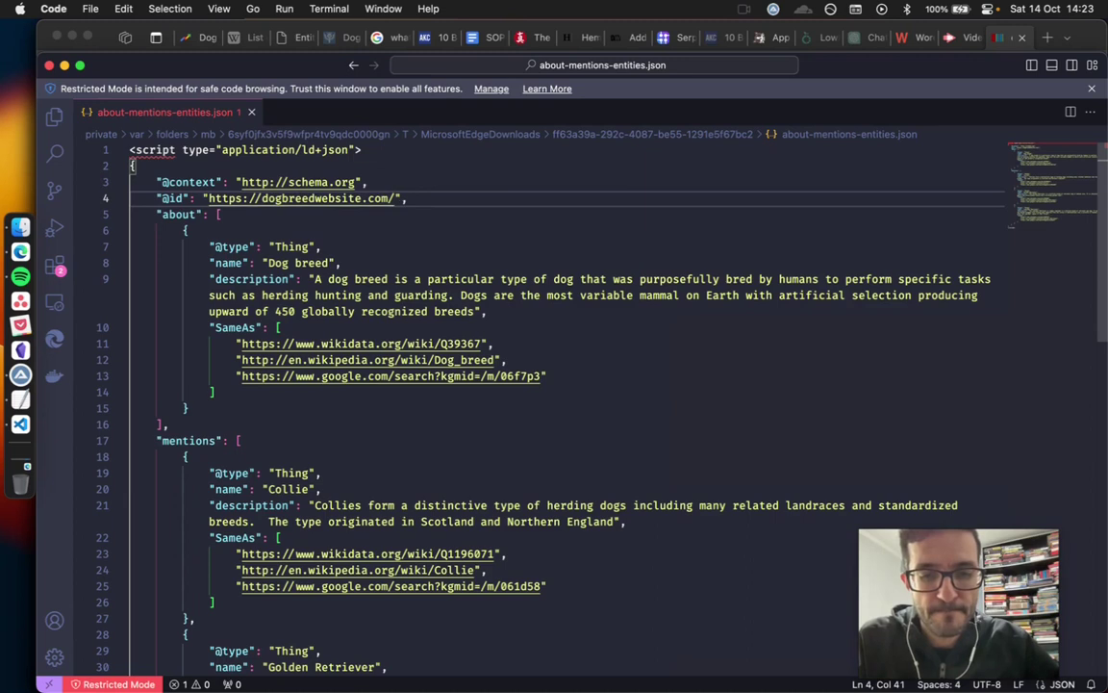
pyautogui.write('all-')
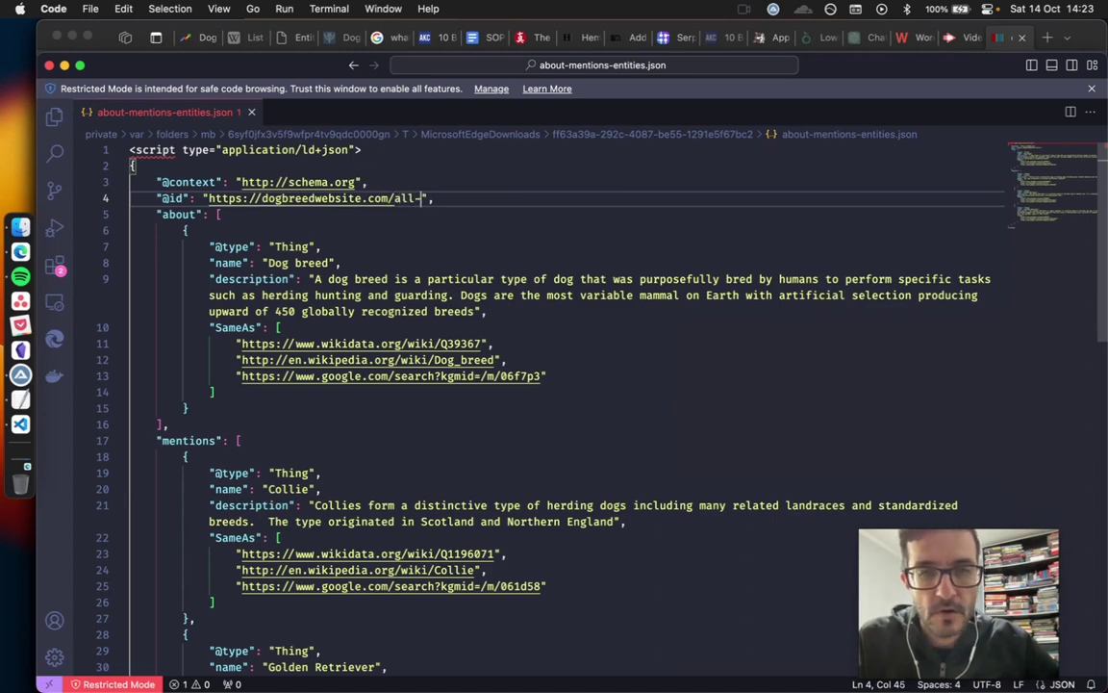
pyautogui.write('about')
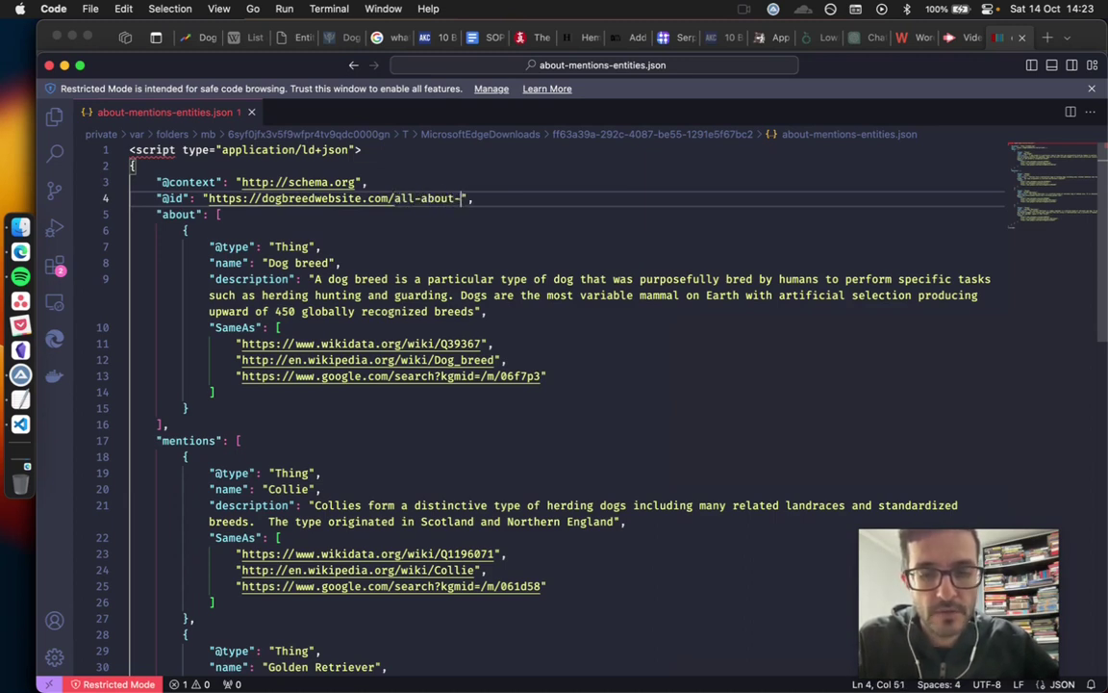
pyautogui.write('-dog')
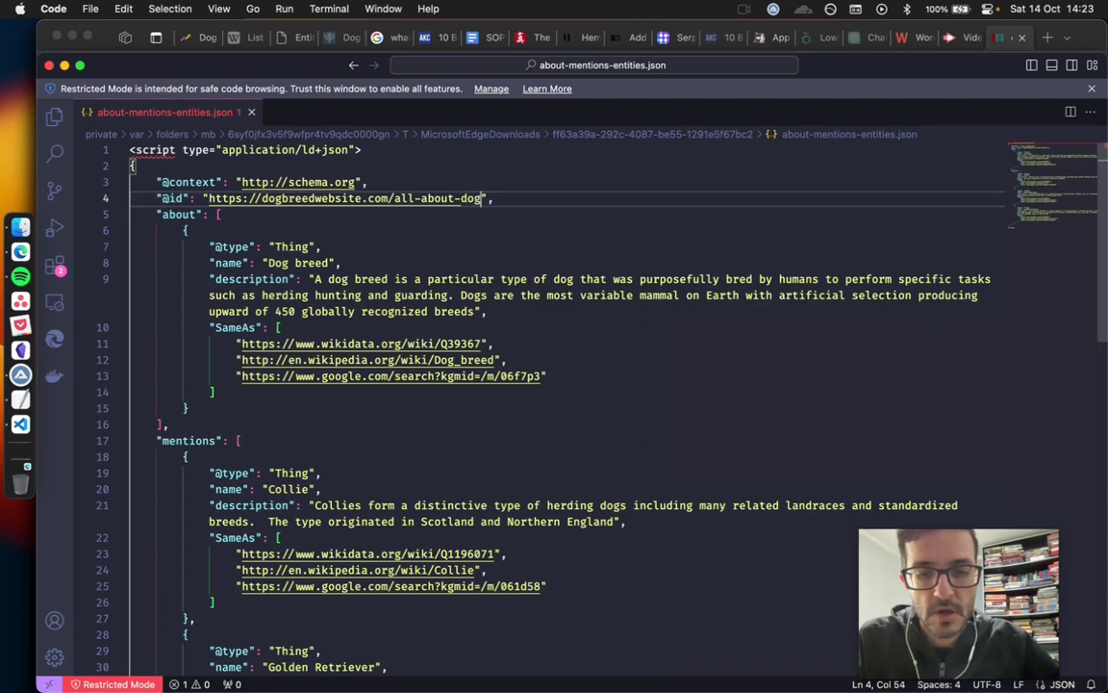
pyautogui.write('-breeds')
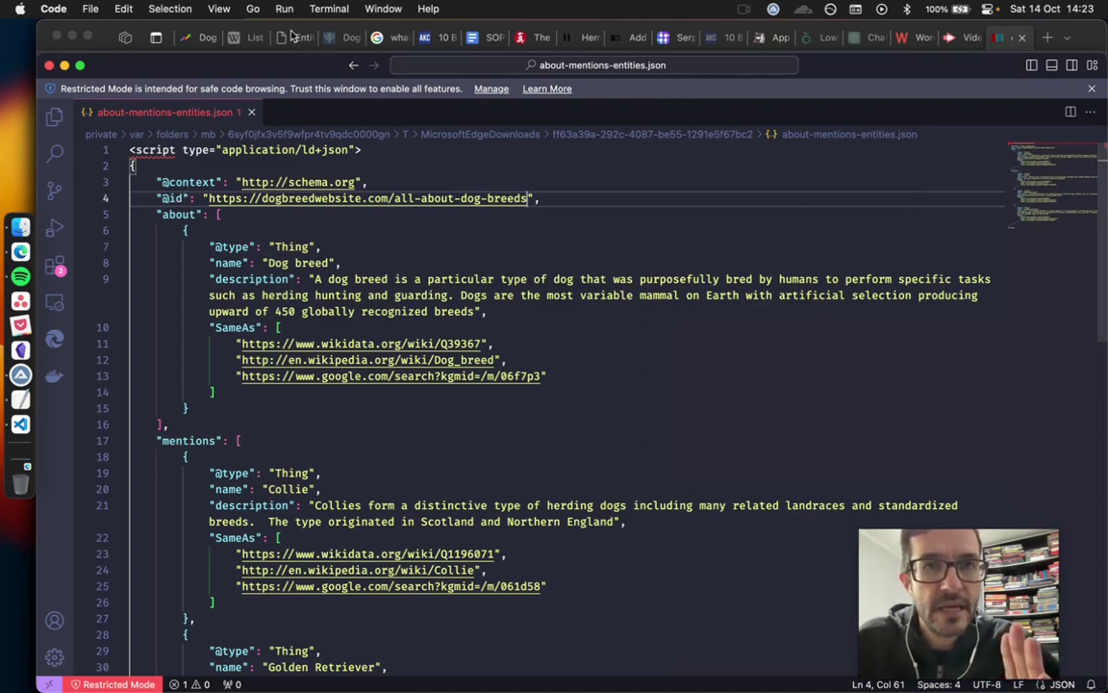
# Switch to the WordPress draft in Microsoft Edge and check the post's permalink in Rank Math's snippet editor, leaving it unedited
pyautogui.click(575, 38)
pyautogui.click(575, 39)
pyautogui.click(620, 39)
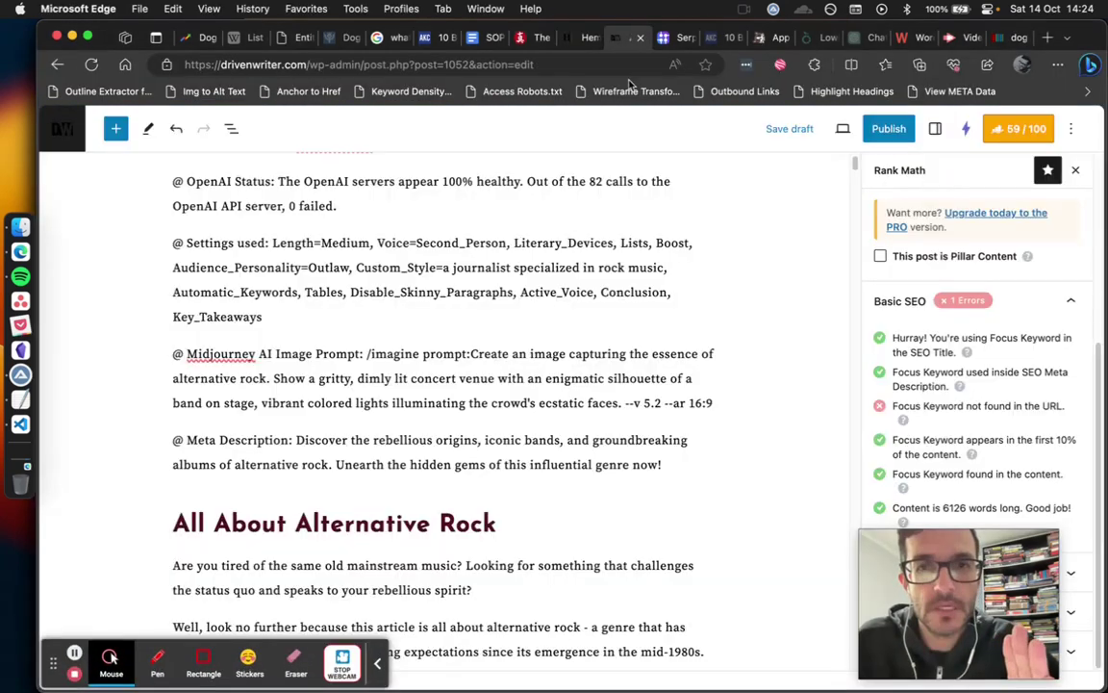
pyautogui.scroll(2, 780, 394)
pyautogui.scroll(5, 915, 255)
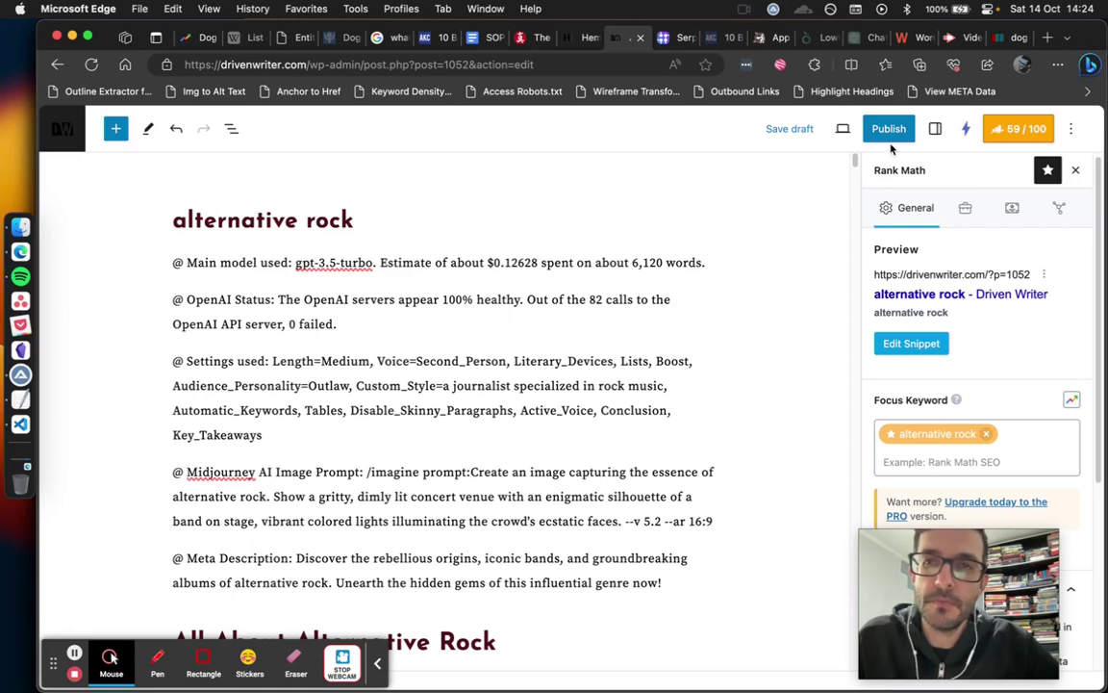
pyautogui.click(918, 350)
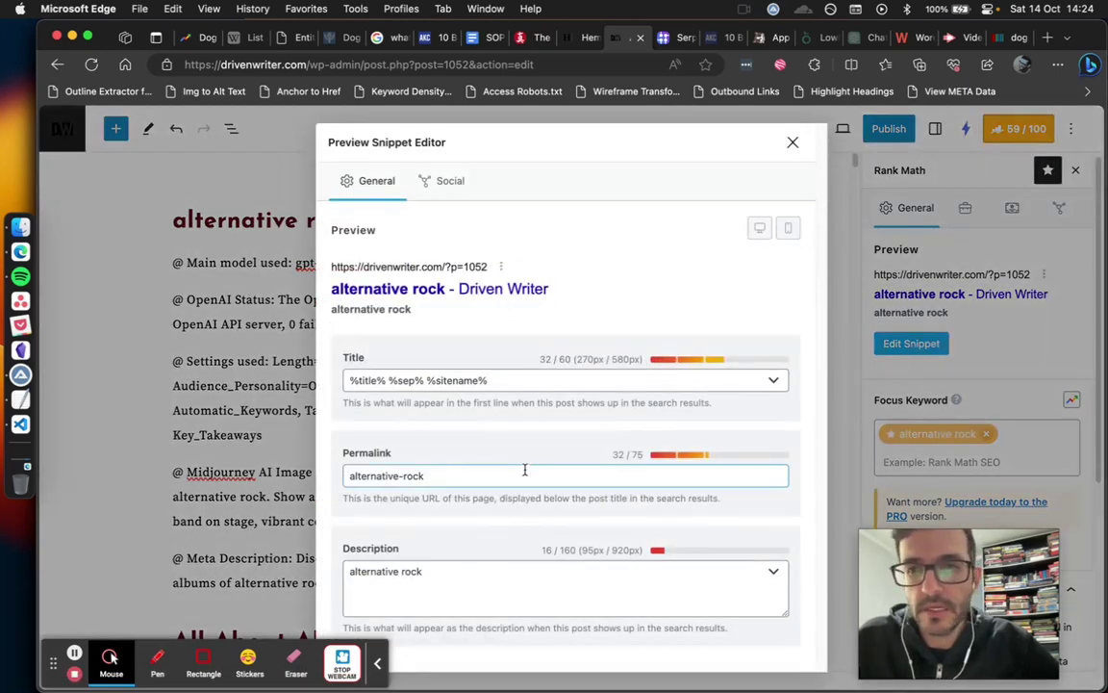
pyautogui.doubleClick(523, 474)
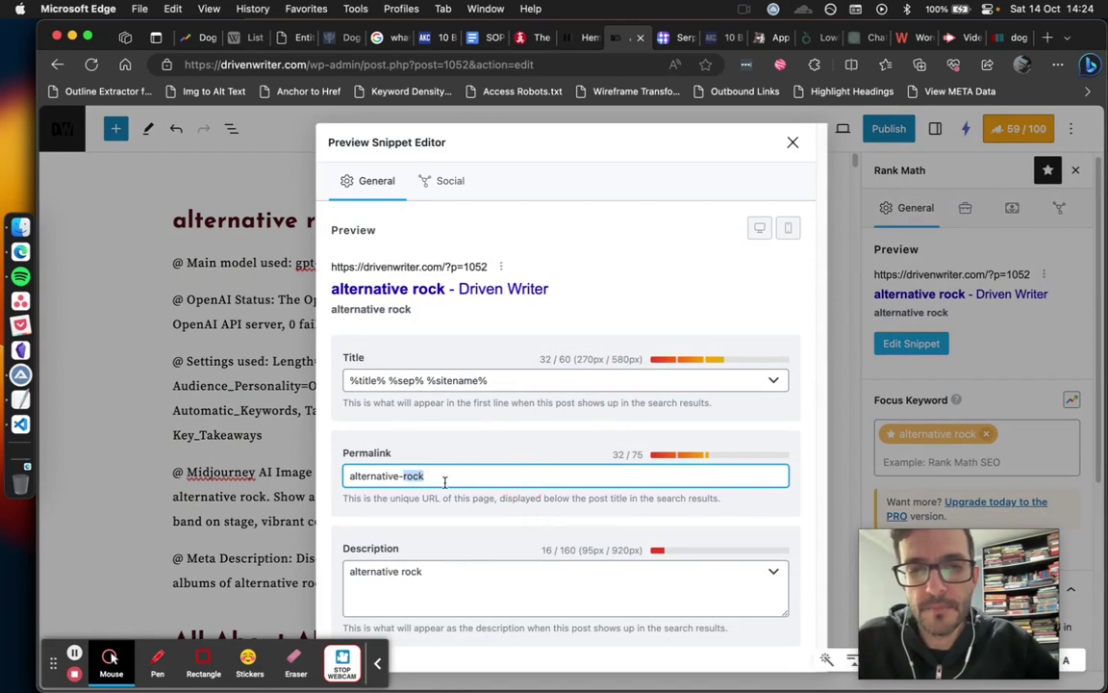
pyautogui.click(791, 142)
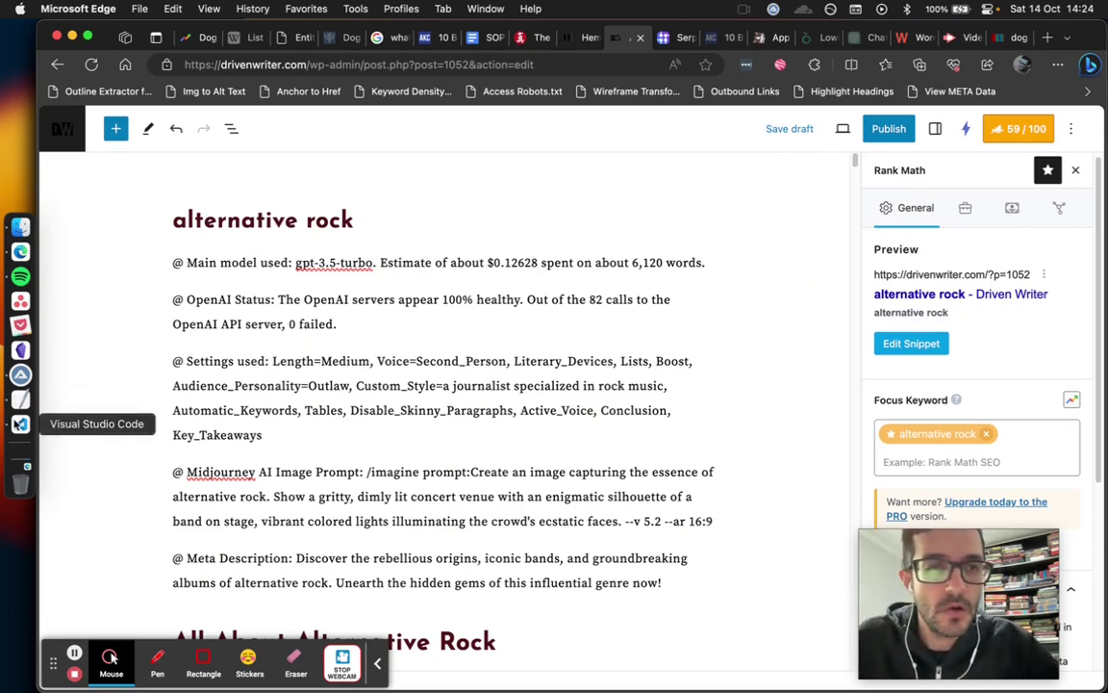
pyautogui.click(19, 424)
pyautogui.click(577, 377)
pyautogui.press('Down')
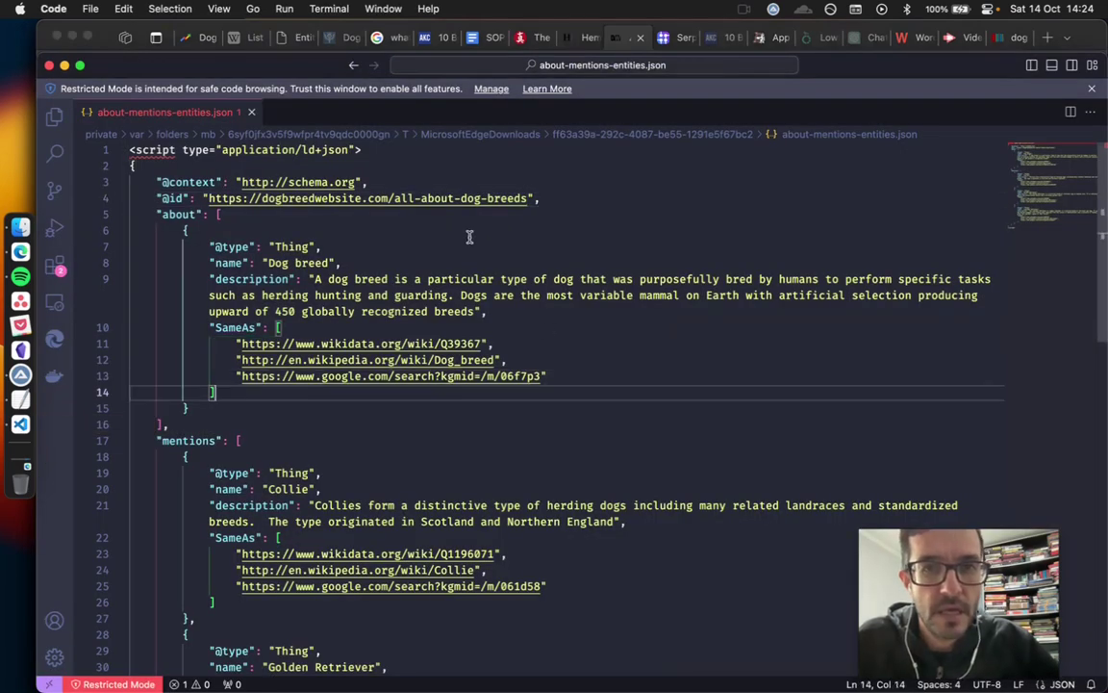
pyautogui.click(506, 198)
pyautogui.click(584, 411)
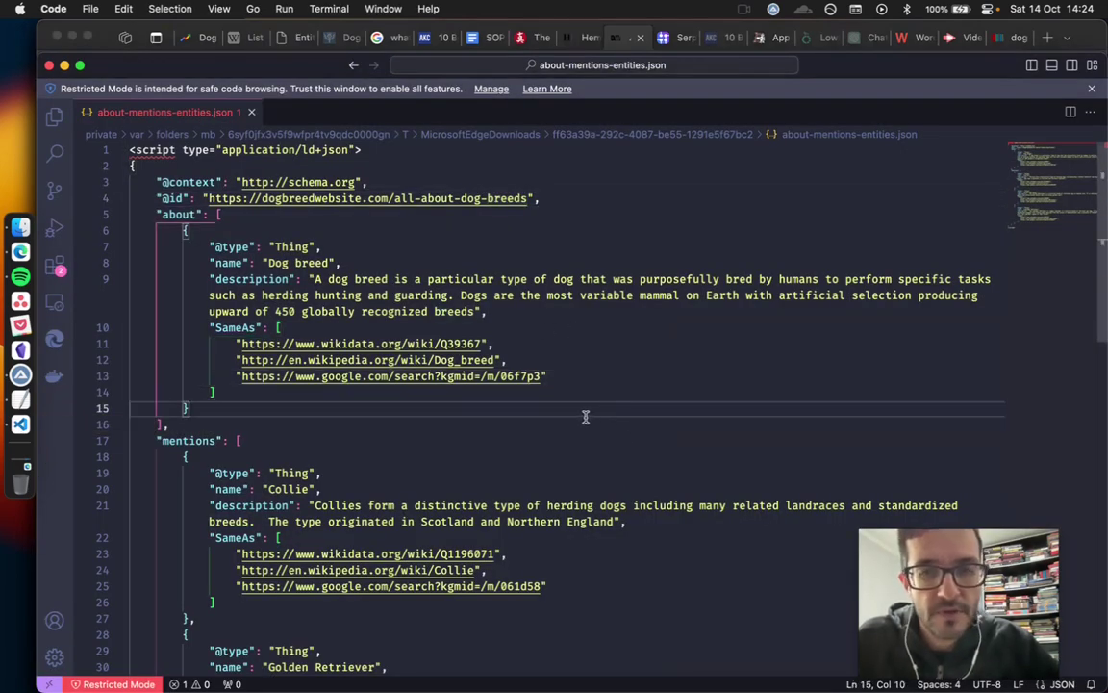
pyautogui.press('super+a')
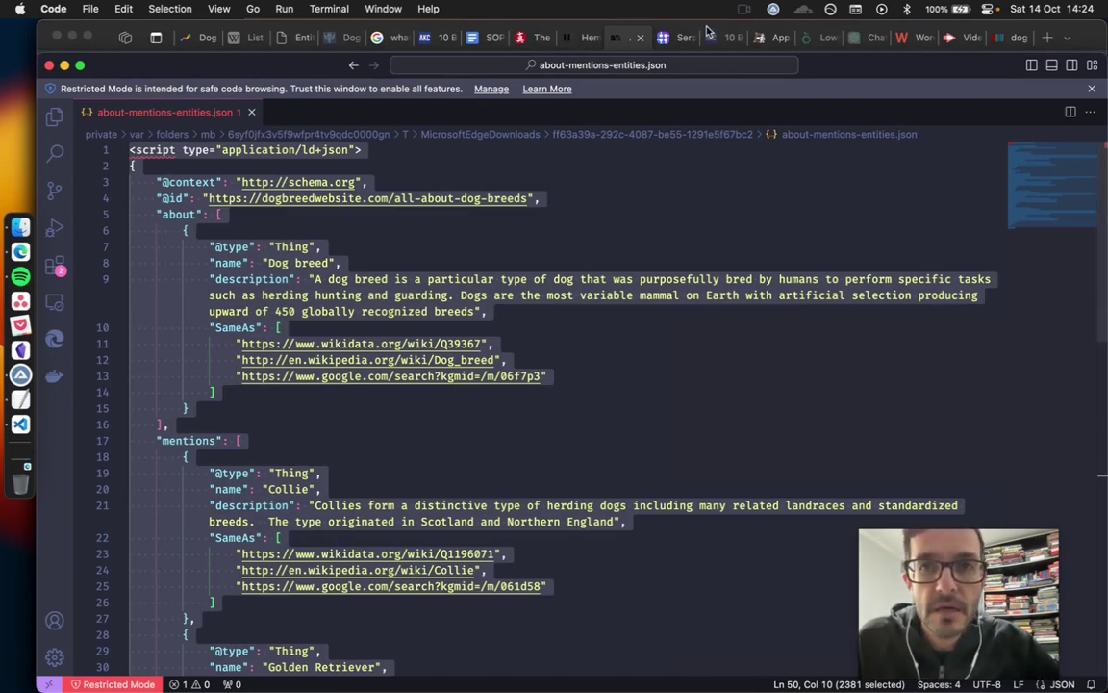
# Switch to Microsoft Edge, look through the WordPress draft and examine the JSON-LD and WP plugin download options on entitieschecker.com
pyautogui.click(612, 37)
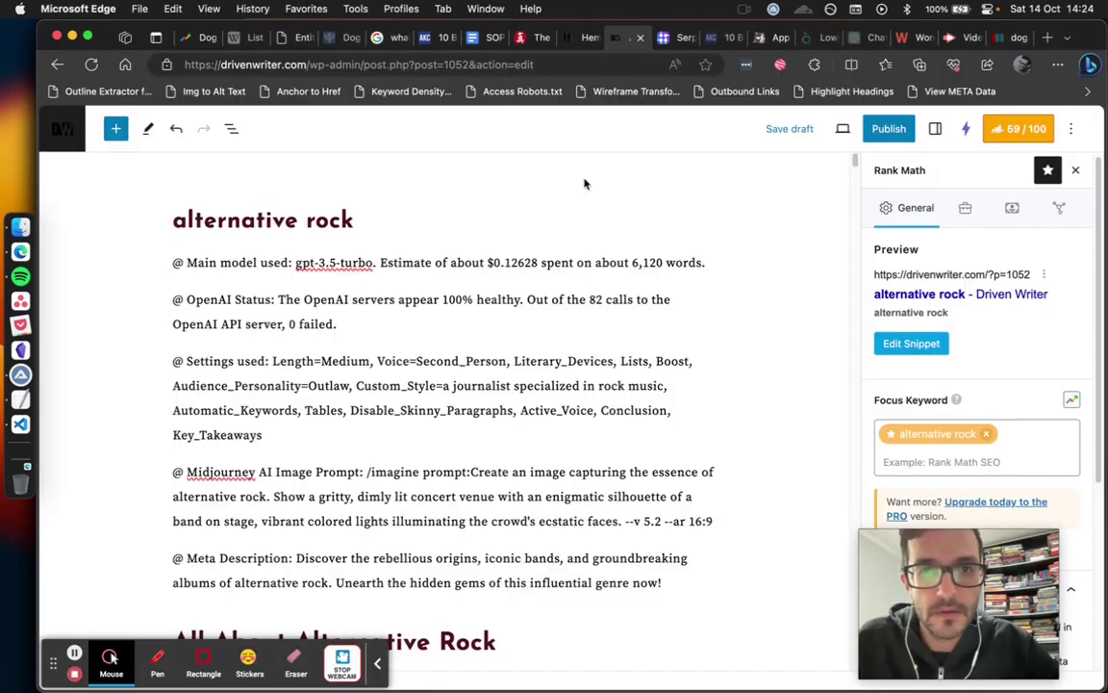
pyautogui.scroll(-15, 582, 414)
pyautogui.scroll(-10, 580, 413)
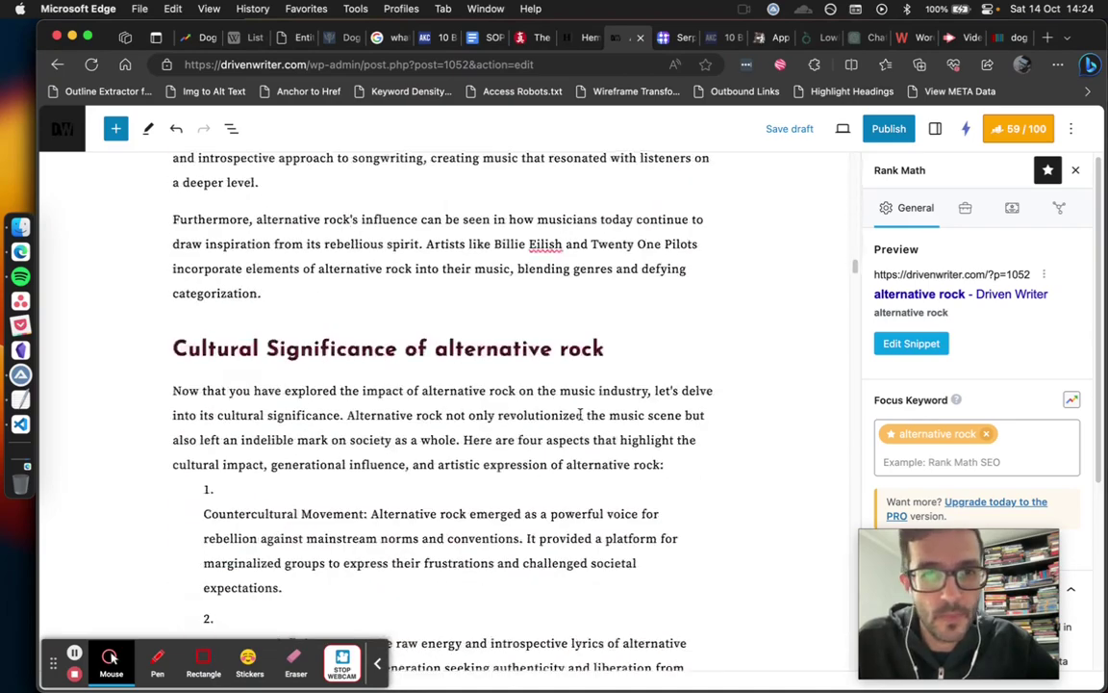
pyautogui.scroll(-10, 580, 414)
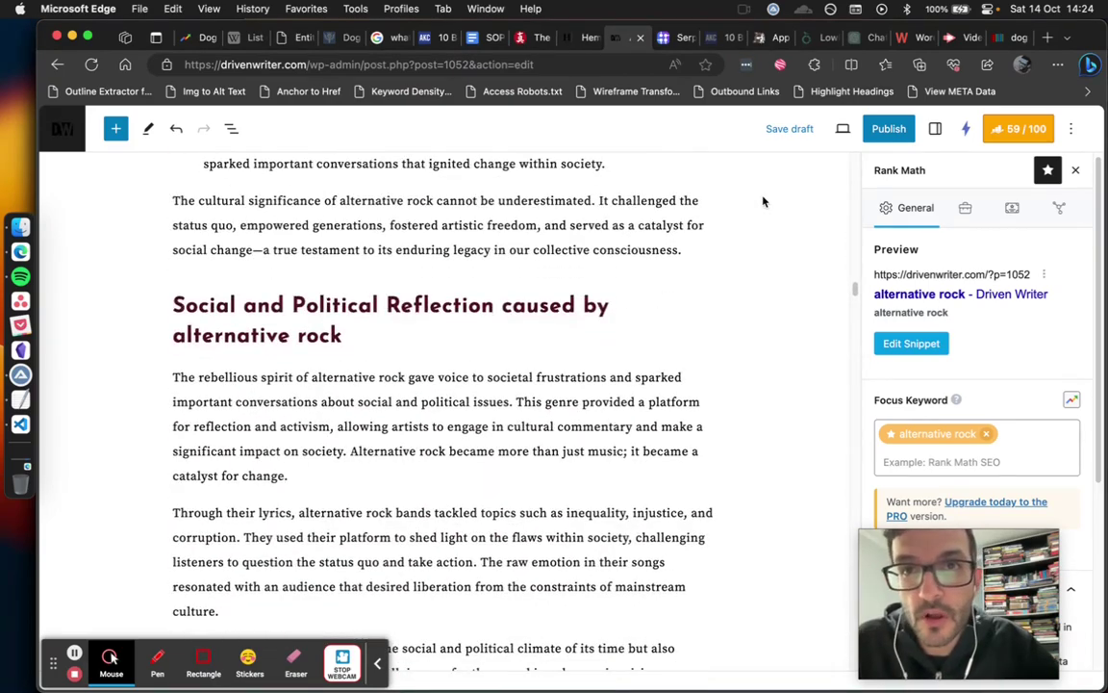
pyautogui.click(541, 39)
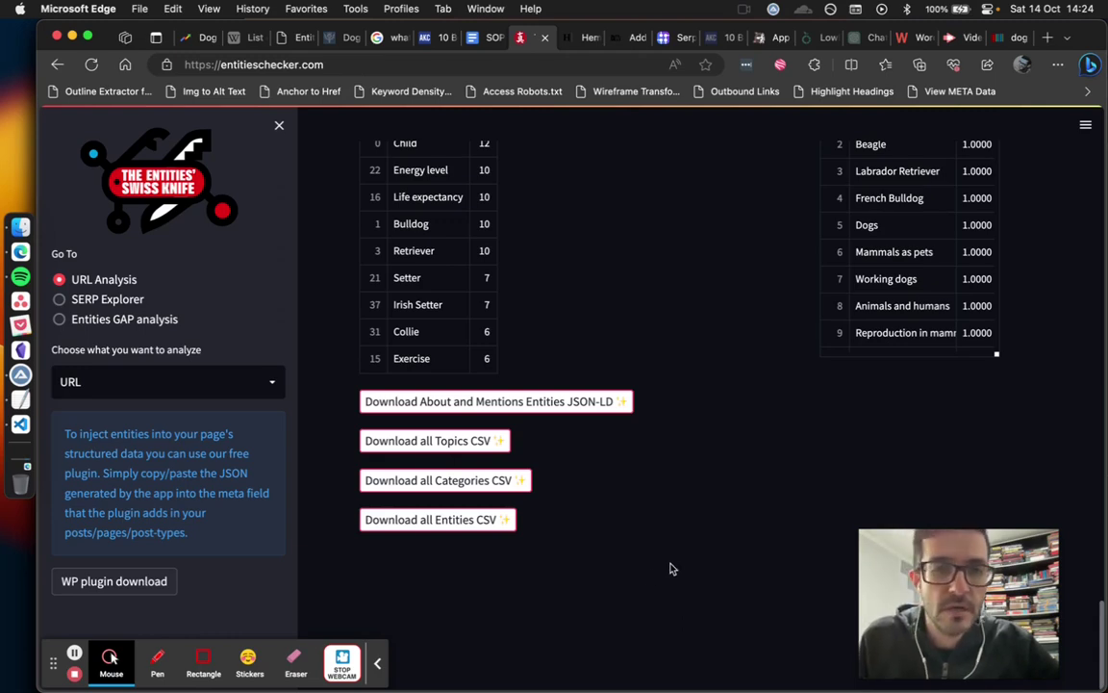
pyautogui.scroll(5, 648, 549)
pyautogui.scroll(-5, 649, 549)
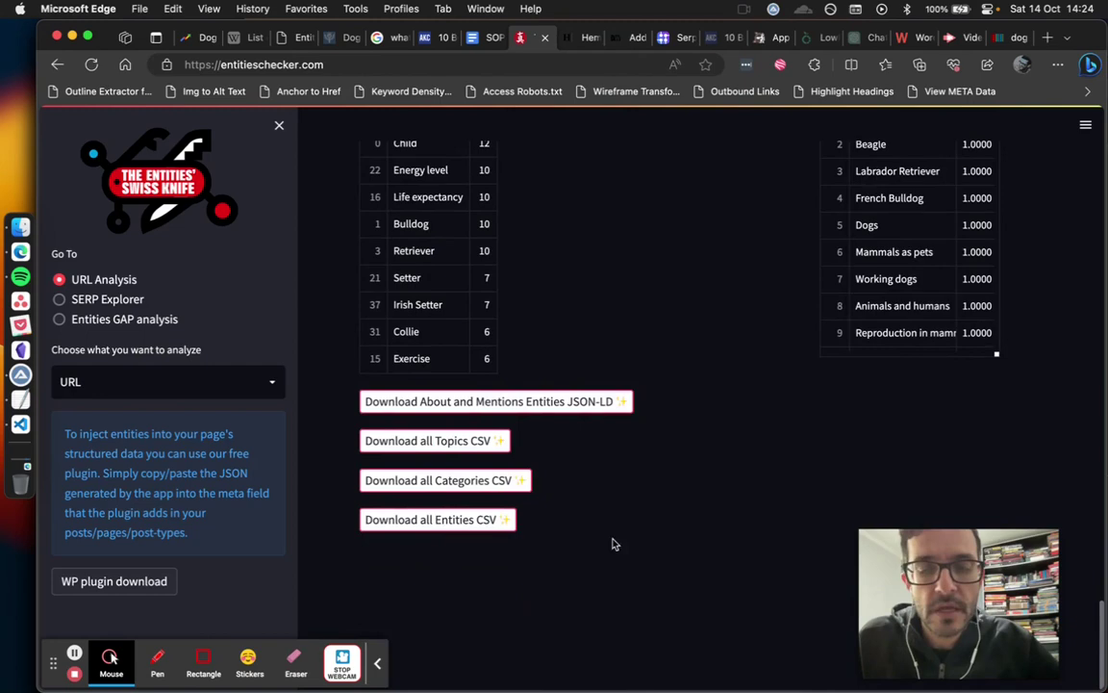
pyautogui.click(21, 424)
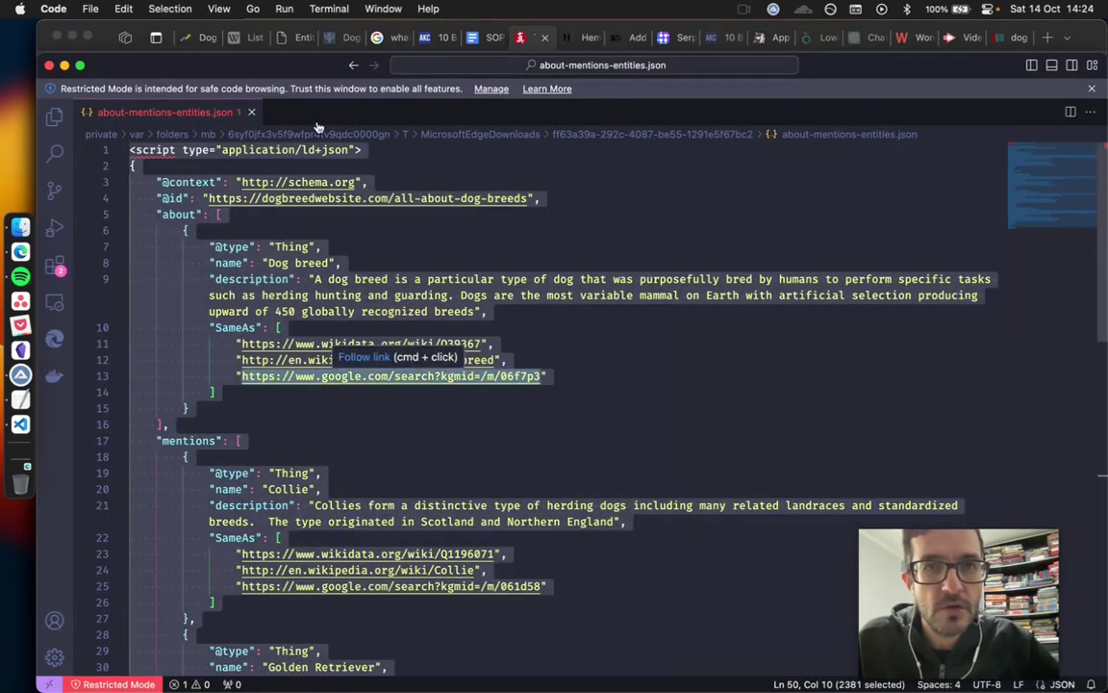
pyautogui.click(468, 28)
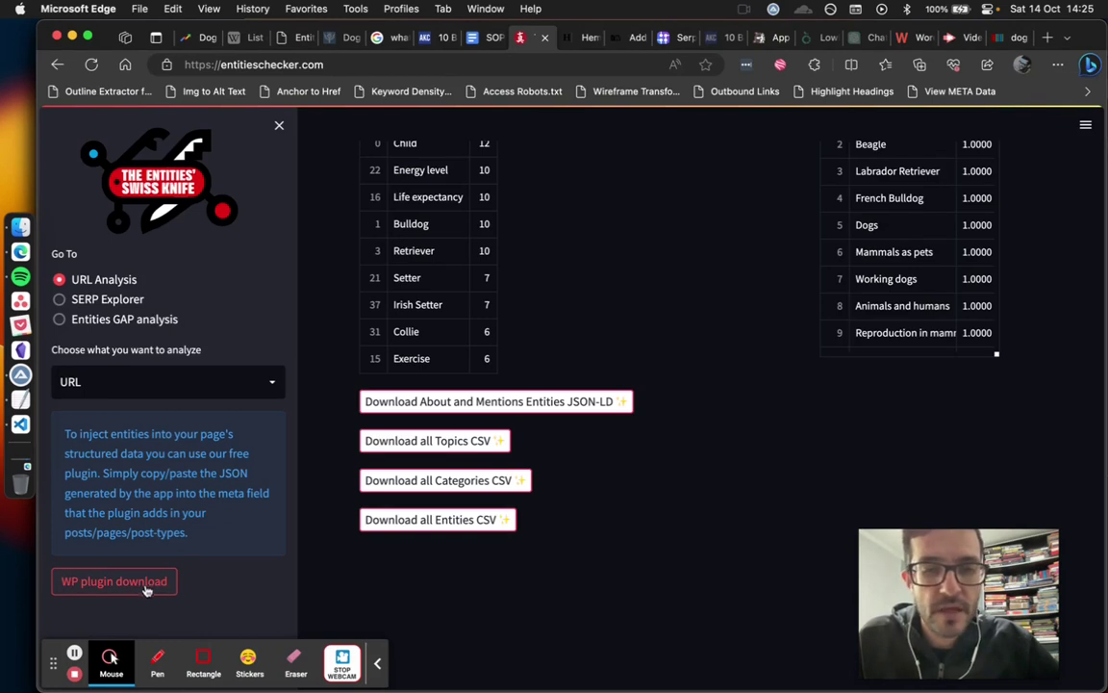
# Paste the copied JSON-LD into the Post Snippet code box below the WordPress draft and review the pasted script from its beginning
pyautogui.click(630, 38)
pyautogui.scroll(-5, 616, 361)
pyautogui.scroll(-20, 617, 362)
pyautogui.scroll(-20, 617, 362)
pyautogui.scroll(-20, 616, 361)
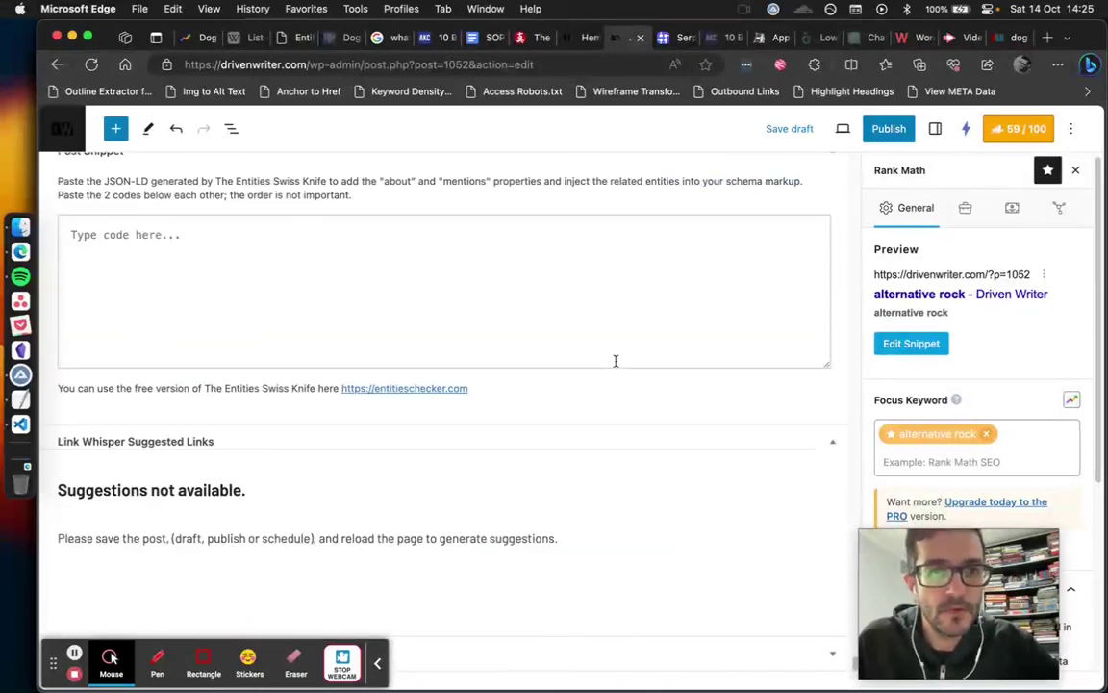
pyautogui.scroll(6, 615, 361)
pyautogui.scroll(-3, 582, 382)
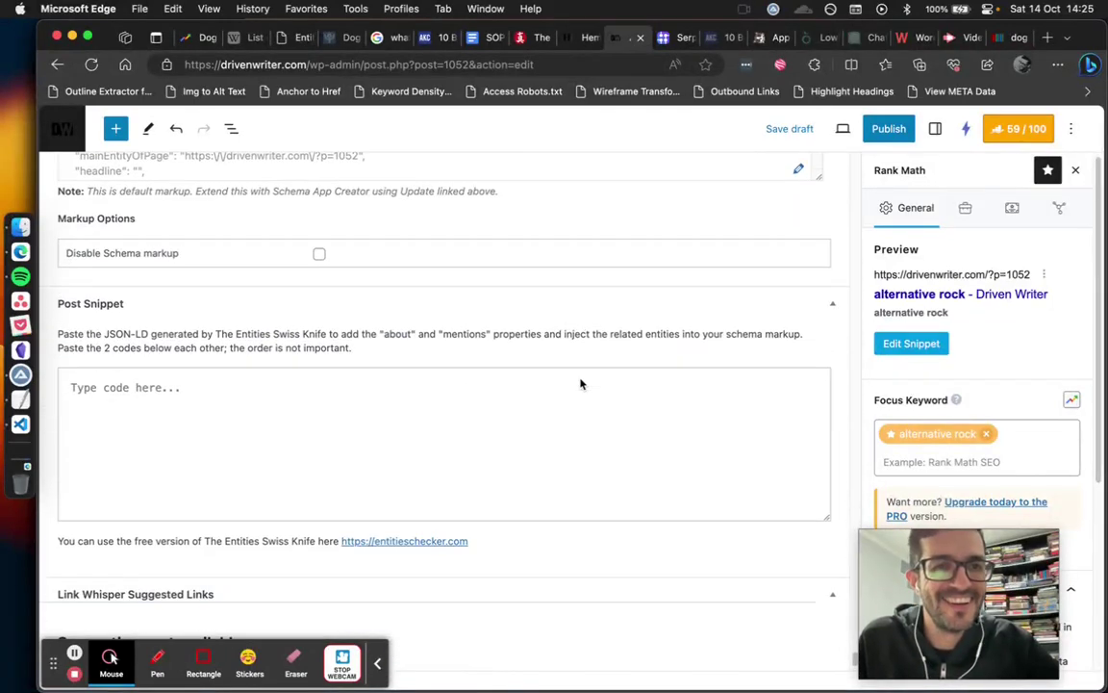
pyautogui.click(307, 435)
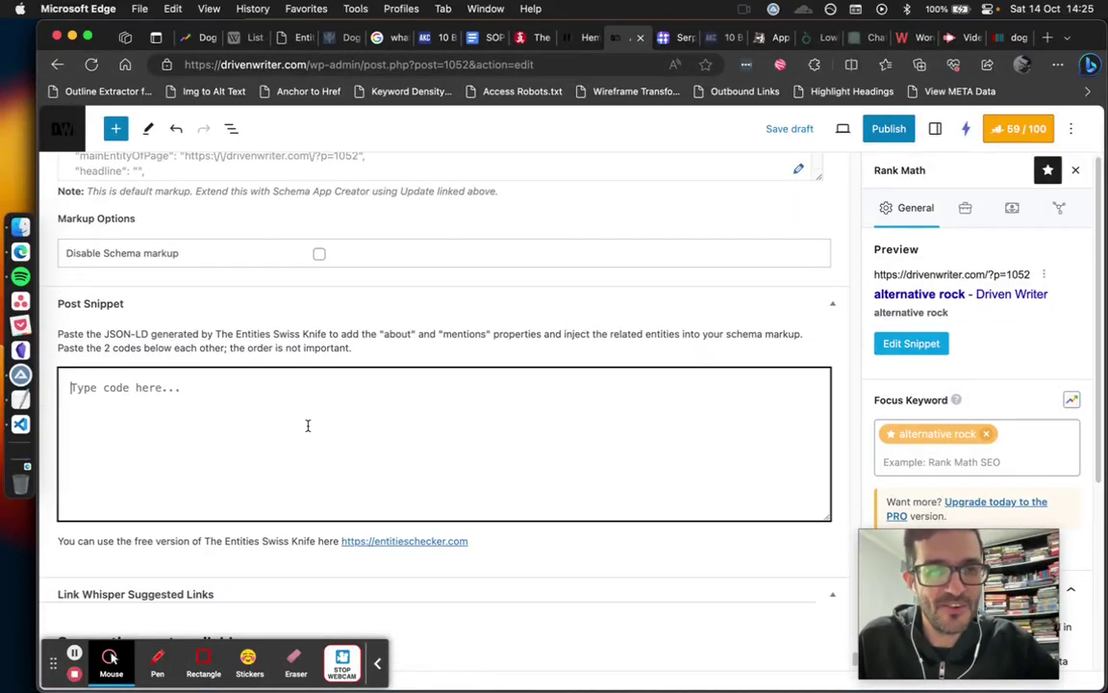
pyautogui.press('super+v')
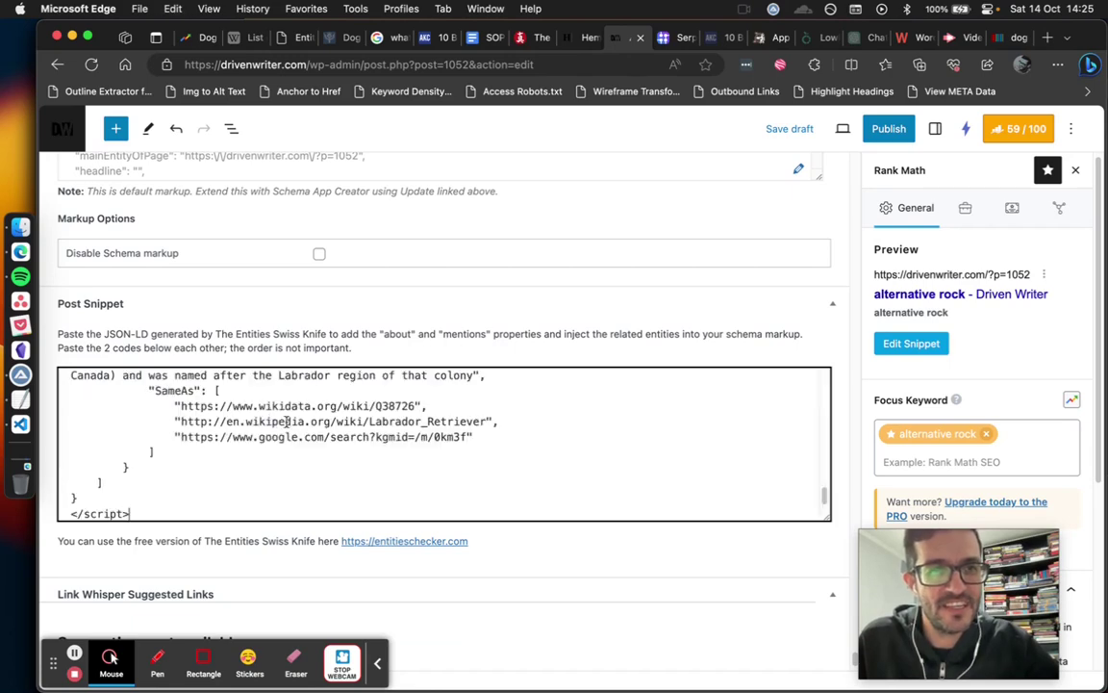
pyautogui.moveTo(824, 494); pyautogui.dragTo(825, 384)
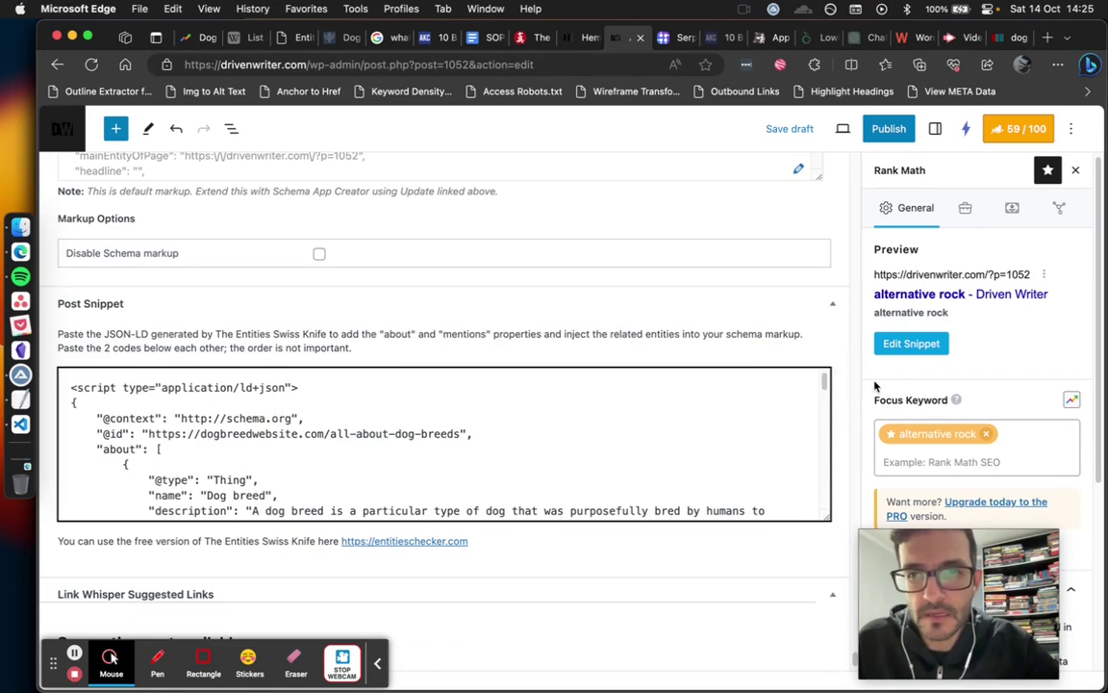
pyautogui.scroll(5, 847, 406)
pyautogui.scroll(-7, 763, 362)
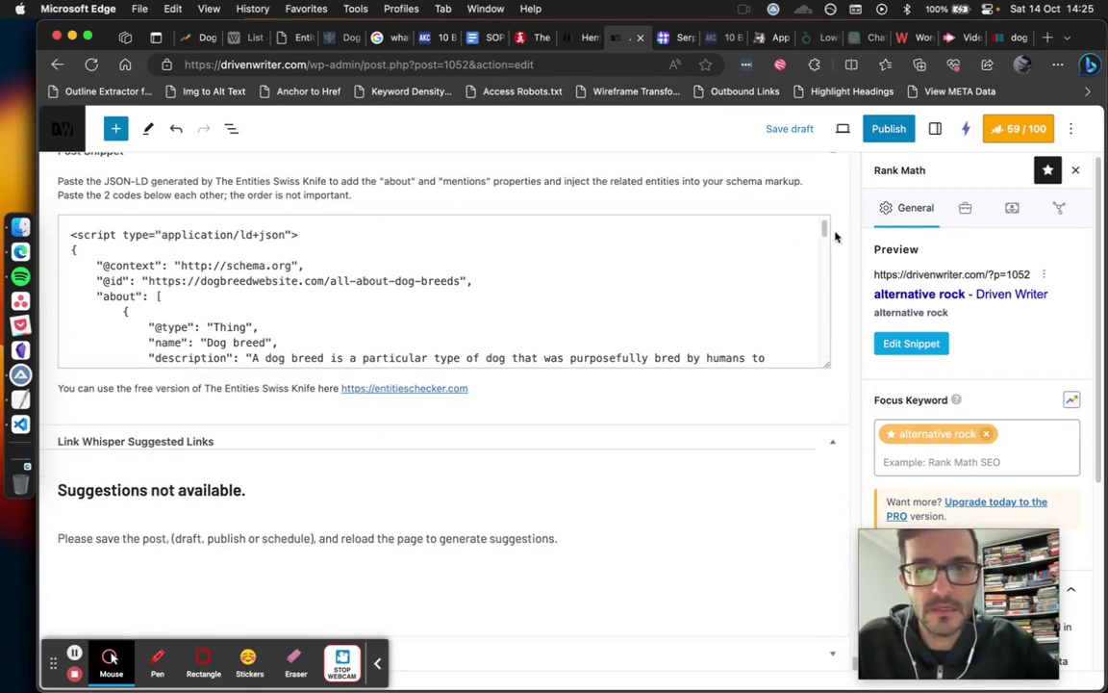
# Look over the pasted JSON-LD in the Post Snippet box and consult the 10/ OPTIMIZE list in the SOP document
pyautogui.moveTo(825, 233); pyautogui.dragTo(743, 208)
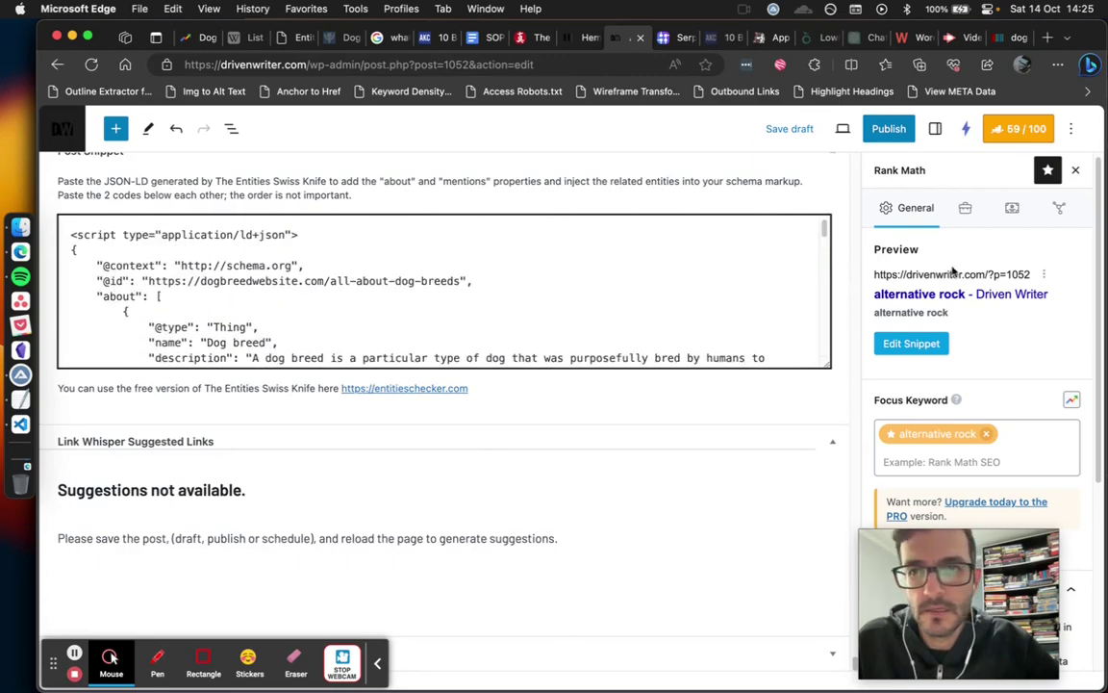
pyautogui.scroll(-5, 1095, 398)
pyautogui.scroll(5, 1087, 398)
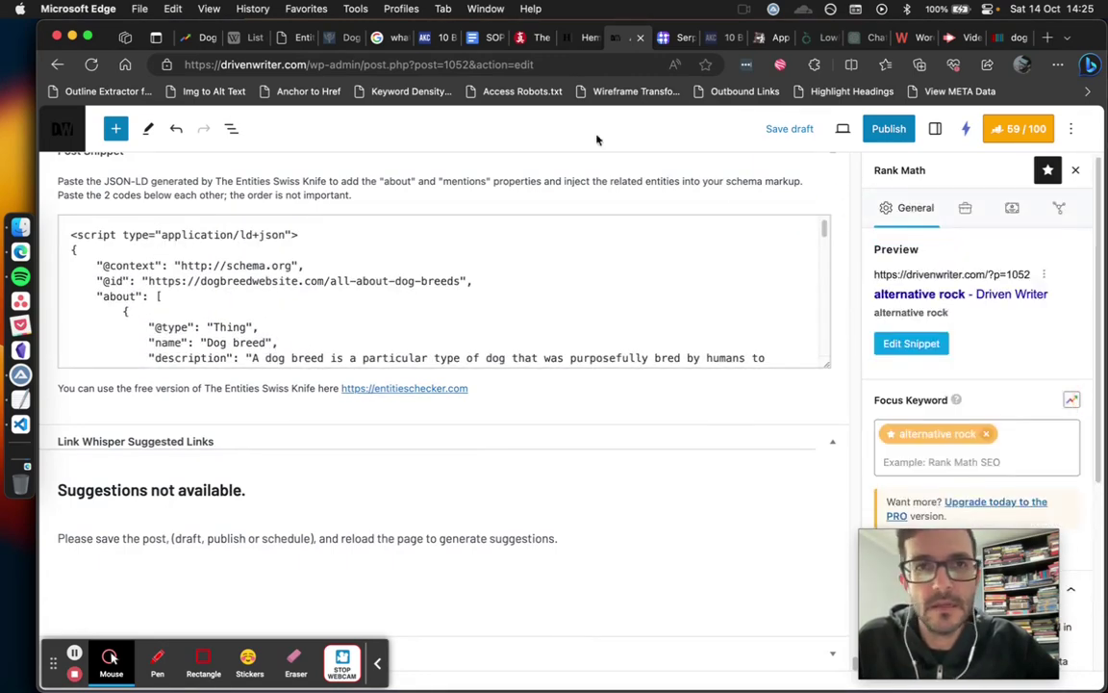
pyautogui.click(481, 37)
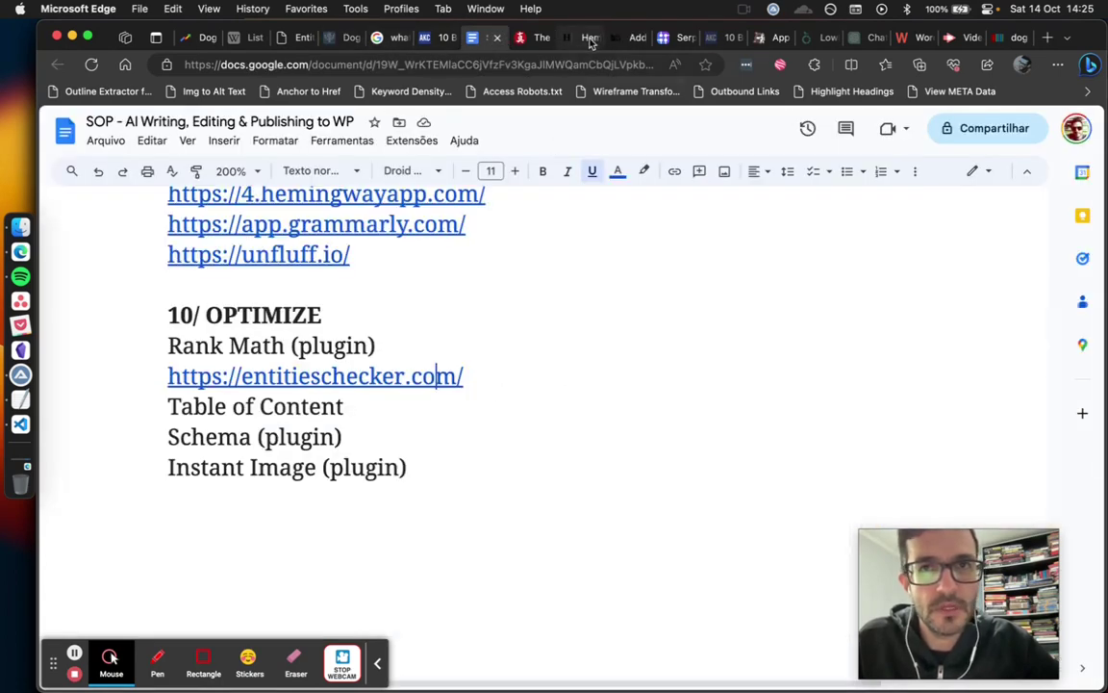
# Return to the WordPress draft and insert a Table of Contents by Rank Math block directly below the Meta Description paragraph
pyautogui.click(619, 39)
pyautogui.click(847, 366)
pyautogui.scroll(10, 815, 519)
pyautogui.scroll(10, 813, 553)
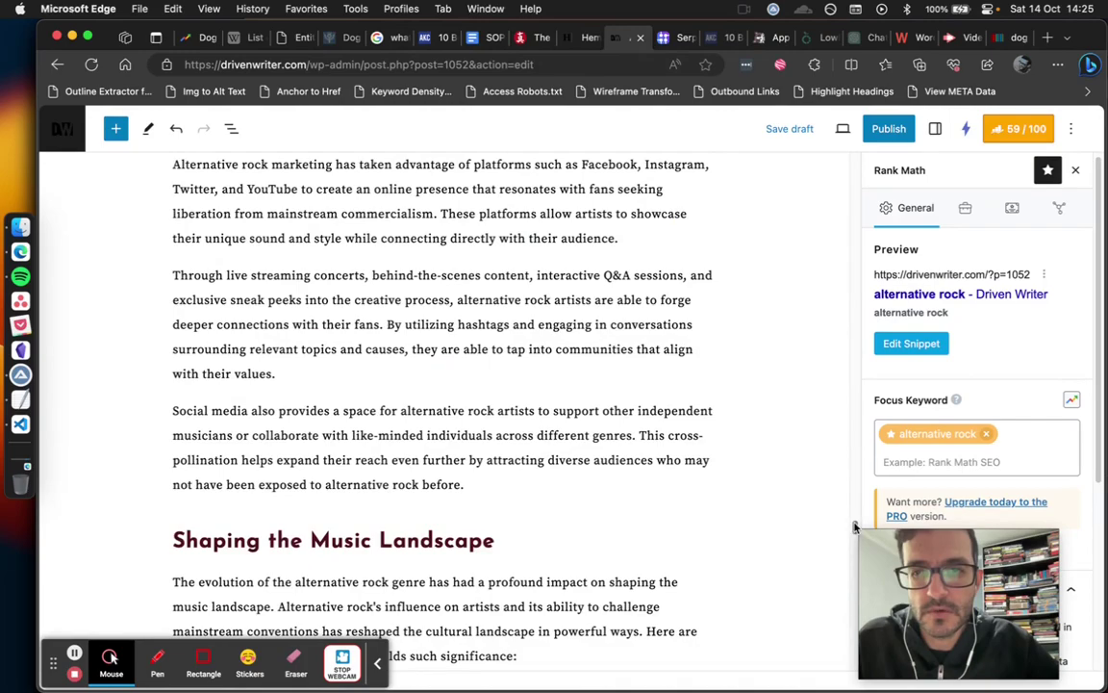
pyautogui.moveTo(854, 526); pyautogui.dragTo(859, 154)
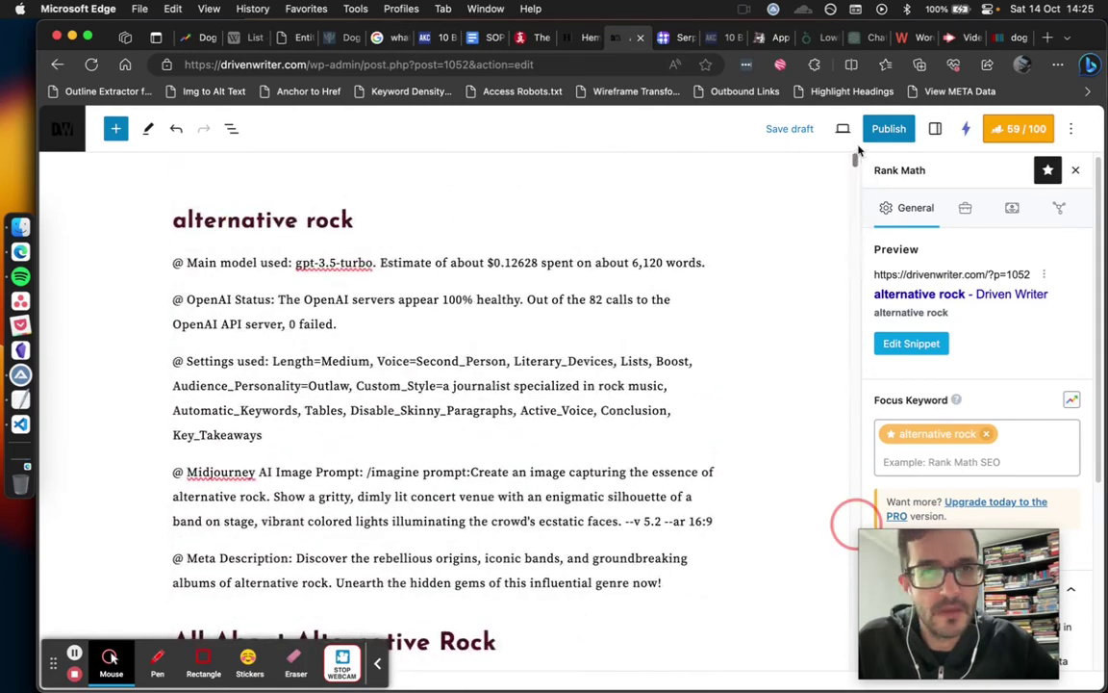
pyautogui.scroll(-5, 741, 307)
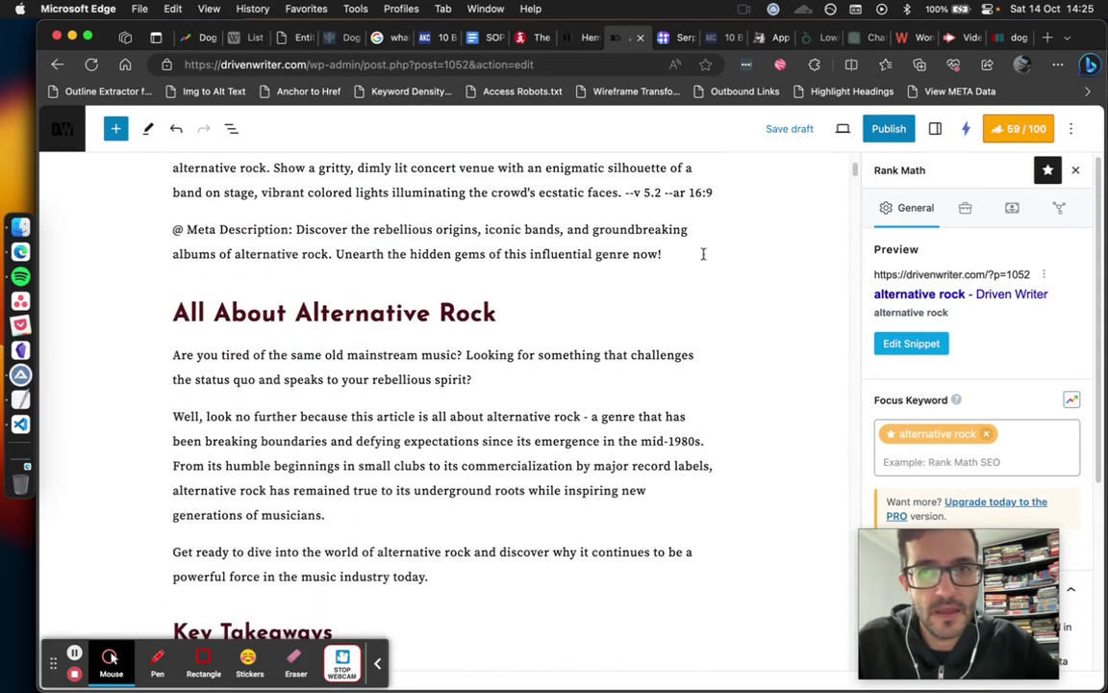
pyautogui.click(703, 254)
pyautogui.press('Return')
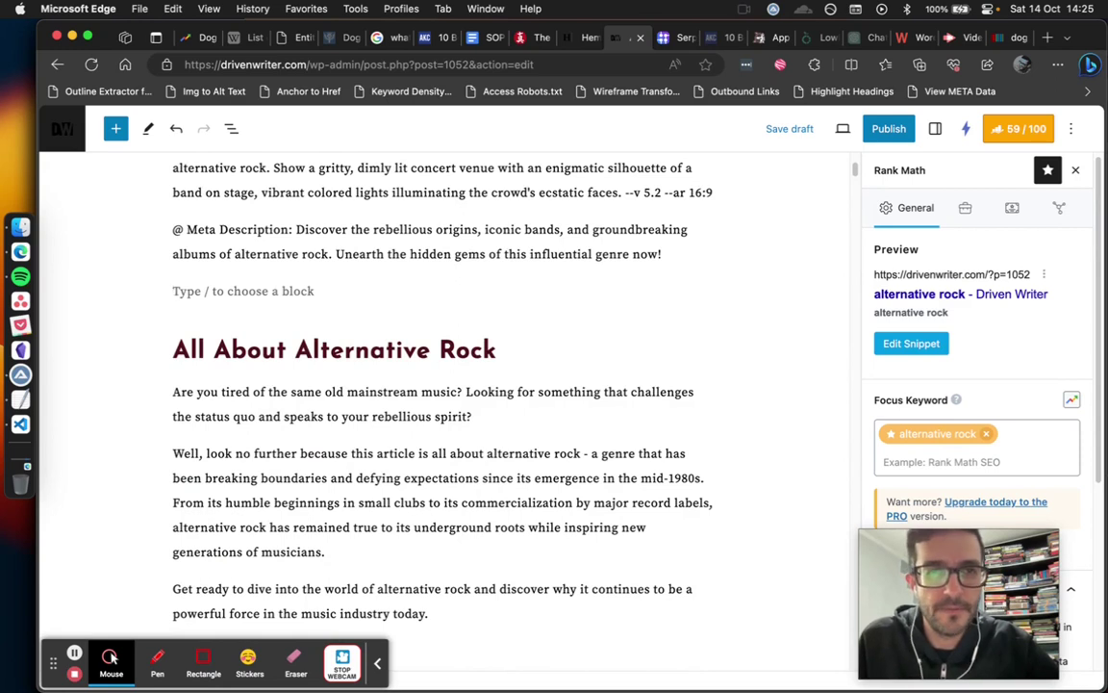
pyautogui.write('/')
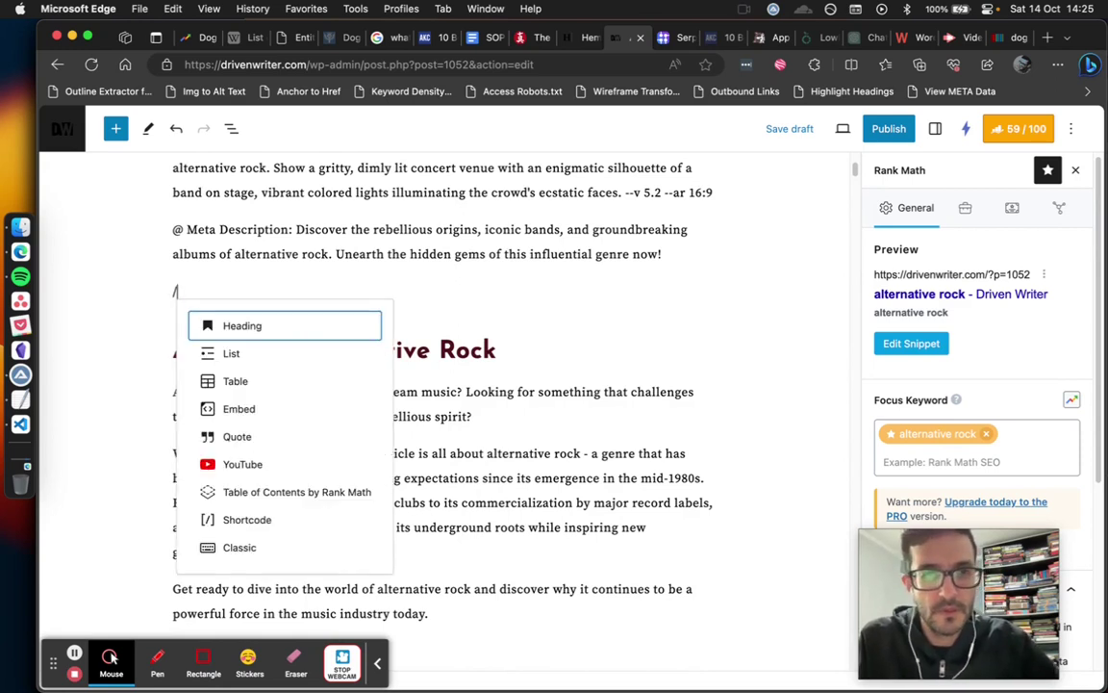
pyautogui.write('tab')
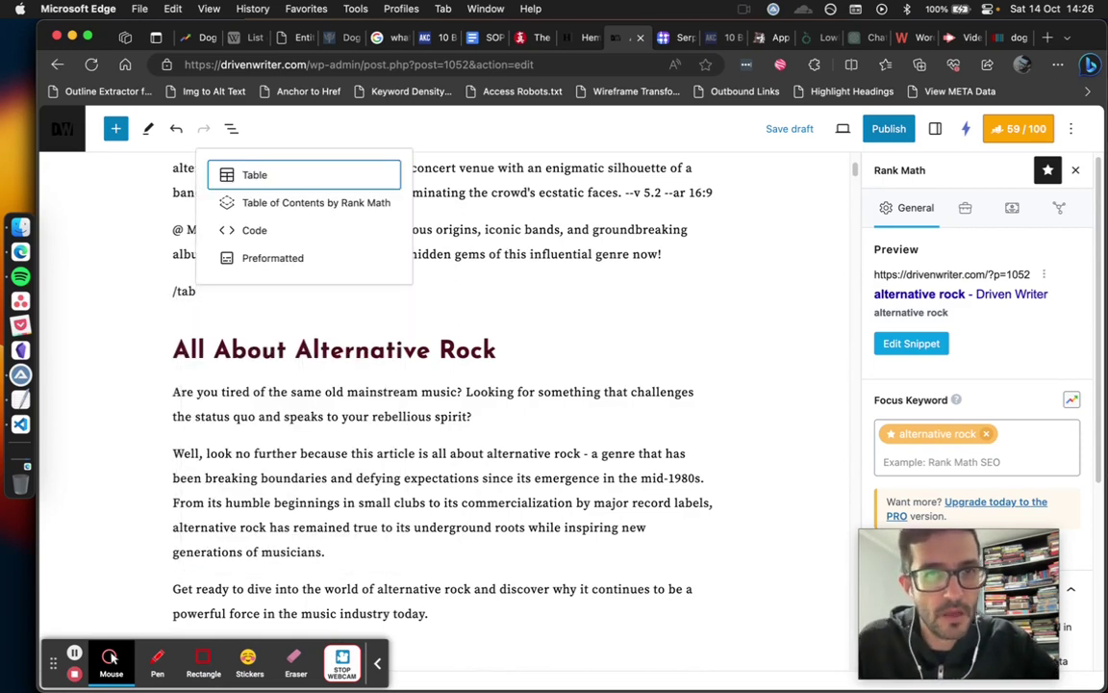
pyautogui.click(332, 202)
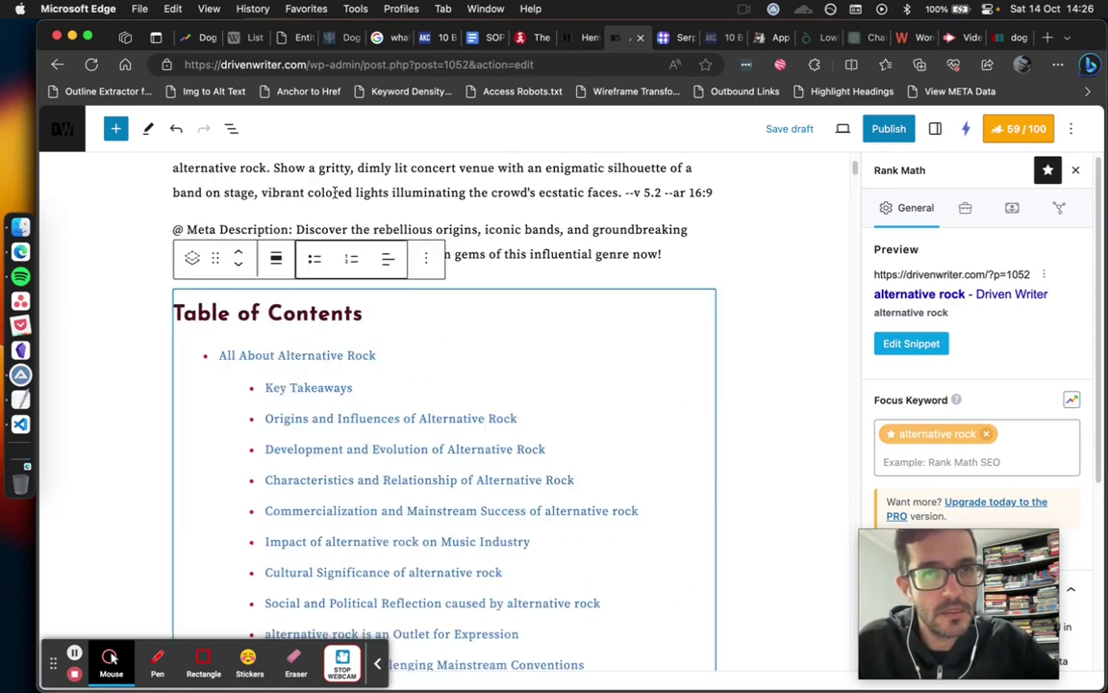
# Review the heading entries listed in the new table of contents and return to the beginning of the draft
pyautogui.press('Tab')
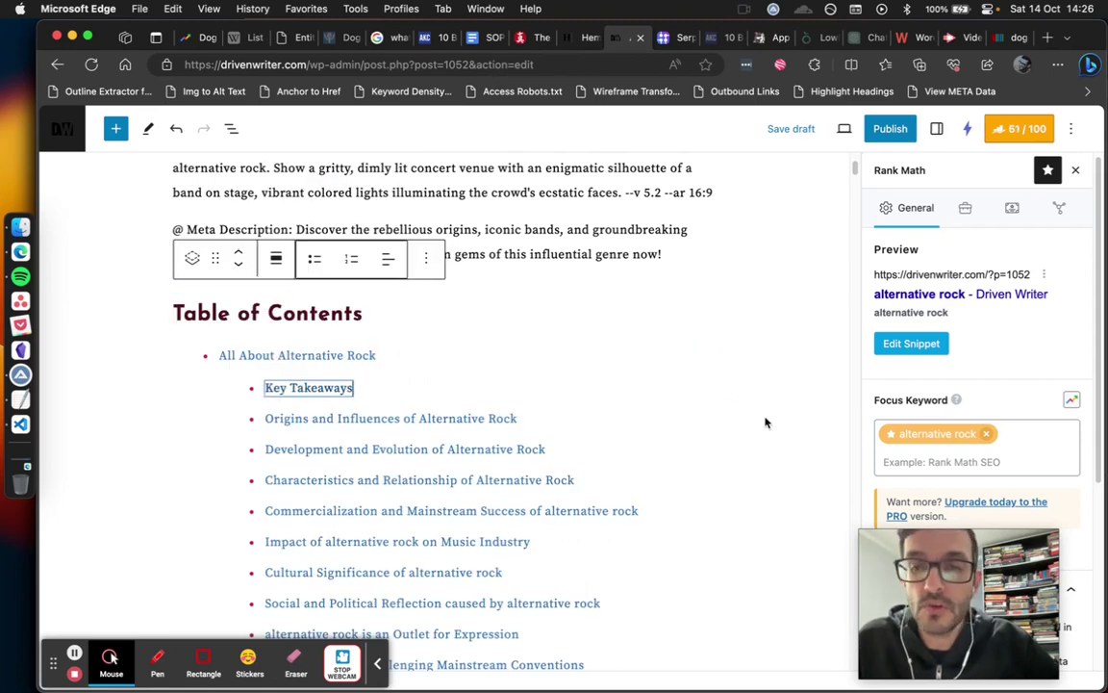
pyautogui.scroll(-7, 764, 424)
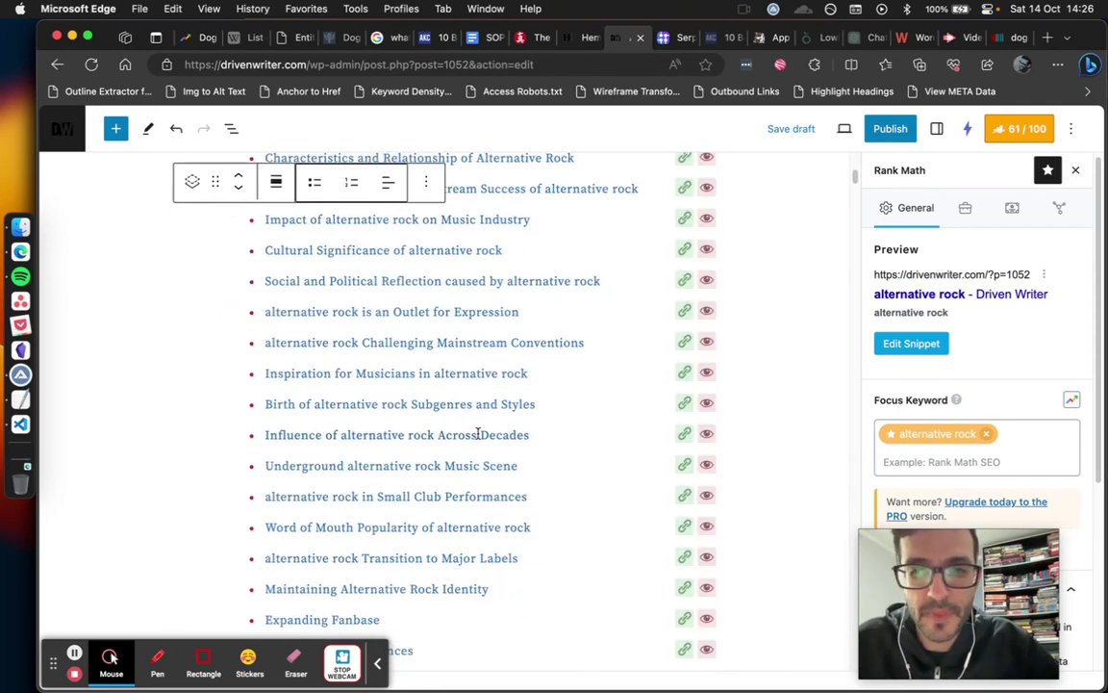
pyautogui.scroll(-6, 477, 433)
pyautogui.scroll(-7, 478, 439)
pyautogui.scroll(20, 477, 433)
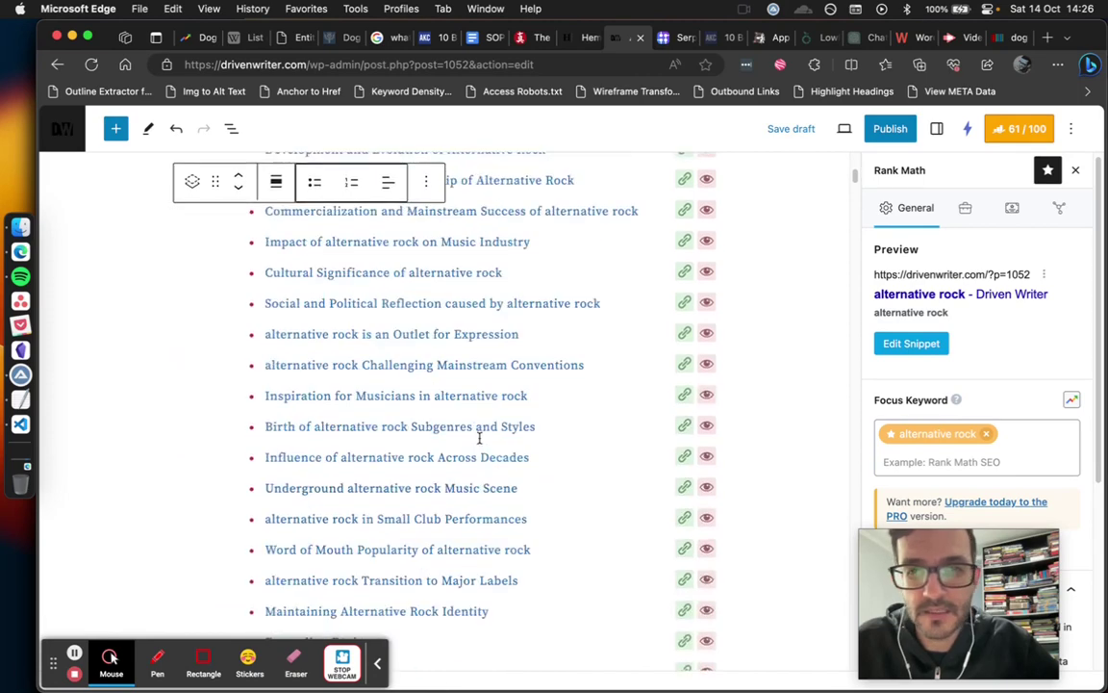
pyautogui.click(691, 391)
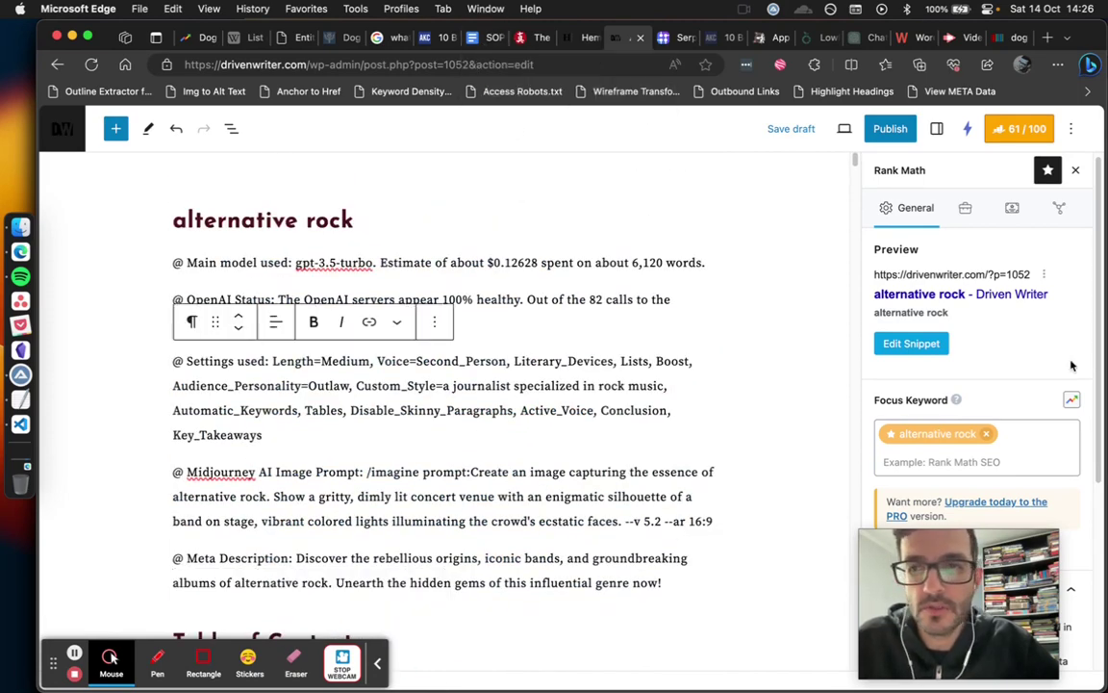
# Examine Rank Math's Basic SEO checks, consult the SOP's optimize list and return to the WordPress draft
pyautogui.scroll(-3, 981, 433)
pyautogui.moveTo(1036, 600); pyautogui.dragTo(827, 573)
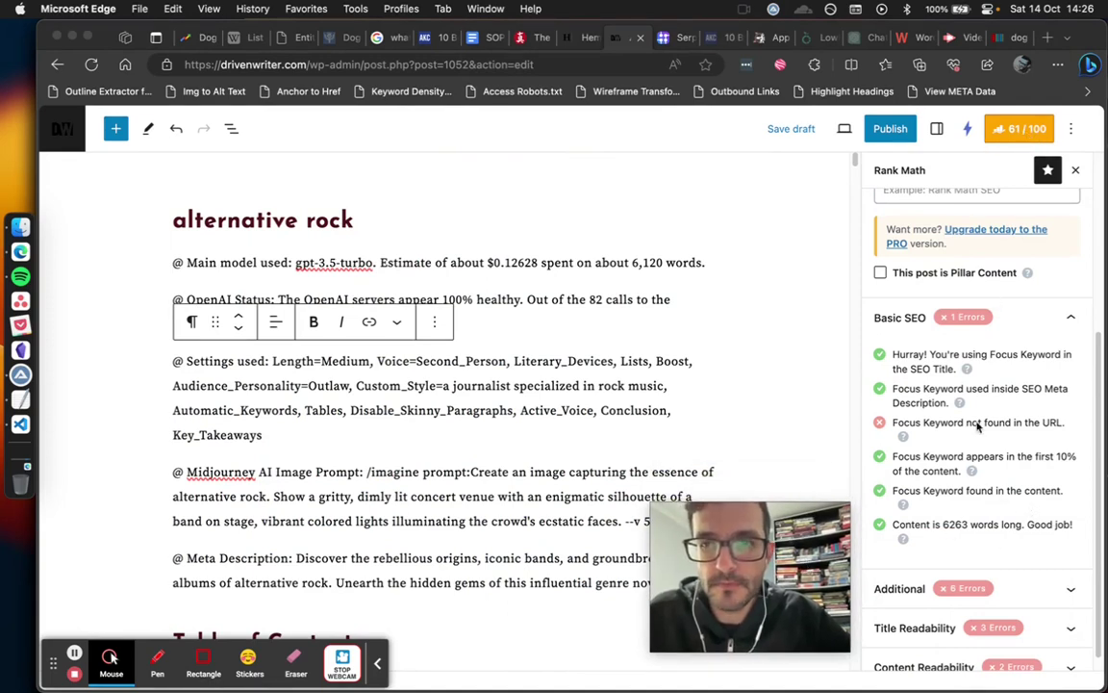
pyautogui.click(486, 37)
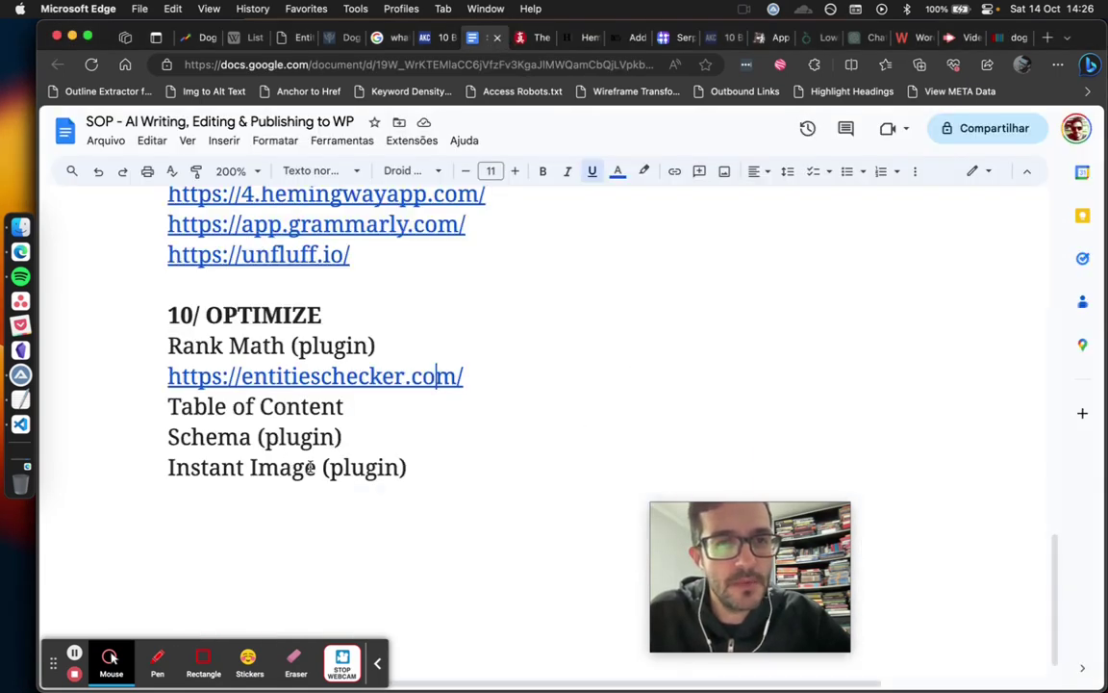
pyautogui.click(630, 40)
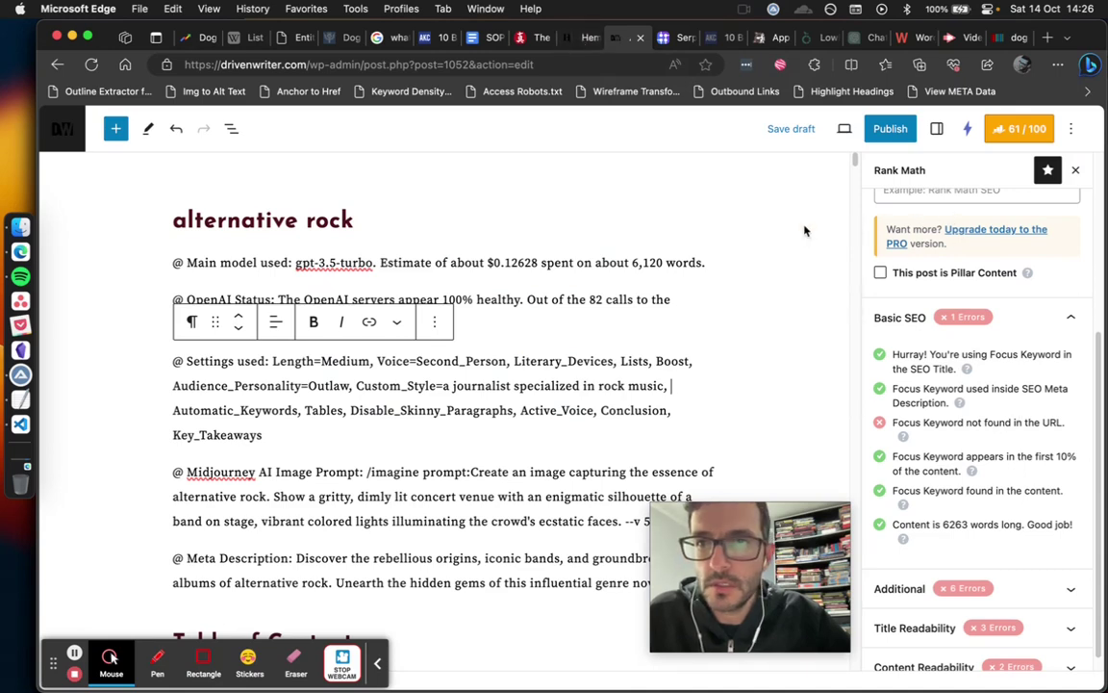
# Display the post settings and open the Instant Images source in the featured image chooser
pyautogui.click(936, 128)
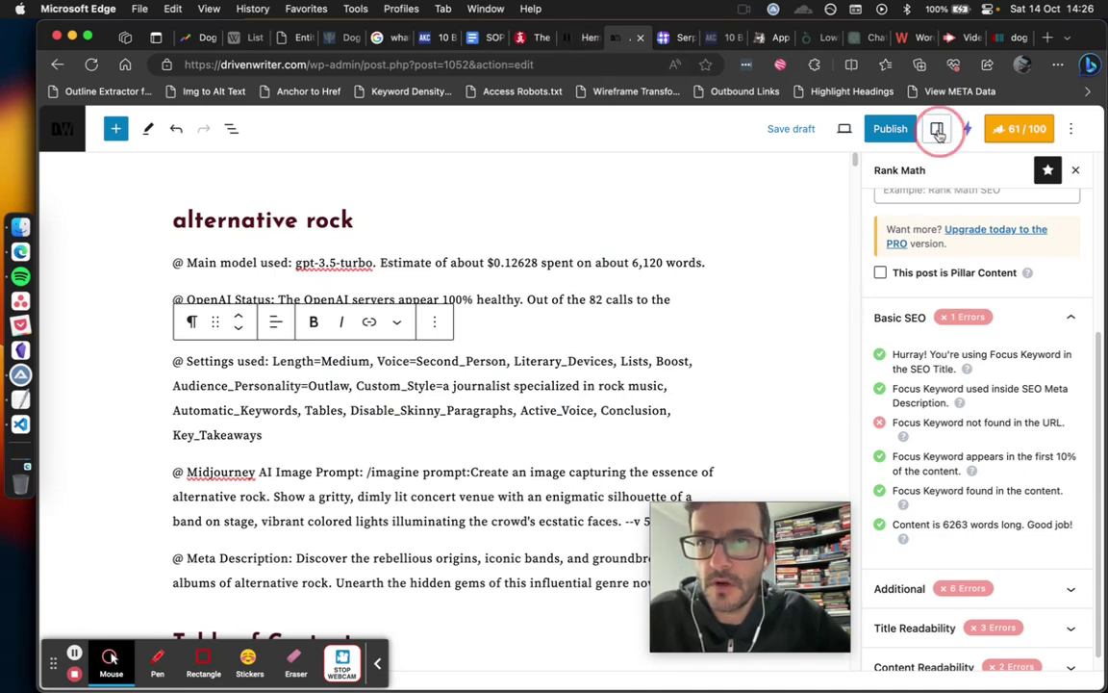
pyautogui.click(799, 293)
pyautogui.scroll(-15, 959, 332)
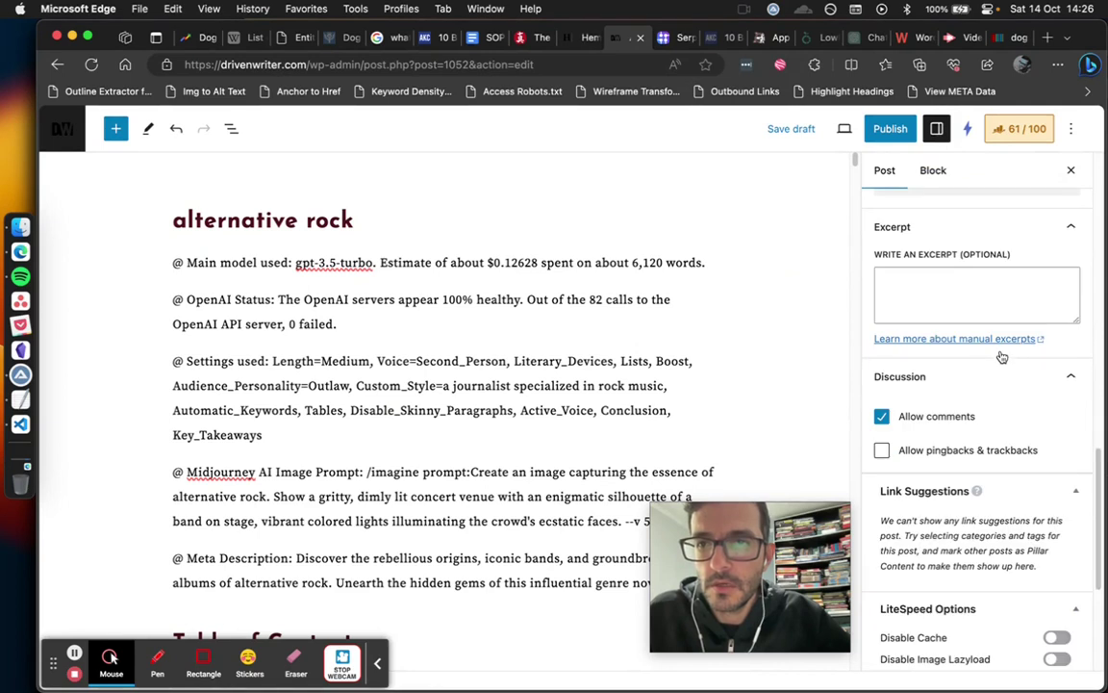
pyautogui.scroll(3, 1000, 355)
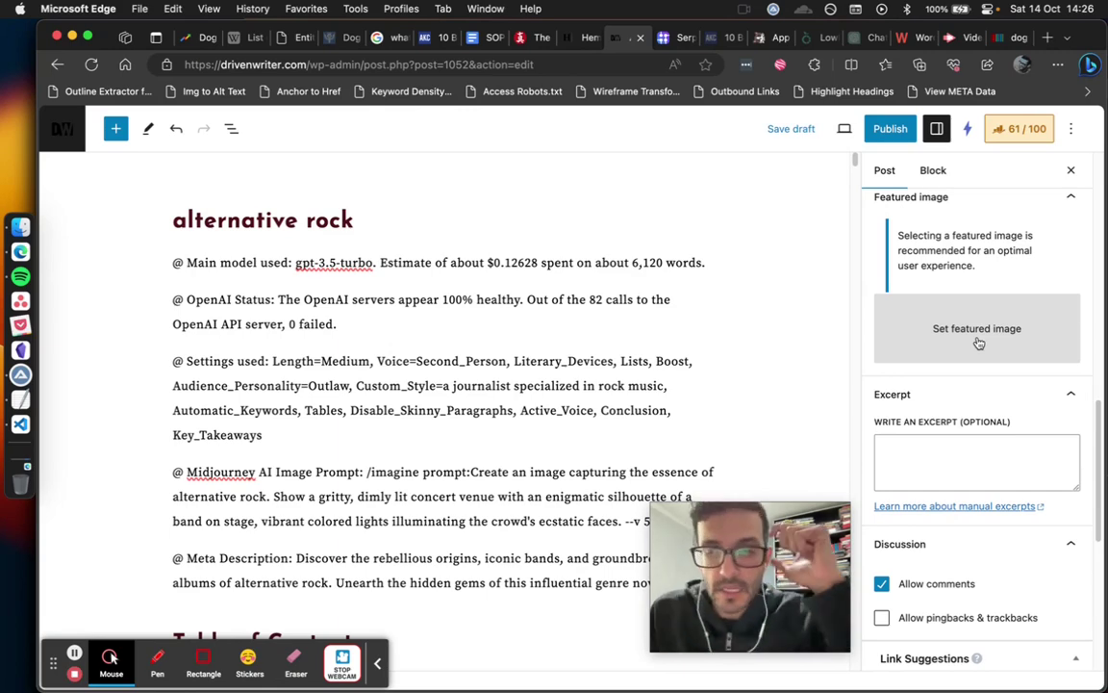
pyautogui.click(977, 343)
pyautogui.click(273, 180)
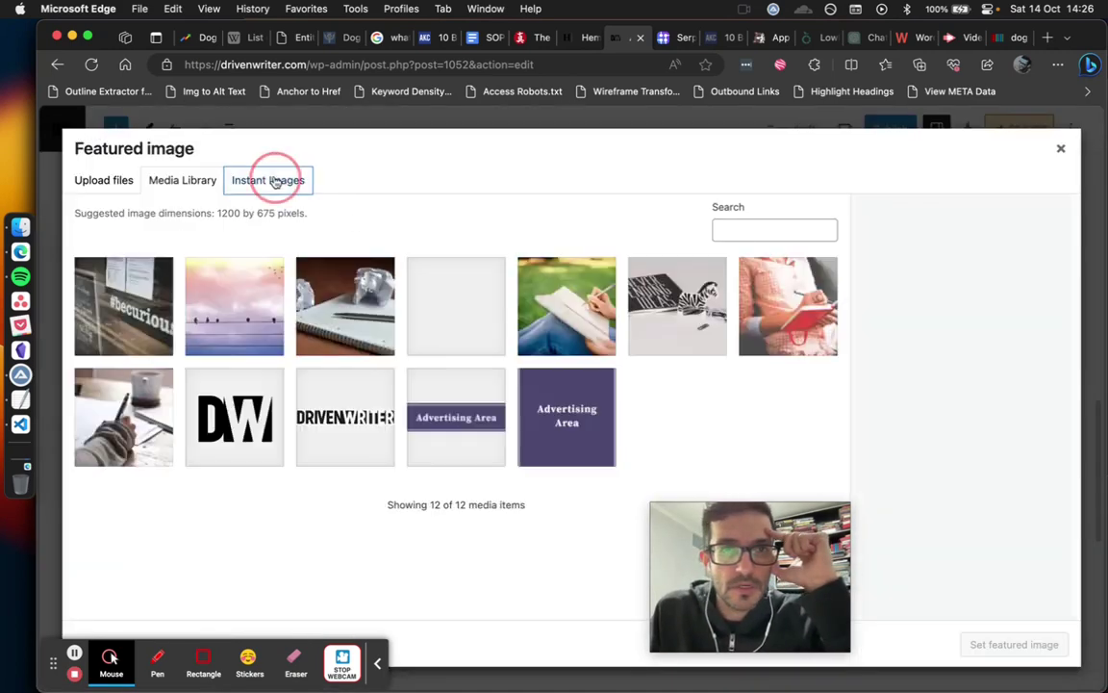
# Search Unsplash for "alternative rock", filter the images to Landscape orientation and close the featured image chooser without selecting one
pyautogui.click(910, 334)
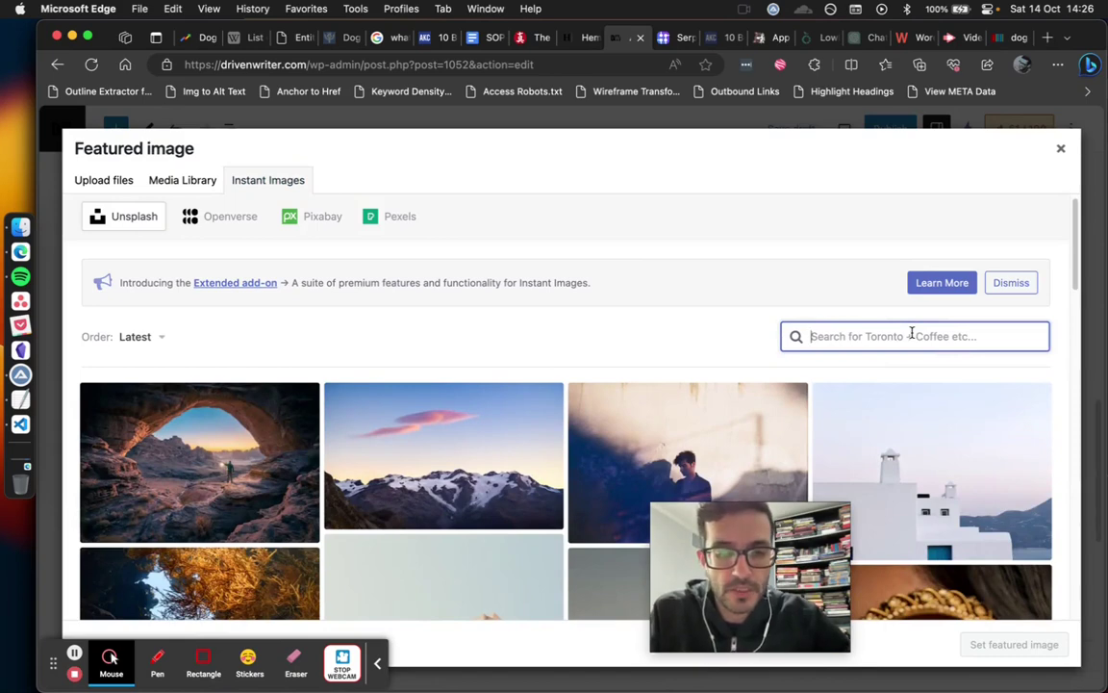
pyautogui.write('alternative rock')
pyautogui.press('Return')
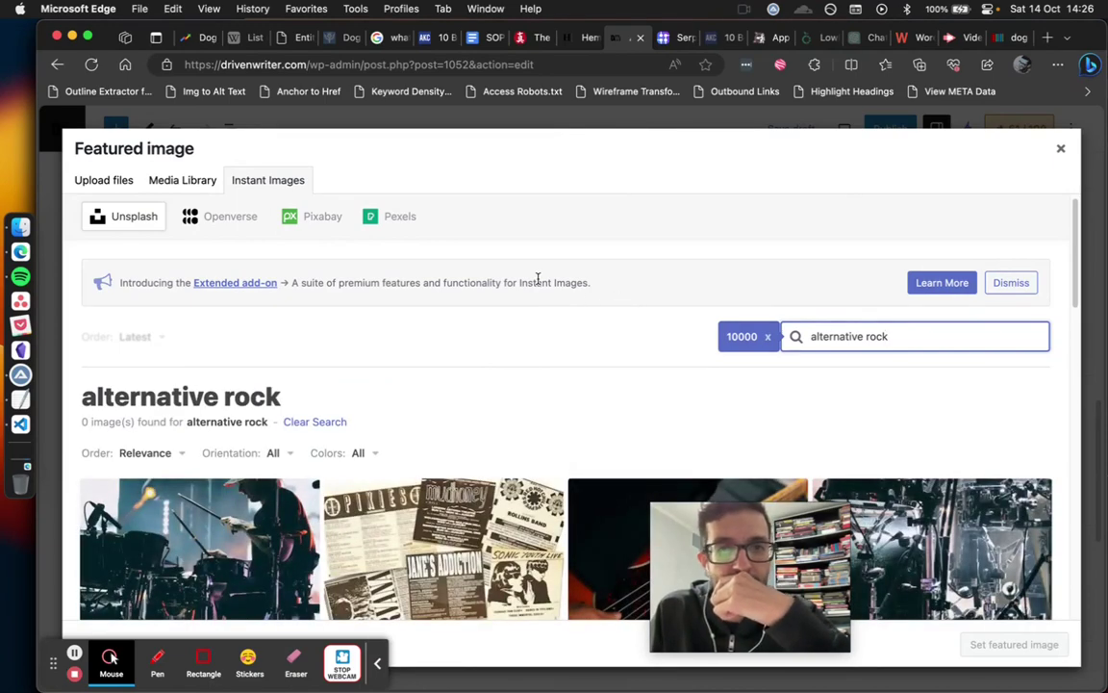
pyautogui.scroll(-3, 445, 373)
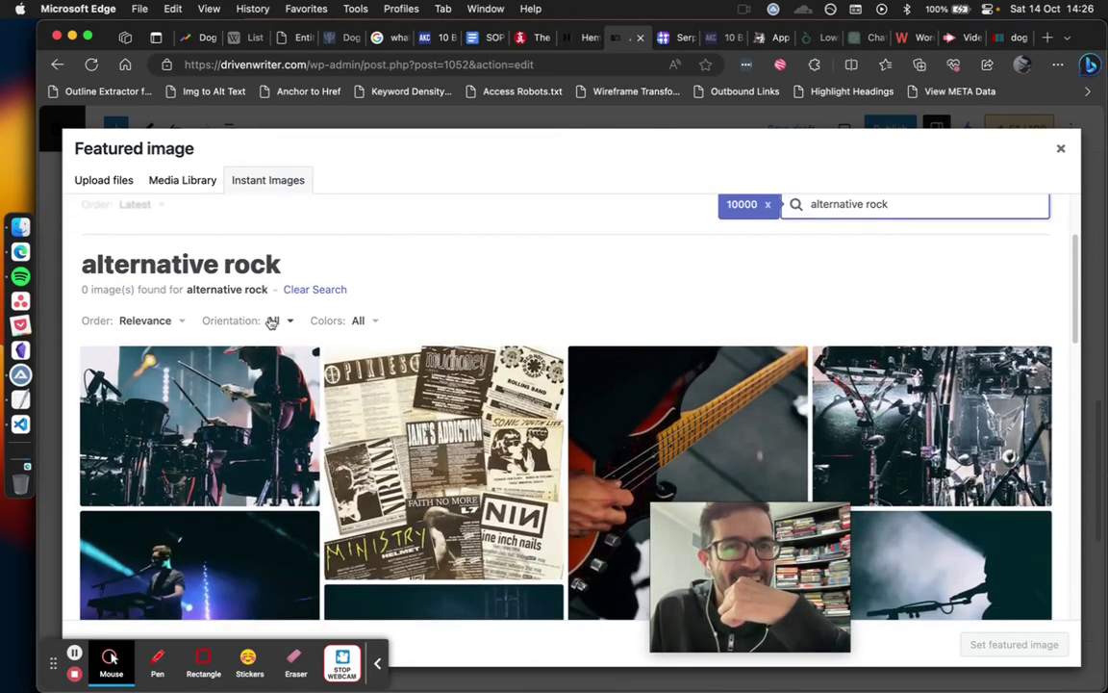
pyautogui.click(272, 322)
pyautogui.click(252, 381)
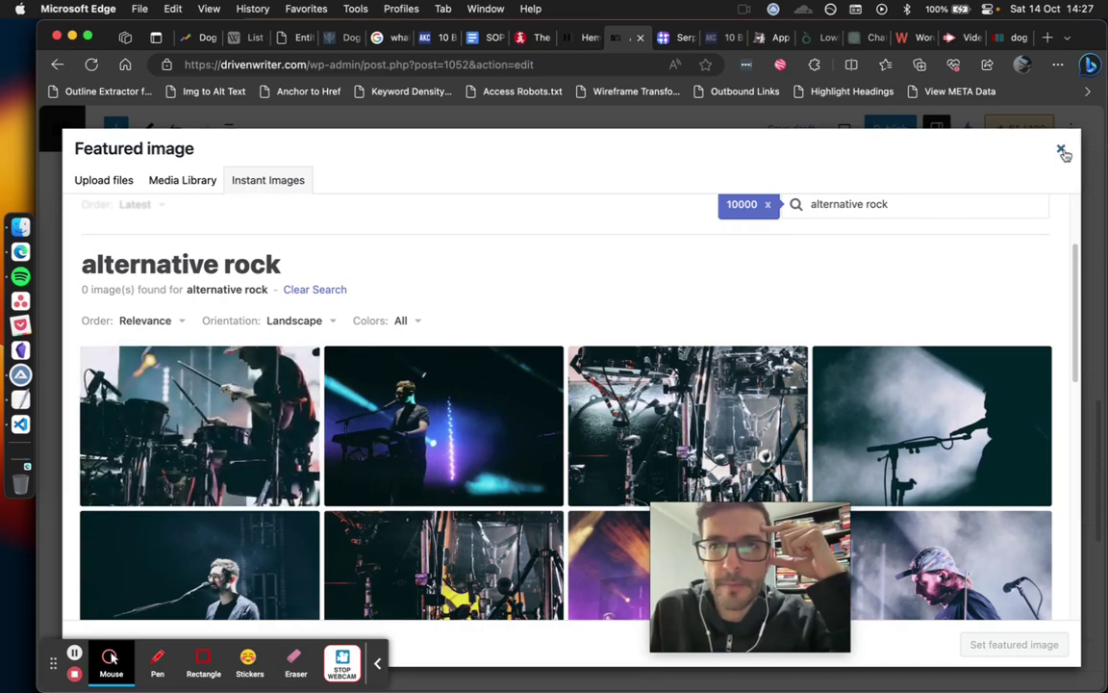
pyautogui.click(1062, 151)
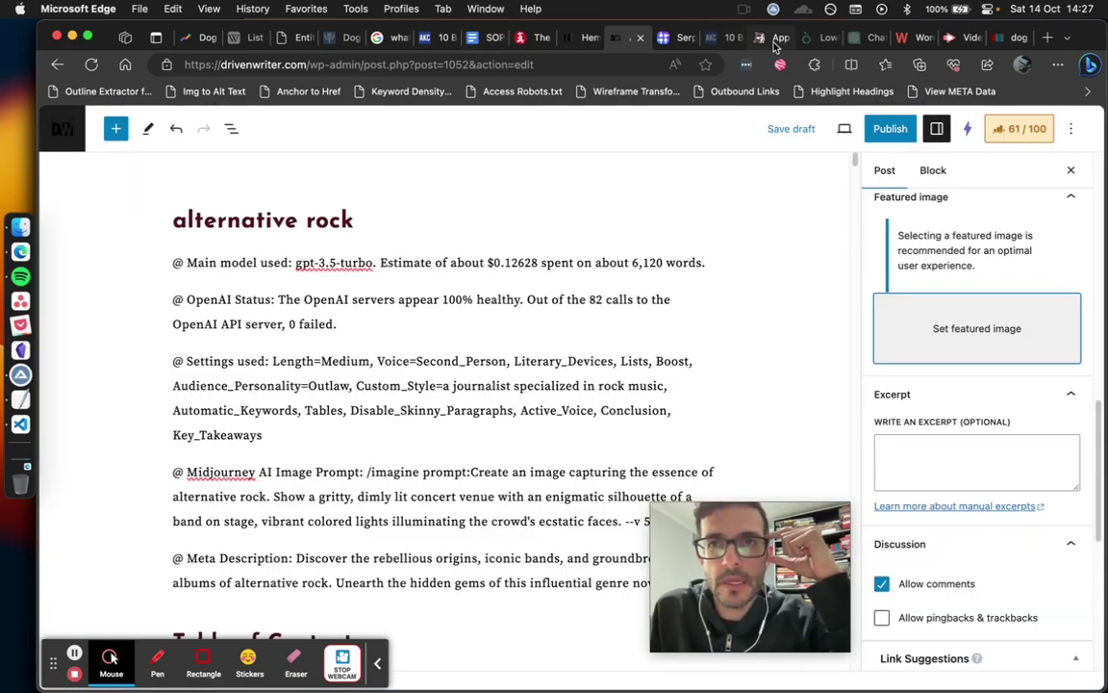
# Replace the Unfluff page with tinypng.com in its browser tab, discarding the unsaved text there
pyautogui.click(775, 41)
pyautogui.click(449, 60)
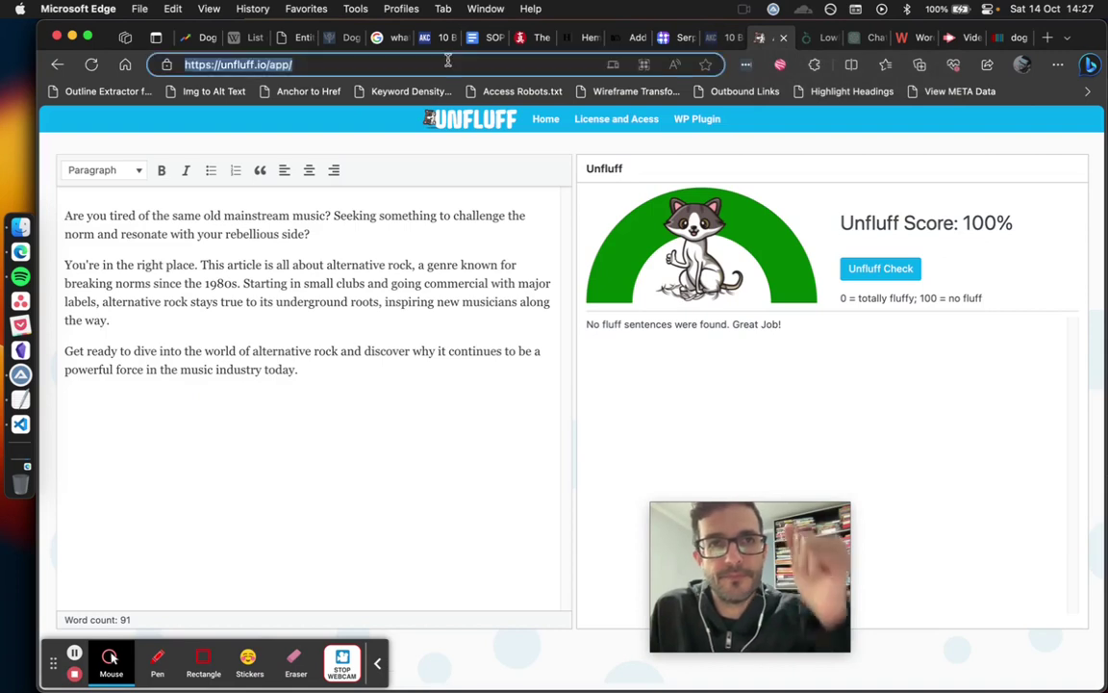
pyautogui.write('tinypng.com')
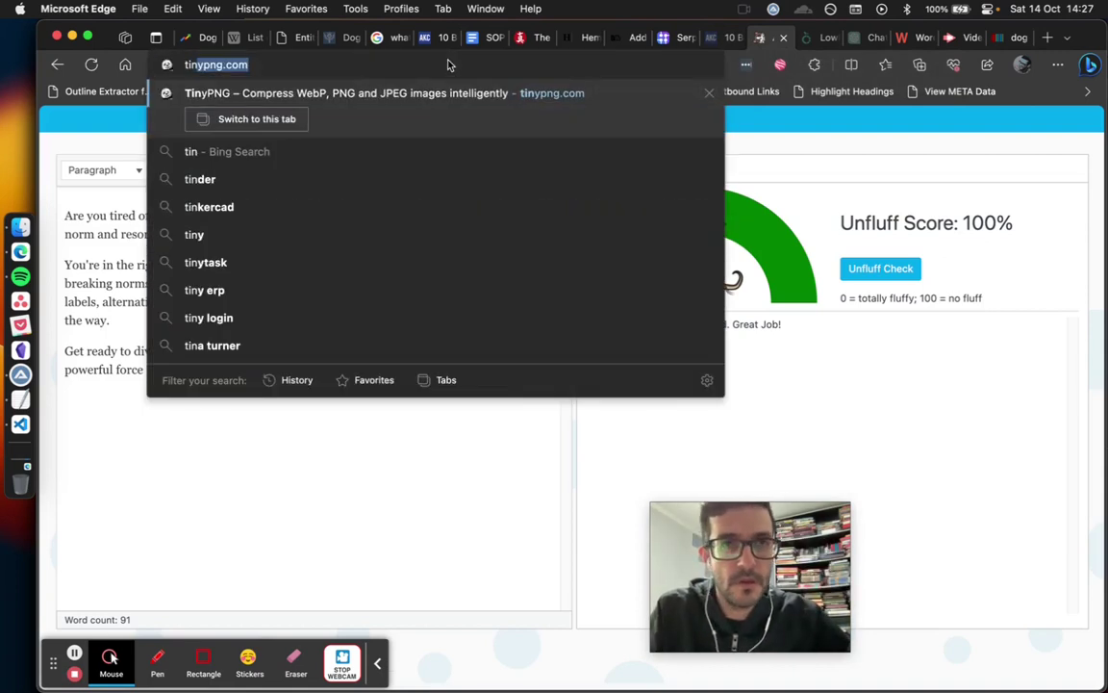
pyautogui.press('Return')
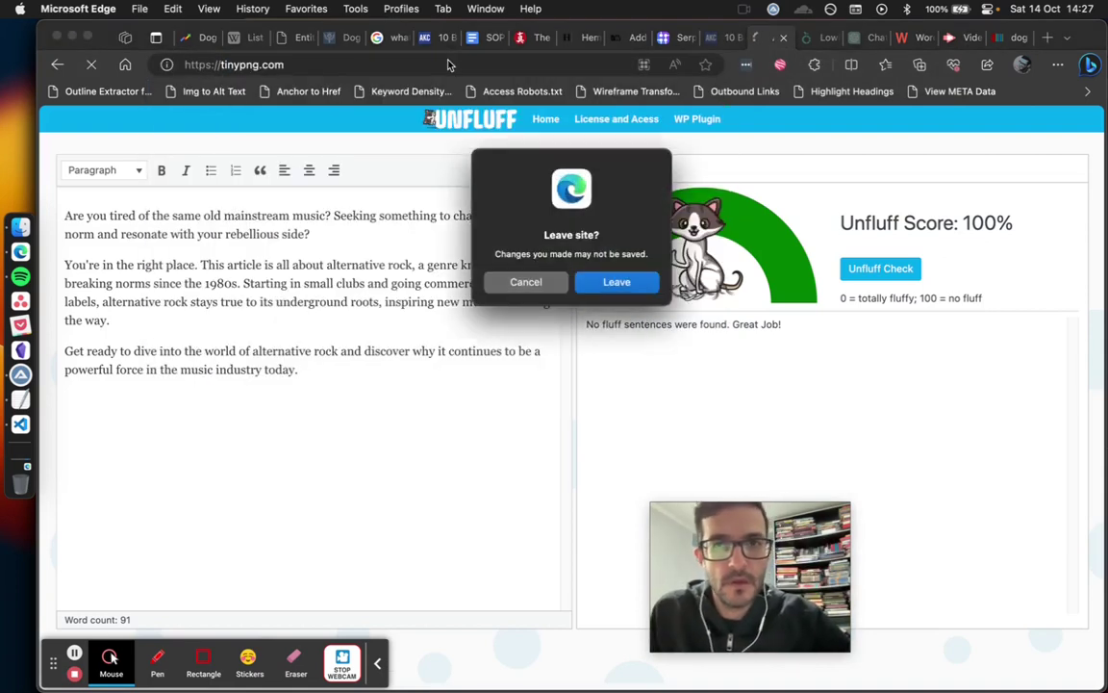
pyautogui.click(608, 281)
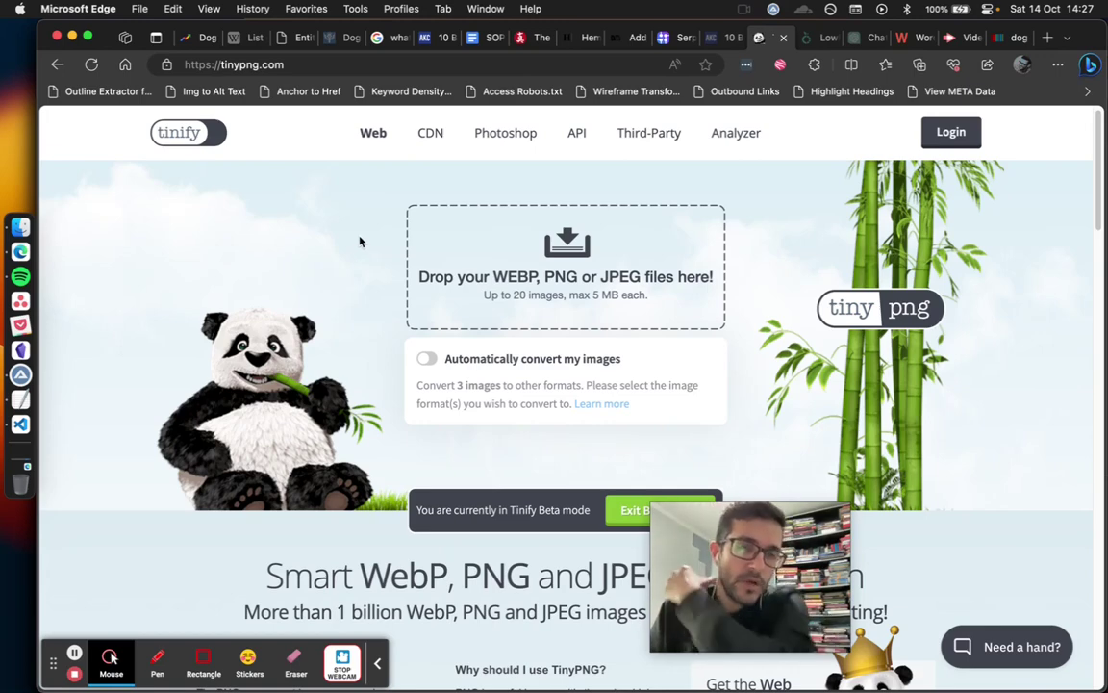
# Go back to the WordPress draft and look over its opening paragraphs and the table of contents
pyautogui.click(625, 39)
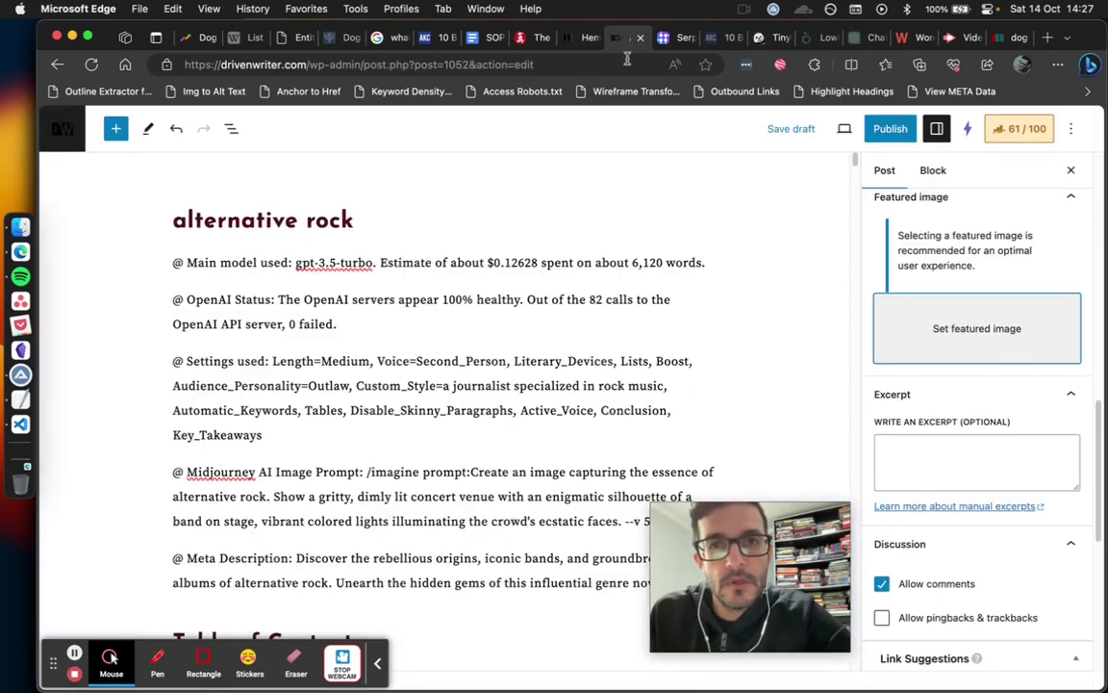
pyautogui.scroll(-3, 813, 364)
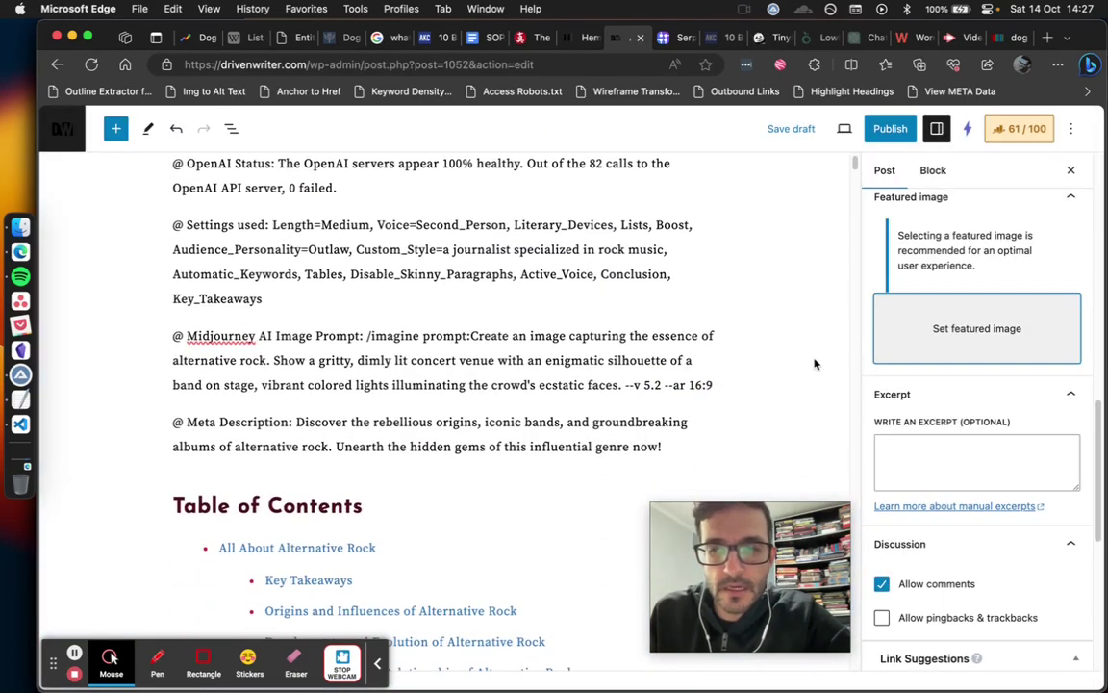
pyautogui.scroll(-5, 816, 364)
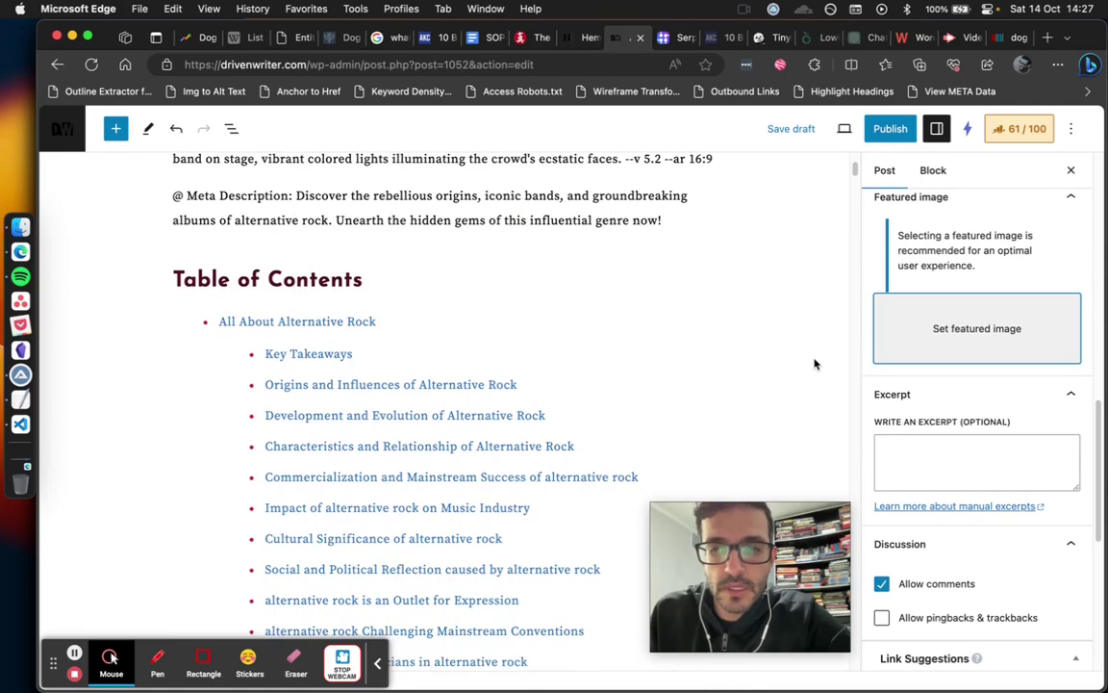
pyautogui.scroll(8, 816, 400)
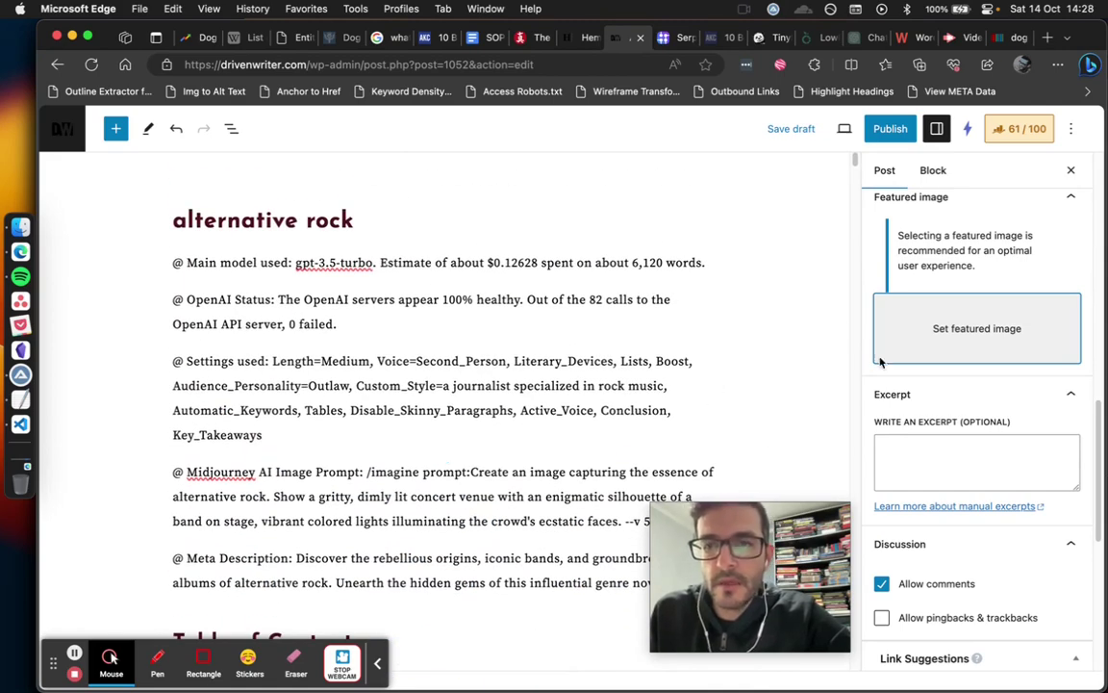
# Reopen the Rank Math analysis, check the last items of the SOP's optimize list and review the snippet preview and focus keyword
pyautogui.click(1009, 143)
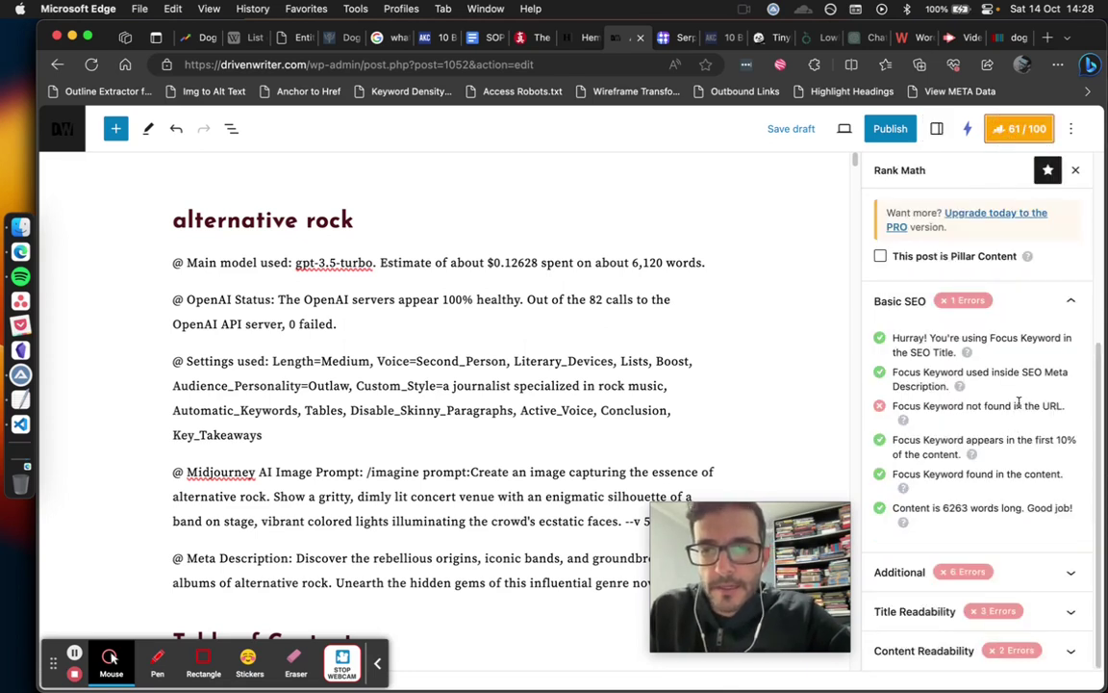
pyautogui.click(491, 39)
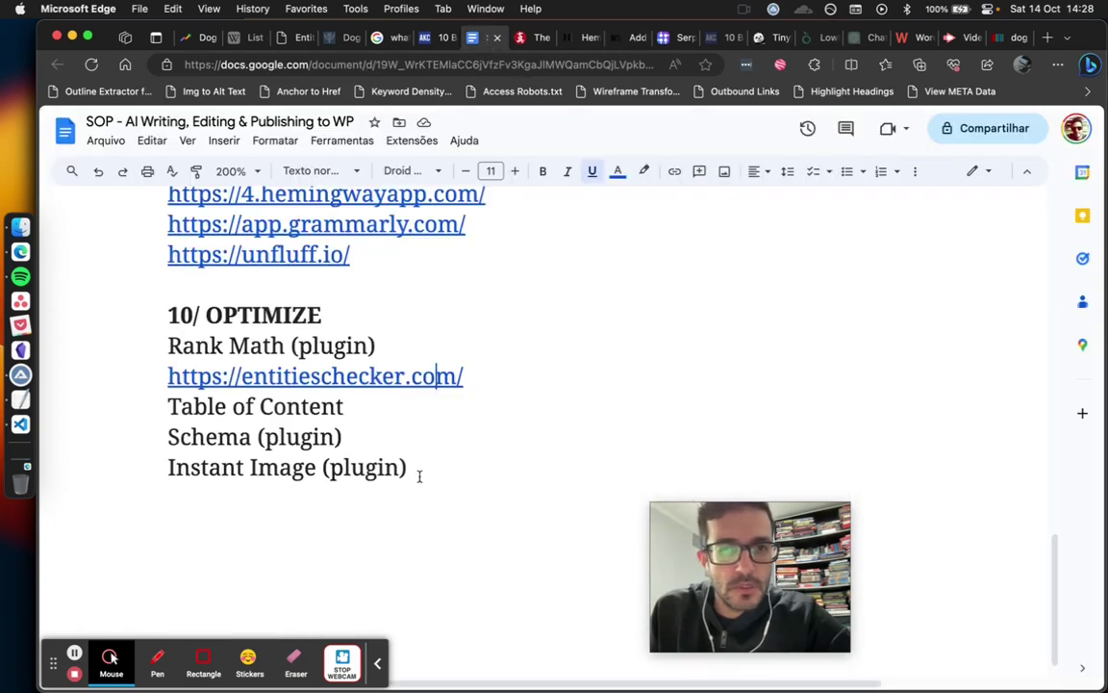
pyautogui.click(618, 39)
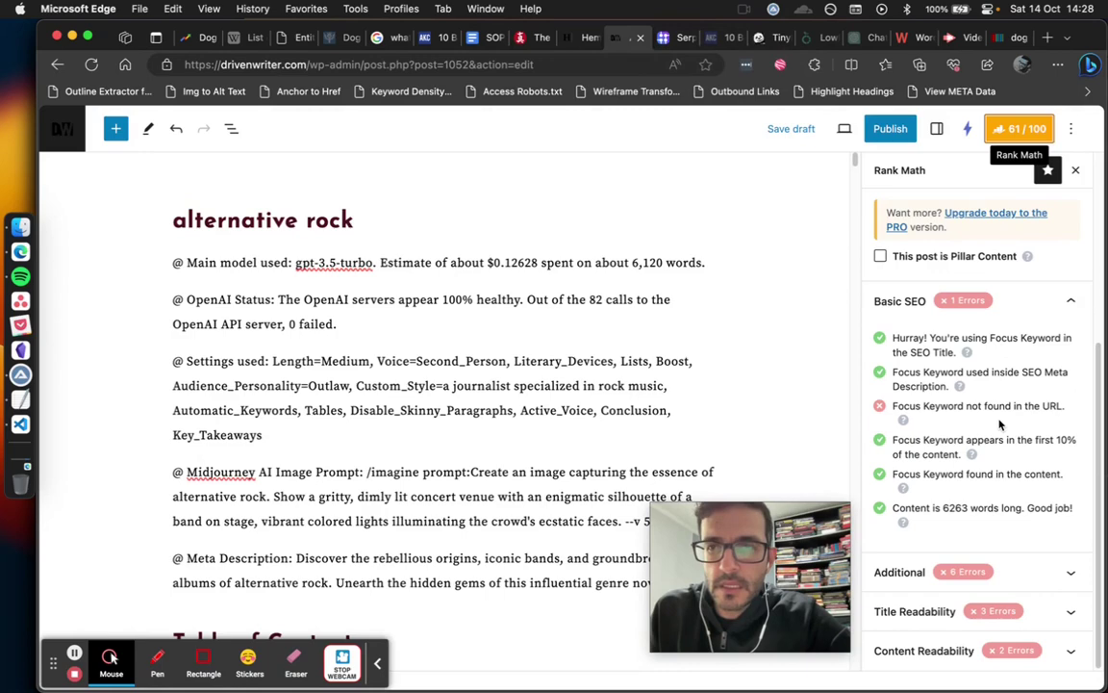
pyautogui.scroll(5, 1001, 424)
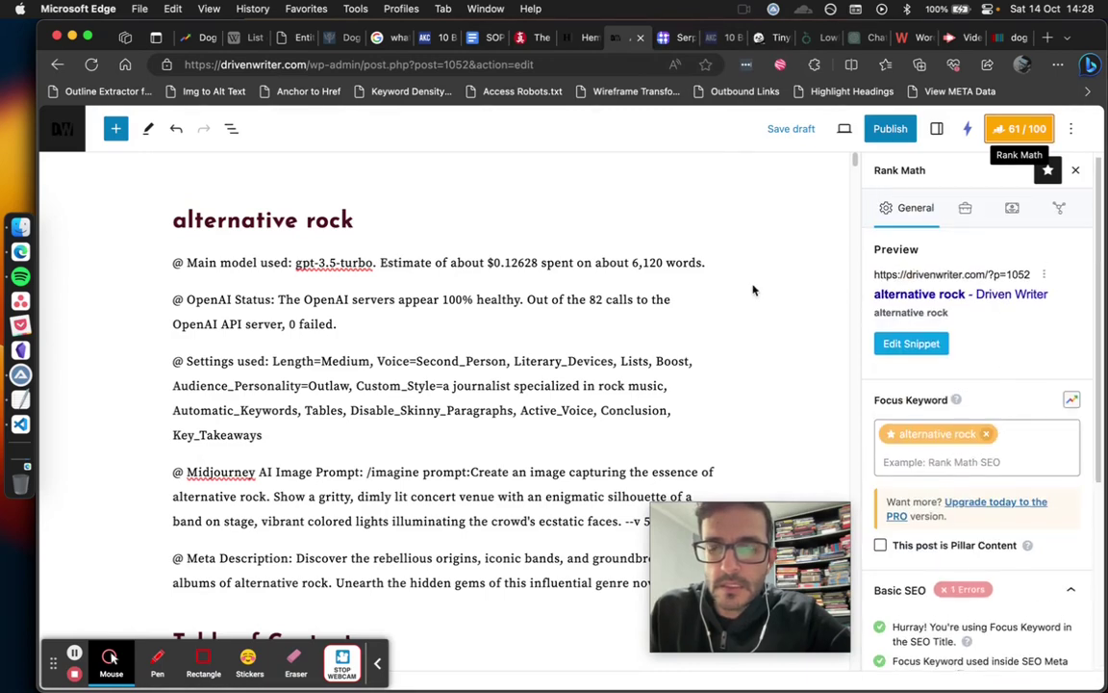